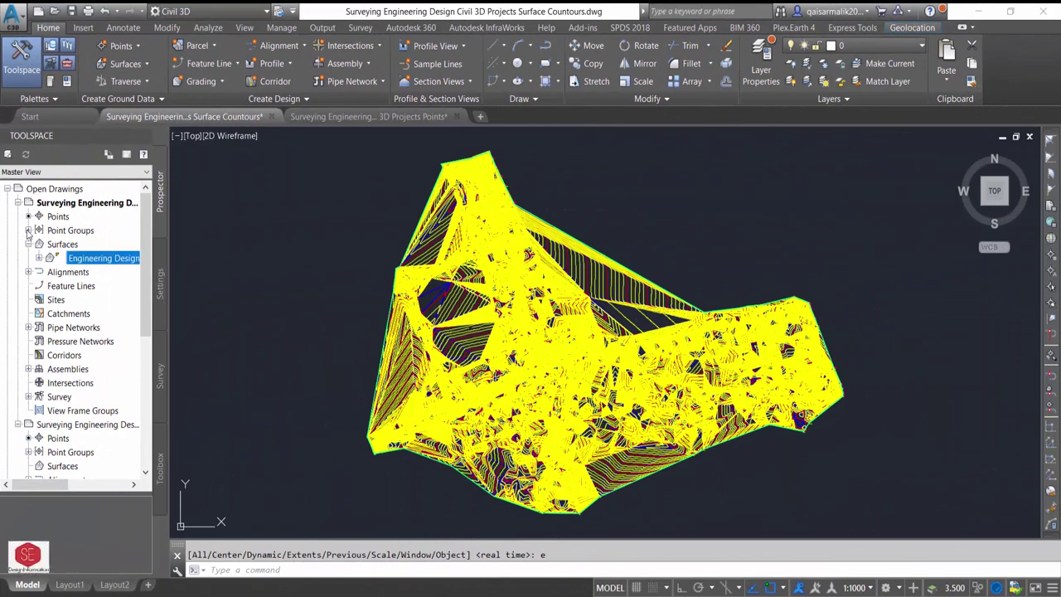
Step: In Prospector, show the Survey Data point group and select the Engineering Design surface
left_click(83, 215)
left_click(28, 229)
left_click(93, 244)
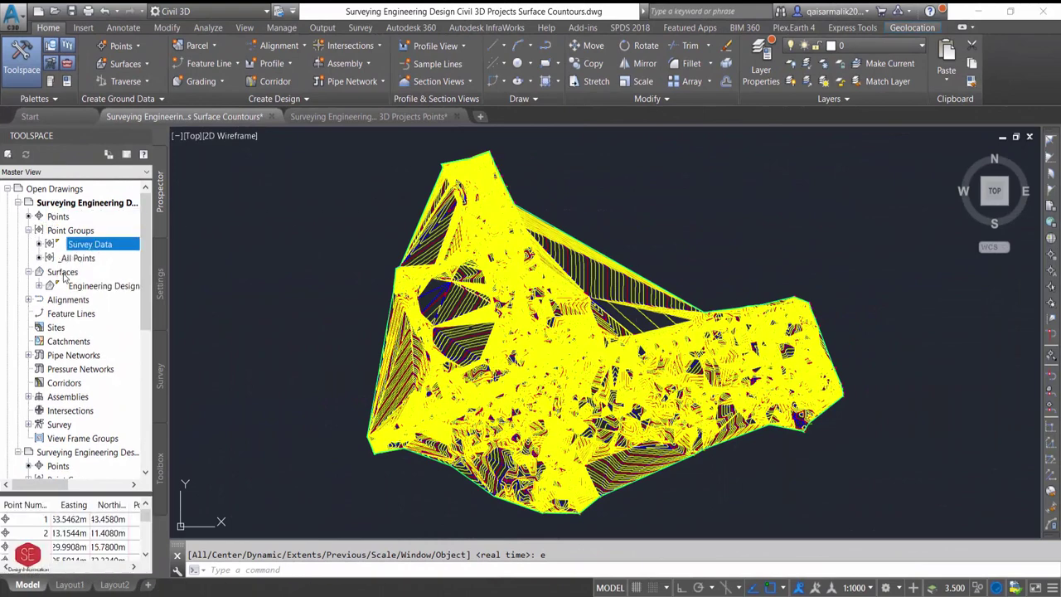
left_click(65, 273)
left_click(87, 286)
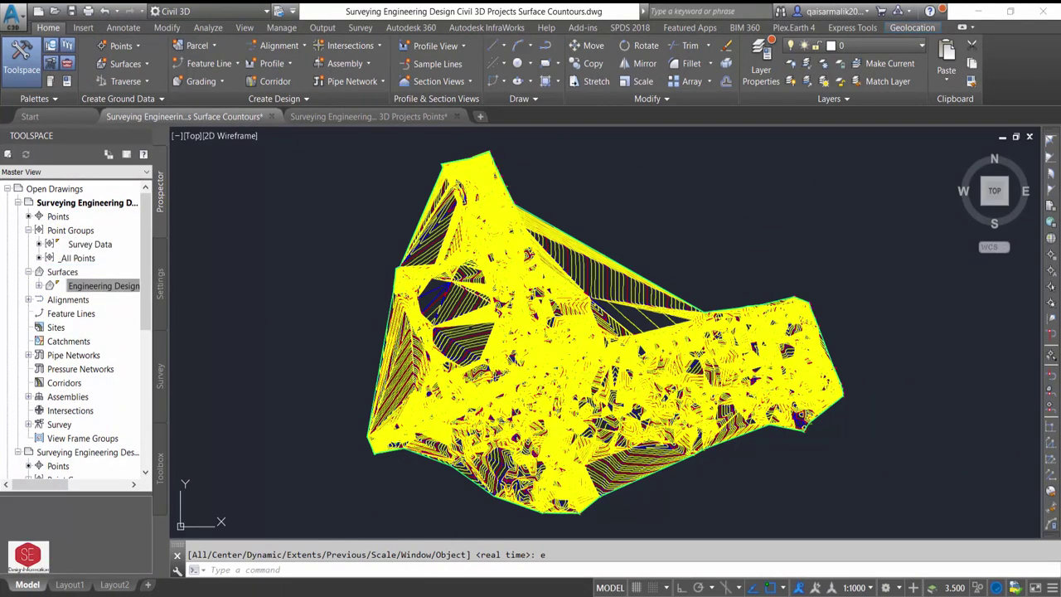
key("Return")
Step: Edit the Engineering Design surface style so only Points stay visible, hiding triangles, border and contours
left_click(432, 291)
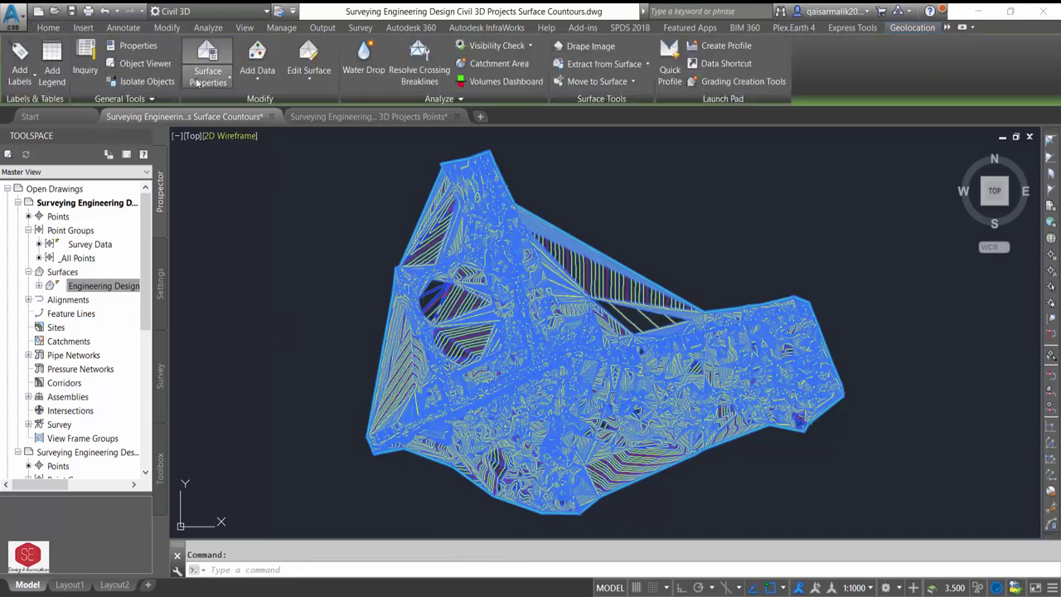
left_click(217, 81)
left_click(226, 132)
left_click(114, 357)
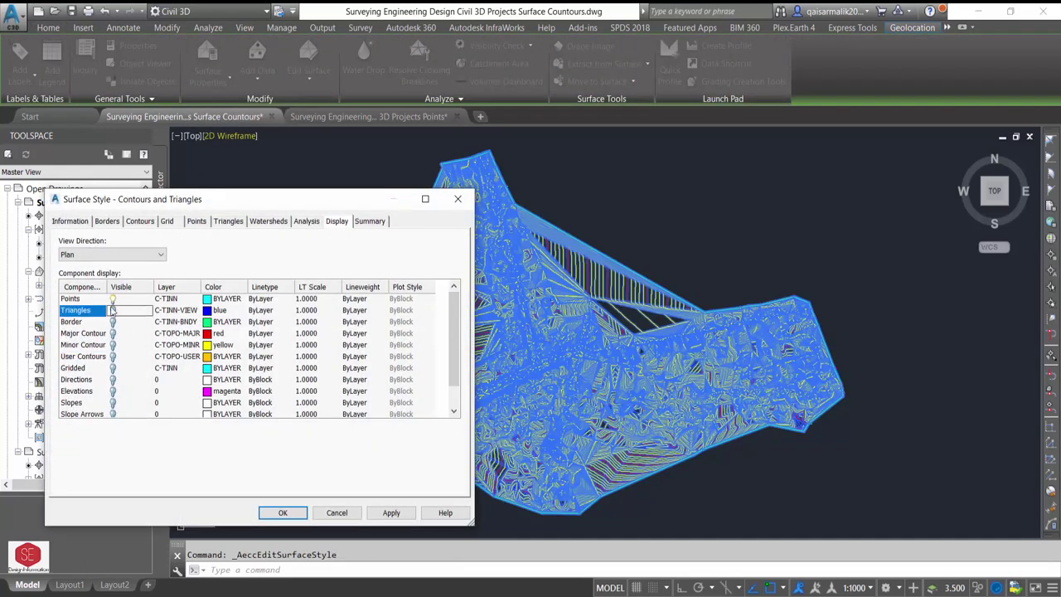
left_click(391, 512)
left_click(282, 512)
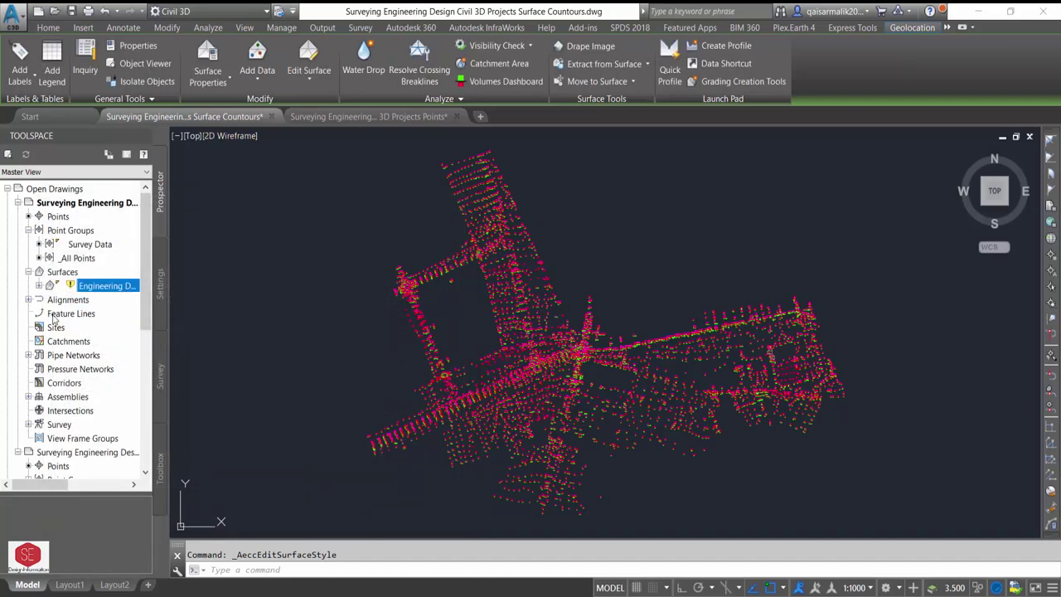
Step: Paste the clipboard's roads and building linework over the survey points, then zoom around the site
right_click(602, 216)
mouse_move(655, 260)
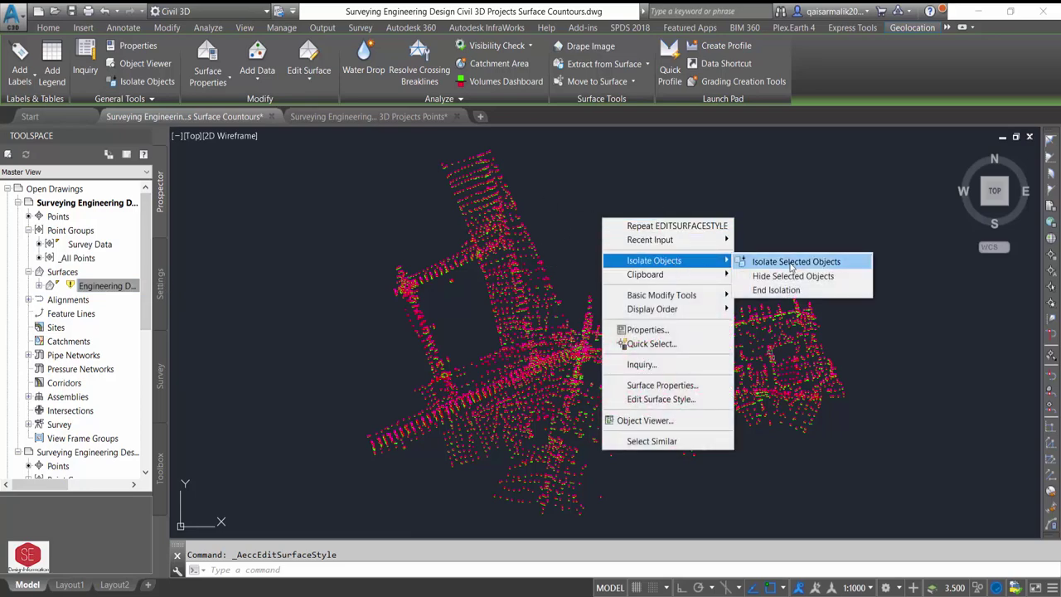
left_click(807, 355)
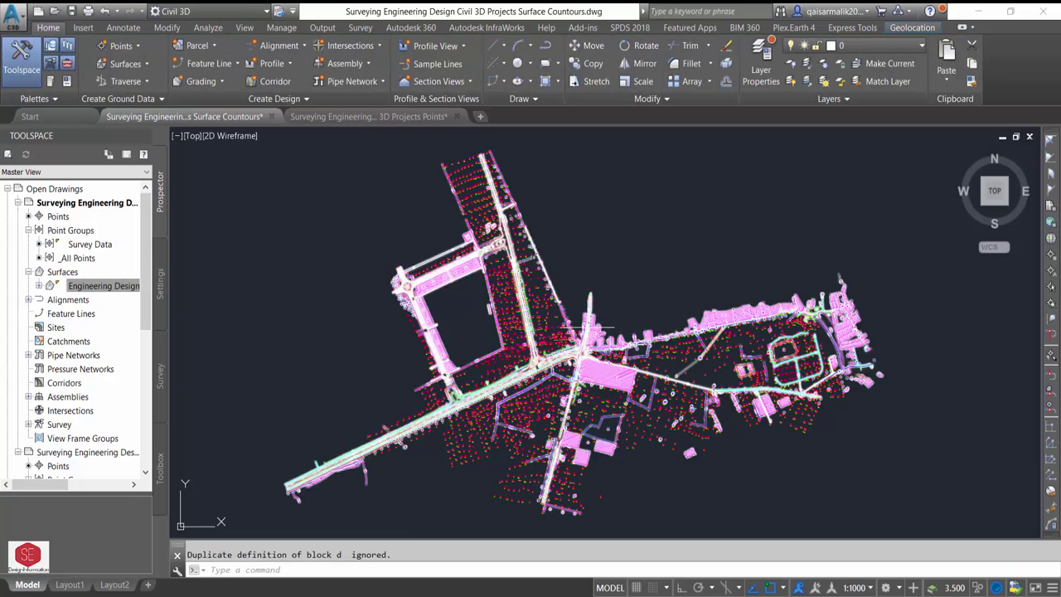
key("Escape")
scroll(792, 343, "up", 6)
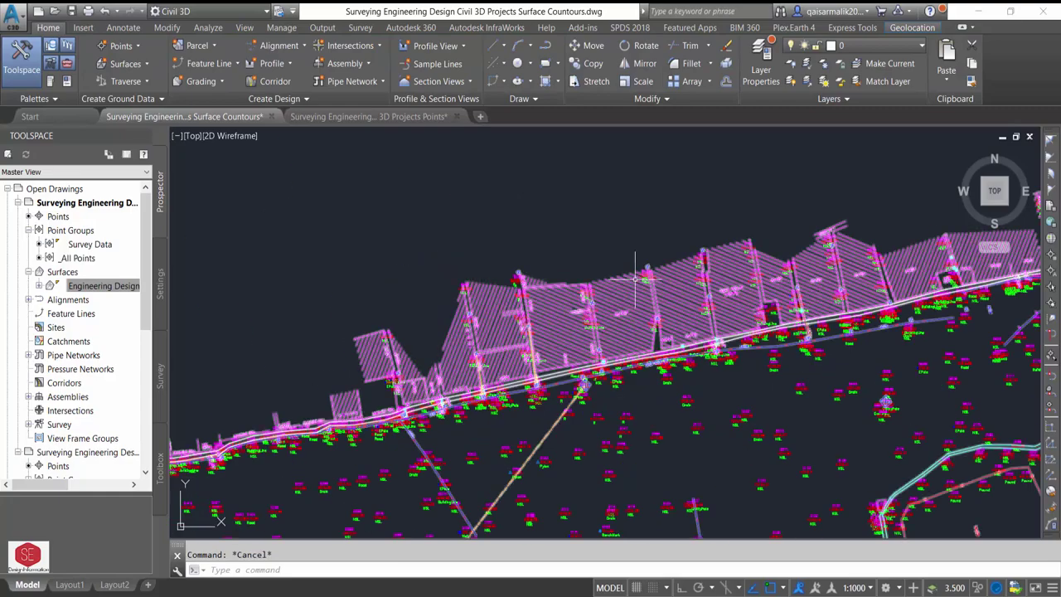
scroll(775, 324, "down", 3)
scroll(721, 364, "down", 2)
scroll(604, 341, "down", 2)
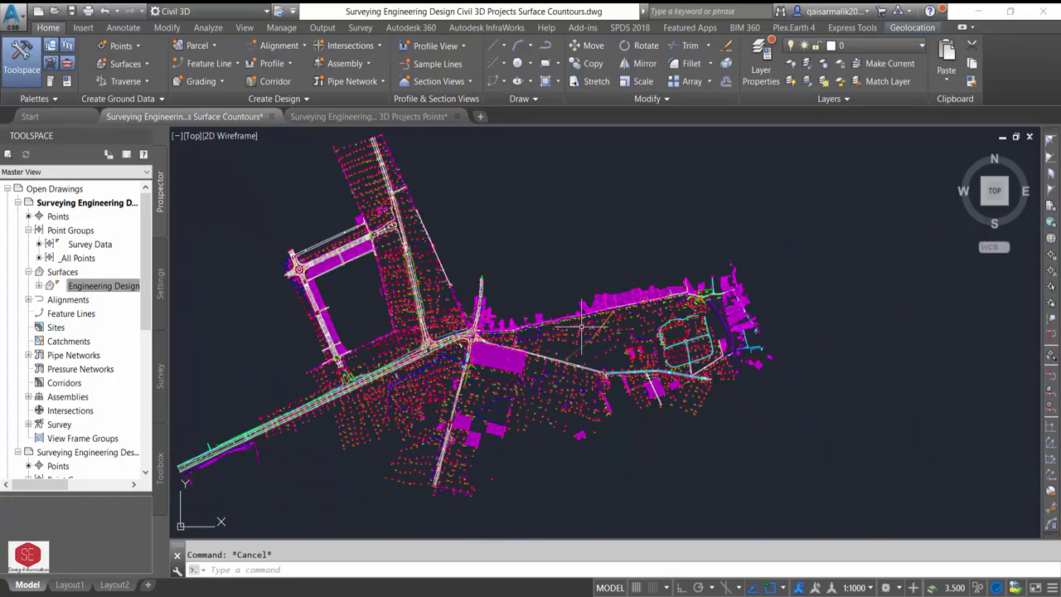
scroll(786, 292, "down", 2)
scroll(616, 355, "up", 2)
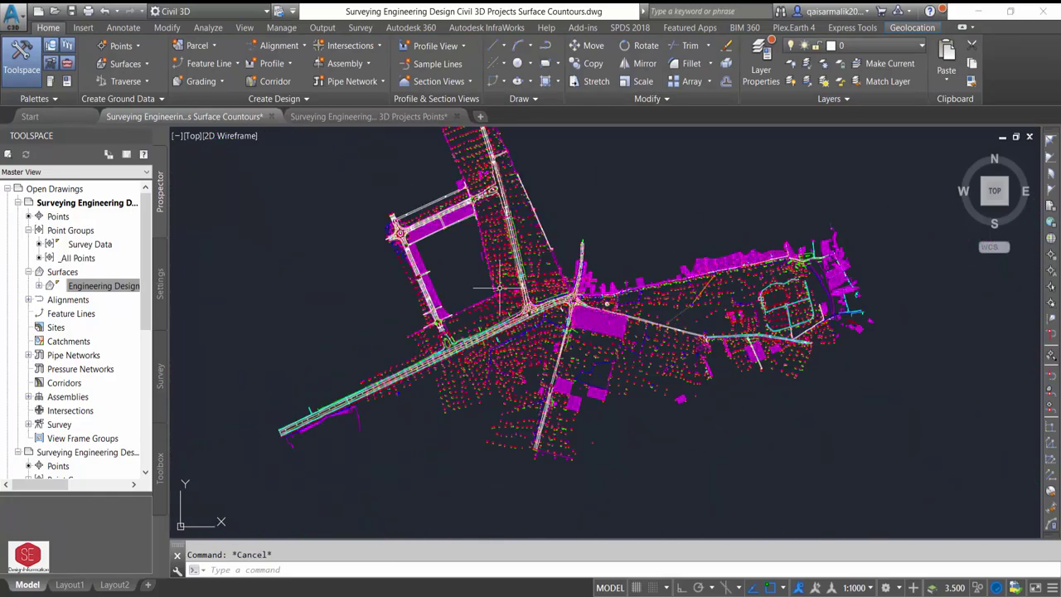
scroll(546, 299, "up", 2)
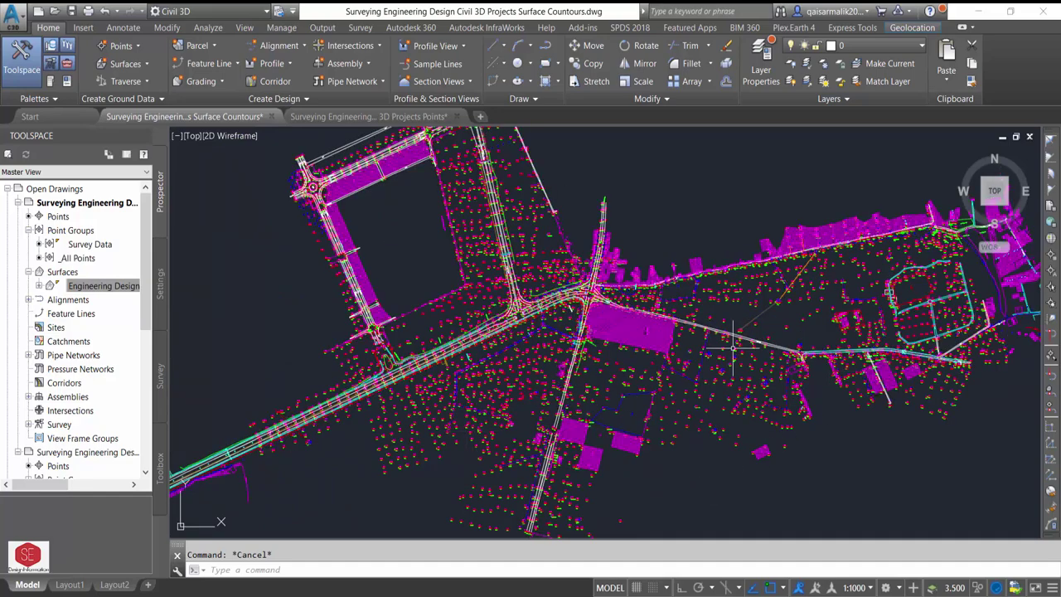
scroll(672, 432, "down", 2)
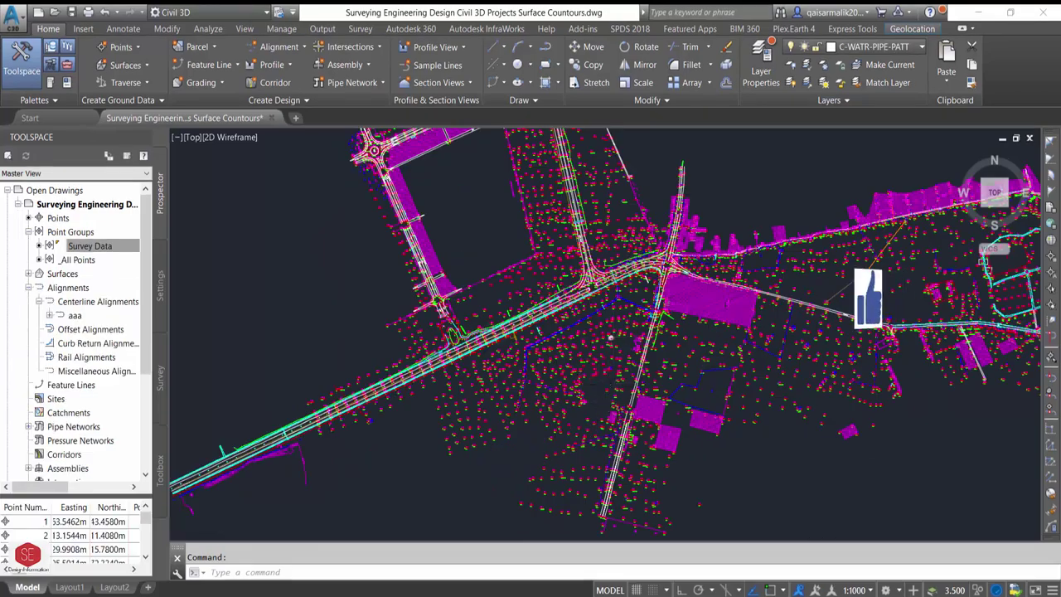
scroll(516, 224, "up", 3)
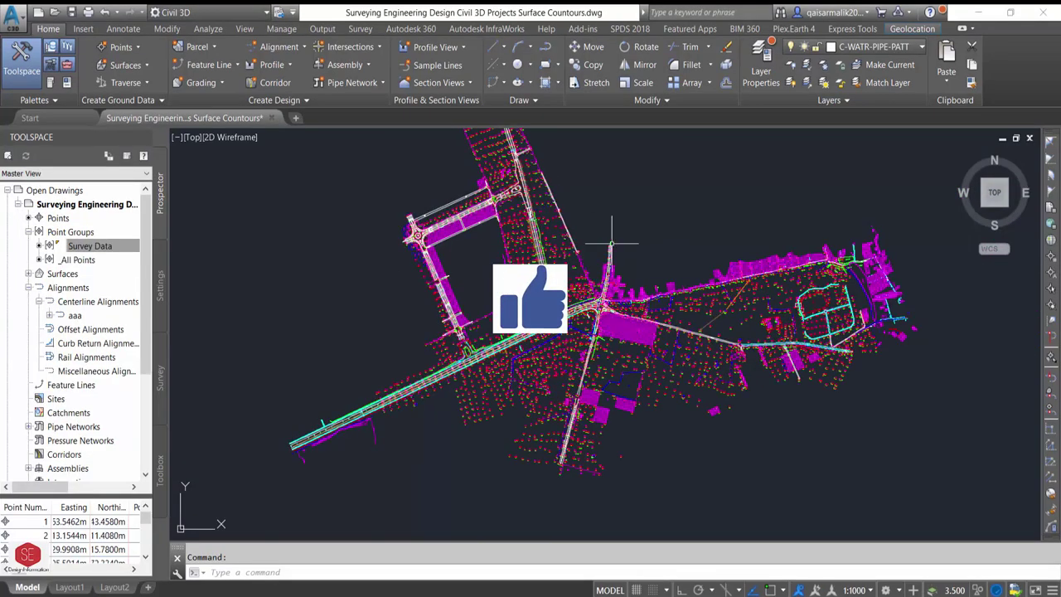
scroll(515, 224, "up", 2)
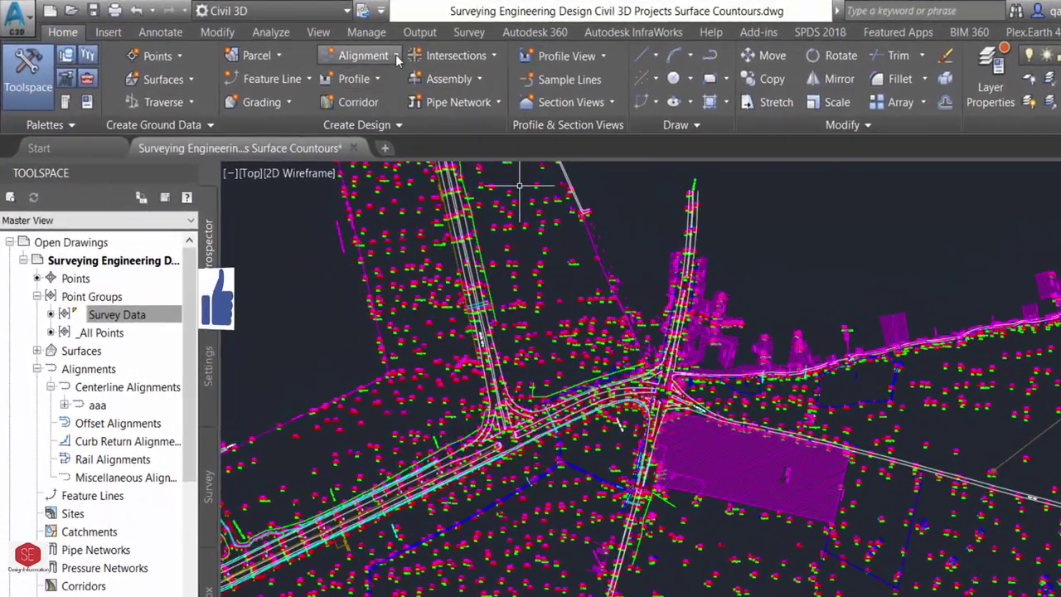
Step: Switch Toolspace to the Settings tree and expand Alignment > Alignment Styles
left_click(391, 56)
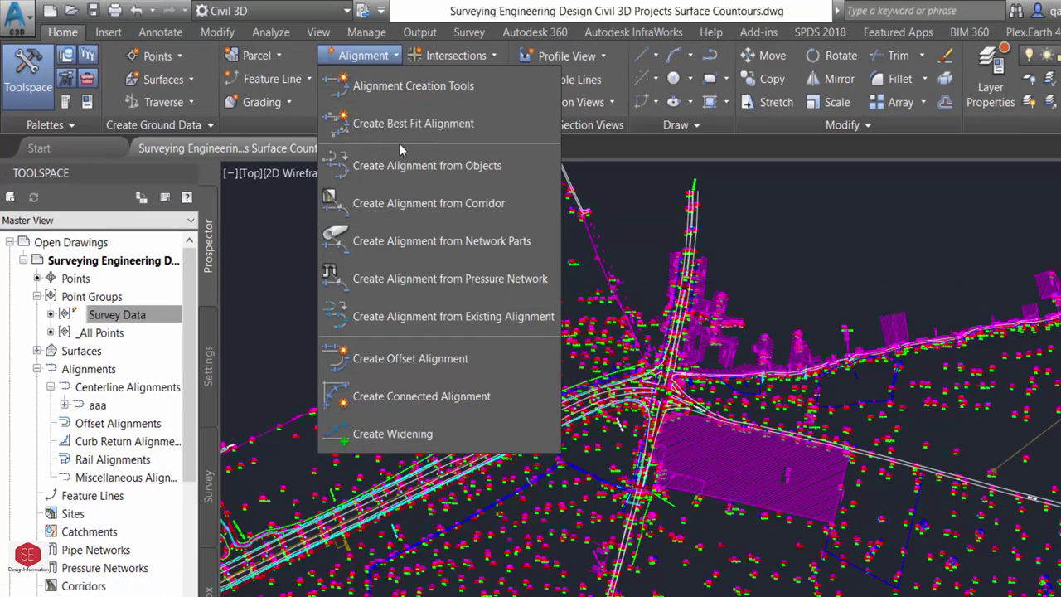
left_click(421, 396)
double_click(38, 368)
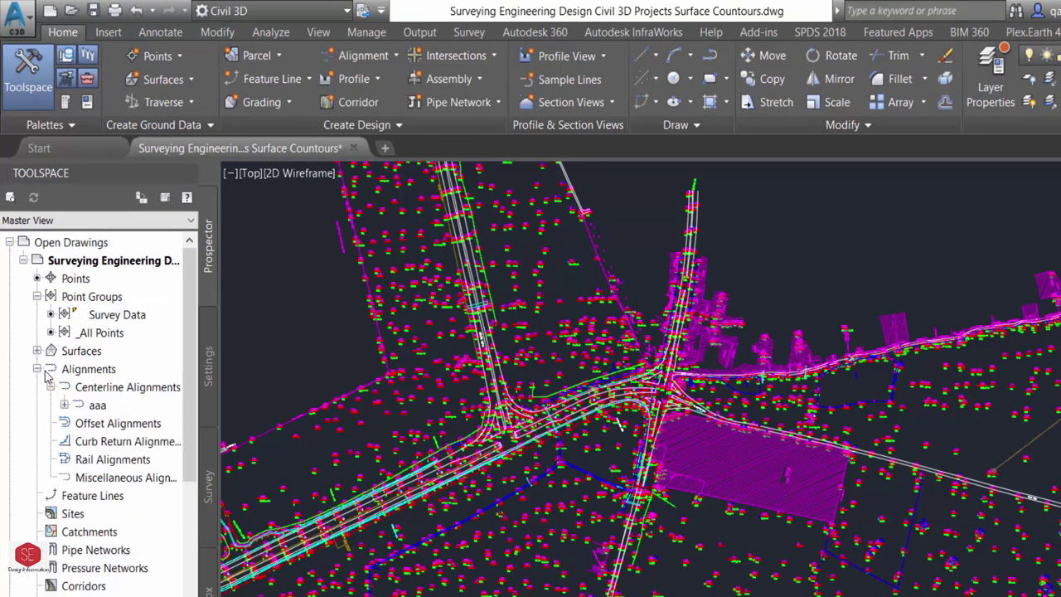
left_click(208, 368)
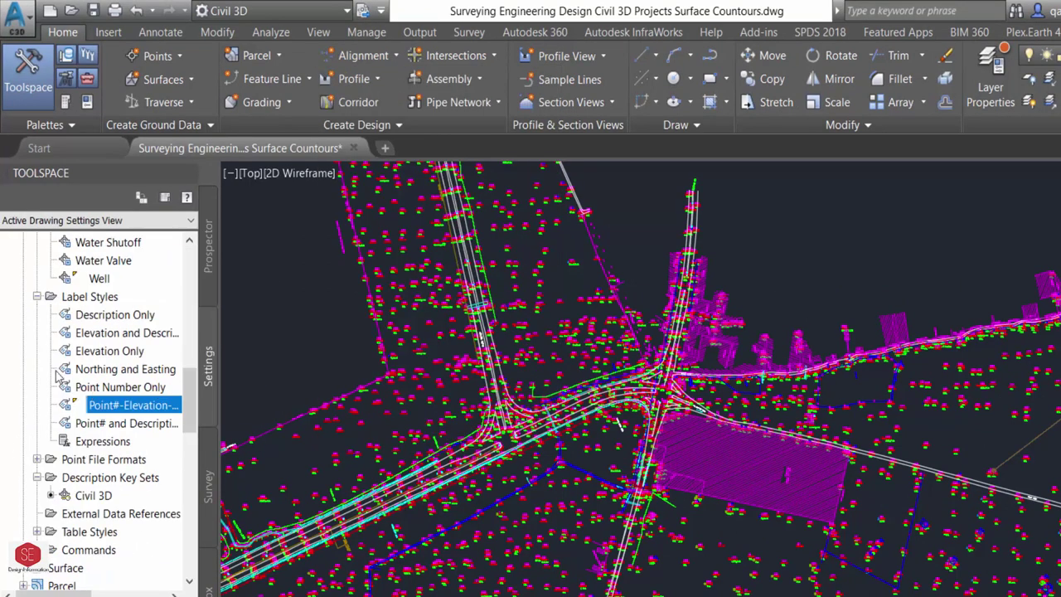
scroll(37, 299, "up", 1)
scroll(37, 298, "up", 4)
scroll(38, 295, "up", 8)
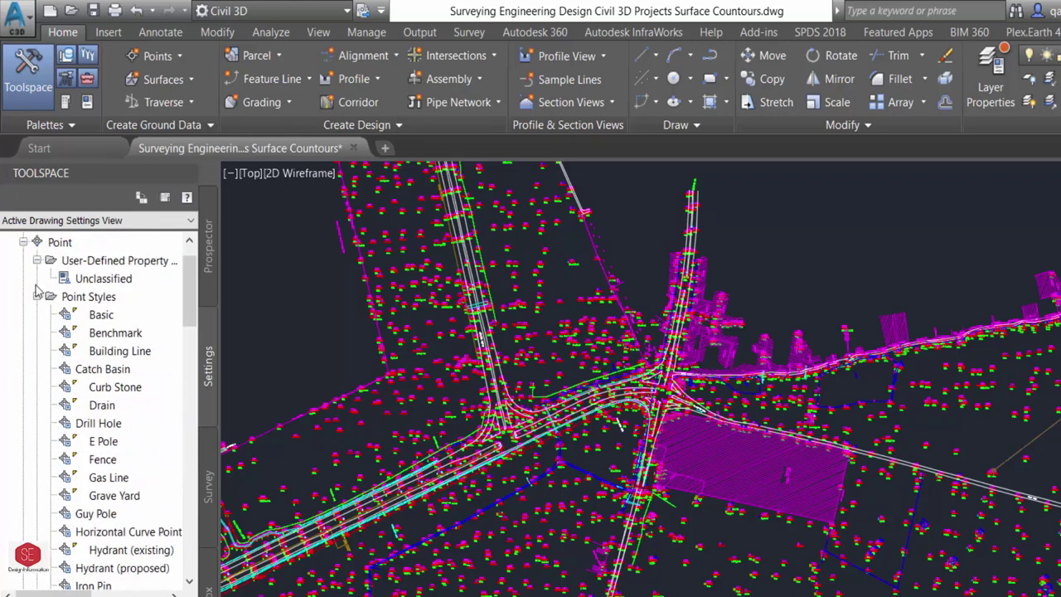
left_click(25, 241)
left_click(24, 316)
left_click(25, 316)
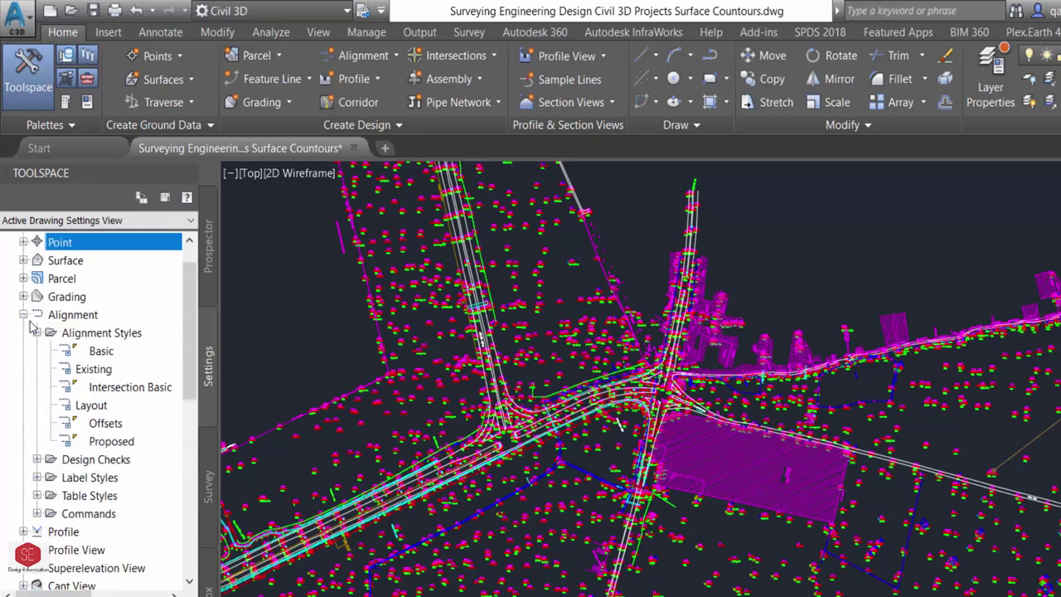
Step: Inspect the Basic alignment style's Design, Markers and Display tabs, then close it
left_click(101, 352)
double_click(101, 351)
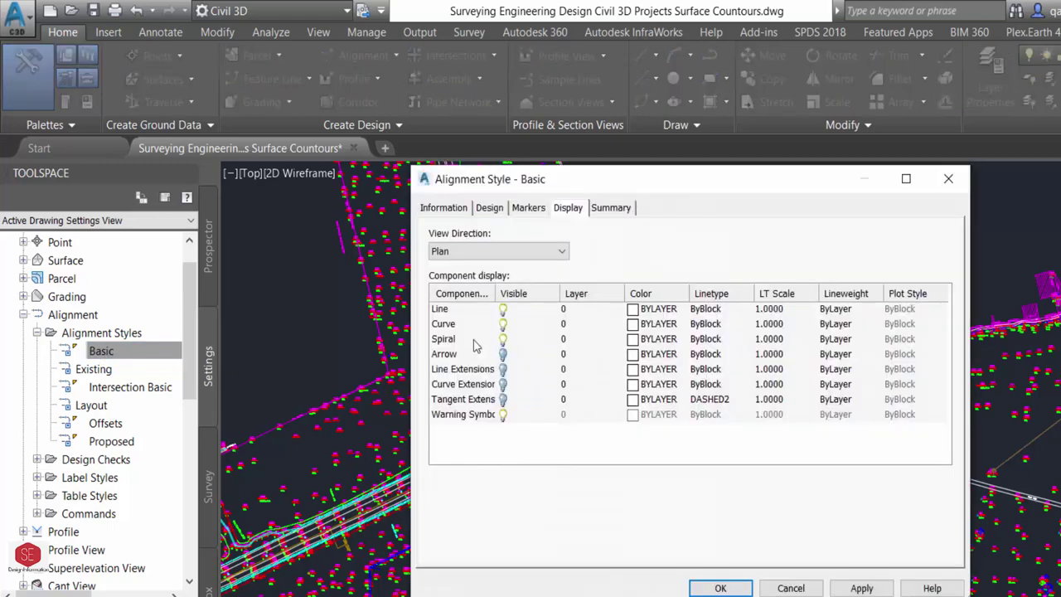
left_click(488, 207)
left_click(528, 208)
left_click(567, 207)
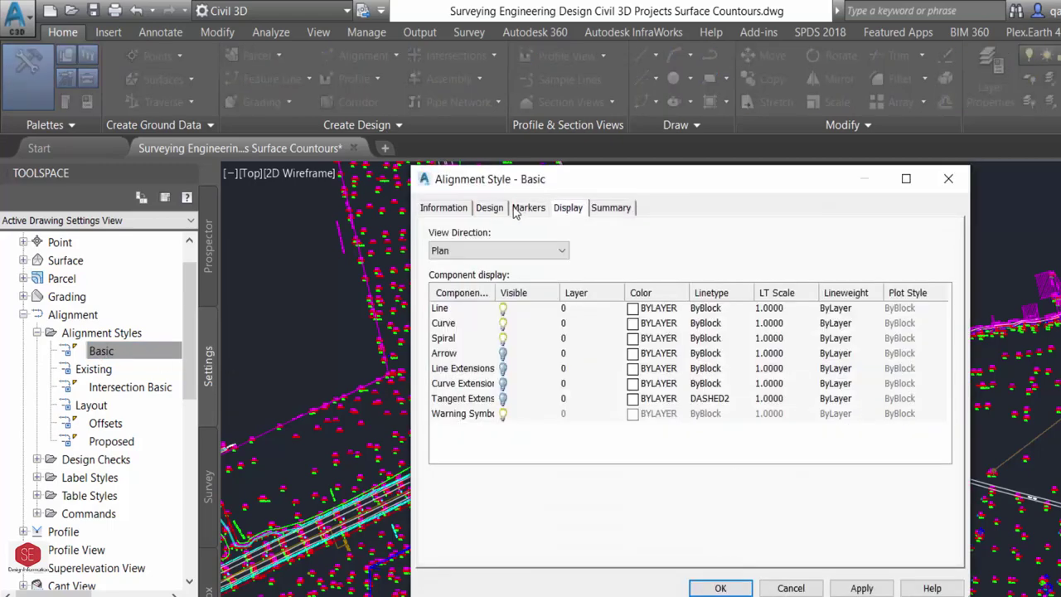
left_click(442, 208)
key("Escape")
Step: Inspect the Existing alignment style's Design tab, close it and collapse the Alignment settings
double_click(93, 368)
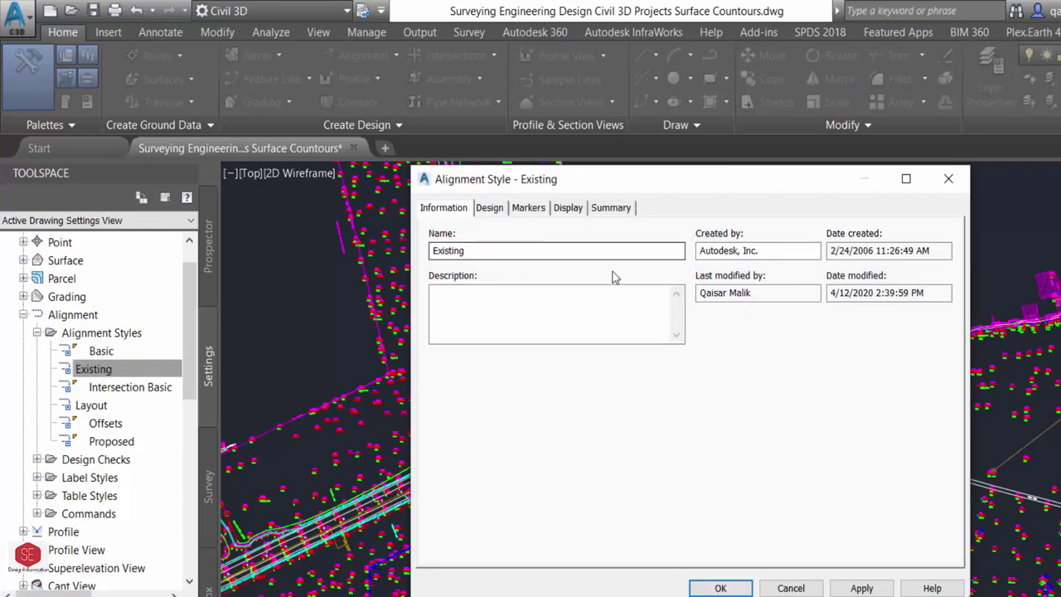
left_click(490, 209)
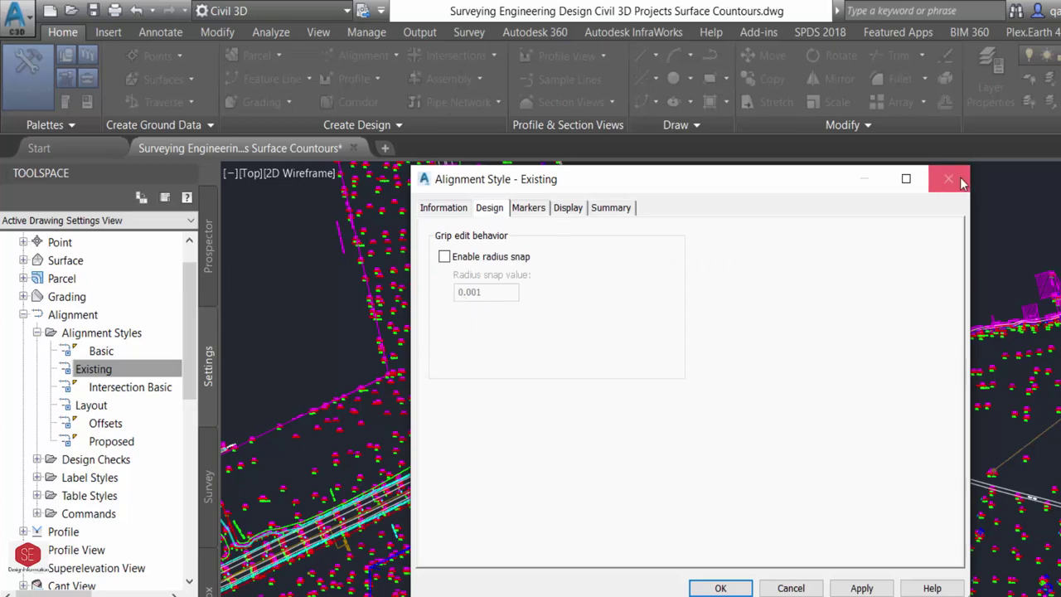
key("Escape")
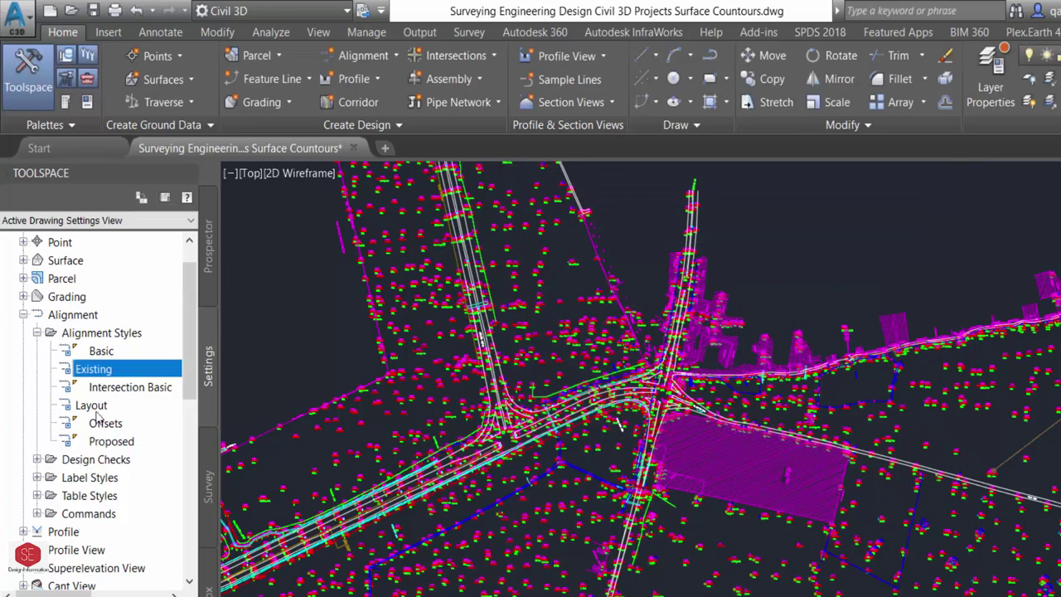
left_click(25, 315)
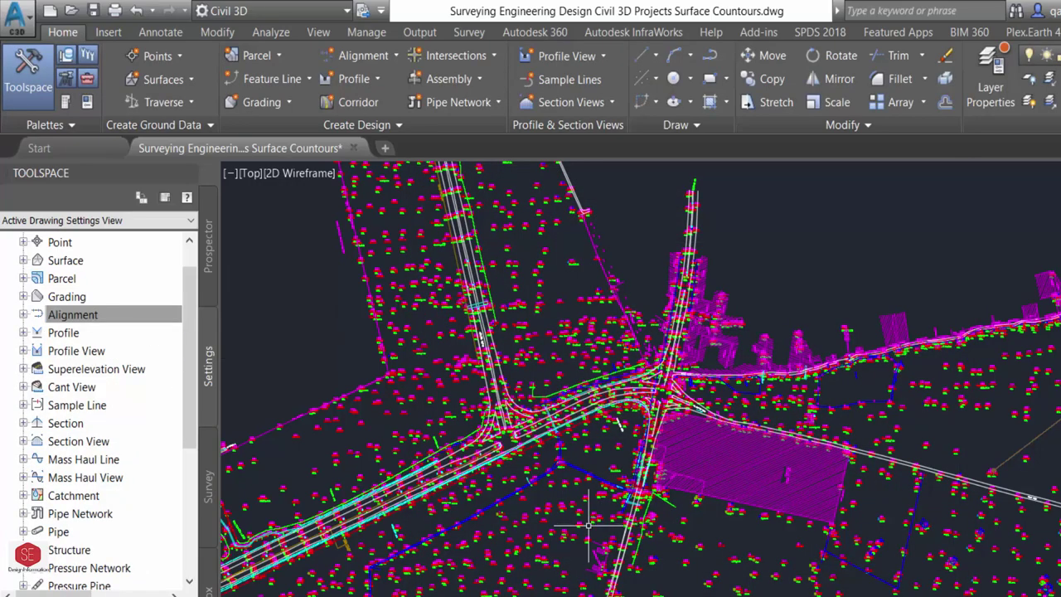
scroll(587, 498, "up", 2)
scroll(580, 356, "up", 1)
scroll(552, 372, "up", 1)
Step: Return to Prospector and confirm Survey Data in the Point Groups properties
left_click(547, 372)
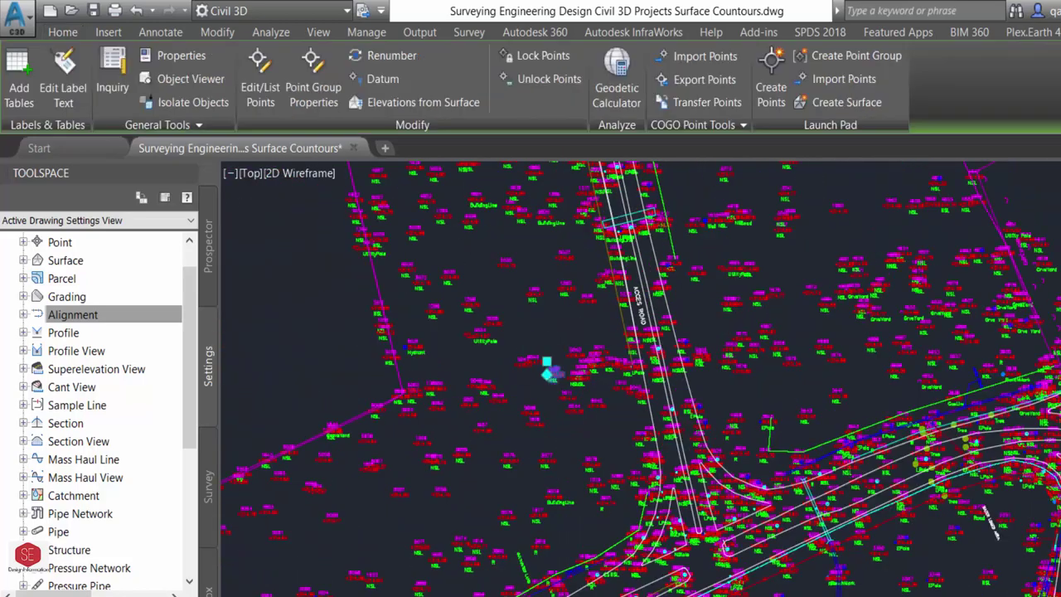
scroll(178, 306, "up", 2)
left_click(208, 249)
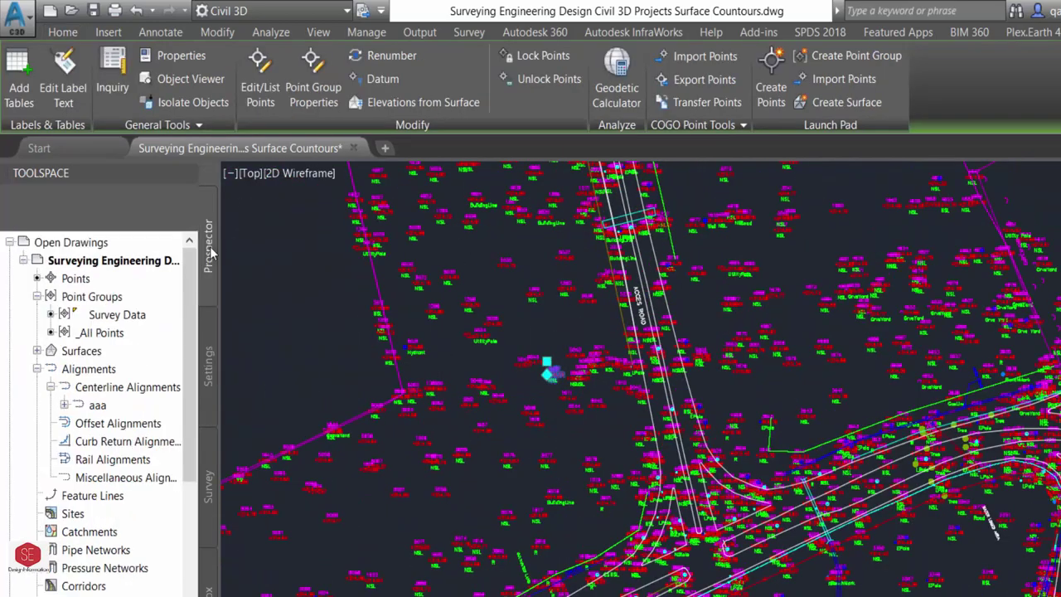
right_click(92, 300)
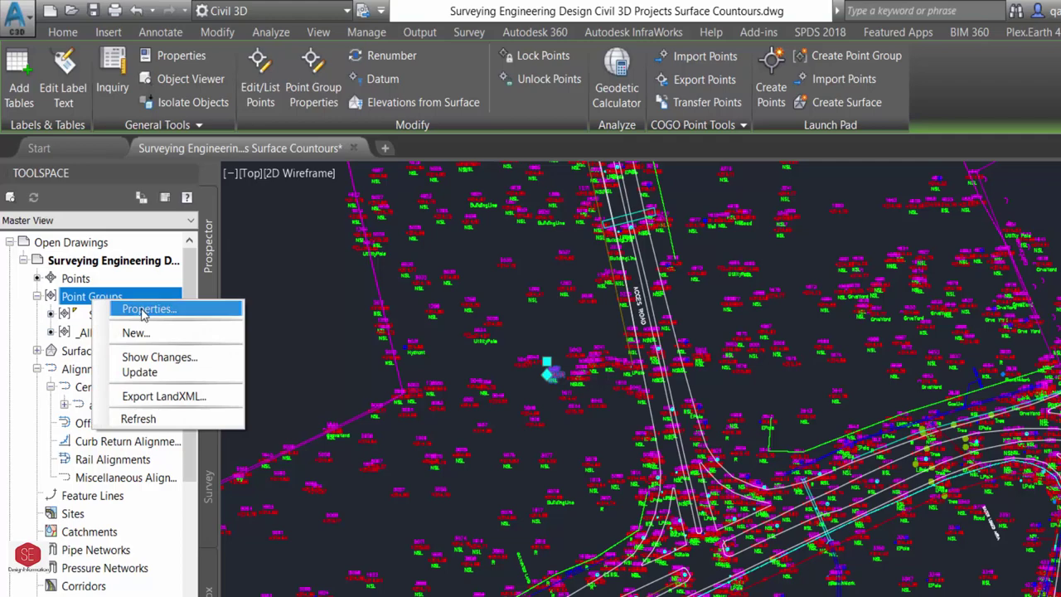
left_click(145, 308)
left_click_drag(367, 305, 335, 299)
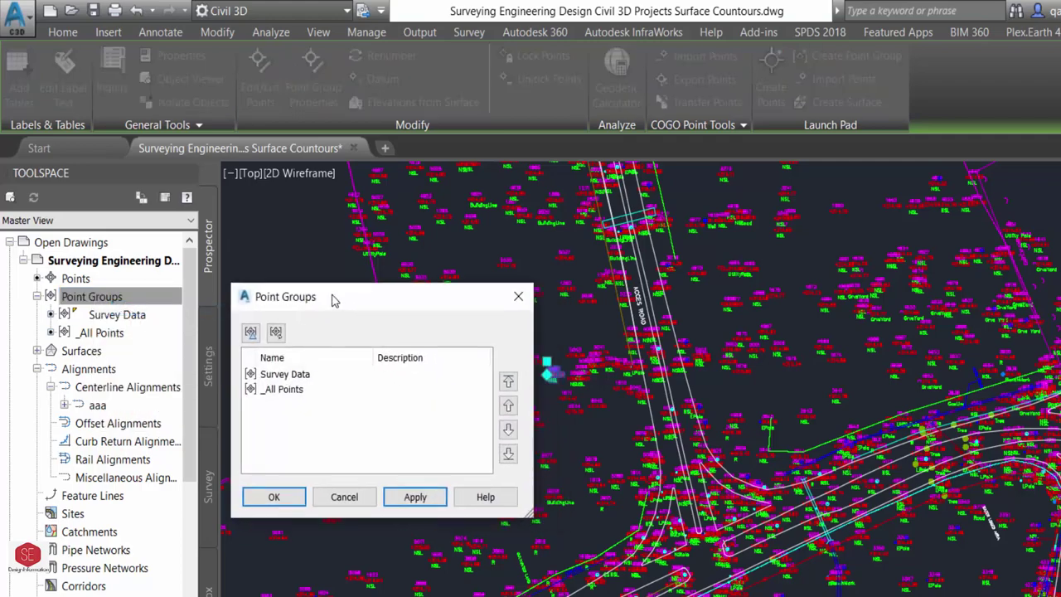
left_click(257, 377)
key("Return")
Step: Set the Survey Data group's point style and point label style to <none>
left_click(124, 319)
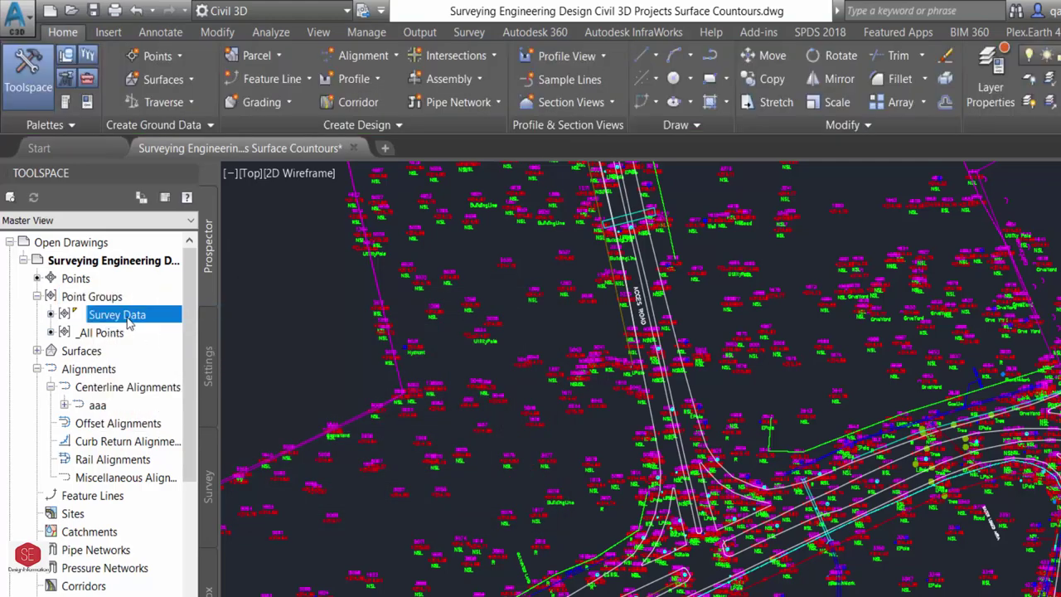
right_click(127, 320)
left_click(166, 326)
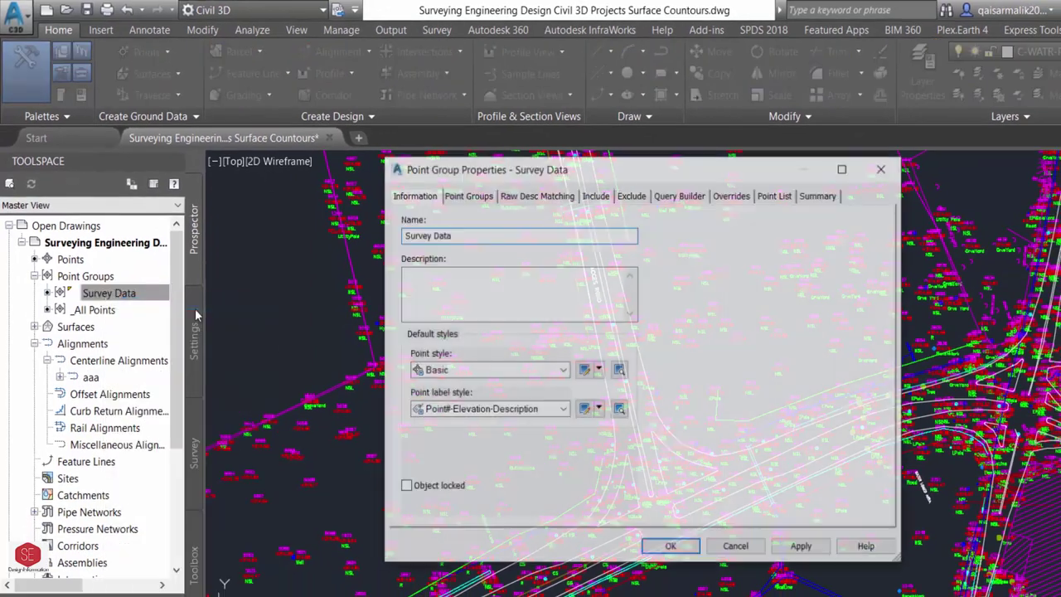
left_click_drag(585, 170, 482, 210)
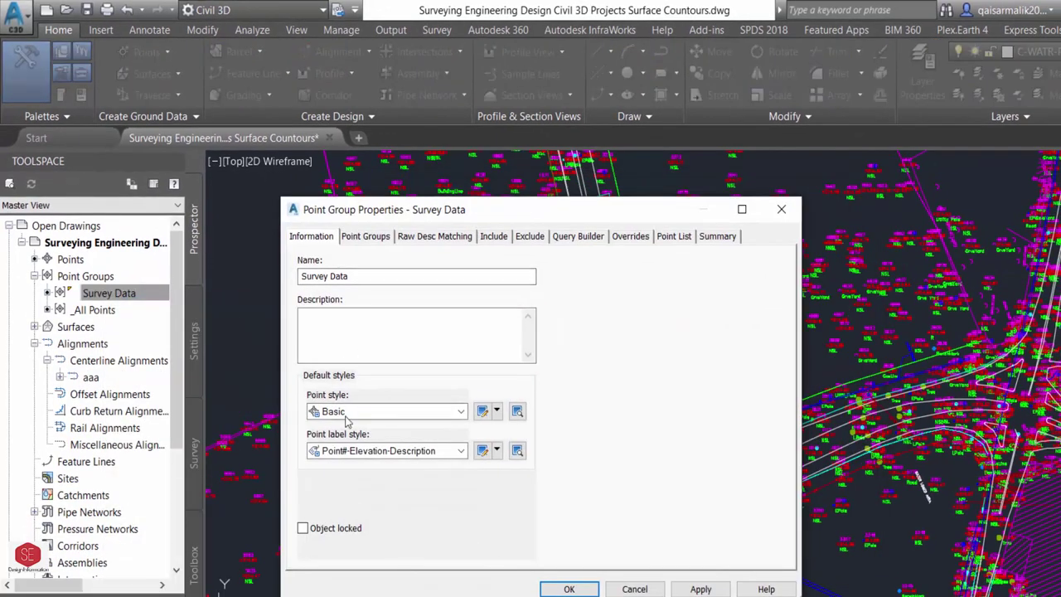
left_click(374, 411)
scroll(354, 437, "up", 1)
left_click(354, 437)
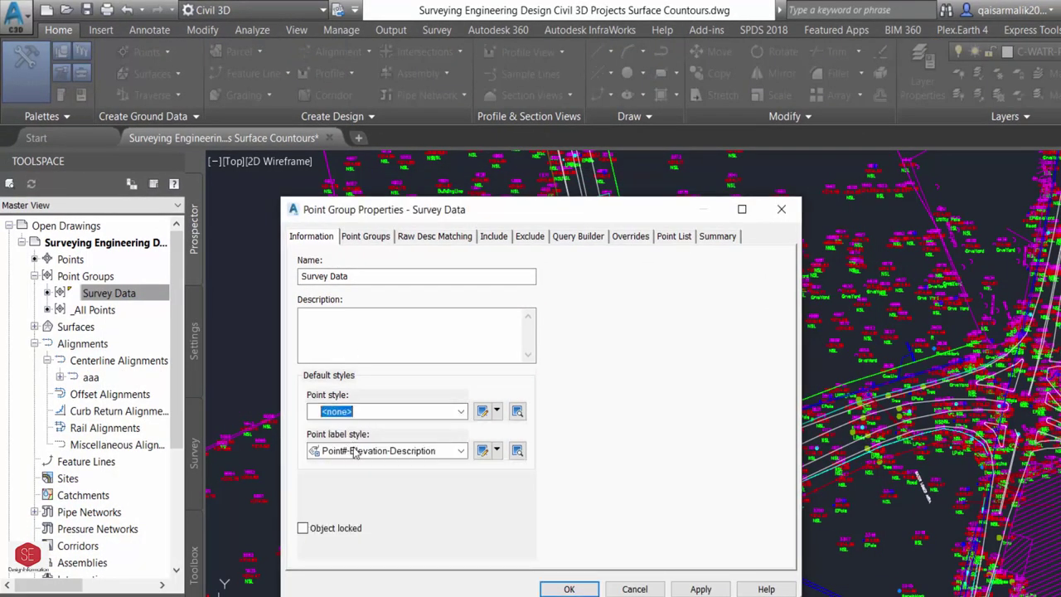
left_click(375, 450)
left_click(338, 458)
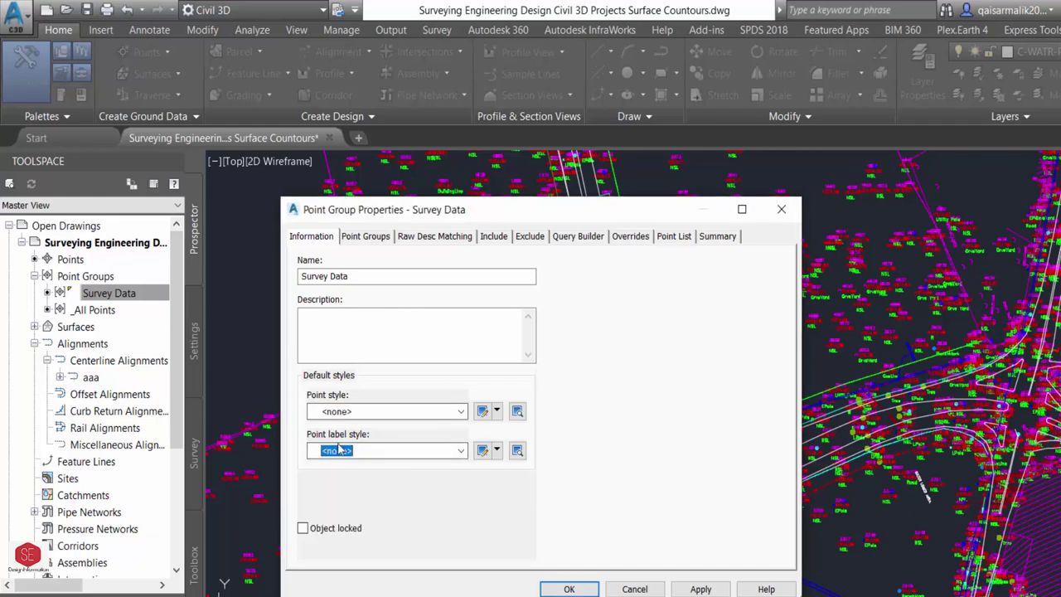
left_click(700, 589)
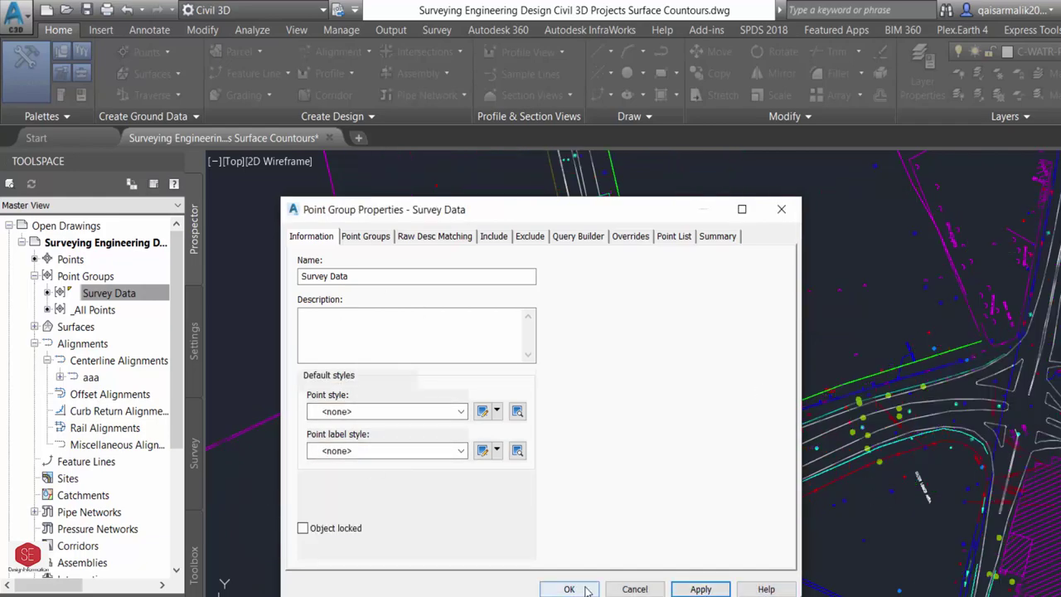
left_click(568, 588)
Step: Zoom around the site to check that only the roads and buildings remain visible
scroll(1017, 474, "down", 3)
scroll(1017, 474, "up", 3)
scroll(843, 474, "down", 1)
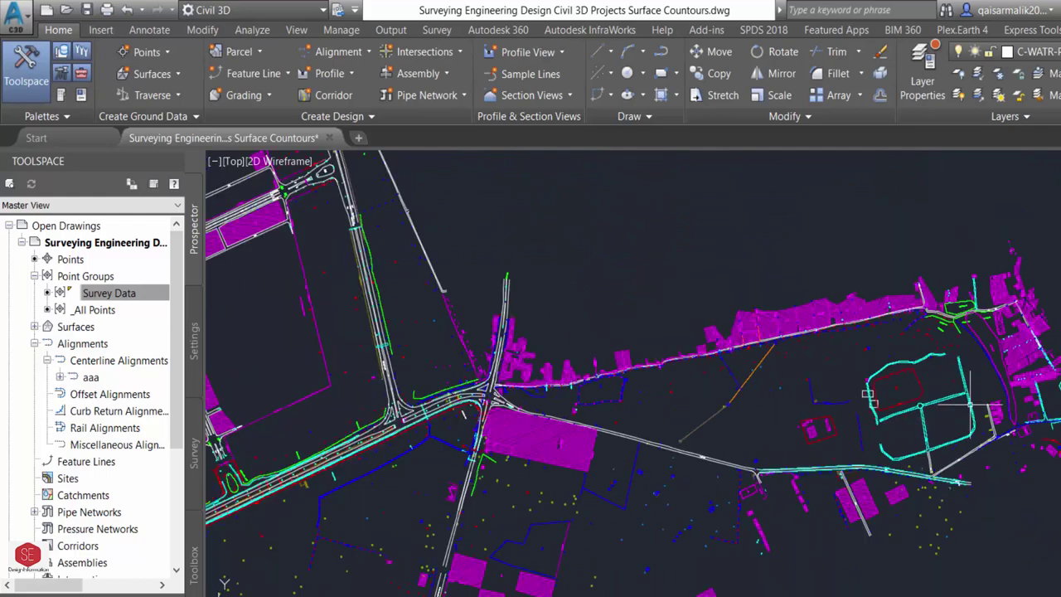
scroll(843, 474, "down", 2)
scroll(772, 266, "down", 2)
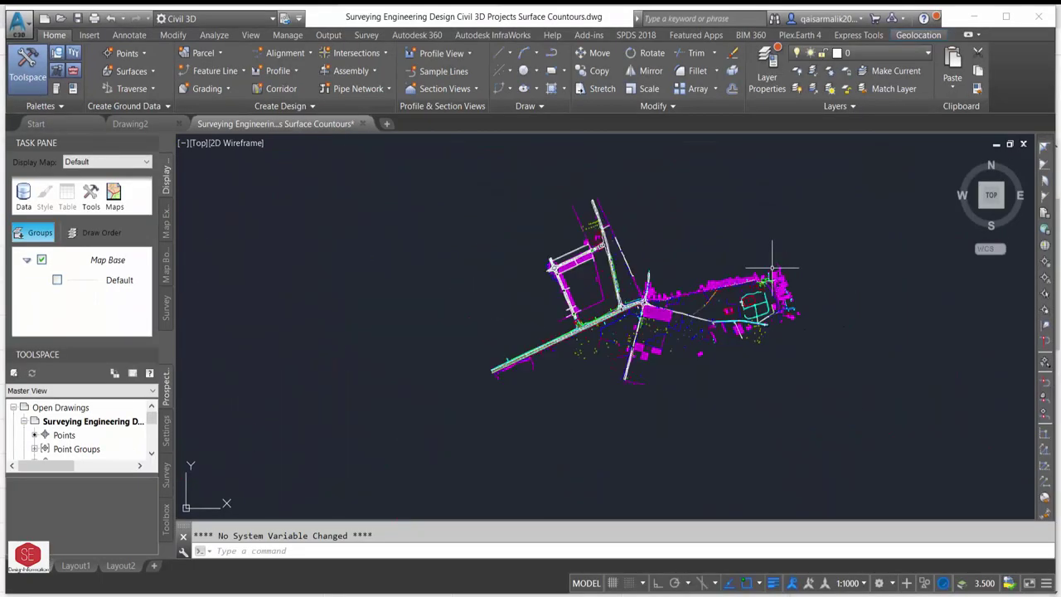
scroll(639, 269, "up", 4)
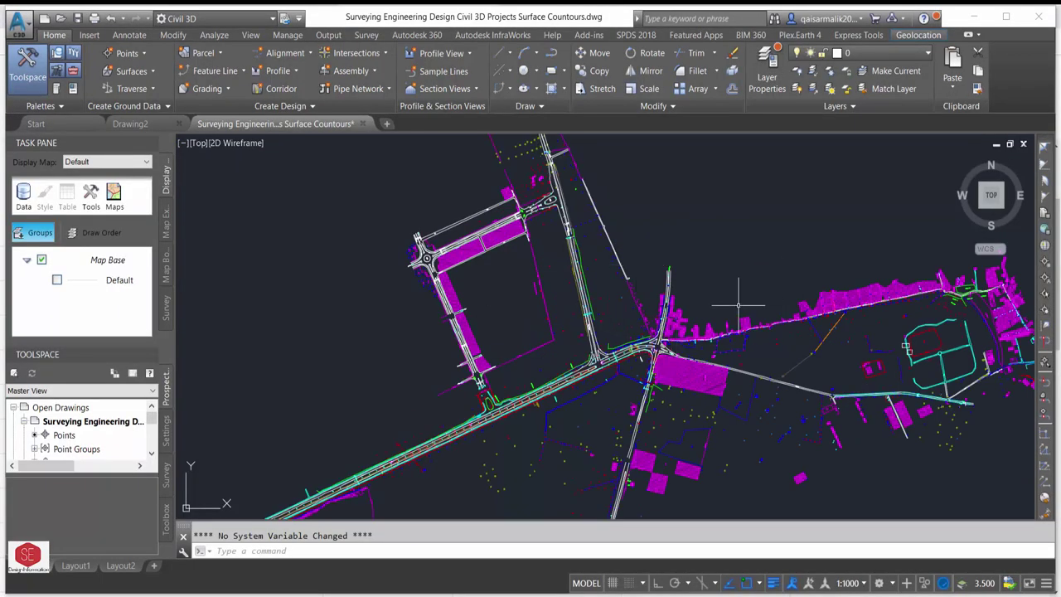
scroll(737, 305, "down", 2)
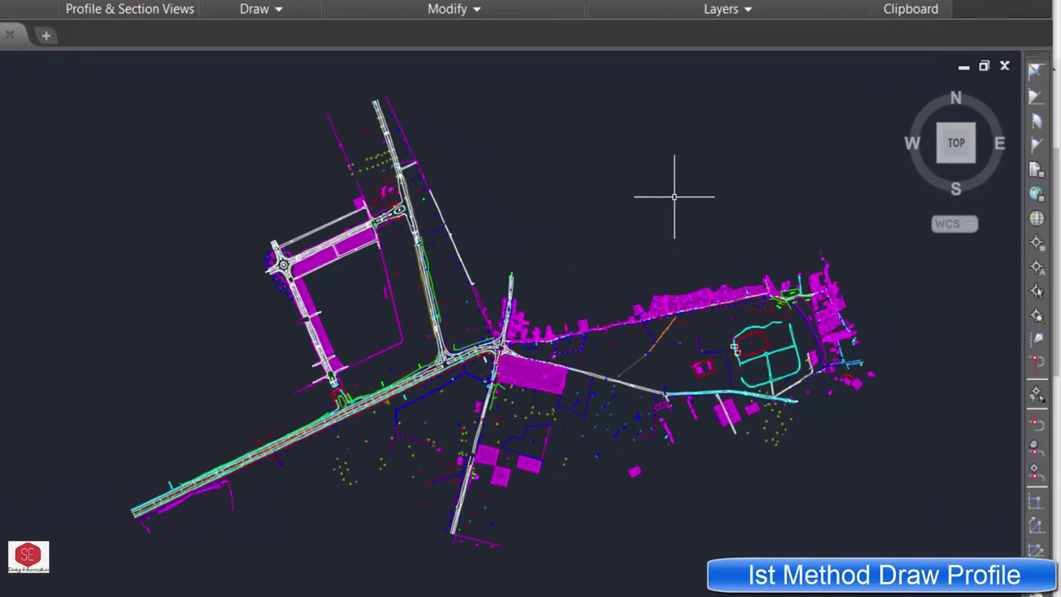
Step: Draw a PL polyline from the northeast through the junction to the main road's southwest end
type("PL")
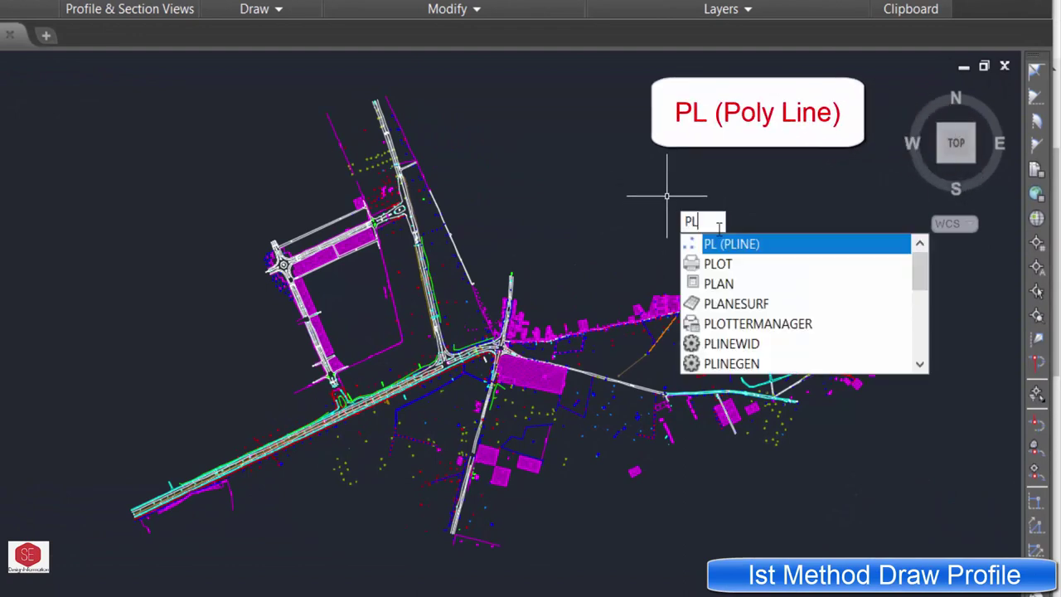
key("Return")
left_click(836, 231)
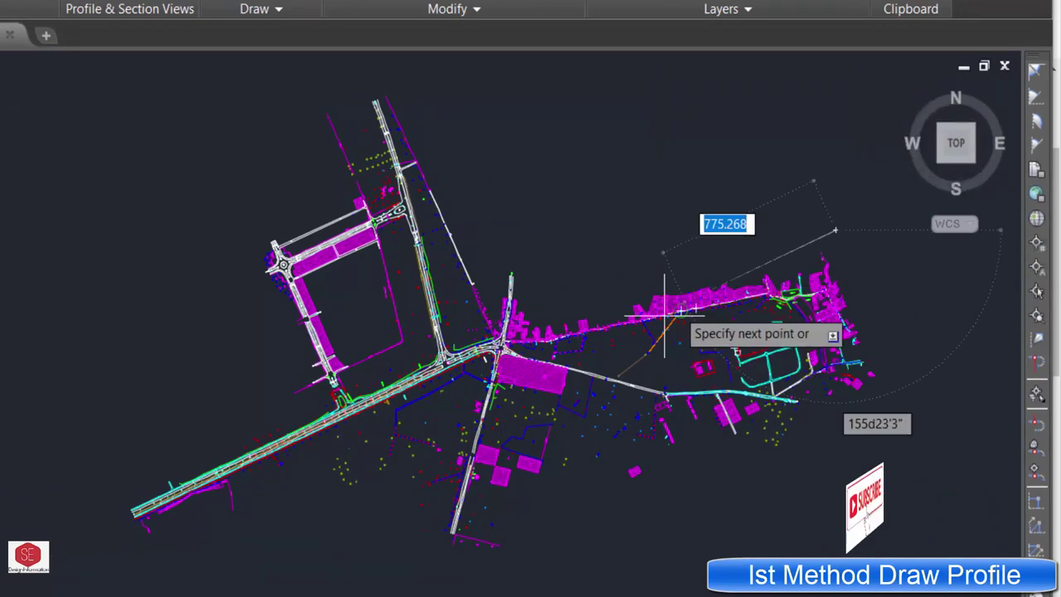
left_click(617, 349)
scroll(440, 351, "up", 2)
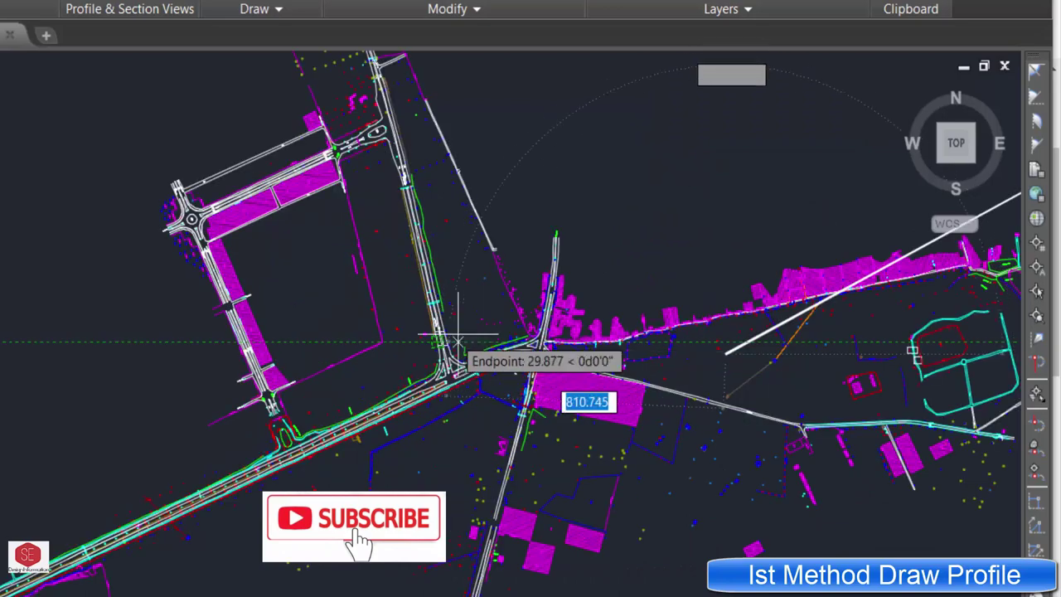
scroll(265, 479, "up", 2)
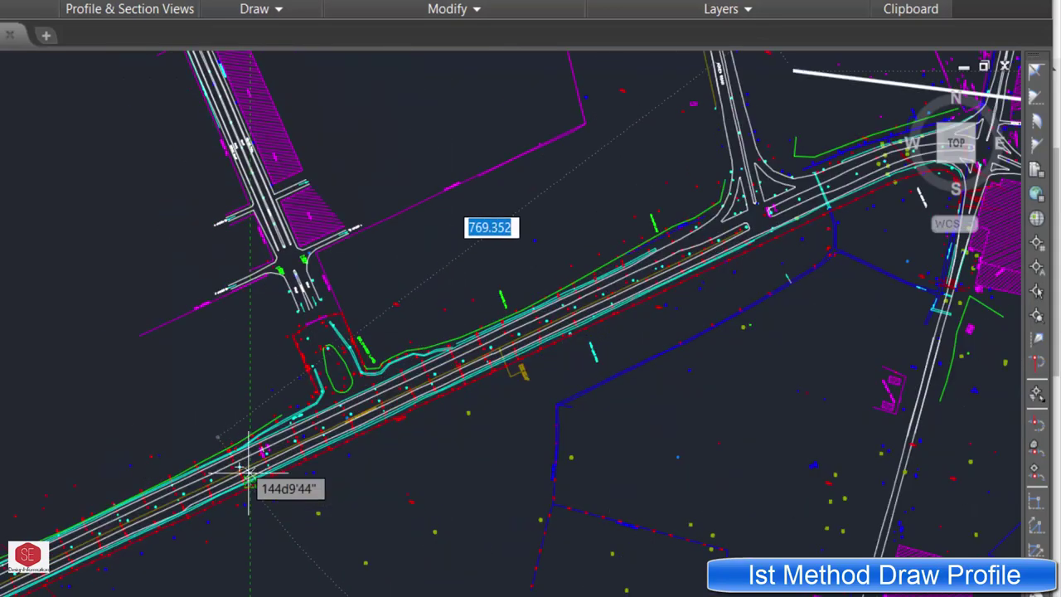
scroll(521, 296, "down", 2)
scroll(170, 522, "up", 3)
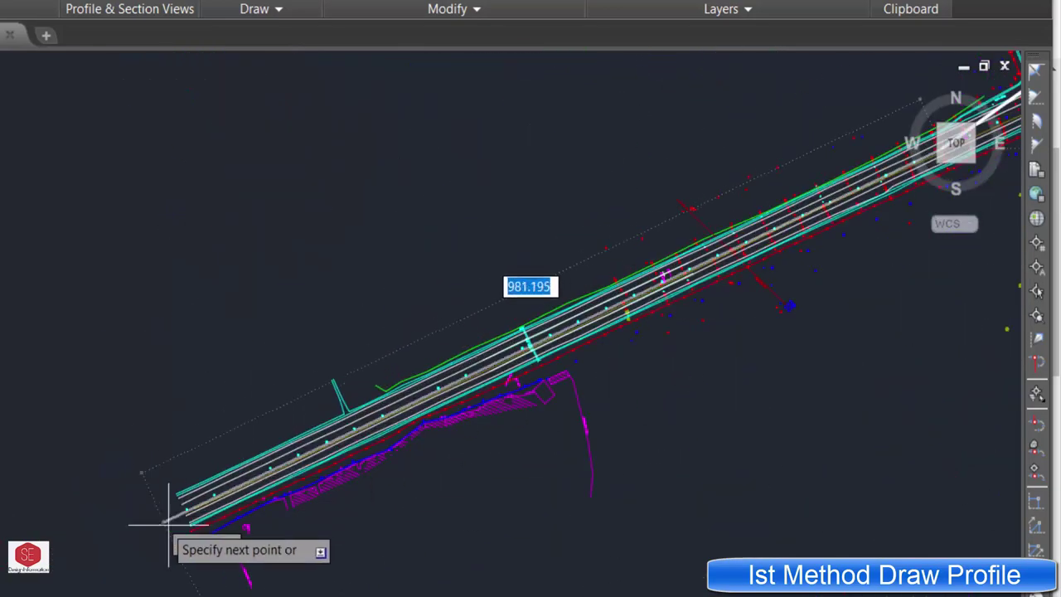
left_click(182, 511)
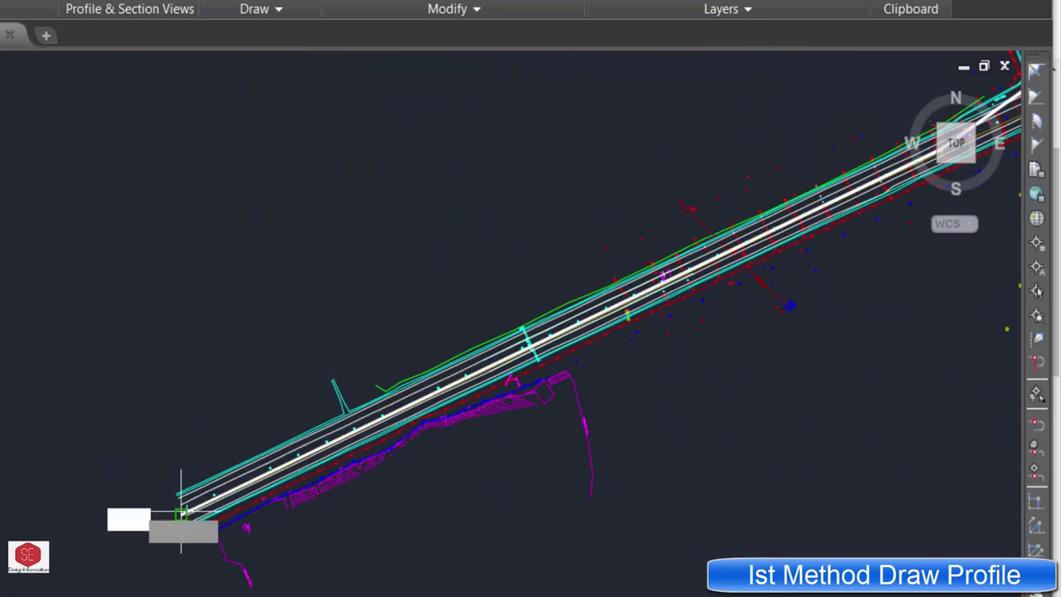
scroll(181, 514, "up", 2)
scroll(186, 505, "up", 1)
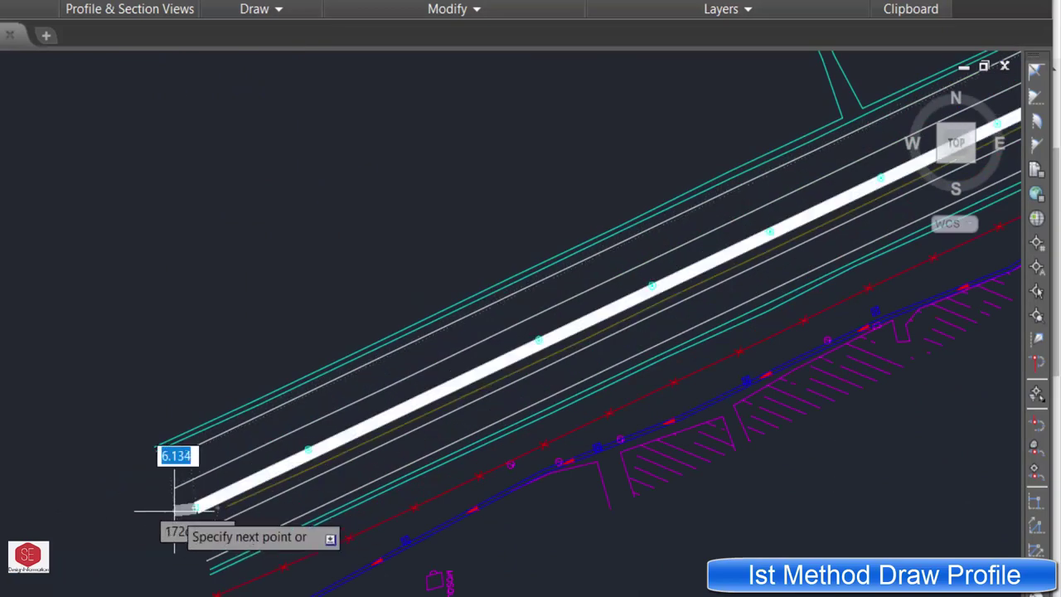
scroll(166, 504, "down", 5)
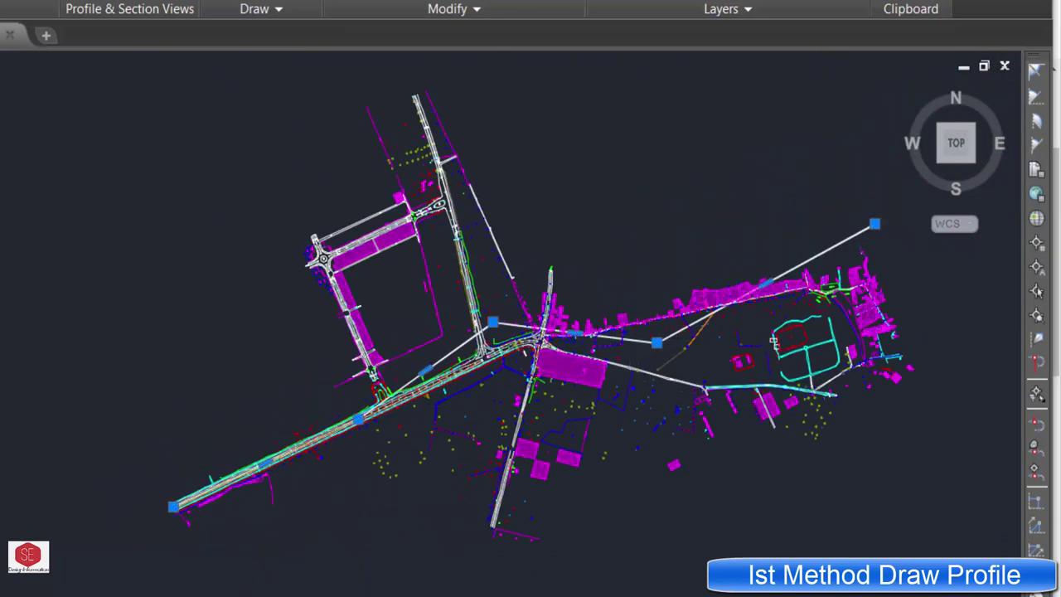
scroll(870, 225, "up", 3)
scroll(870, 225, "down", 3)
scroll(829, 227, "up", 2)
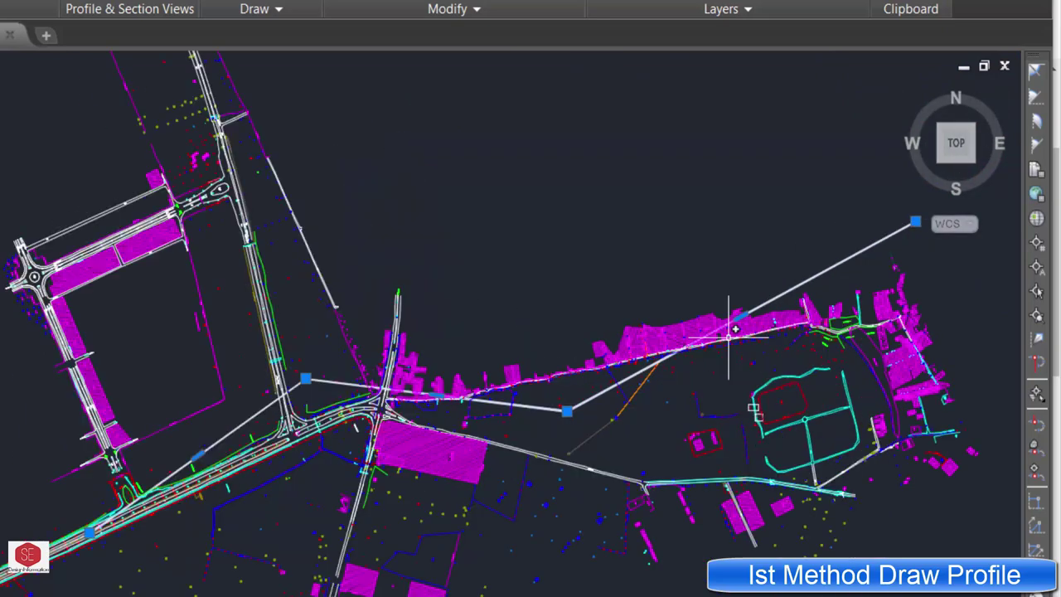
Step: Reshape the polyline by moving its vertices to better follow the roads
left_click(578, 413)
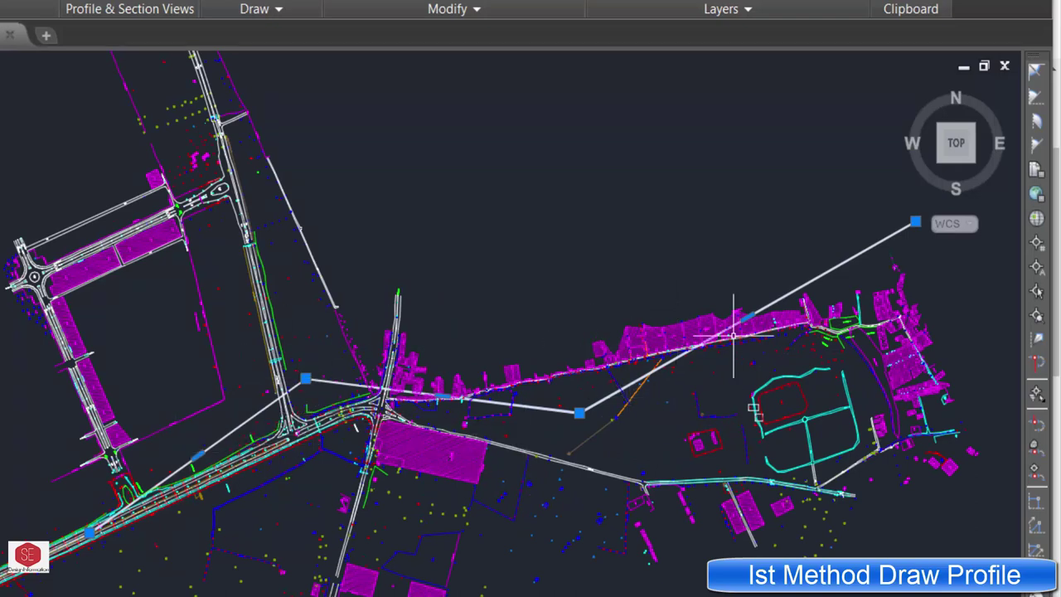
key("Escape")
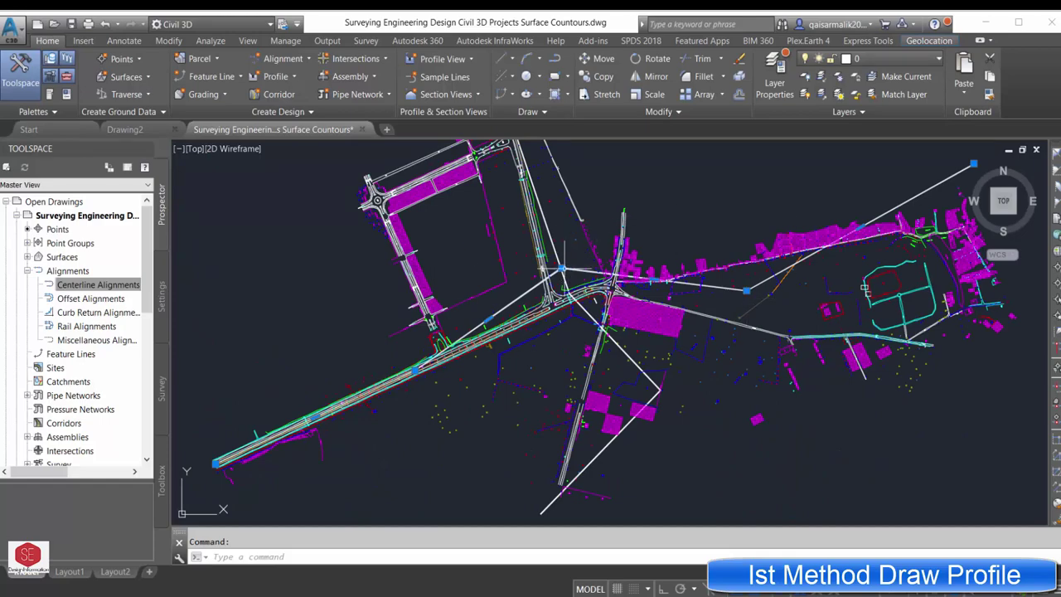
left_click(792, 275)
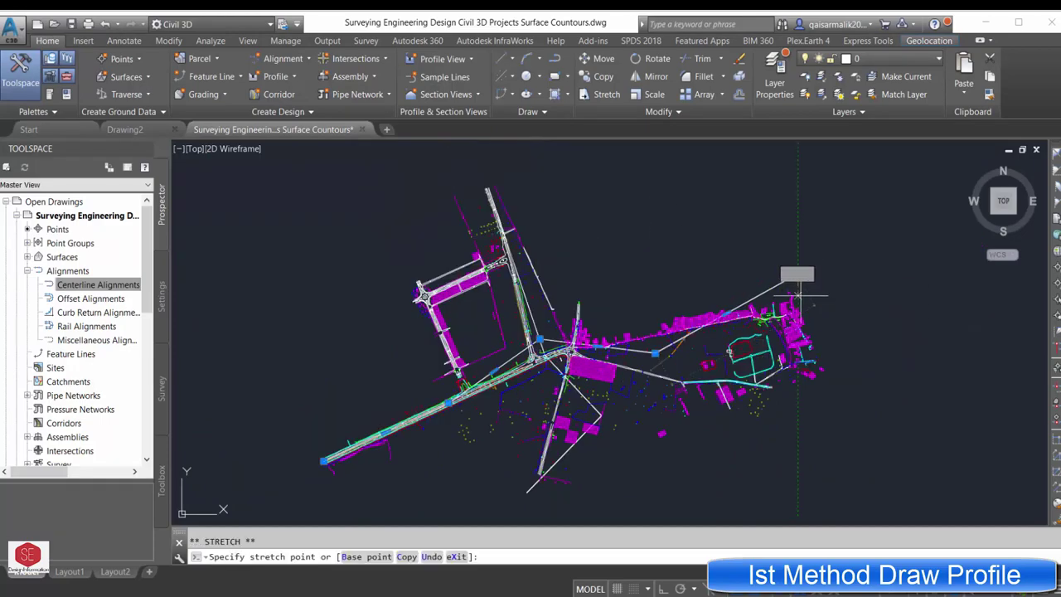
scroll(792, 273, "up", 5)
scroll(829, 266, "down", 2)
scroll(829, 265, "down", 2)
scroll(787, 332, "down", 2)
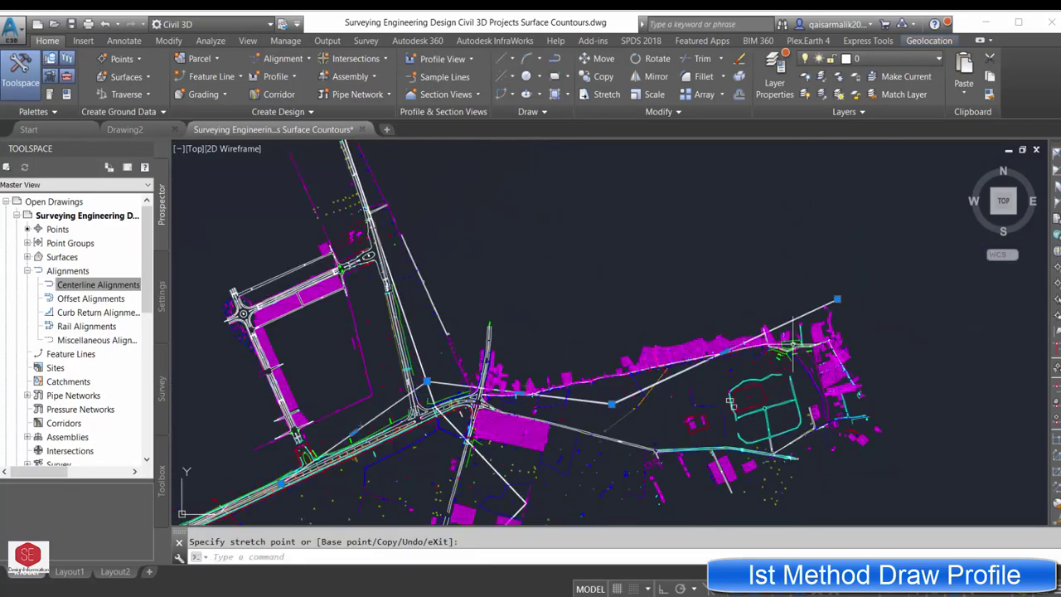
scroll(443, 431, "down", 2)
scroll(444, 431, "up", 2)
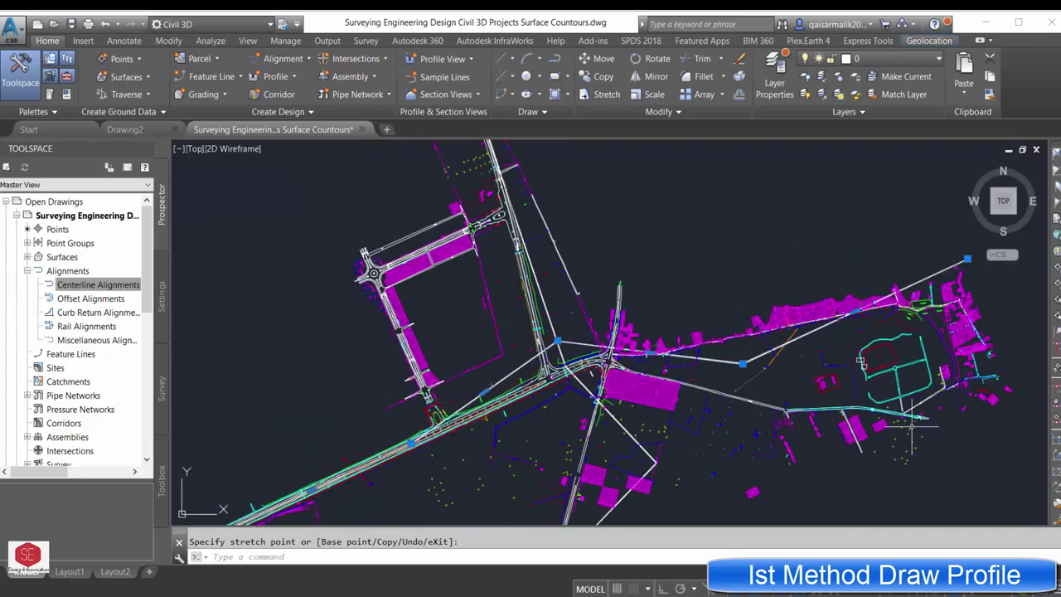
Step: Browse the Centerline, Offset and Curb Return alignment categories, then open the Alignment creation dropdown
left_click(860, 361)
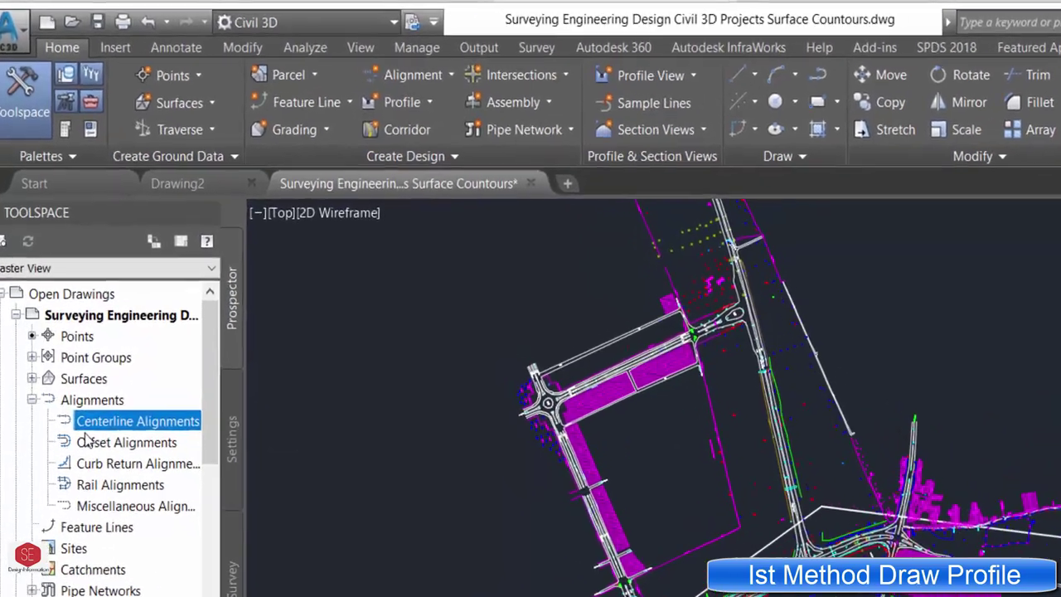
left_click(32, 400)
left_click(31, 400)
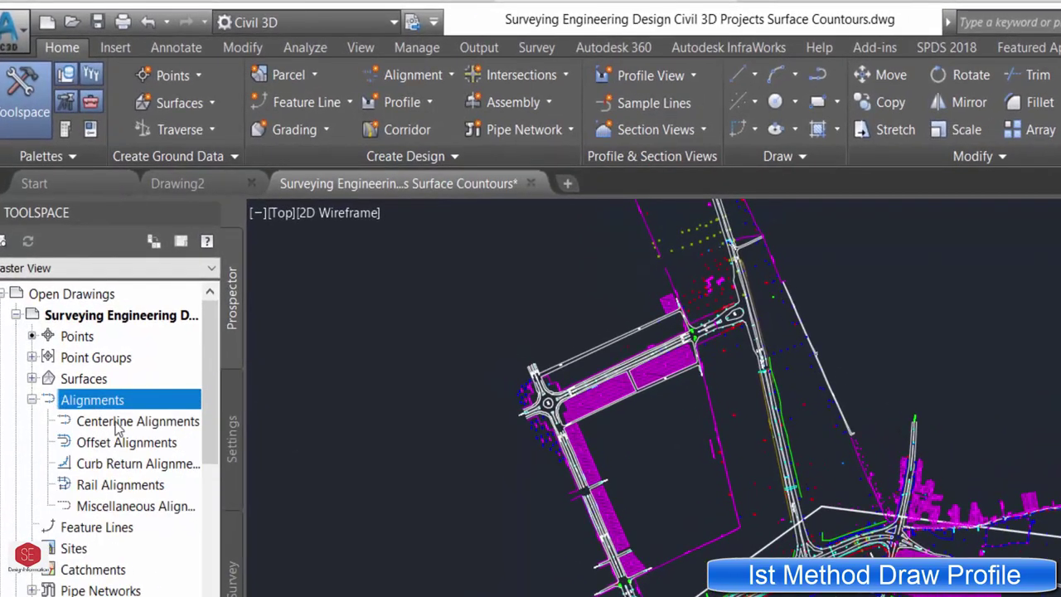
left_click(116, 422)
left_click(107, 441)
left_click(110, 469)
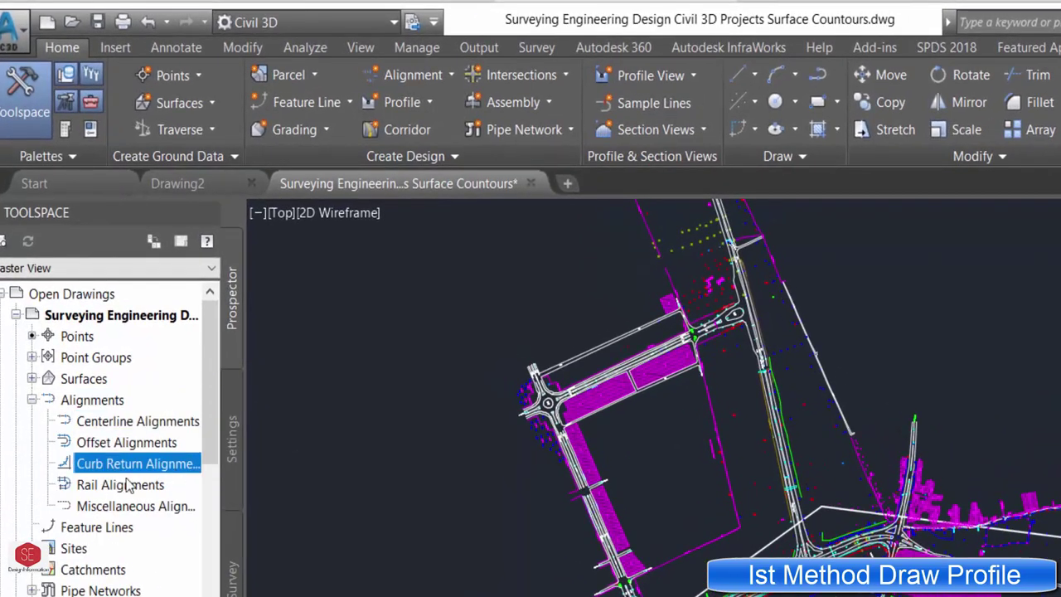
left_click(32, 399)
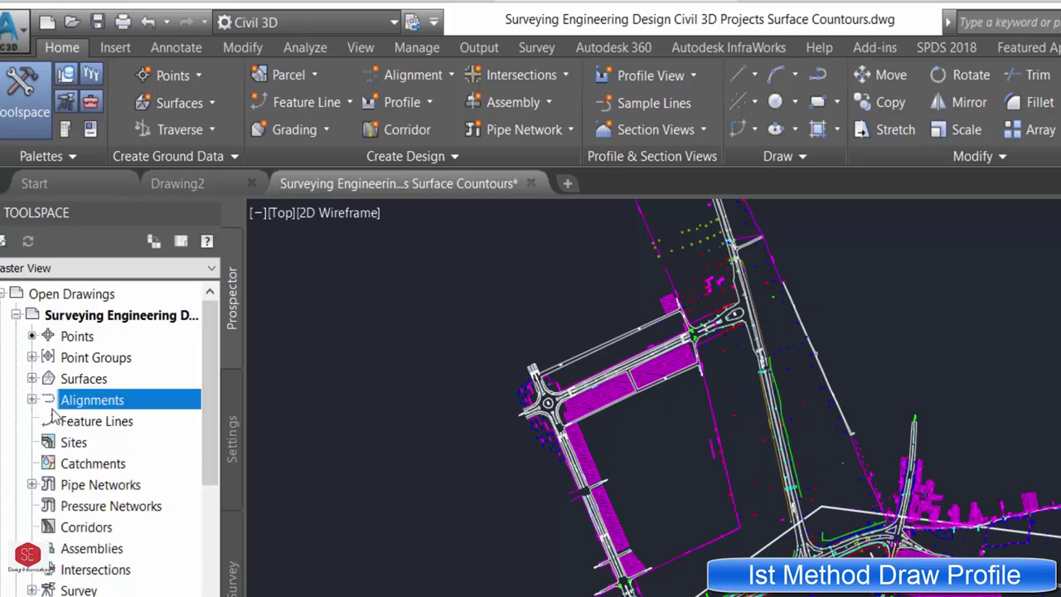
left_click(31, 399)
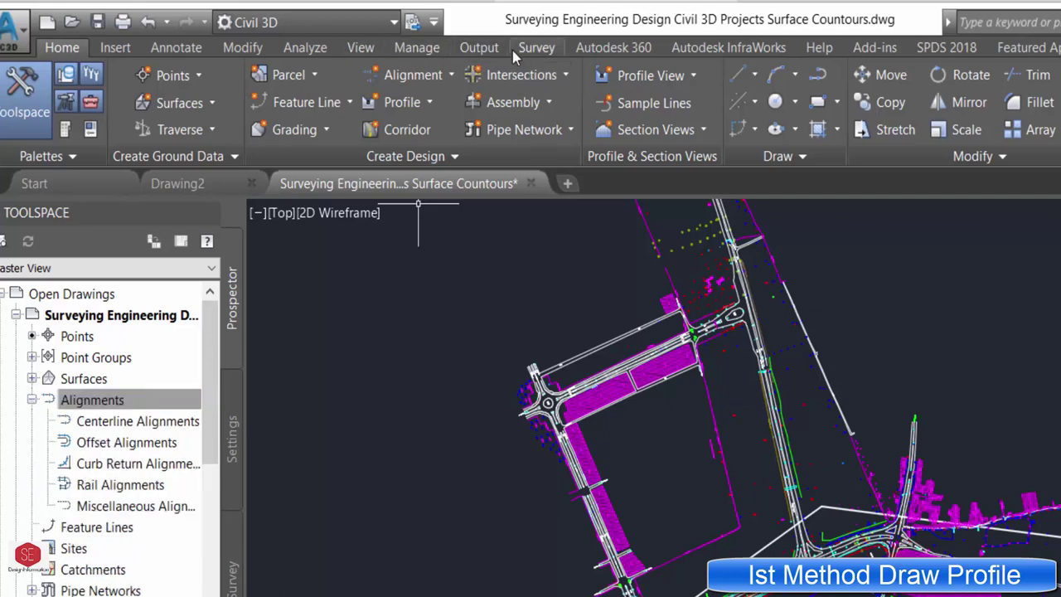
left_click(442, 79)
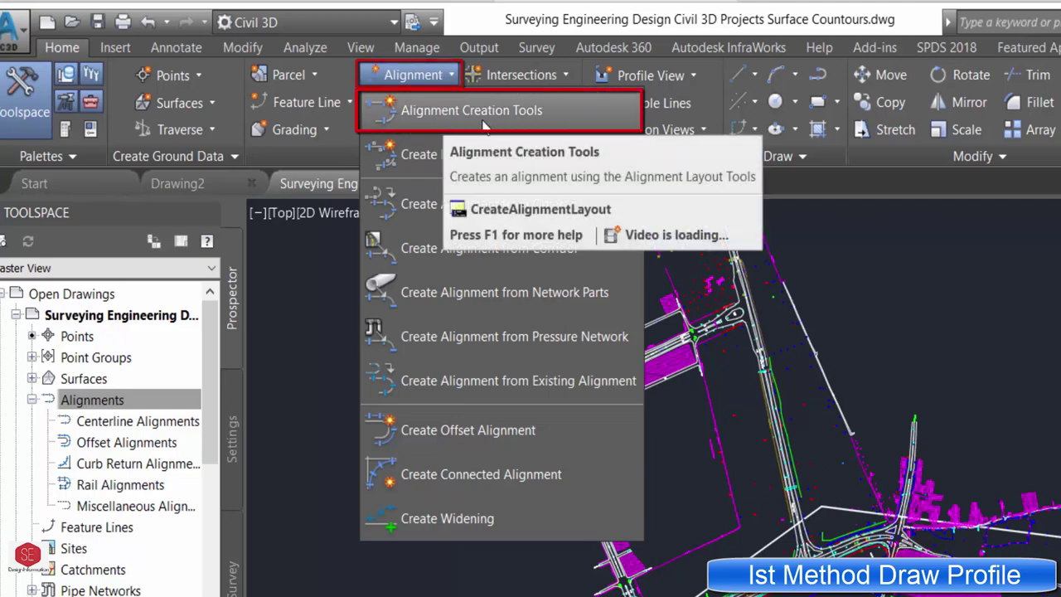
Step: Start a new alignment layout named Main Road with Centerline type
left_click(524, 109)
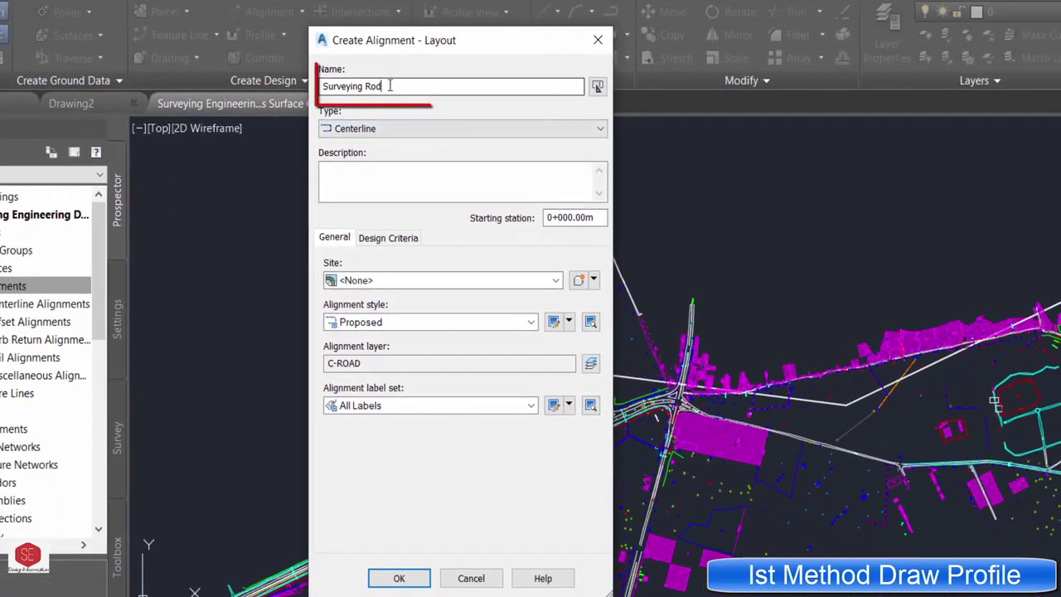
left_click_drag(391, 86, 236, 97)
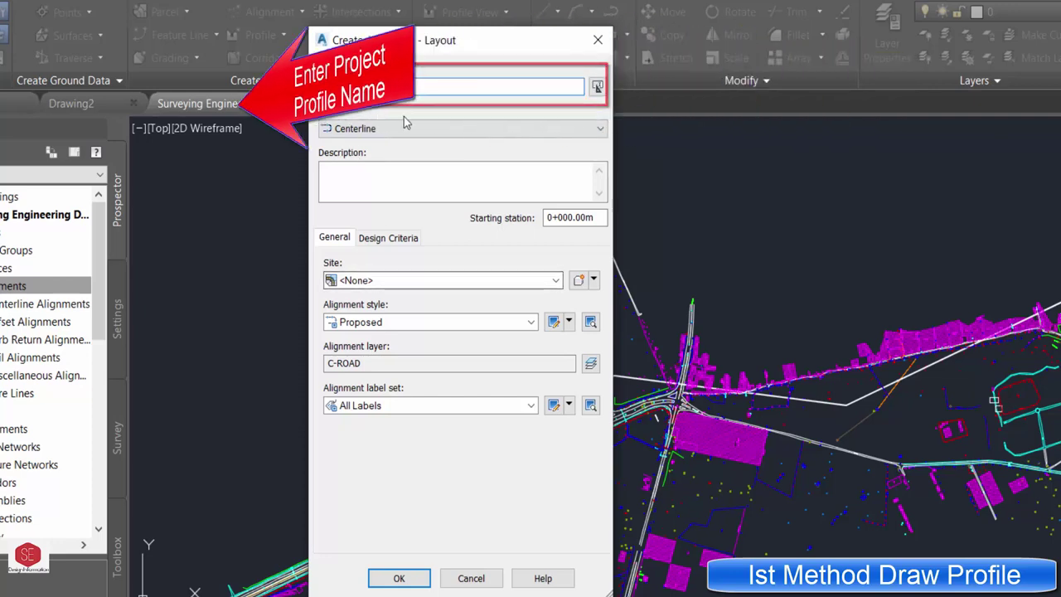
left_click(401, 172)
left_click(378, 131)
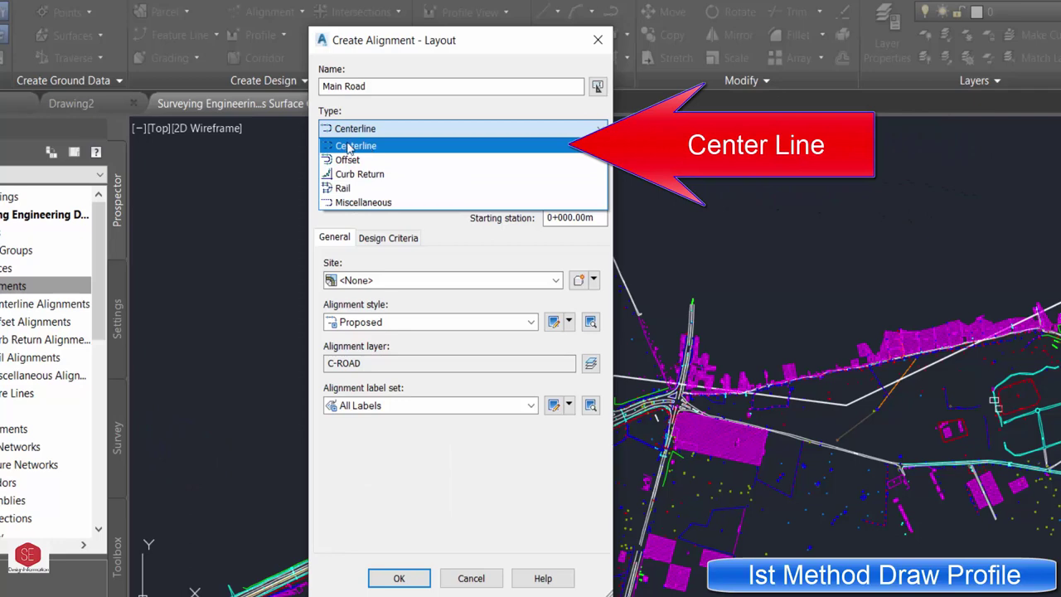
left_click(348, 147)
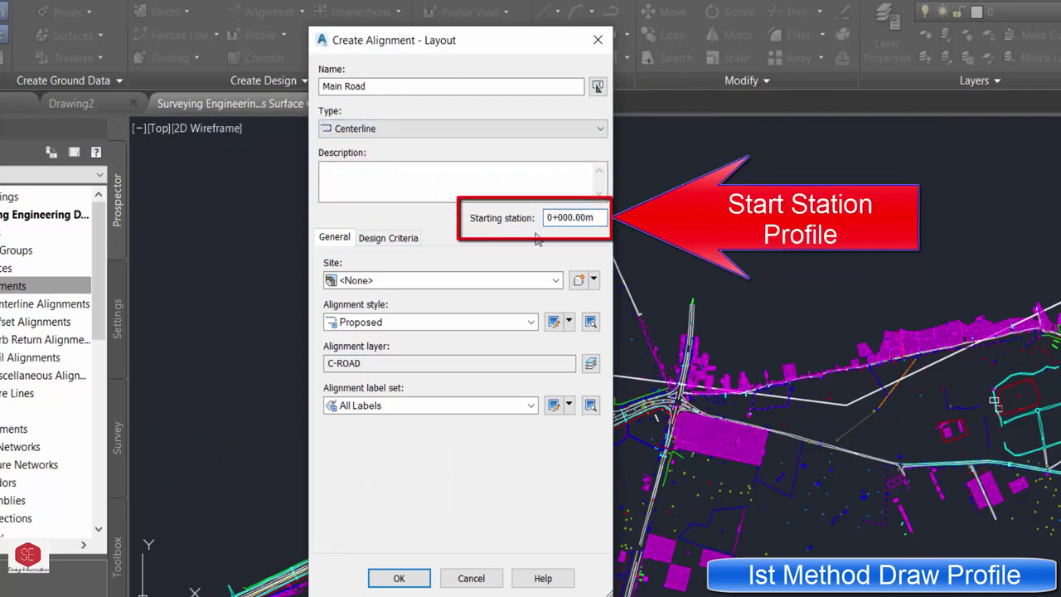
Step: Set the alignment to site <None>, Proposed style, C-ROAD layer and All Labels label set
left_click(399, 282)
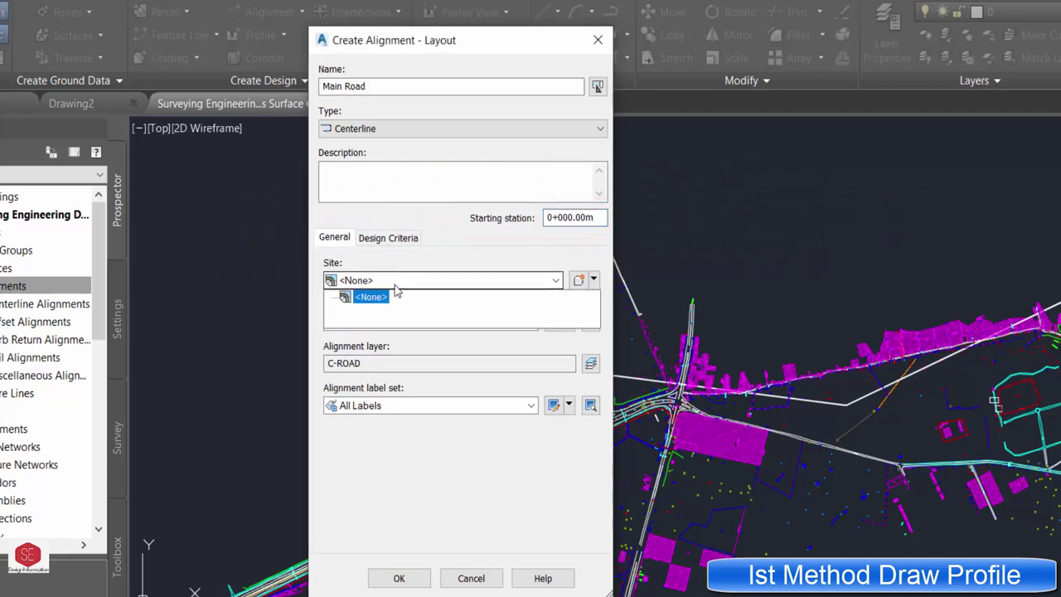
left_click(396, 292)
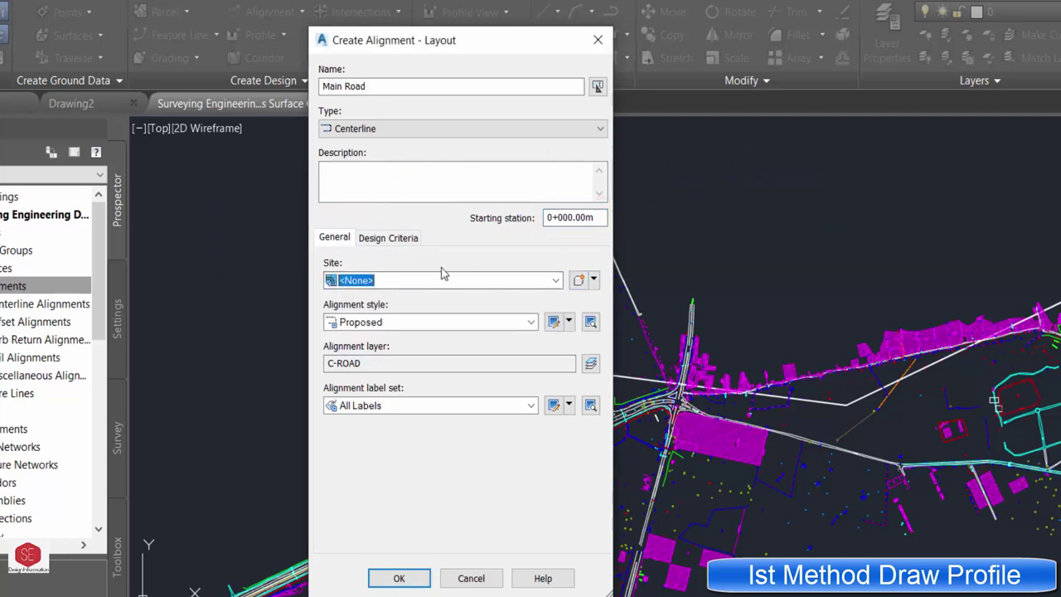
left_click(383, 324)
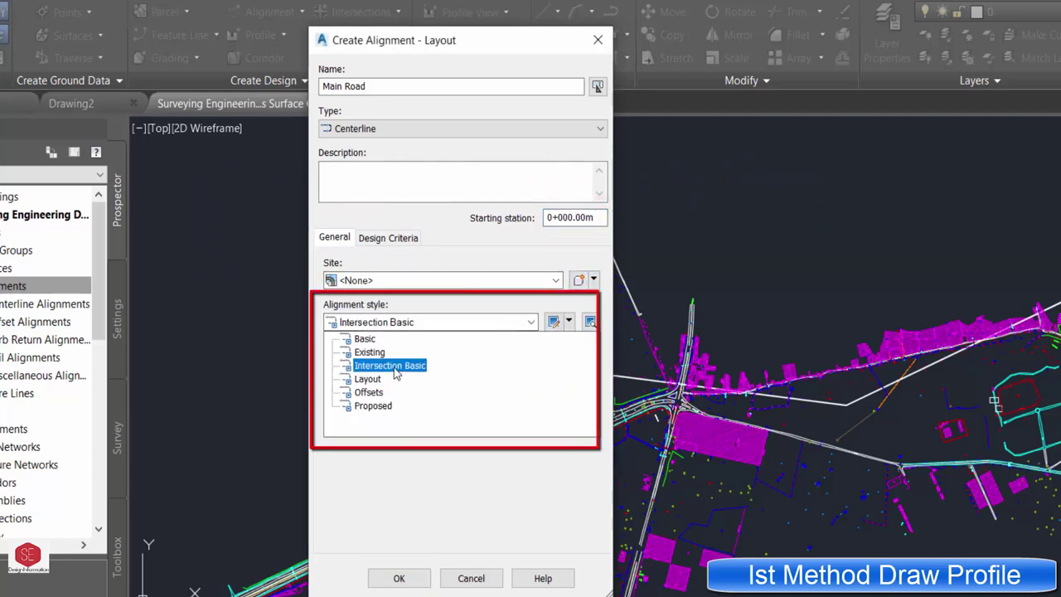
left_click(373, 406)
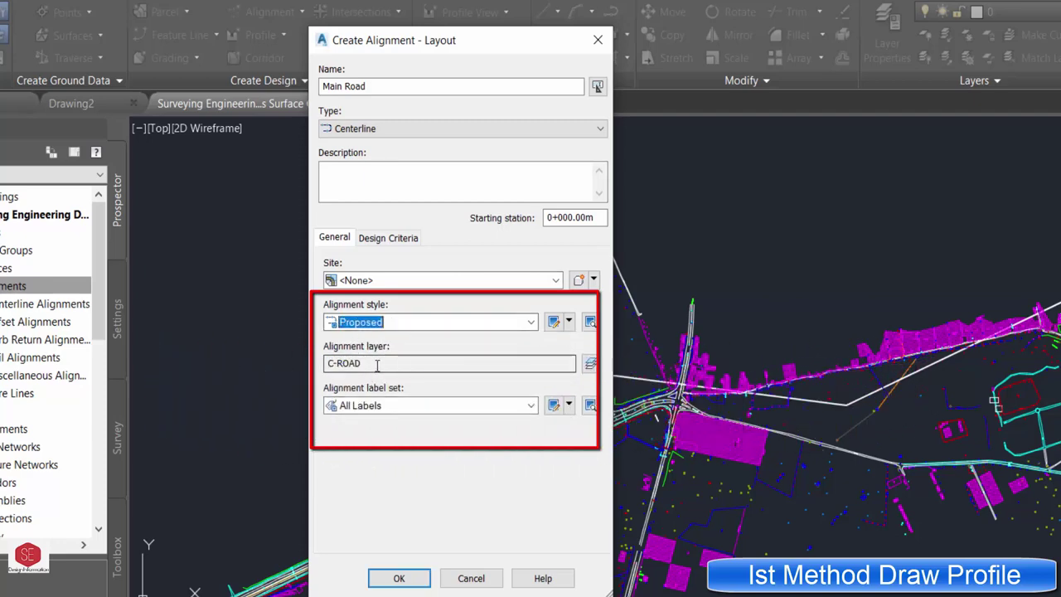
left_click(589, 365)
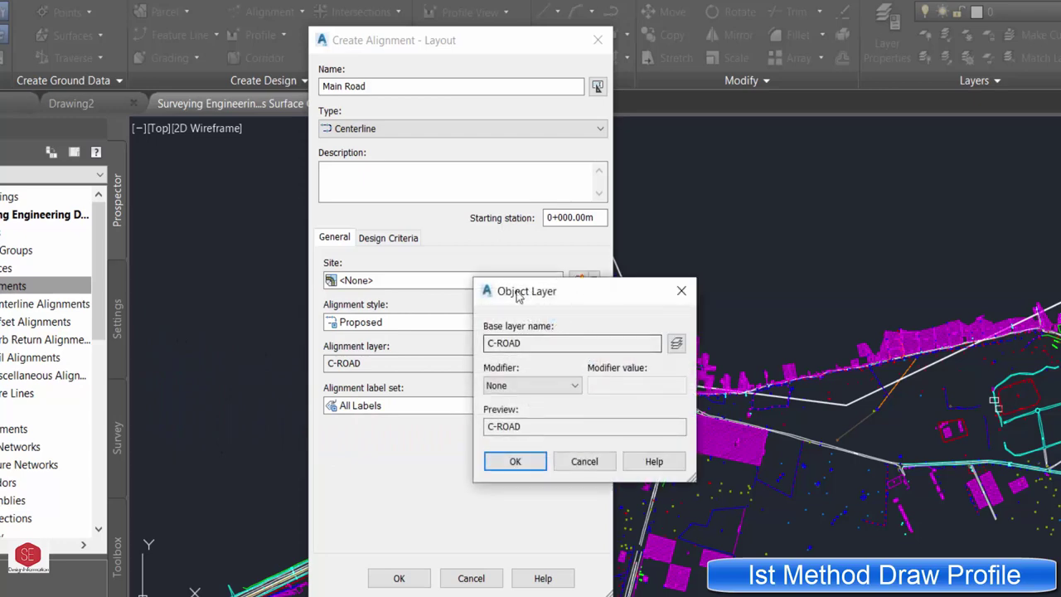
left_click(515, 462)
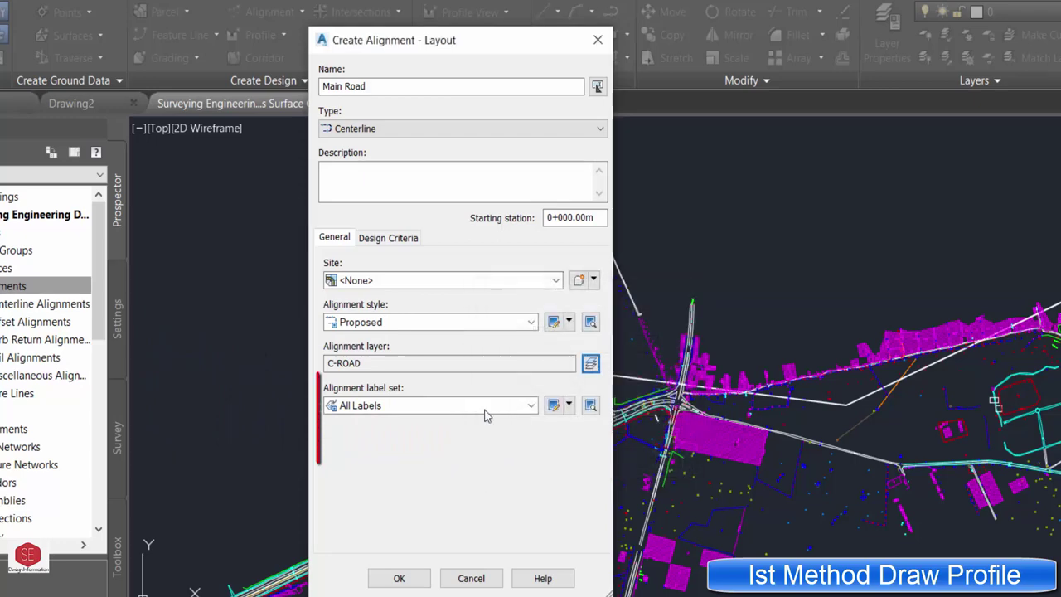
left_click(387, 406)
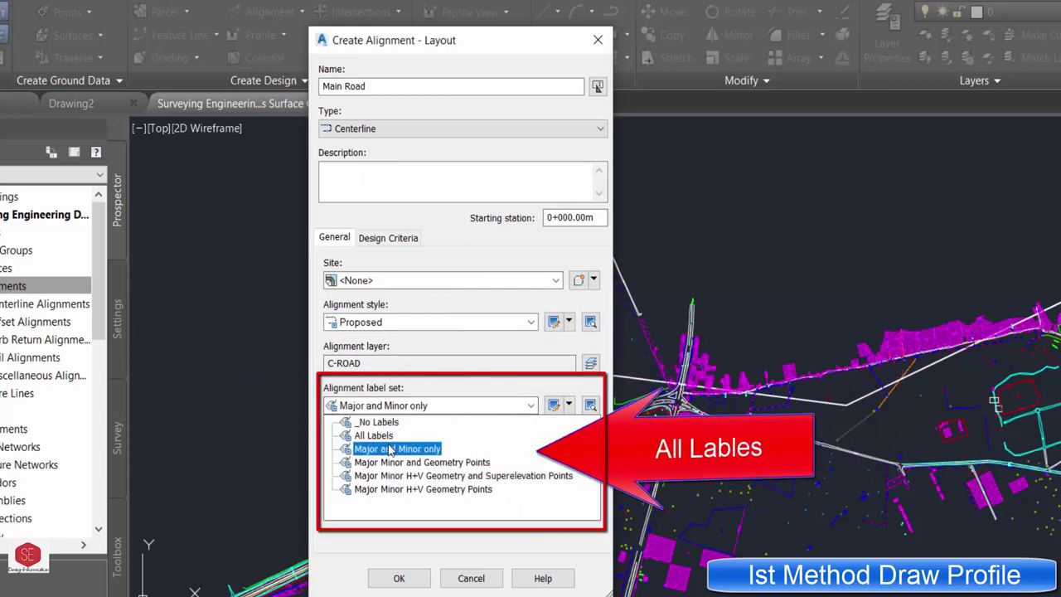
left_click(374, 435)
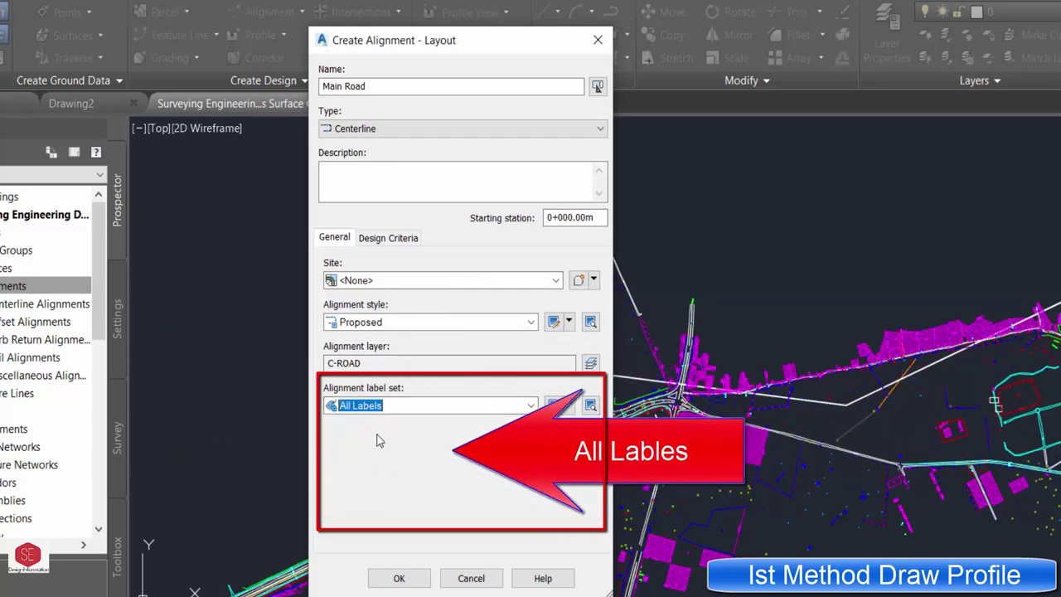
Step: Set the design speed to 100 km/h and enable criteria-based design with the current criteria file
left_click(380, 242)
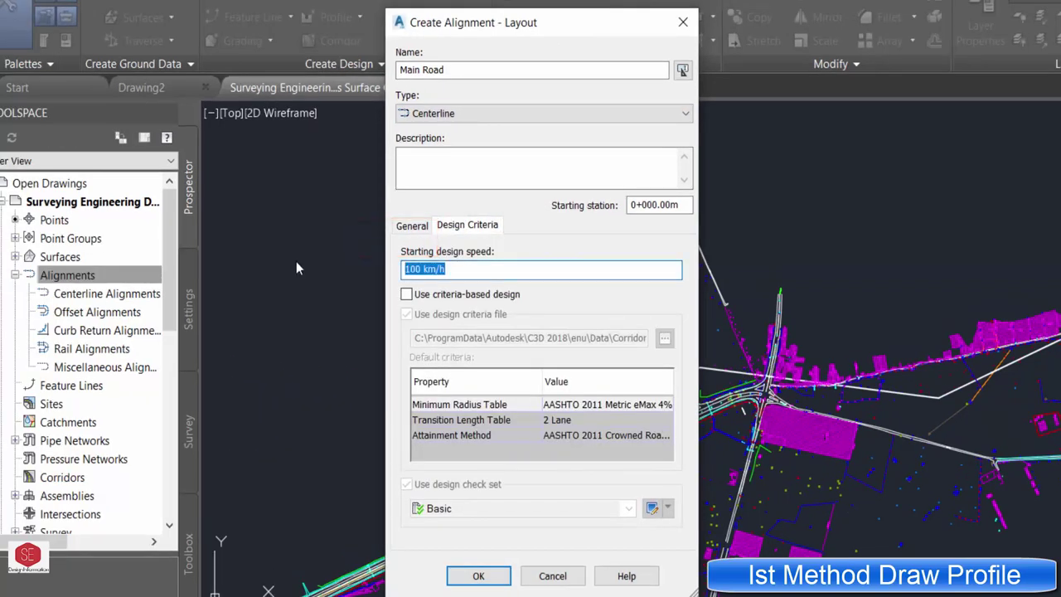
left_click(412, 271)
double_click(412, 271)
type("120")
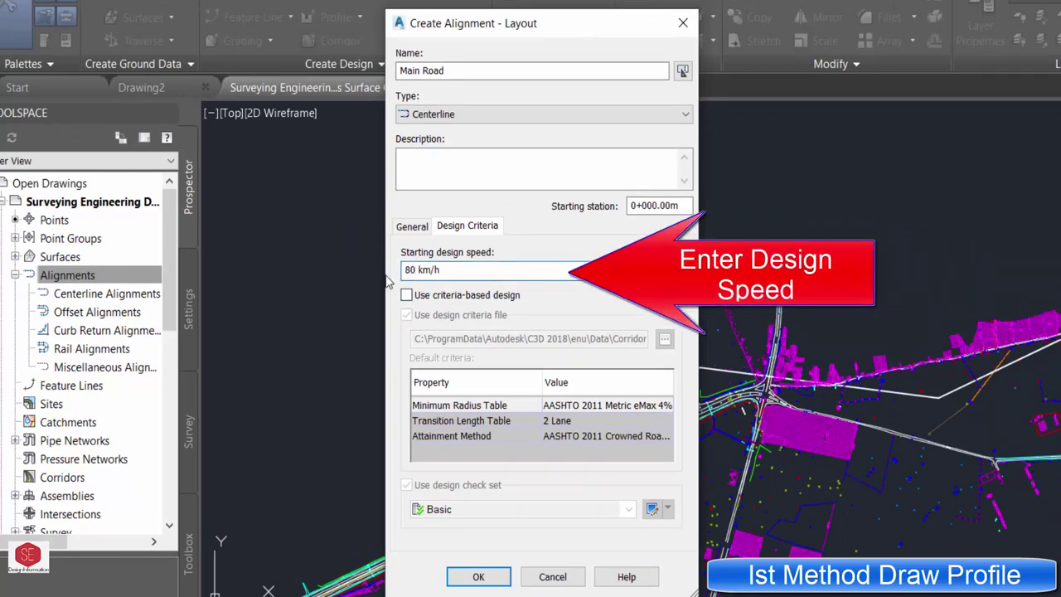
key("BackSpace")
key("BackSpace")
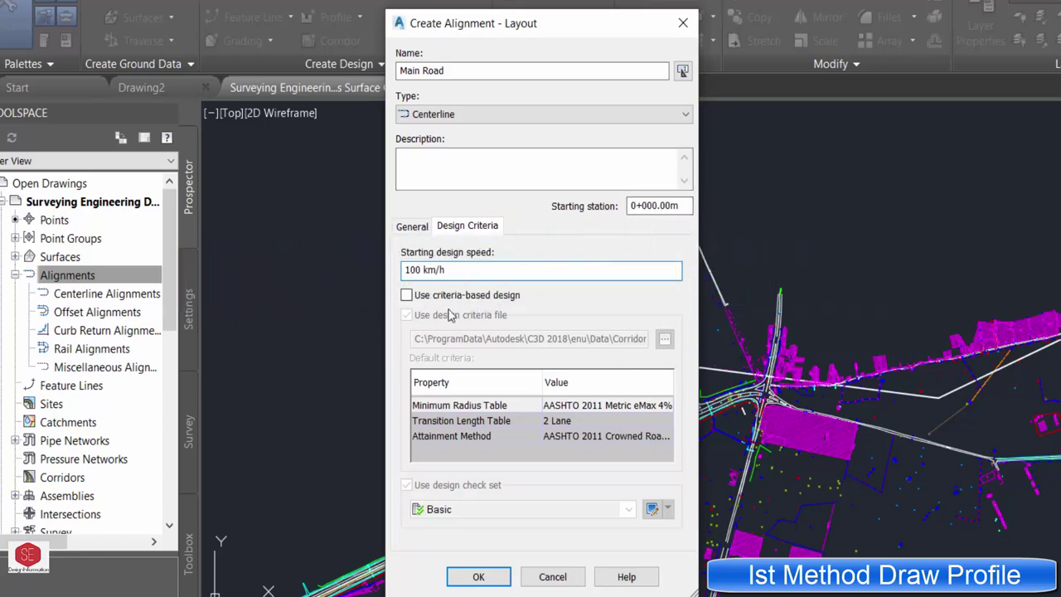
left_click(406, 296)
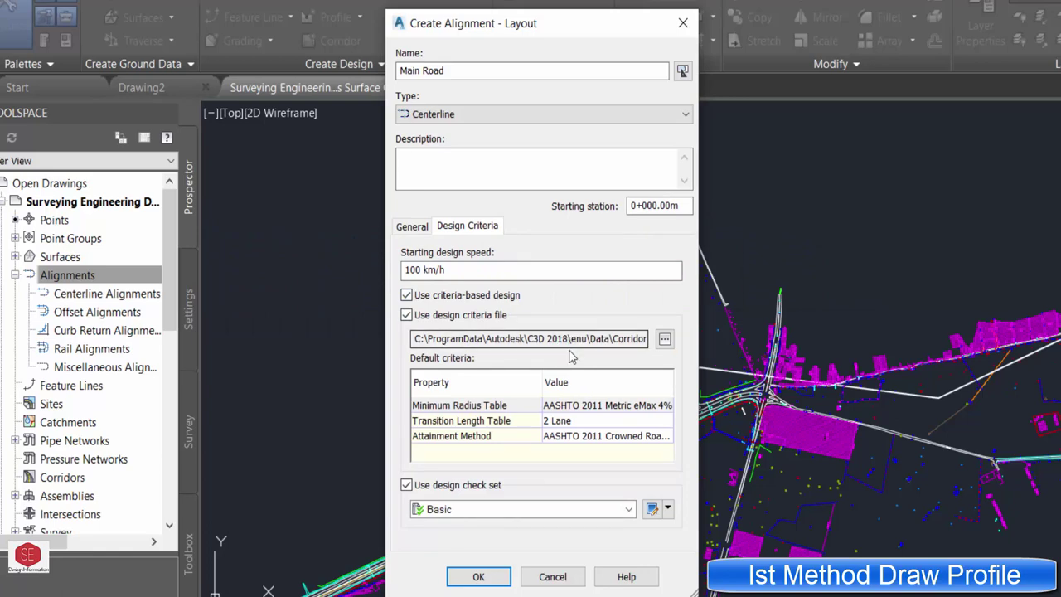
left_click(663, 339)
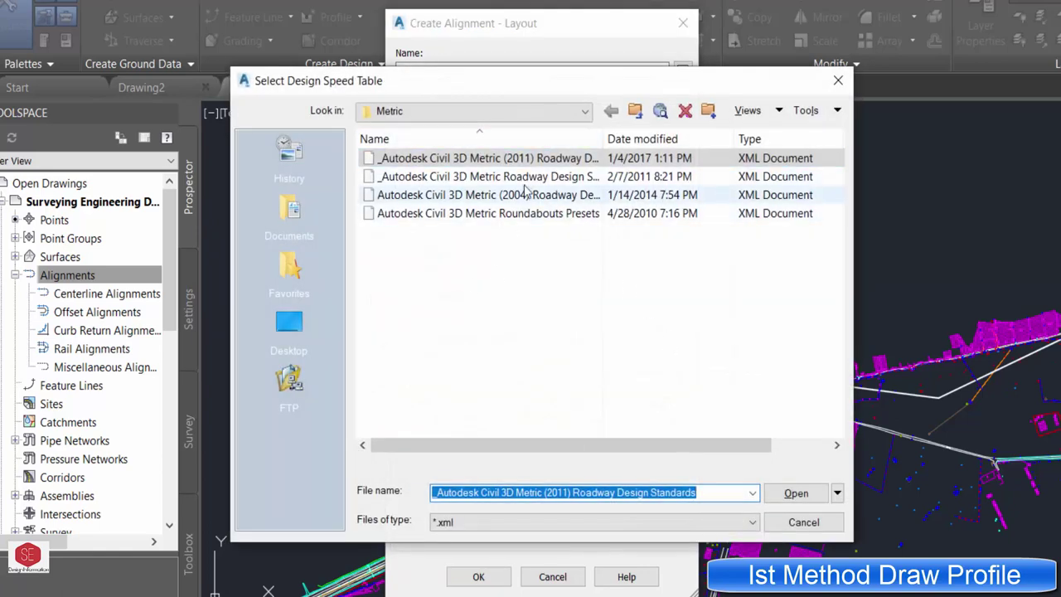
left_click(802, 522)
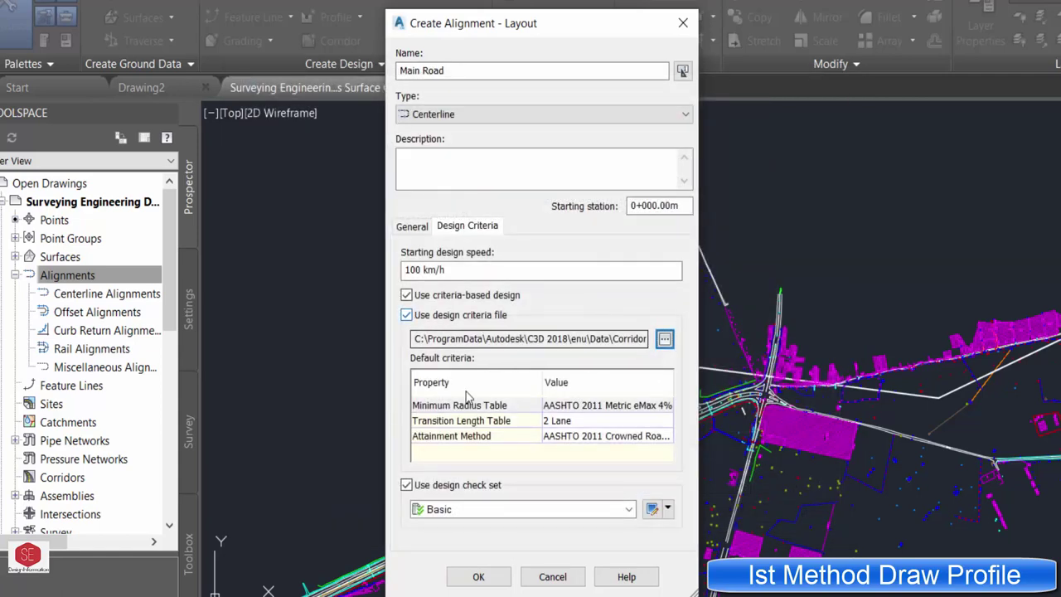
Step: Choose eMax 6% radius, 4 Lane transitions, Crowned Roadway attainment and Basic check set, then create Main Road
left_click(593, 411)
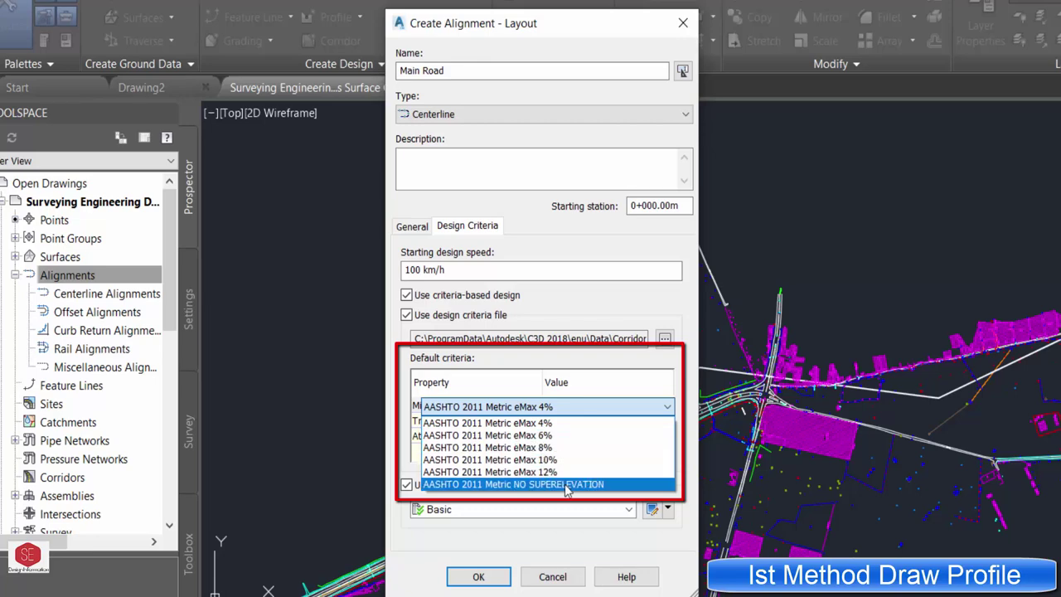
left_click(479, 437)
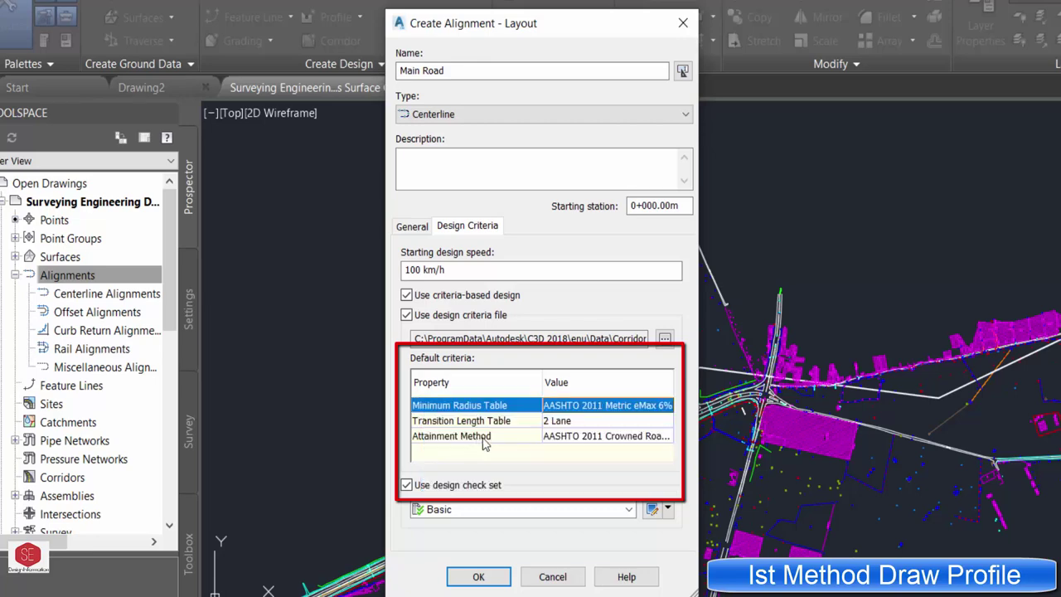
left_click(578, 420)
left_click(580, 420)
left_click(586, 436)
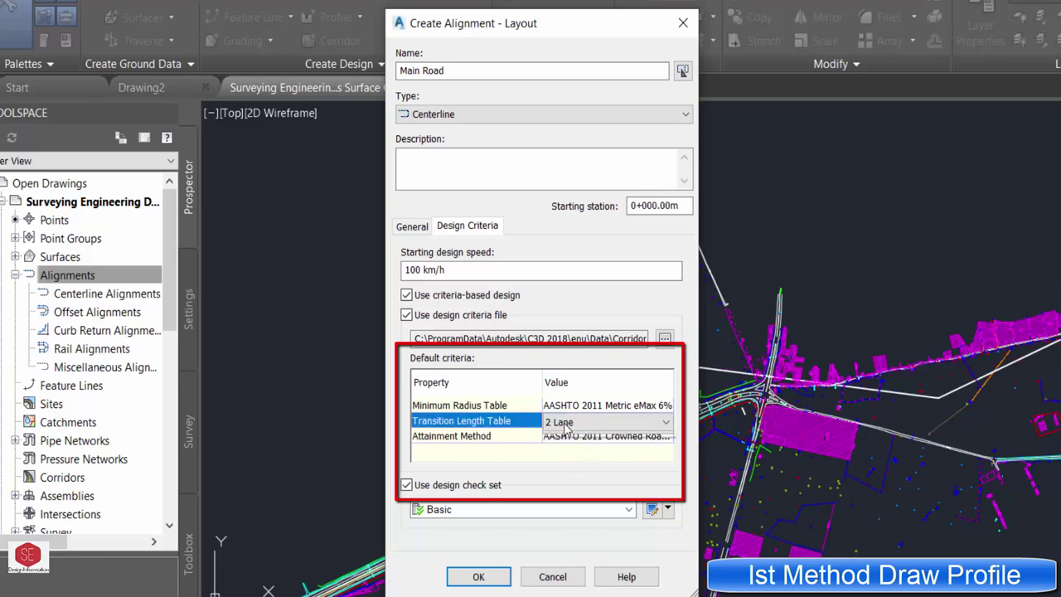
left_click(564, 425)
left_click(571, 448)
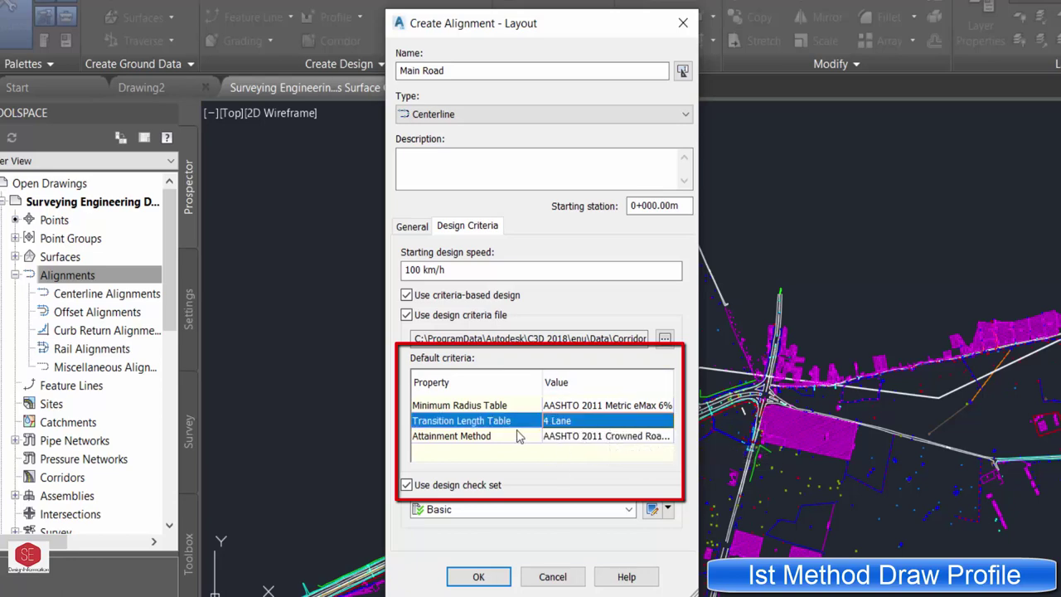
left_click(555, 436)
left_click(556, 436)
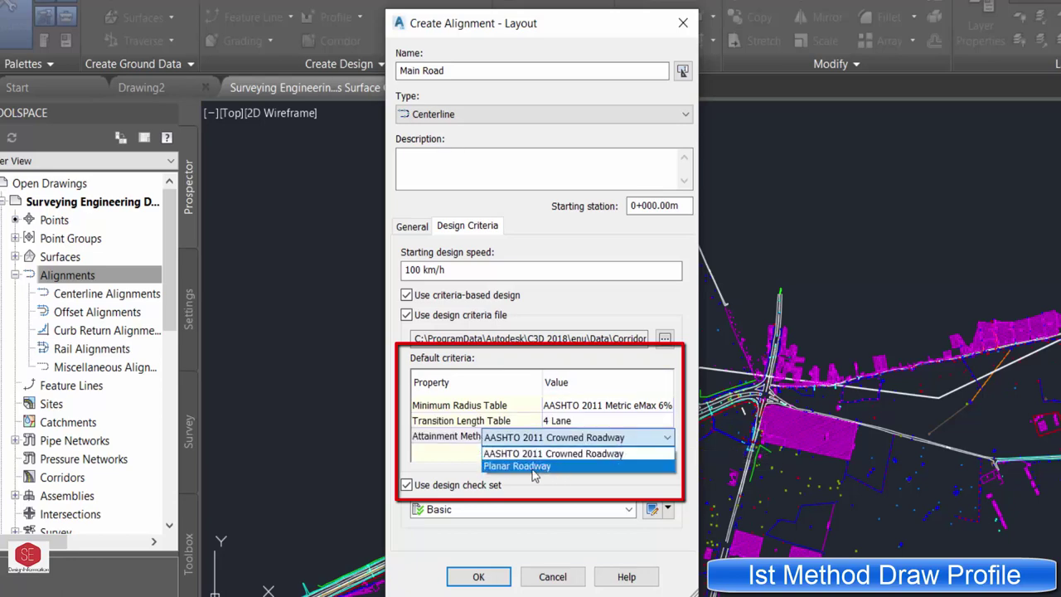
left_click(602, 455)
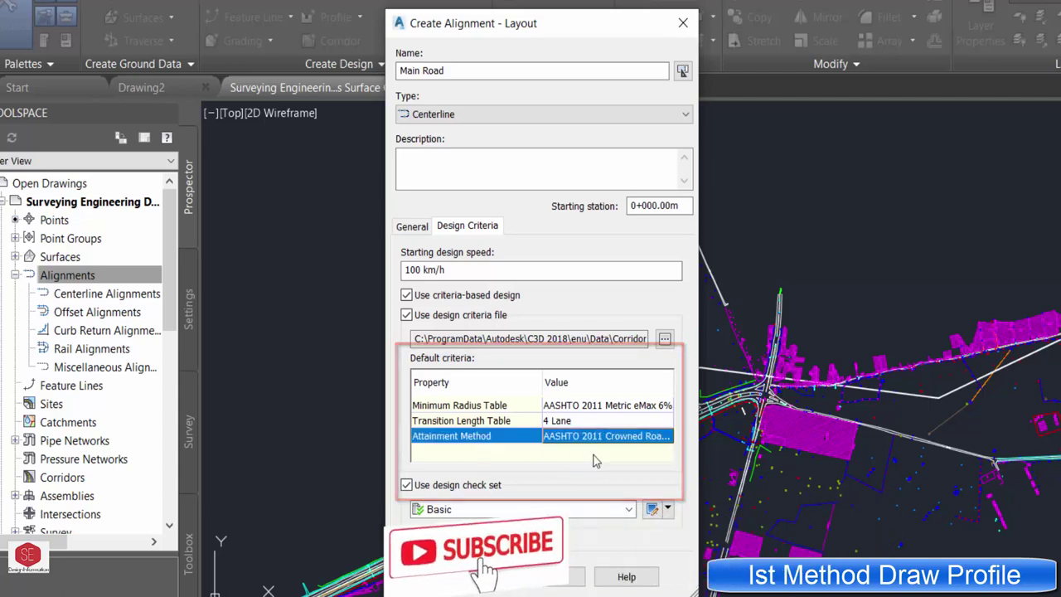
left_click(561, 512)
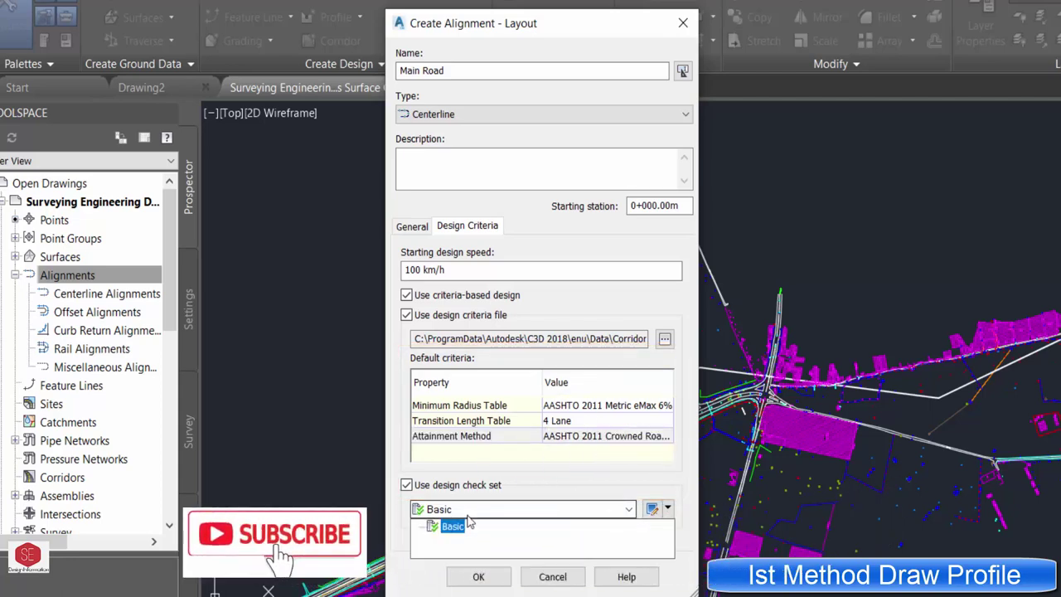
left_click(583, 468)
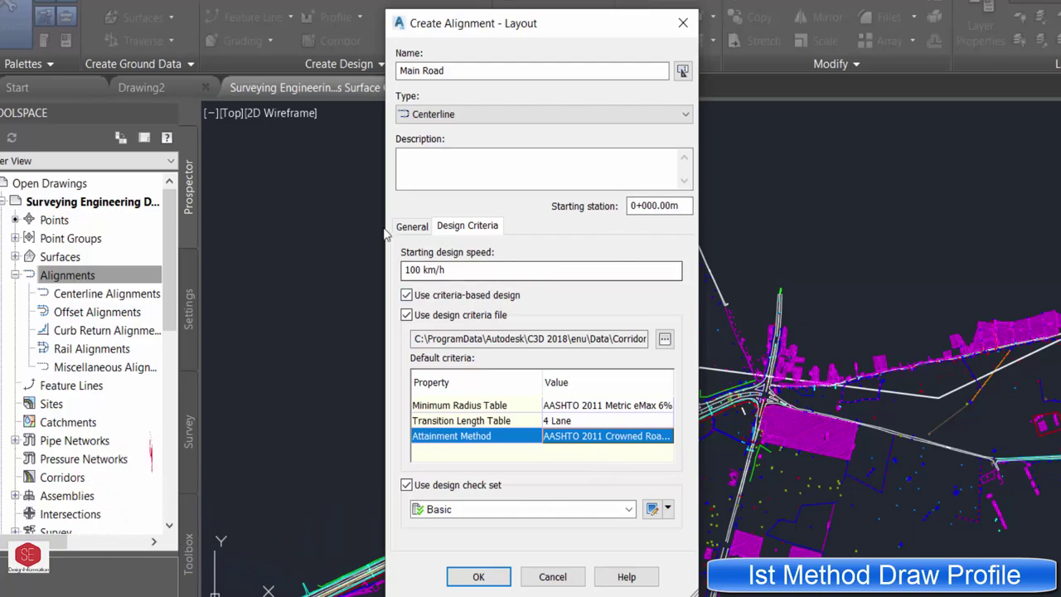
left_click(479, 576)
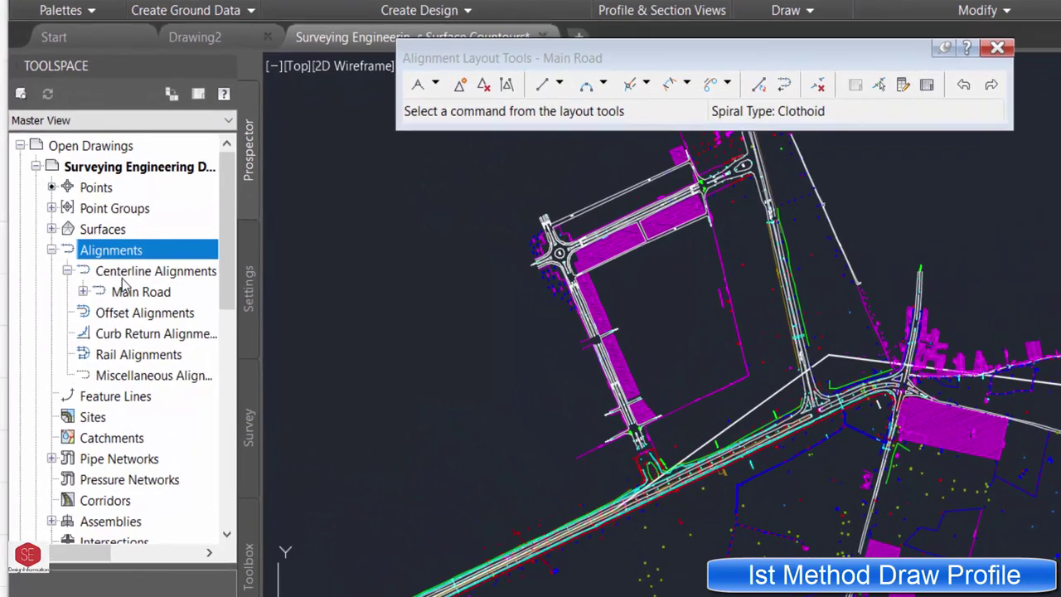
left_click(124, 273)
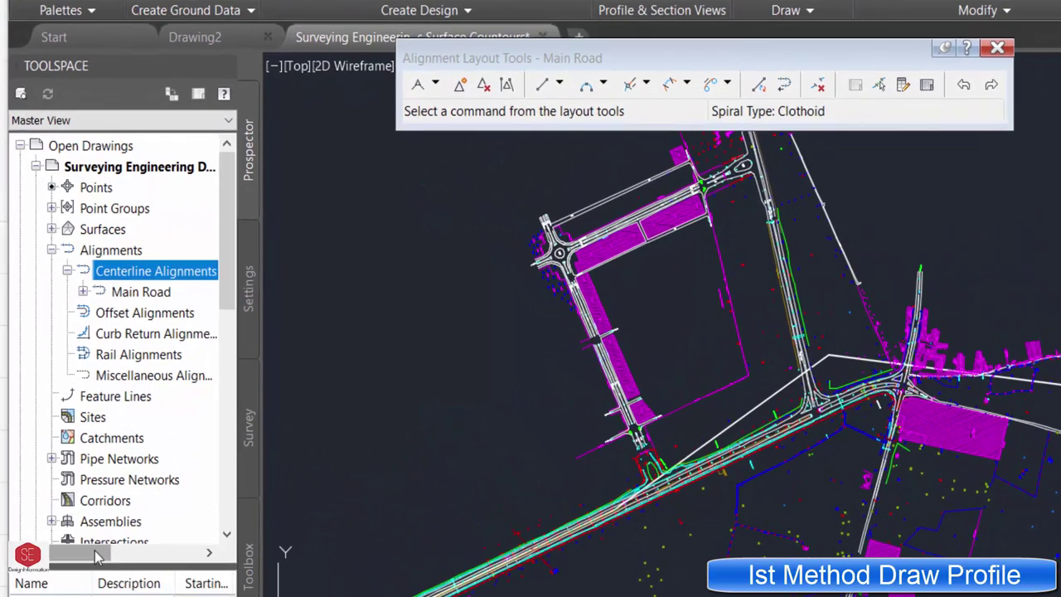
mouse_move(96, 555)
left_mouse_down()
mouse_move(117, 556)
mouse_move(66, 558)
left_mouse_up()
left_click(44, 297)
left_click(83, 291)
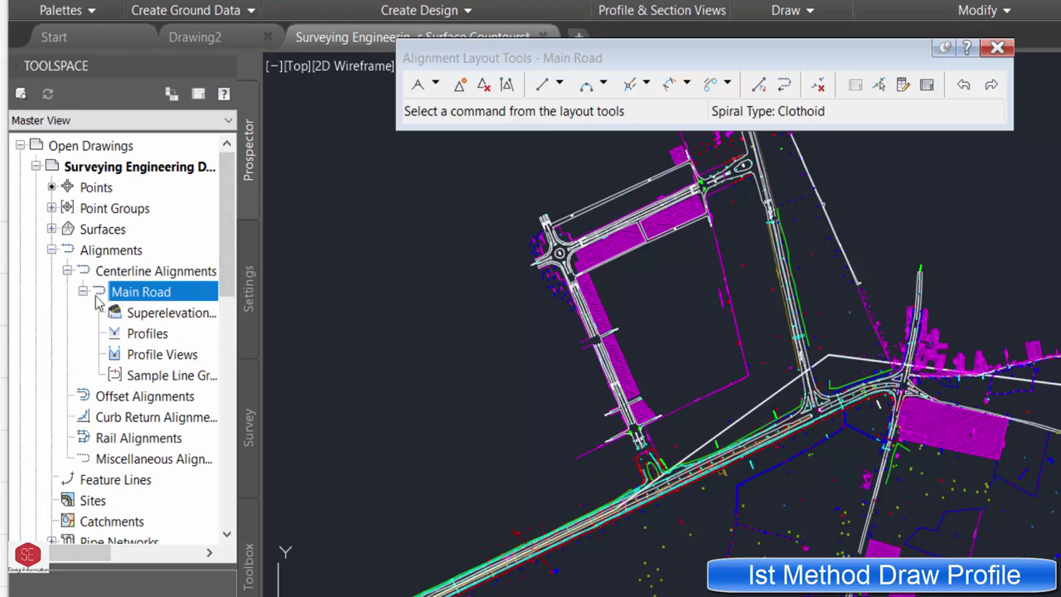
left_click(68, 272)
left_click_drag(629, 58, 582, 68)
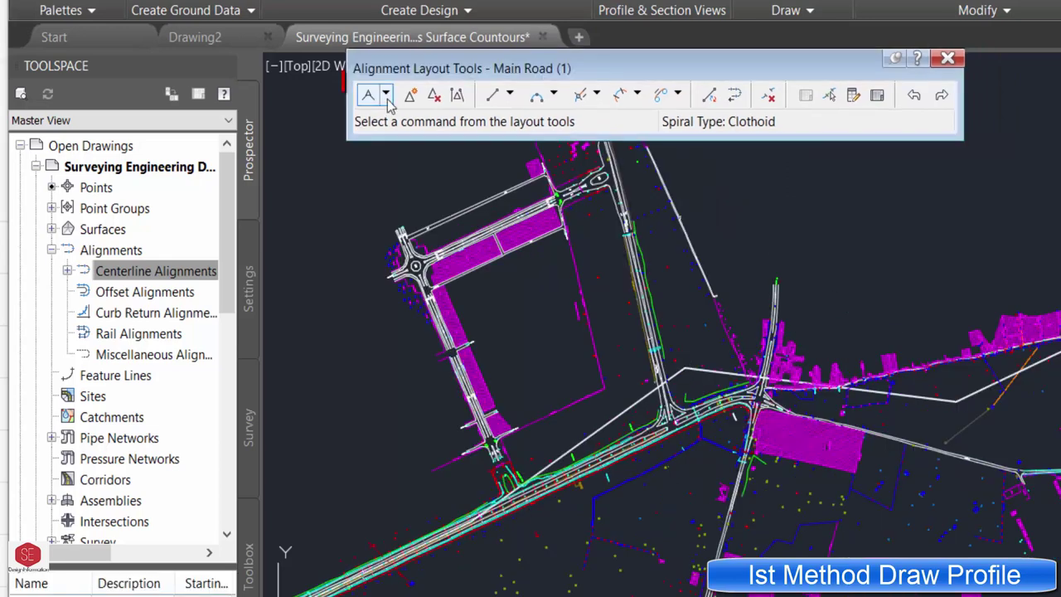
Step: In Curve and Spiral Settings, keep Clothoid type with 200.000m curves and both spirals turned off
left_click(386, 94)
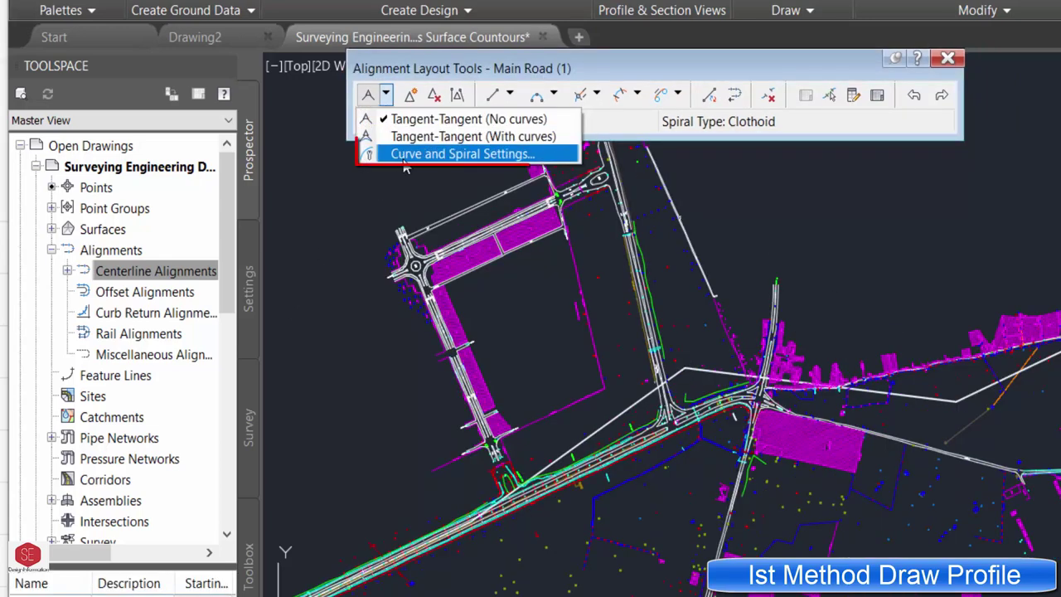
left_click(508, 159)
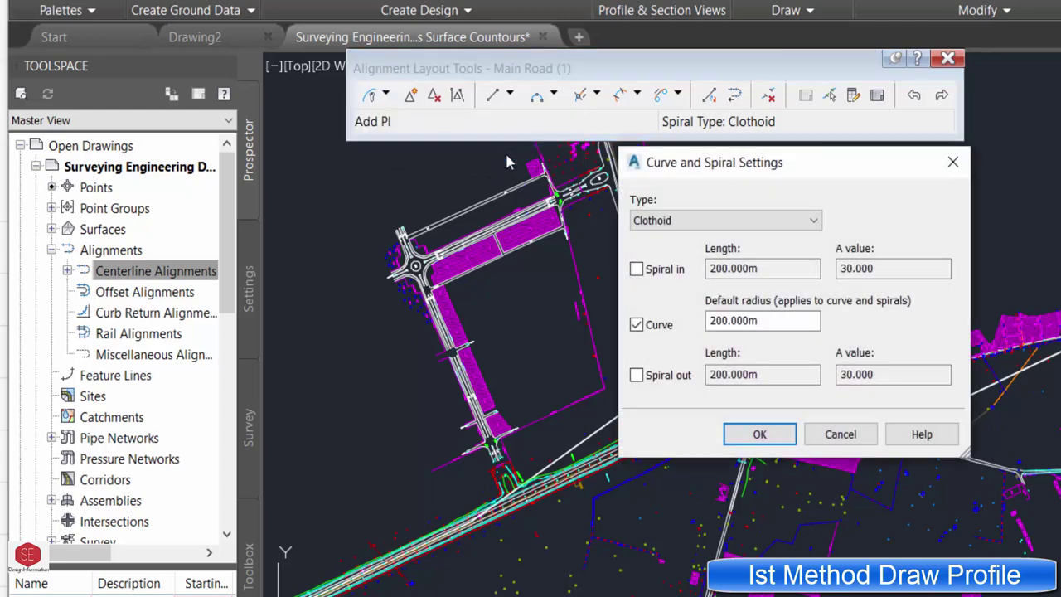
left_click(813, 218)
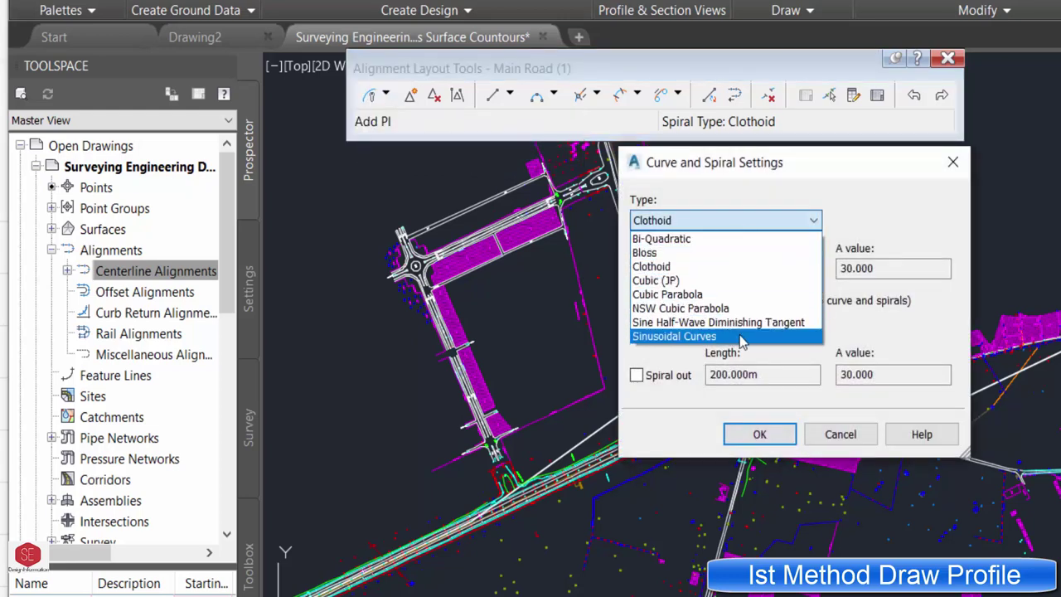
left_click(650, 271)
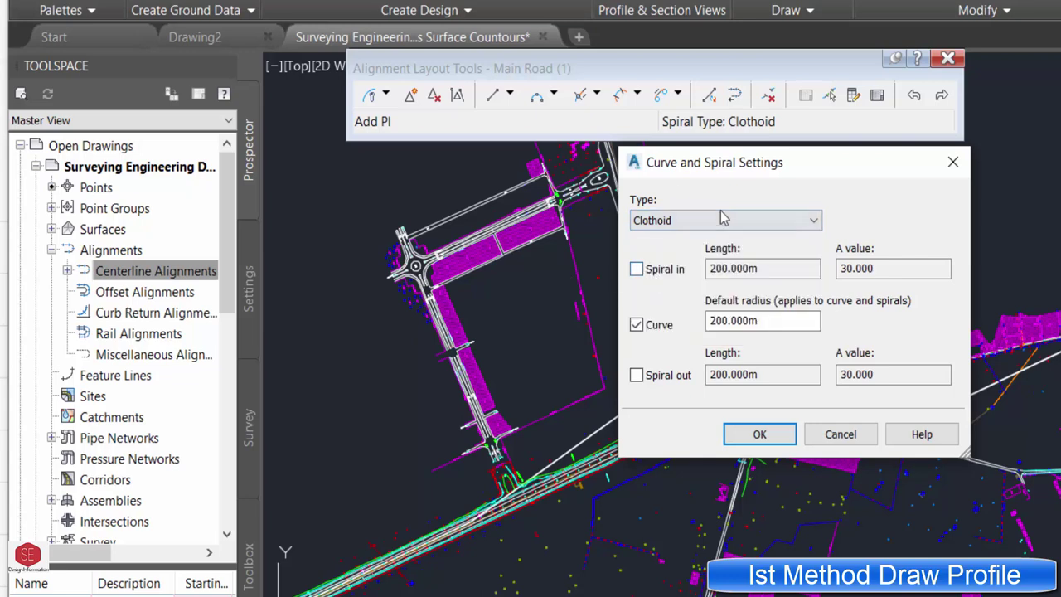
left_click(636, 269)
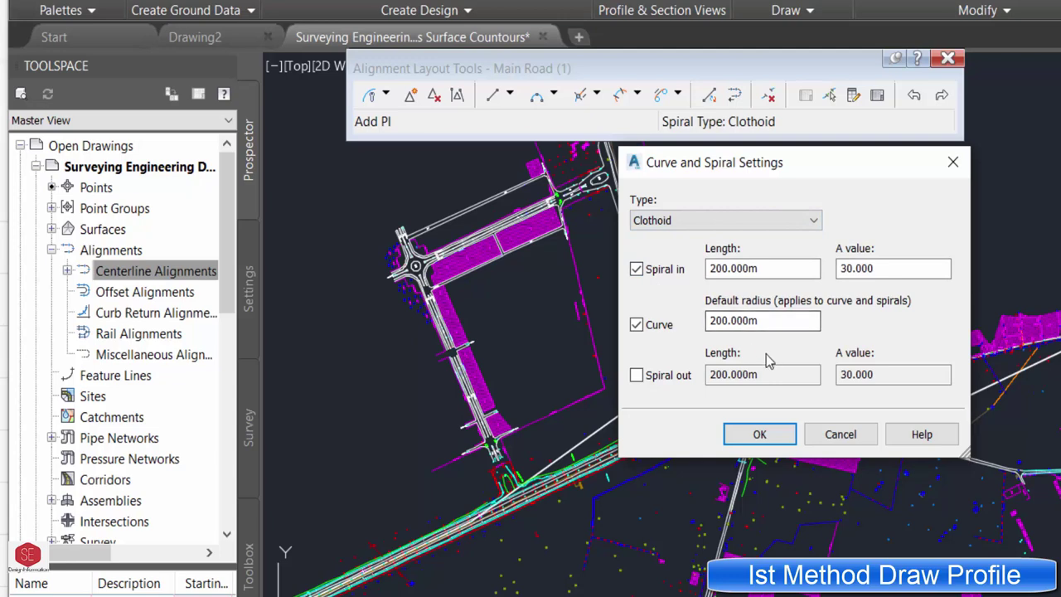
left_click(636, 271)
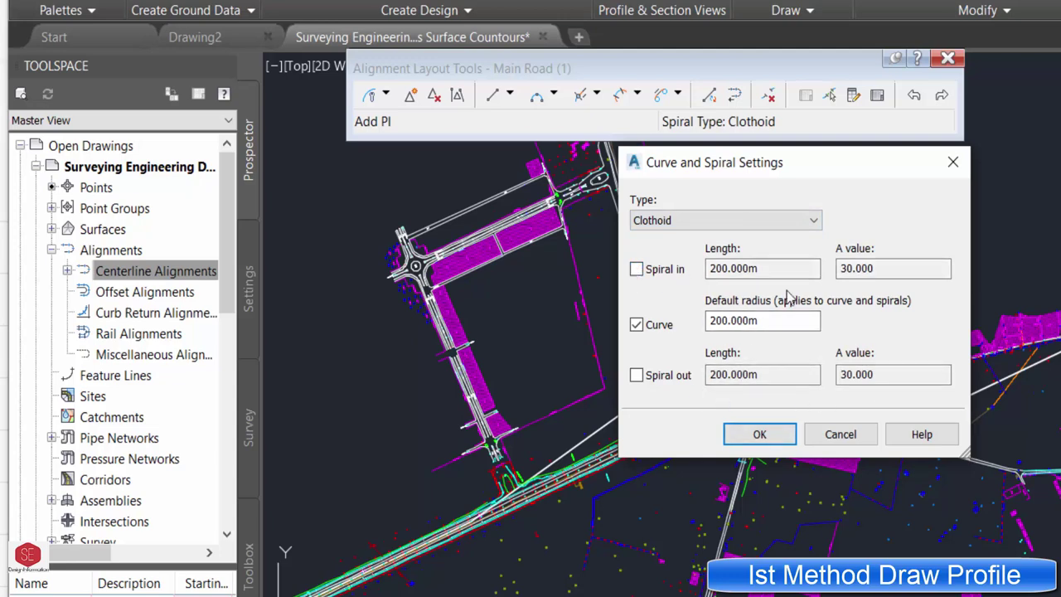
Step: Start a Tangent-Tangent layout with curves, placing the start at the BOP and the first PI
left_click(743, 443)
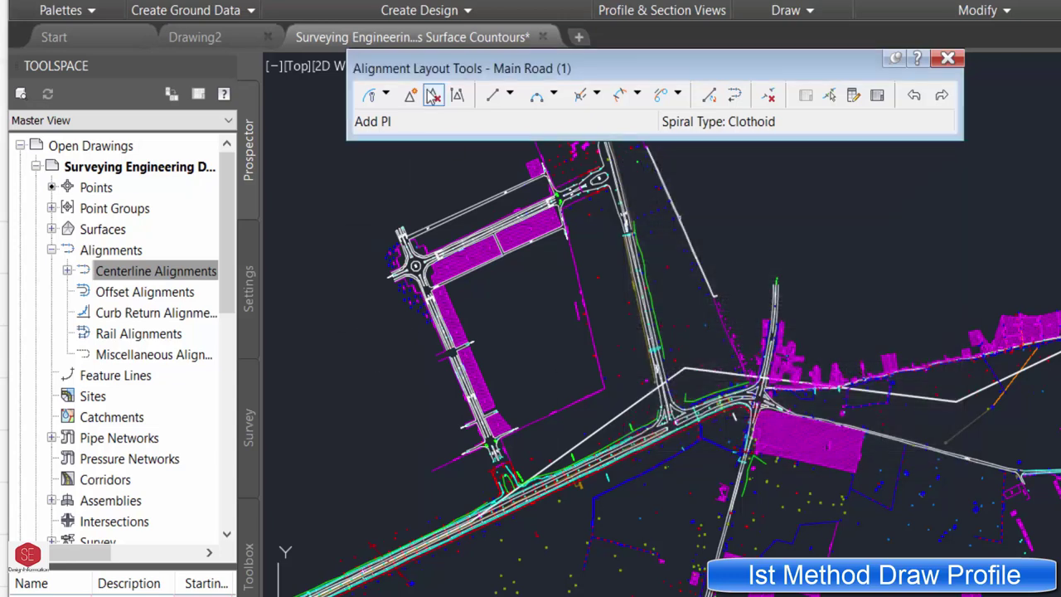
left_click(387, 94)
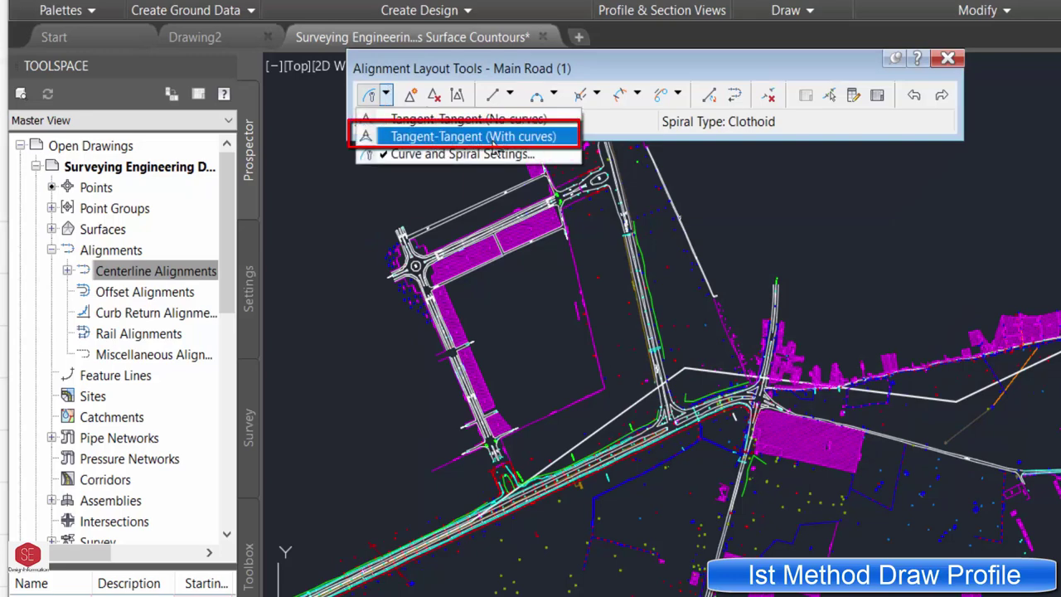
left_click(493, 145)
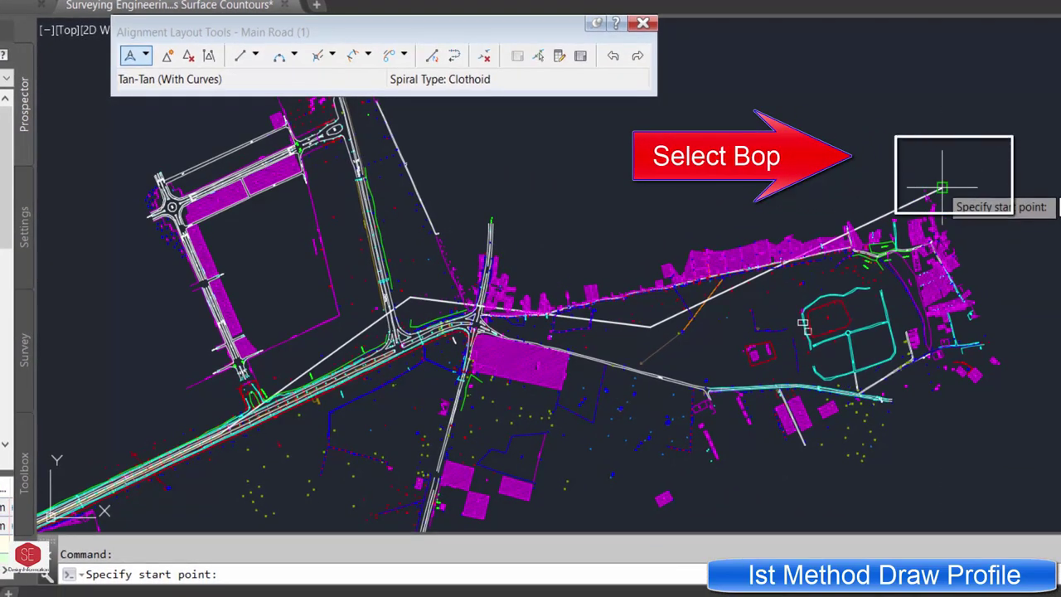
left_click(941, 187)
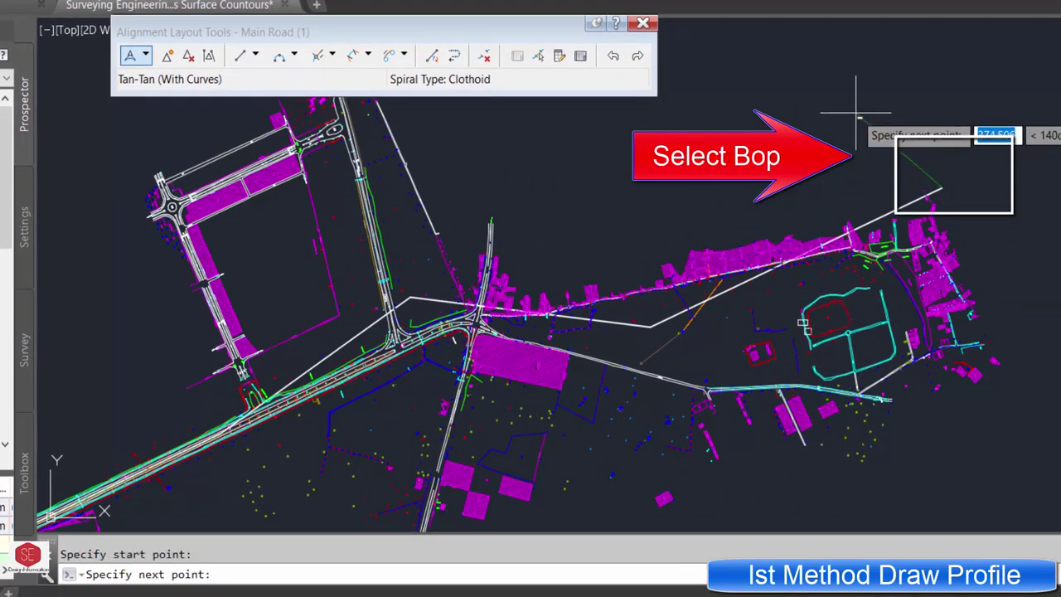
left_click(651, 327)
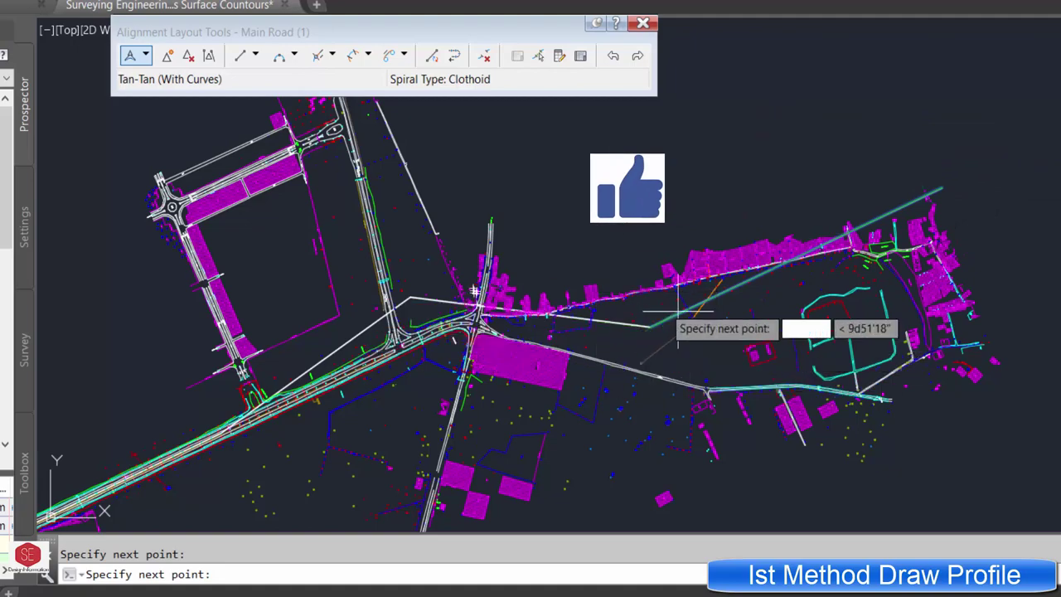
Step: Place the second PI at the junction, end the alignment at the EOP and finish the layout
left_click(410, 300)
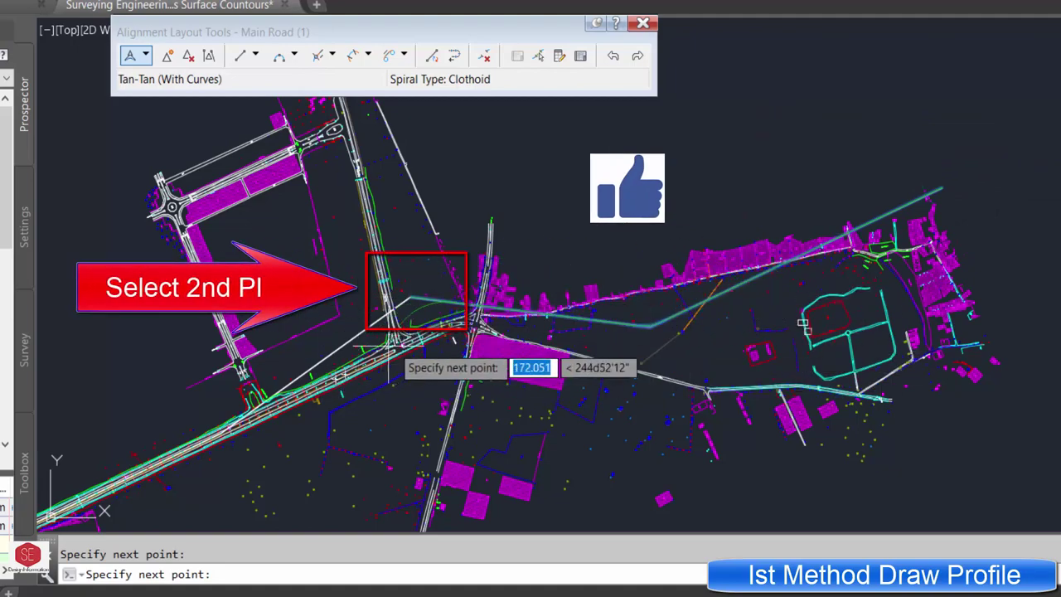
scroll(315, 382, "up", 5)
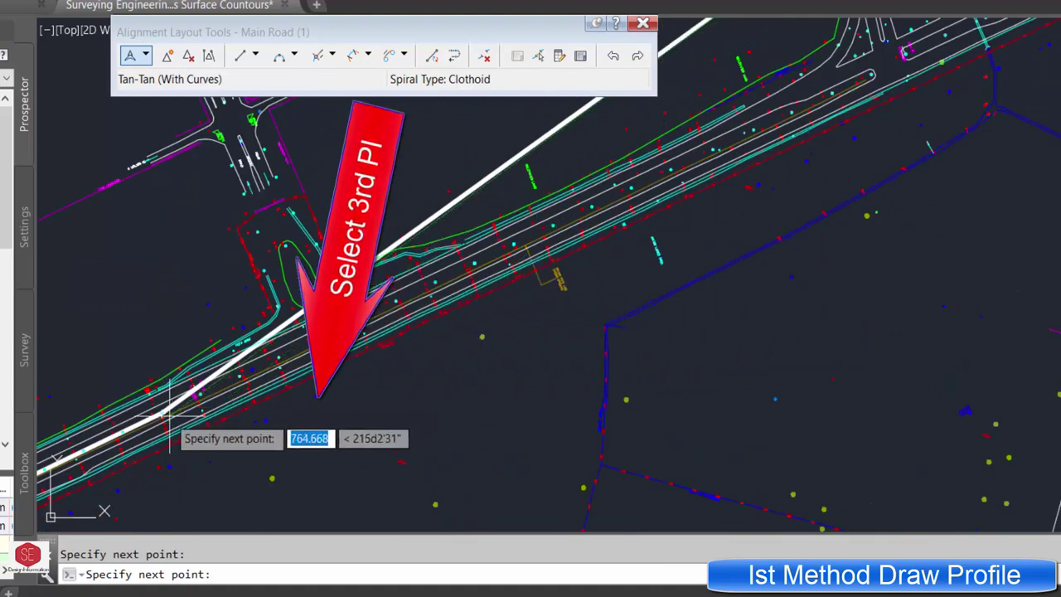
scroll(169, 412, "up", 3)
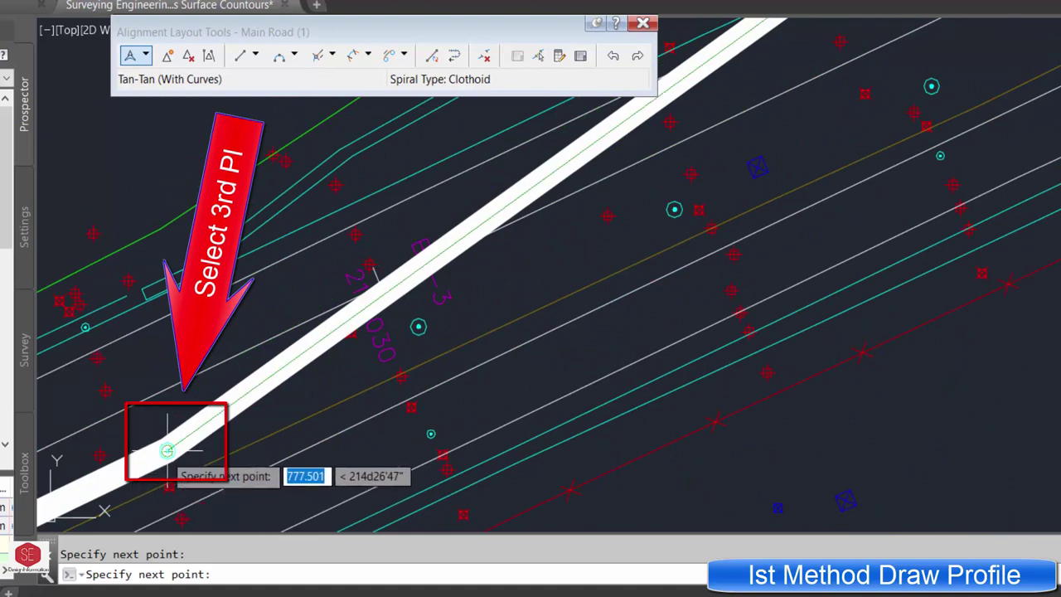
scroll(644, 237, "down", 4)
scroll(240, 431, "up", 2)
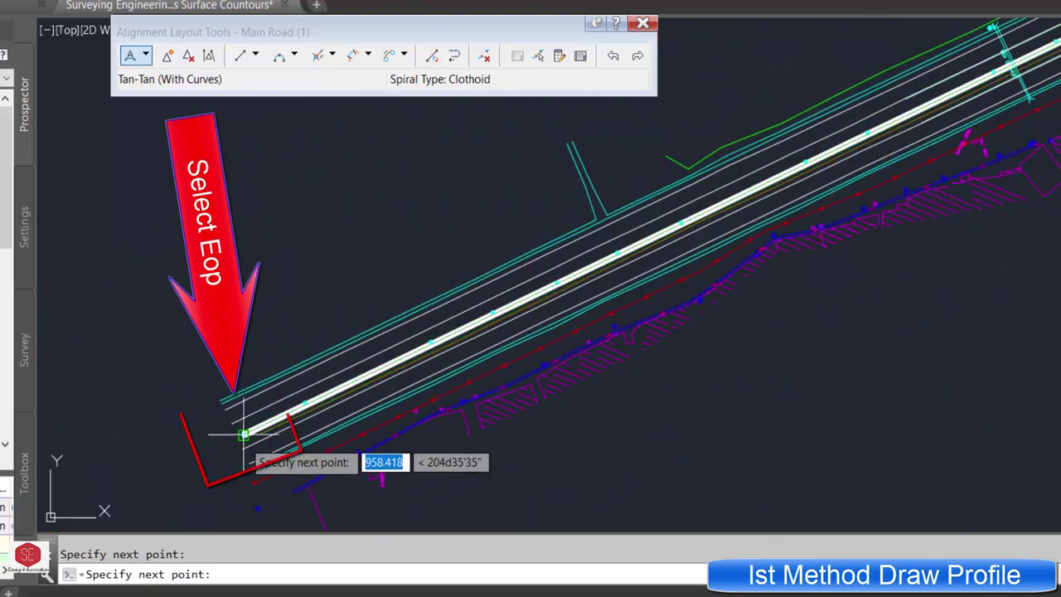
left_click(243, 434)
scroll(240, 431, "down", 5)
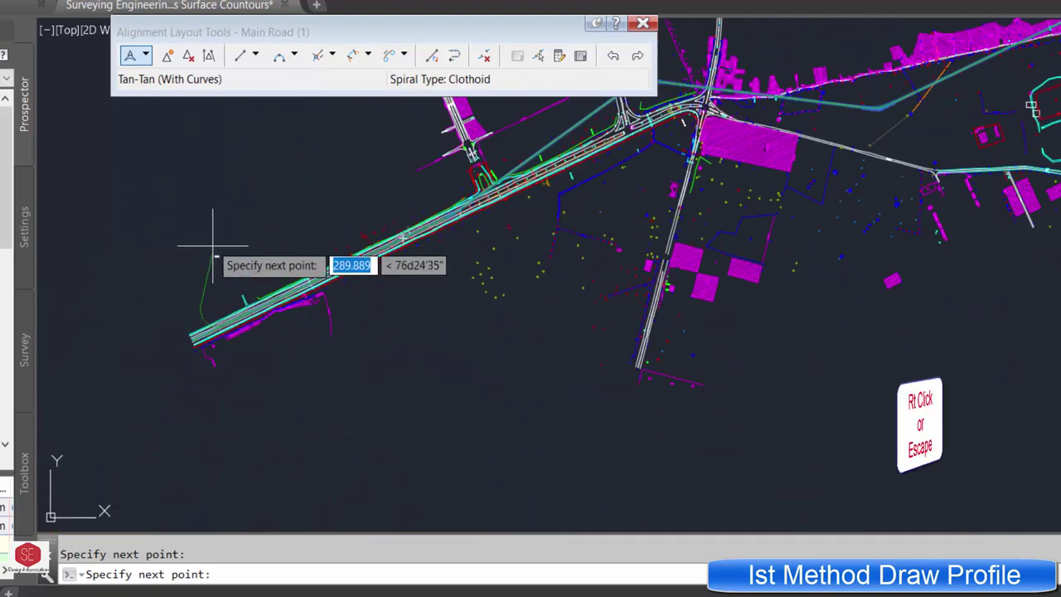
right_click(203, 228)
scroll(414, 260, "up", 5)
scroll(485, 236, "up", 2)
scroll(585, 232, "up", 2)
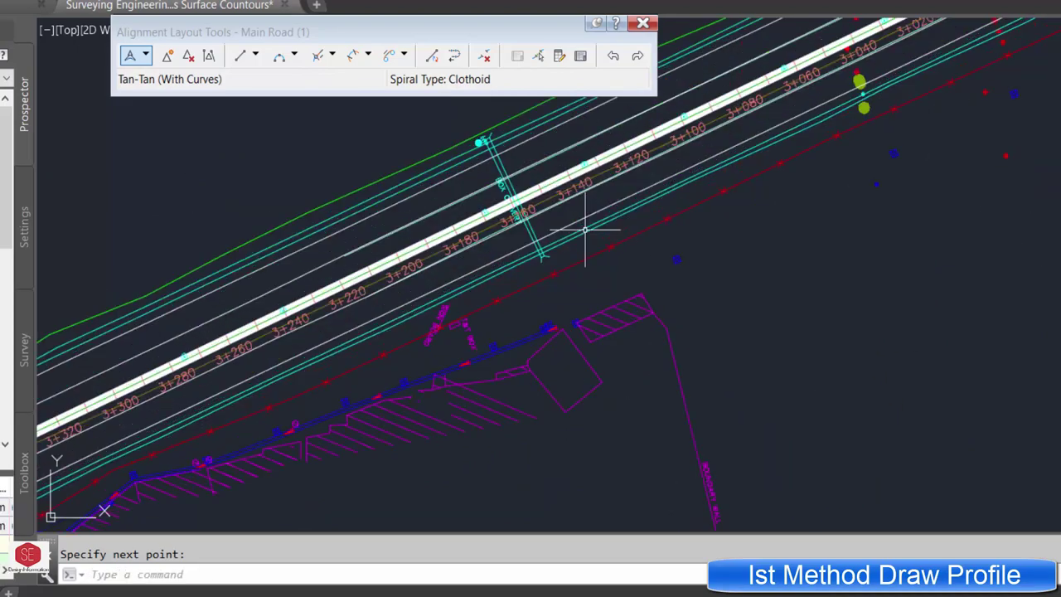
scroll(390, 396, "down", 6)
scroll(951, 80, "up", 2)
scroll(912, 91, "up", 3)
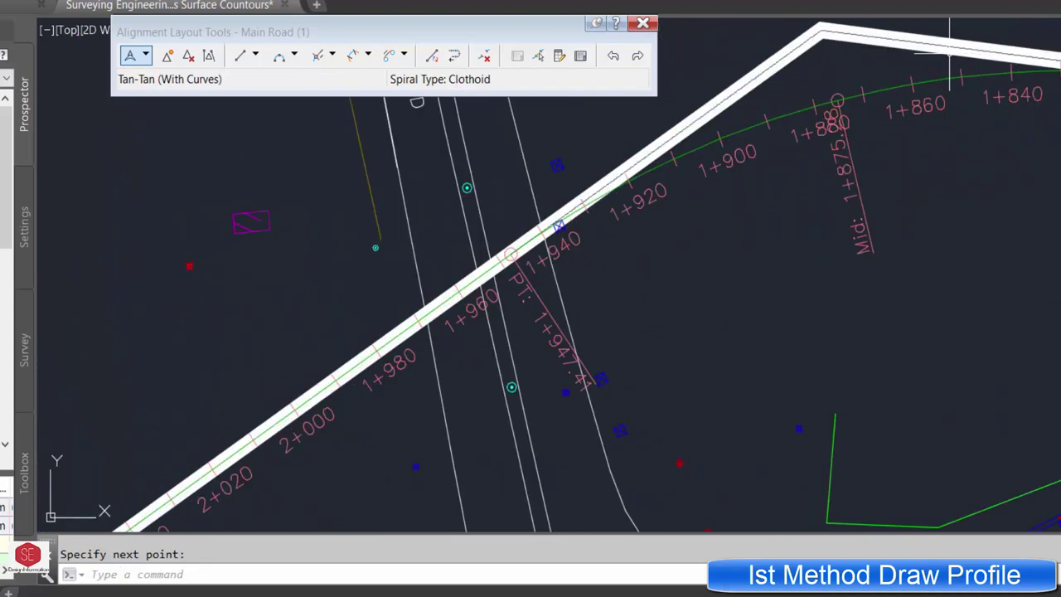
scroll(876, 93, "down", 2)
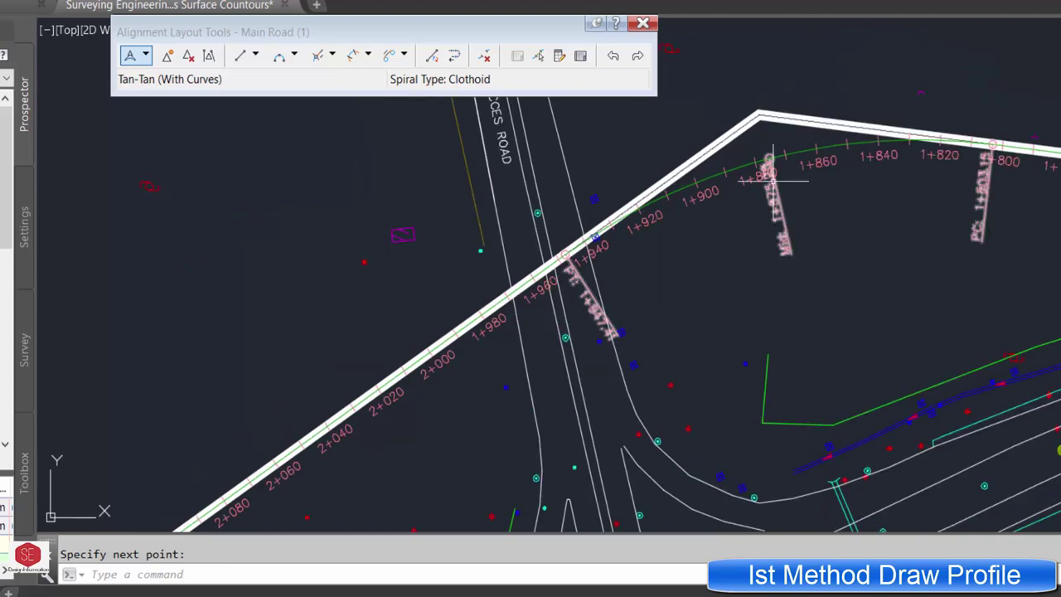
left_click(145, 55)
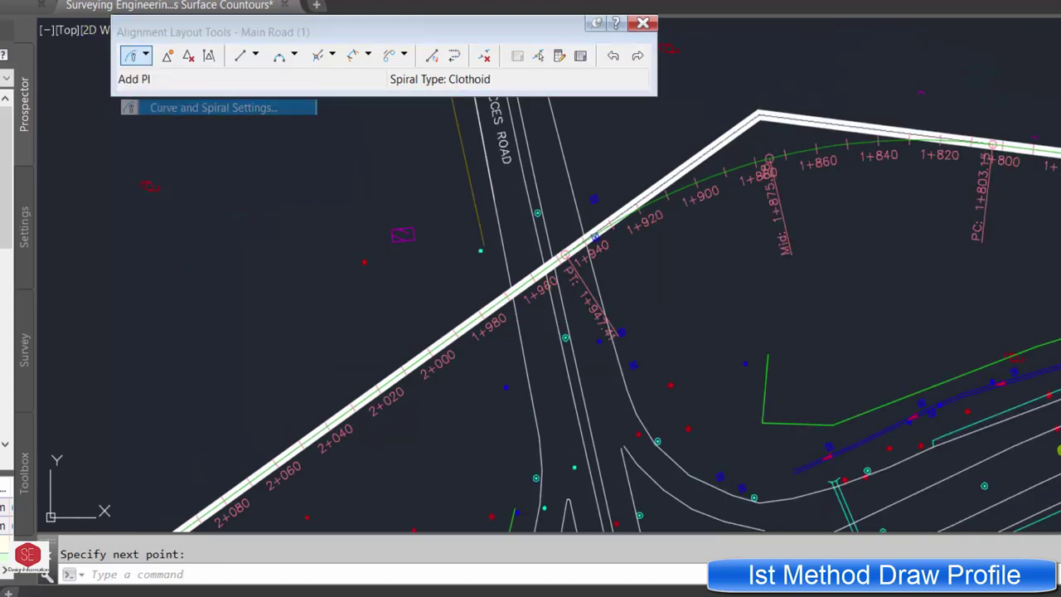
left_click(166, 108)
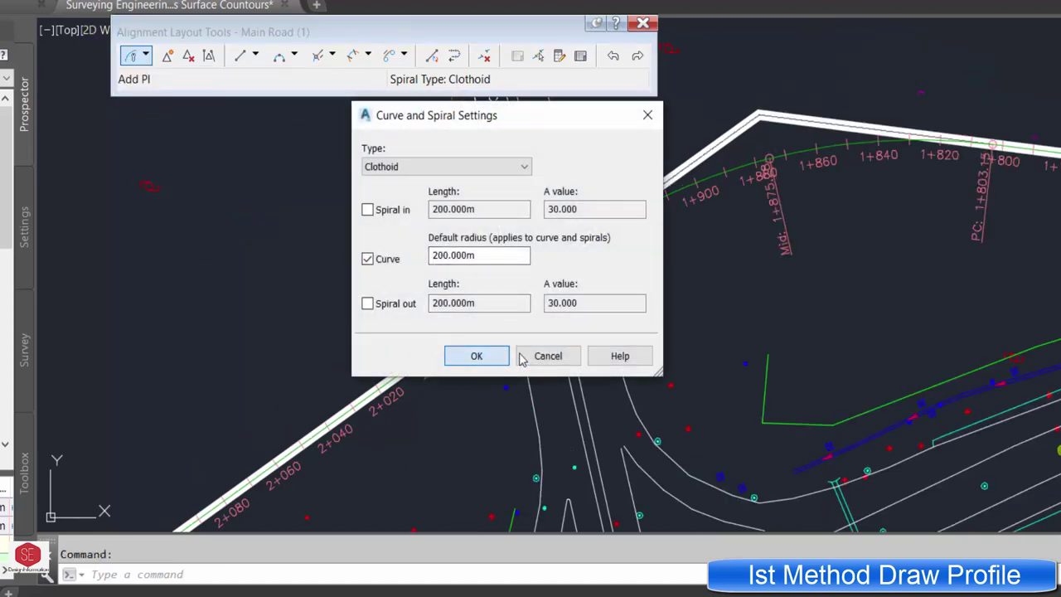
left_click(480, 355)
scroll(562, 288, "down", 2)
scroll(202, 414, "down", 2)
scroll(310, 318, "down", 2)
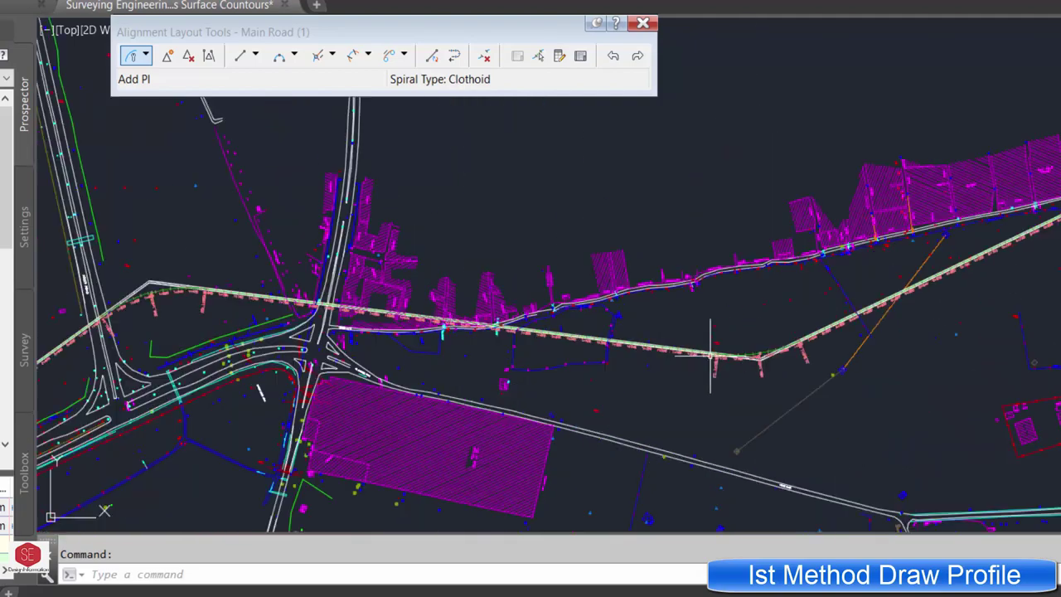
scroll(710, 356, "up", 2)
scroll(779, 332, "up", 2)
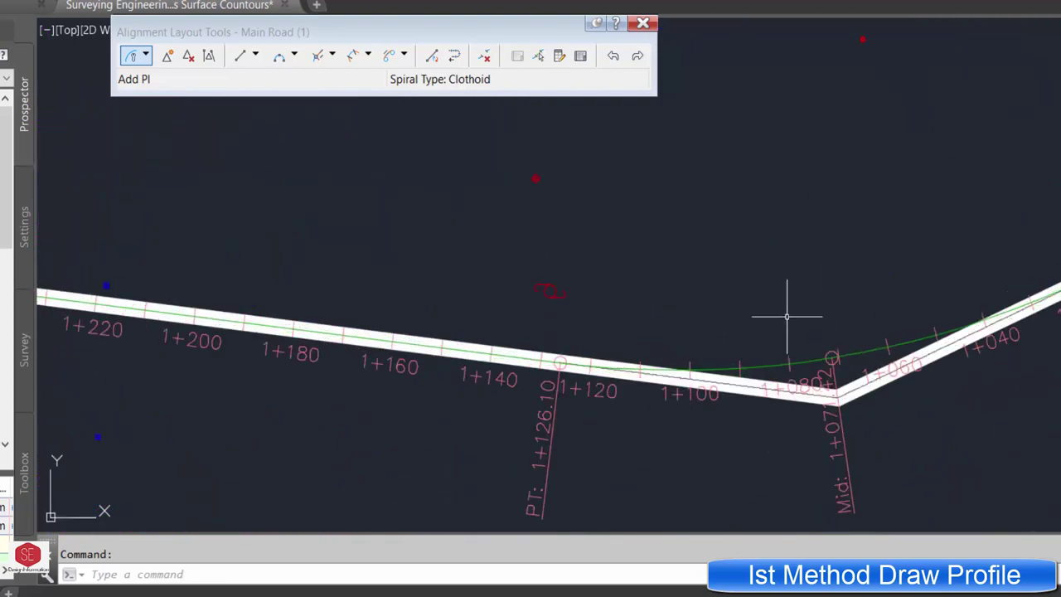
left_click(780, 366)
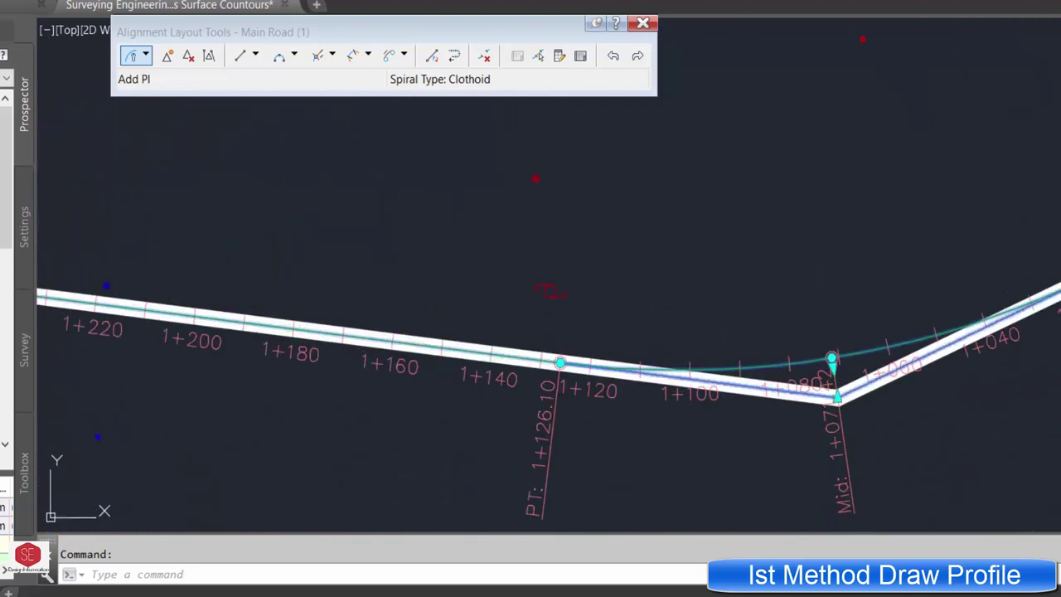
left_click(580, 56)
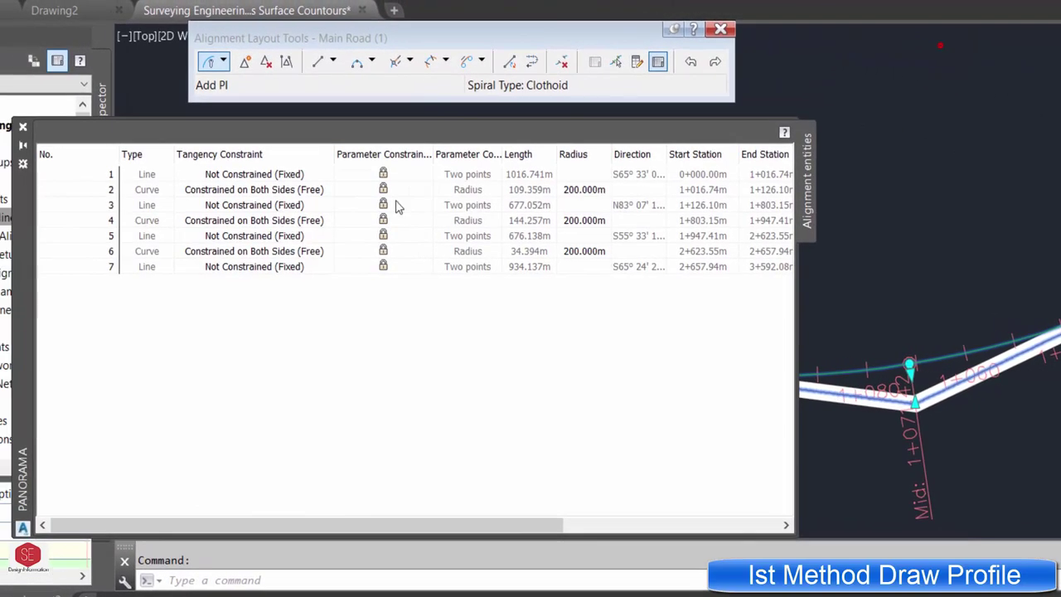
left_click(584, 189)
key("Down")
key("Down")
key("Down")
key("Down")
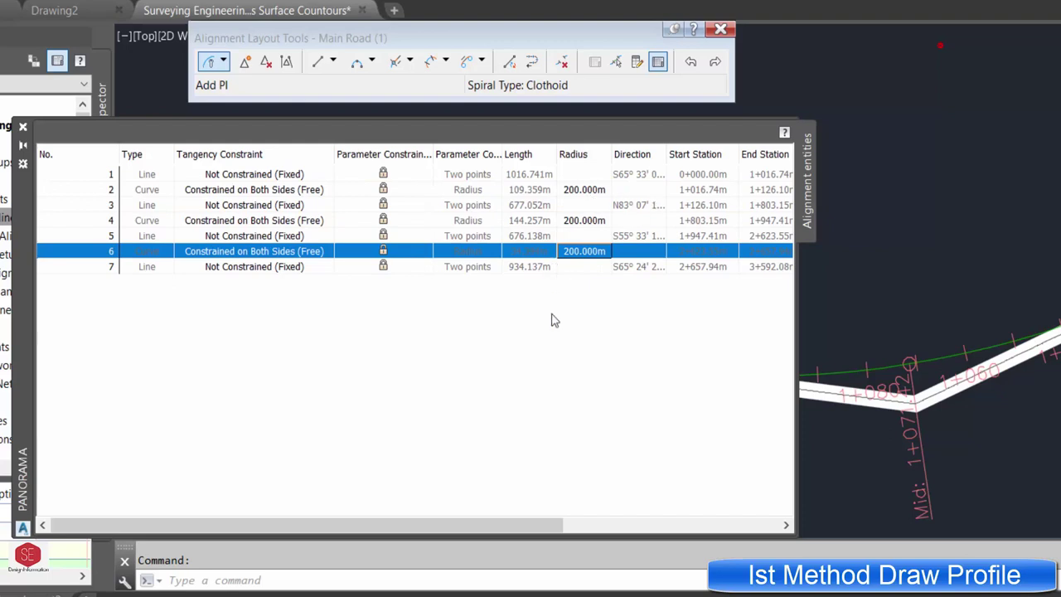
left_click_drag(409, 521, 551, 523)
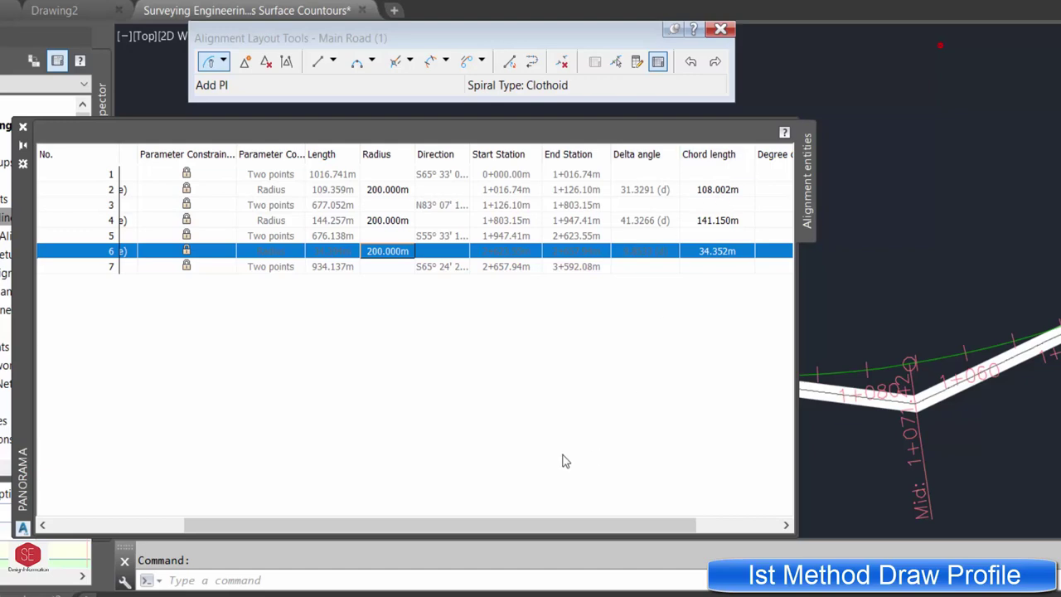
left_click_drag(512, 521, 583, 522)
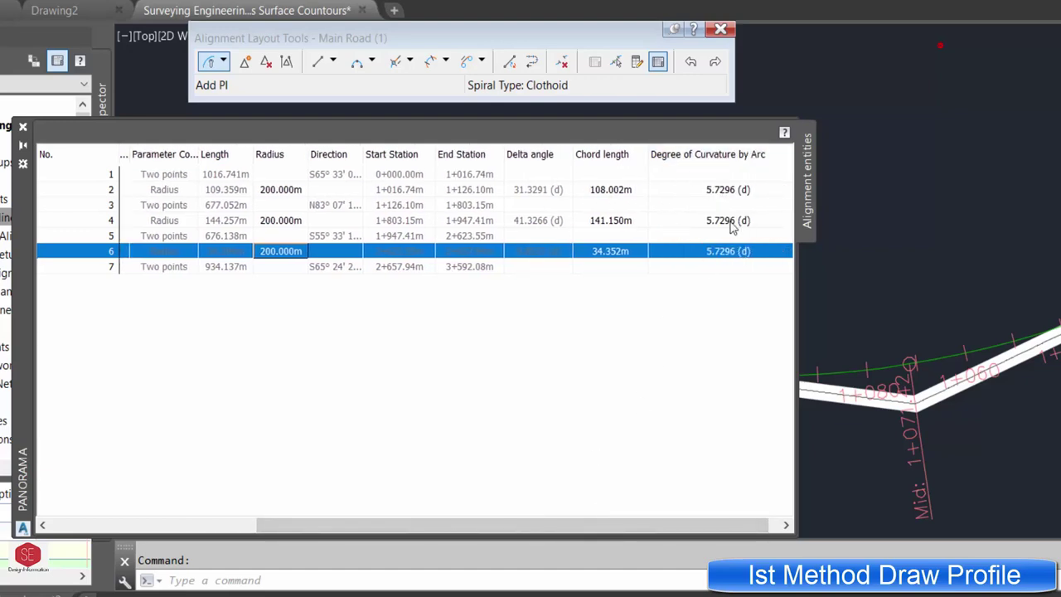
left_click_drag(659, 526, 309, 533)
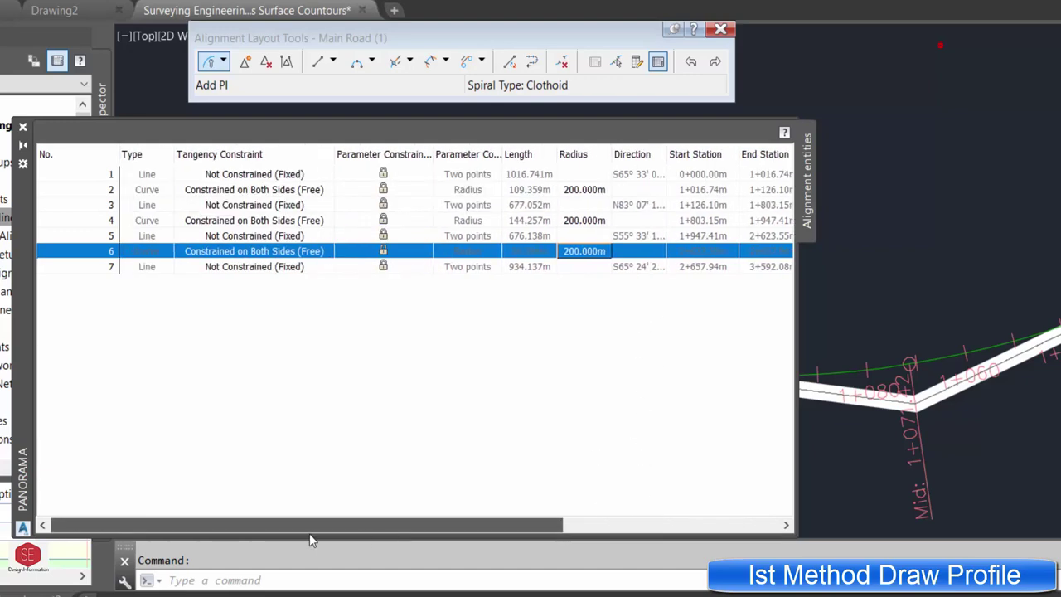
left_click(22, 128)
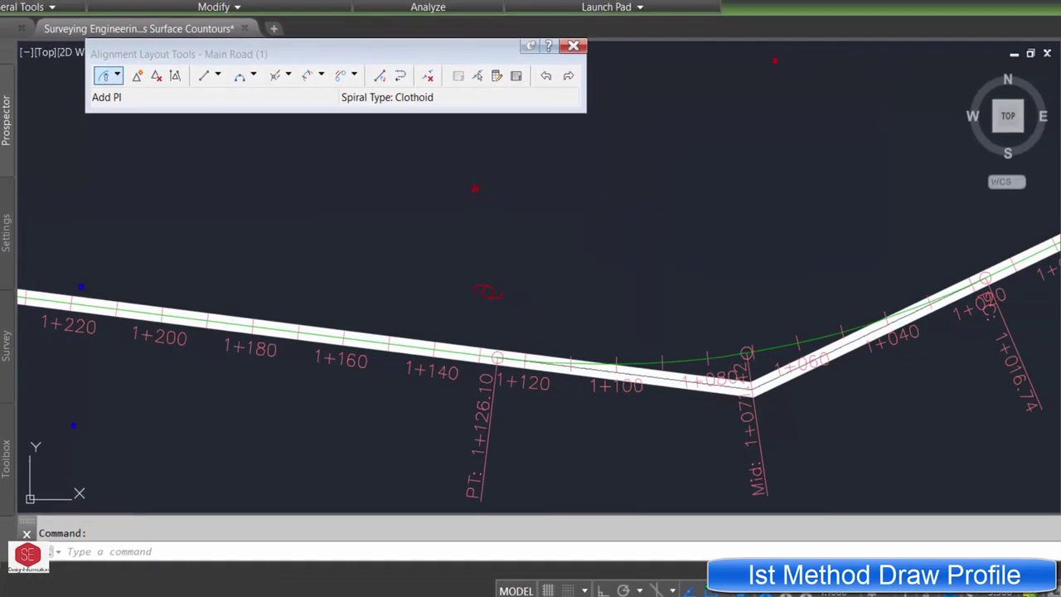
Step: Move the Main Road PI grips so the tangents sit on the existing road line
scroll(617, 271, "down", 2)
left_click(701, 334)
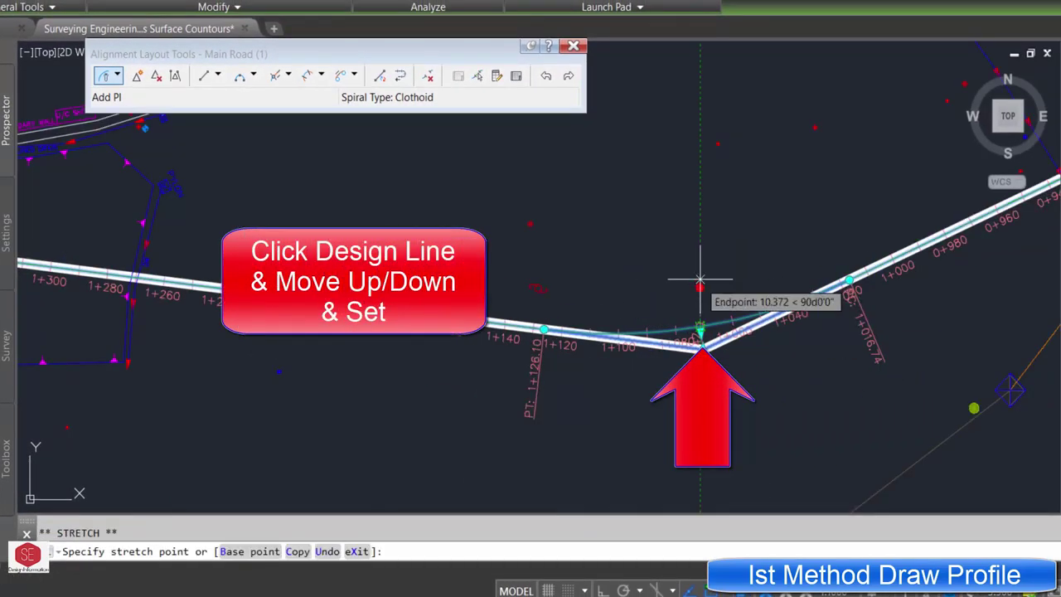
scroll(687, 214, "down", 2)
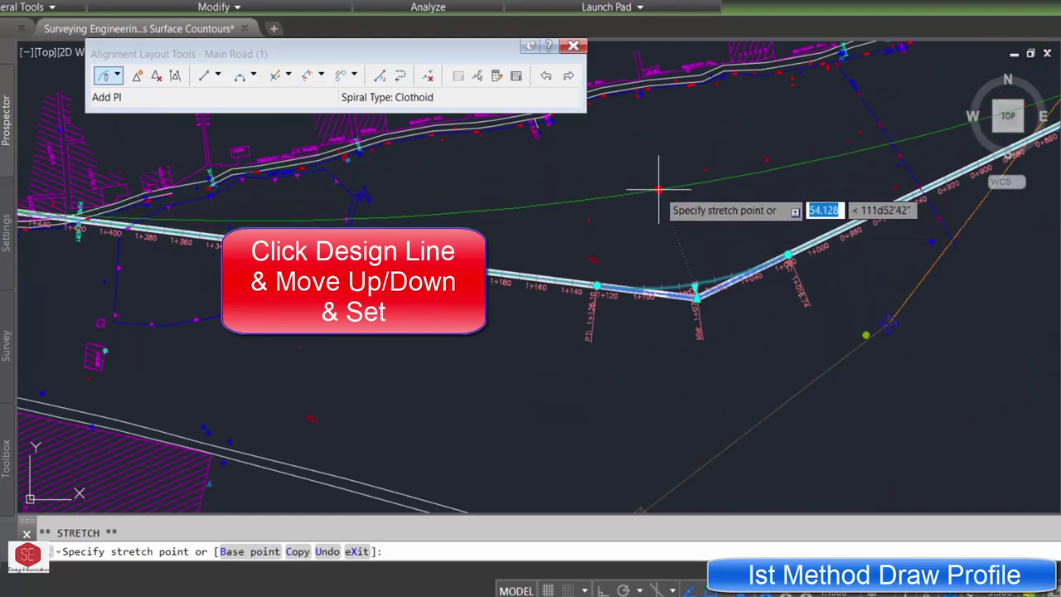
left_click(680, 188)
scroll(663, 273, "down", 2)
scroll(671, 248, "down", 3)
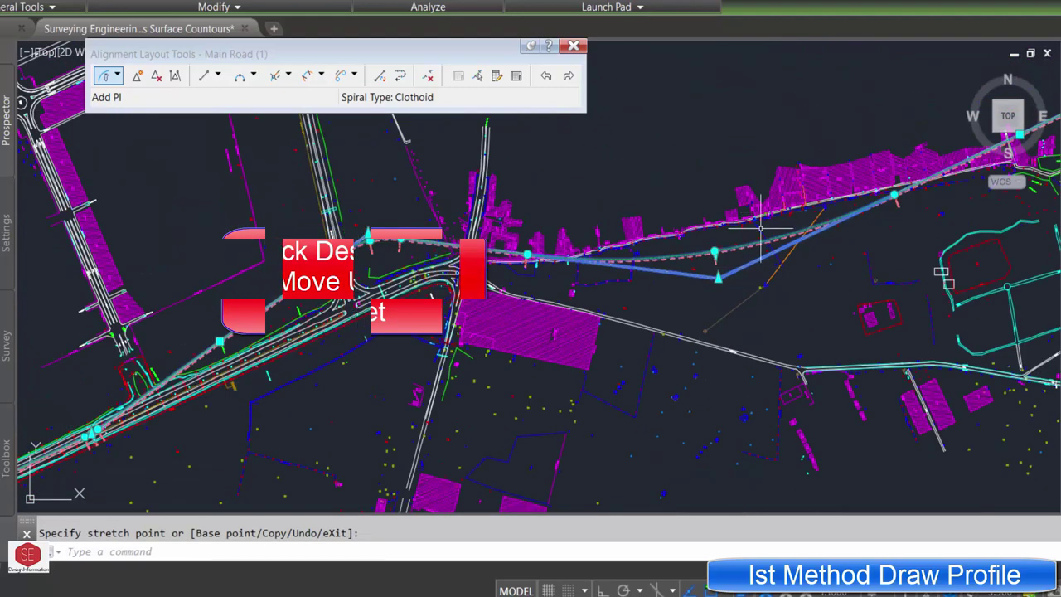
scroll(687, 265, "up", 3)
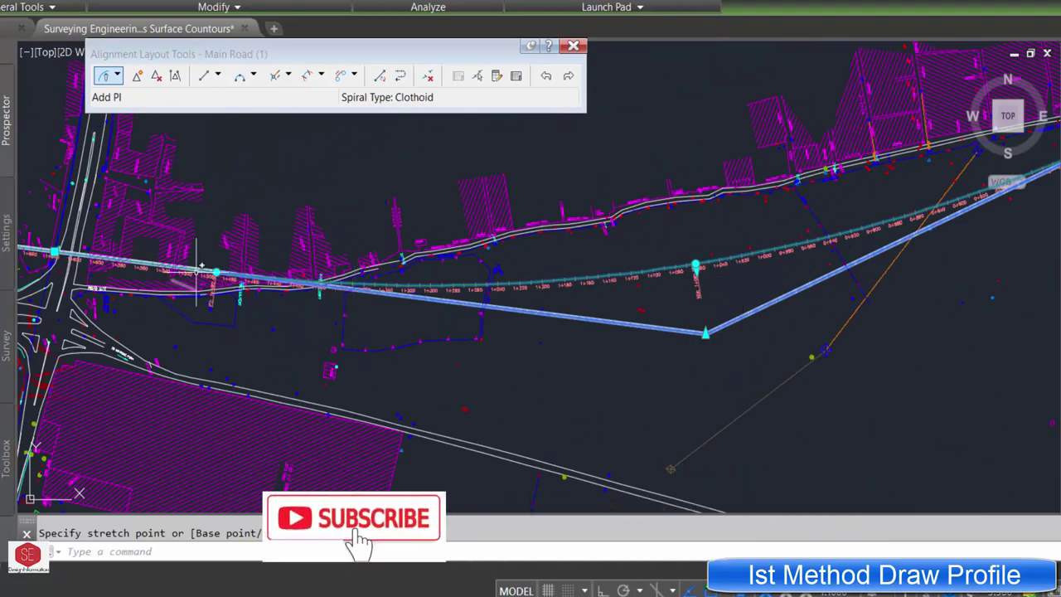
scroll(201, 265, "up", 5)
scroll(298, 344, "down", 7)
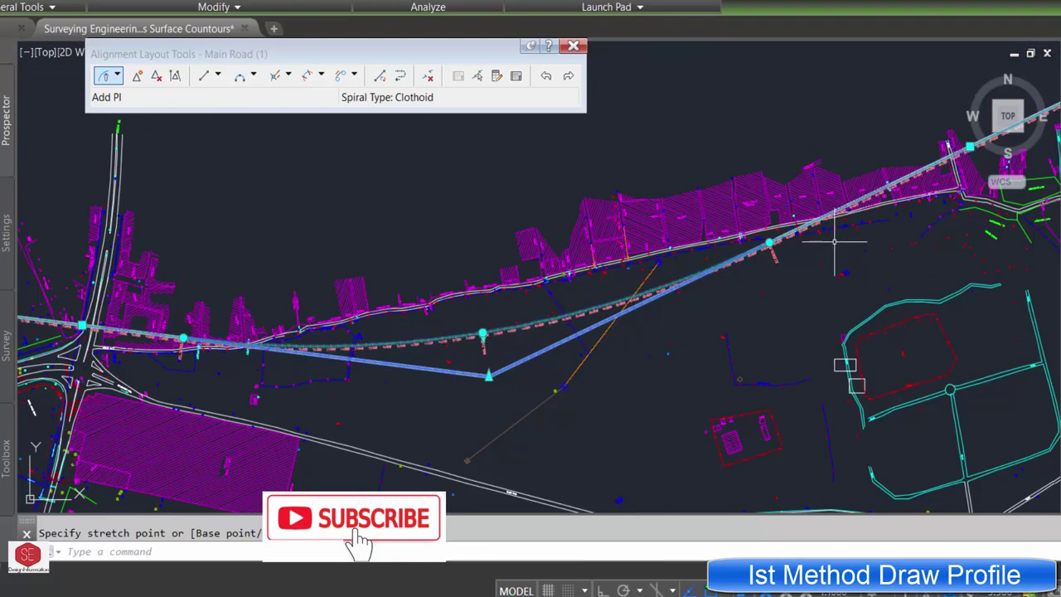
scroll(713, 248, "up", 5)
scroll(655, 256, "down", 3)
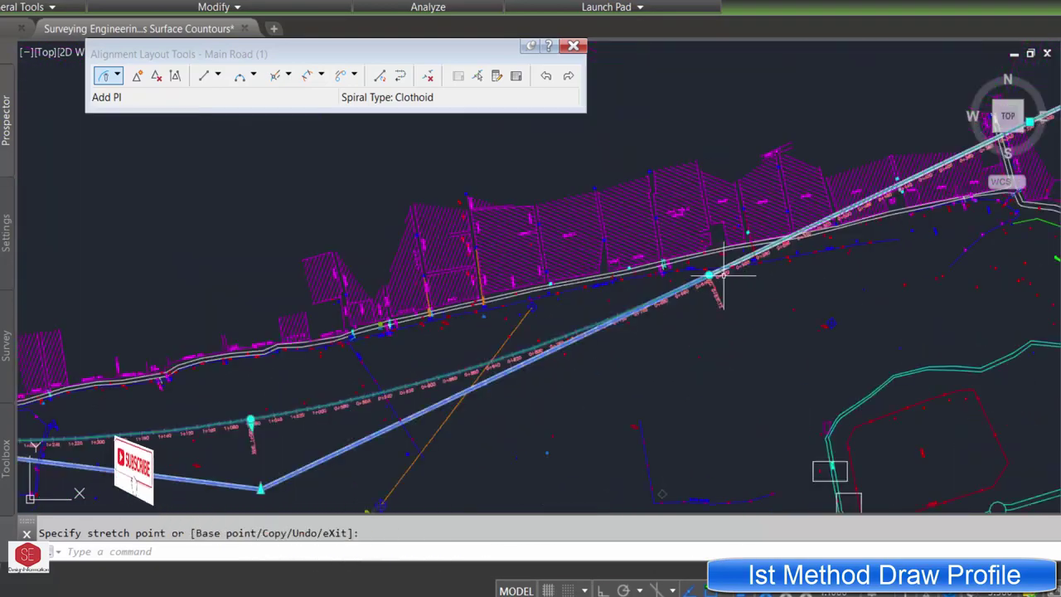
left_click(256, 443)
scroll(746, 281, "up", 5)
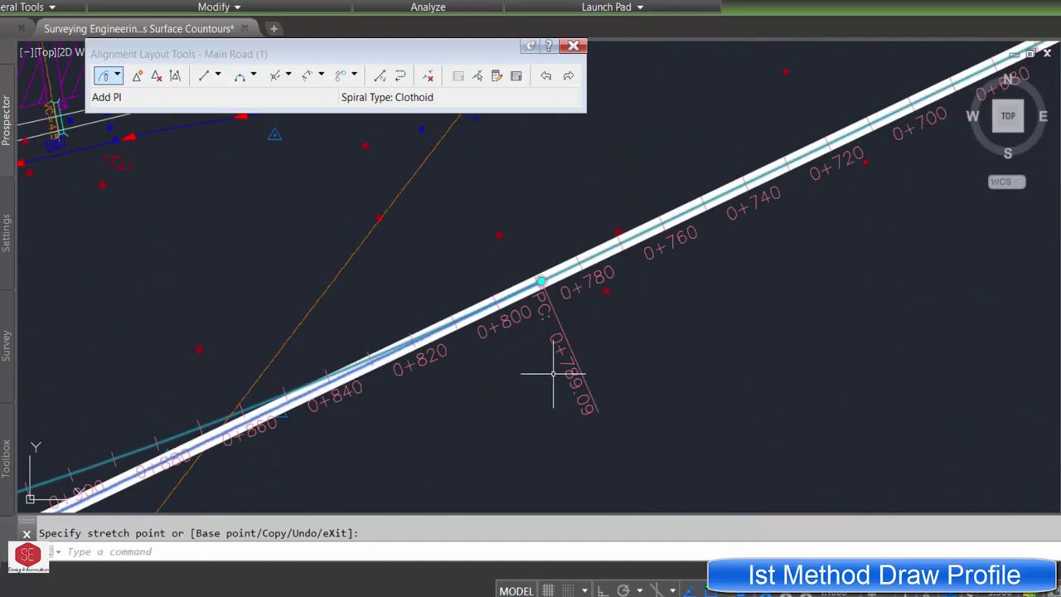
scroll(674, 351, "down", 3)
scroll(265, 374, "down", 2)
scroll(458, 358, "down", 2)
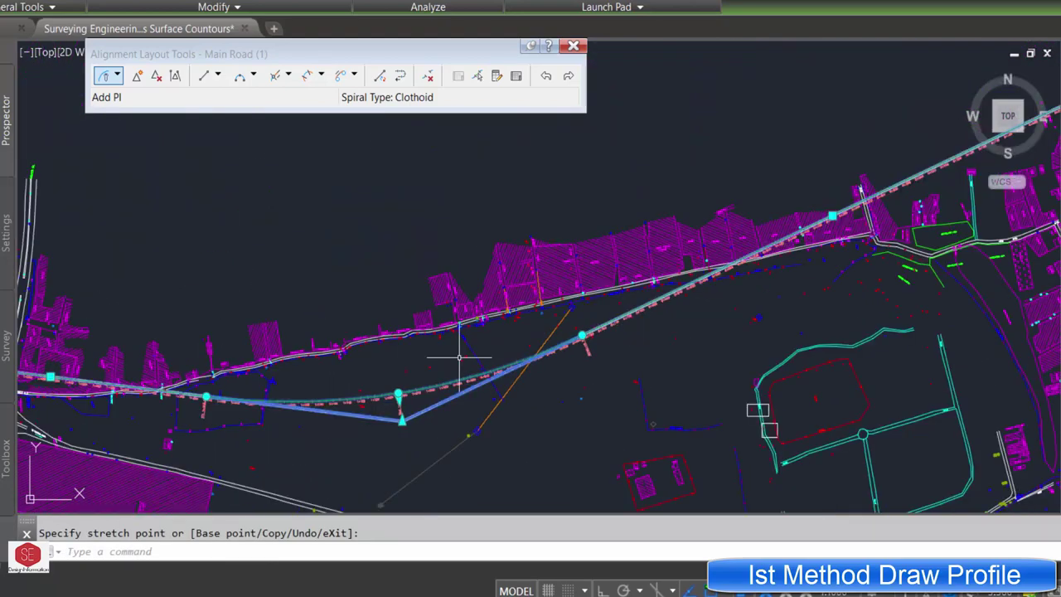
scroll(185, 387, "up", 4)
scroll(110, 378, "down", 4)
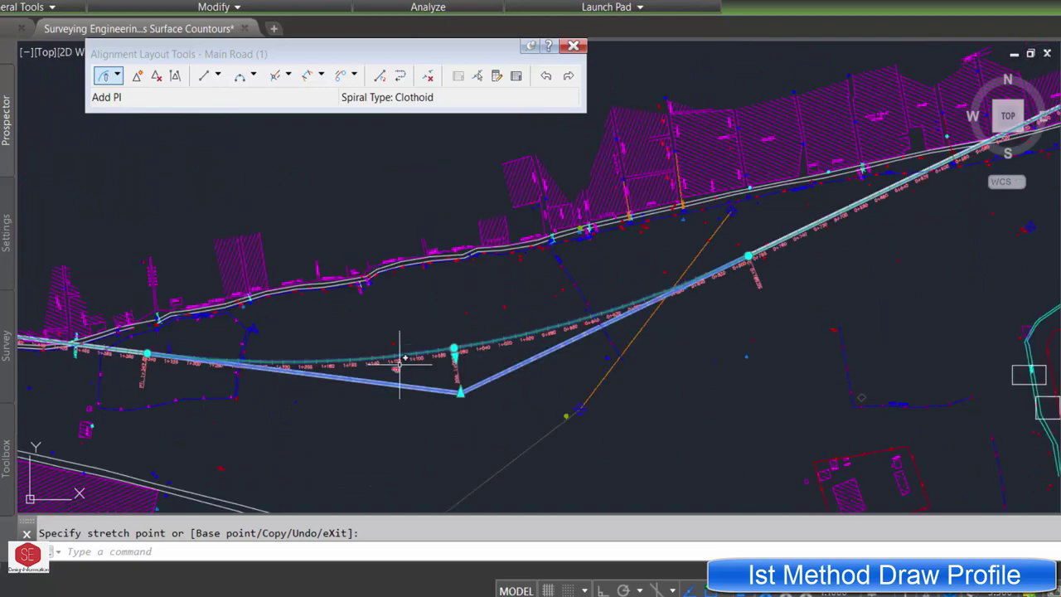
Step: Check the first curve's radius in the Alignment Entities table, then close it
left_click(514, 76)
double_click(431, 191)
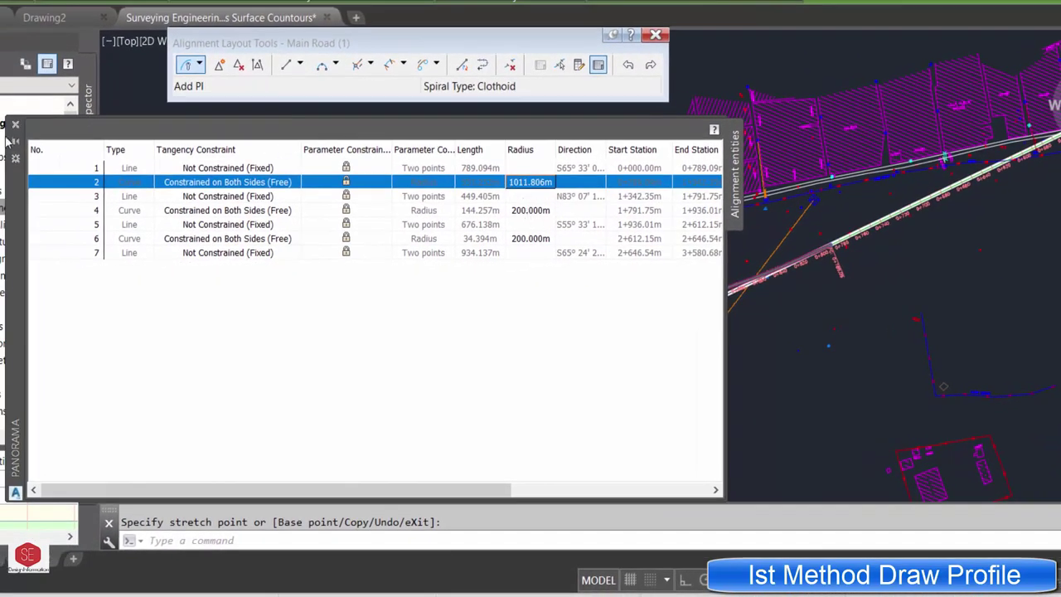
left_click(15, 124)
scroll(277, 166, "down", 4)
scroll(452, 278, "up", 2)
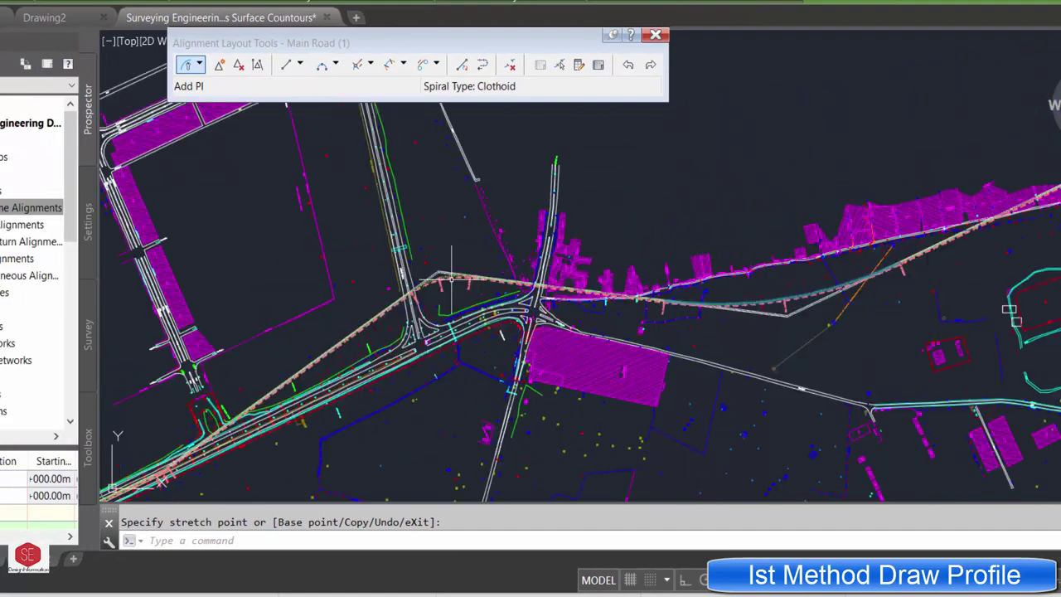
scroll(451, 277, "up", 3)
scroll(422, 265, "up", 2)
Step: Stretch the curve's midpoint grip toward the existing road, then cancel the stretch and selection
left_click(391, 275)
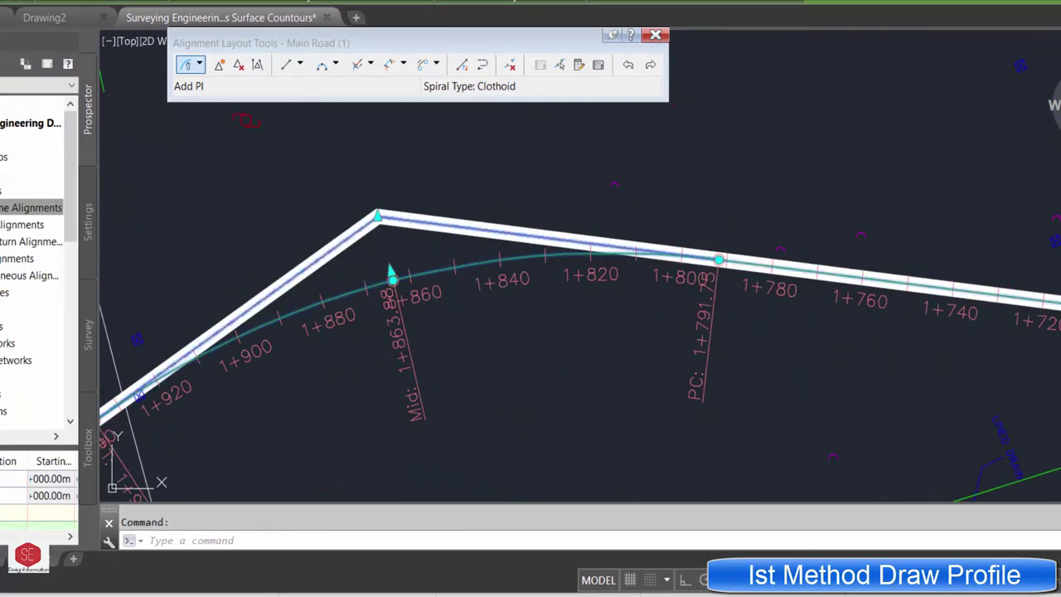
left_click(393, 276)
scroll(393, 278, "down", 3)
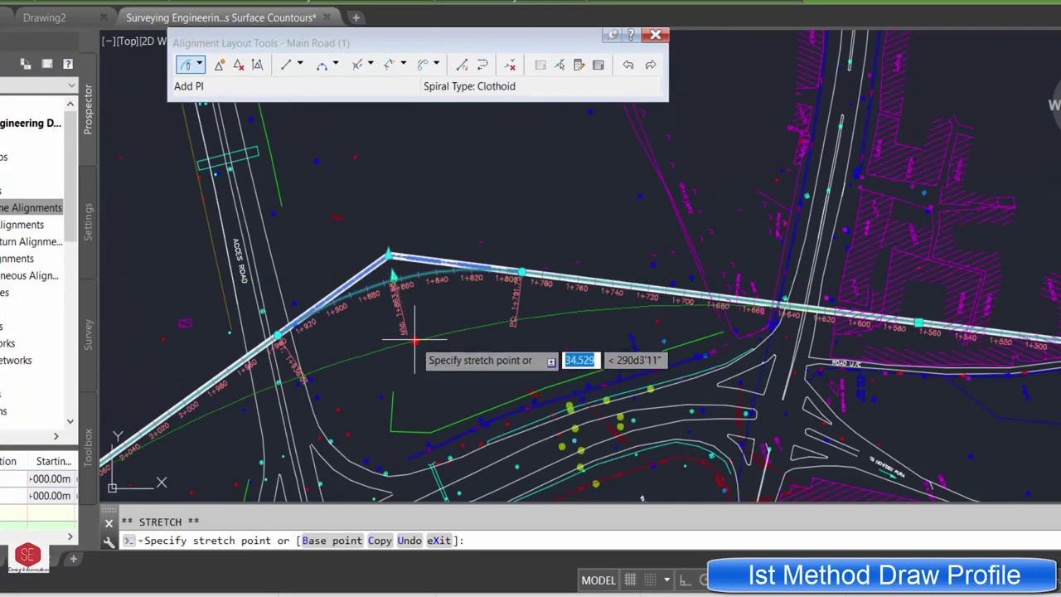
scroll(580, 306, "down", 4)
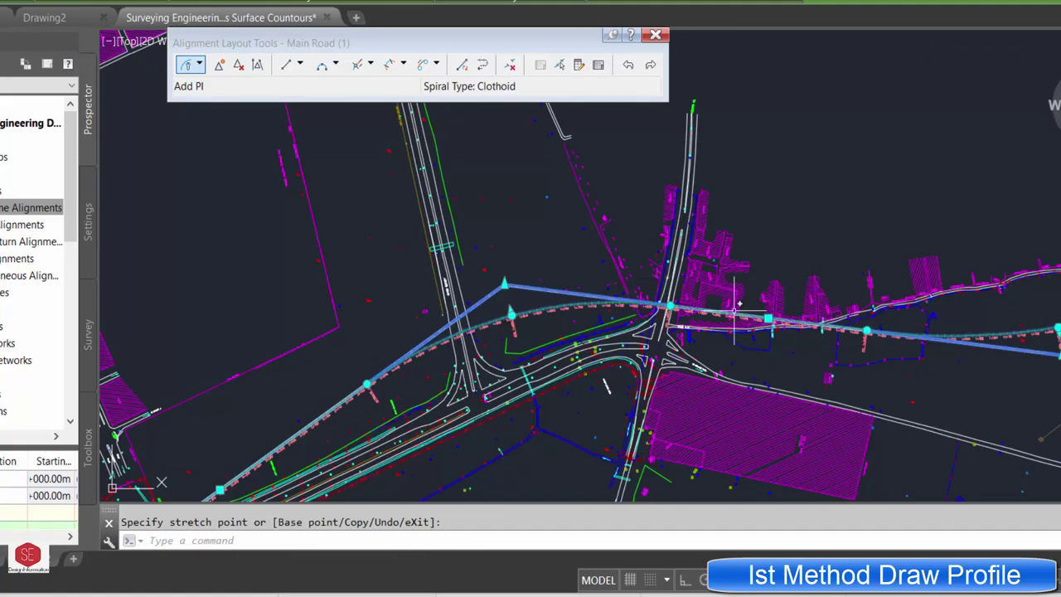
scroll(735, 306, "up", 2)
scroll(646, 248, "up", 2)
scroll(652, 229, "up", 2)
scroll(619, 267, "up", 1)
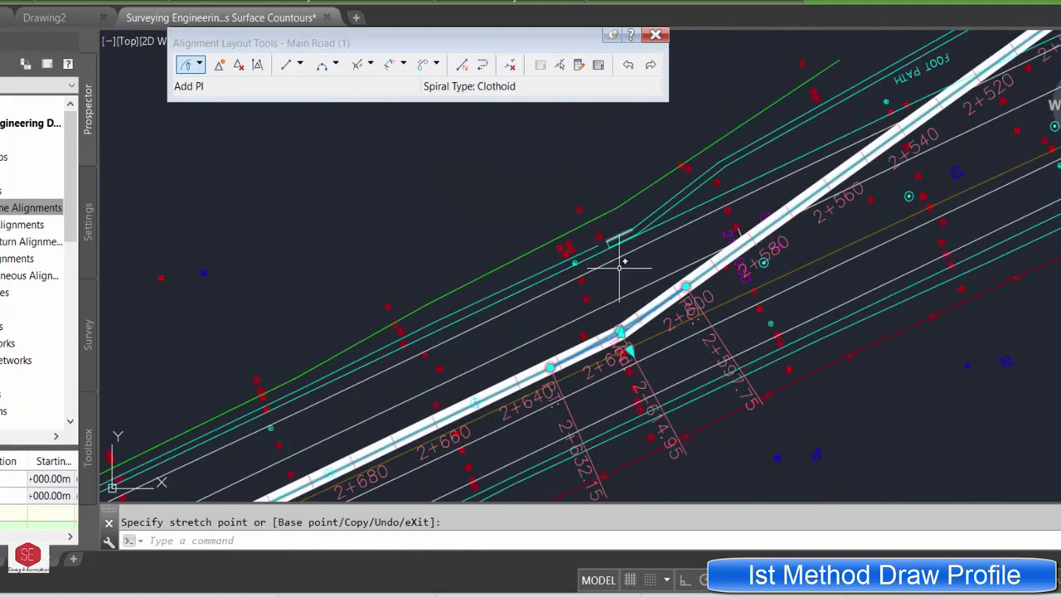
scroll(623, 303, "up", 3)
scroll(620, 295, "up", 2)
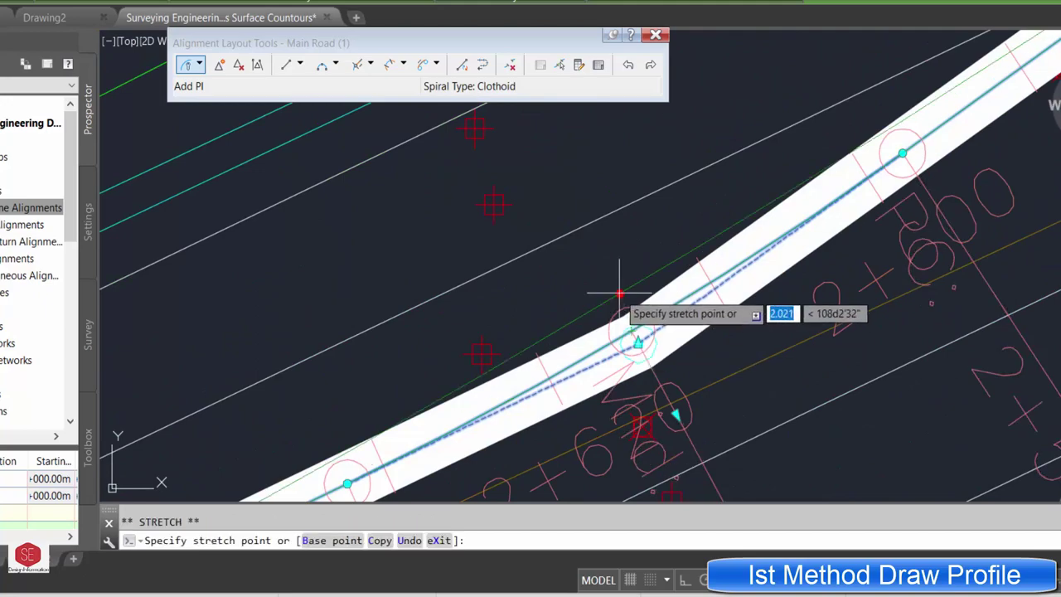
scroll(619, 294, "down", 3)
scroll(610, 280, "down", 2)
scroll(669, 303, "down", 2)
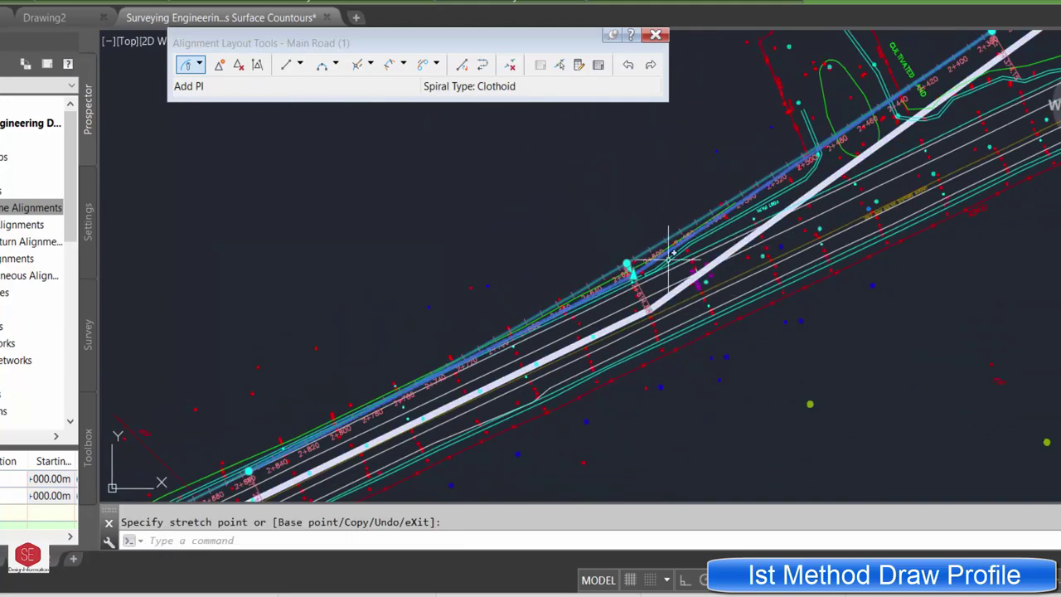
scroll(669, 262, "down", 3)
scroll(1006, 178, "up", 5)
scroll(826, 224, "up", 3)
key("Escape")
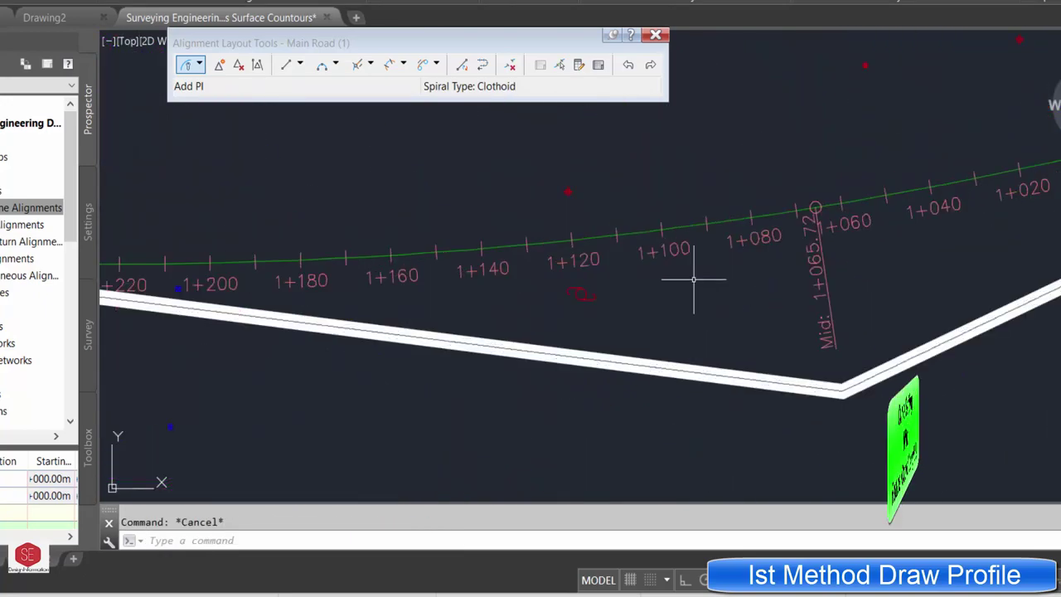
scroll(691, 282, "up", 1)
left_click(771, 239)
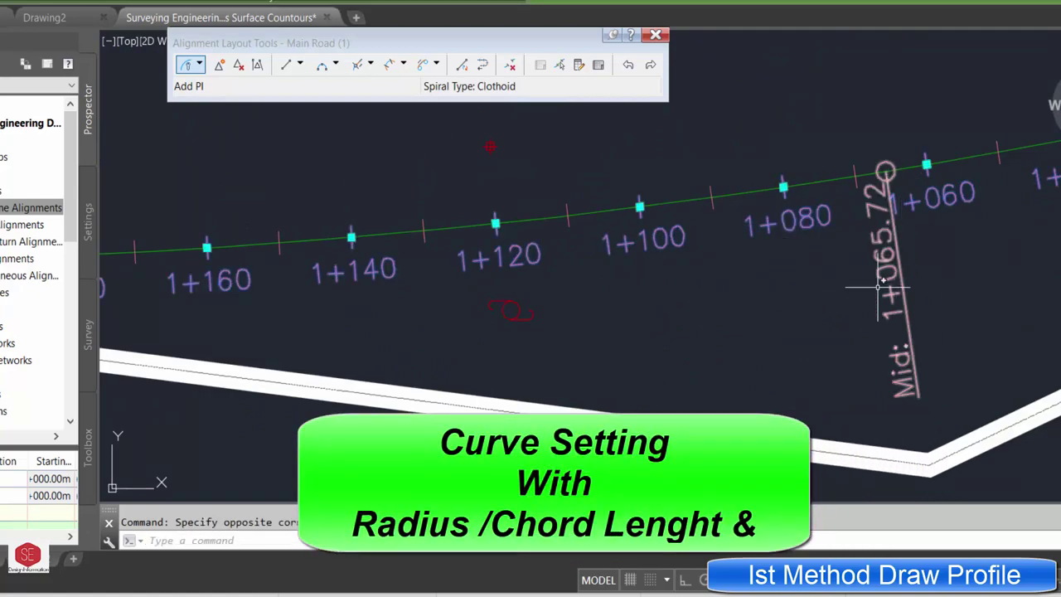
scroll(539, 290, "down", 8)
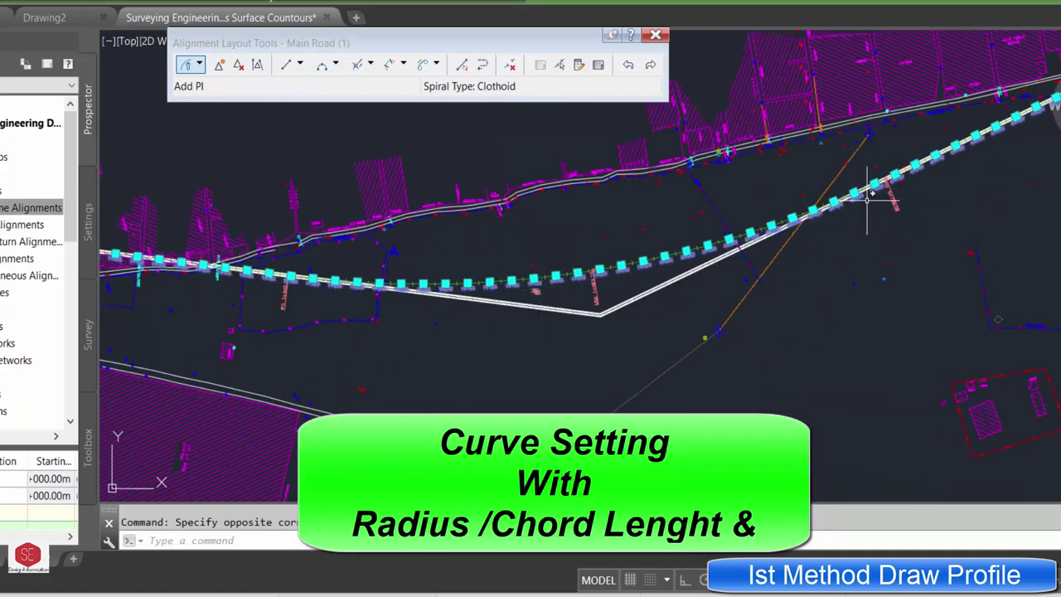
scroll(867, 199, "down", 2)
key("Escape")
scroll(868, 199, "down", 3)
scroll(939, 211, "up", 4)
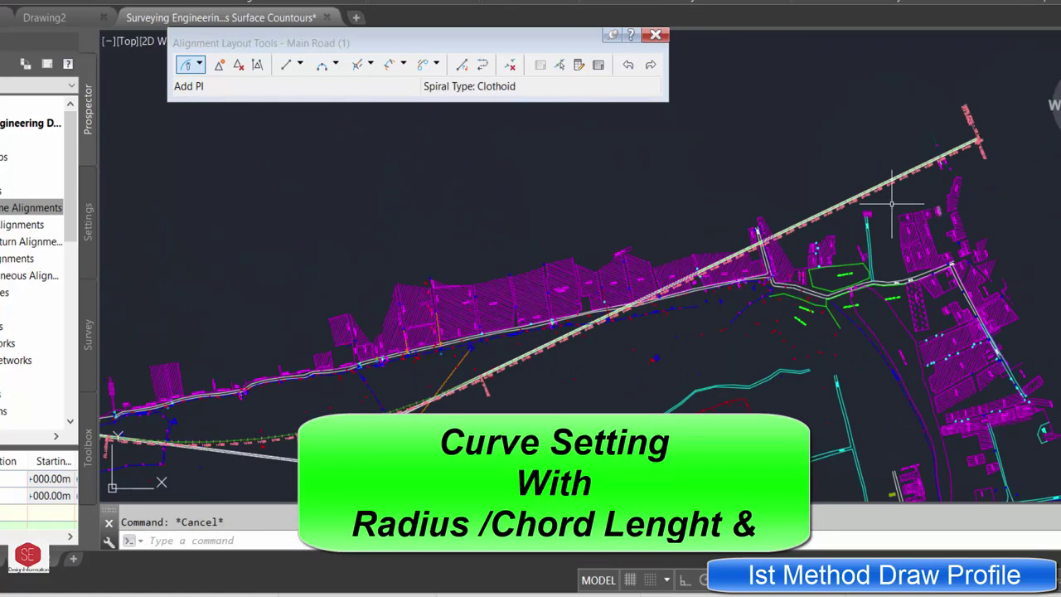
scroll(893, 202, "down", 1)
scroll(542, 346, "up", 3)
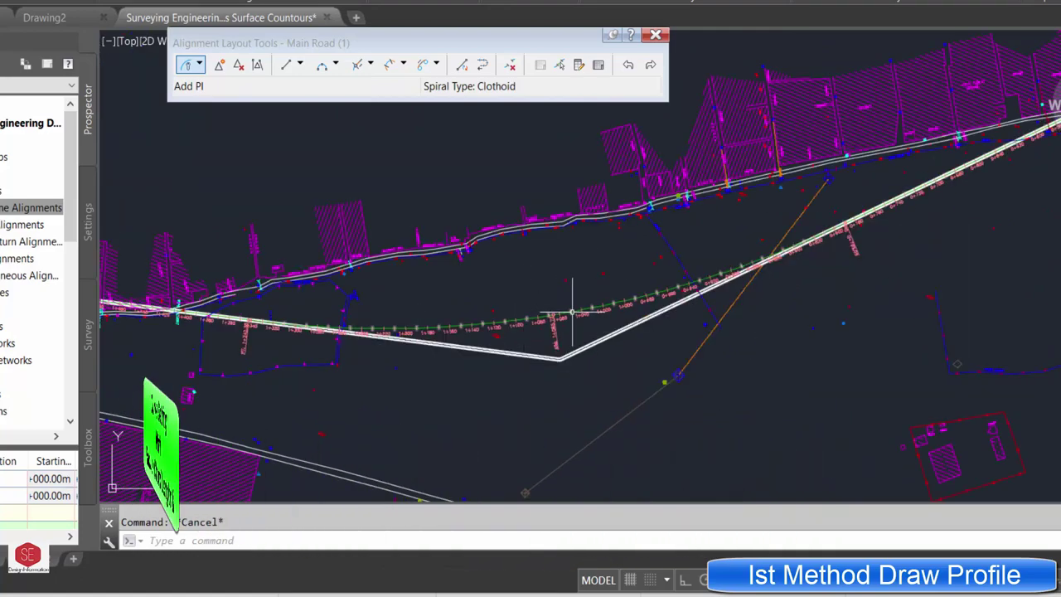
Step: In Alignment Entities, give the first curve a 1500 m radius and 850 m chord length
left_click(598, 65)
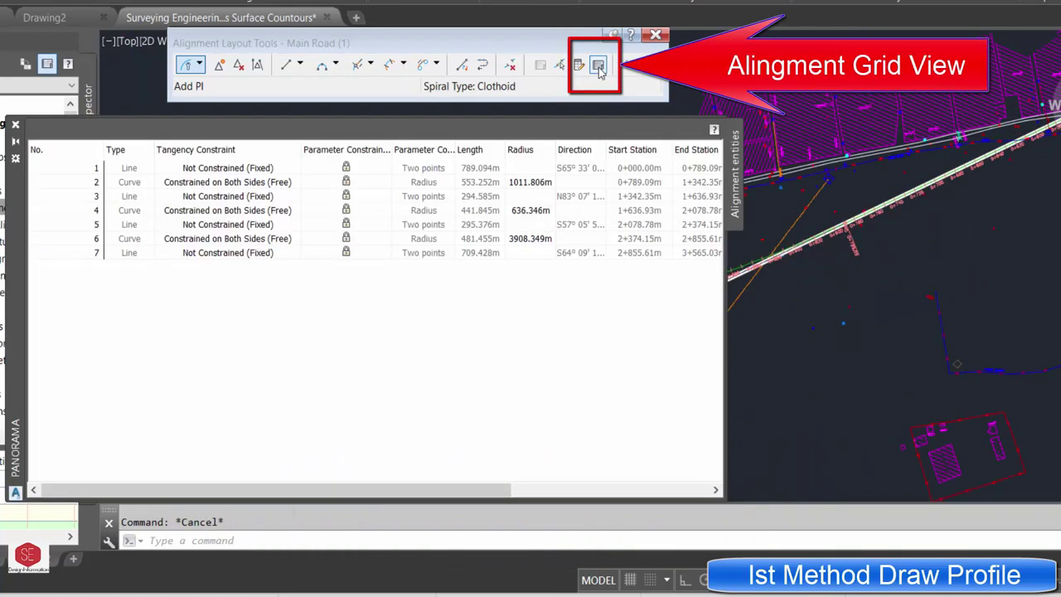
left_click(543, 184)
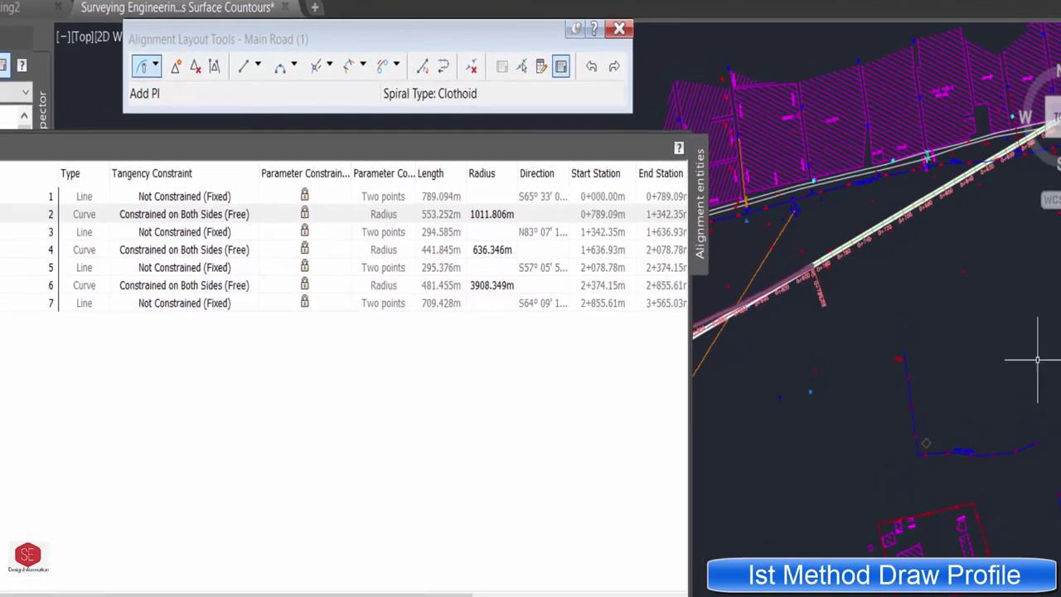
left_click_drag(723, 390, 554, 460)
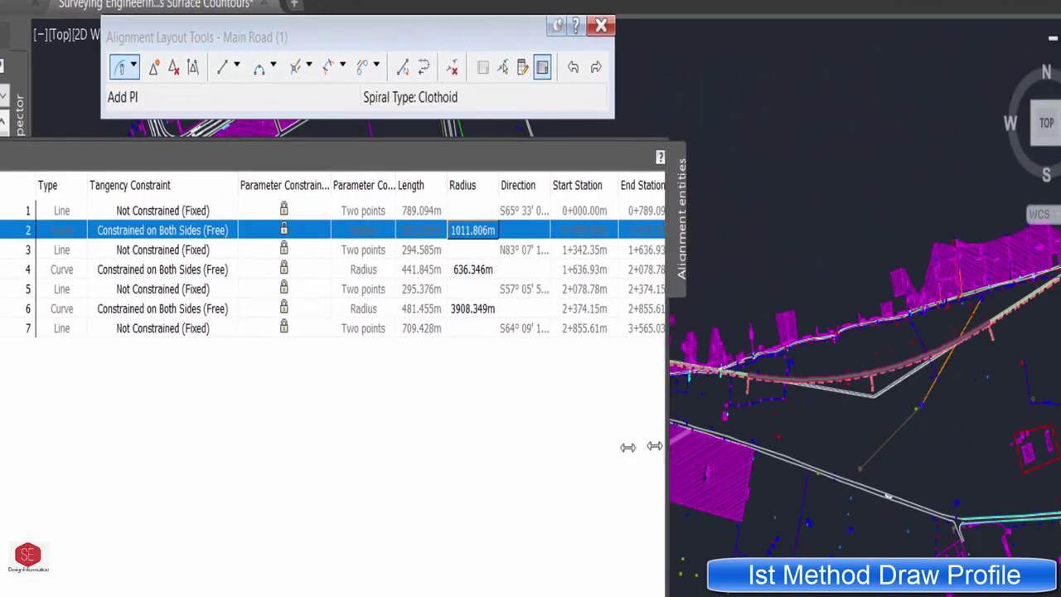
double_click(478, 233)
type("1500")
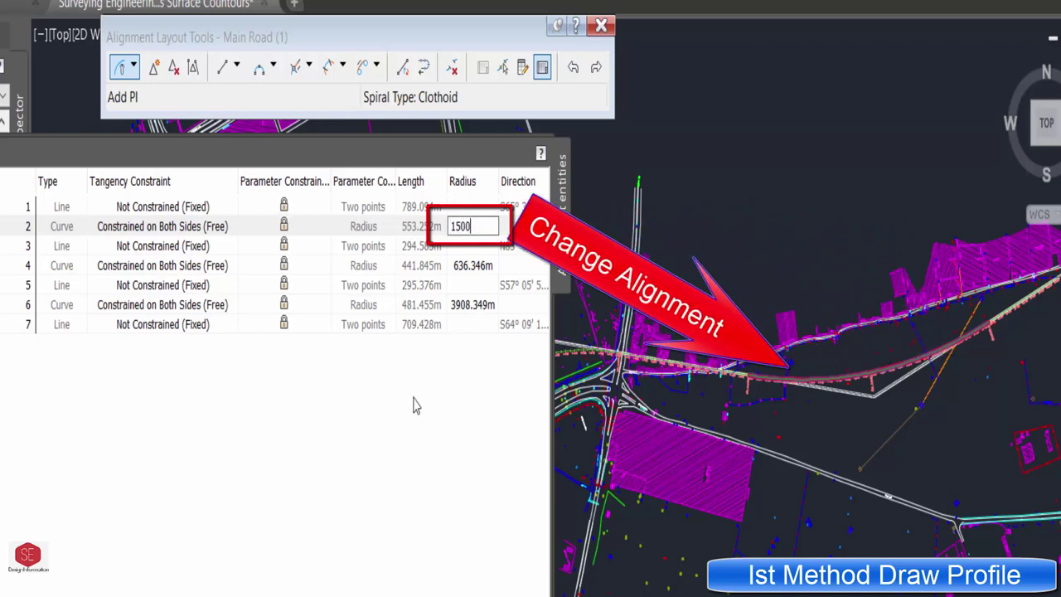
key("Return")
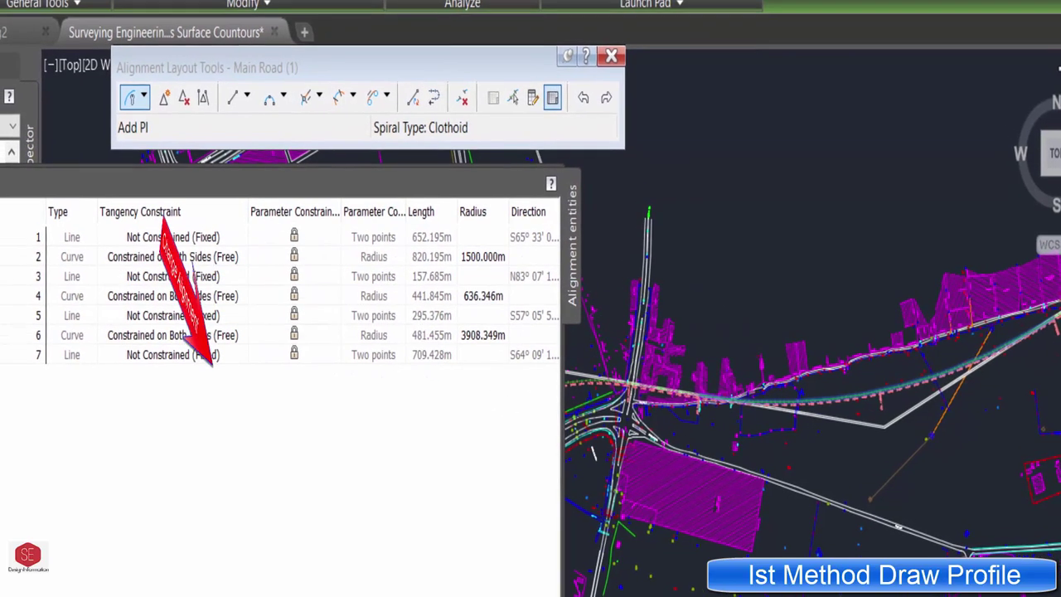
key("Tab")
type("85")
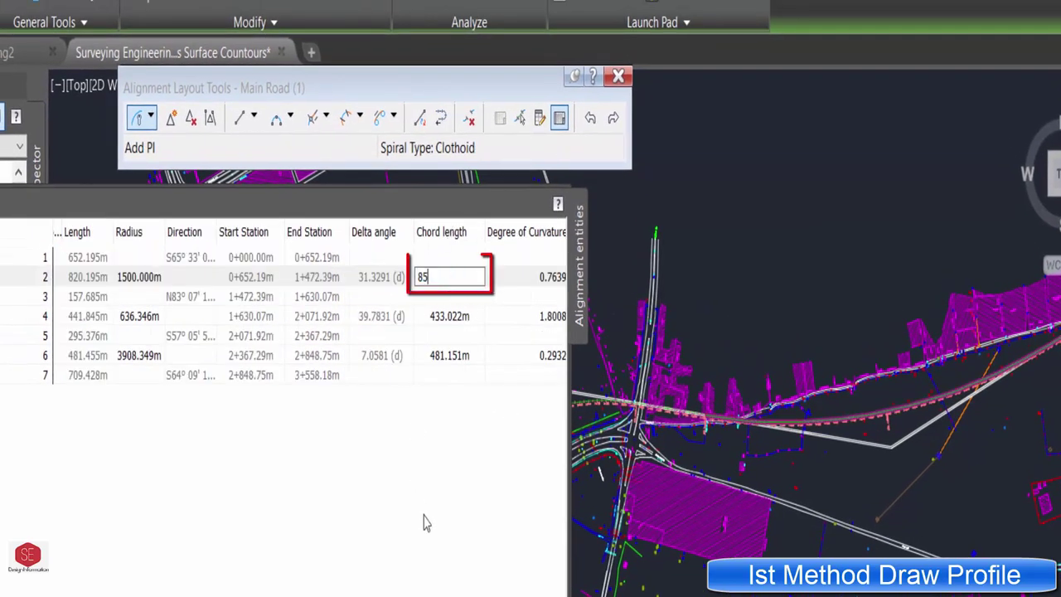
key("Return")
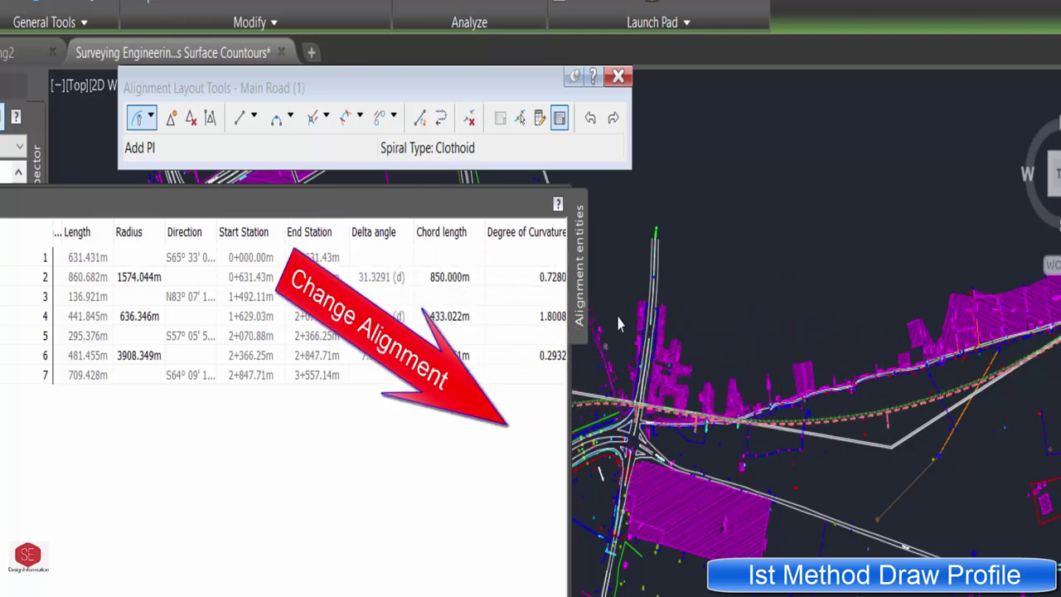
Step: Set row 2's degree of curvature to 0.73, making its radius 1569.747m
left_click(449, 277)
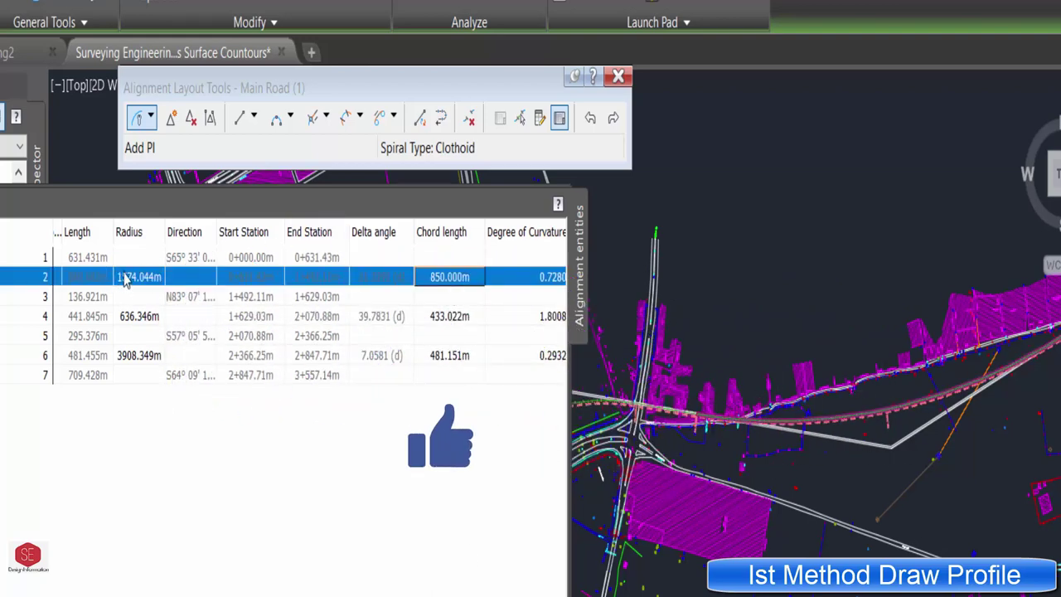
left_click(547, 283)
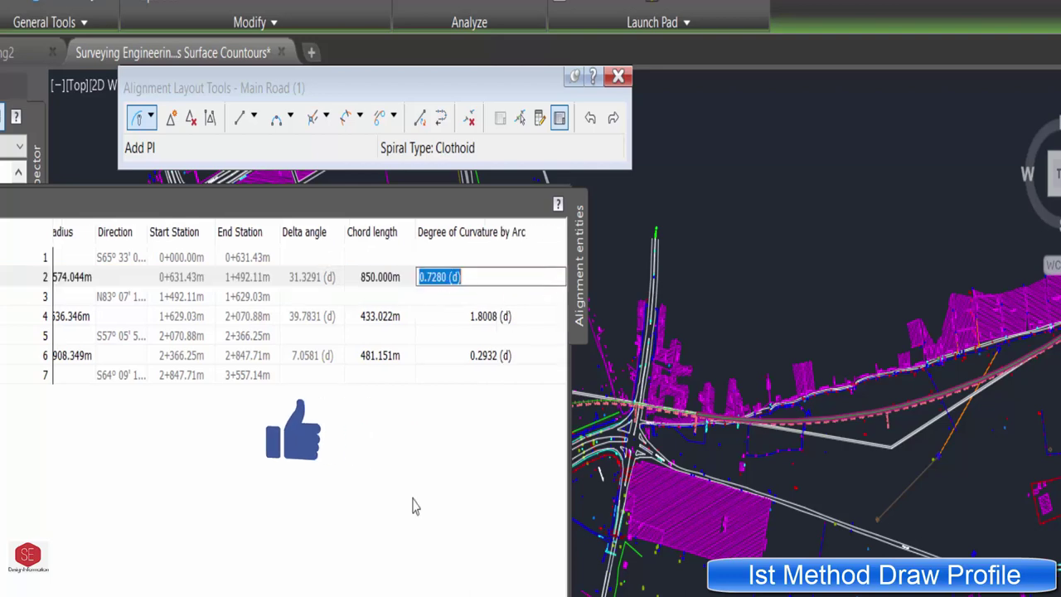
type("0.")
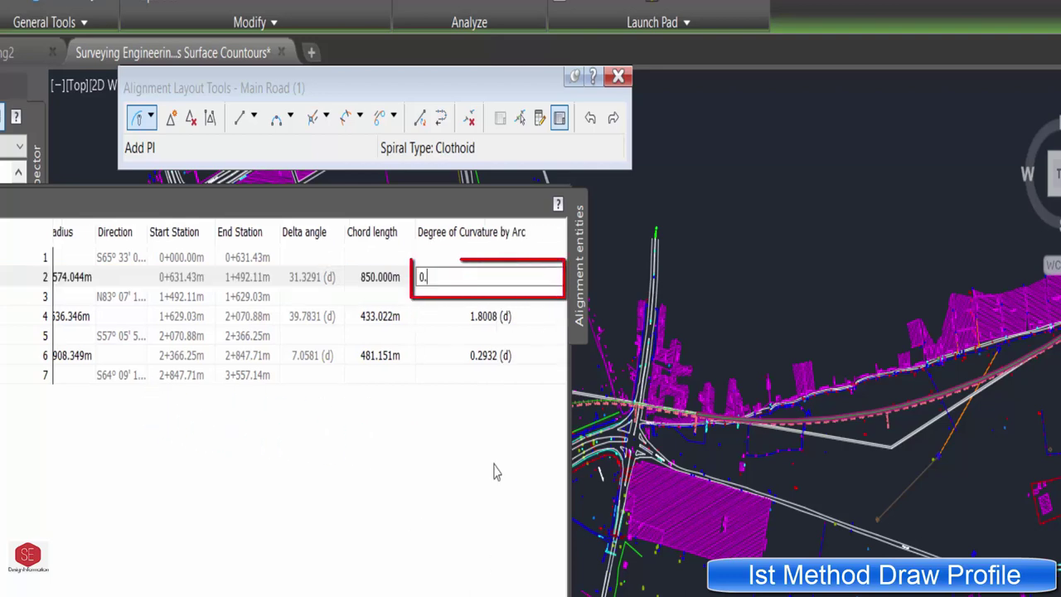
type("73")
key("Return")
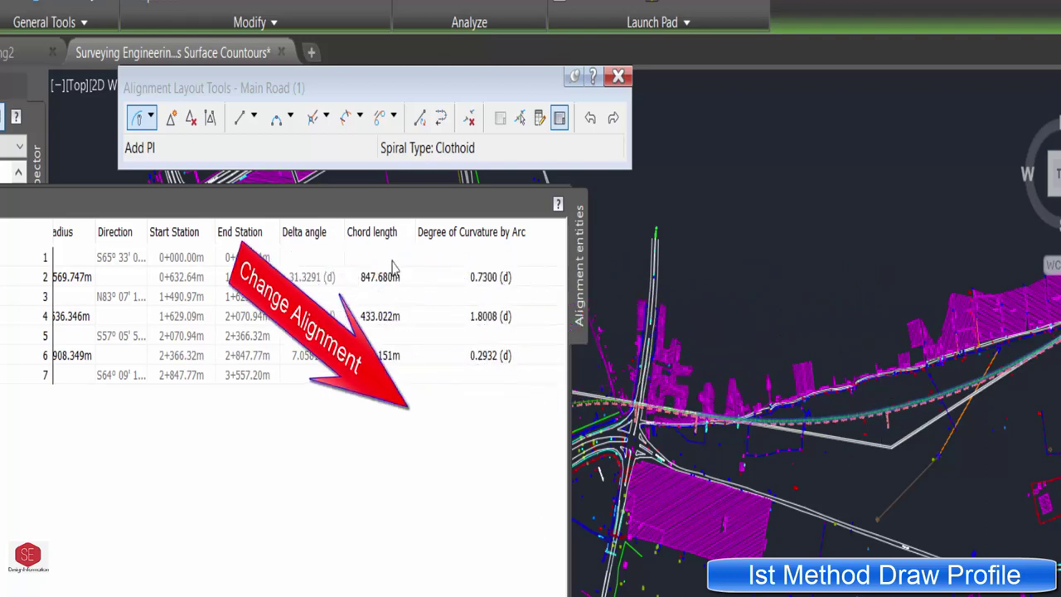
scroll(282, 315, "left", 3)
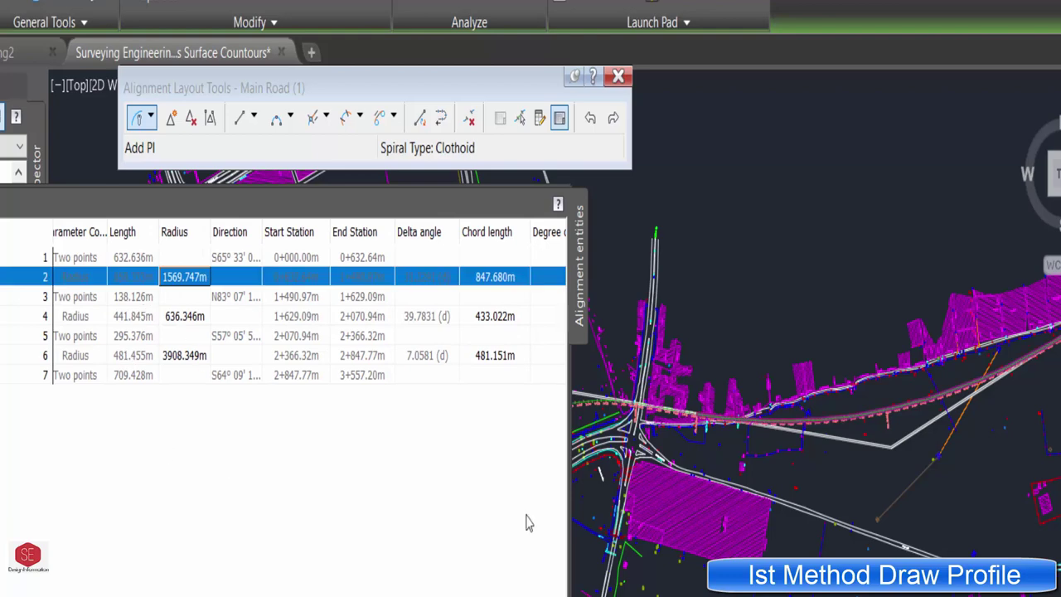
Step: Change the Radius cells of rows 2, 4 and 6 to 1600, 750 and 4500 m
type("1")
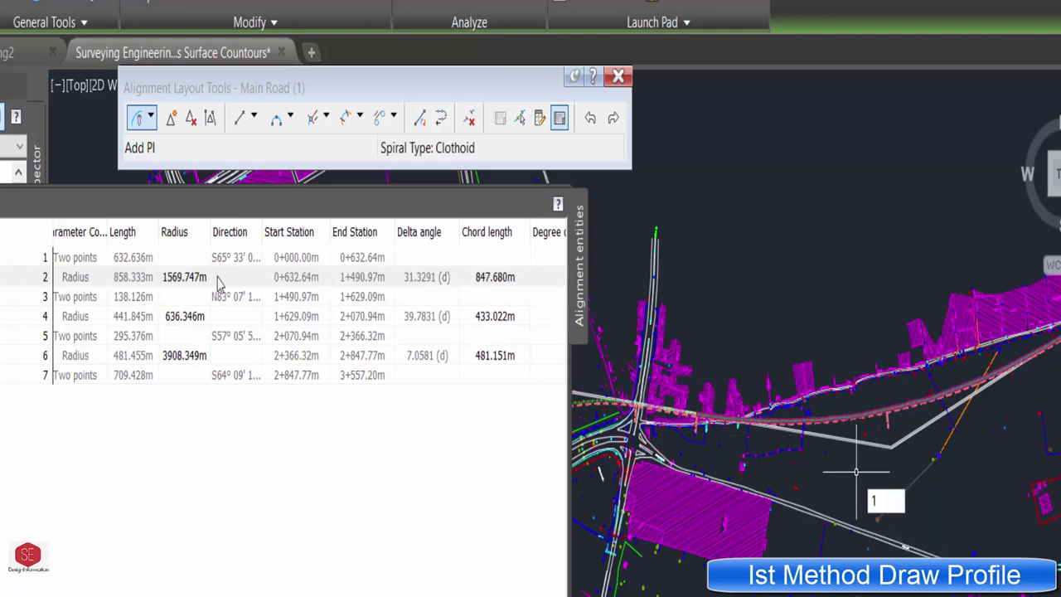
left_click(185, 278)
type("1600")
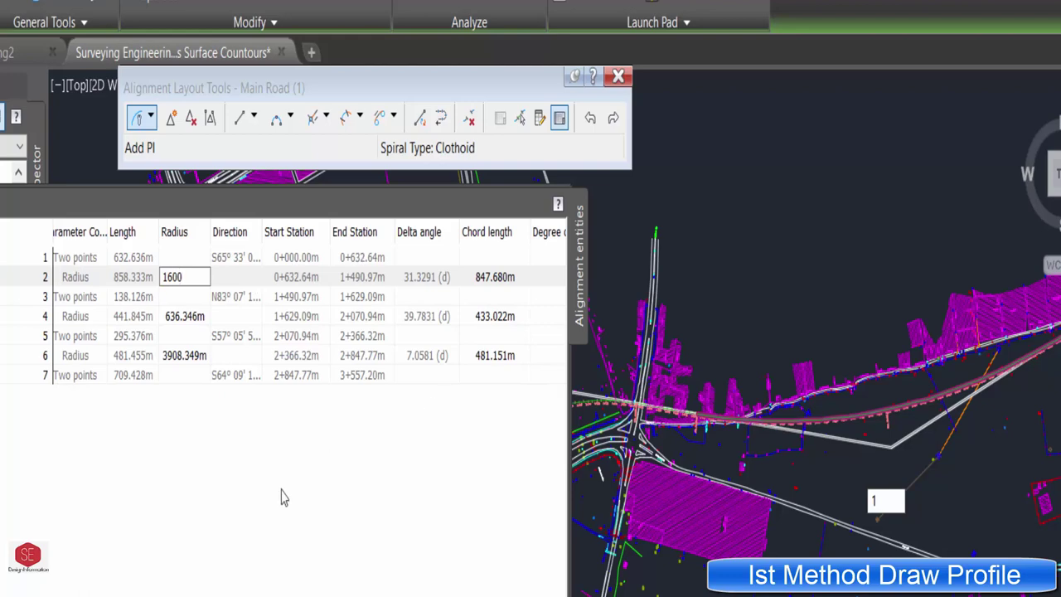
key("Return")
scroll(851, 445, "up", 2)
scroll(851, 445, "up", 2)
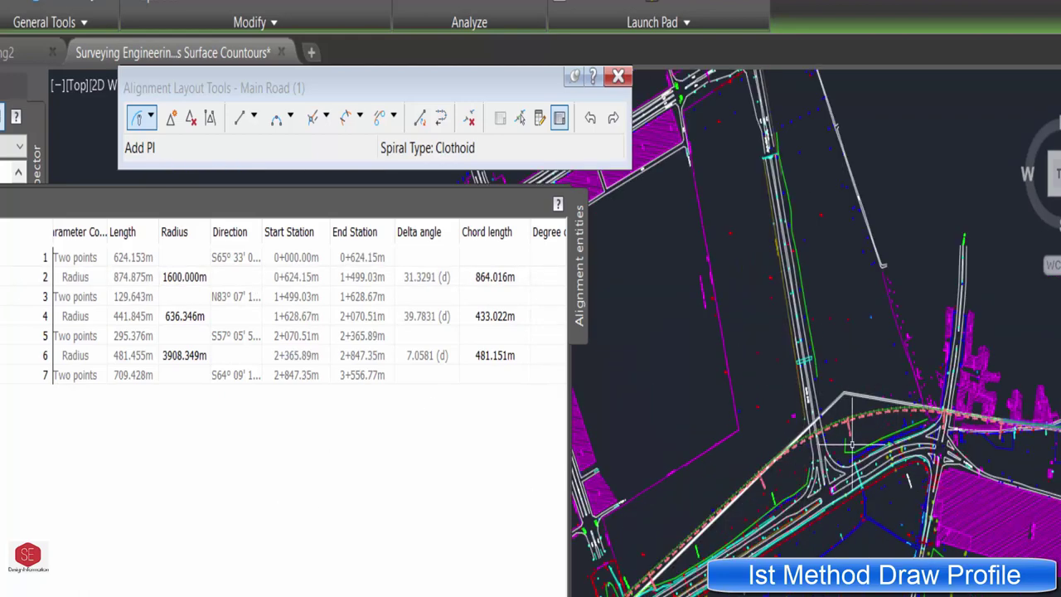
scroll(851, 445, "up", 2)
left_click(200, 318)
type("750")
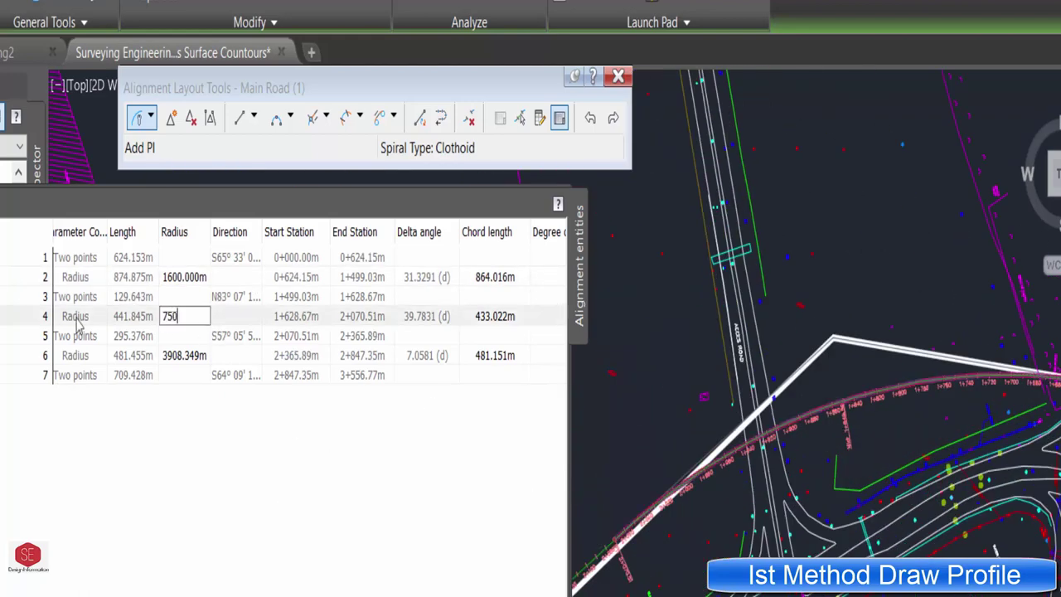
key("Return")
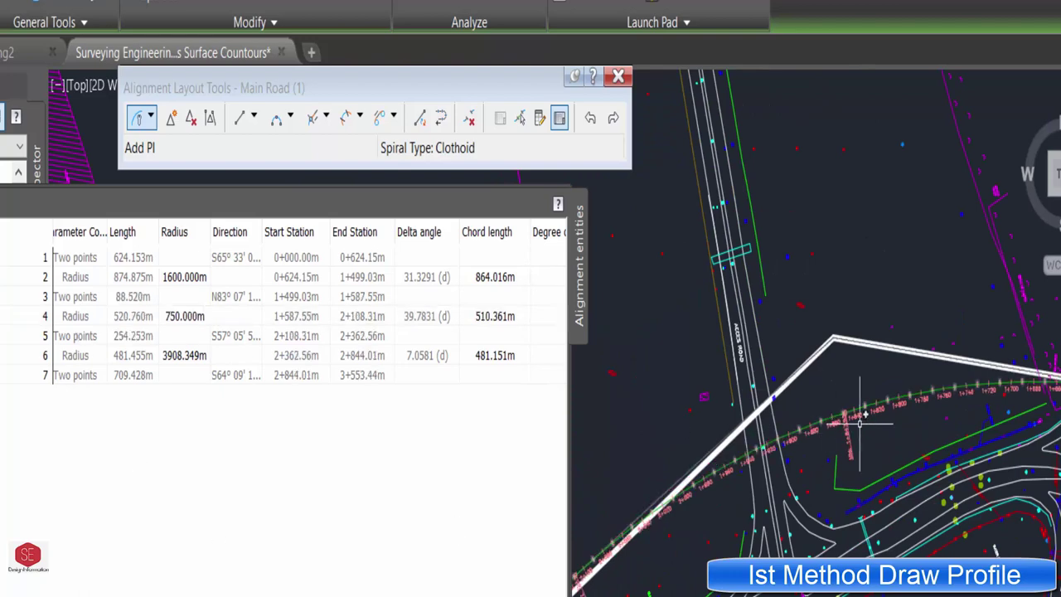
left_click(174, 361)
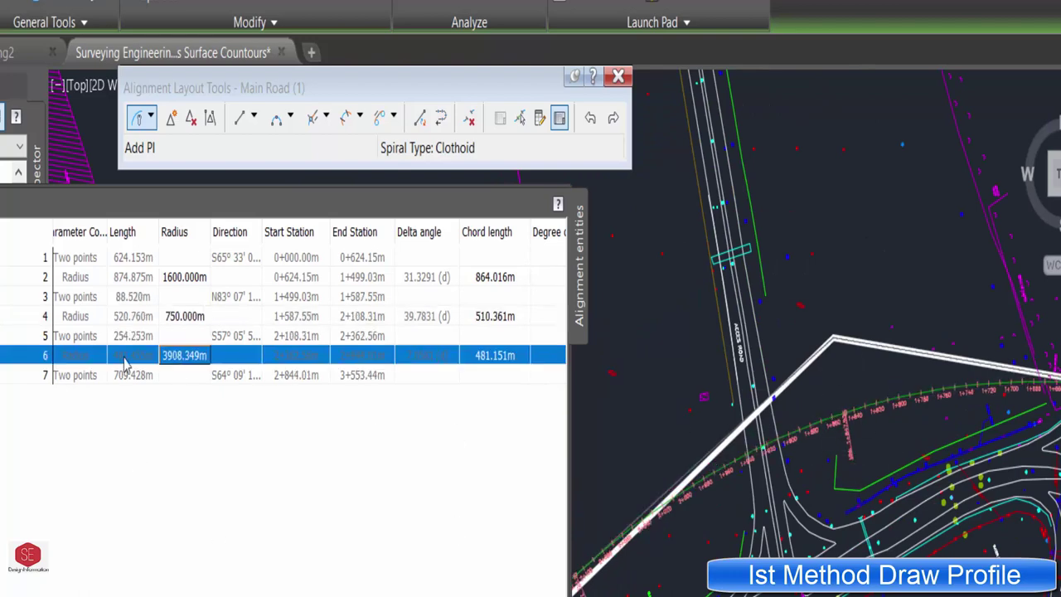
type("4500")
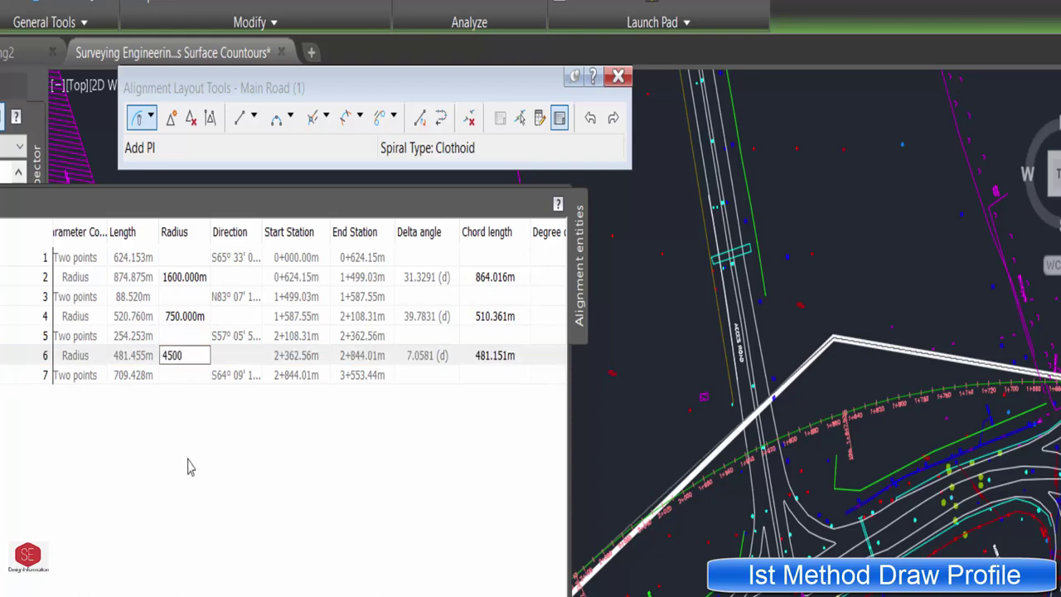
key("Return")
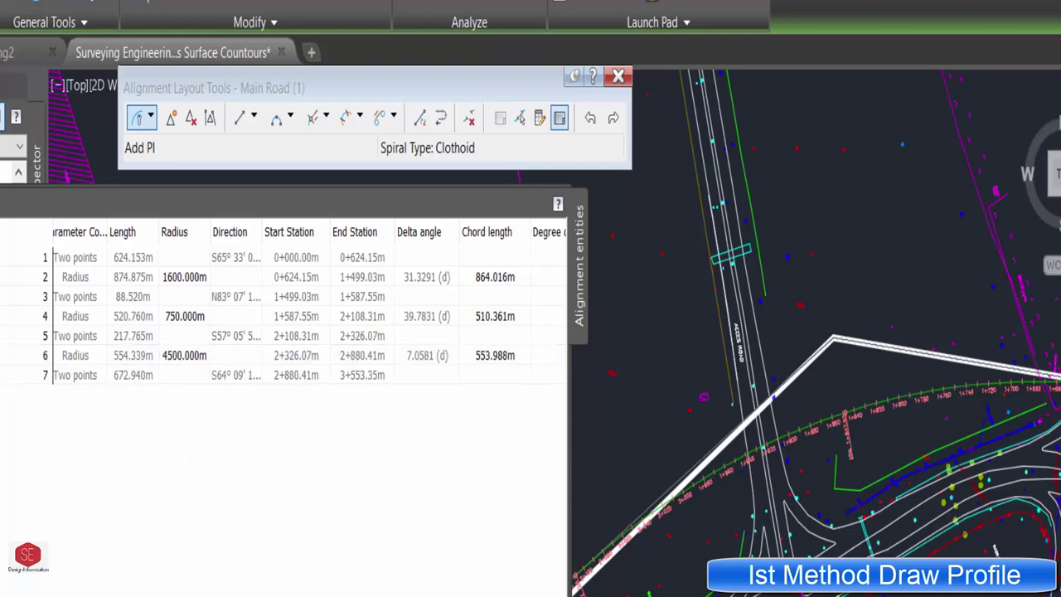
left_click(370, 382)
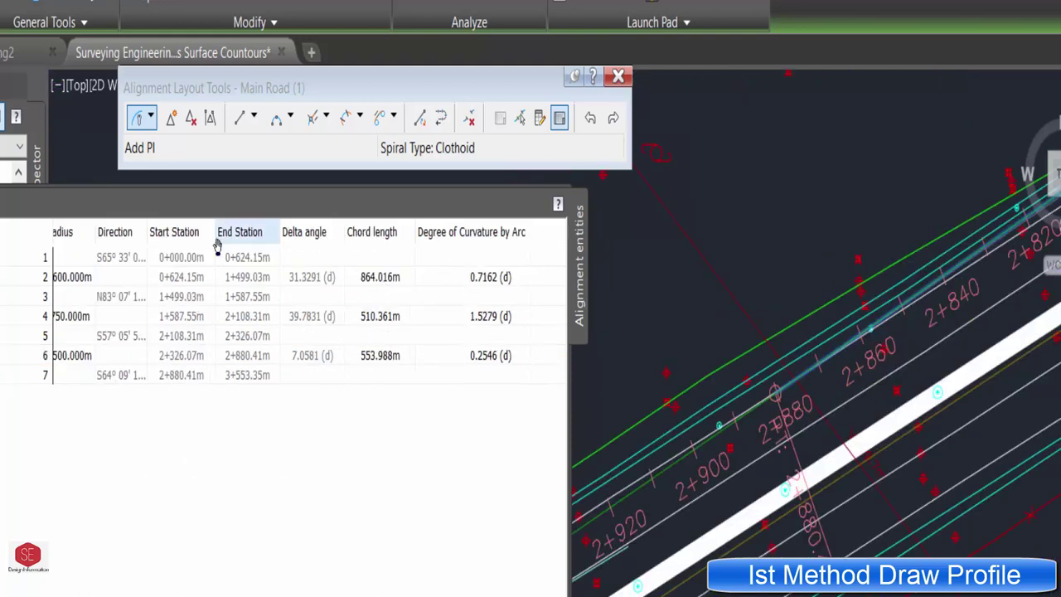
scroll(207, 348, "left", 5)
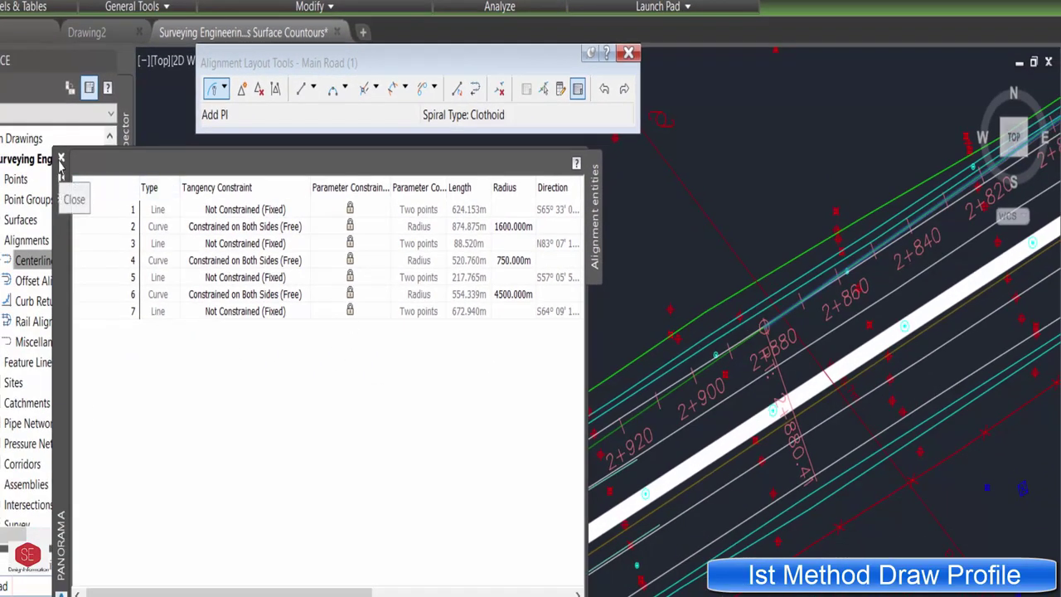
Step: Close the Alignment Entities table and pan along the road to stations 0+260–0+360
left_click(61, 157)
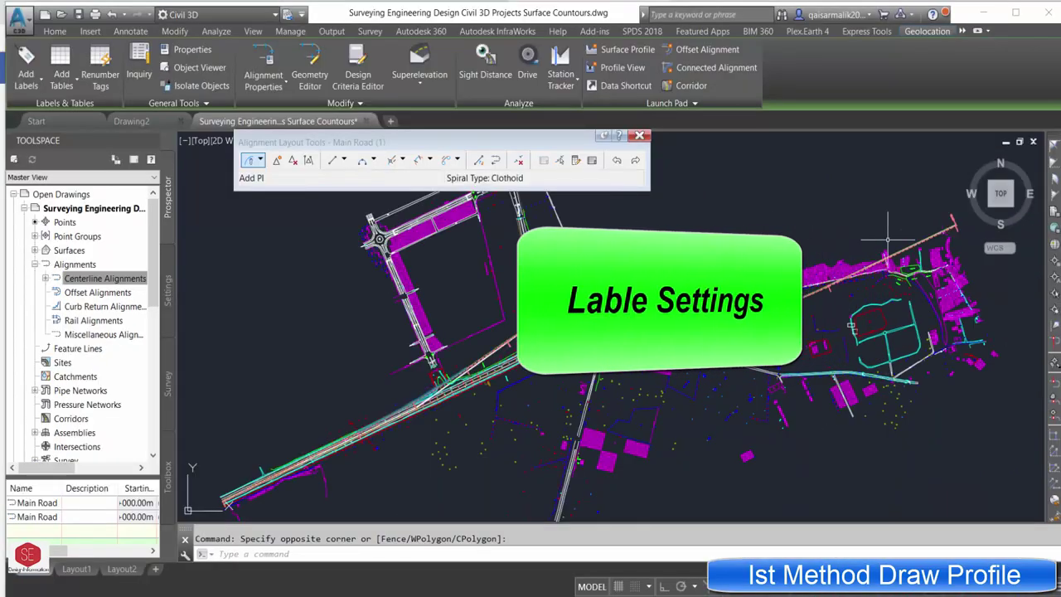
scroll(887, 240, "up", 3)
scroll(829, 266, "up", 2)
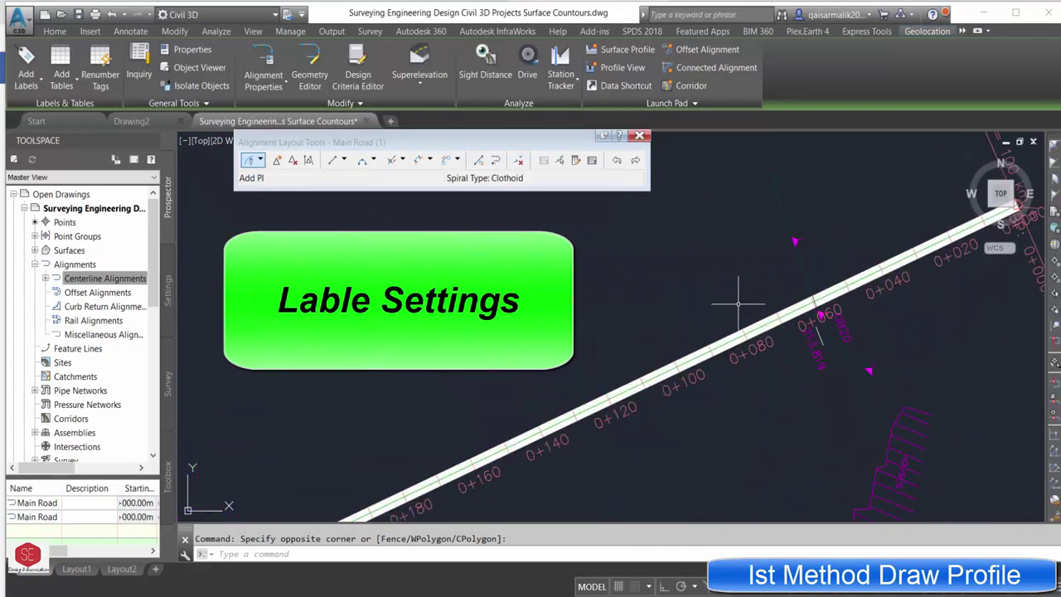
scroll(743, 293, "up", 2)
scroll(848, 241, "up", 2)
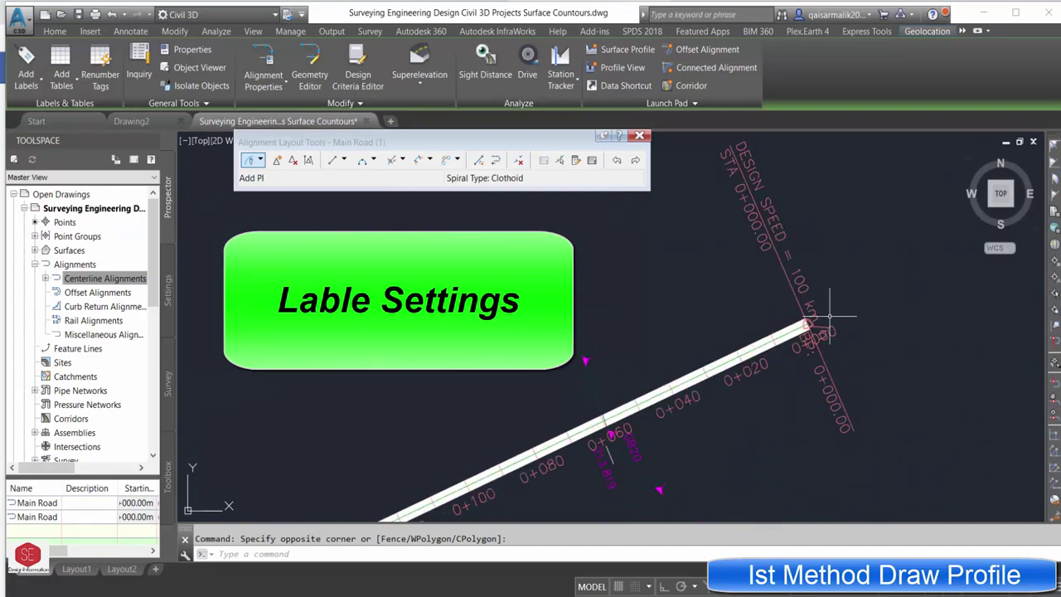
scroll(945, 321, "up", 2)
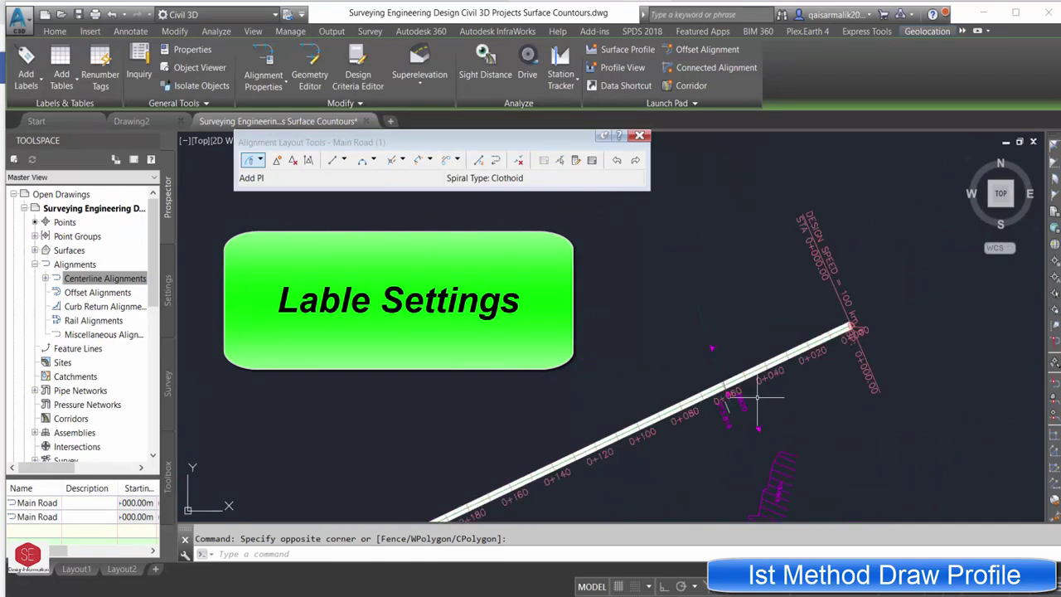
middle_click_drag(947, 295, 651, 198)
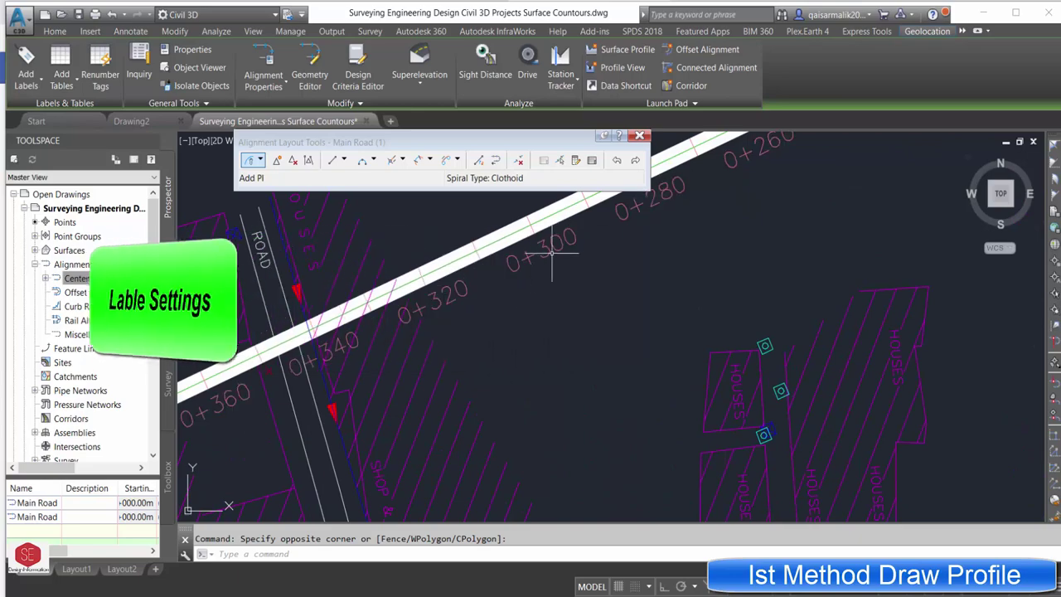
Step: Select Main Road's station labels to bring up the Labels contextual ribbon tab
left_click(483, 285)
scroll(746, 274, "down", 2)
scroll(914, 271, "down", 2)
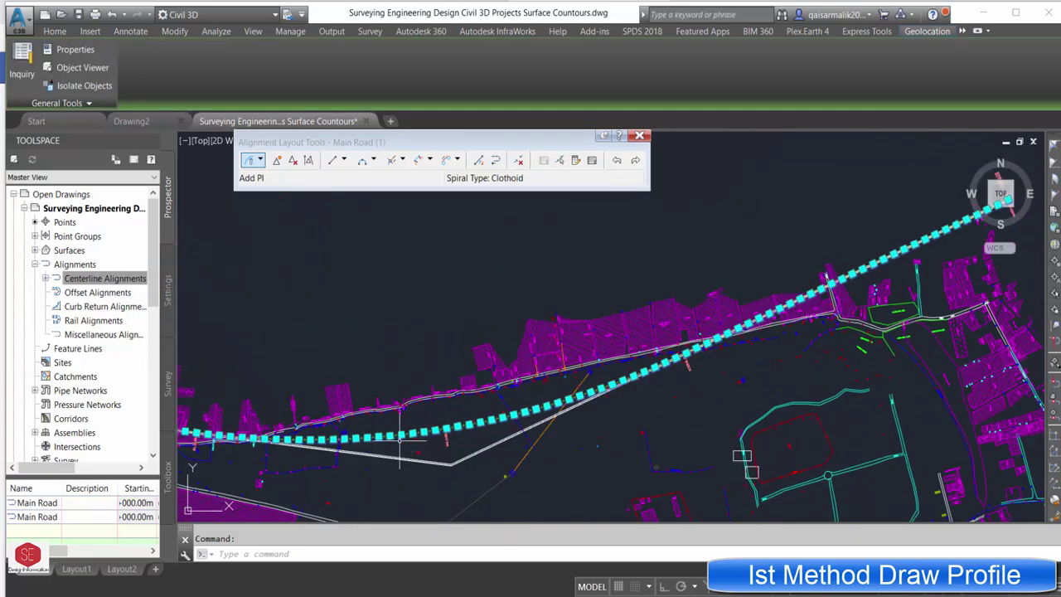
scroll(400, 439, "up", 3)
key("Escape")
scroll(510, 408, "down", 5)
scroll(462, 403, "up", 4)
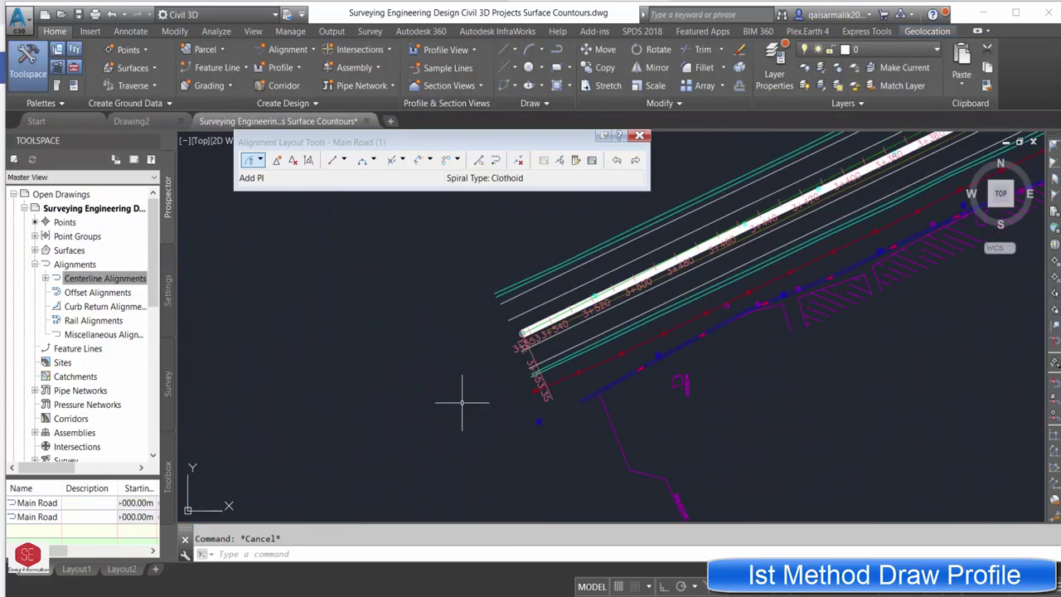
scroll(509, 339, "up", 2)
left_click(498, 305)
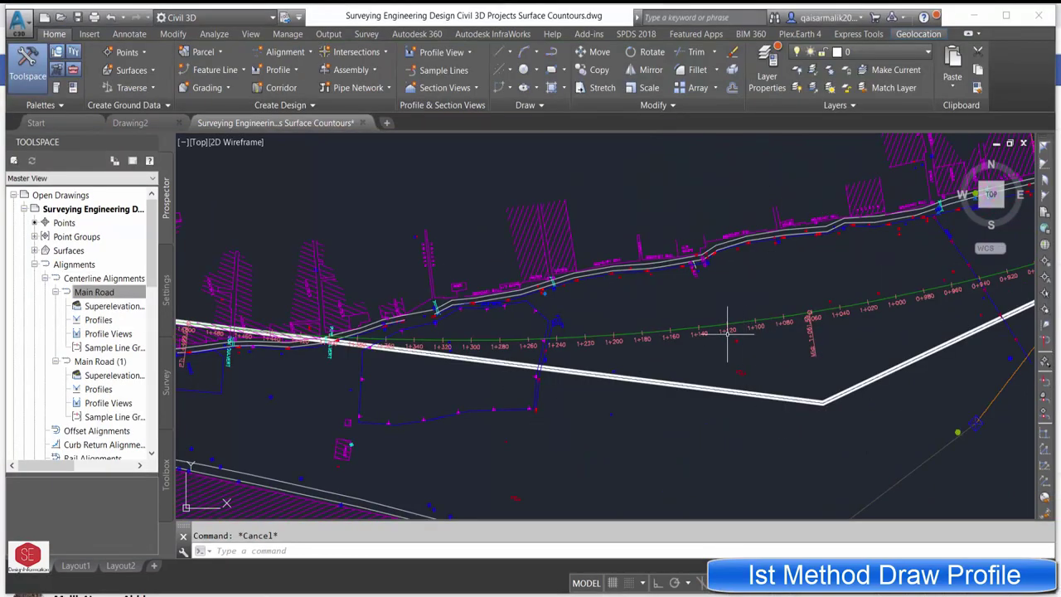
left_click(735, 336)
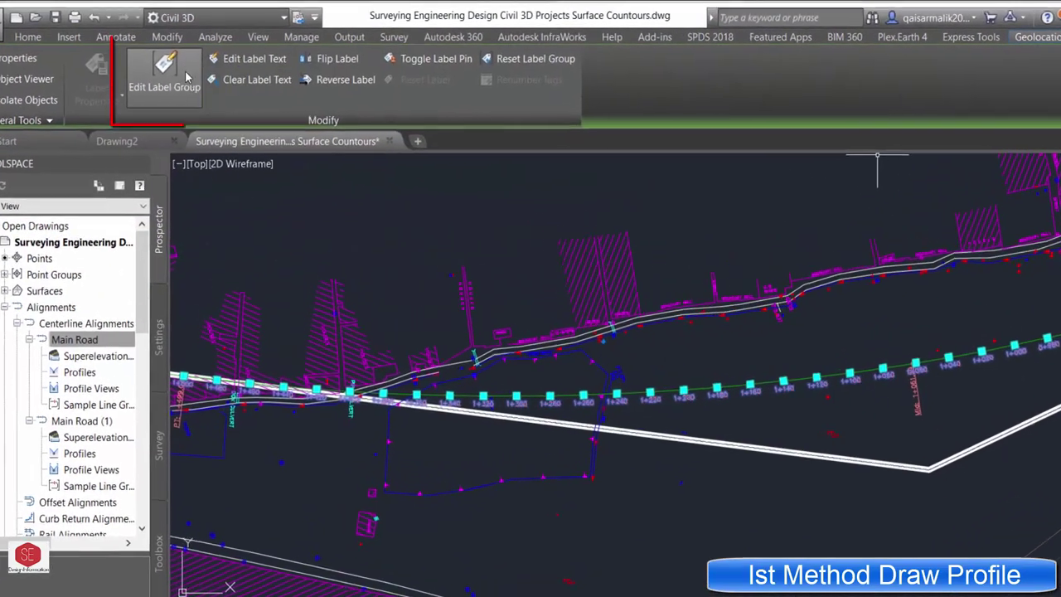
Step: Open Main Road's label group and delete the Superelevation and Design Speeds label groups
left_click(170, 73)
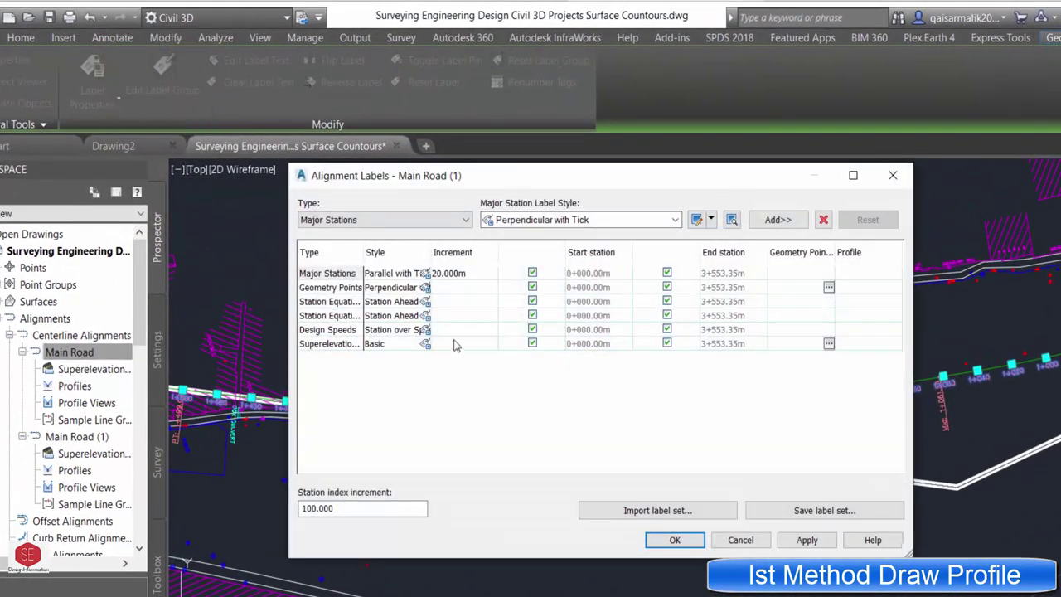
left_click(373, 219)
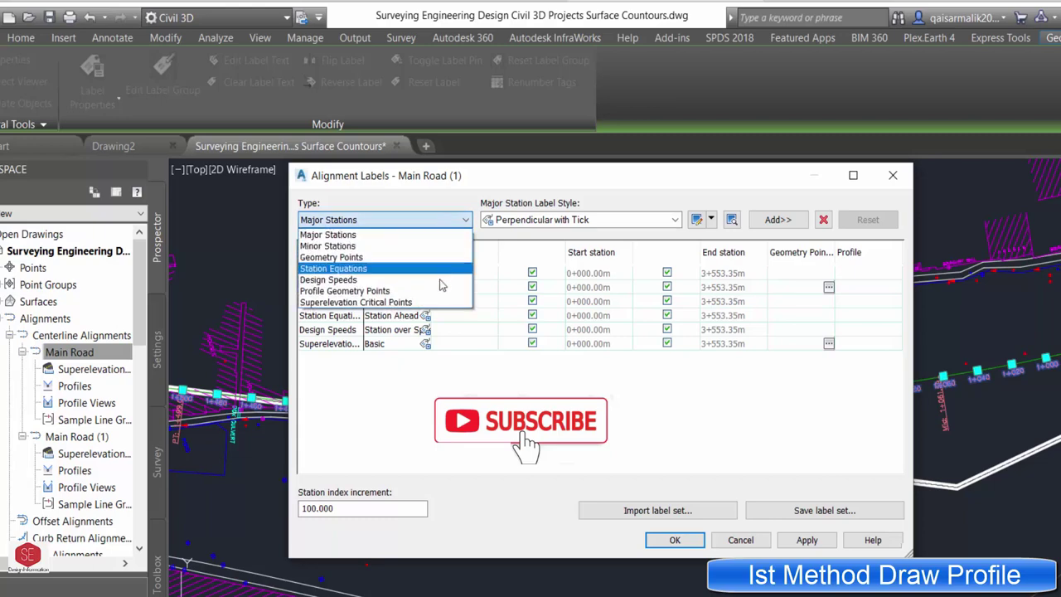
left_click(374, 346)
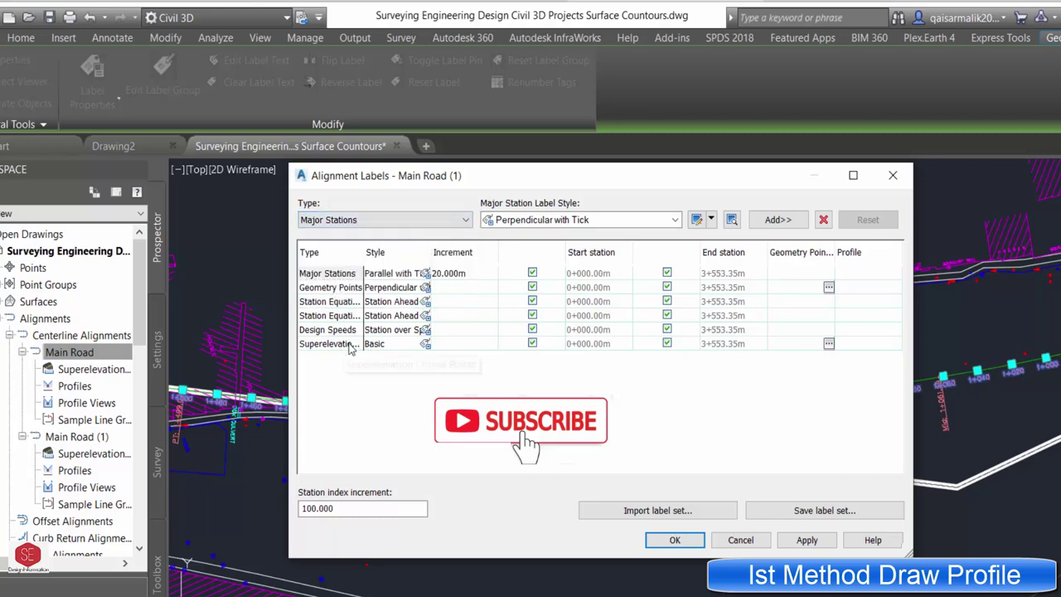
left_click(348, 345)
left_click(823, 221)
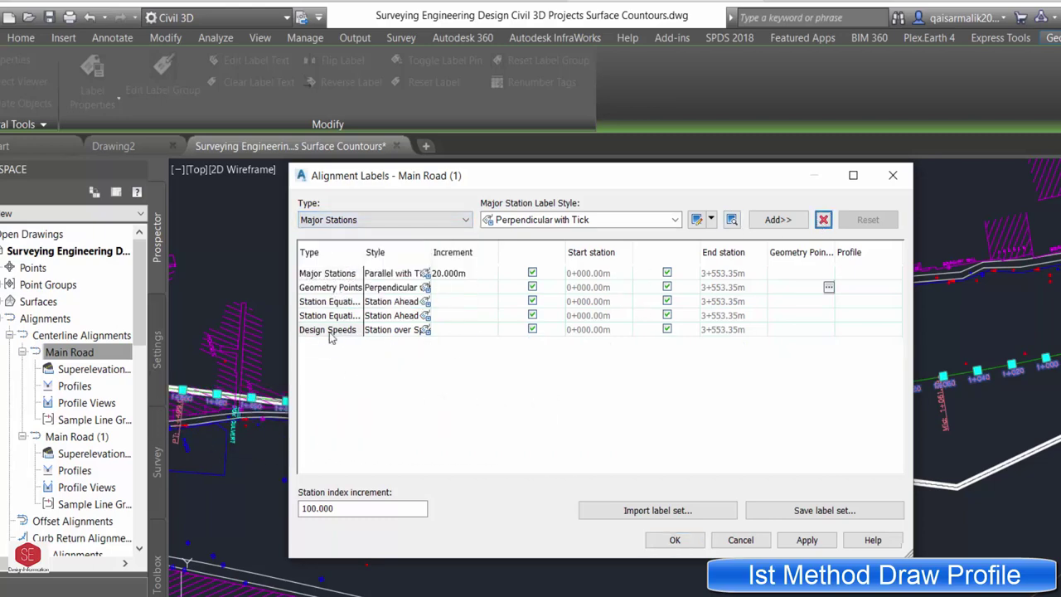
left_click(330, 329)
left_click(823, 220)
Step: Delete both station equation, Geometry Points and Major Stations groups, then apply and close
left_click(343, 316)
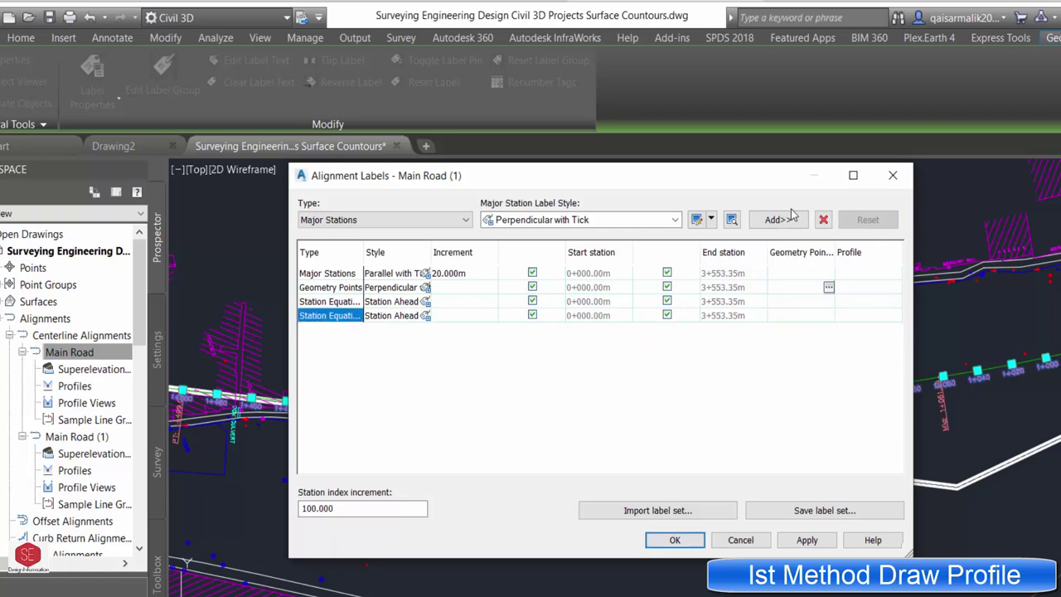
left_click(822, 220)
left_click(355, 302)
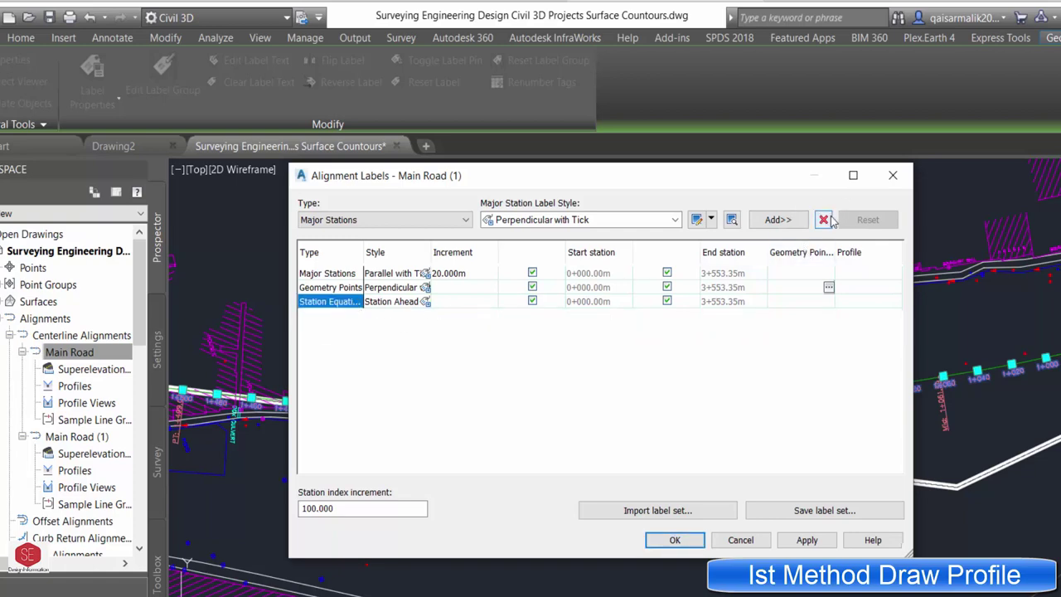
left_click(822, 219)
left_click(345, 290)
left_click(823, 219)
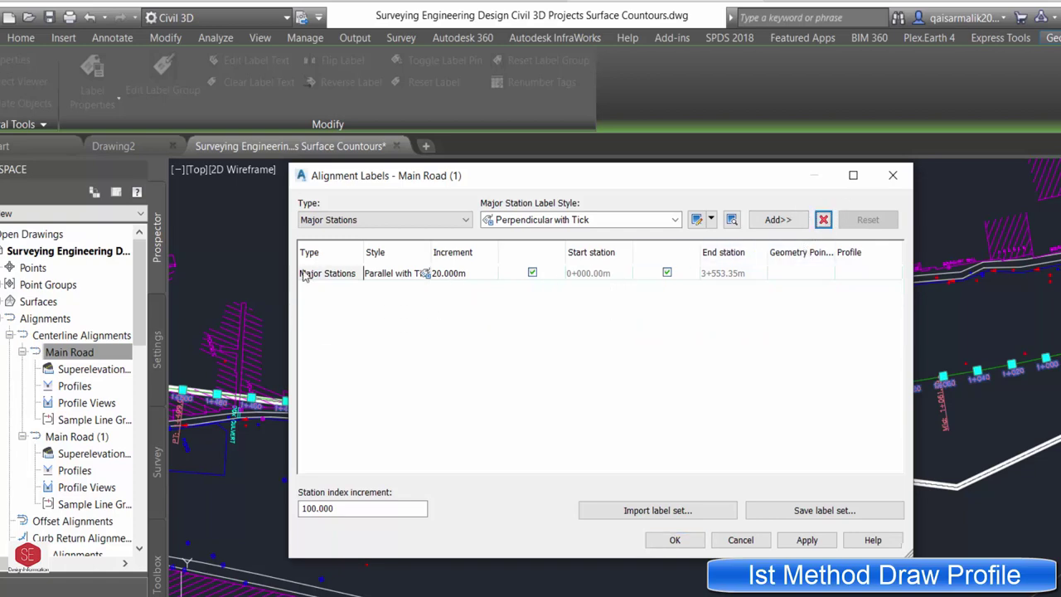
left_click(823, 219)
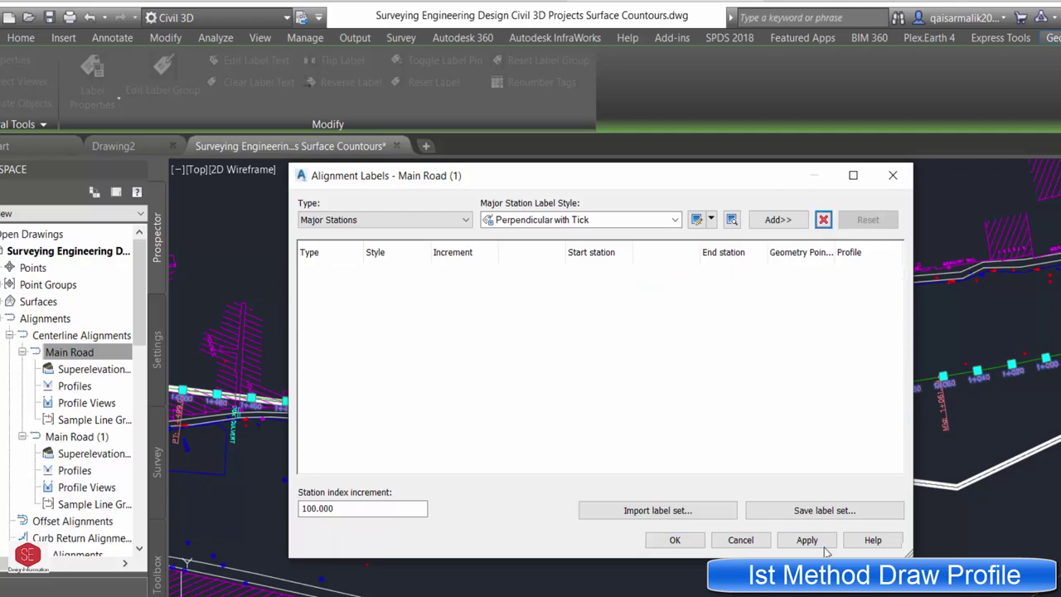
left_click(820, 539)
left_click(672, 539)
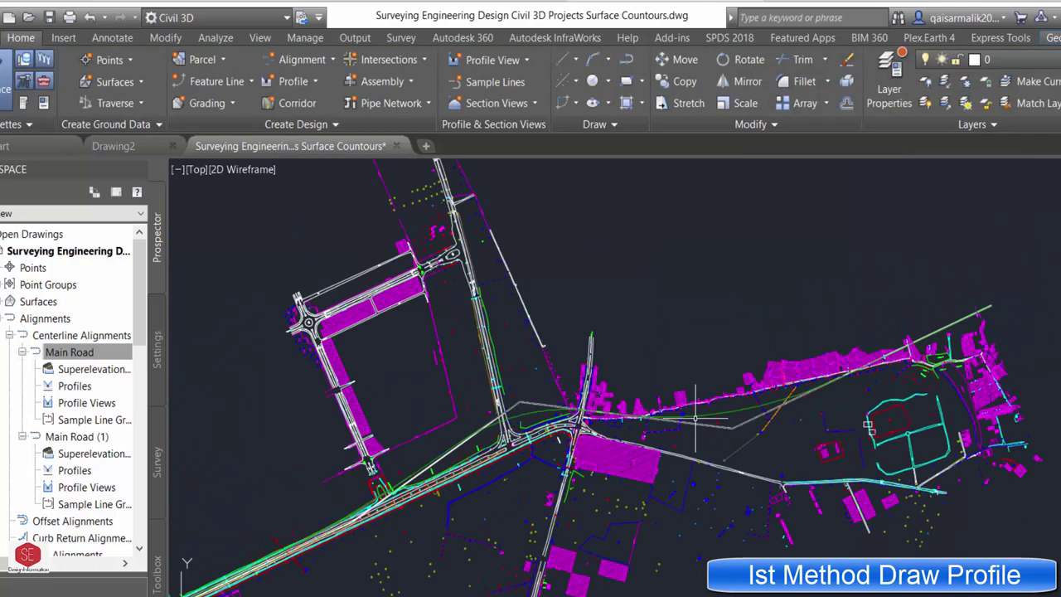
Step: Add a Major Stations label set in Parallel with Tick style and apply it
scroll(966, 307, "up", 3)
scroll(794, 386, "up", 2)
scroll(831, 301, "down", 2)
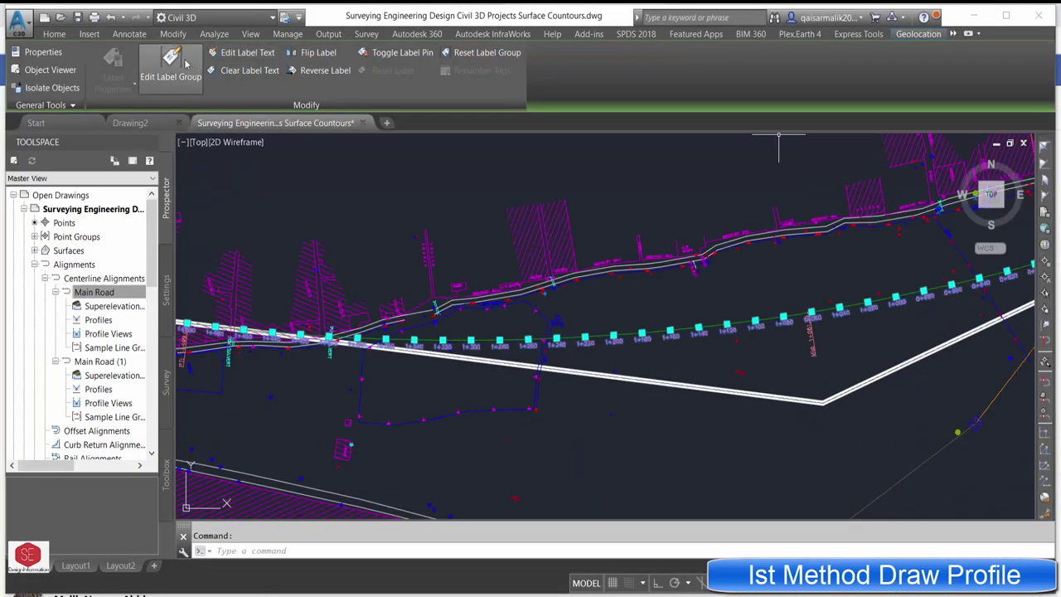
left_click(187, 65)
left_click(166, 115)
left_click(160, 130)
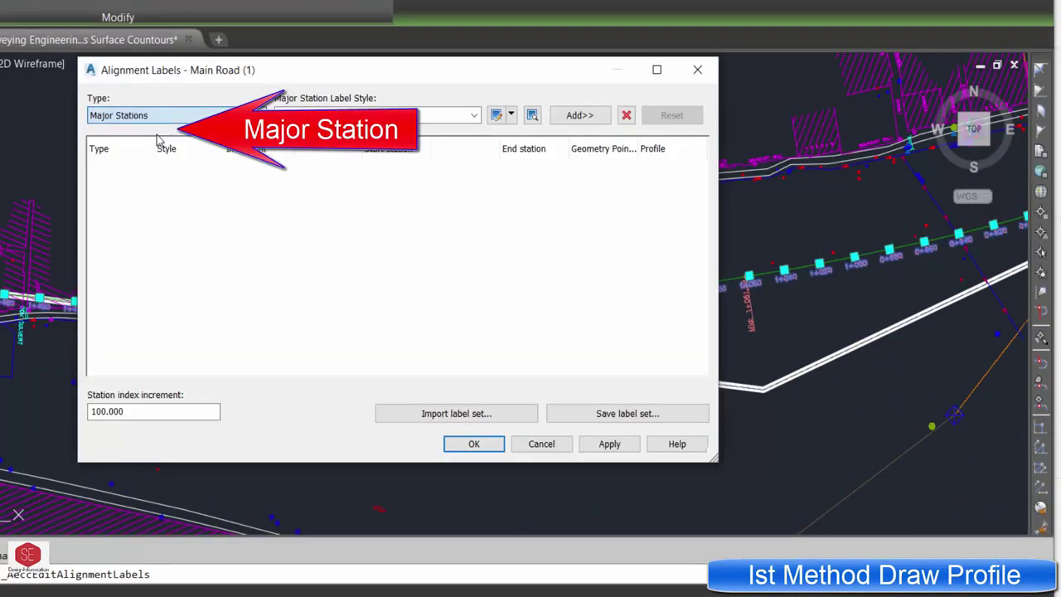
left_click(373, 115)
left_click(373, 134)
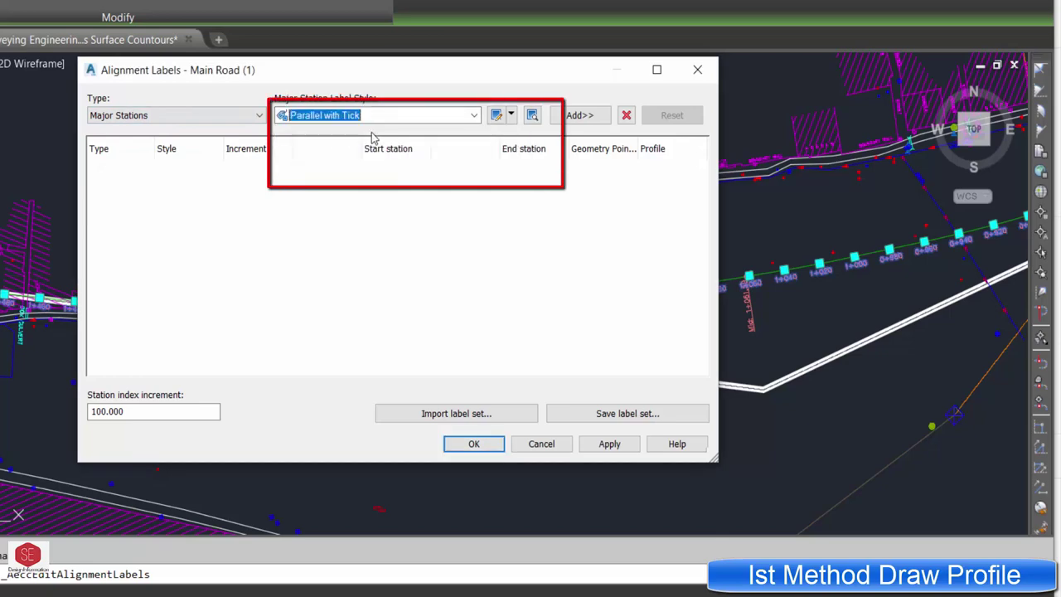
left_click(580, 115)
left_click(614, 450)
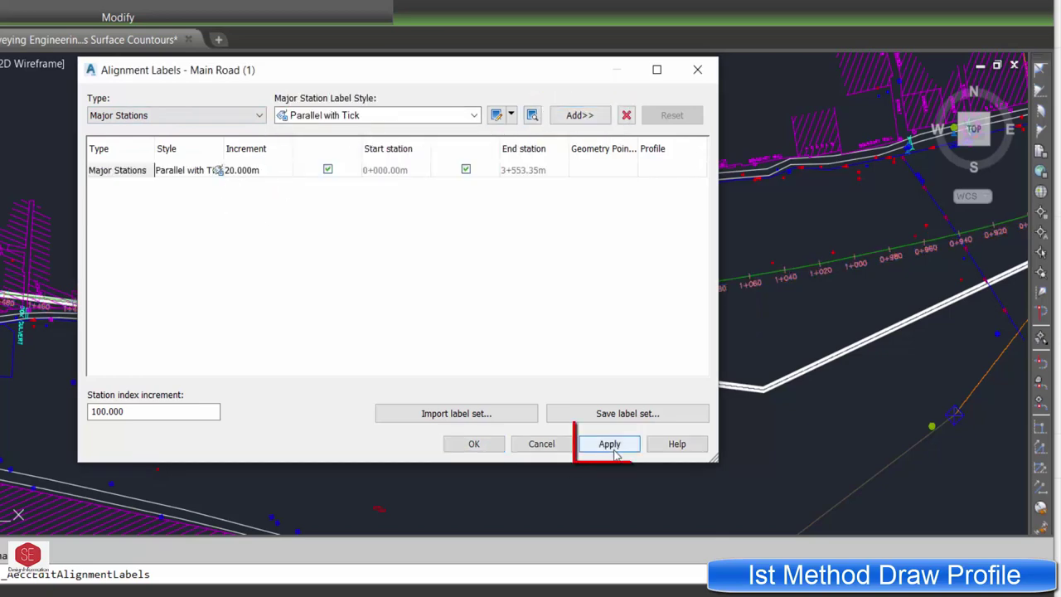
left_click_drag(580, 69, 504, 128)
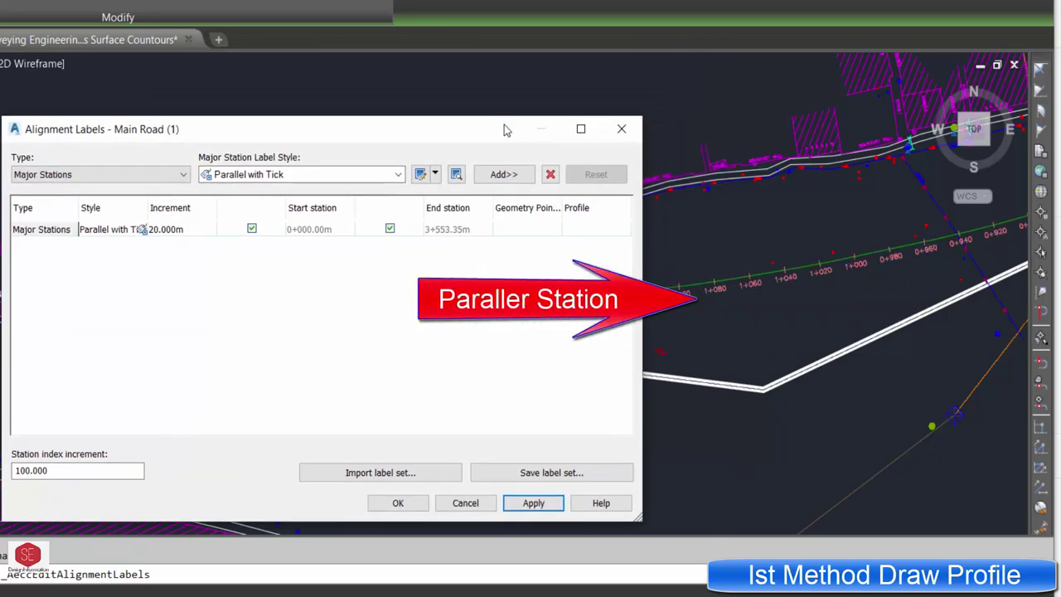
Step: Replace it with Major Stations labels in the Perpendicular with Line style and apply
left_click(122, 234)
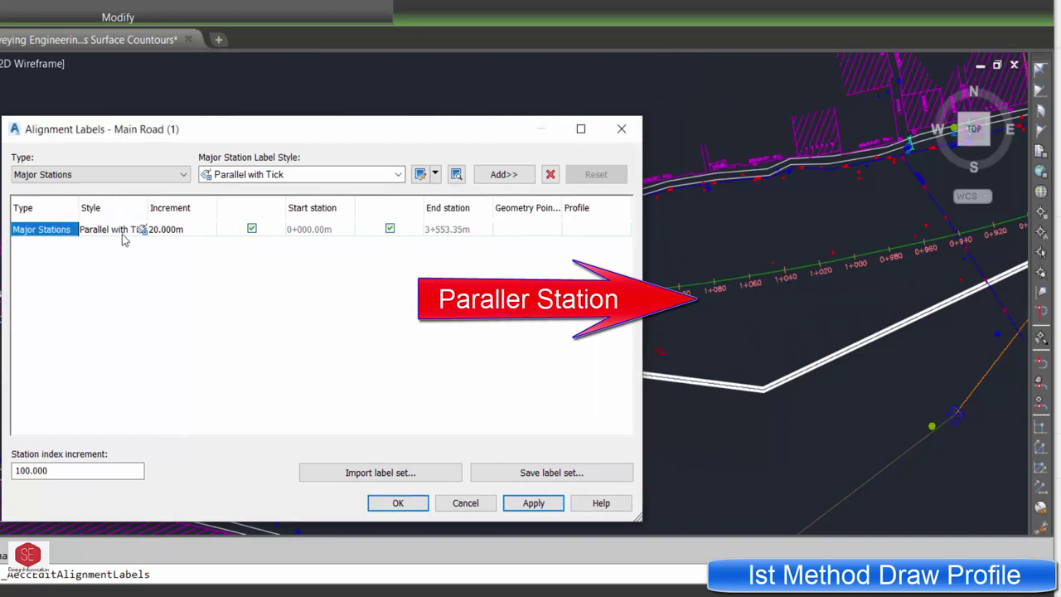
left_click(549, 175)
left_click(125, 174)
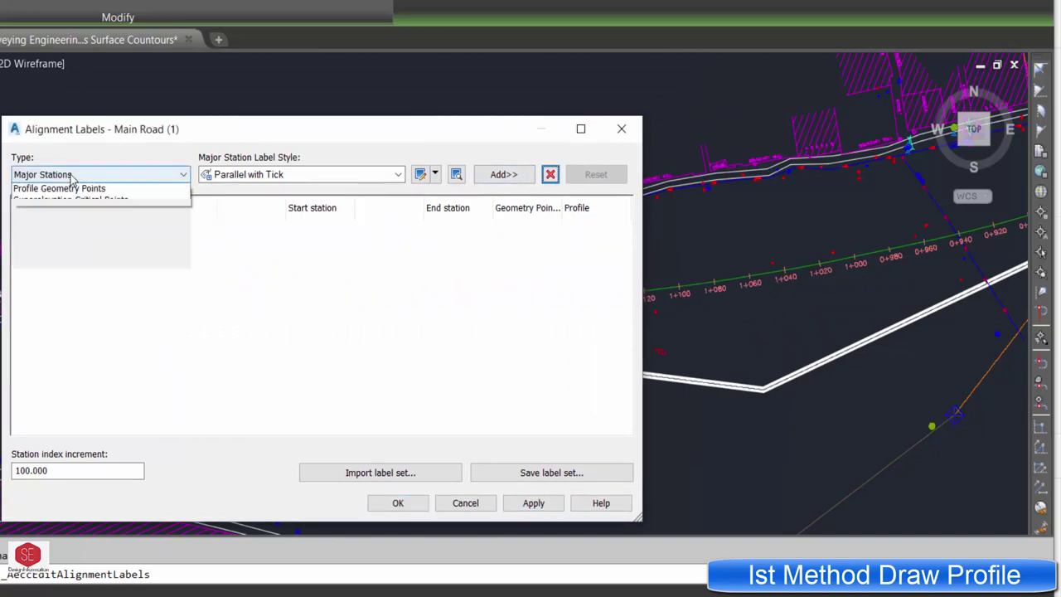
left_click(71, 191)
left_click(307, 176)
left_click(273, 229)
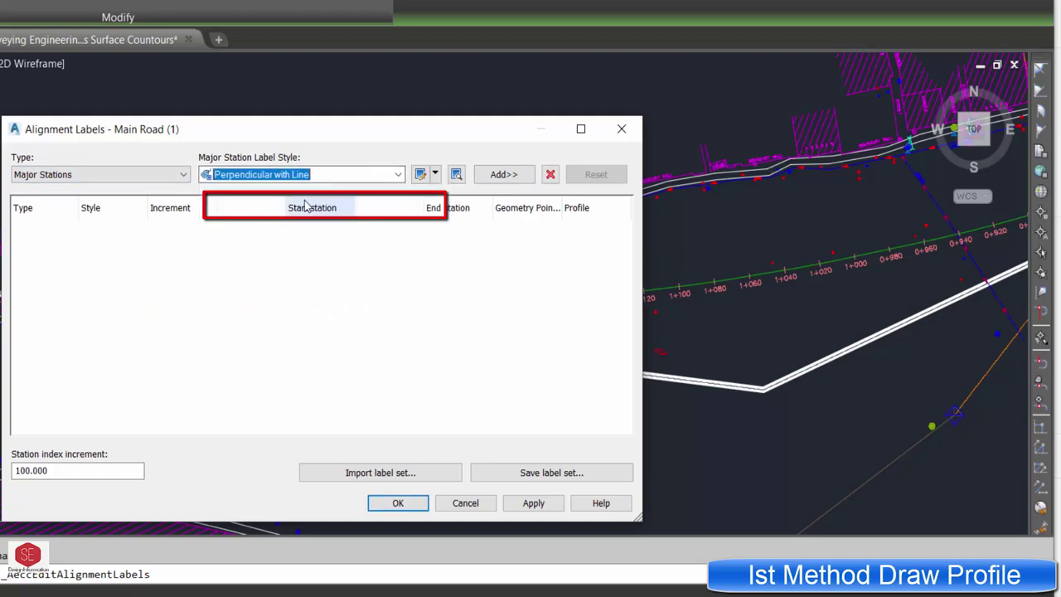
left_click(491, 178)
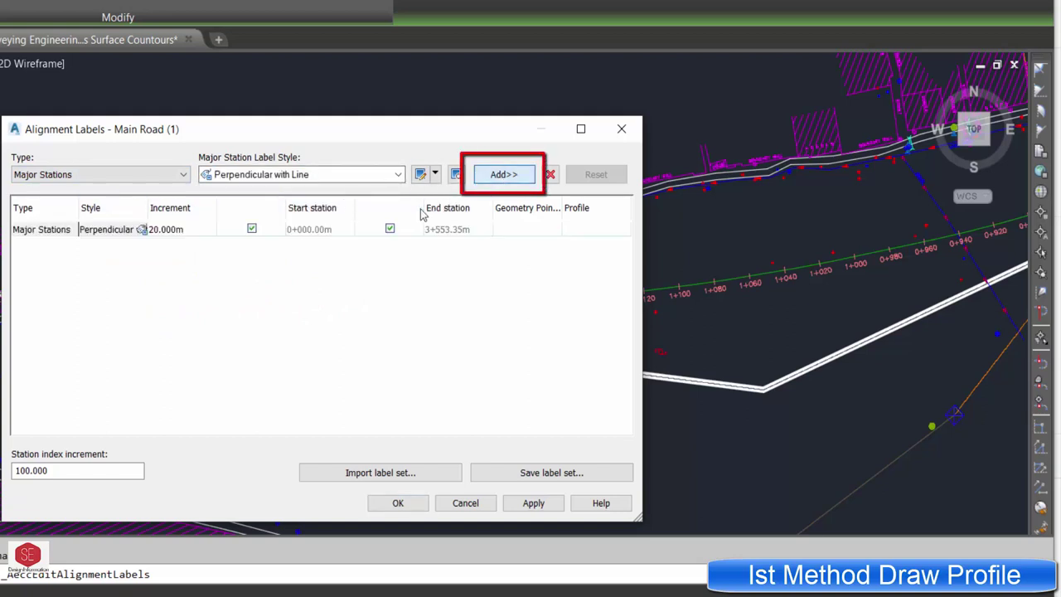
left_click(168, 232)
left_click(533, 502)
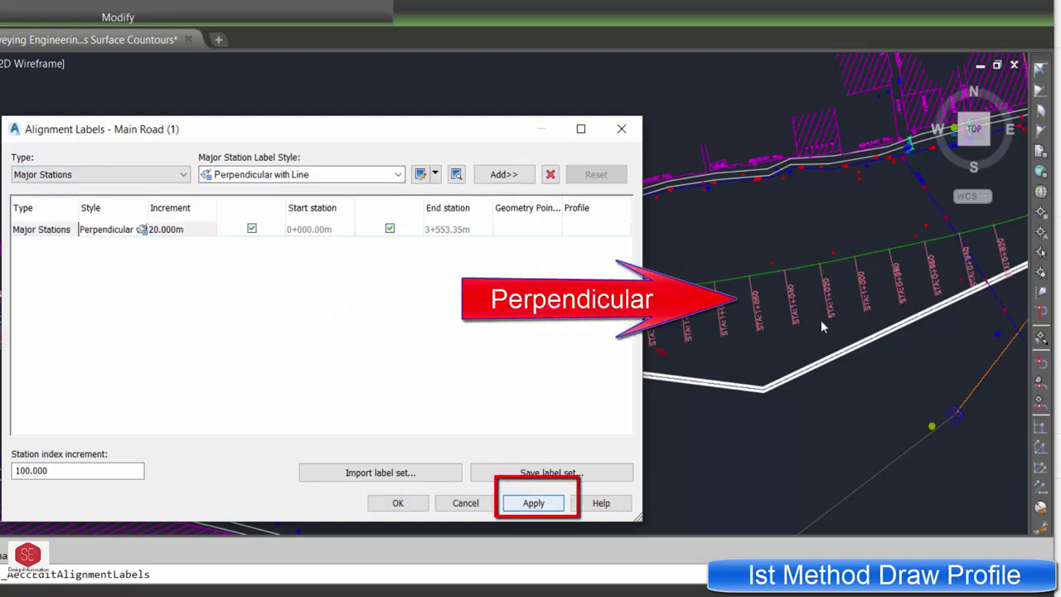
Step: Set the major station increment to 50 m, accept it, and reselect the station labels
left_click(184, 233)
type("50")
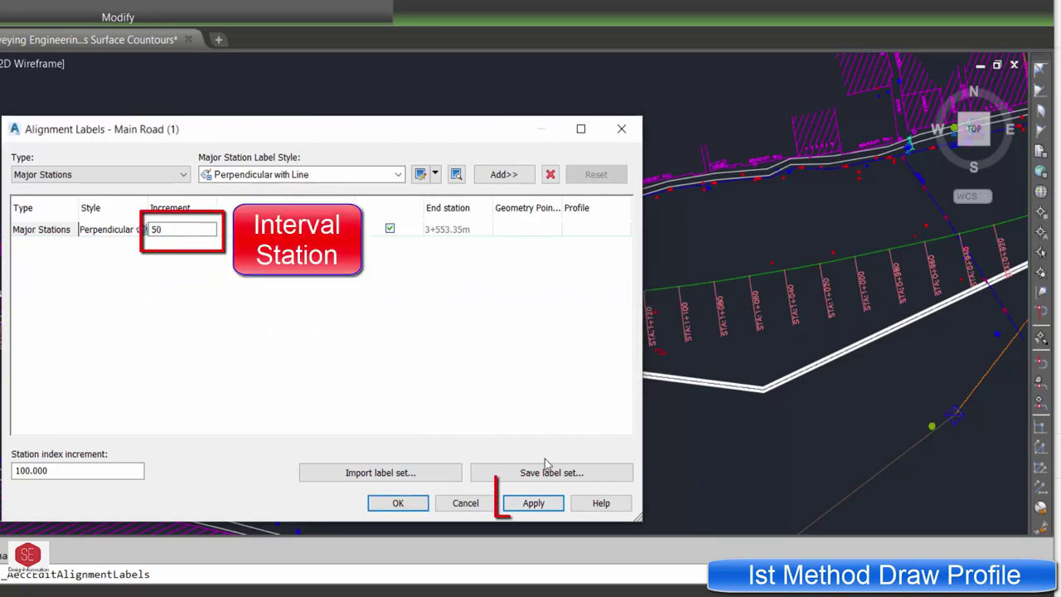
left_click(534, 502)
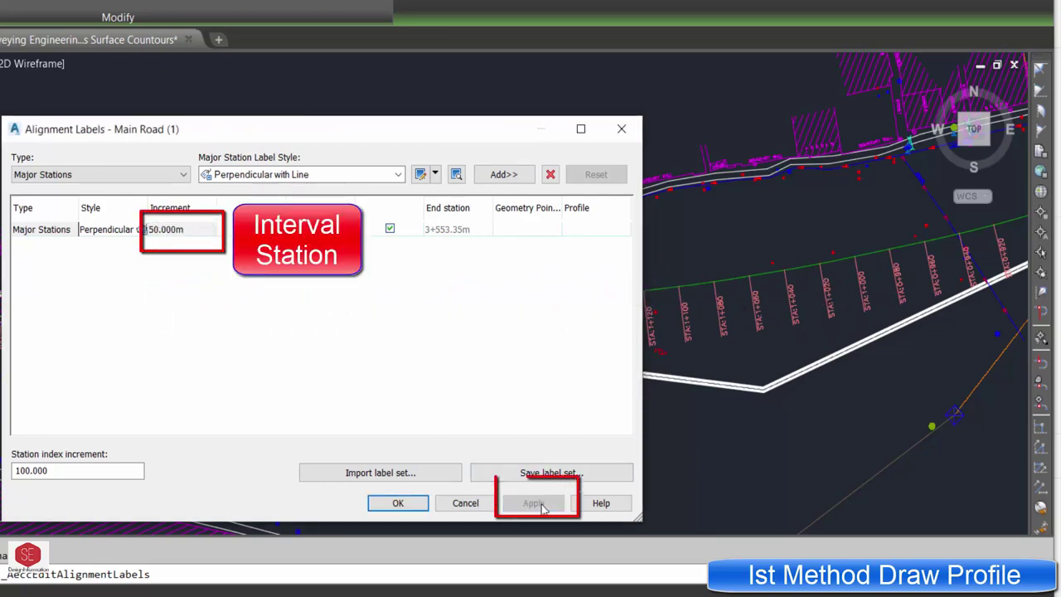
left_click(398, 503)
scroll(608, 307, "up", 5)
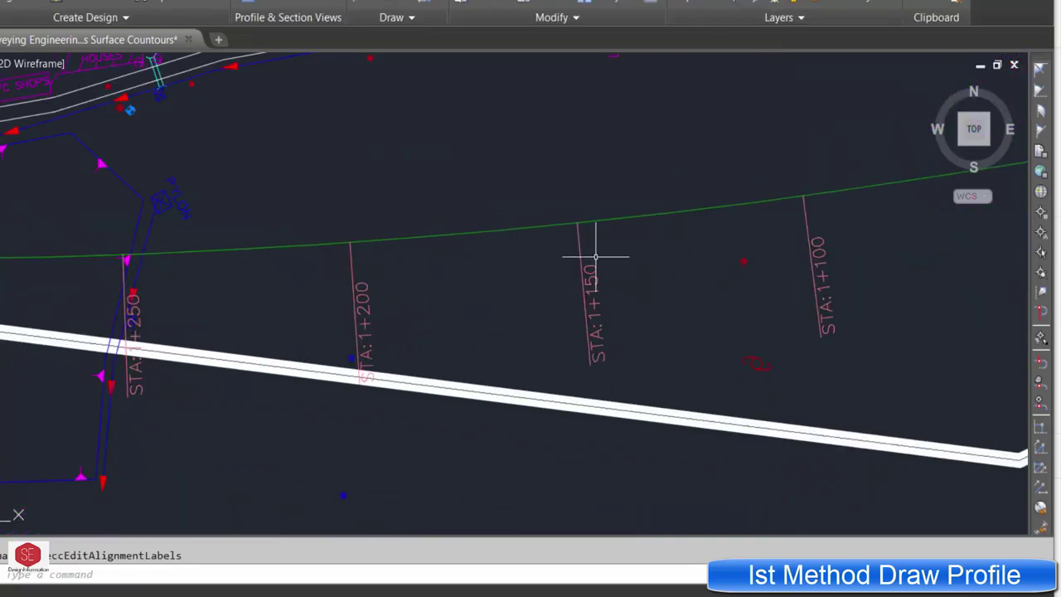
left_click(595, 257)
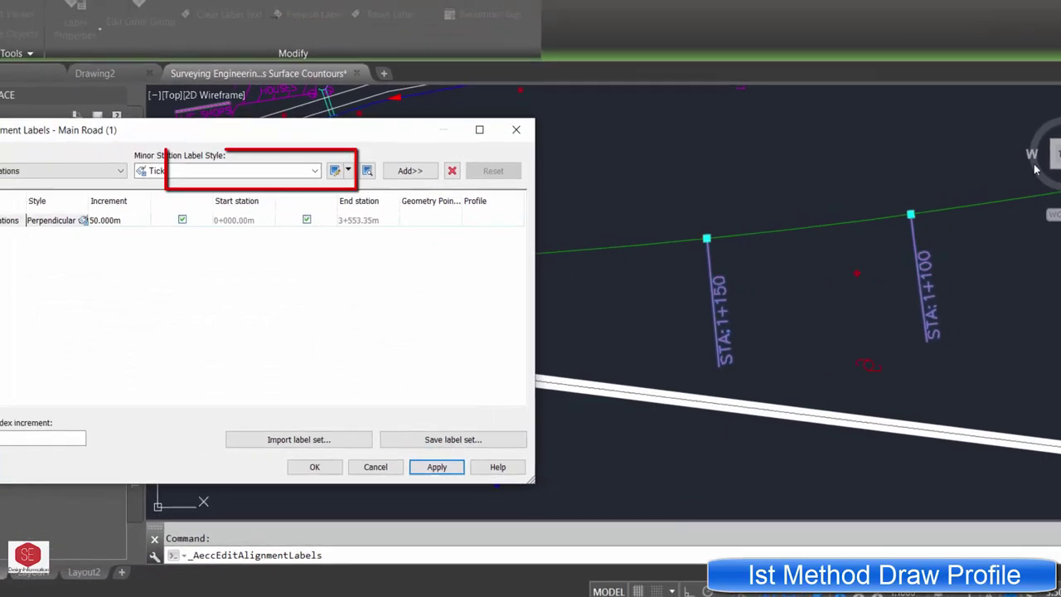
Step: Add Tick minor station labels at a 10 m increment and apply them
left_click(409, 170)
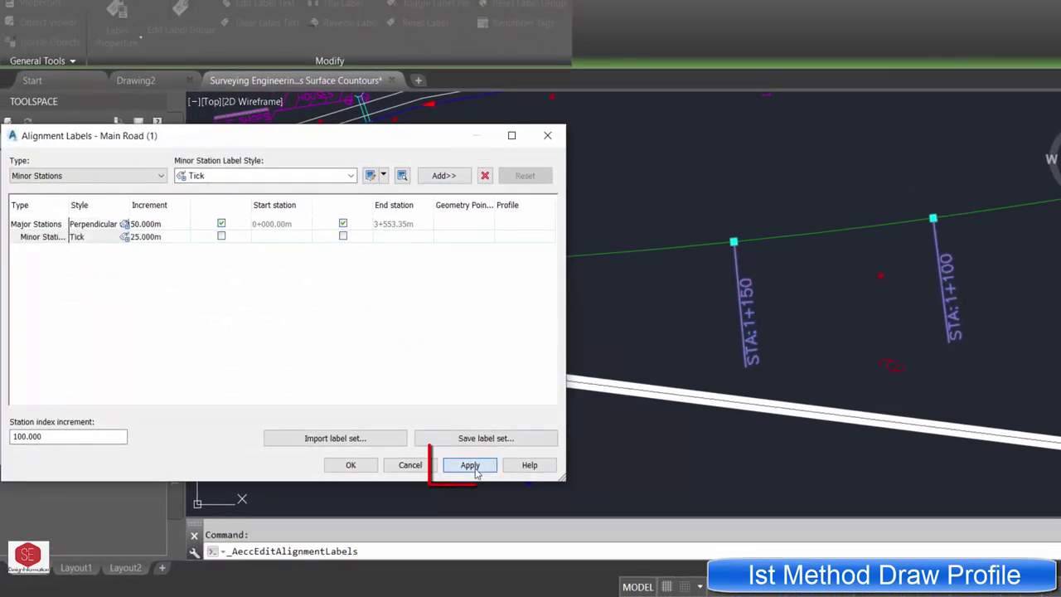
left_click(469, 465)
left_click(177, 238)
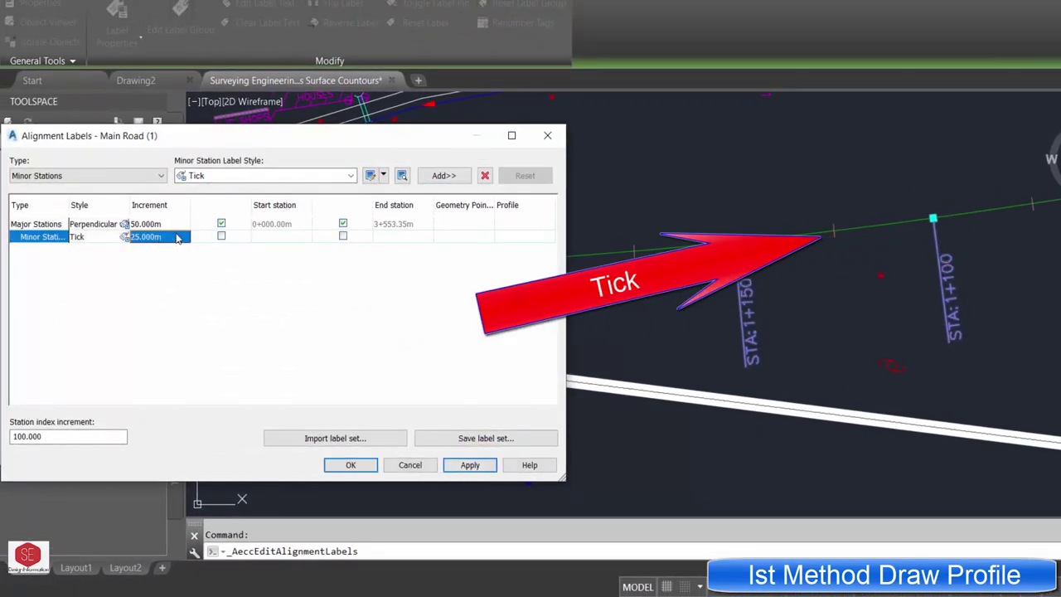
left_click(167, 236)
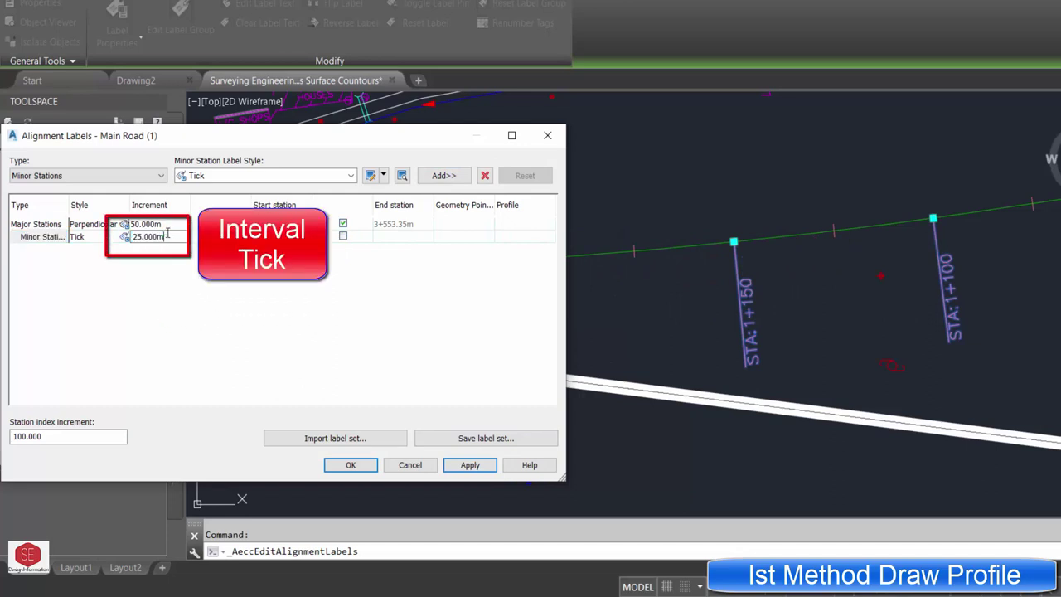
type("10")
left_click(486, 469)
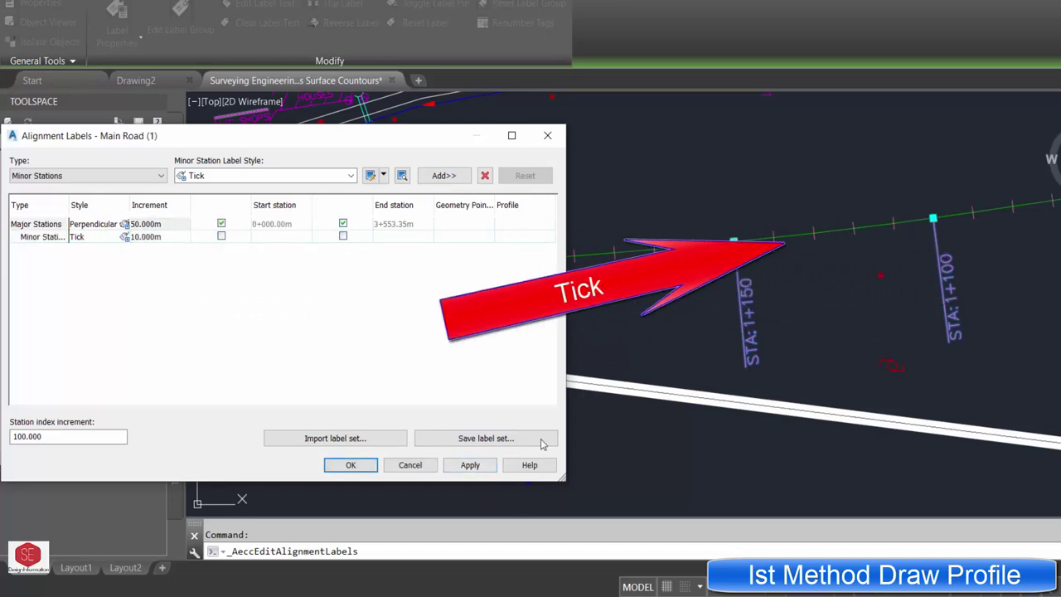
Step: Add perpendicular Geometry Points labels for all listed geometry points and apply them
left_click(149, 173)
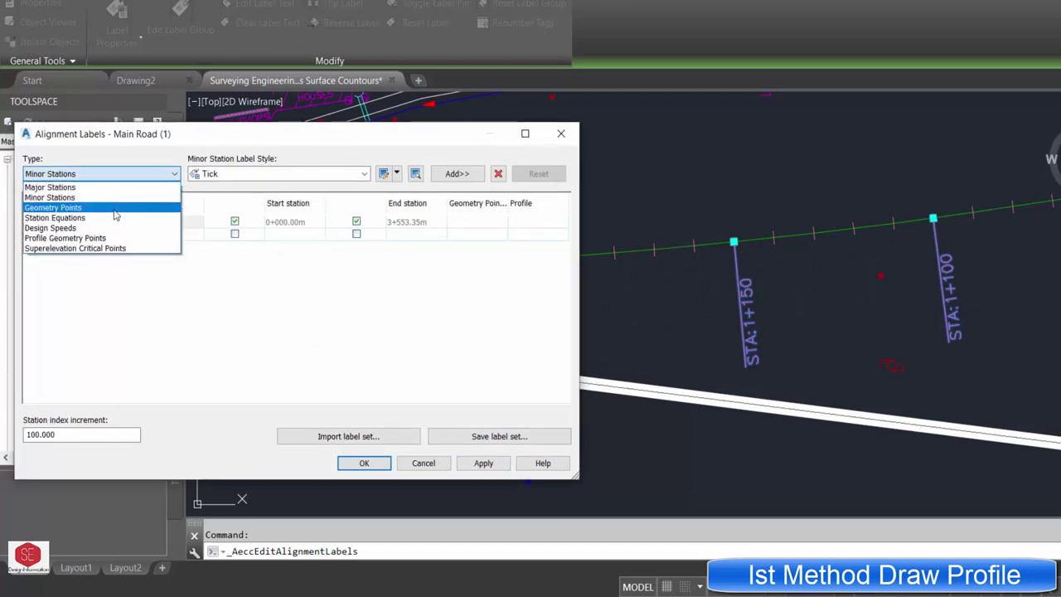
left_click(115, 210)
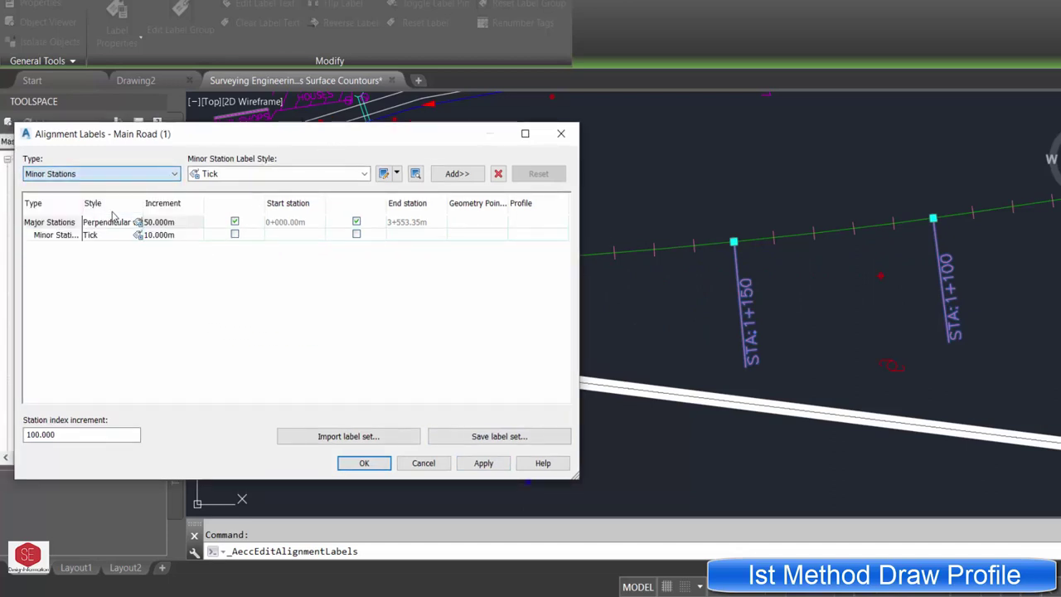
left_click(456, 173)
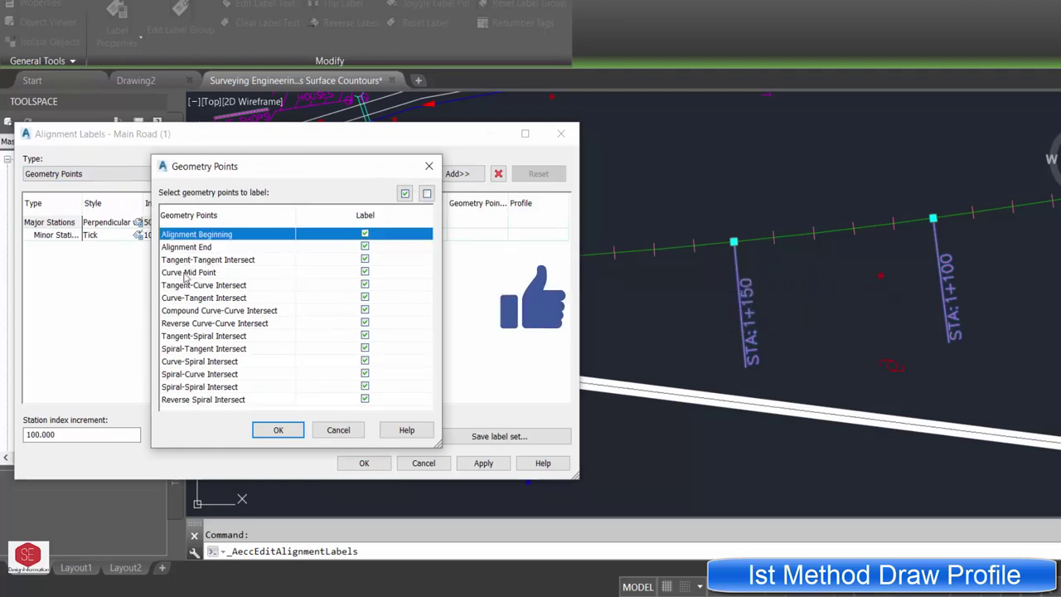
left_click(290, 430)
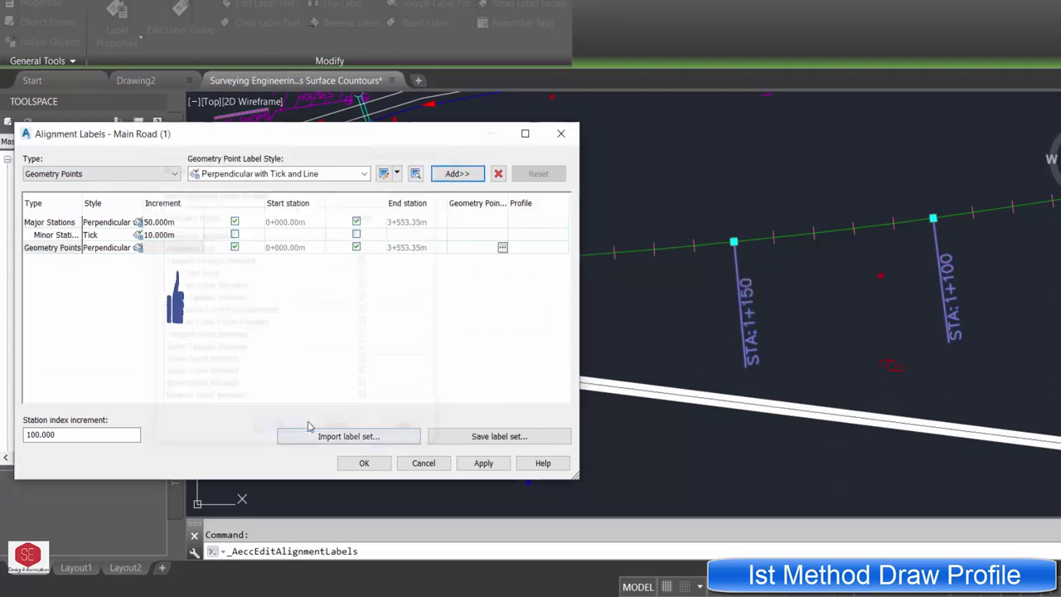
left_click(498, 469)
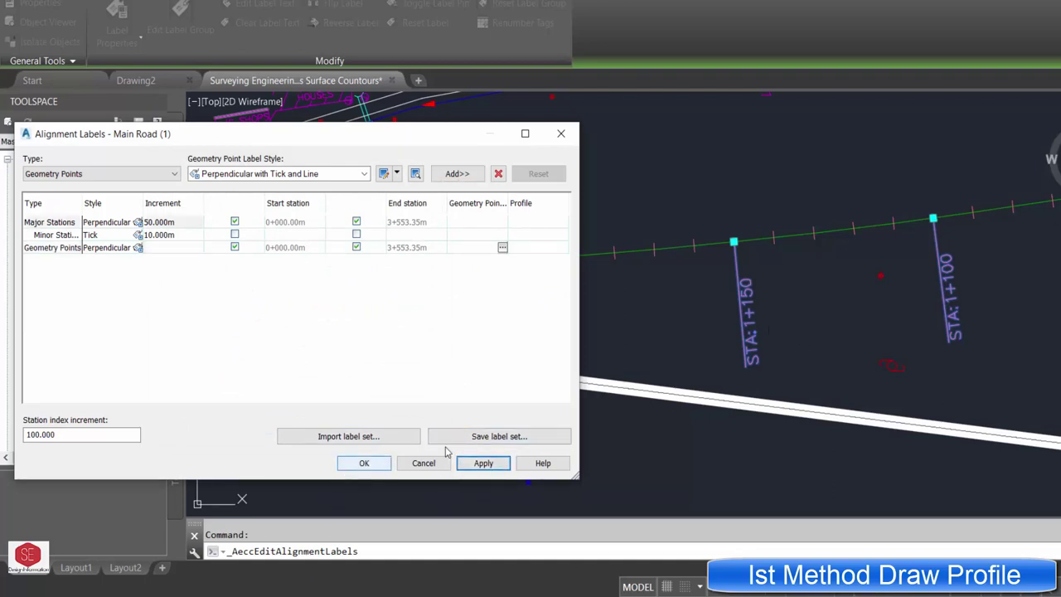
Step: Accept the 50 m major, 10 m minor and geometry point labels, then zoom to review them
left_click(366, 463)
scroll(473, 354, "down", 5)
scroll(471, 349, "down", 2)
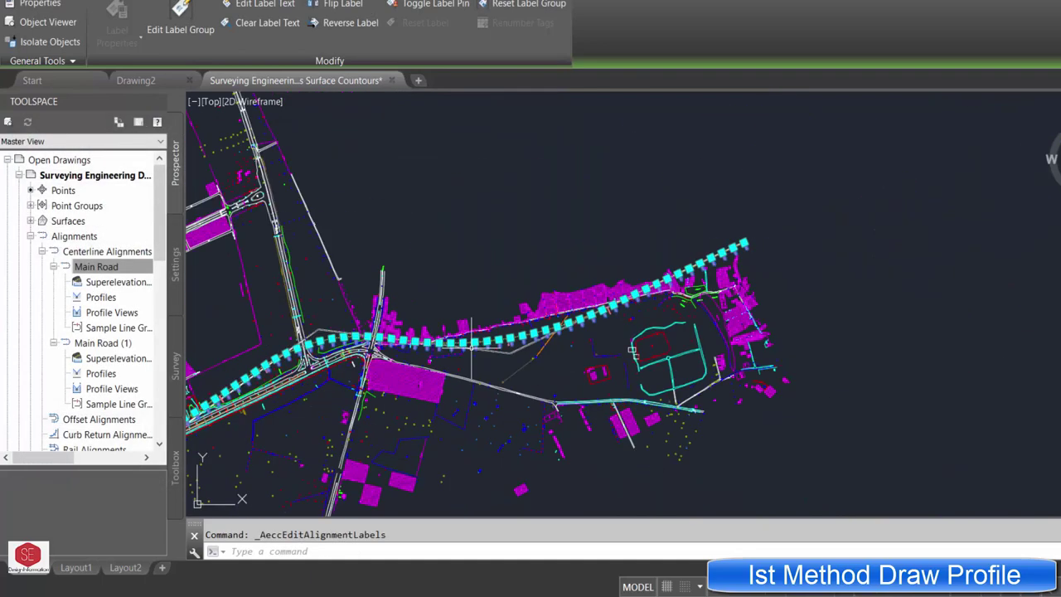
scroll(729, 245, "up", 3)
scroll(828, 207, "up", 2)
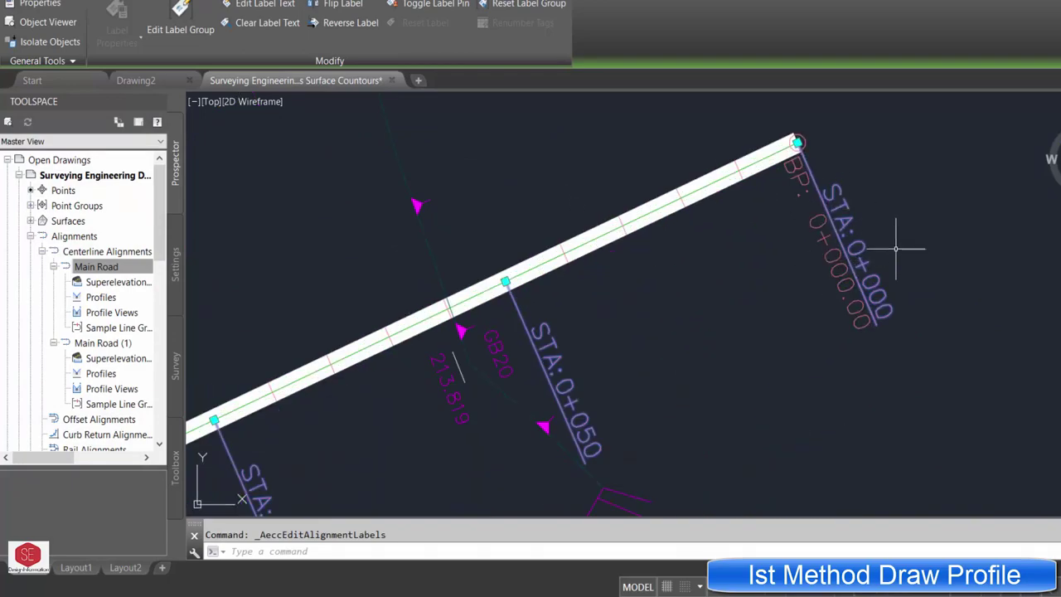
scroll(817, 298, "down", 1)
scroll(445, 312, "up", 5)
scroll(741, 279, "down", 6)
scroll(704, 282, "down", 3)
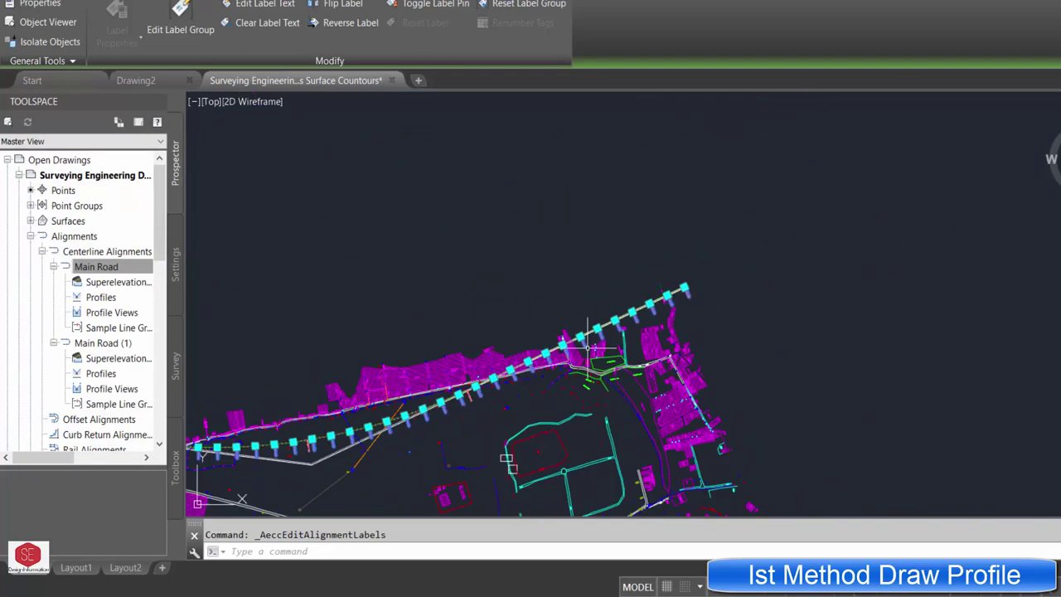
scroll(673, 288, "down", 3)
scroll(439, 404, "up", 5)
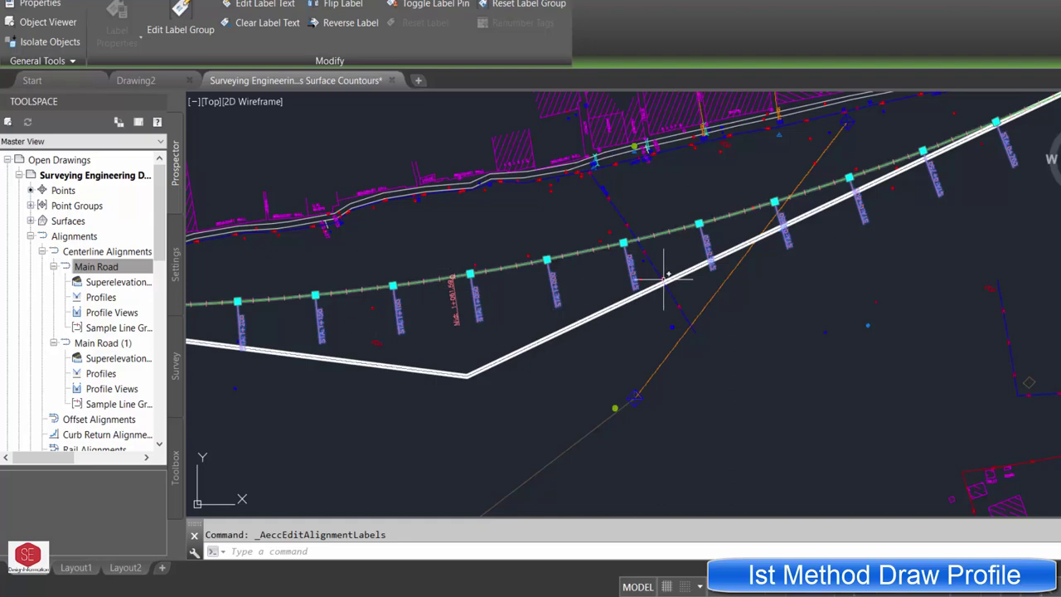
scroll(670, 260, "down", 3)
scroll(689, 258, "down", 2)
scroll(688, 259, "down", 2)
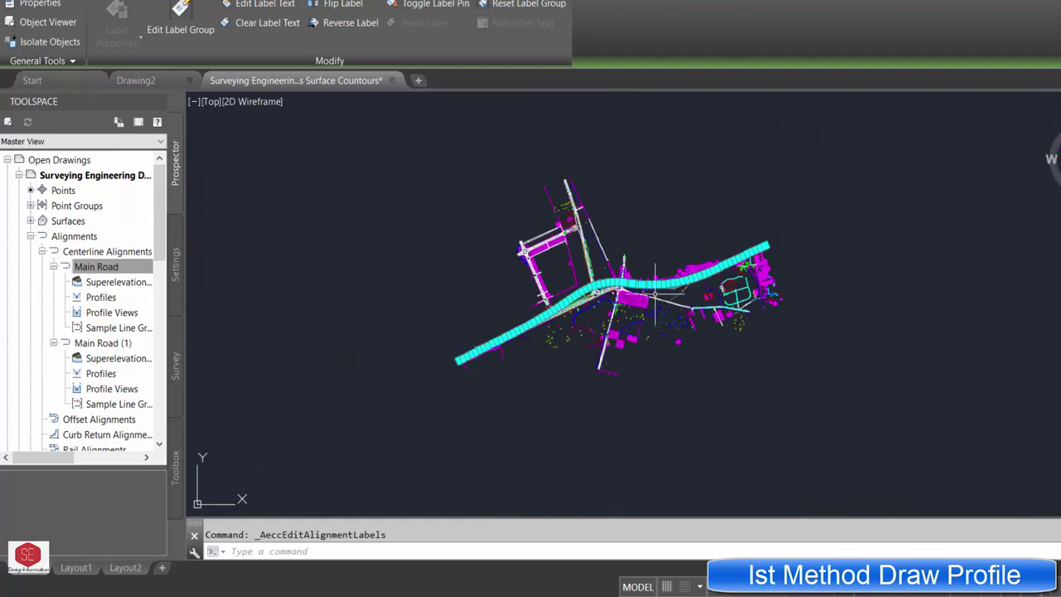
scroll(587, 288, "up", 5)
scroll(338, 381, "down", 2)
scroll(339, 381, "down", 2)
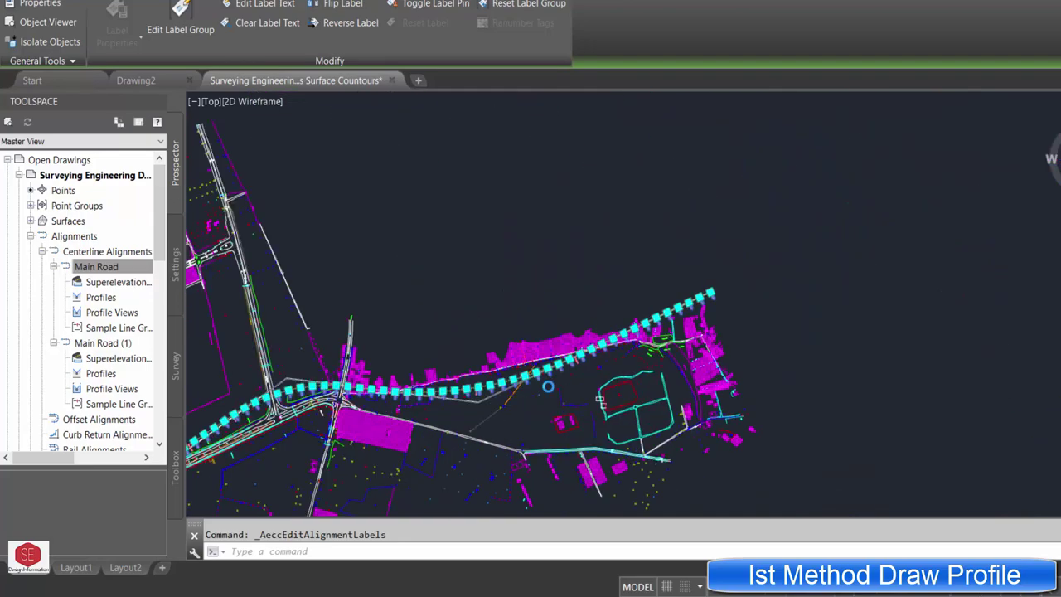
scroll(389, 414, "up", 5)
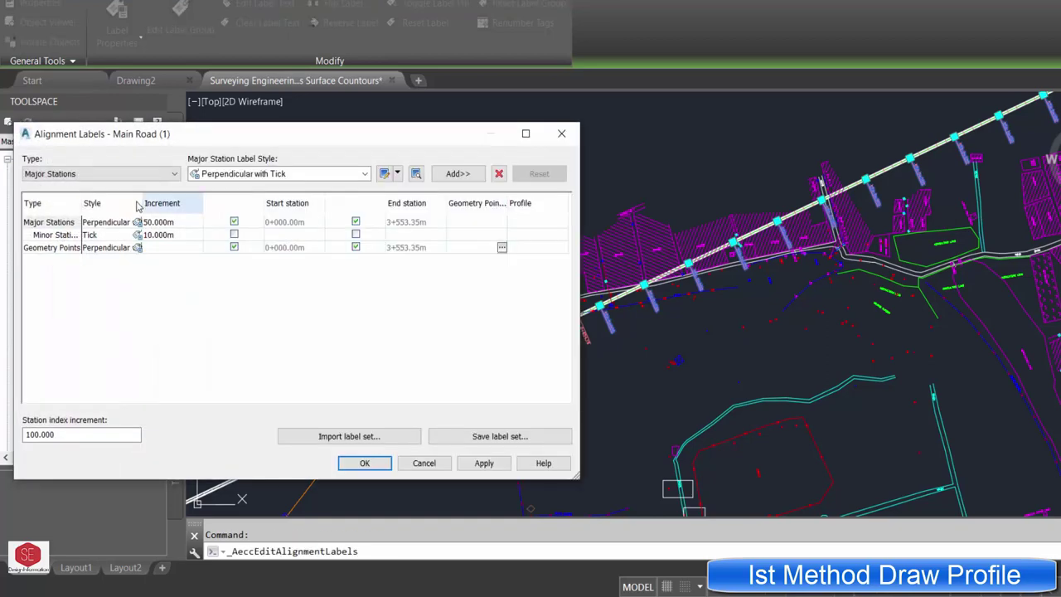
Step: Add Station Equations and Design Speeds label sets to Main Road (1), apply and close
left_click(77, 174)
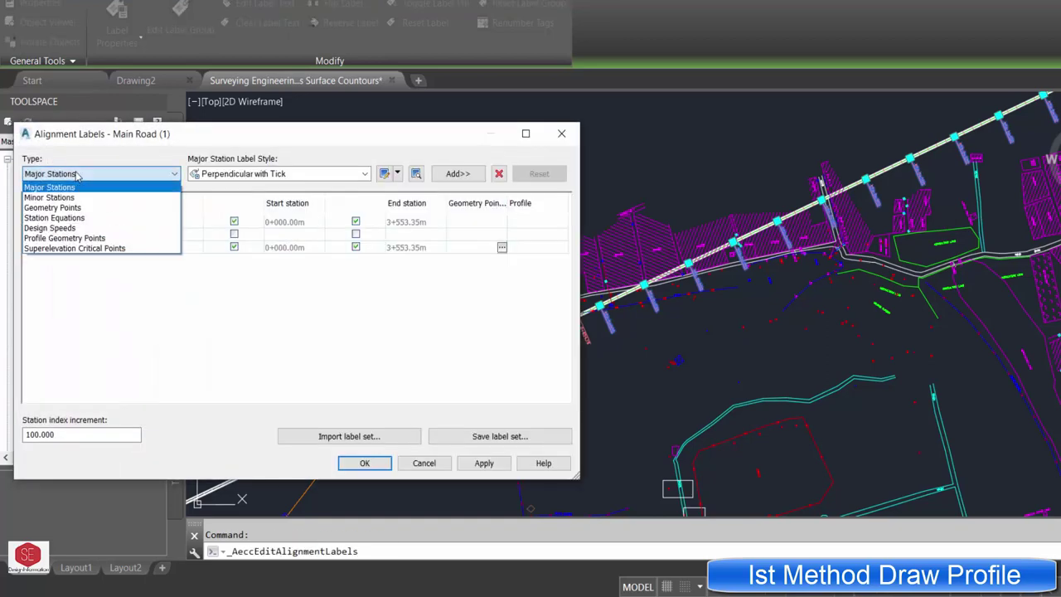
left_click(76, 218)
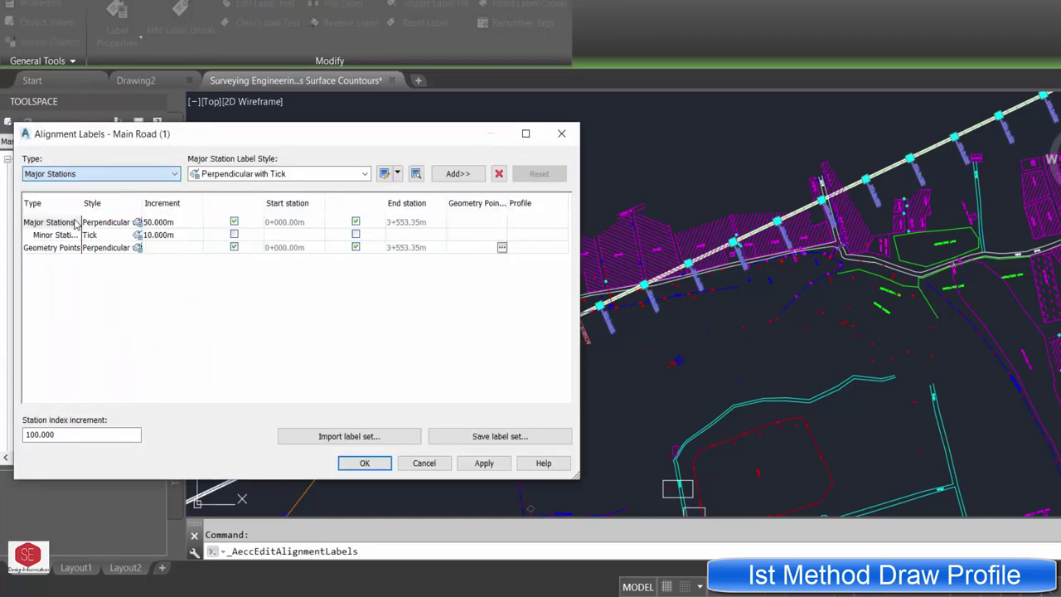
left_click(455, 174)
left_click(61, 174)
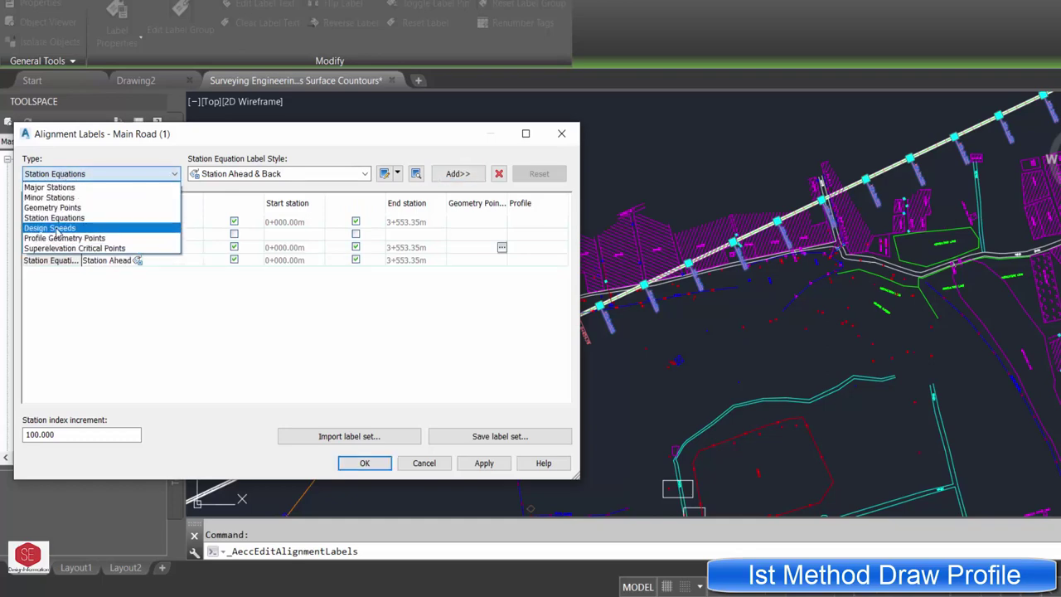
left_click(56, 229)
left_click(456, 174)
left_click(477, 463)
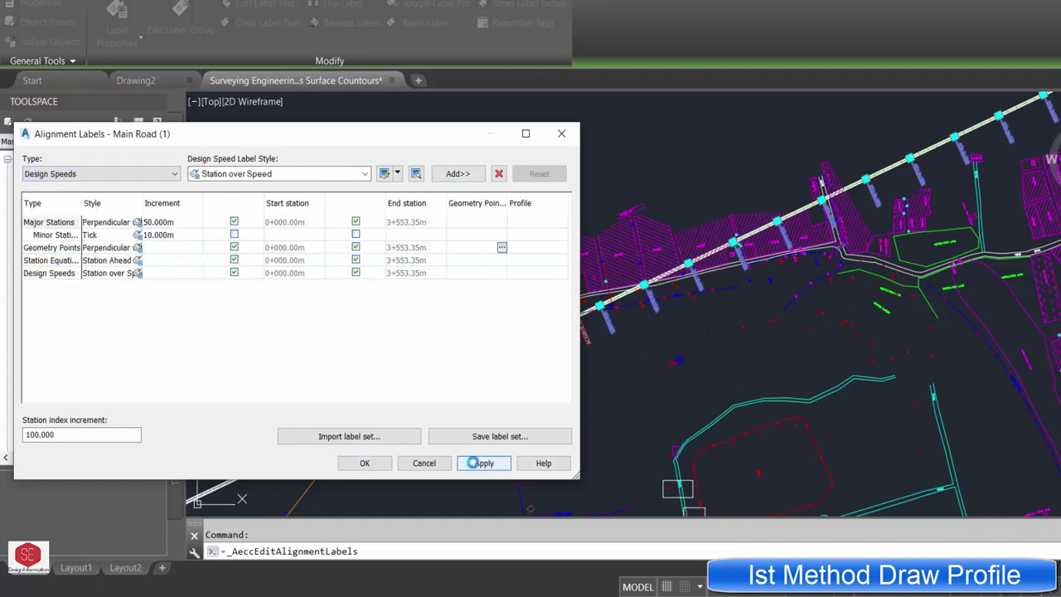
left_click(365, 462)
Step: Zoom to check the 100 km/h design speed label, then review the label group settings
scroll(574, 313, "down", 2)
scroll(573, 312, "up", 5)
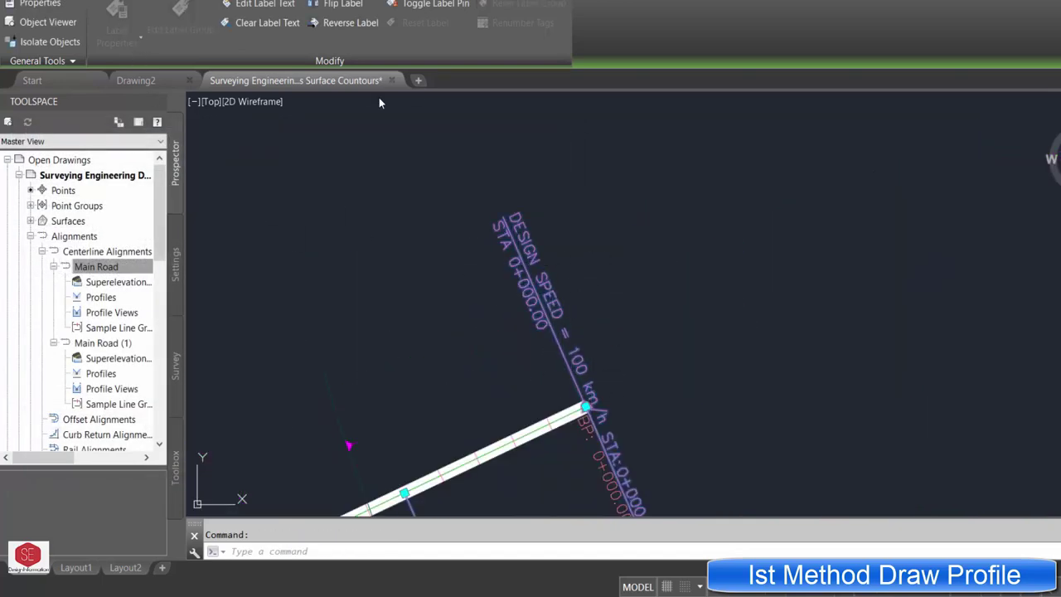
scroll(653, 299, "down", 3)
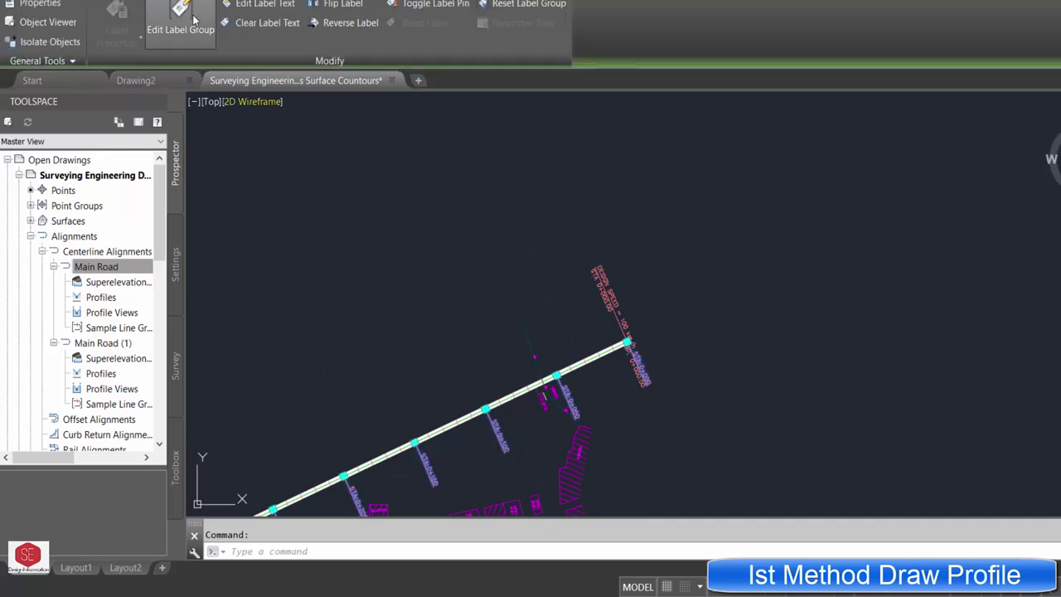
left_click(188, 18)
left_click(116, 174)
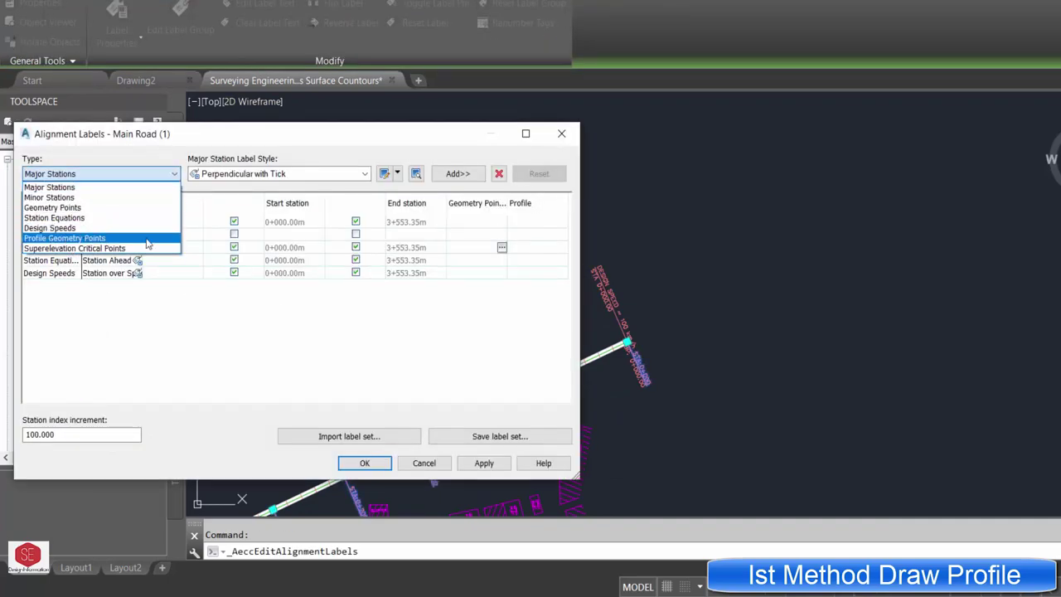
left_click(262, 199)
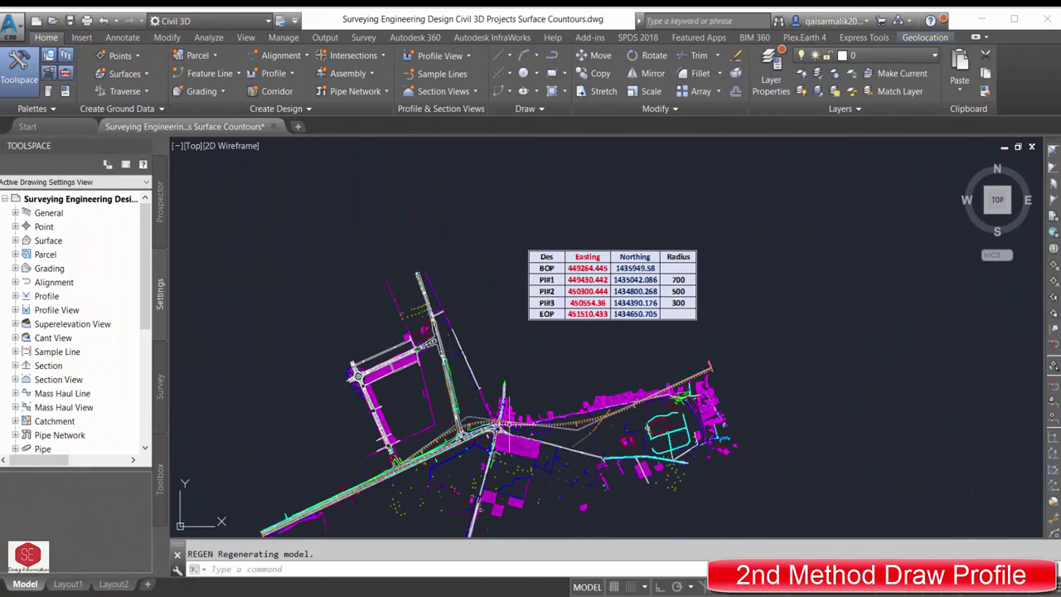
Step: Zoom in and out around the BOP-to-EOP coordinate table beside the site
scroll(578, 256, "up", 2)
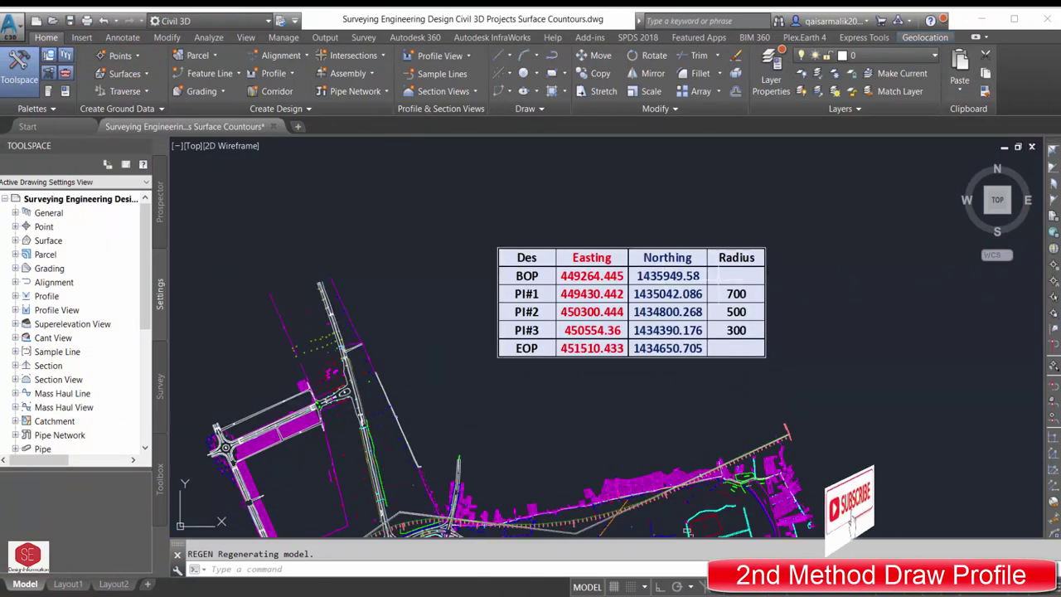
scroll(353, 229, "down", 2)
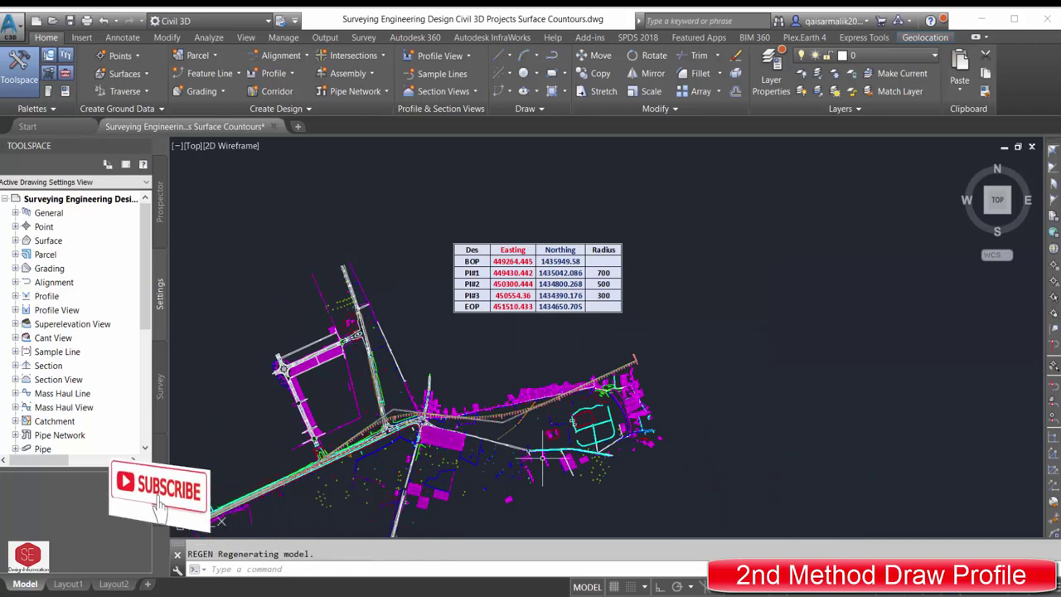
scroll(280, 229, "up", 2)
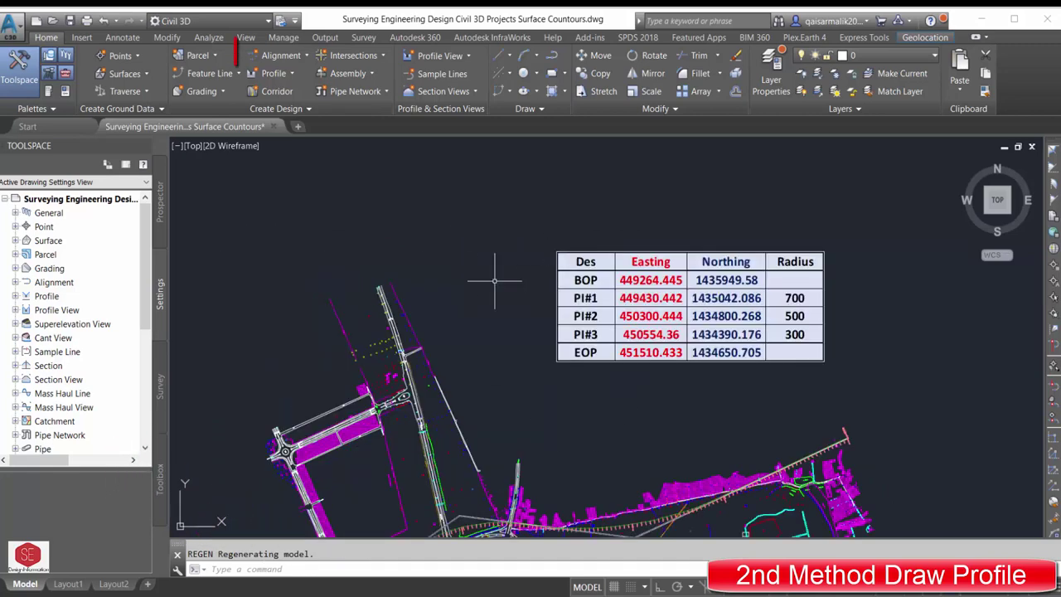
scroll(494, 280, "down", 2)
Step: Create alignment 'Roads .2' at 80 km/h with criteria-based design using the 4 Lane table
left_click(281, 56)
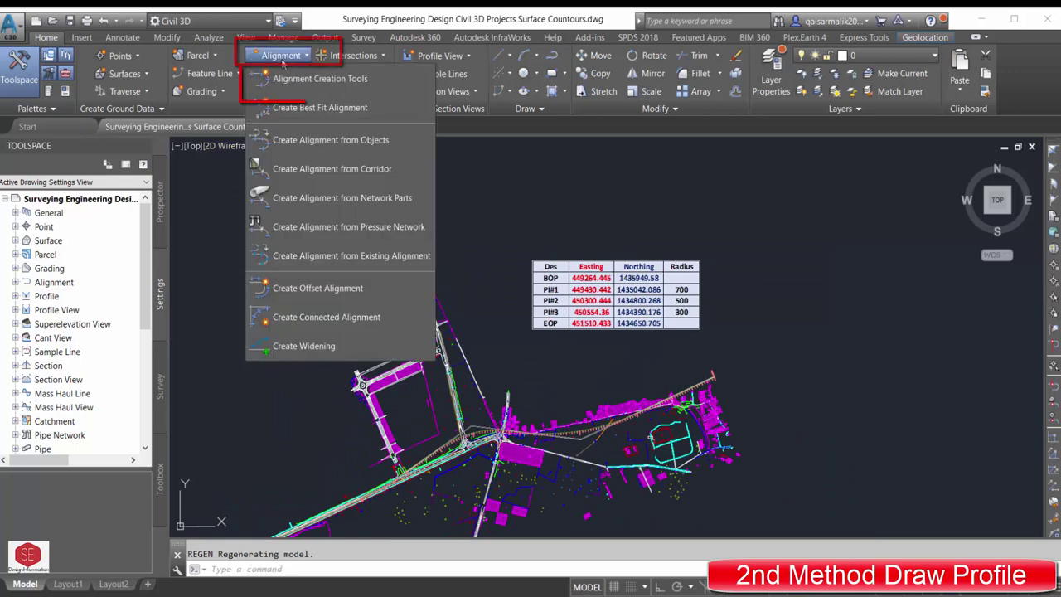
left_click(320, 79)
type("Main Road")
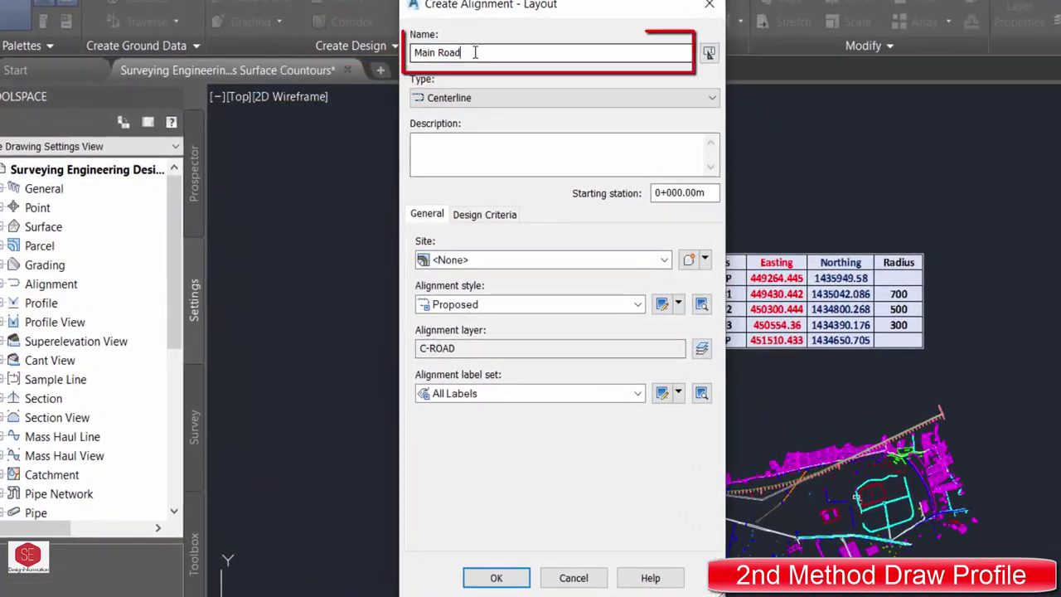
key("ctrl+a")
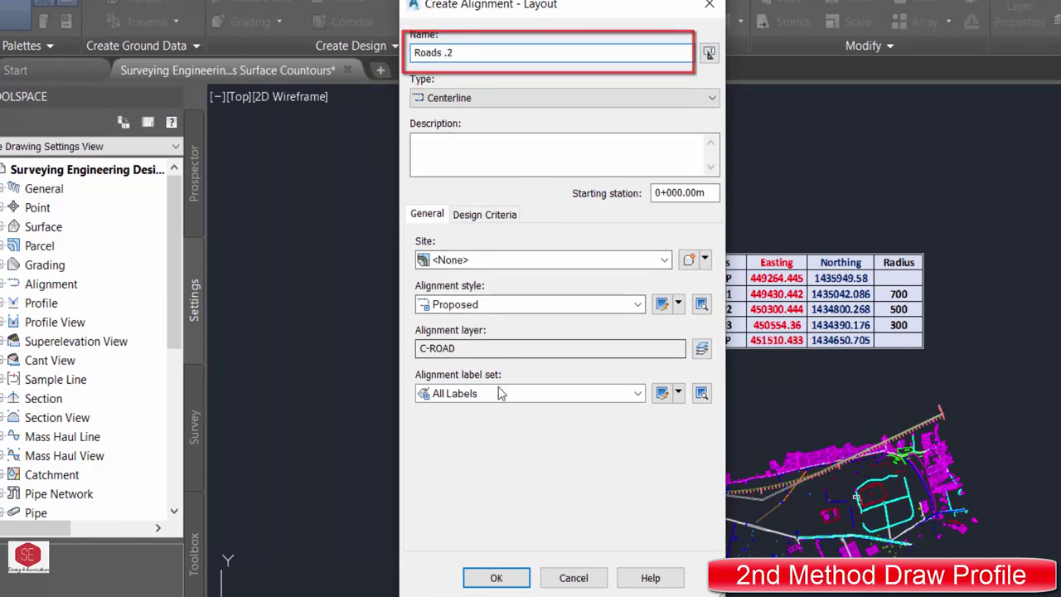
left_click(480, 215)
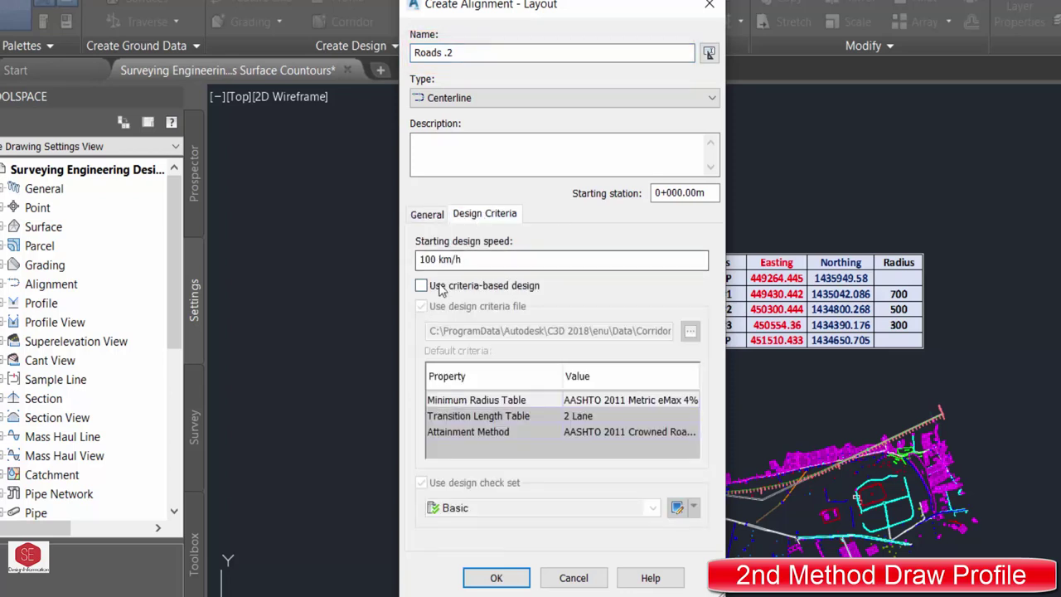
left_click_drag(432, 260, 394, 269)
type("8")
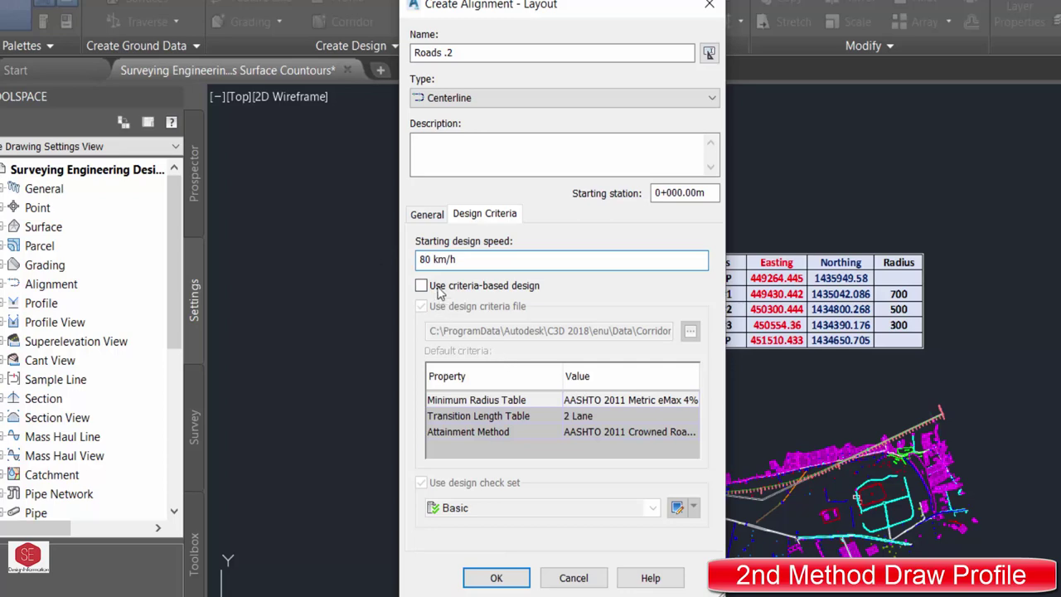
left_click(421, 286)
left_click(591, 417)
left_click(593, 417)
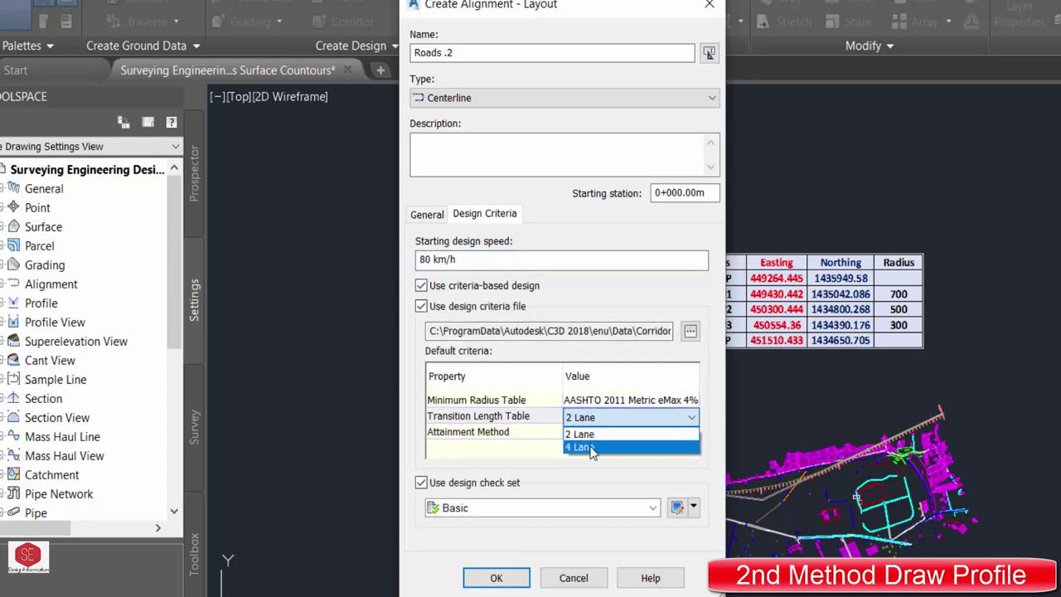
left_click(593, 434)
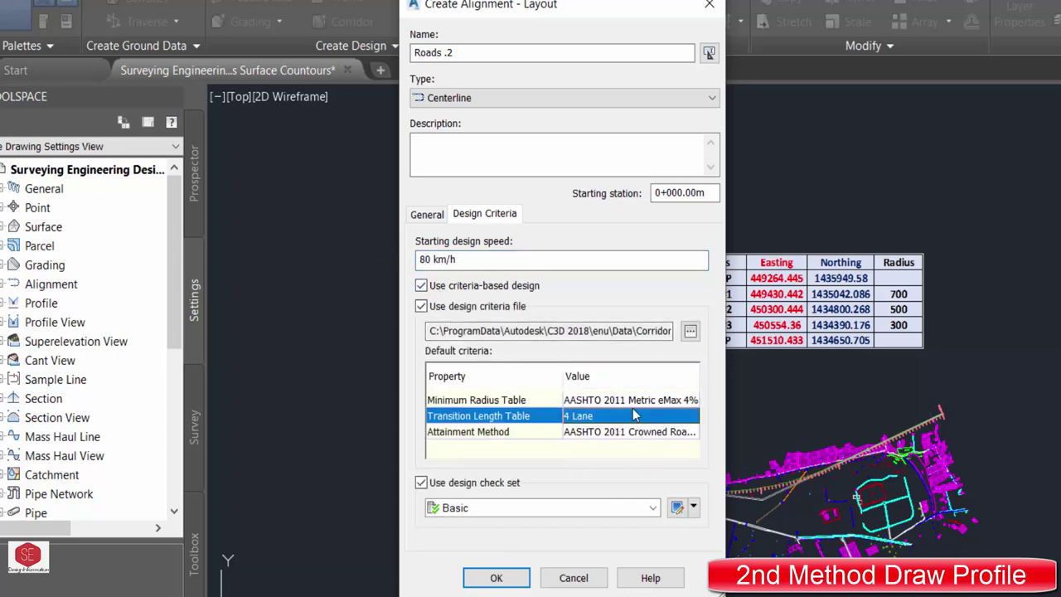
left_click(495, 578)
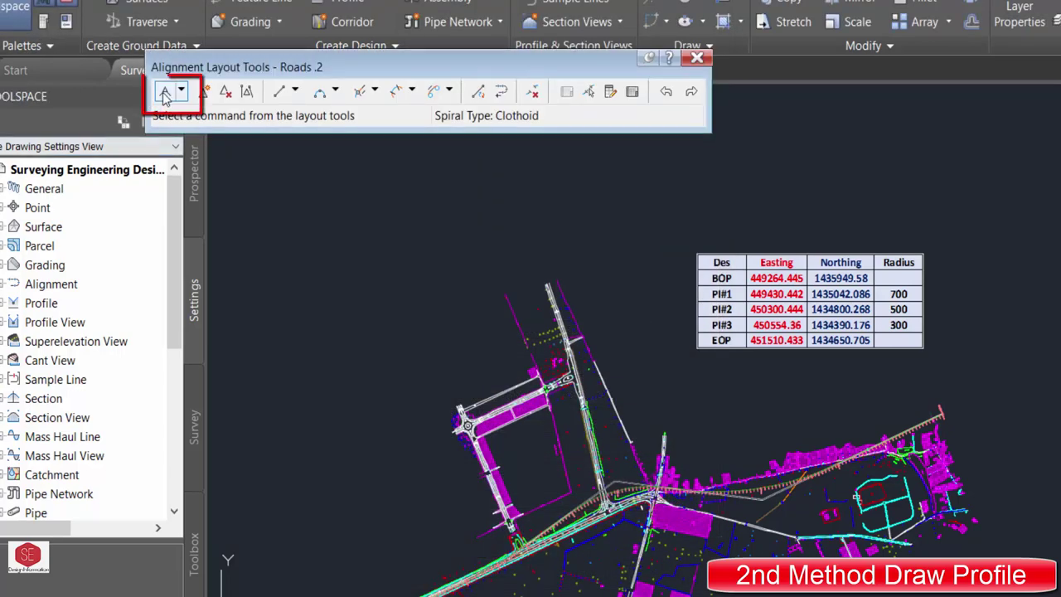
Step: Confirm the curve and spiral settings and choose Tangent-Tangent (With Curves) layout
left_click(181, 91)
left_click(241, 142)
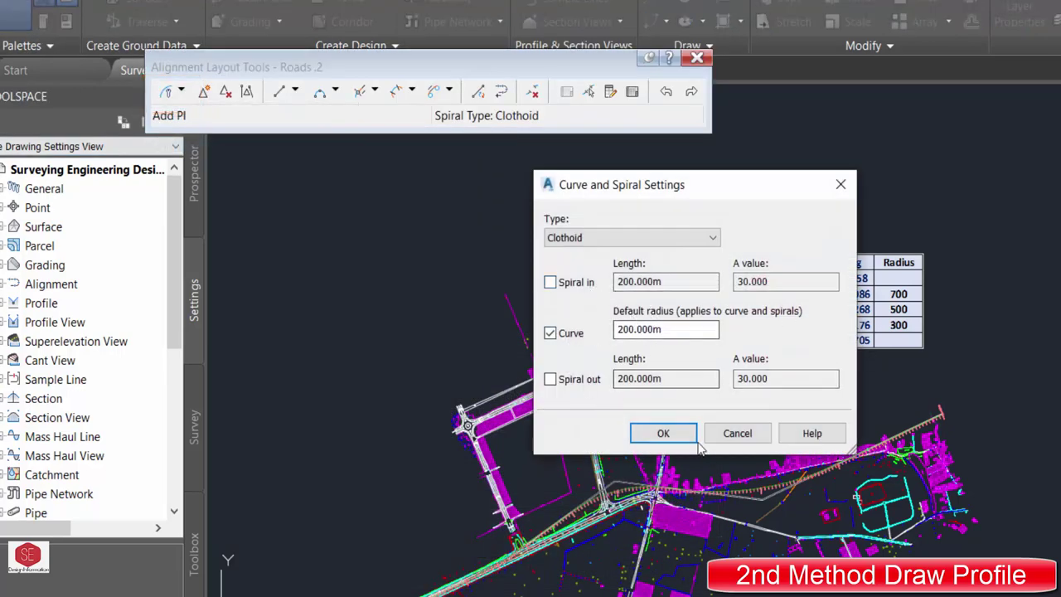
left_click(663, 432)
left_click(182, 92)
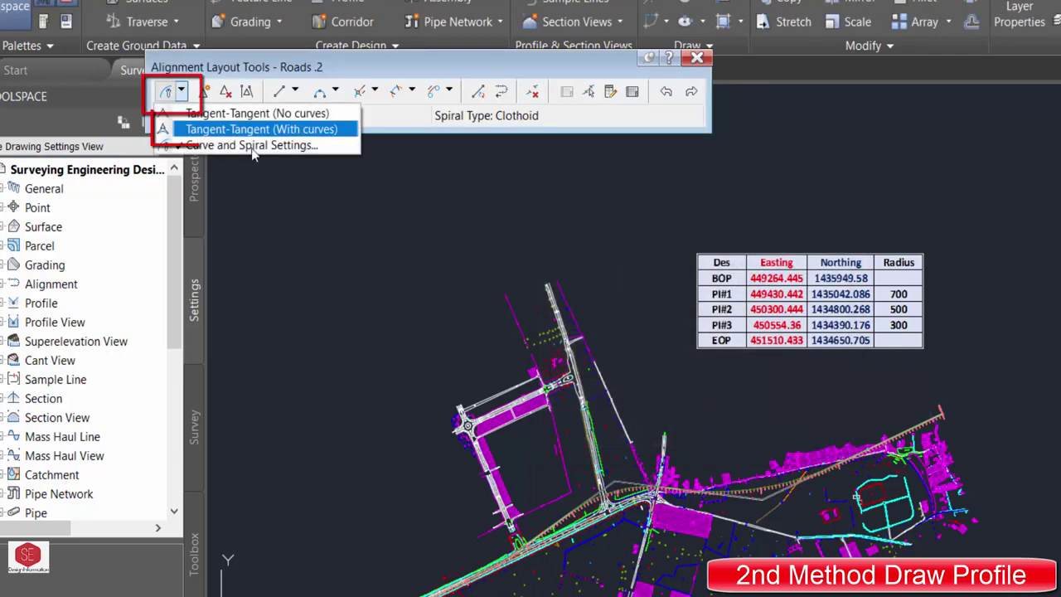
left_click(326, 130)
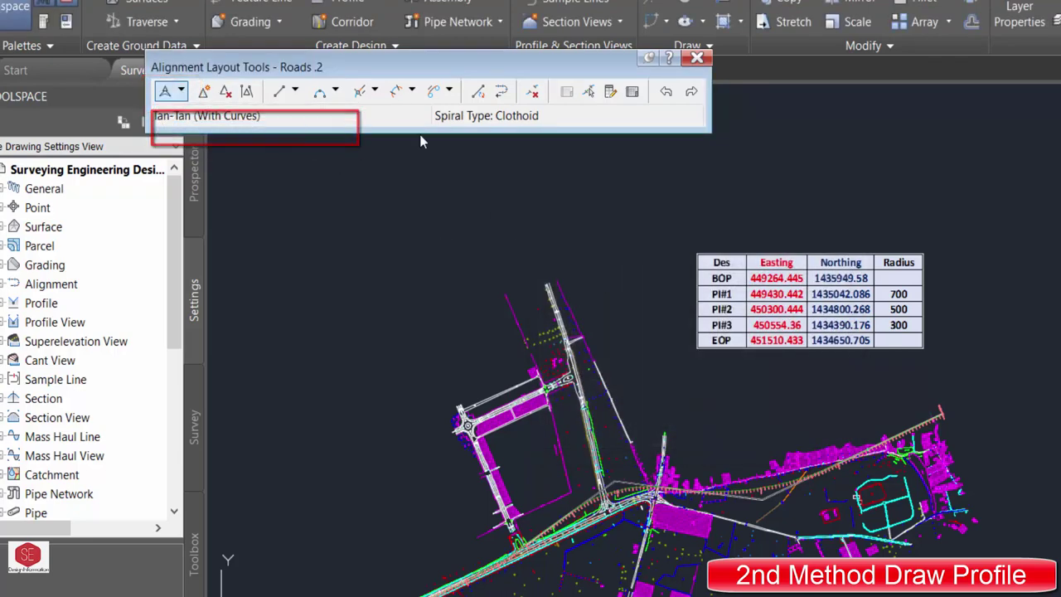
Step: Enter the 'ne filter to give the start point by northing and easting
scroll(634, 327, "up", 2)
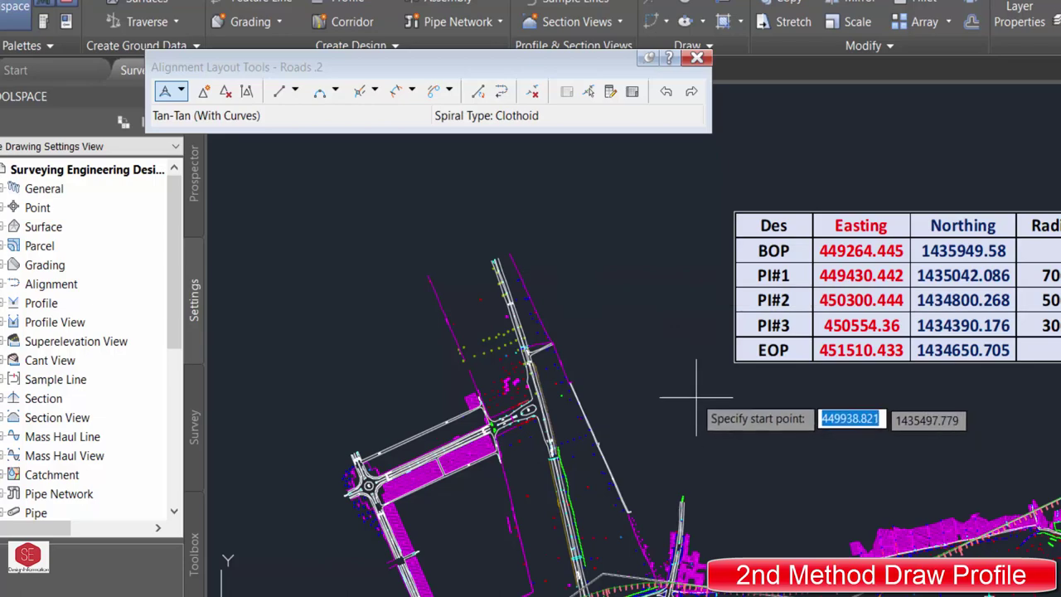
scroll(652, 409, "down", 2)
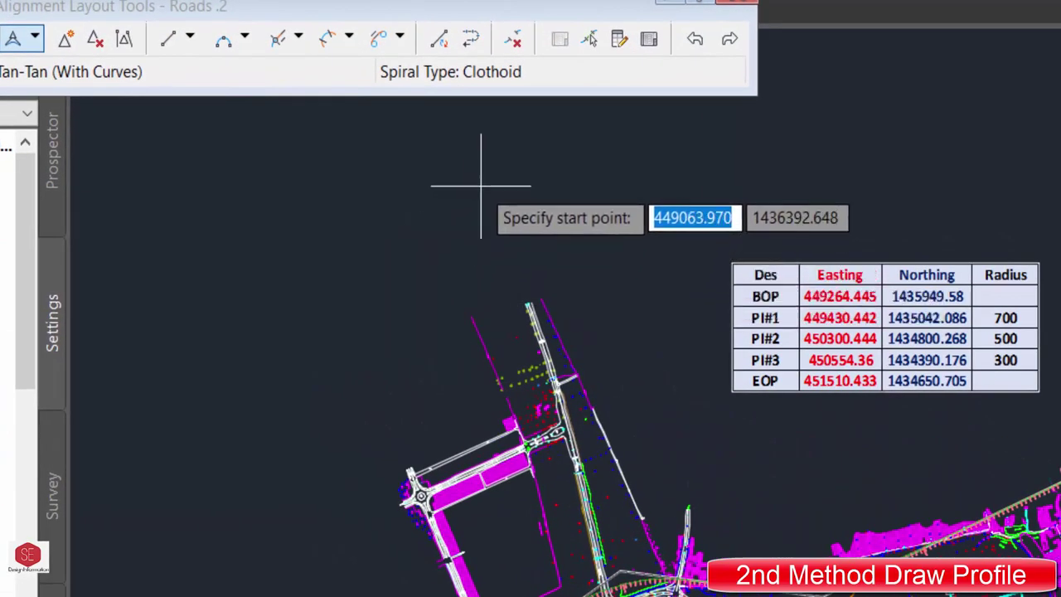
type("'ne")
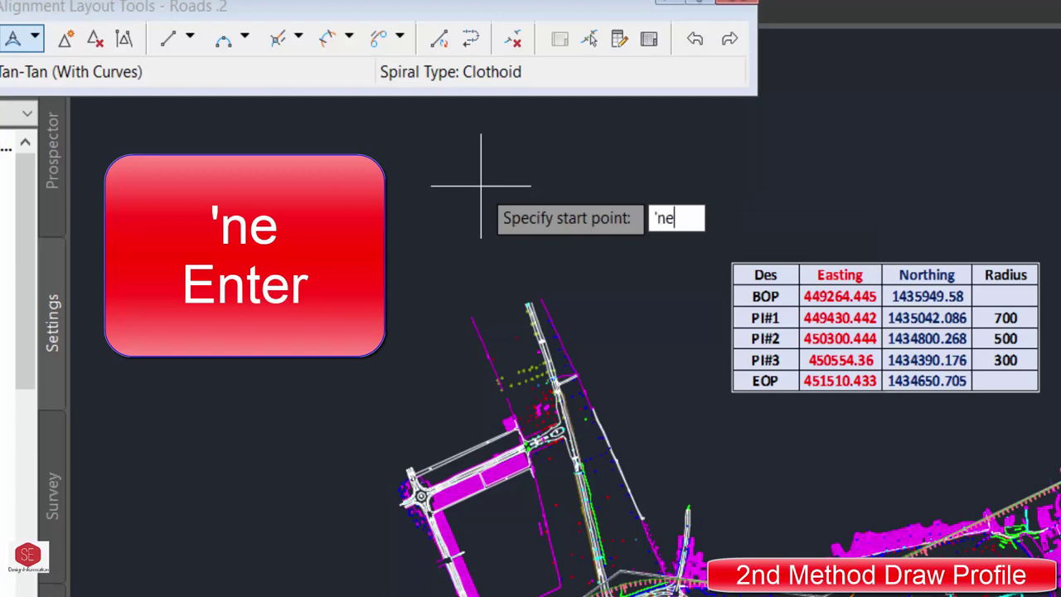
key("Return")
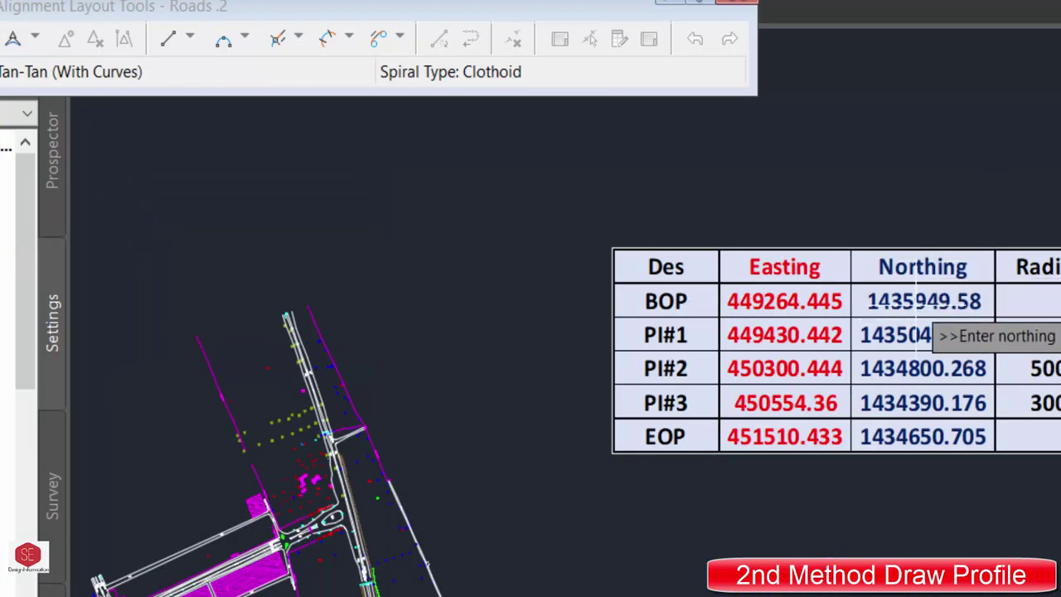
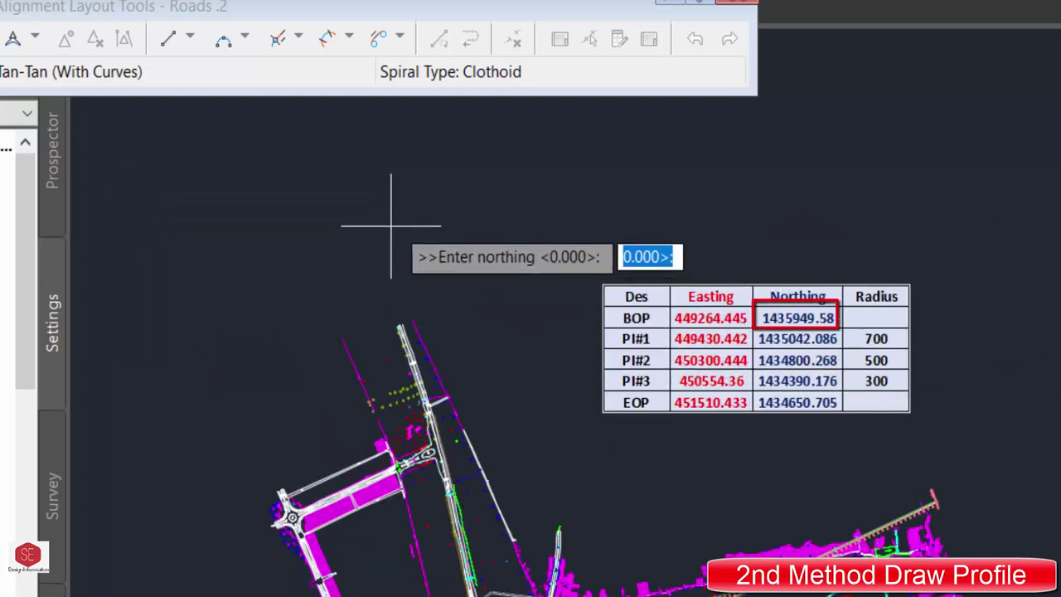
Step: Start the alignment at BOP, northing 1435949.58 and easting 449264.445
type("14")
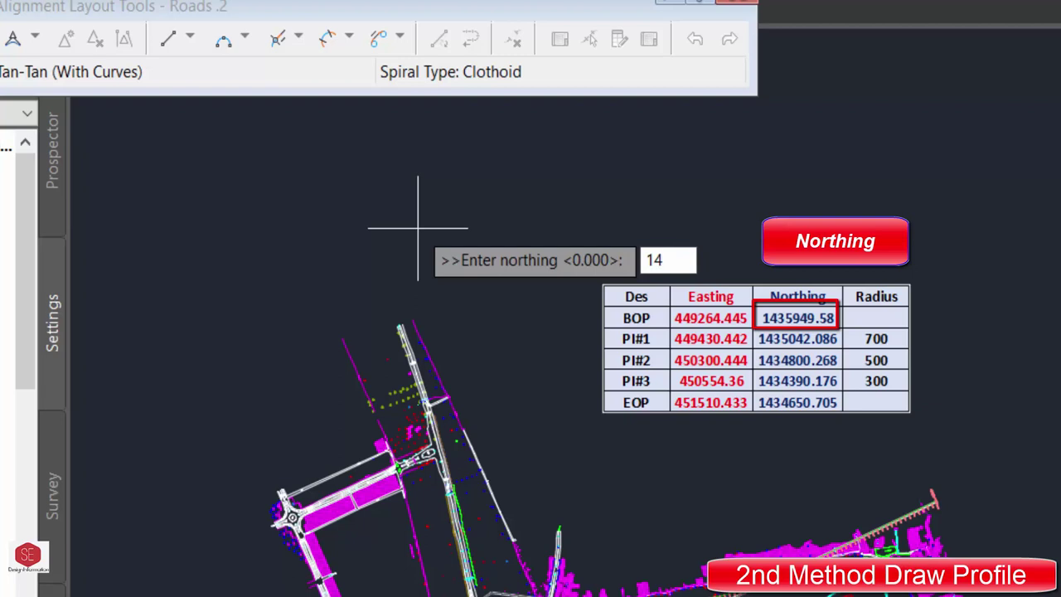
type("3594")
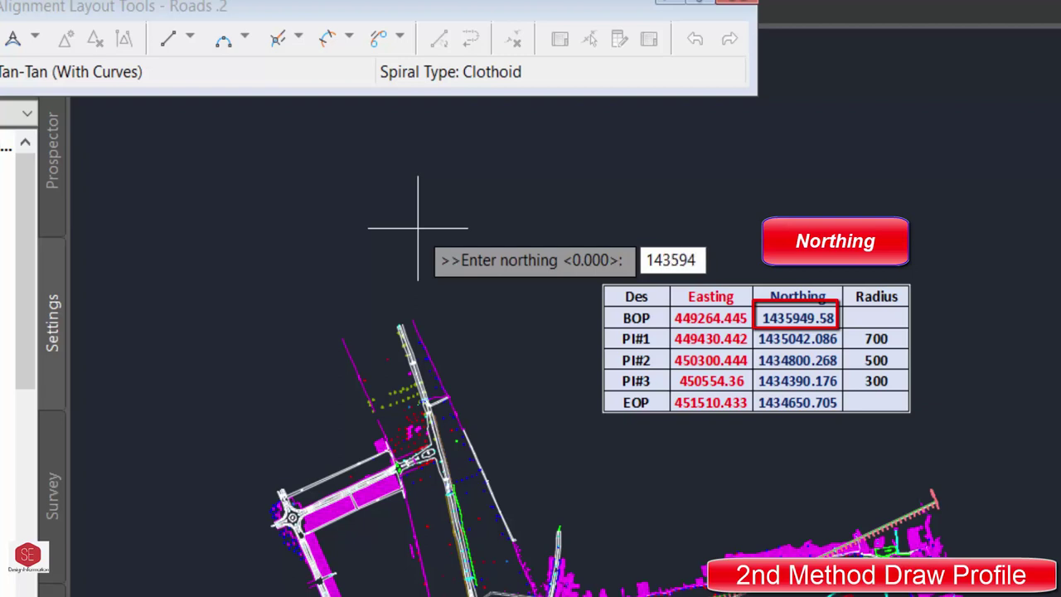
type(".58")
key("Return")
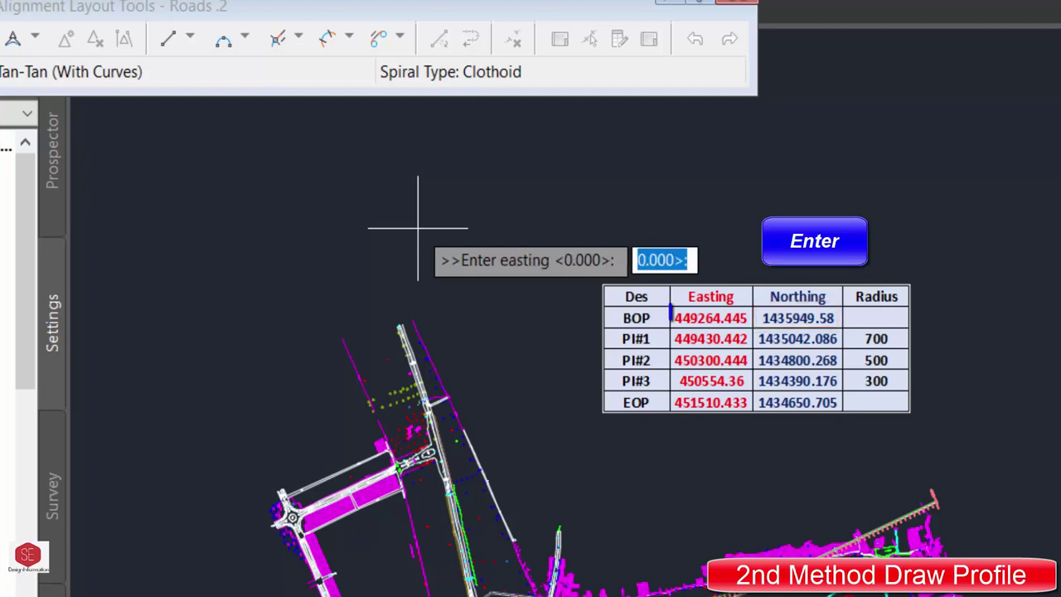
type("4")
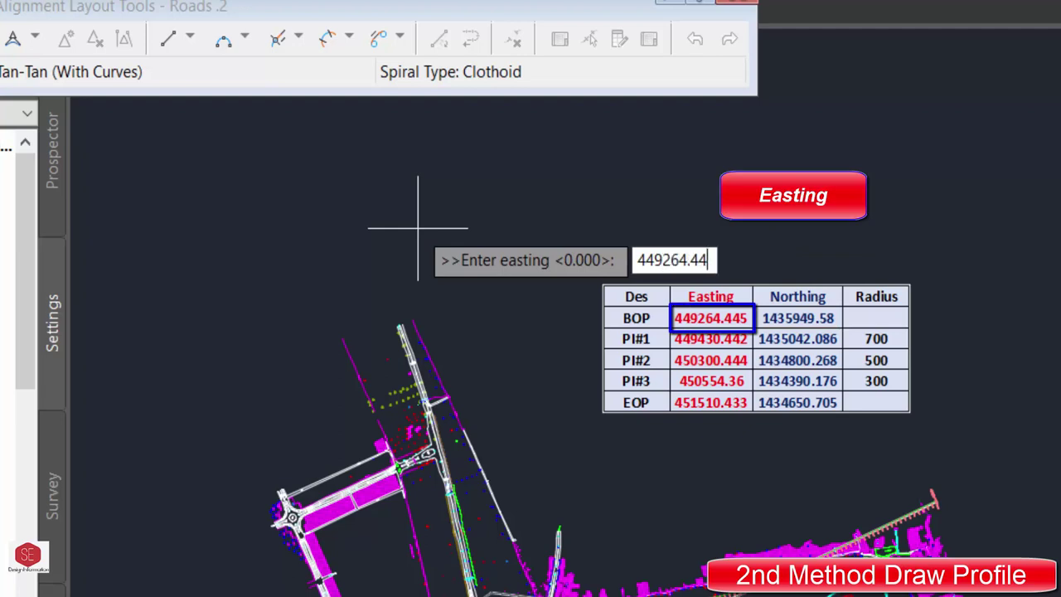
type("35949.5")
key("Return")
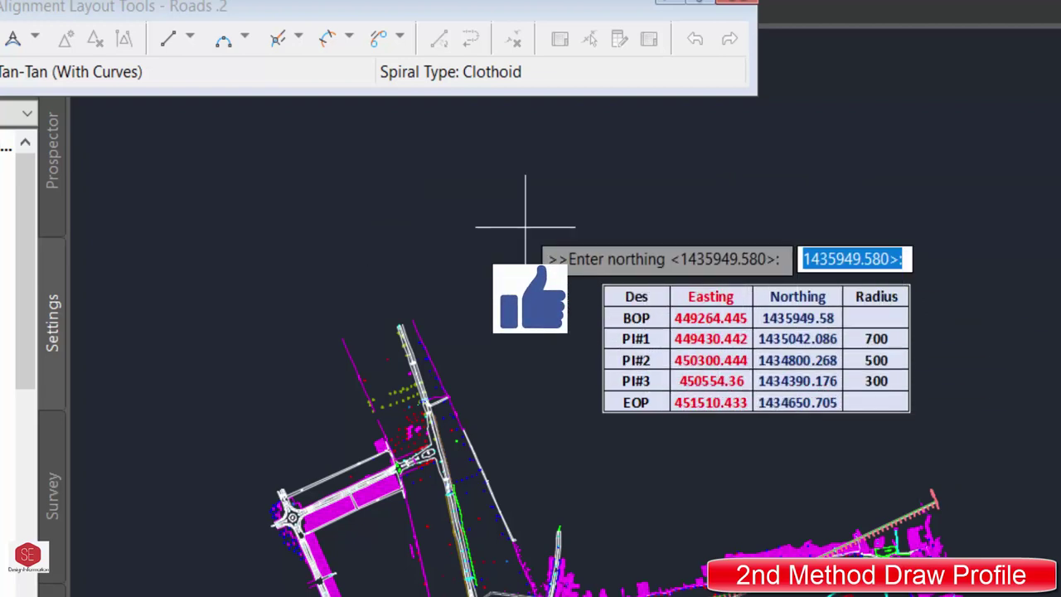
Step: Place PI#1 at northing 1435042.086, easting 449430.442
type("143")
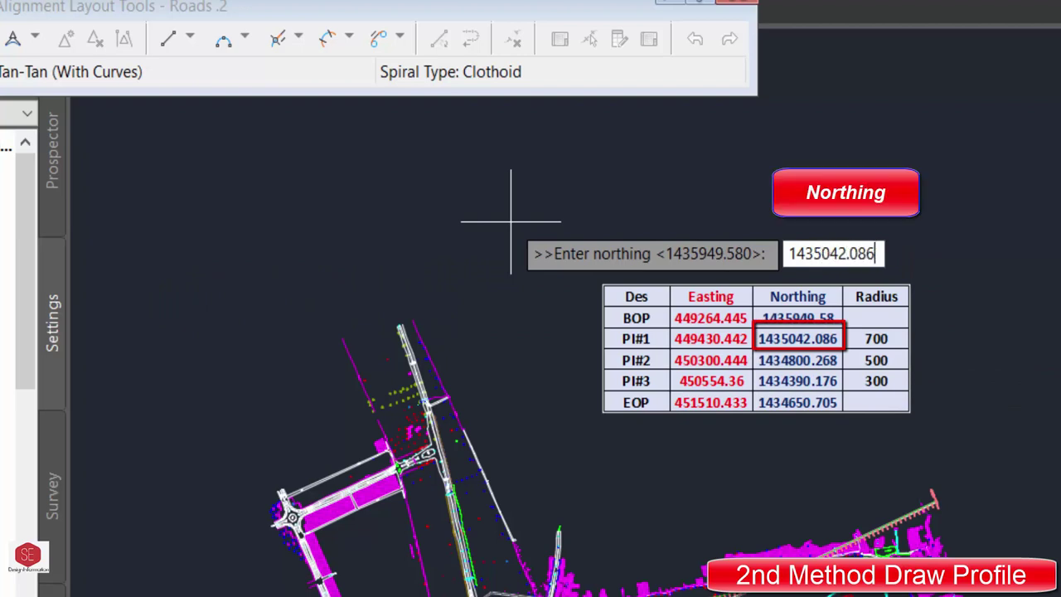
key("Return")
type("449430.442")
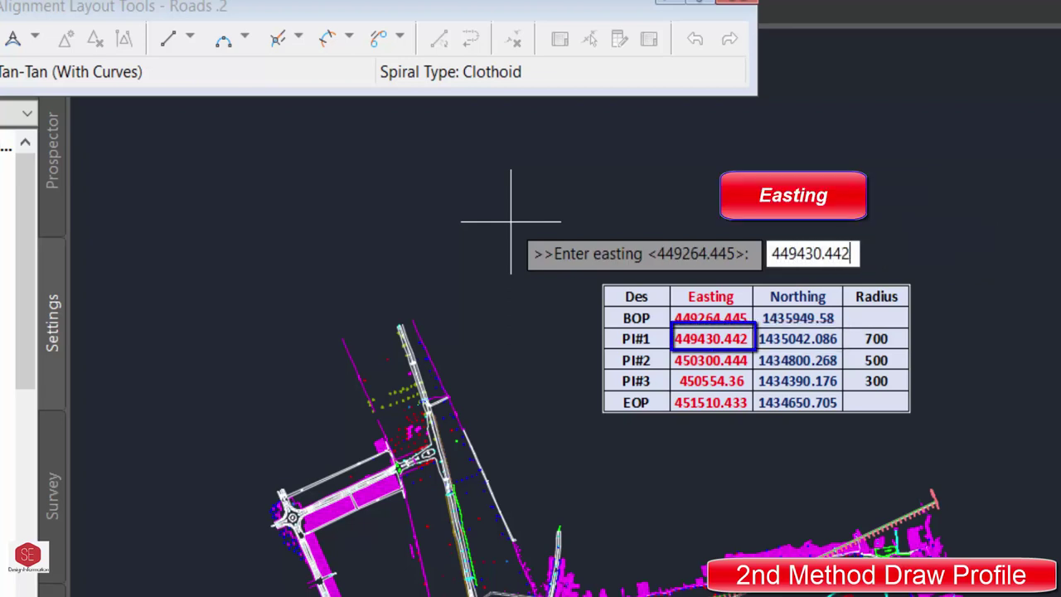
key("Return")
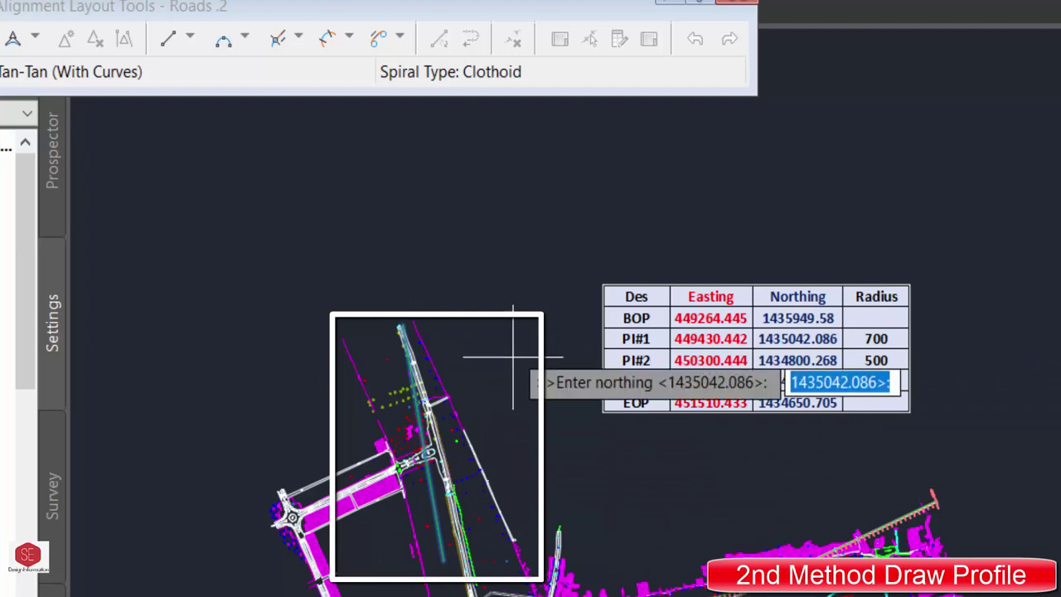
Step: Add PI#2 (northing 1434800.268) and PI#3 (northing 1434390.176) with their eastings
type("14")
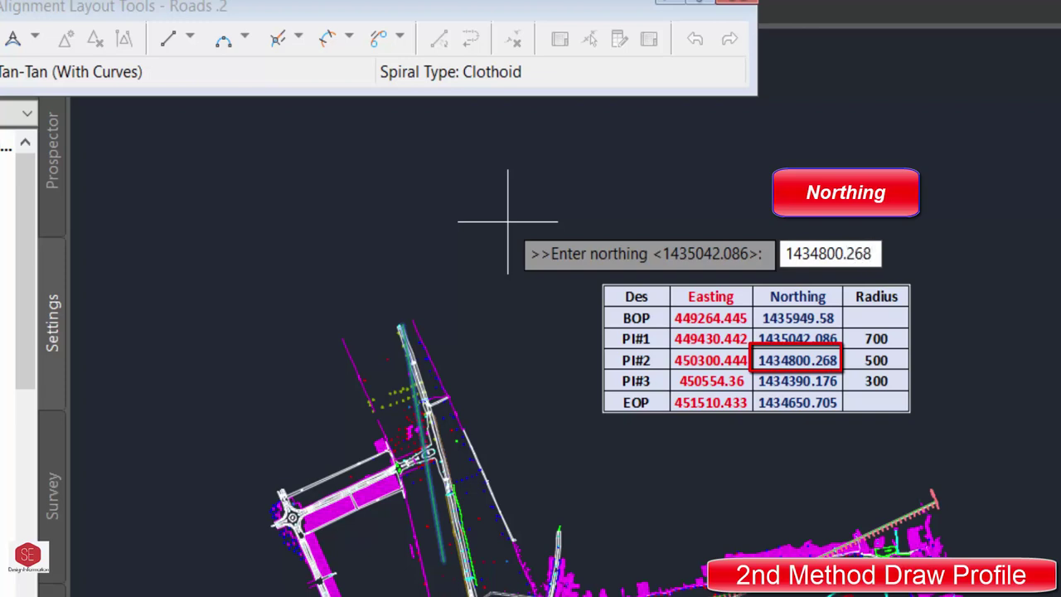
key("Return")
type("4")
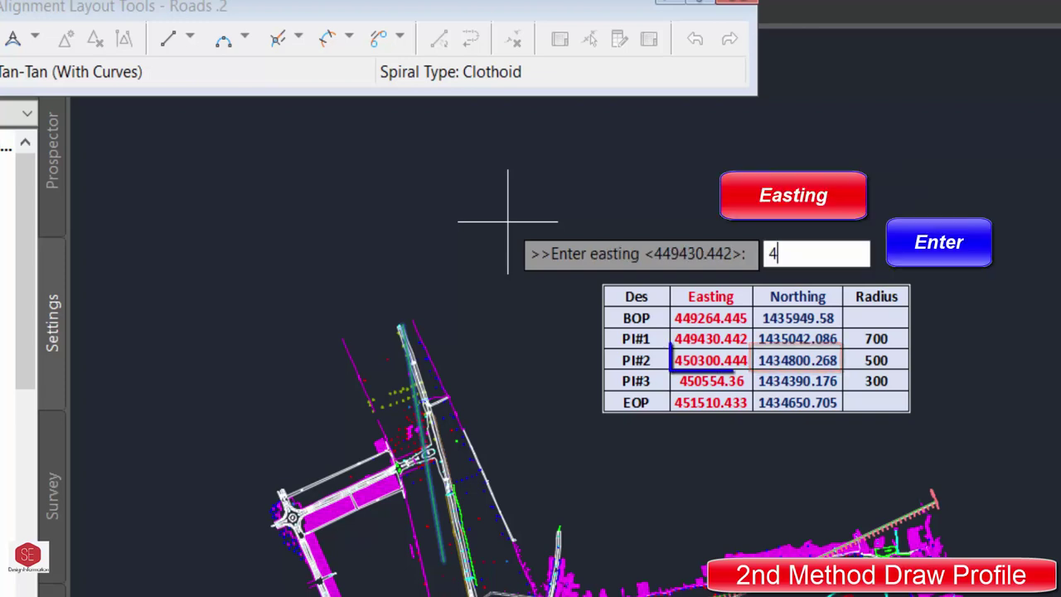
type("50300")
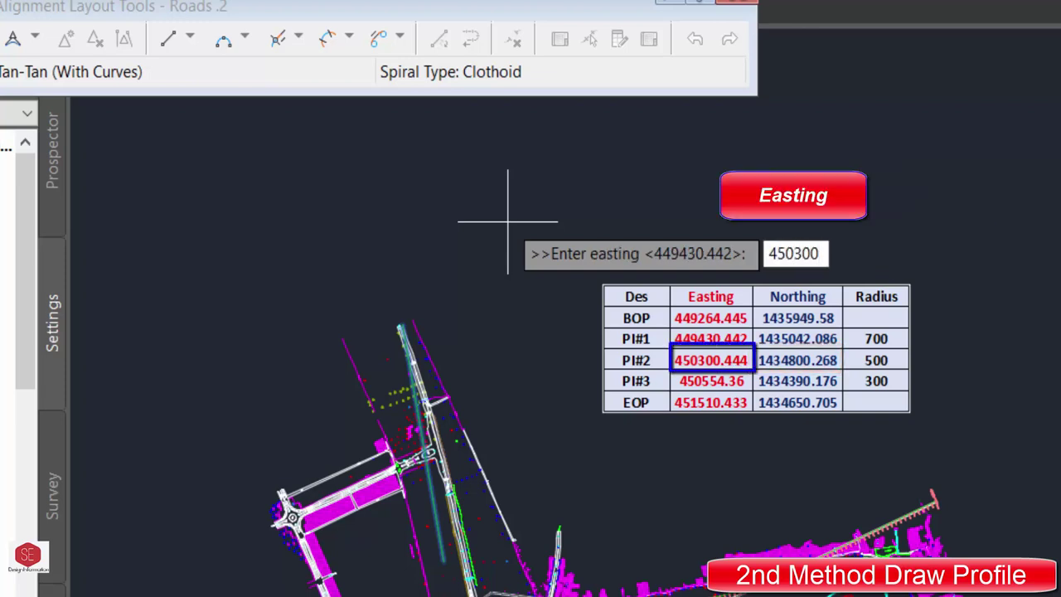
type("444")
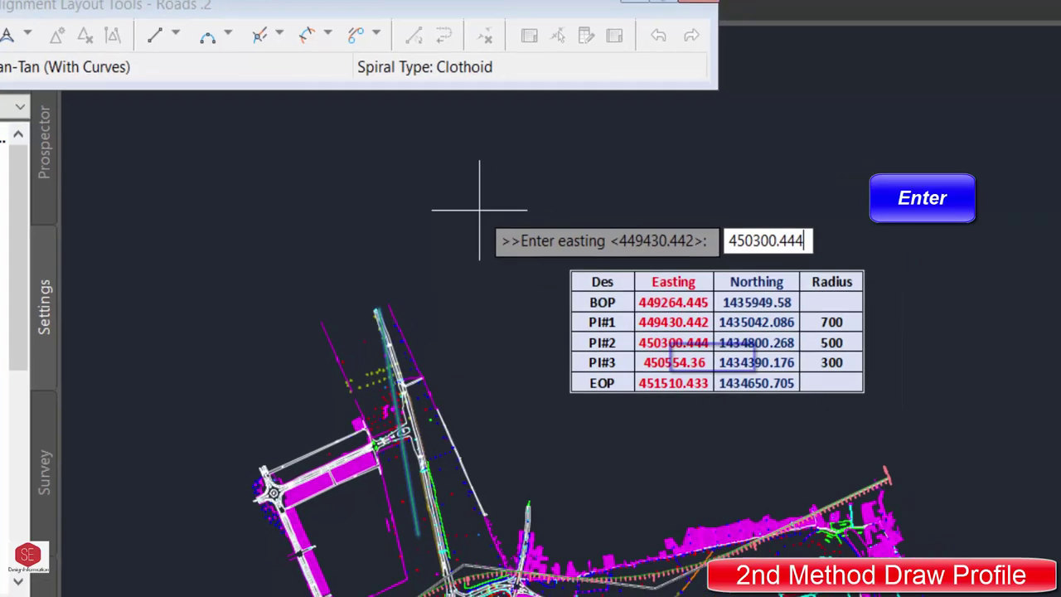
key("Return")
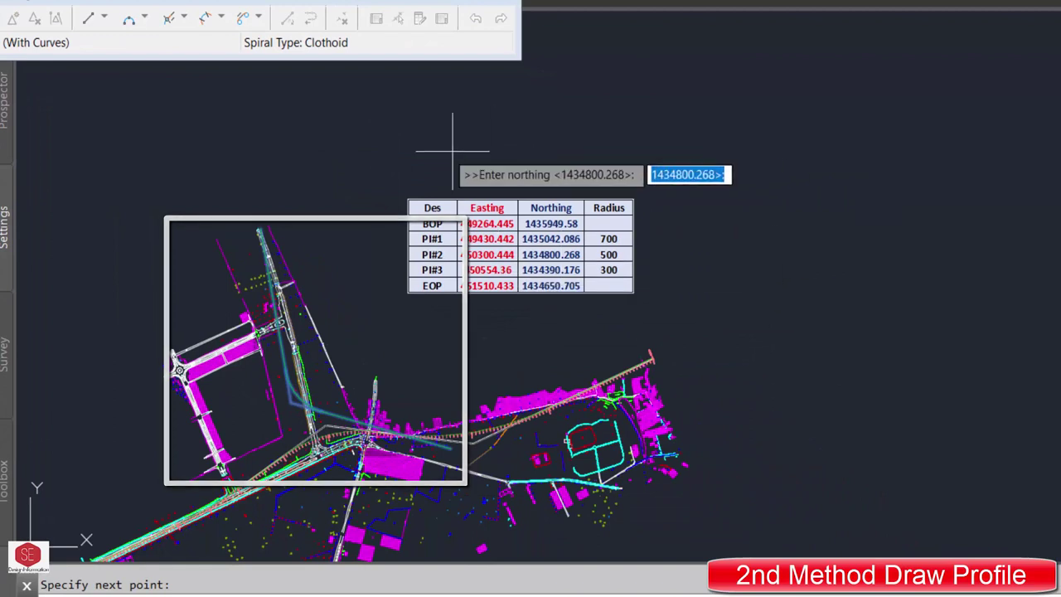
type("143")
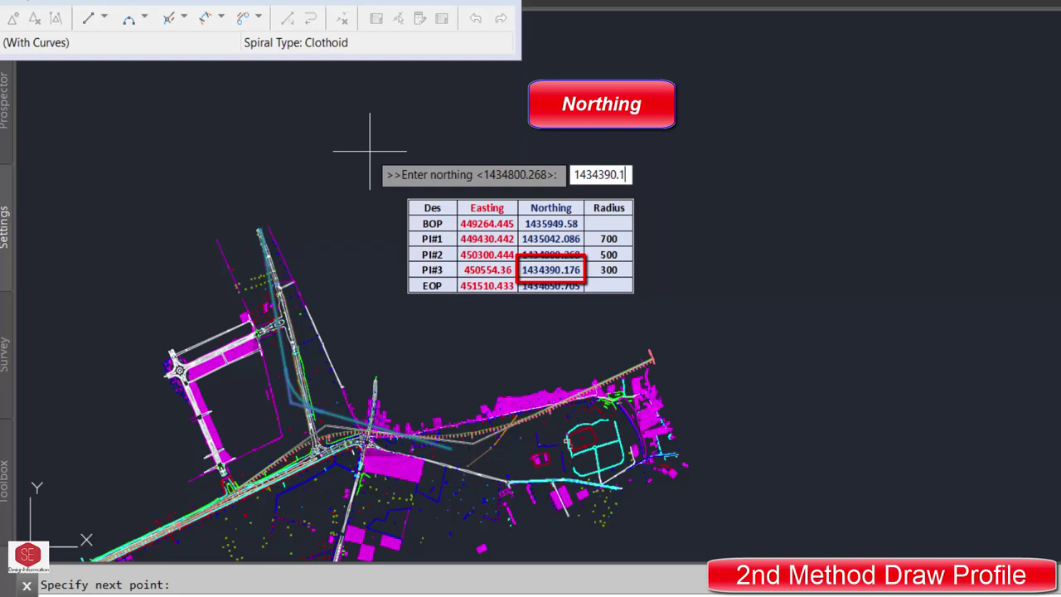
type("76")
key("Return")
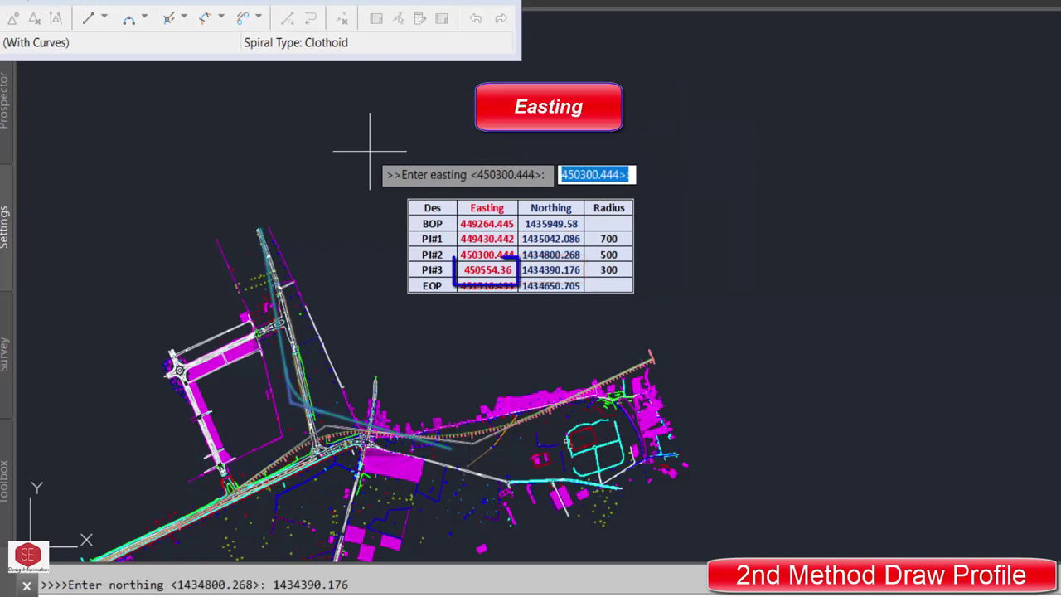
type("450554.36")
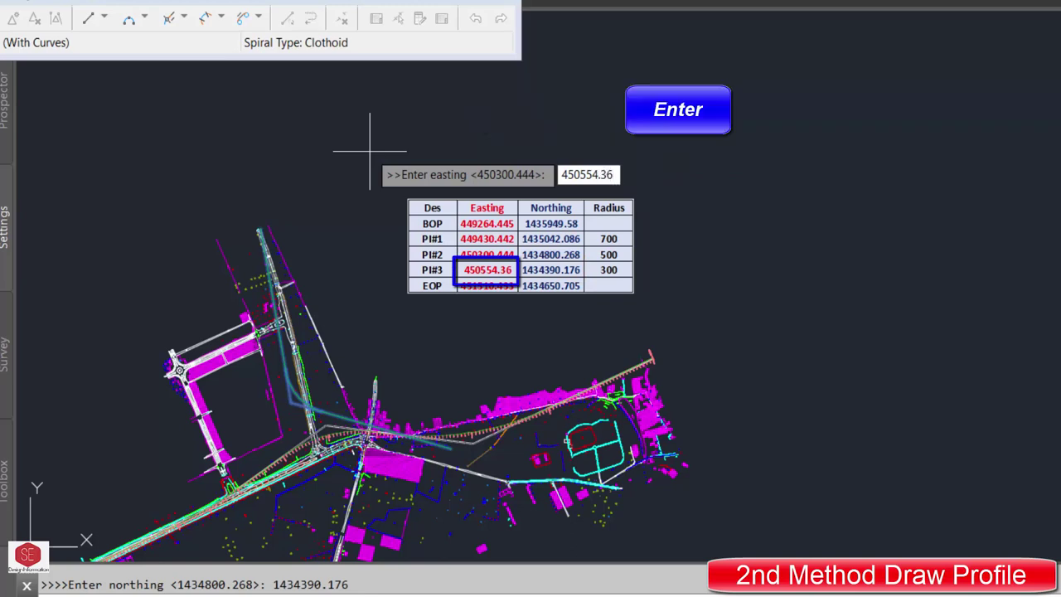
key("Return")
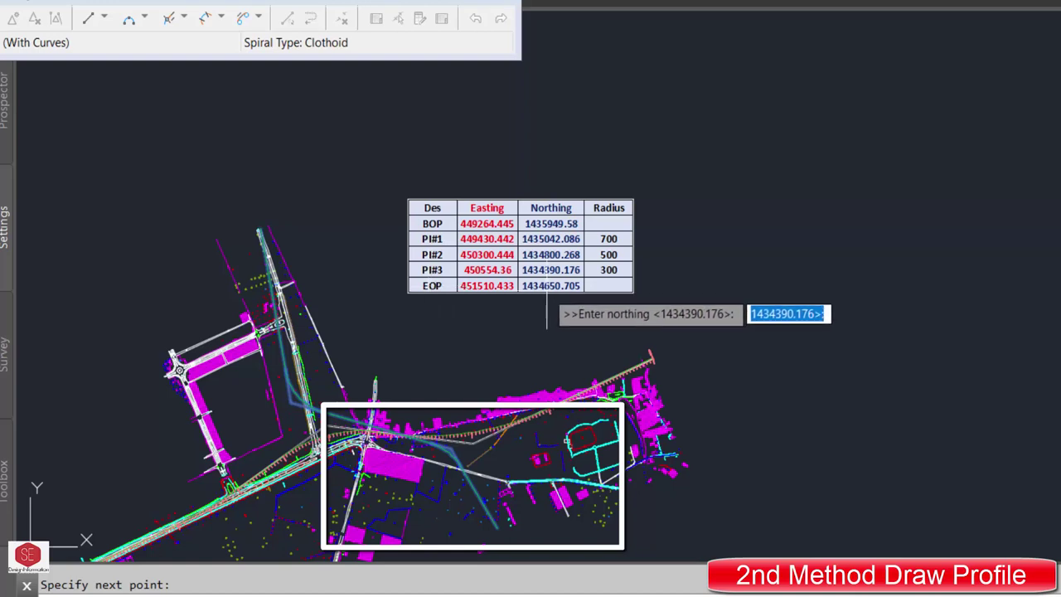
Step: End the alignment at EOP, northing 1434650.705 and easting 451510.433
type("1")
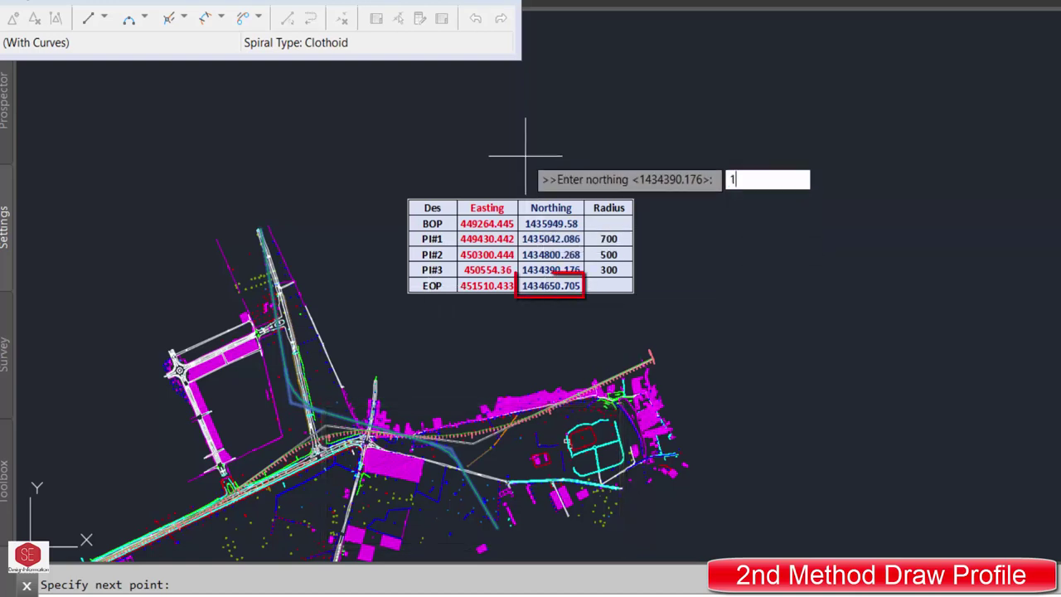
type("434650.705")
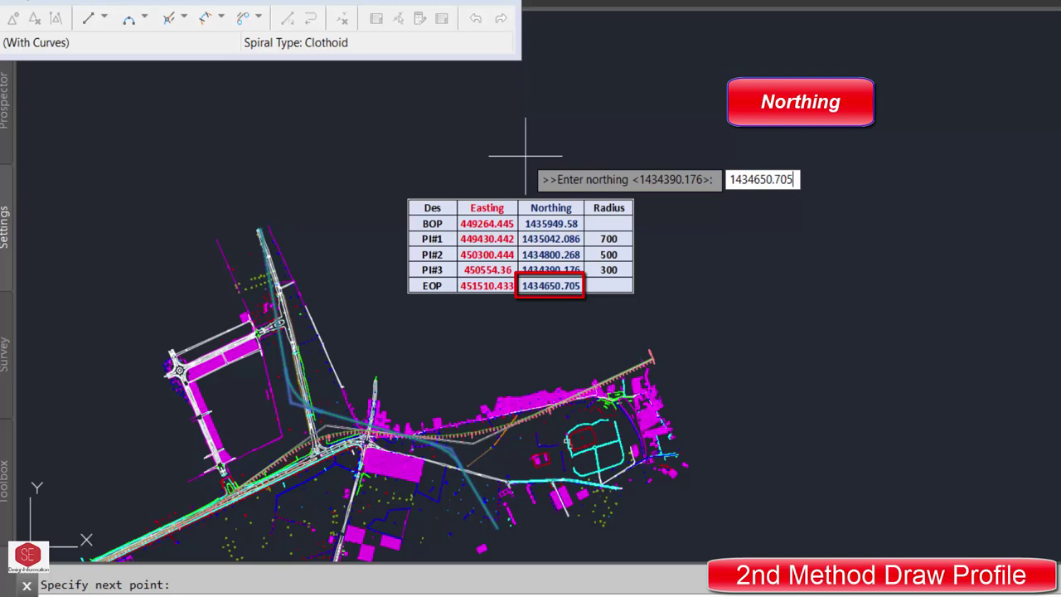
key("Return")
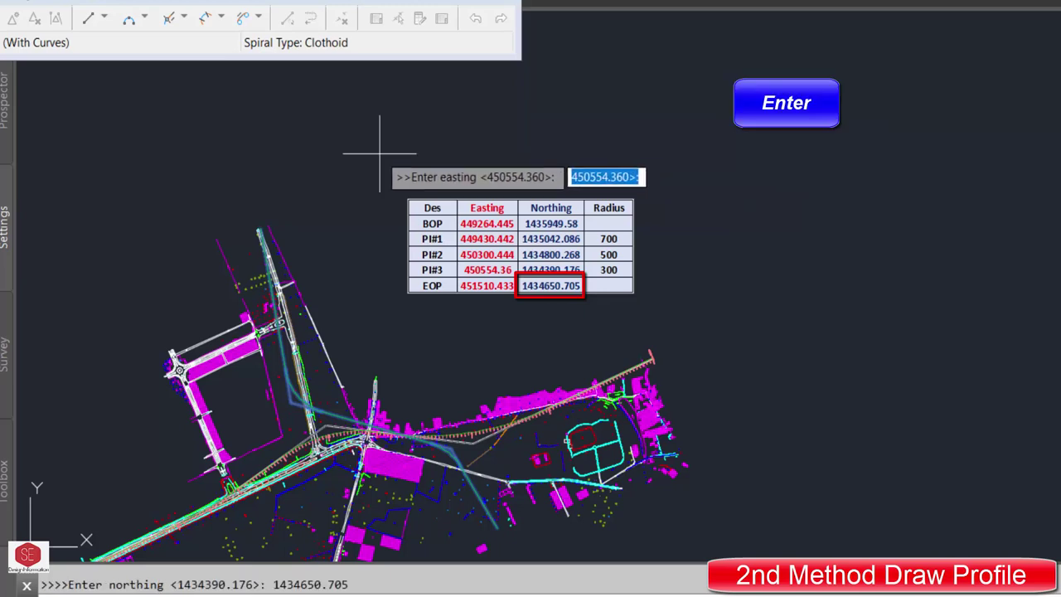
type("4515")
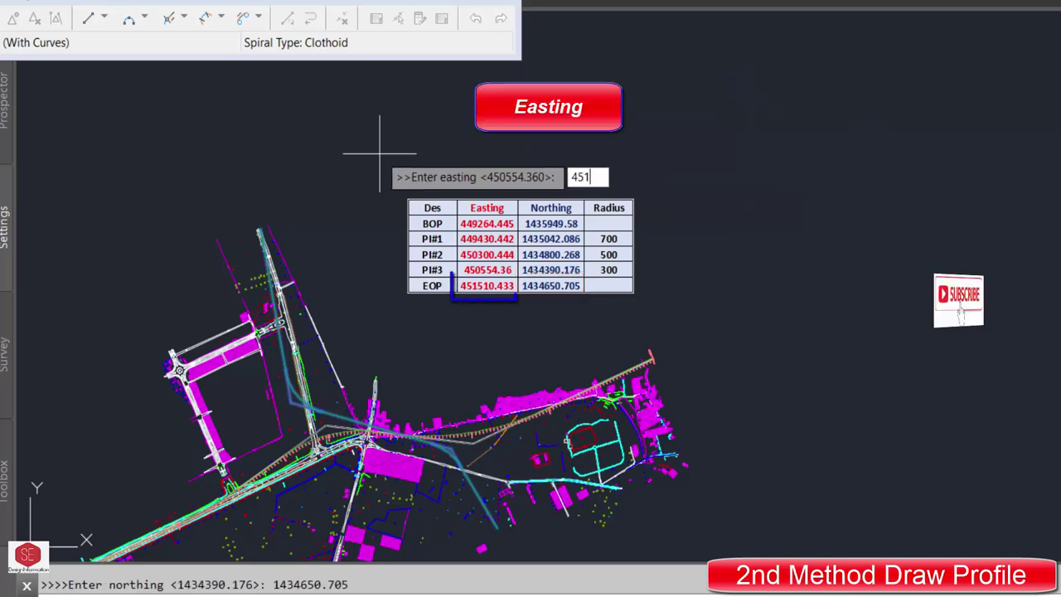
type("10.433")
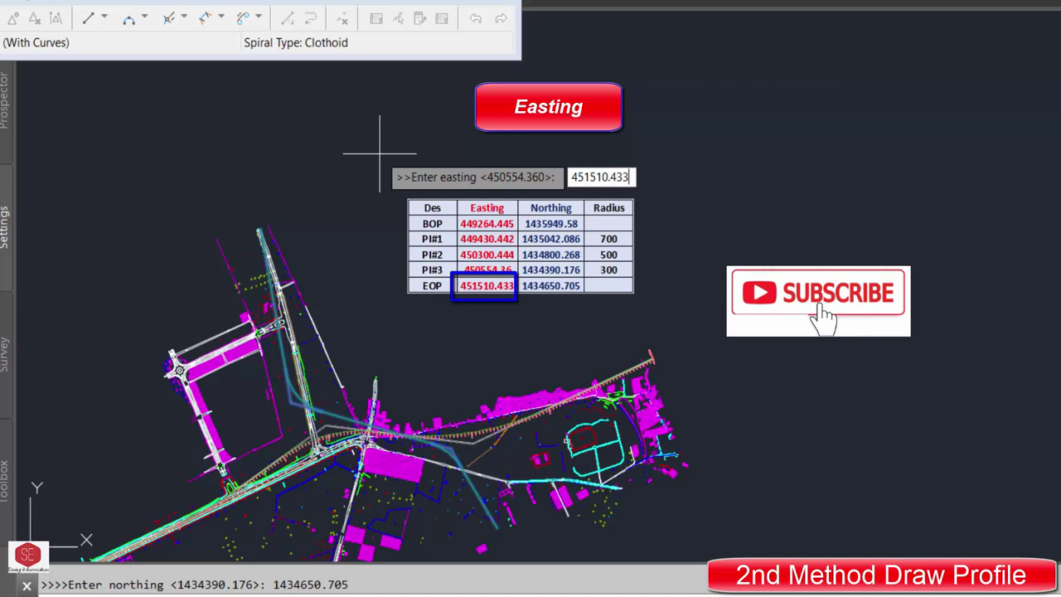
key("Return")
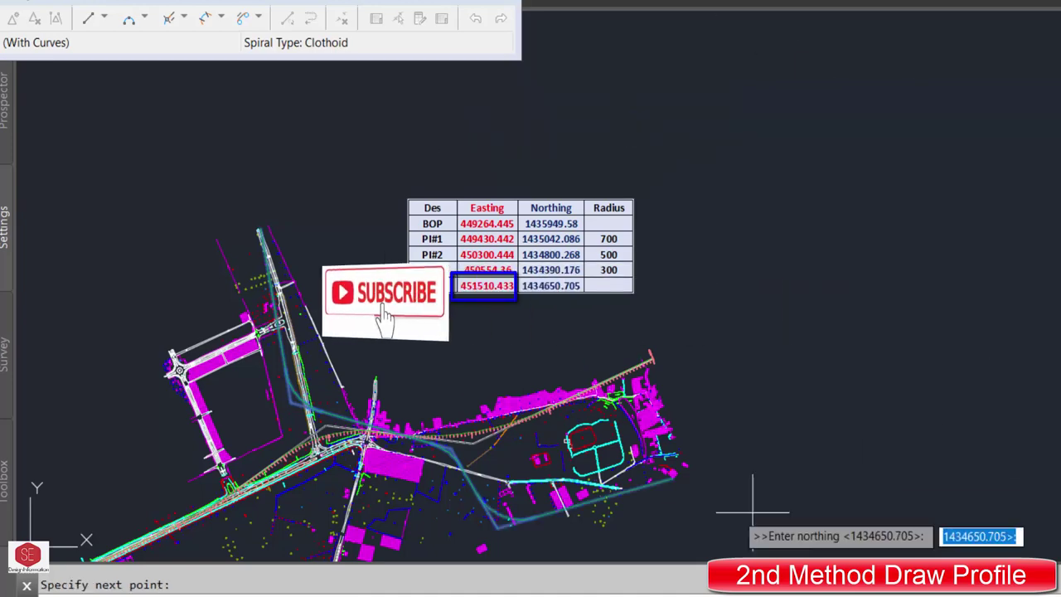
scroll(670, 477, "up", 5)
scroll(737, 340, "down", 5)
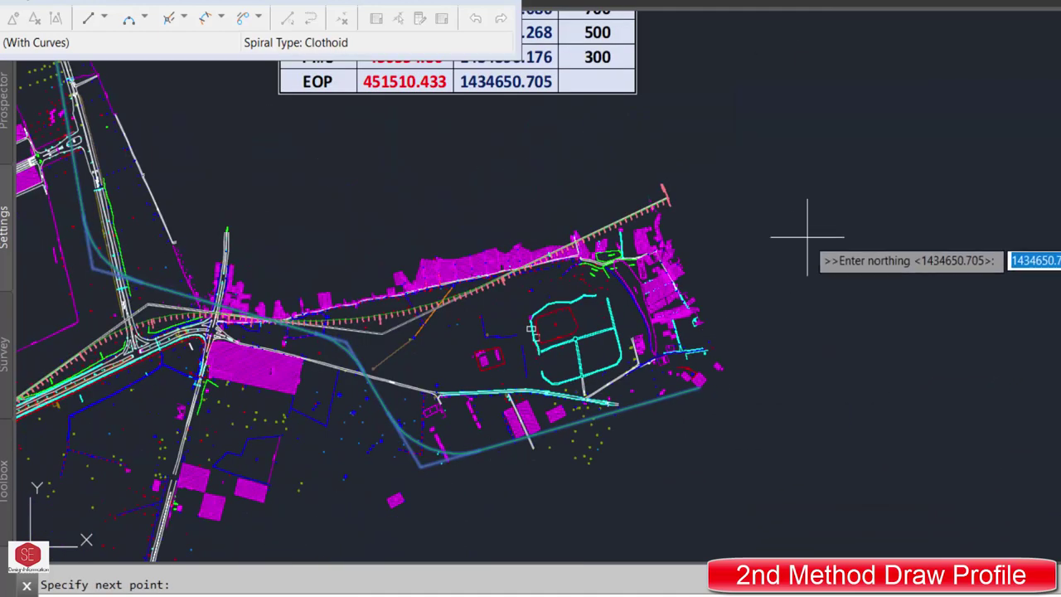
Step: Finish the layout, leaving Roads .2 drawn from BOP to EOP with its curves
key("Return")
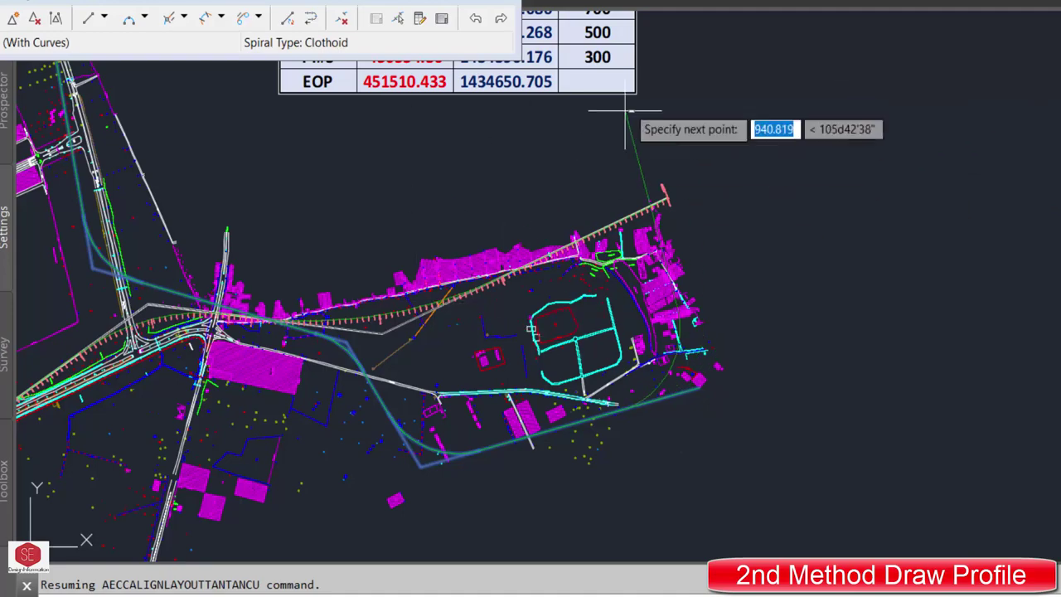
right_click(893, 230)
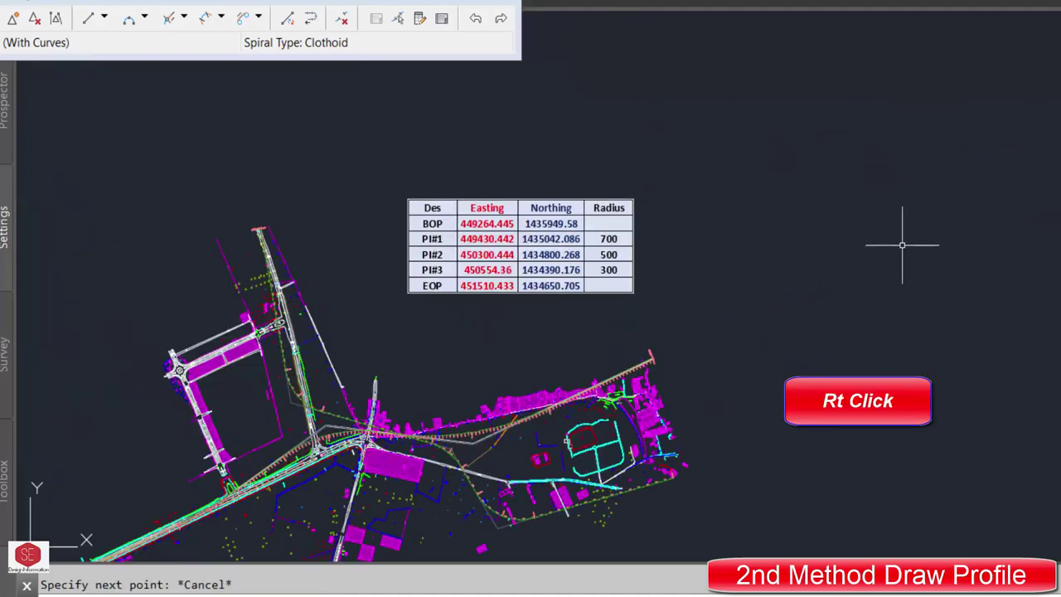
scroll(497, 489, "up", 3)
scroll(431, 439, "up", 3)
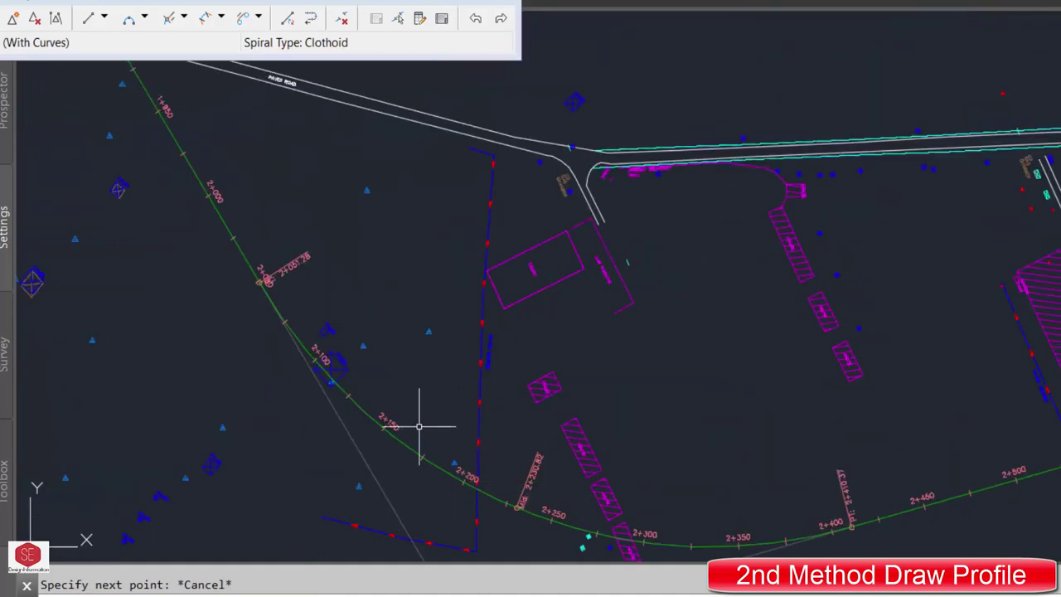
scroll(396, 410, "up", 2)
scroll(429, 374, "down", 4)
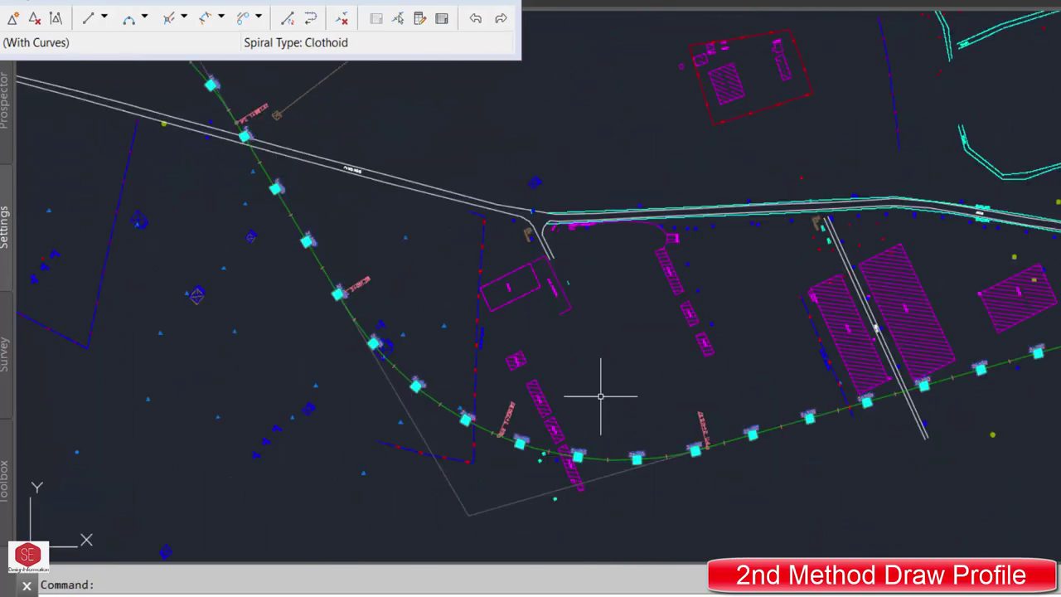
scroll(654, 406, "down", 2)
scroll(632, 224, "up", 2)
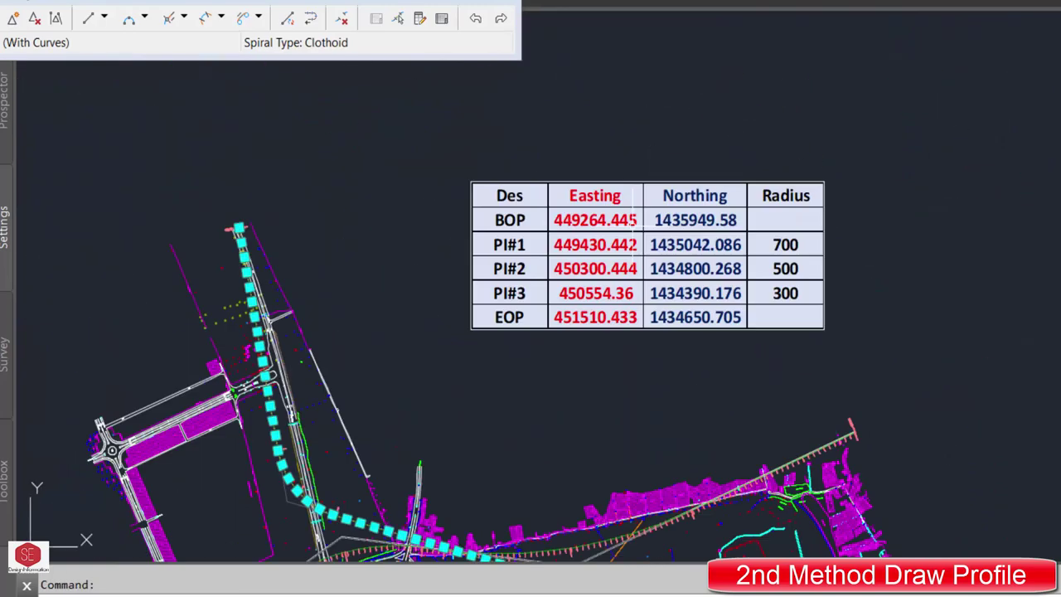
Step: Clear the alignment selection and zoom out to view the whole site
key("Escape")
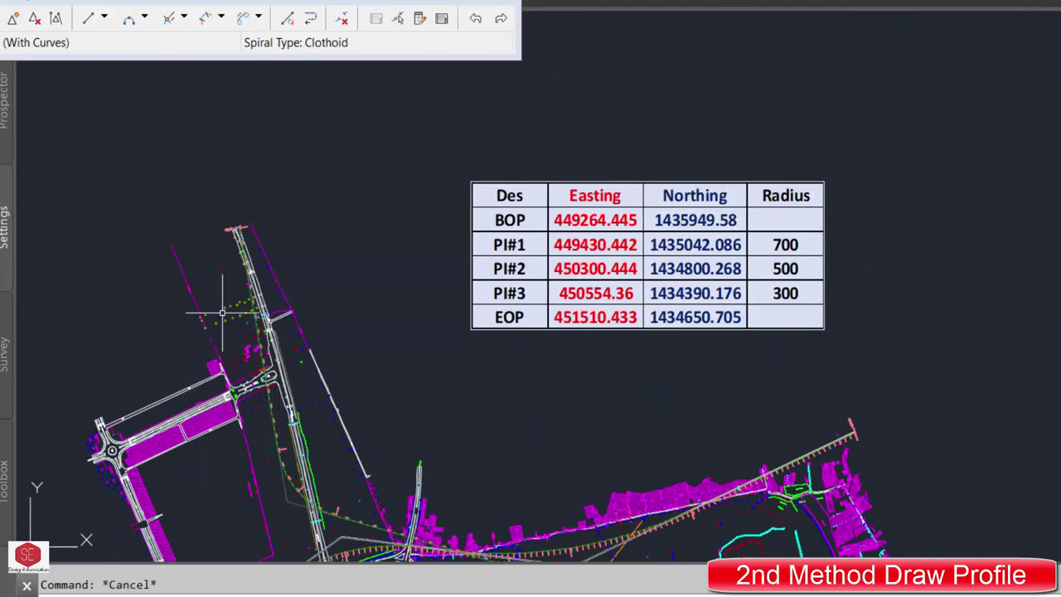
scroll(232, 225, "up", 5)
scroll(229, 224, "down", 5)
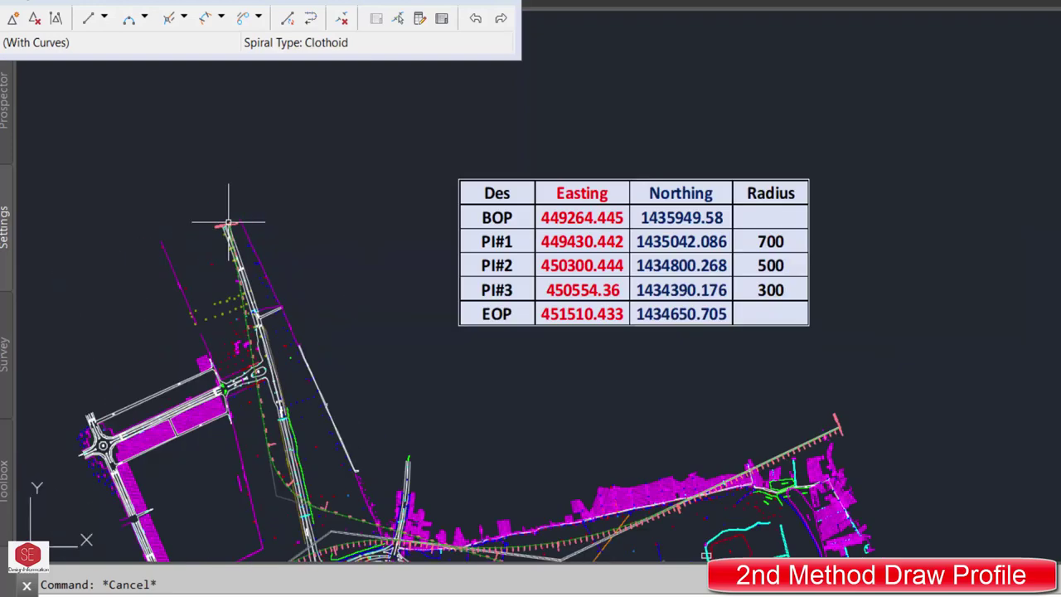
scroll(516, 351, "down", 1)
scroll(564, 463, "up", 2)
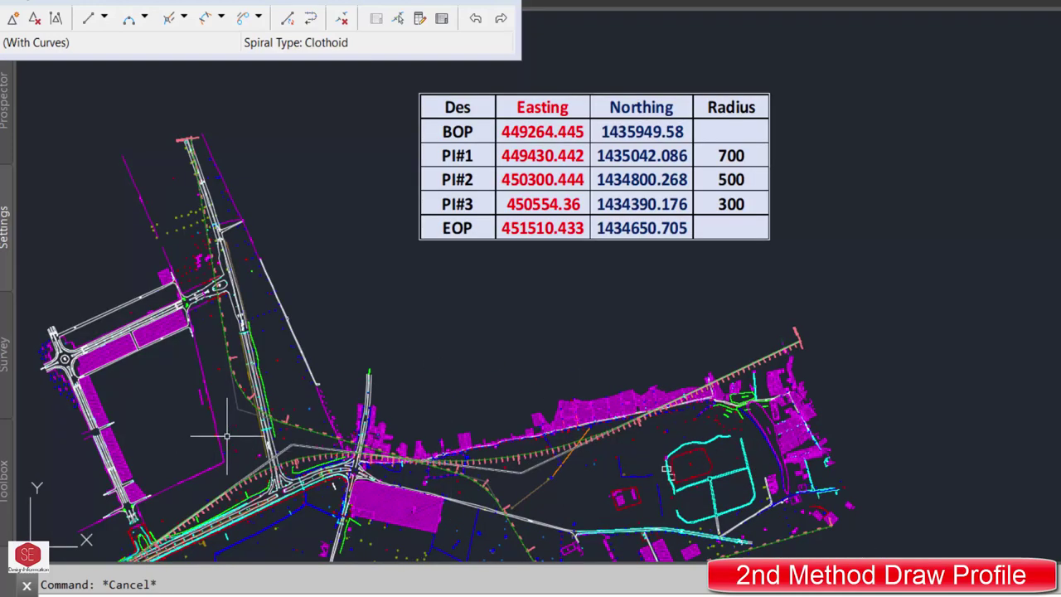
scroll(497, 373, "down", 3)
scroll(492, 451, "up", 2)
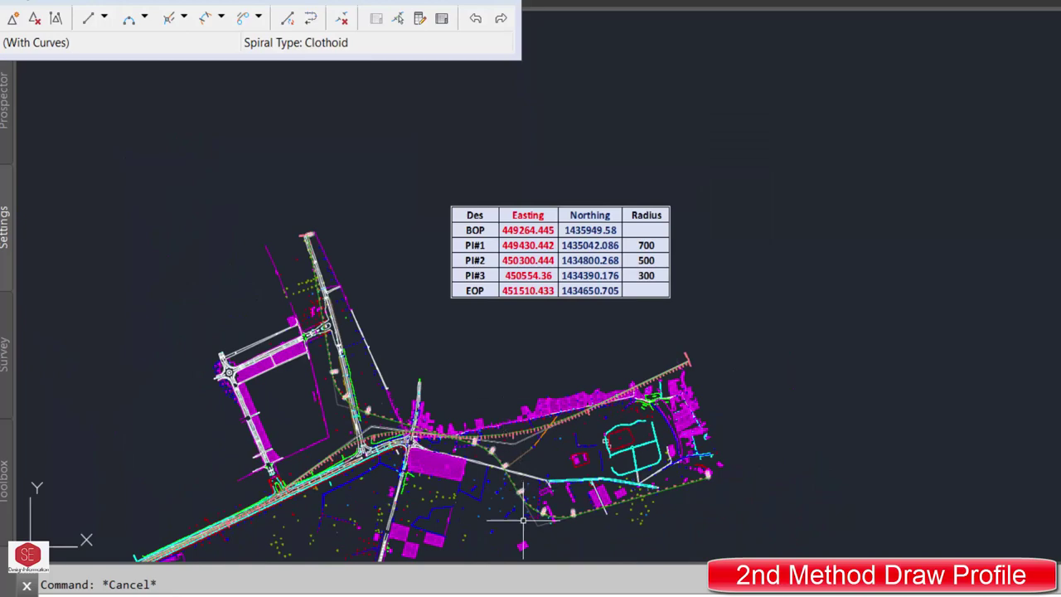
scroll(522, 520, "up", 2)
scroll(828, 450, "down", 3)
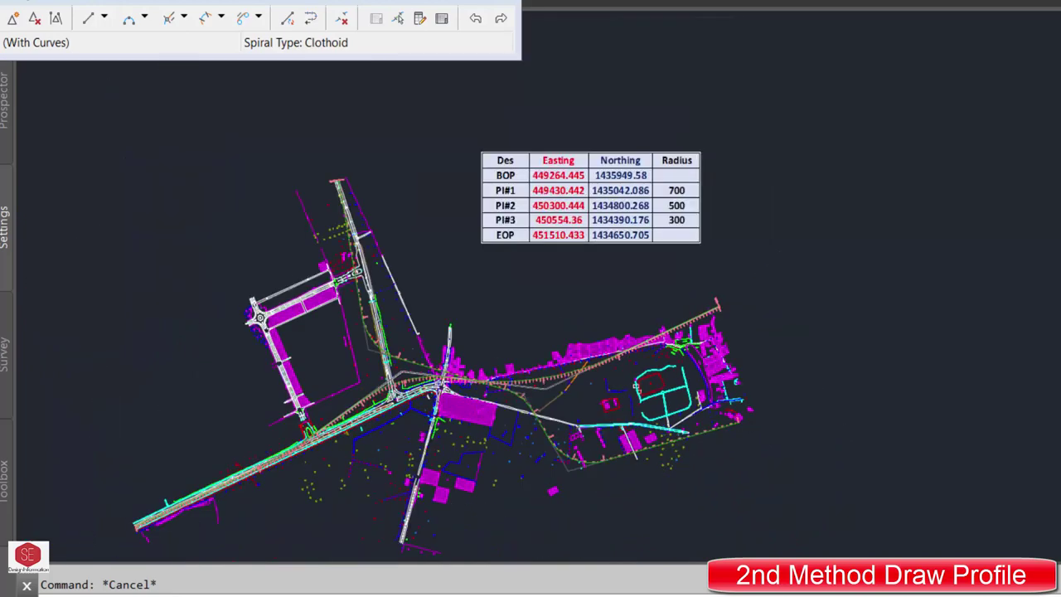
scroll(663, 213, "down", 1)
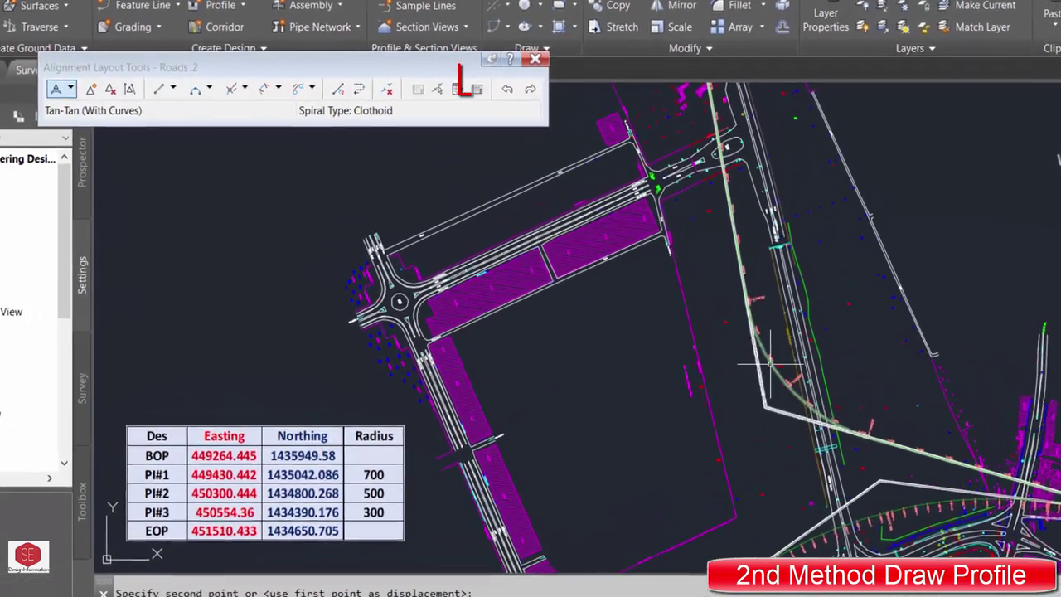
Step: Open the Alignment Grid View and select its three curve rows
left_click(479, 81)
left_click(478, 184)
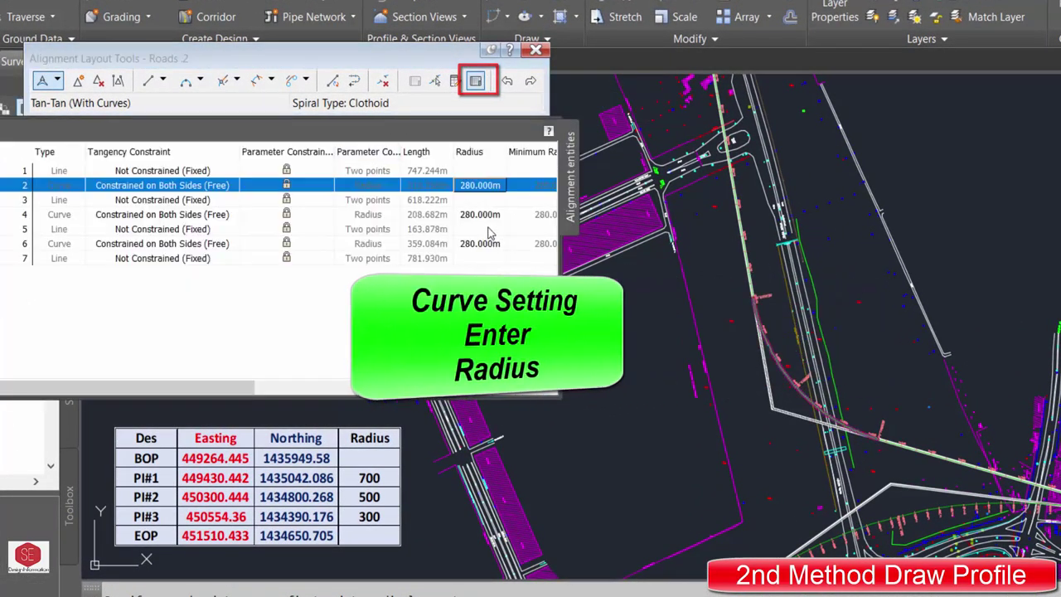
left_click(480, 214)
left_click(480, 243)
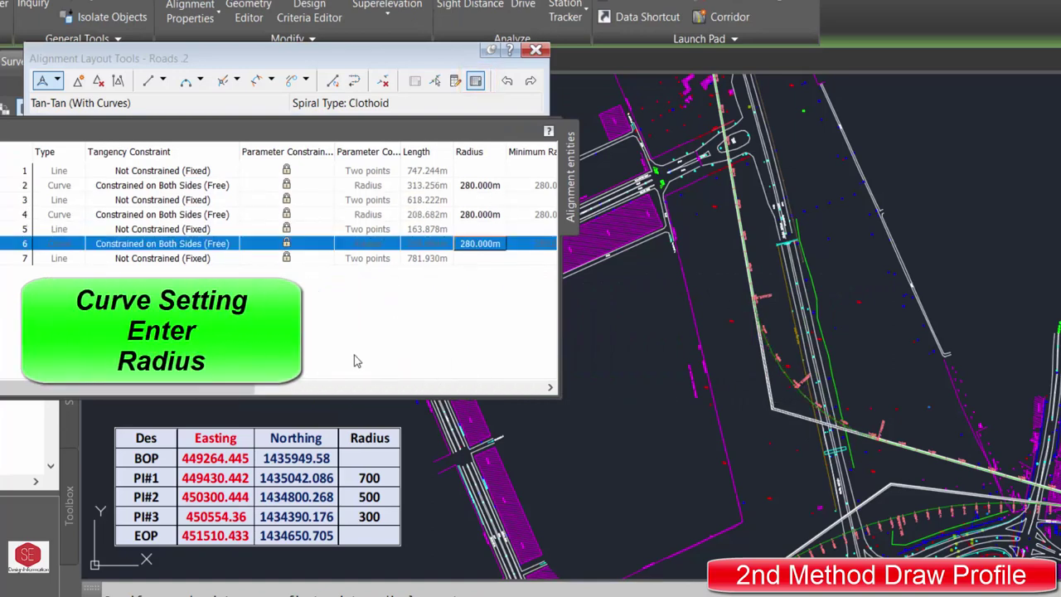
left_click_drag(211, 387, 439, 387)
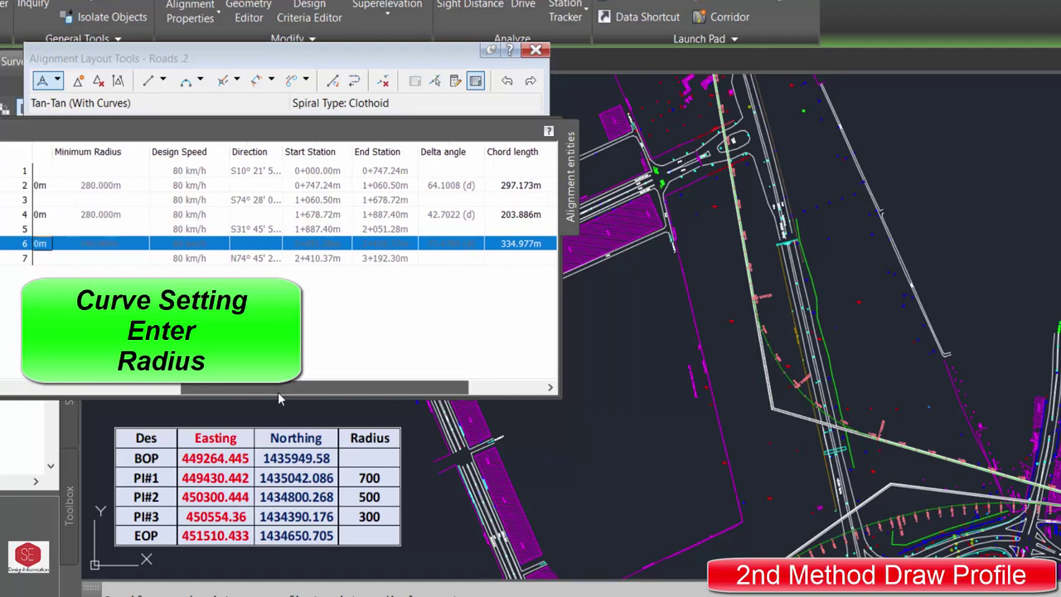
left_click_drag(278, 391, 162, 387)
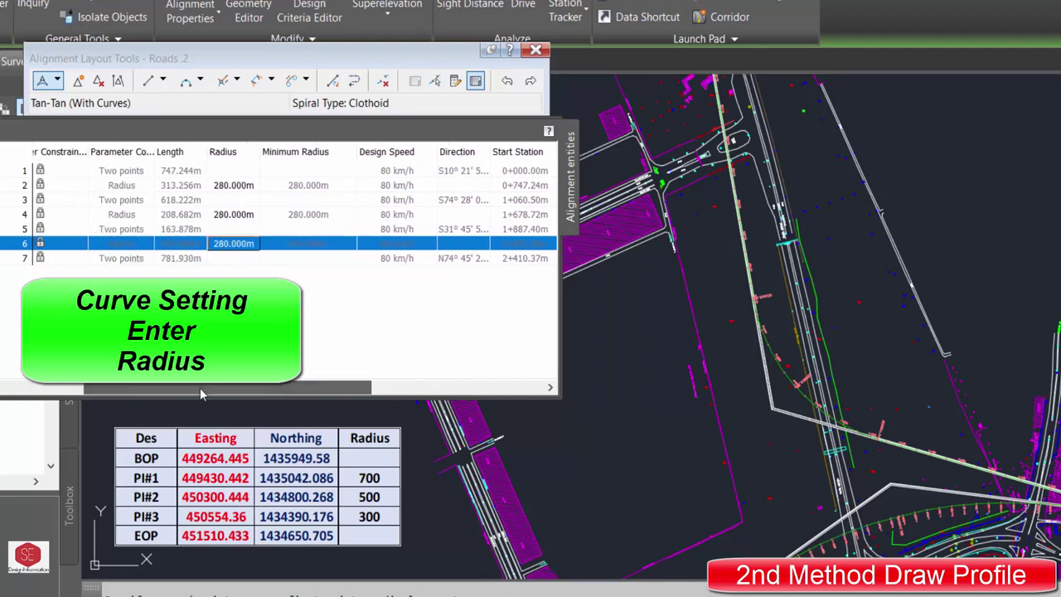
Step: Set the first and second curve radii to 700 m and 500 m
left_click(323, 184)
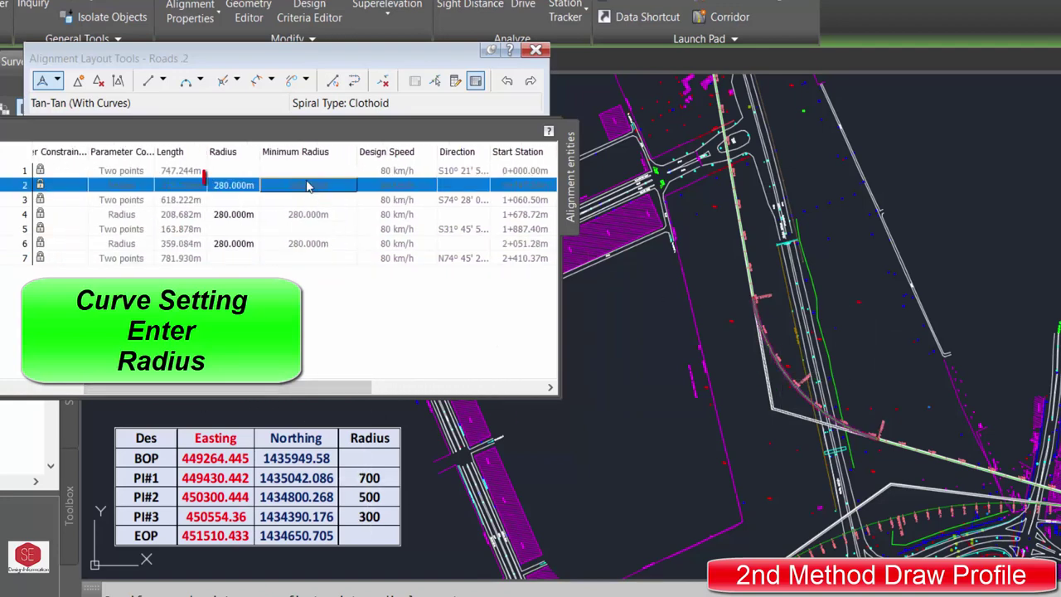
left_click(240, 186)
type("700")
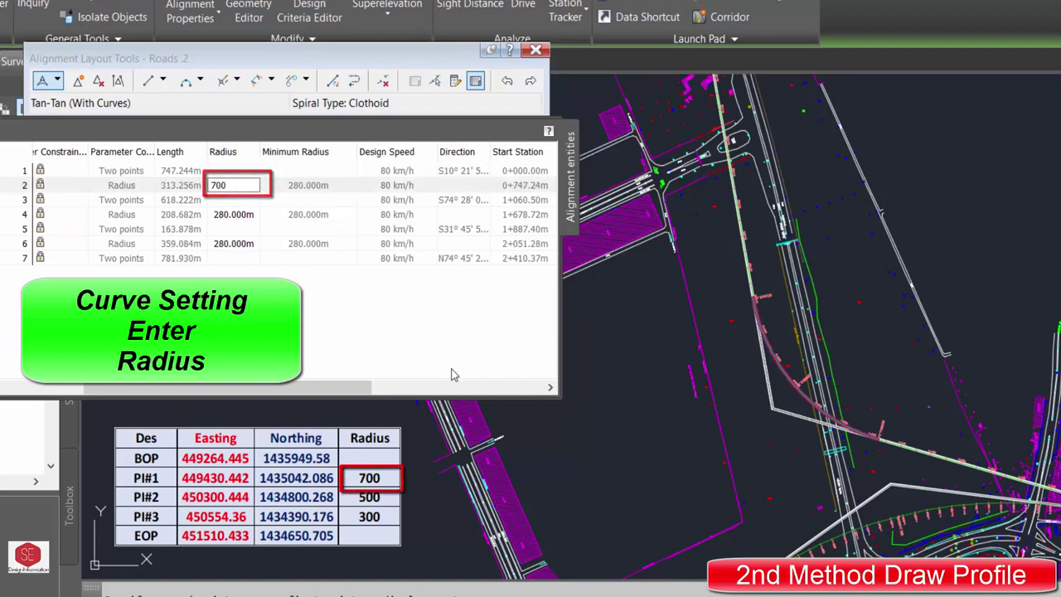
key("Return")
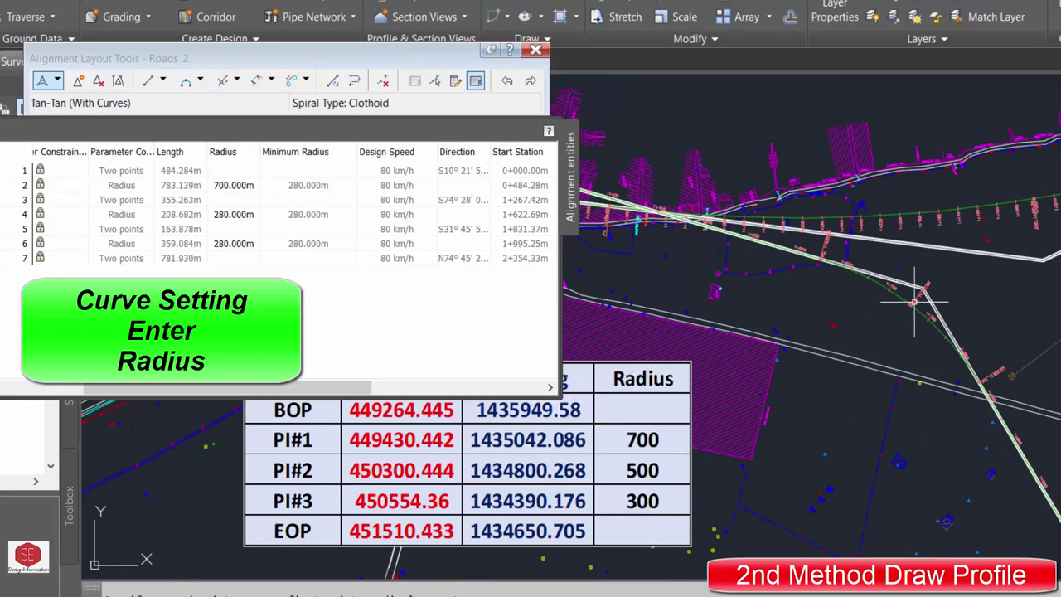
double_click(236, 214)
type("500")
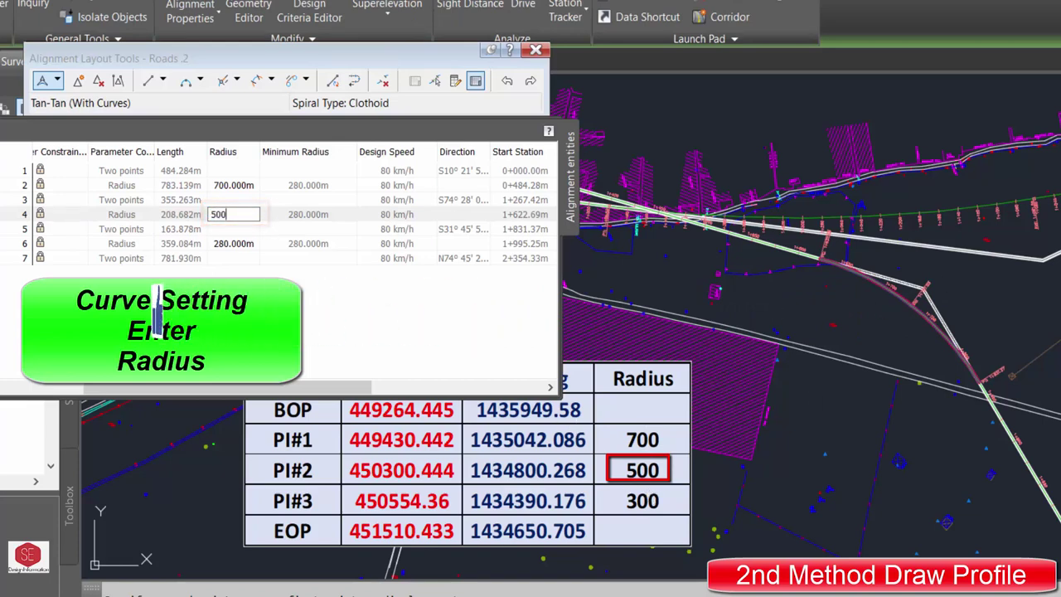
key("Return")
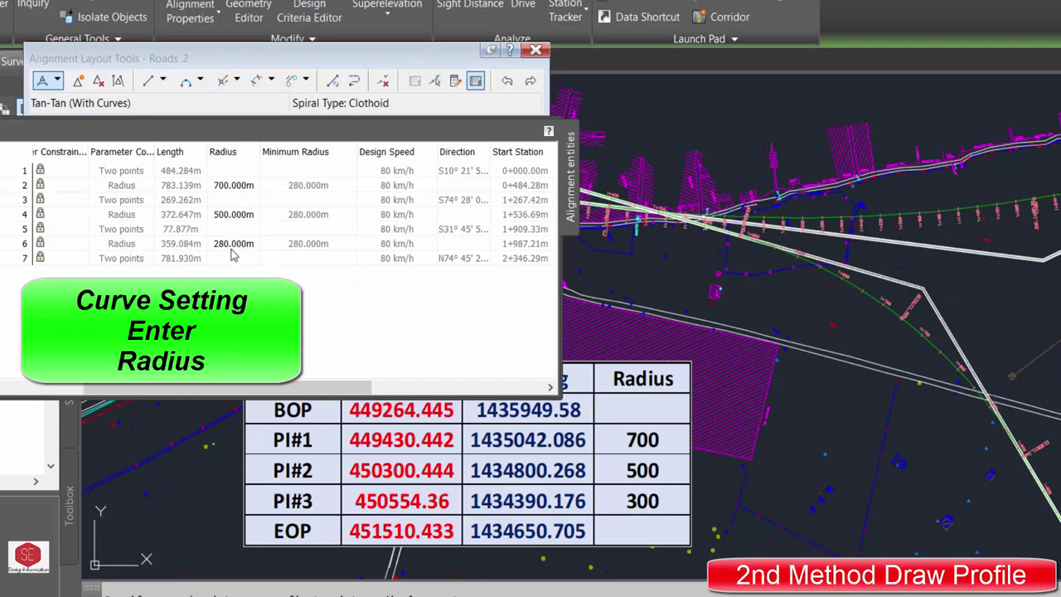
scroll(727, 286, "down", 3)
scroll(1002, 449, "up", 3)
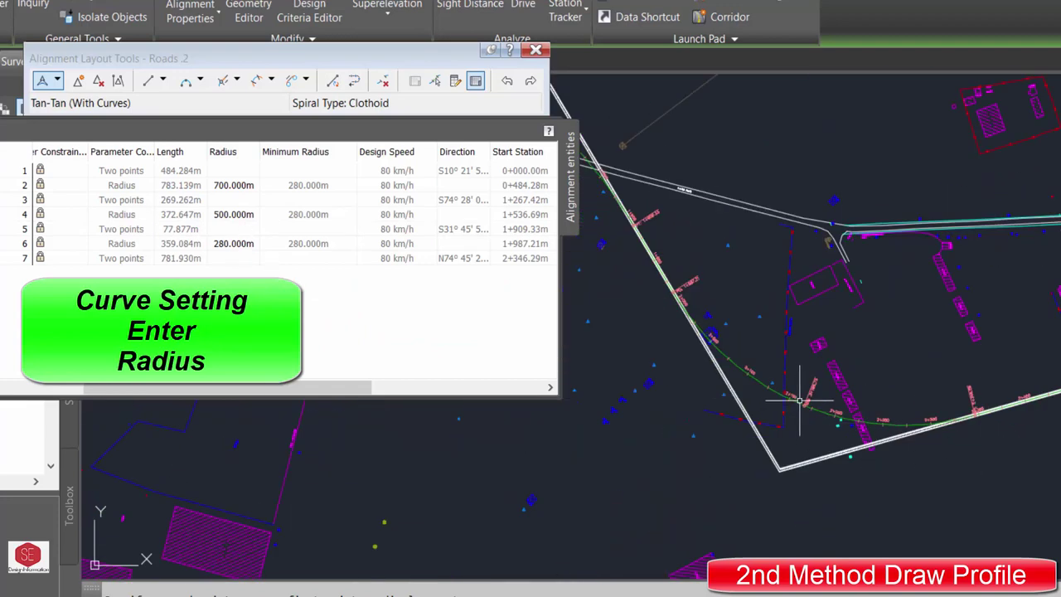
scroll(800, 400, "up", 2)
Step: Set the third curve radius to 300 m
left_click(232, 245)
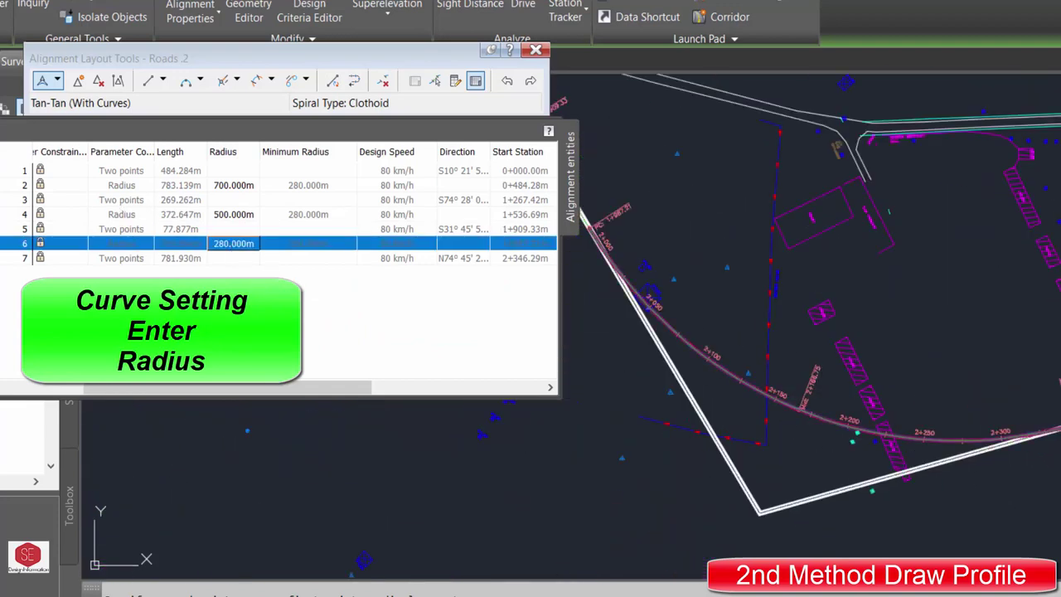
type("300")
key("Return")
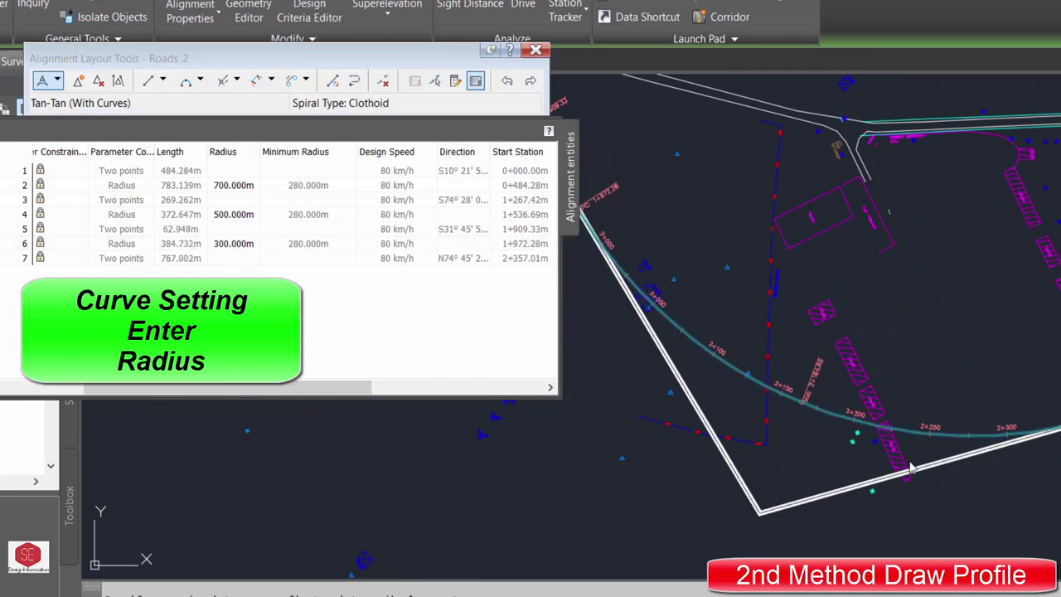
scroll(967, 328, "down", 2)
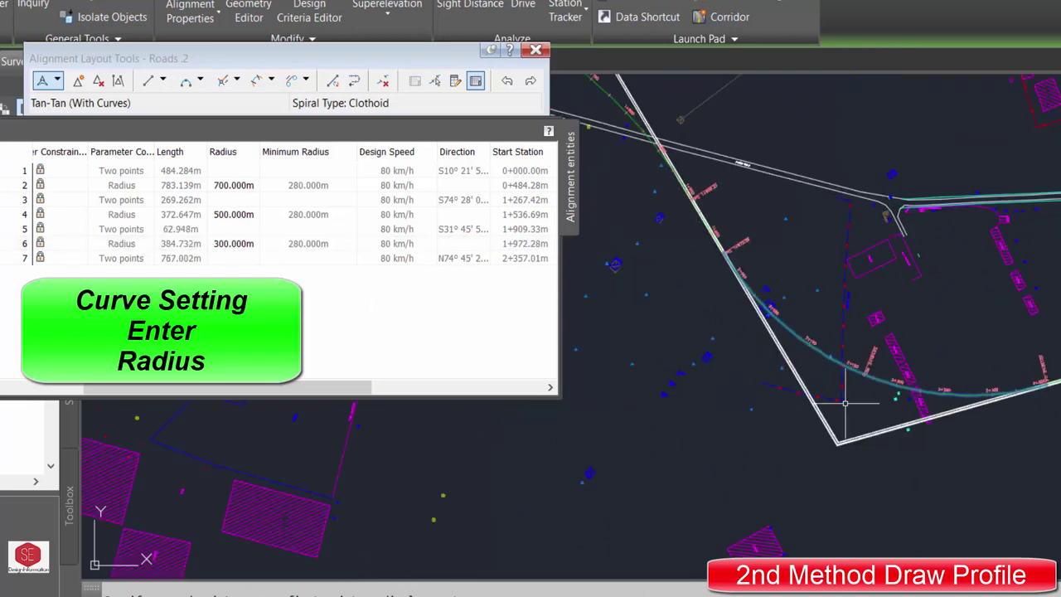
left_click_drag(278, 389, 387, 389)
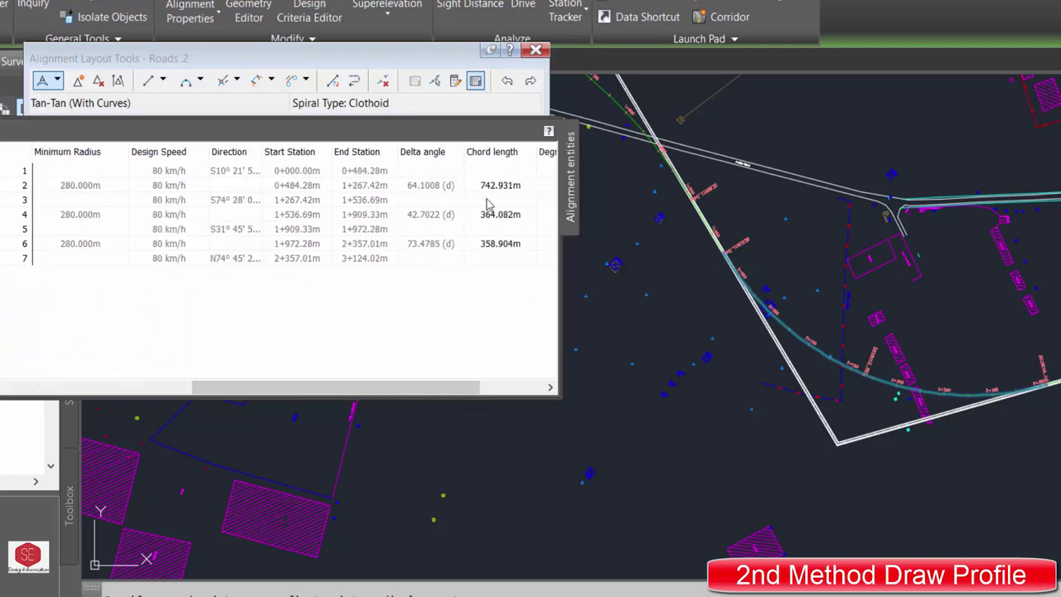
left_click_drag(367, 388, 431, 388)
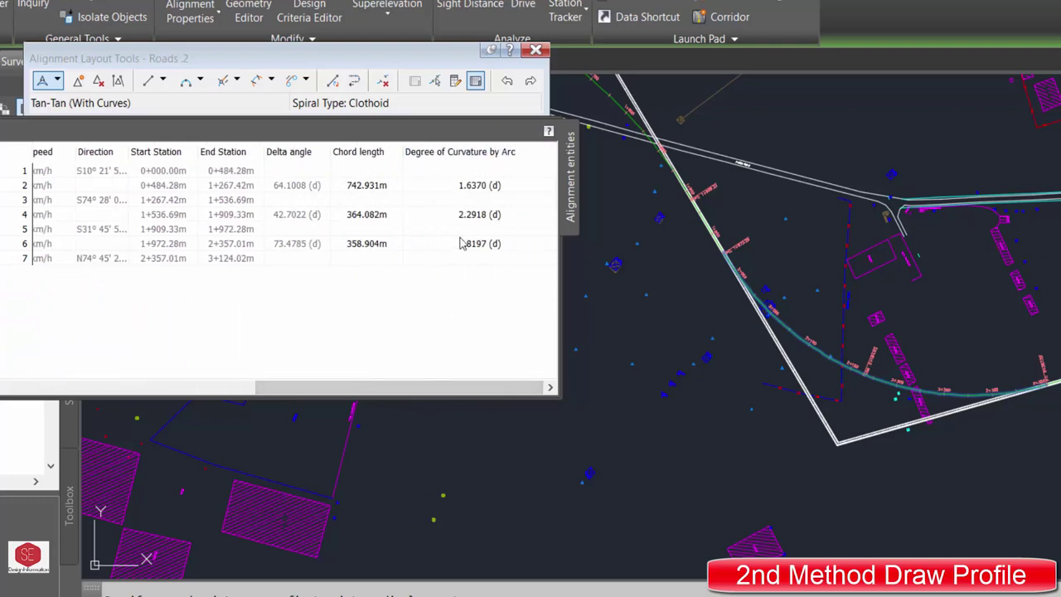
scroll(856, 388, "down", 5)
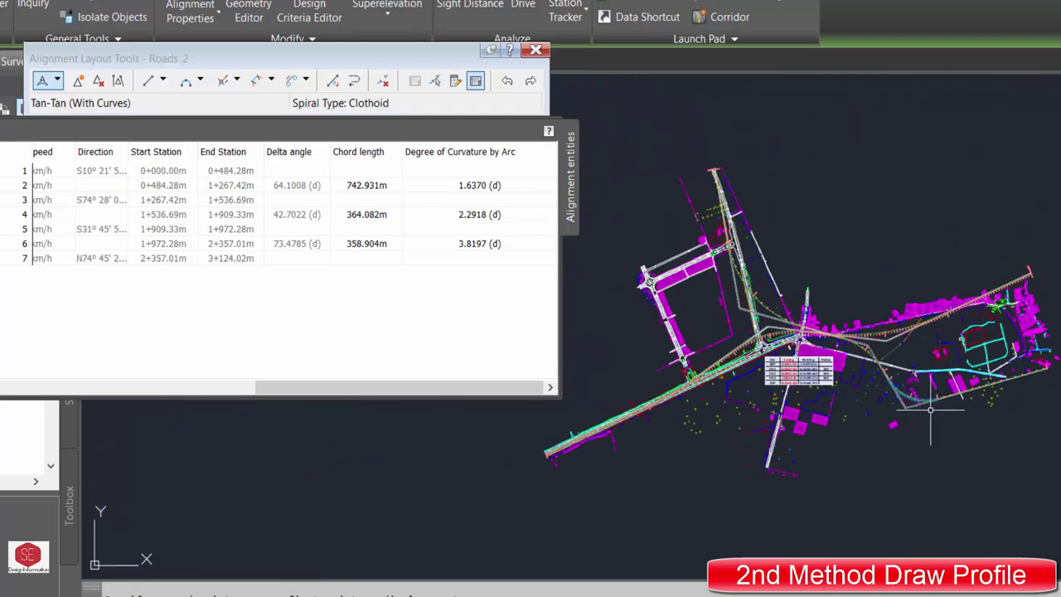
scroll(757, 288, "up", 3)
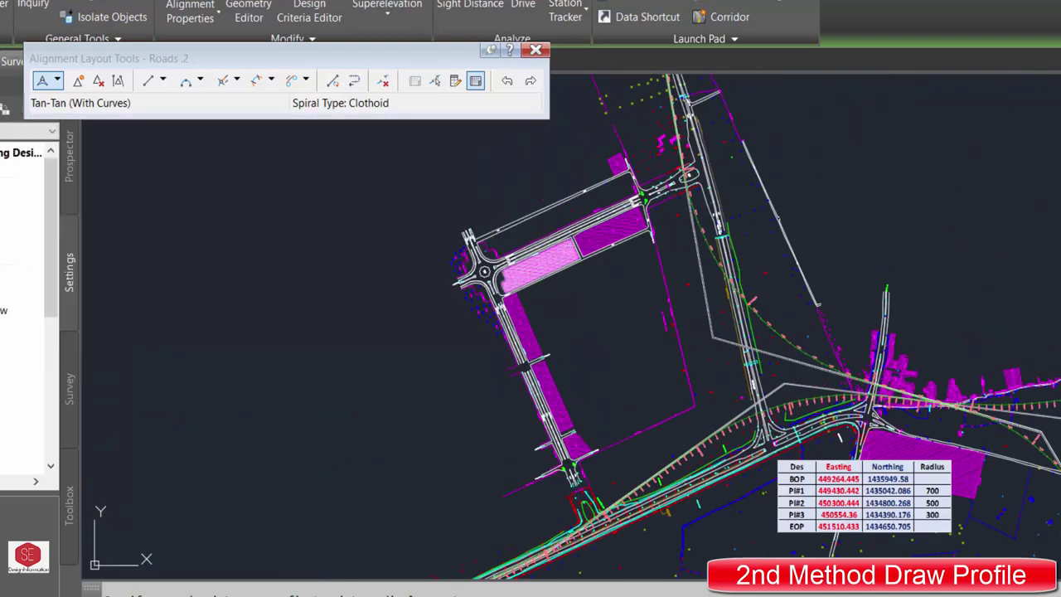
Step: Close the Alignment Layout Tools and zoom to the northern road junction
left_click(536, 50)
scroll(779, 362, "up", 4)
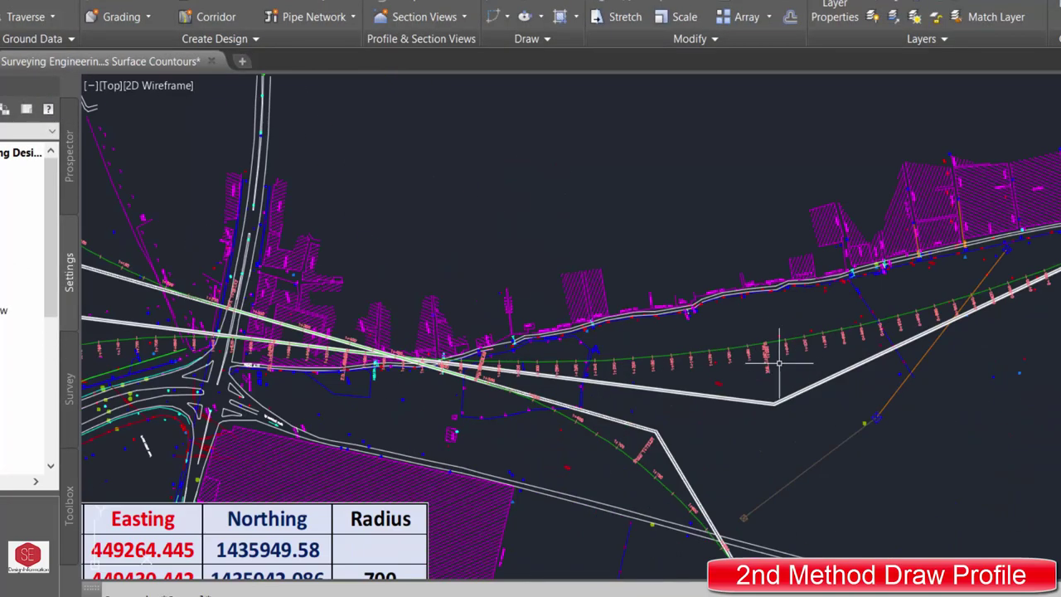
scroll(611, 450, "down", 5)
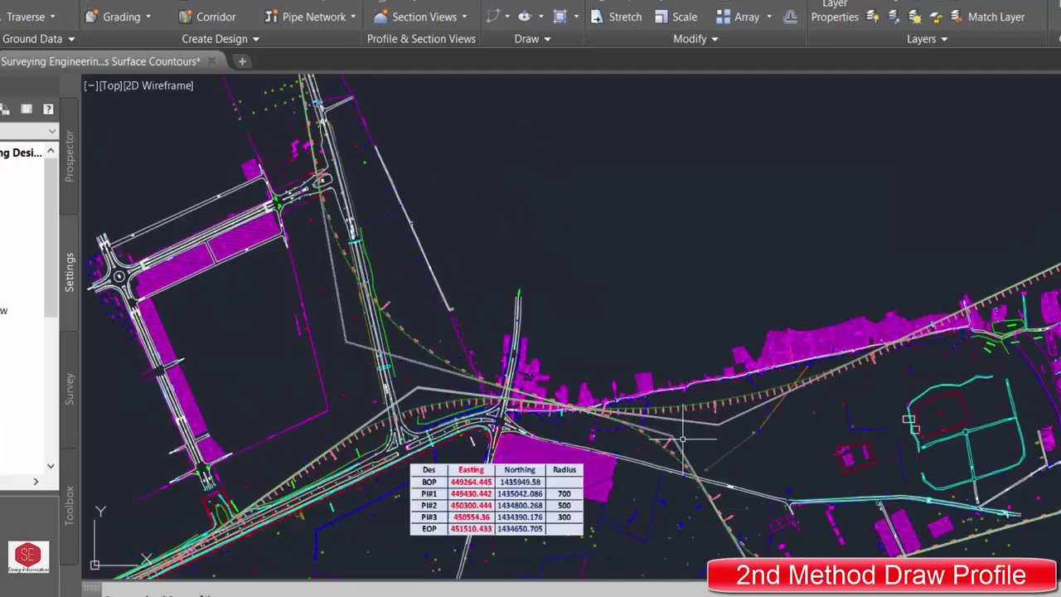
scroll(517, 377, "up", 3)
scroll(793, 442, "down", 2)
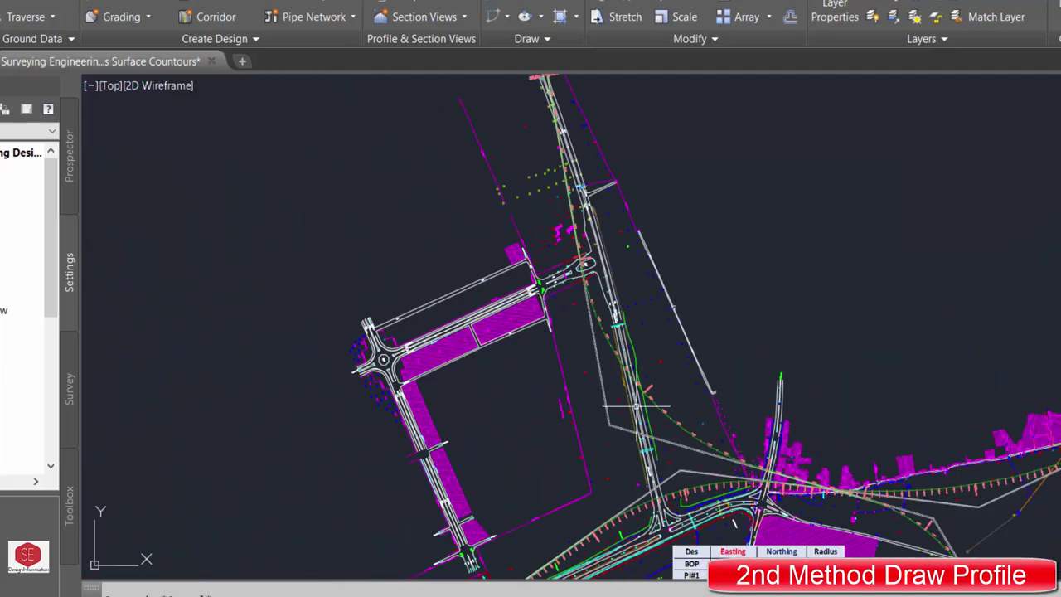
scroll(635, 406, "up", 3)
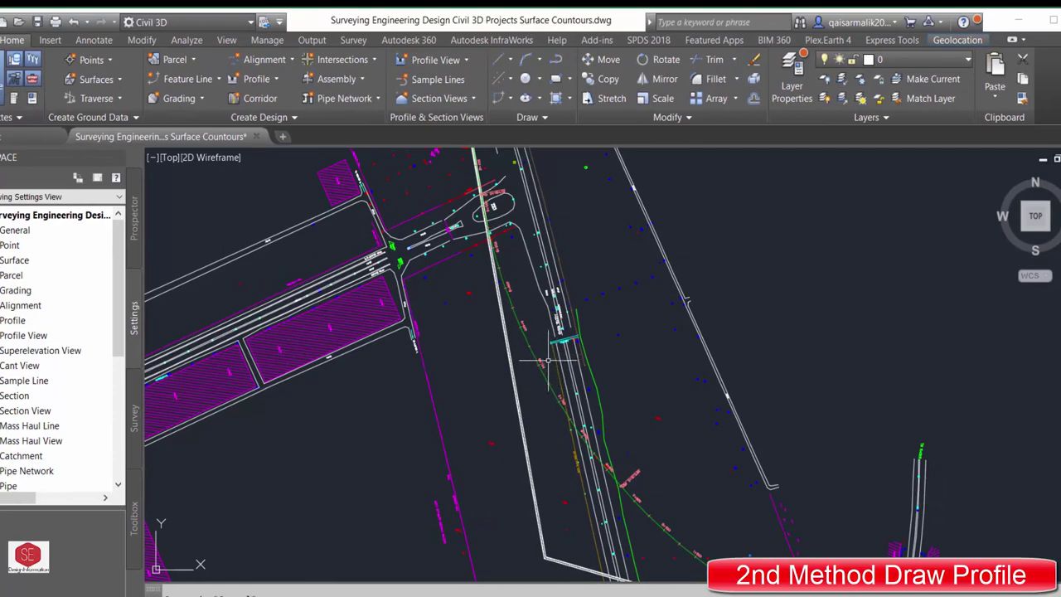
Step: Replace Roads .2 station labels with Perpendicular with Tick major stations every 20 m
left_click(546, 364)
left_click(137, 73)
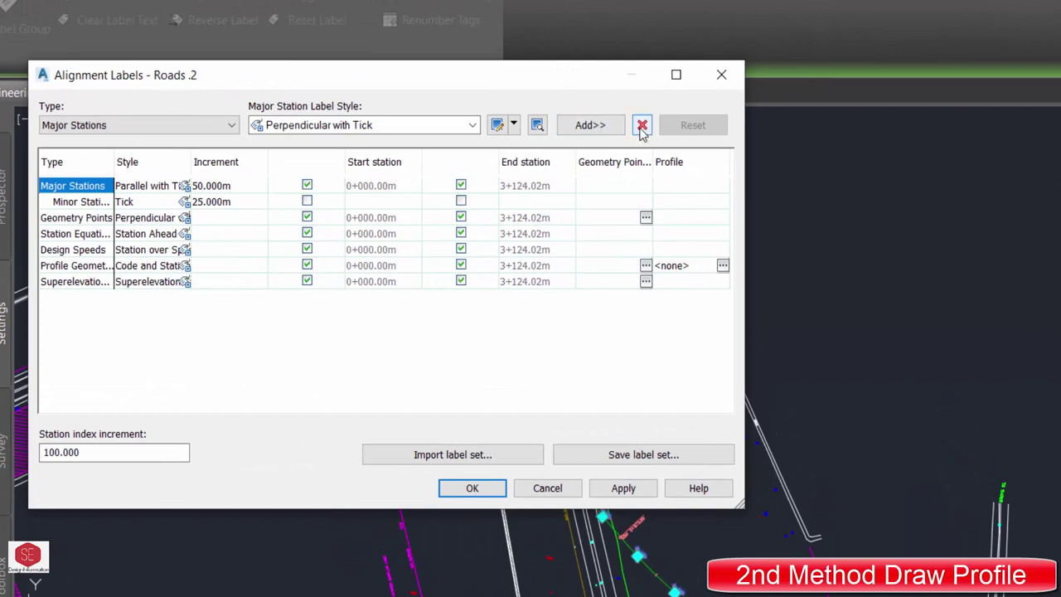
left_click(641, 126)
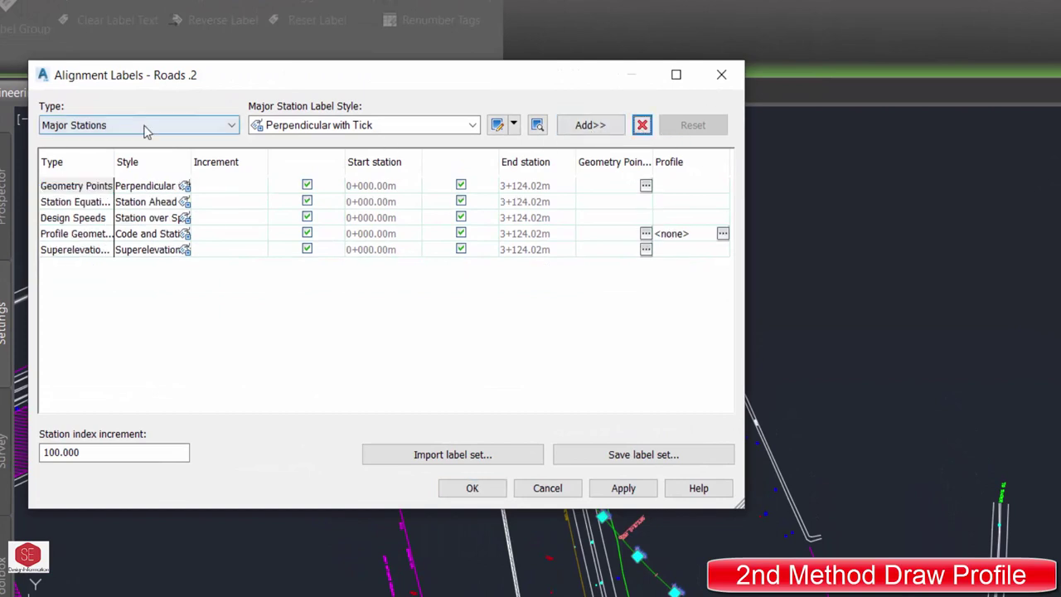
left_click(420, 131)
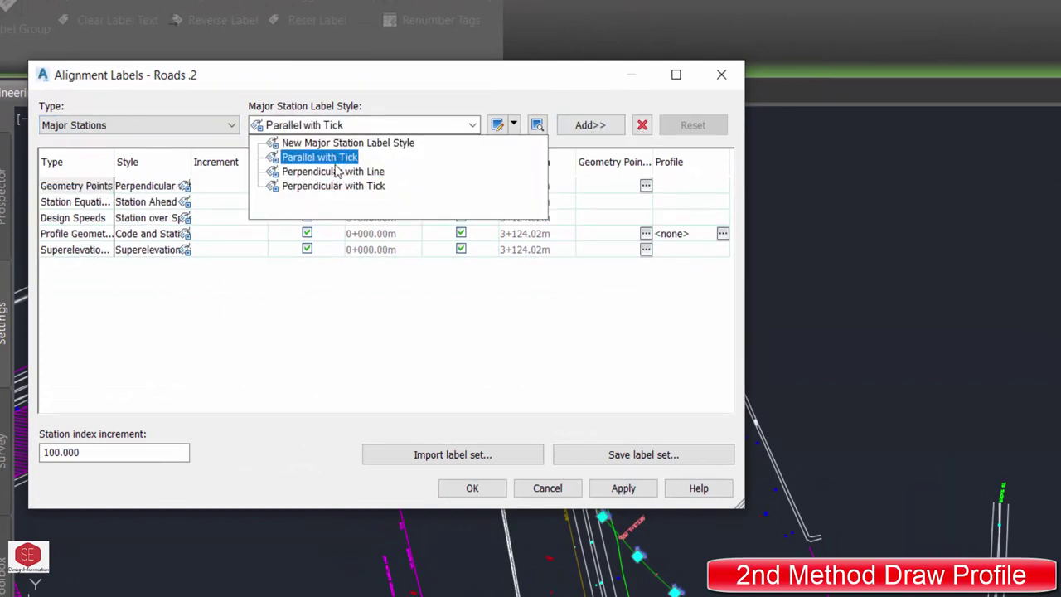
left_click(309, 186)
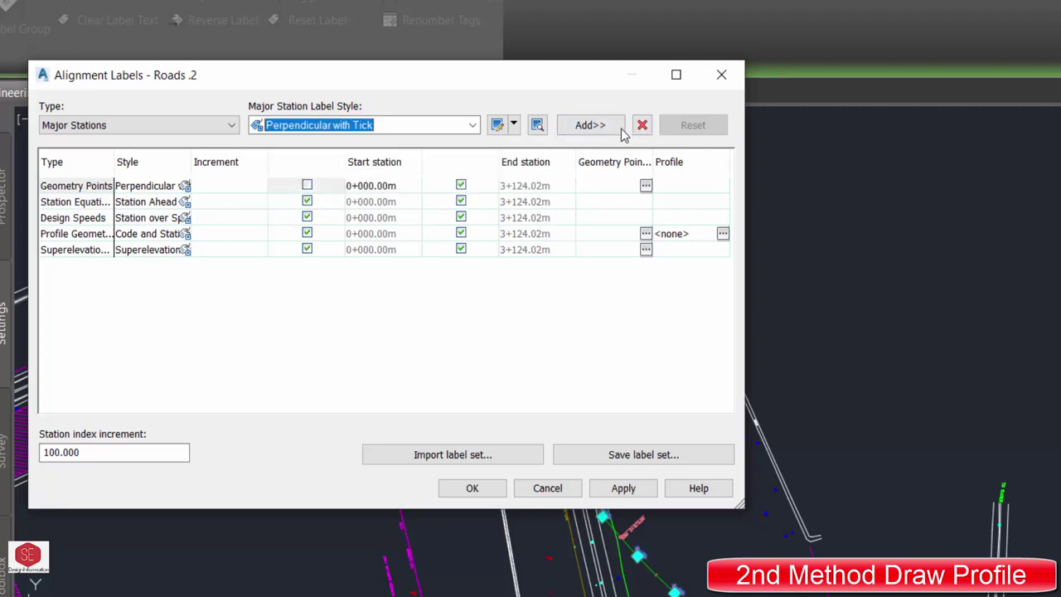
left_click(598, 126)
left_click(623, 489)
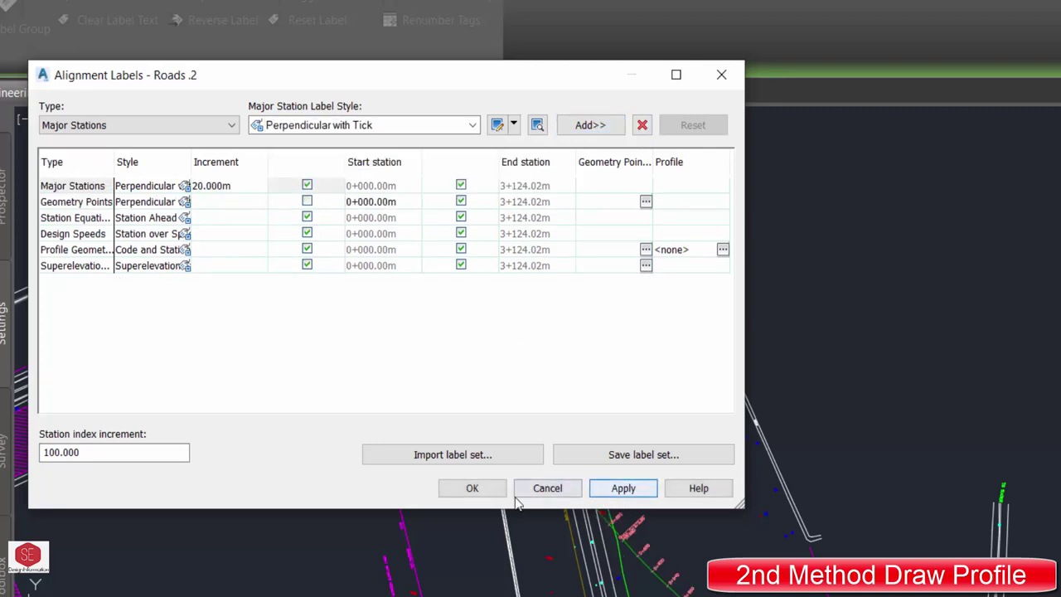
Step: Confirm the label settings and inspect the new station labels along the road
left_click(472, 488)
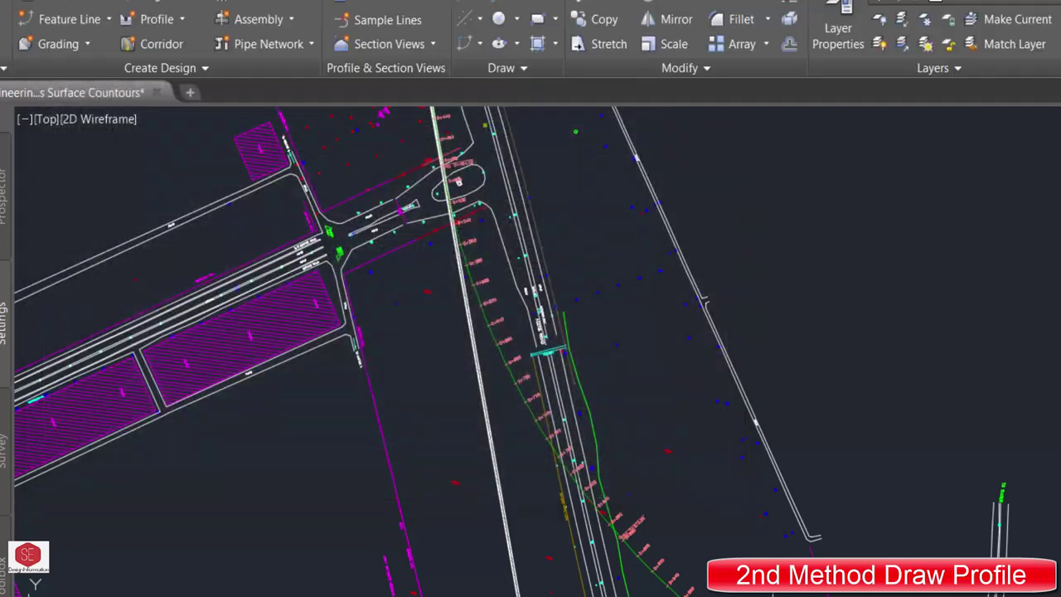
scroll(602, 558, "up", 5)
scroll(602, 558, "up", 1)
scroll(349, 423, "down", 6)
scroll(349, 423, "down", 2)
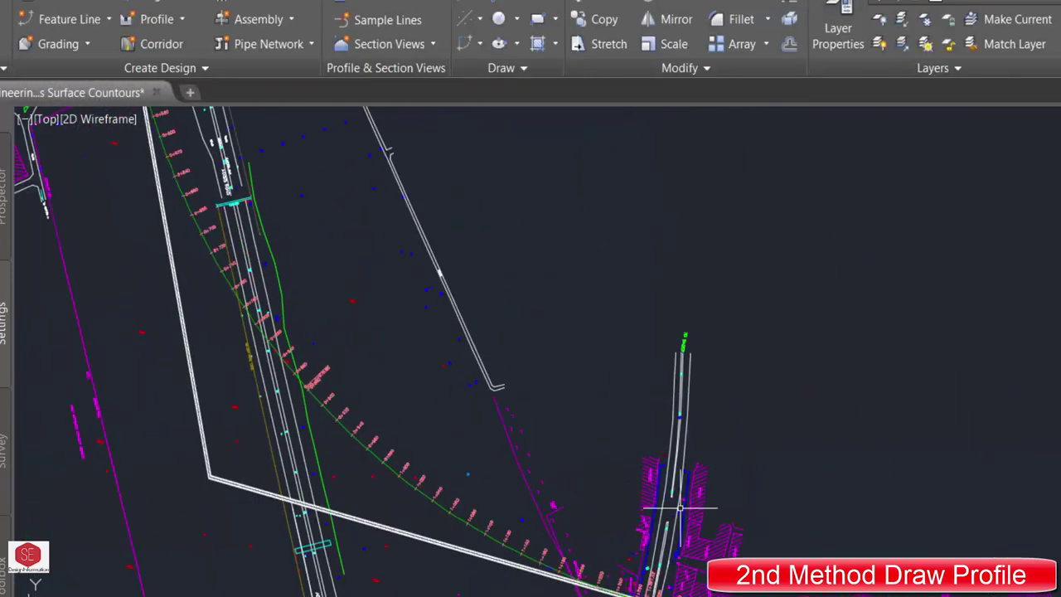
scroll(349, 424, "down", 1)
scroll(467, 354, "down", 1)
scroll(702, 438, "down", 1)
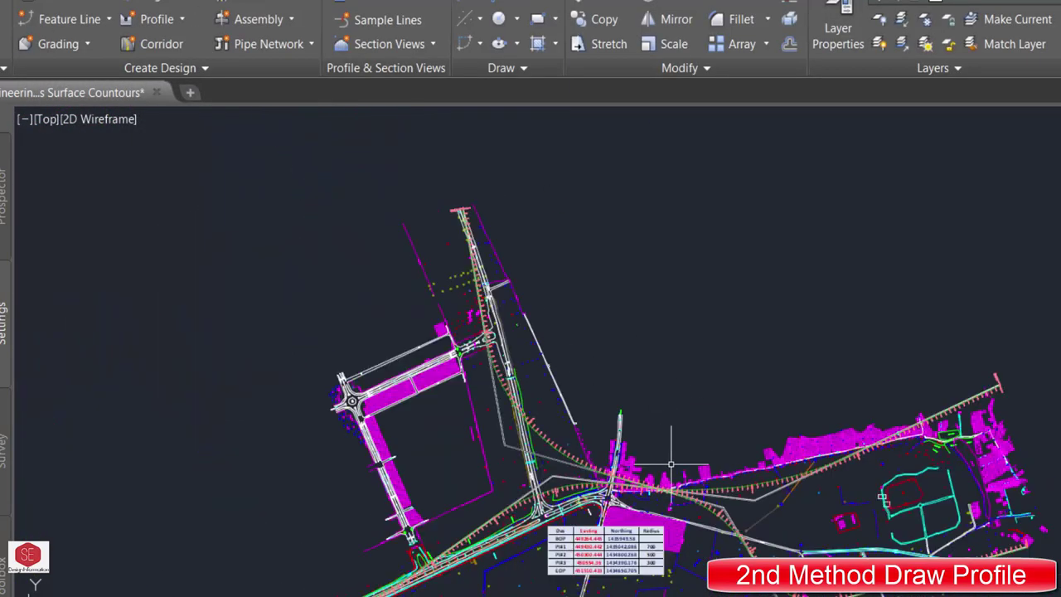
scroll(702, 438, "down", 1)
scroll(684, 428, "up", 2)
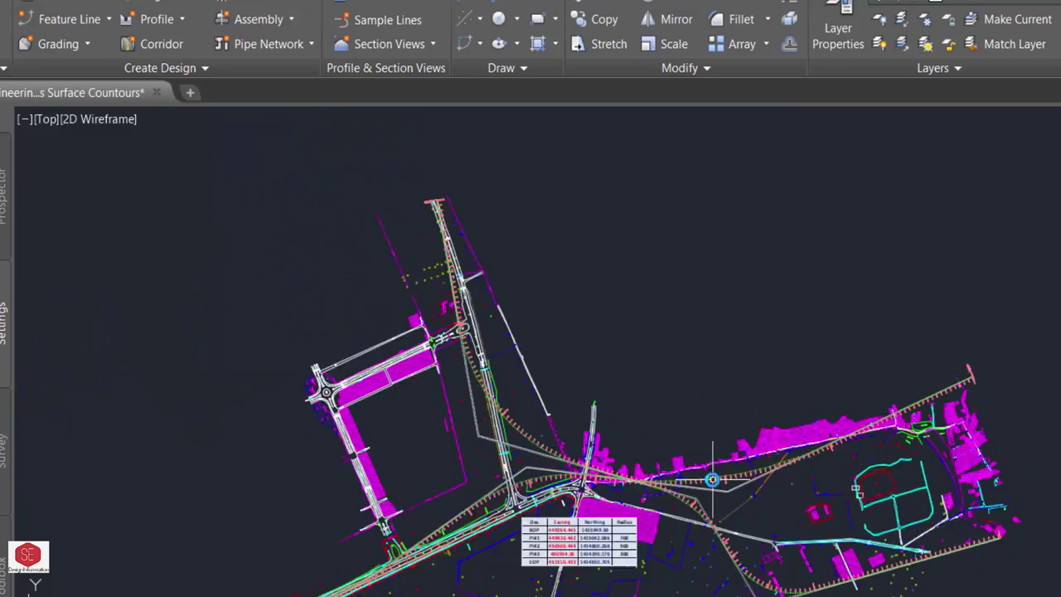
scroll(684, 428, "up", 1)
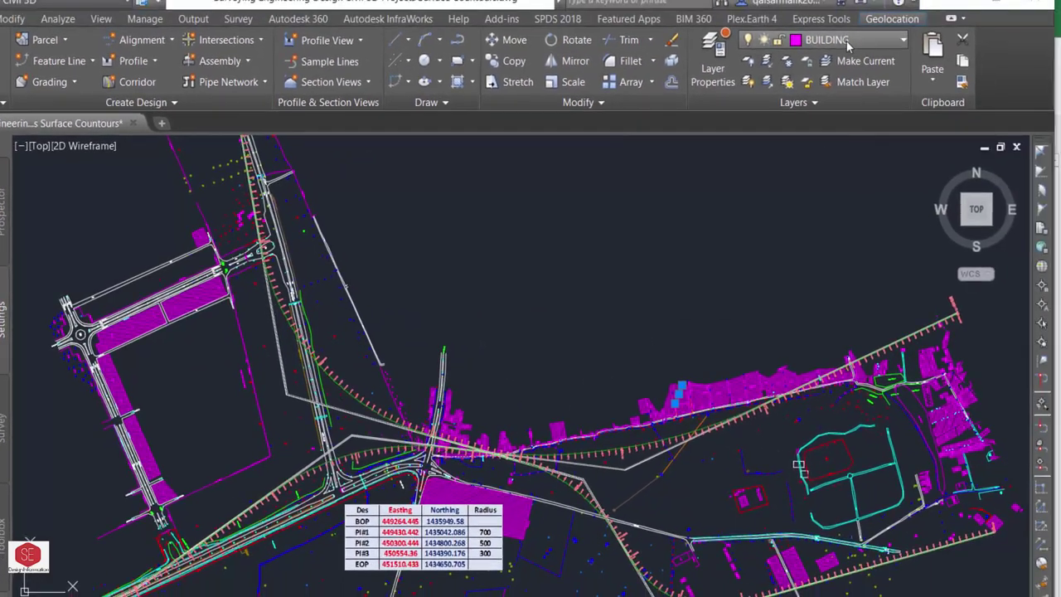
Step: Turn off the BUILDING layer and make layer 0 current
left_click(879, 27)
left_click(767, 59)
scroll(829, 166, "up", 3)
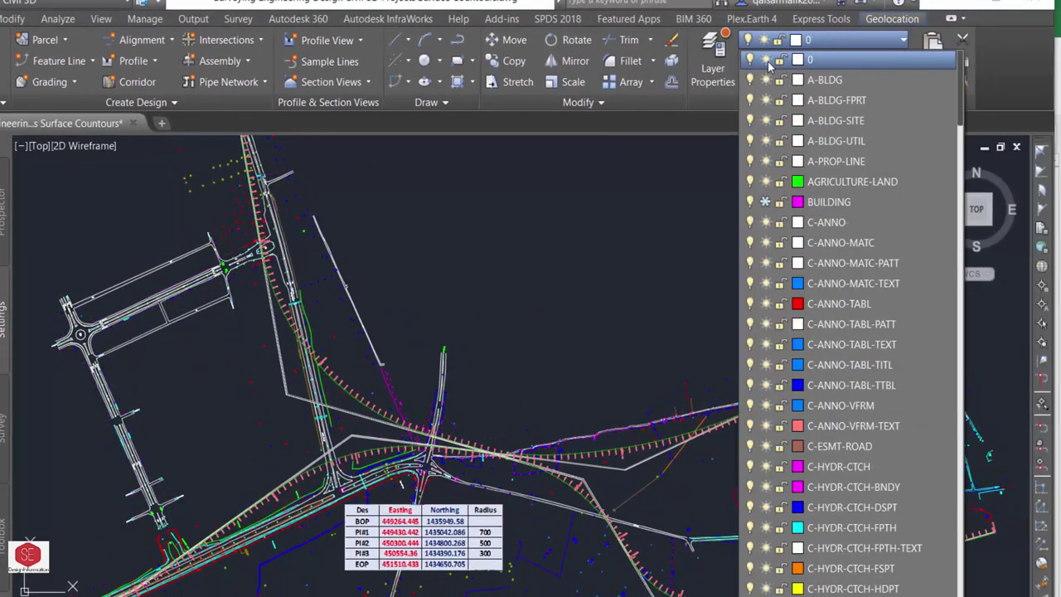
left_click(821, 60)
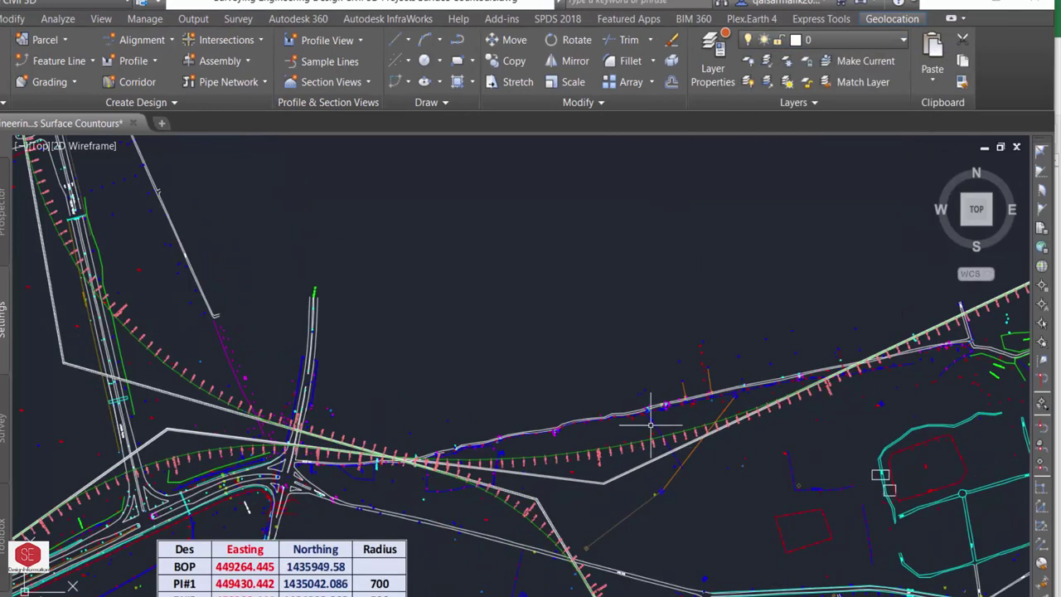
Step: Zoom to extents and frame the two road alignments in the view
type("z")
key("Return")
type("e")
key("Return")
scroll(776, 334, "up", 3)
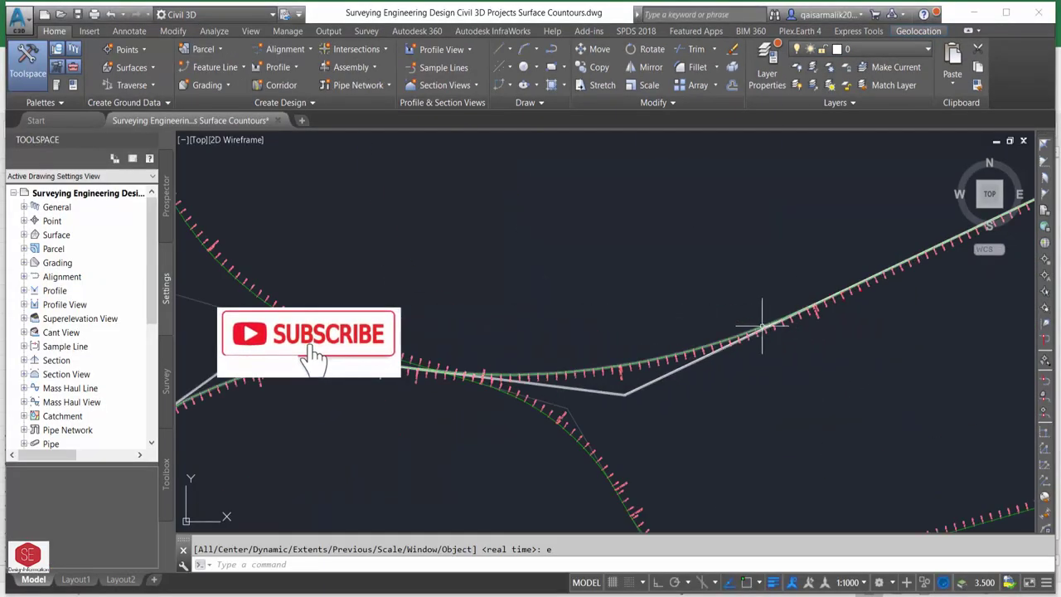
left_click(685, 370)
scroll(684, 370, "down", 3)
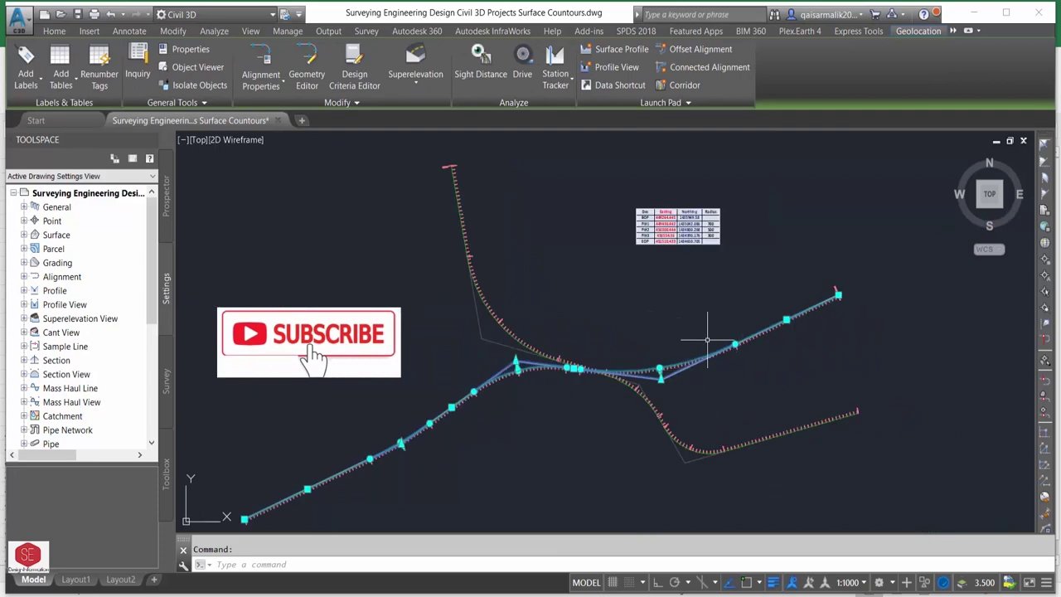
left_click(467, 316)
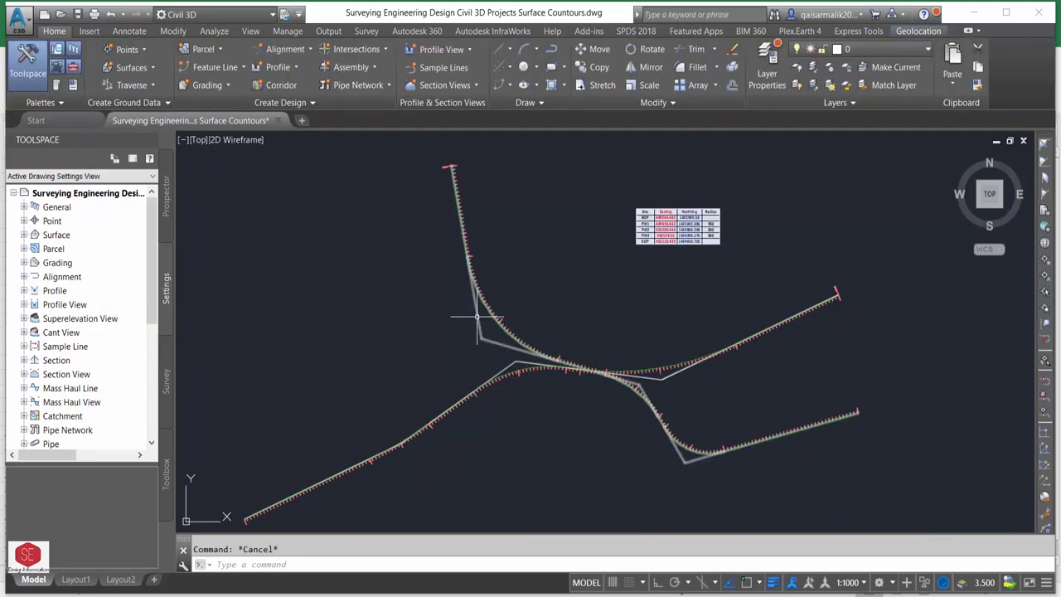
scroll(698, 217, "up", 8)
scroll(557, 300, "down", 3)
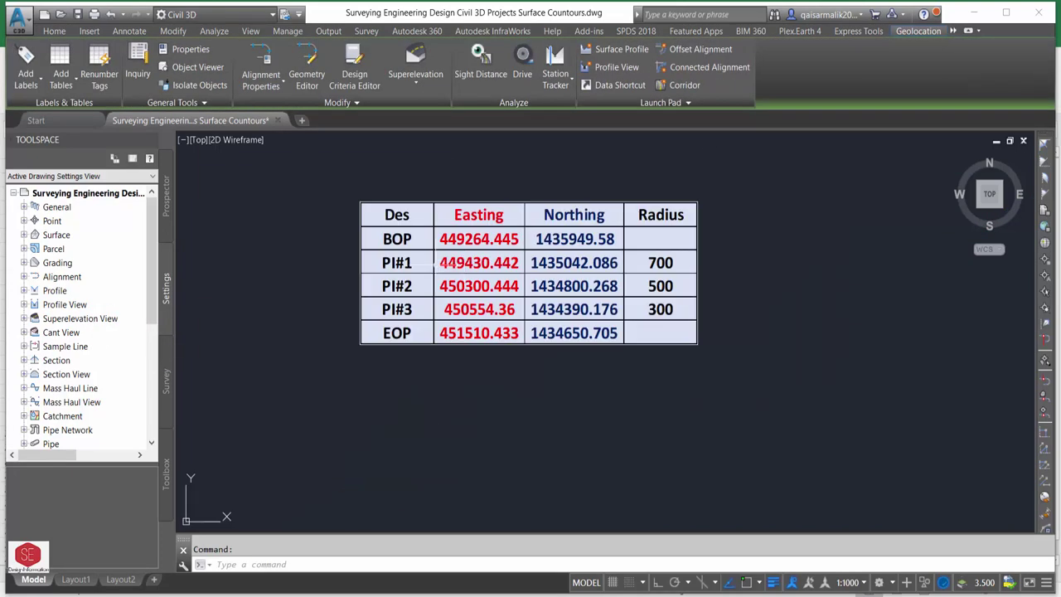
scroll(557, 301, "down", 4)
key("Escape")
scroll(556, 301, "down", 2)
middle_click_drag(875, 369, 964, 382)
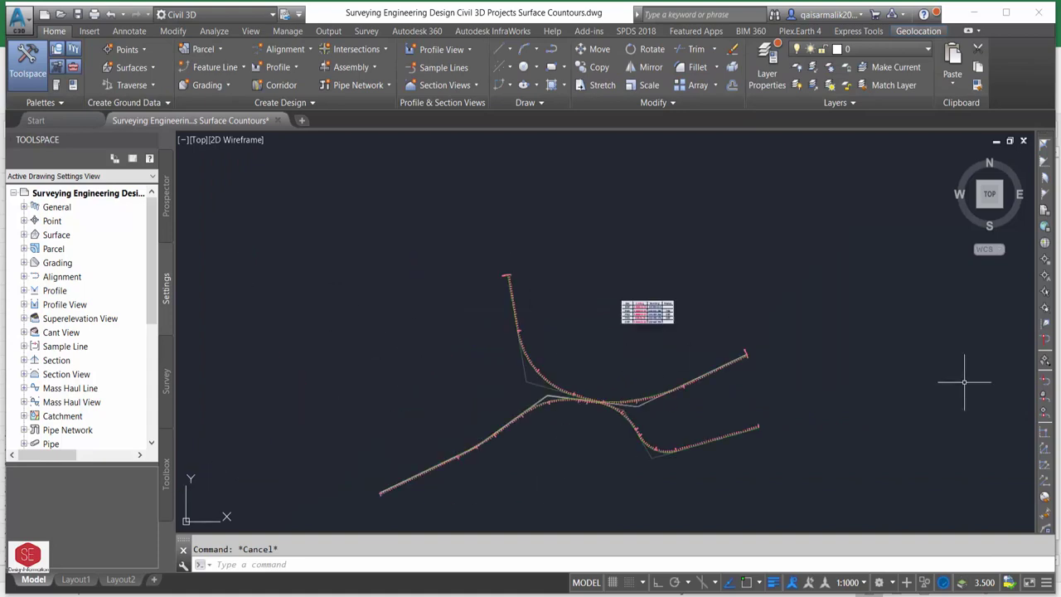
scroll(627, 406, "up", 3)
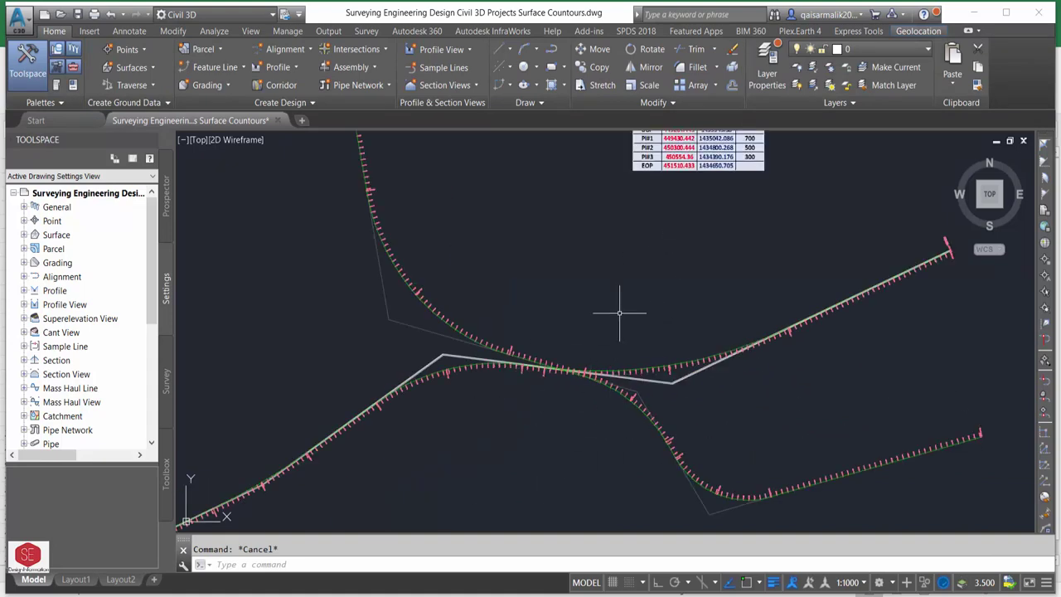
scroll(654, 315, "down", 3)
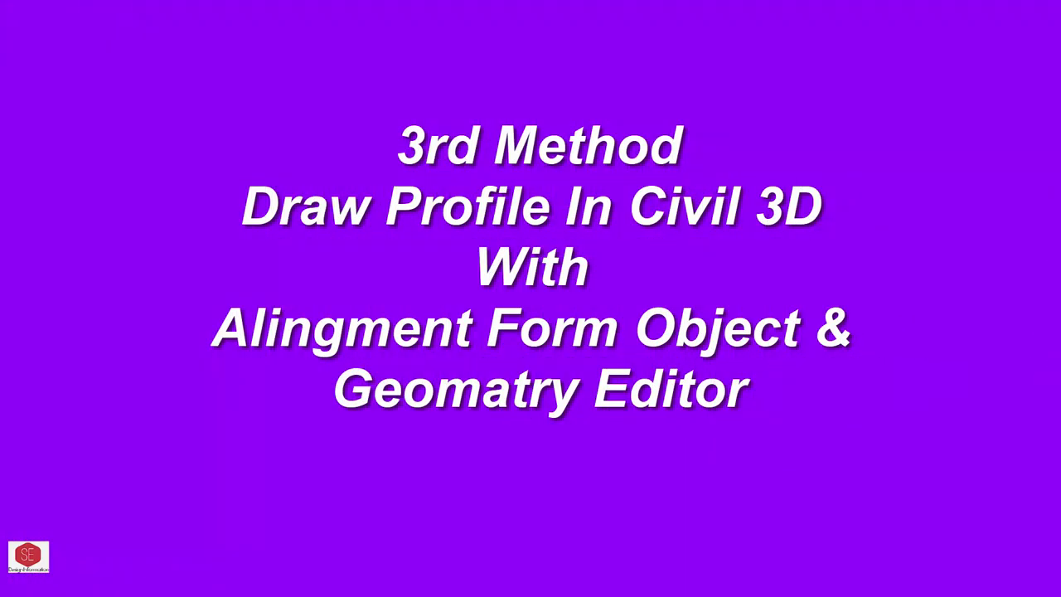
type("PL")
Step: Draw a trial polyline from above the alignments down through them
key("Return")
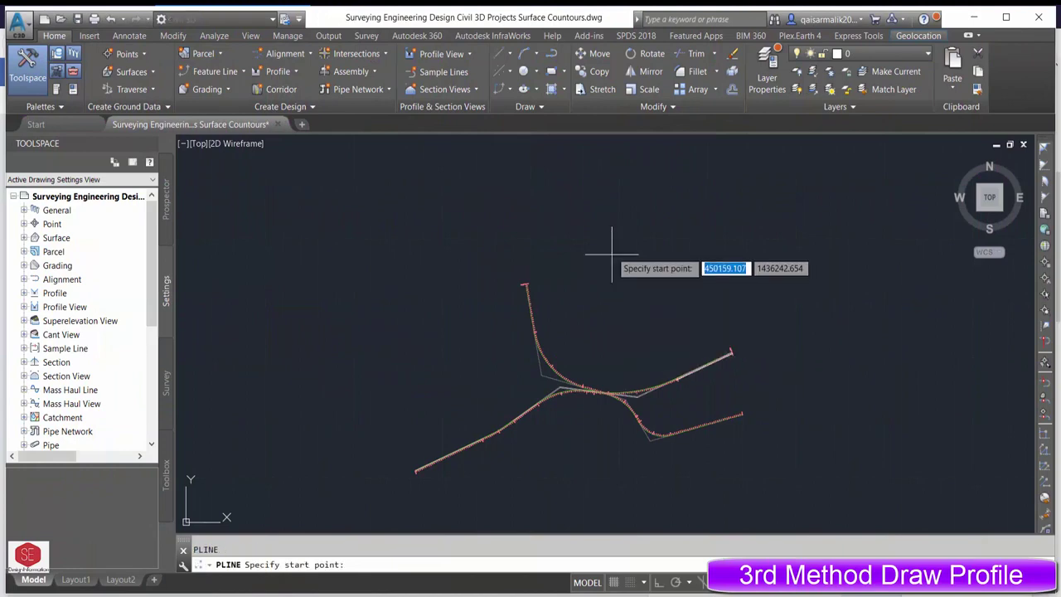
left_click(618, 242)
left_click(659, 302)
left_click(608, 347)
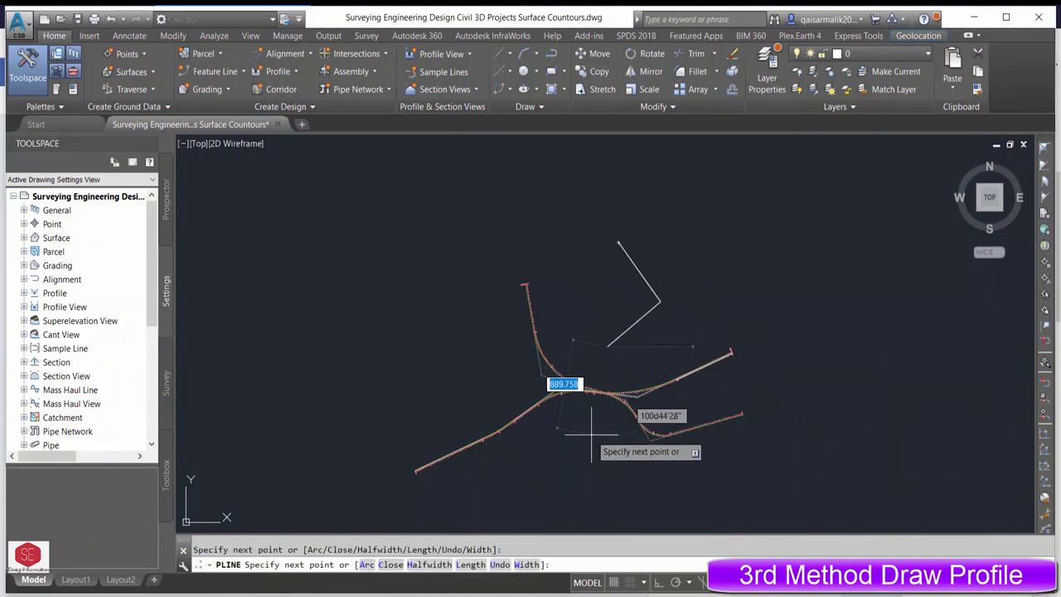
left_click(598, 431)
left_click(568, 478)
left_click(503, 478)
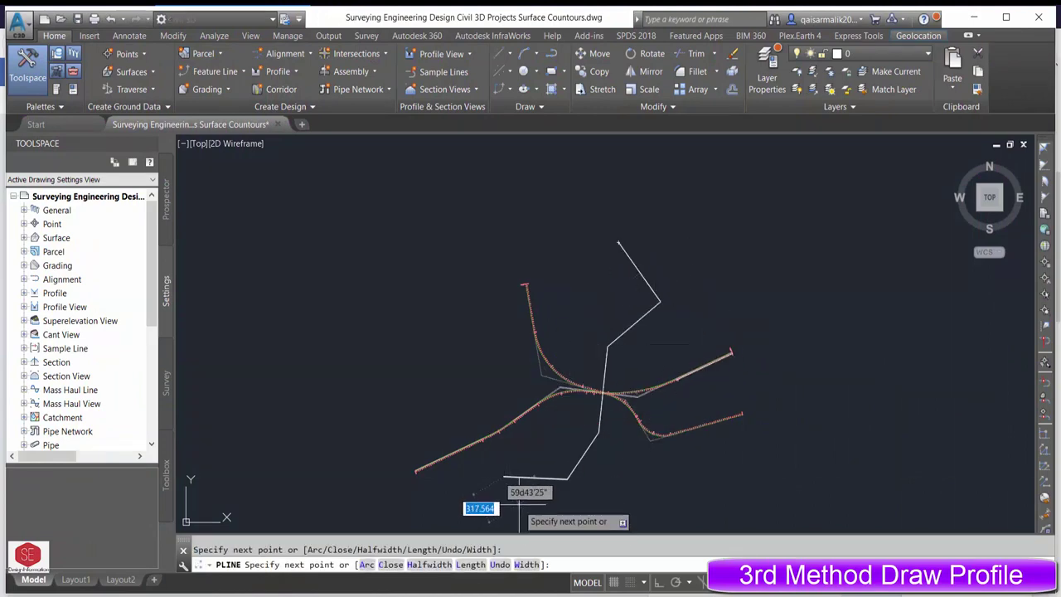
scroll(517, 422, "down", 2)
left_click(551, 495)
key("Escape")
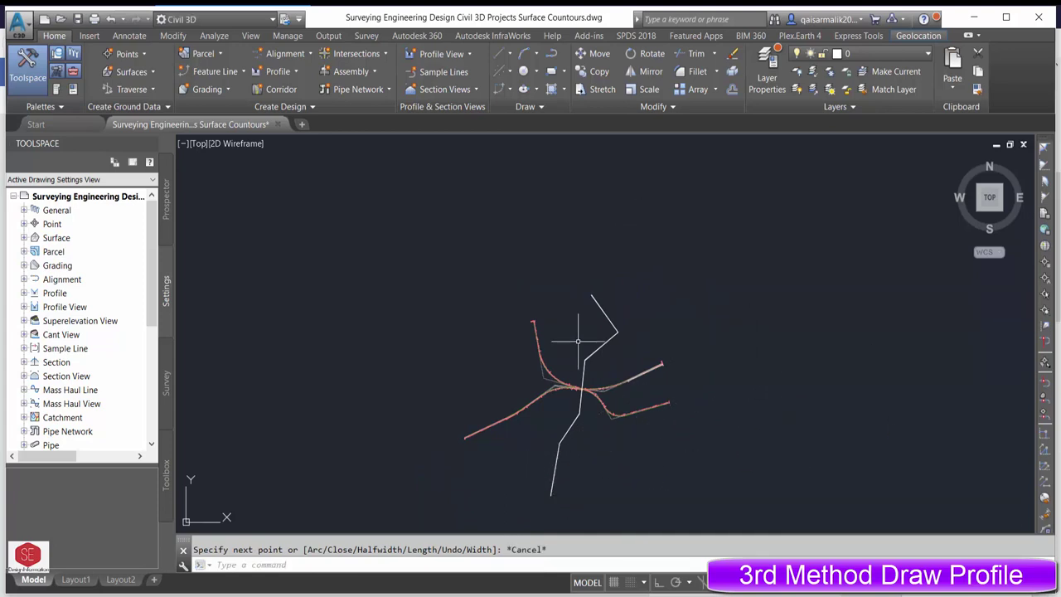
Step: Window-select the trial polyline to erase it
scroll(624, 306, "up", 2)
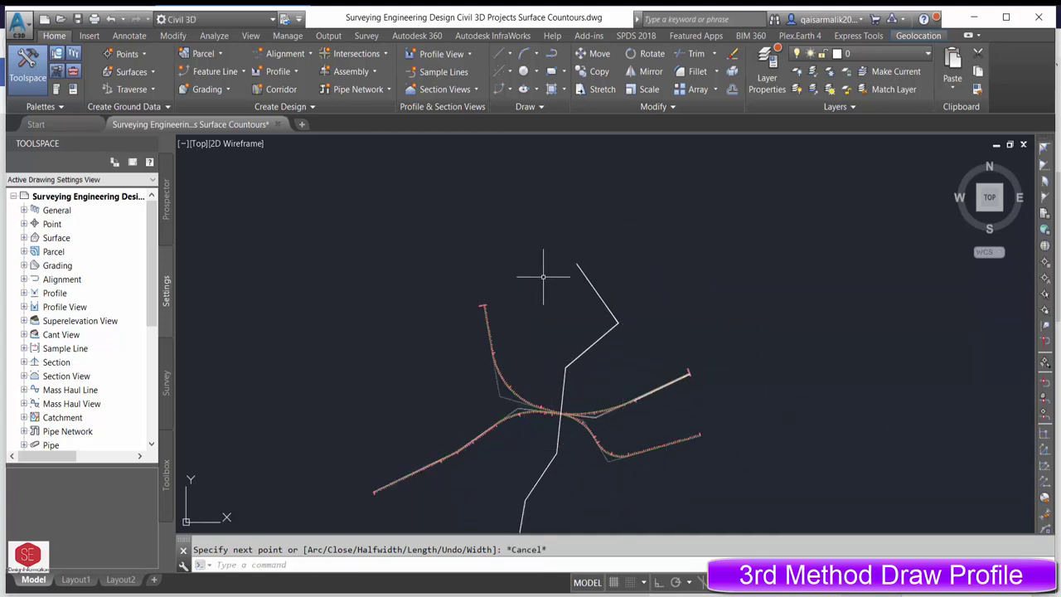
left_click(646, 265)
left_click(567, 359)
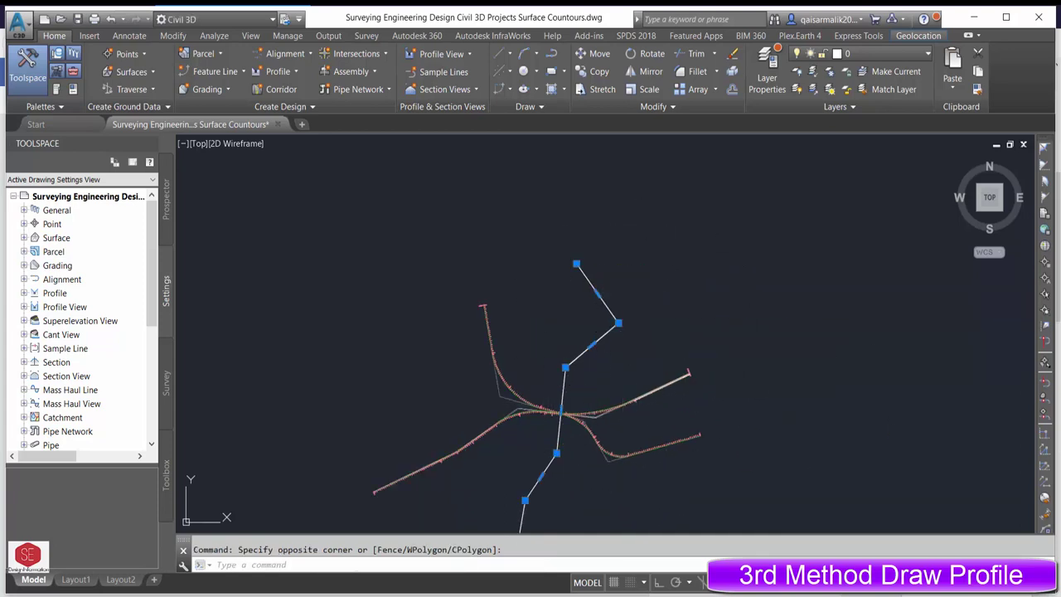
scroll(573, 307, "up", 2)
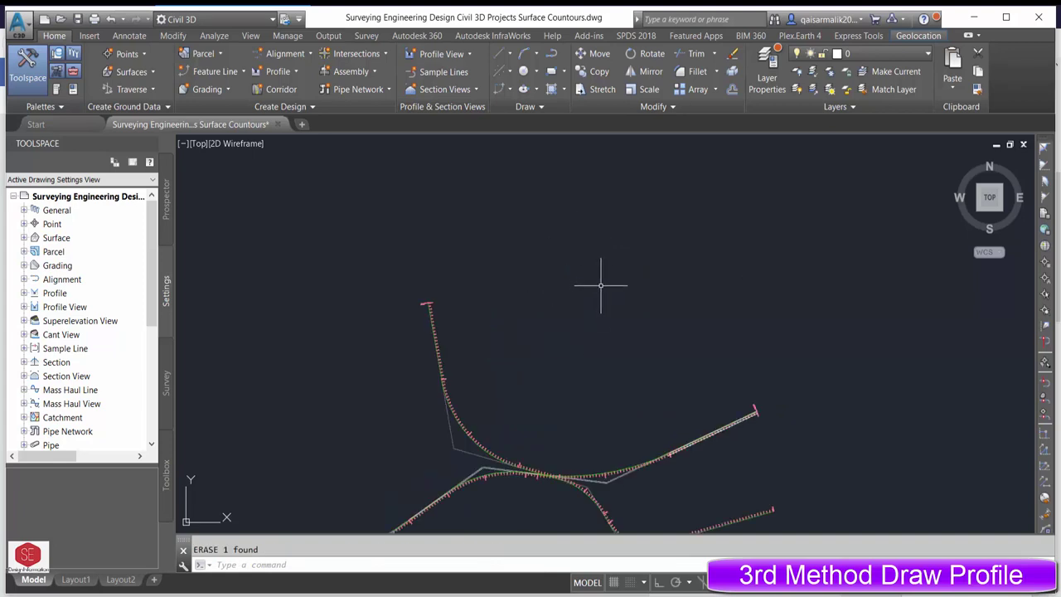
Step: Draw a single straight line with L above the alignments
type("l")
key("Return")
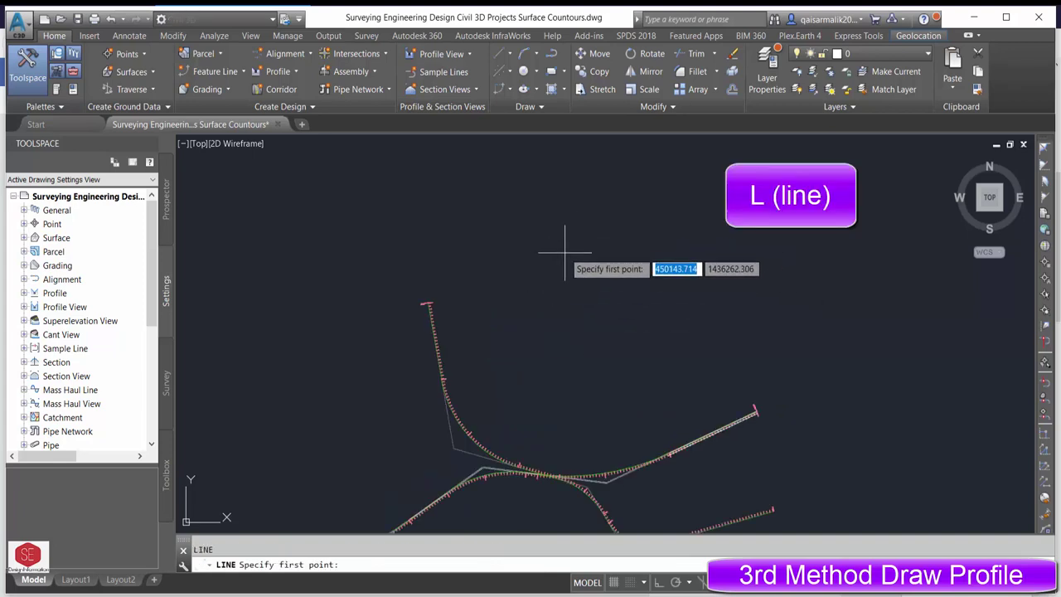
left_click(565, 252)
left_click(597, 325)
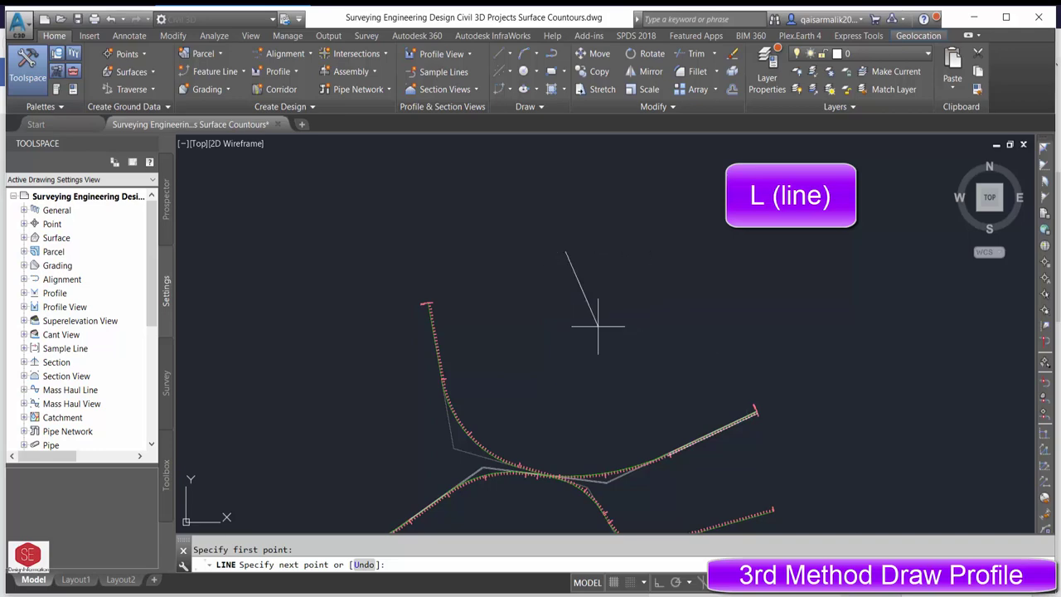
key("Escape")
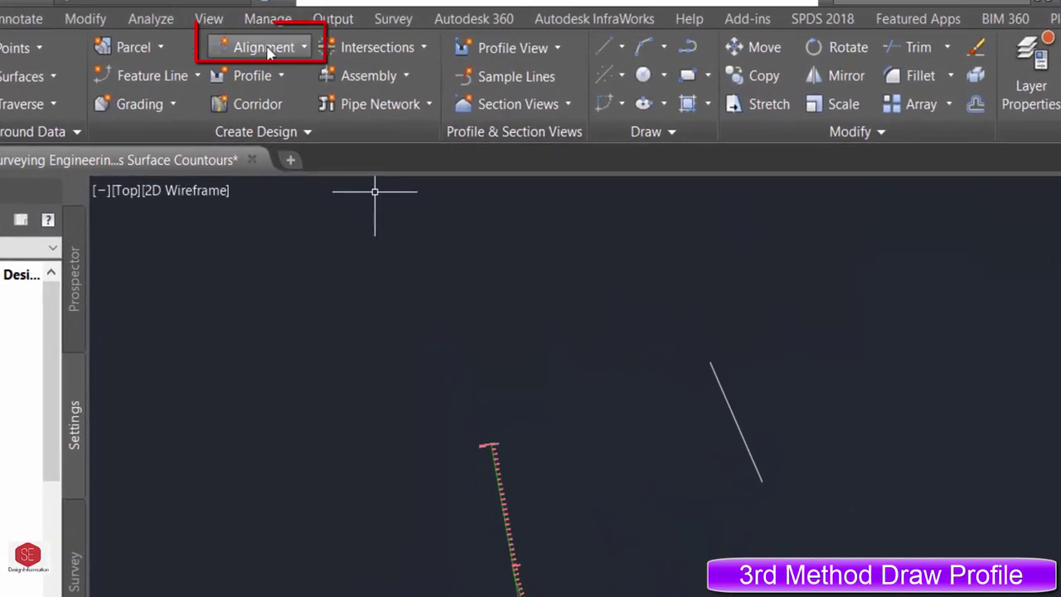
left_click(265, 47)
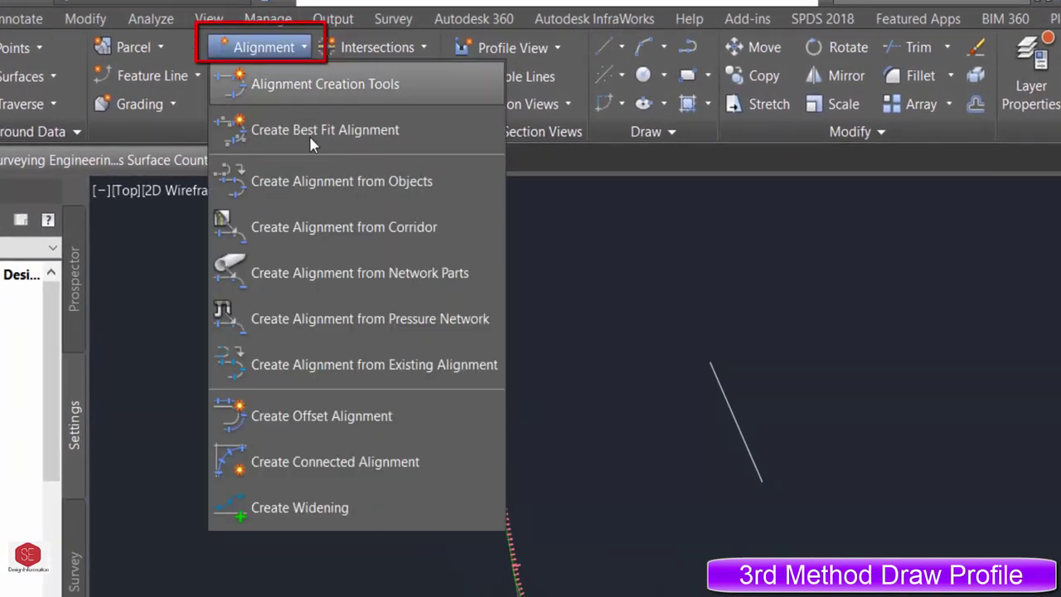
Step: Create an alignment from the new line, accepting its direction, proposing the name 'Road .3'
left_click(330, 182)
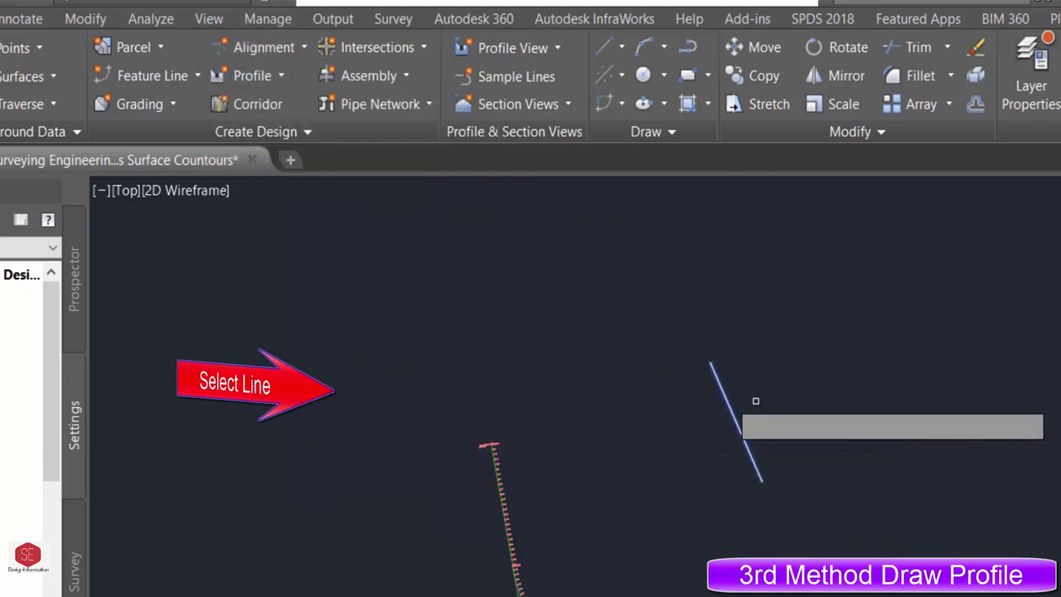
left_click(734, 418)
scroll(721, 410, "up", 3)
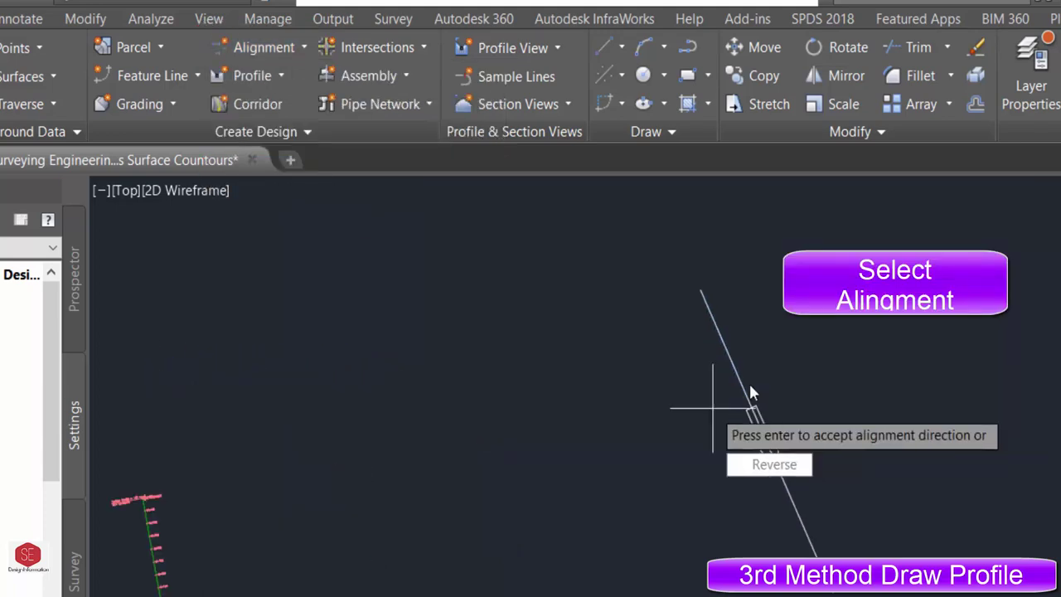
scroll(750, 390, "down", 1)
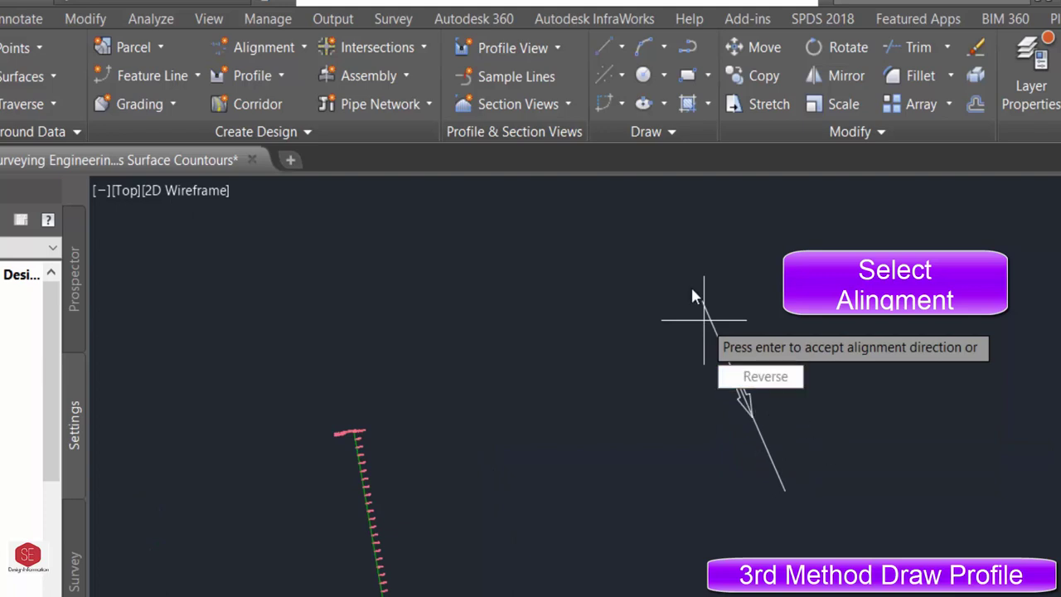
right_click(755, 387)
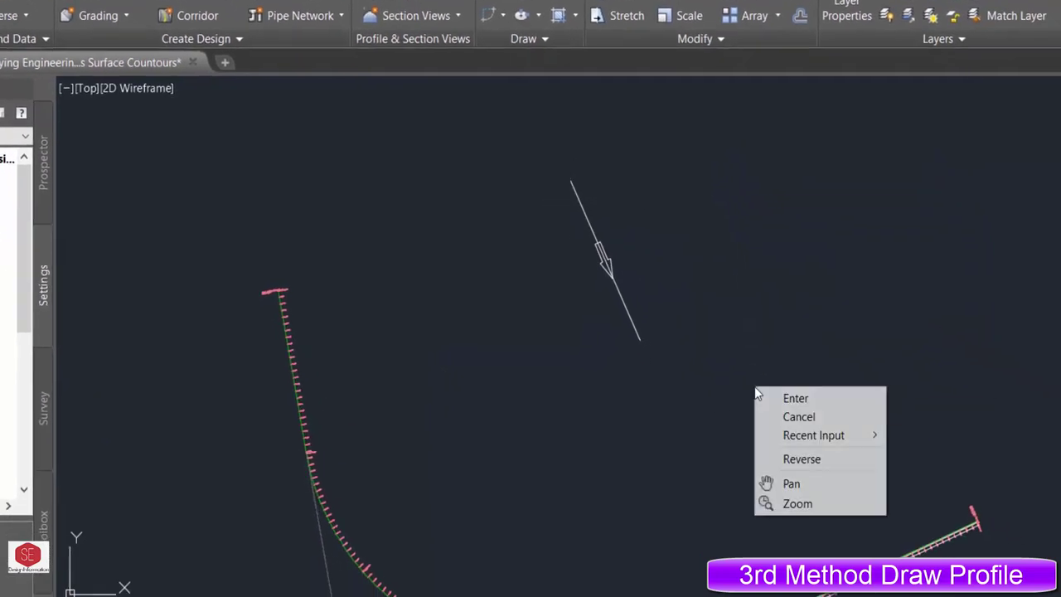
left_click(795, 398)
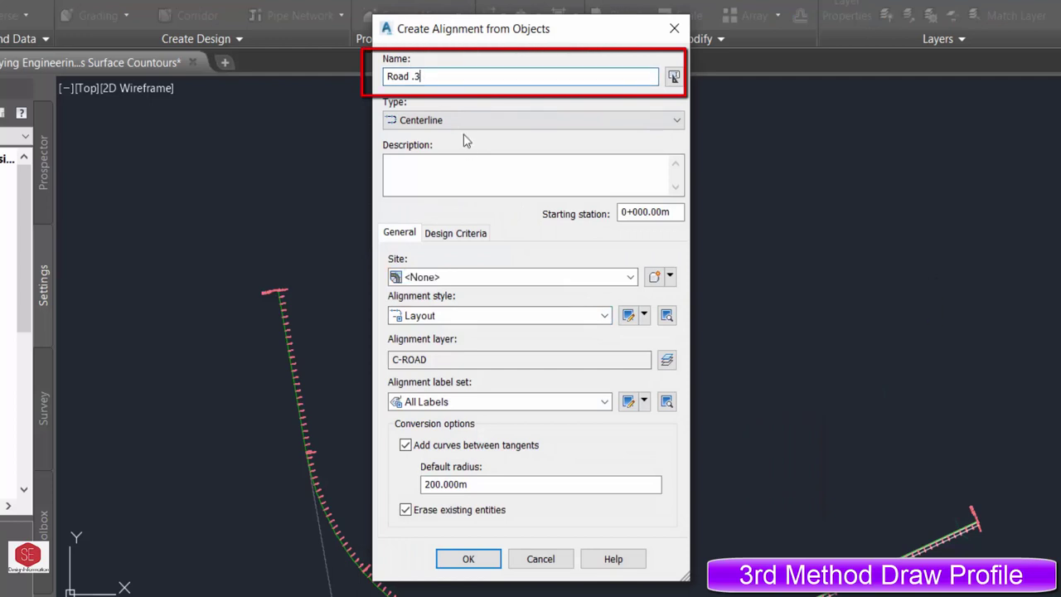
Step: Name the alignment Road .4 with Layout style, All Labels label set and no added curves
type("4")
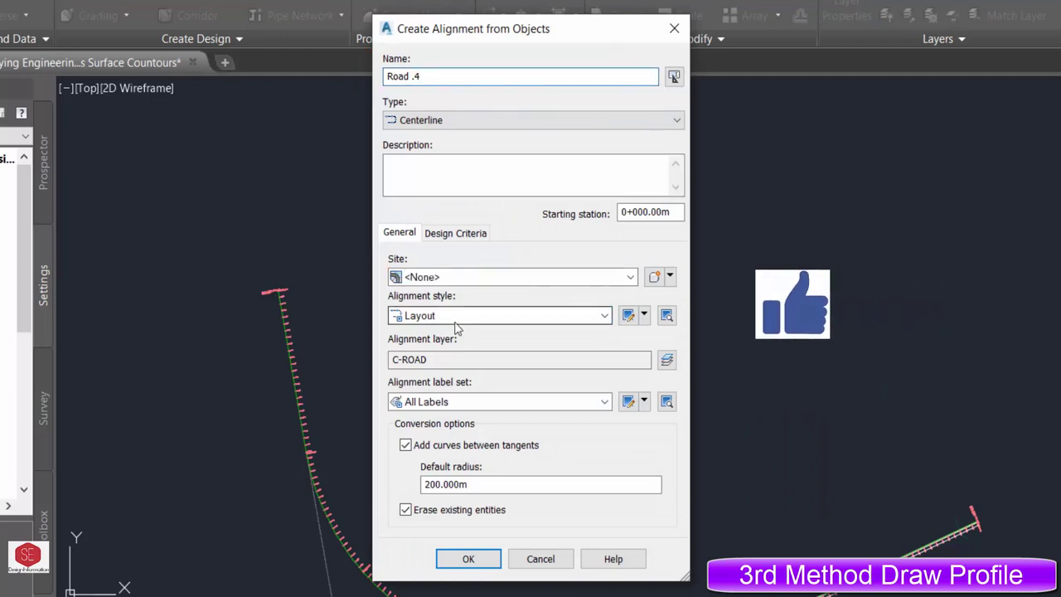
left_click(455, 319)
left_click(438, 375)
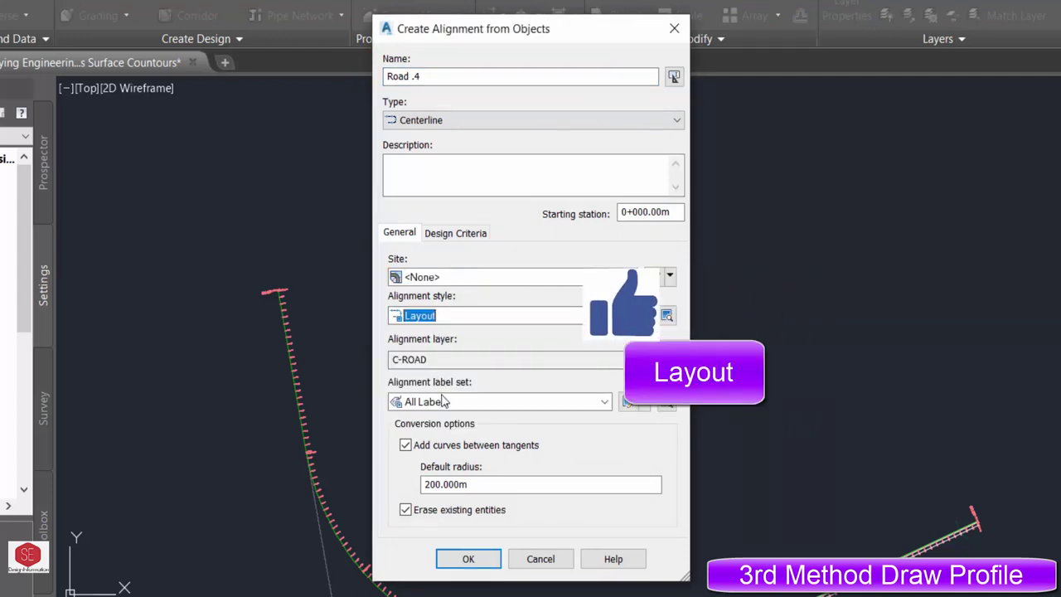
left_click(444, 401)
left_click(429, 433)
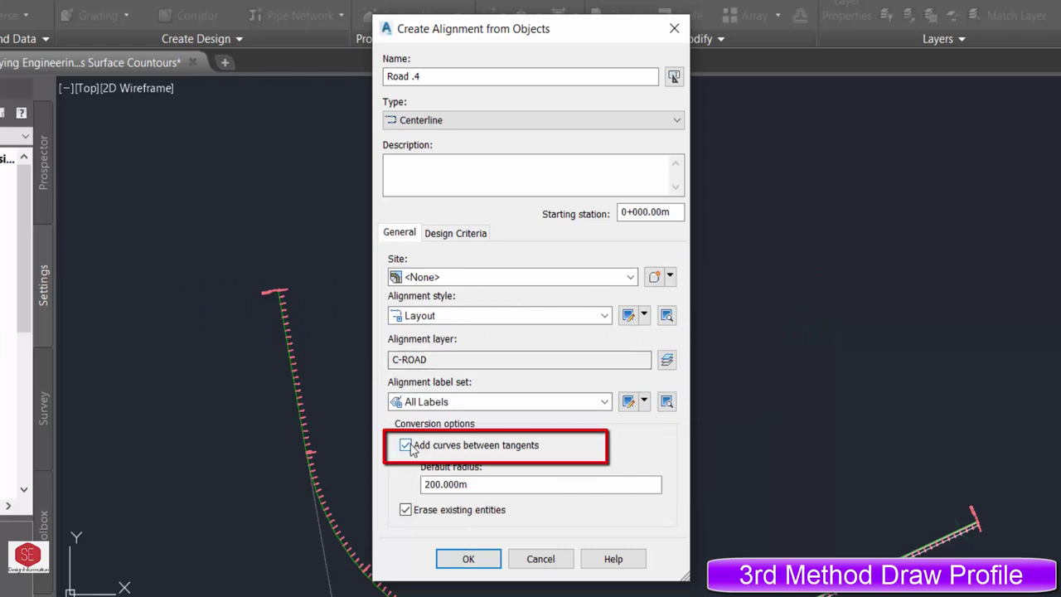
left_click(404, 445)
Step: Keep the alignment type as Centerline on layer C-ROAD and create the alignment
left_click(455, 233)
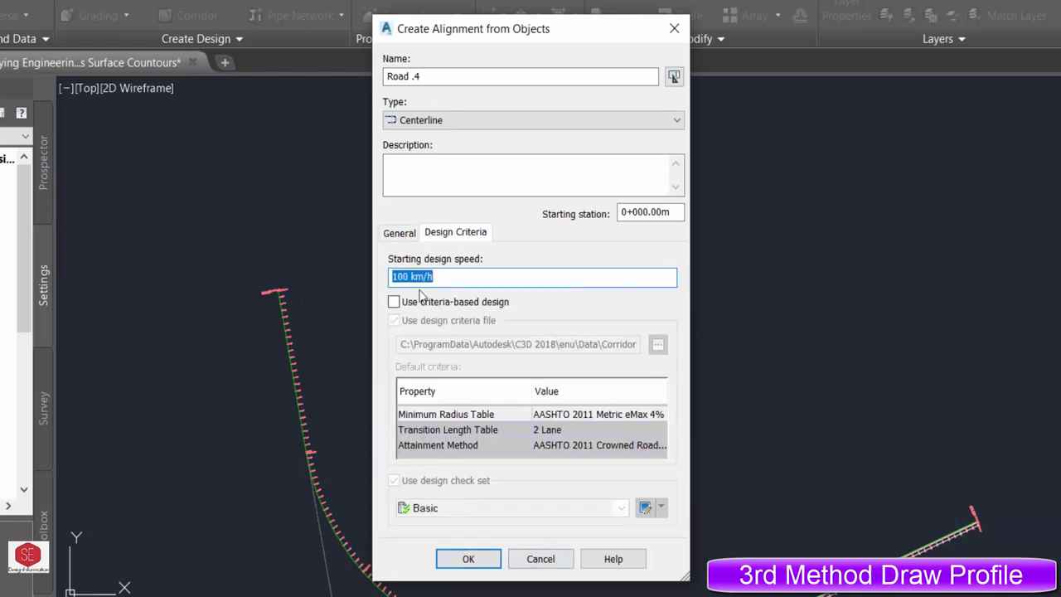
left_click(404, 239)
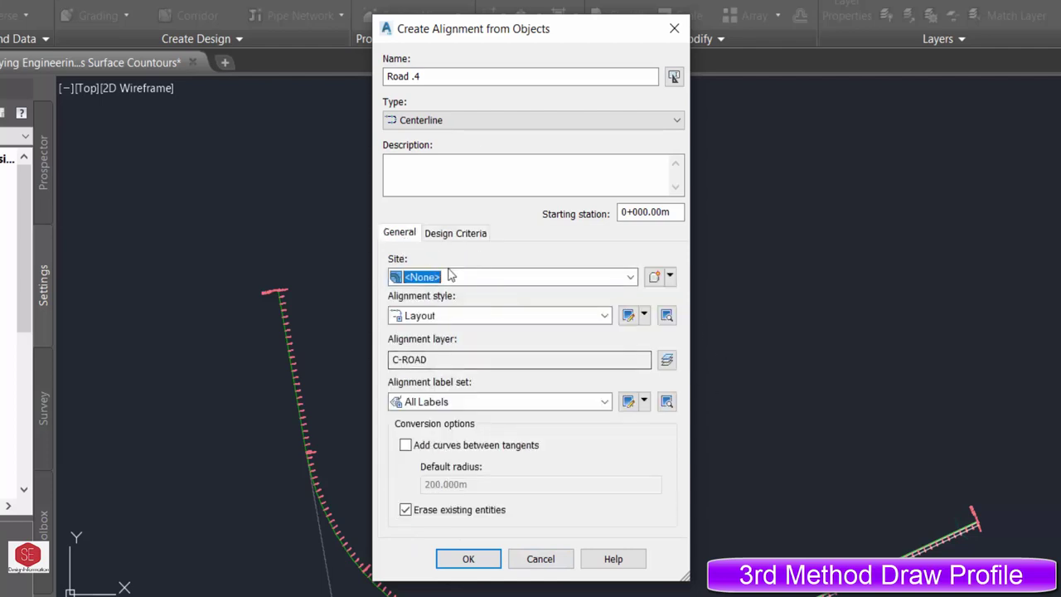
left_click(517, 124)
left_click(509, 137)
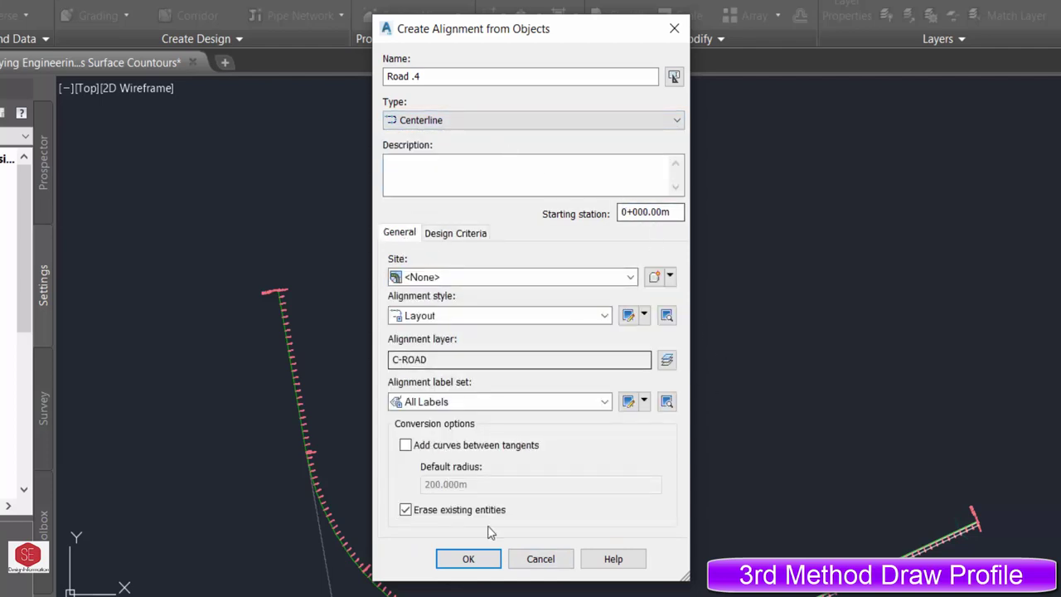
left_click(468, 559)
Step: Zoom around the drawing and select the new Road .4 alignment
scroll(562, 163, "up", 3)
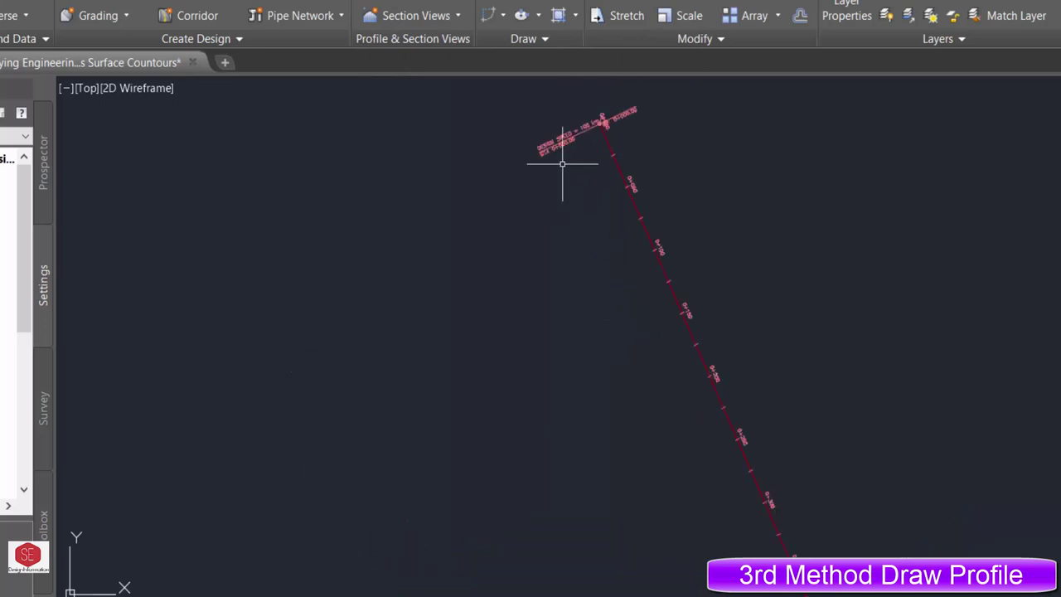
scroll(599, 124, "up", 3)
scroll(604, 161, "down", 5)
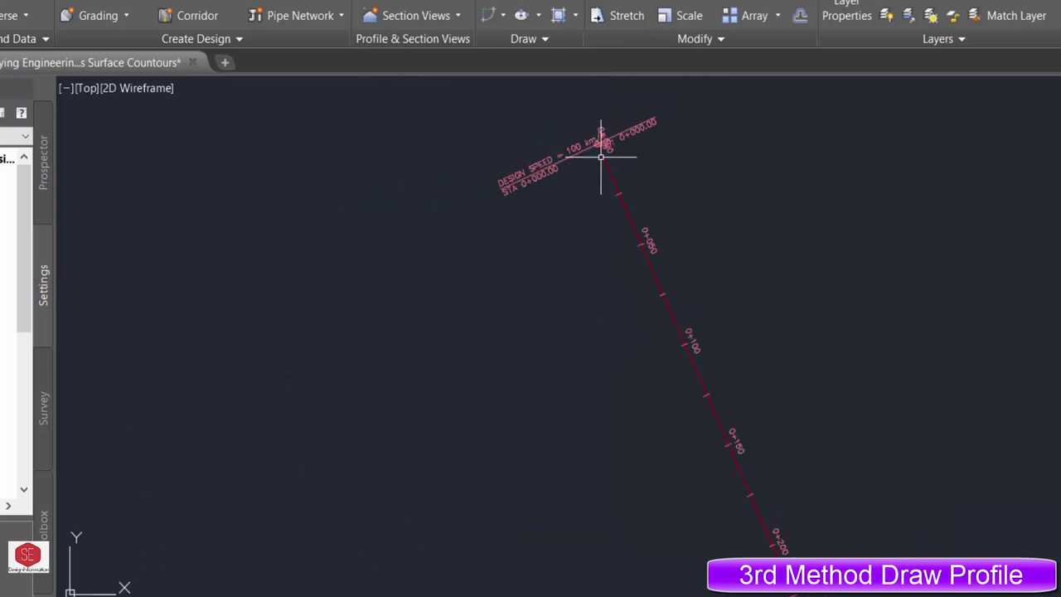
scroll(819, 452, "down", 2)
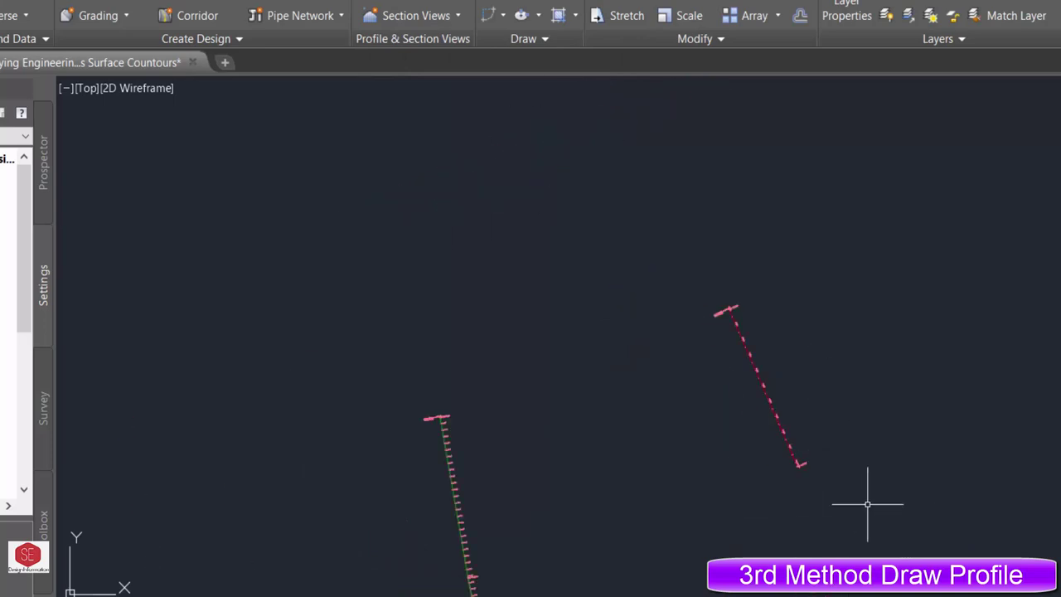
left_click(815, 390)
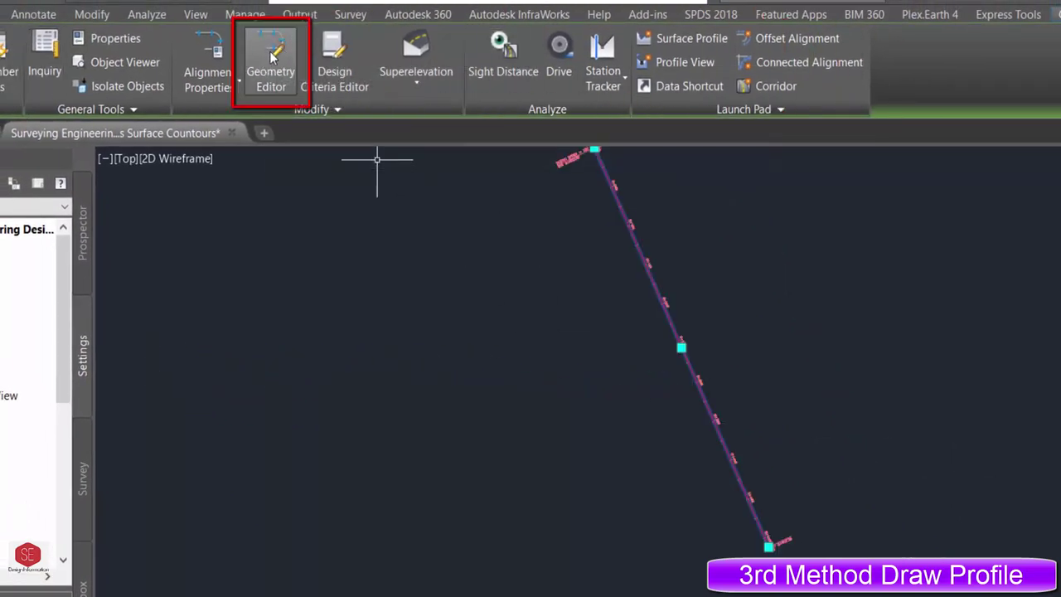
Step: In the Geometry Editor, draw a second fixed-line tangent below the original straight
left_click(273, 54)
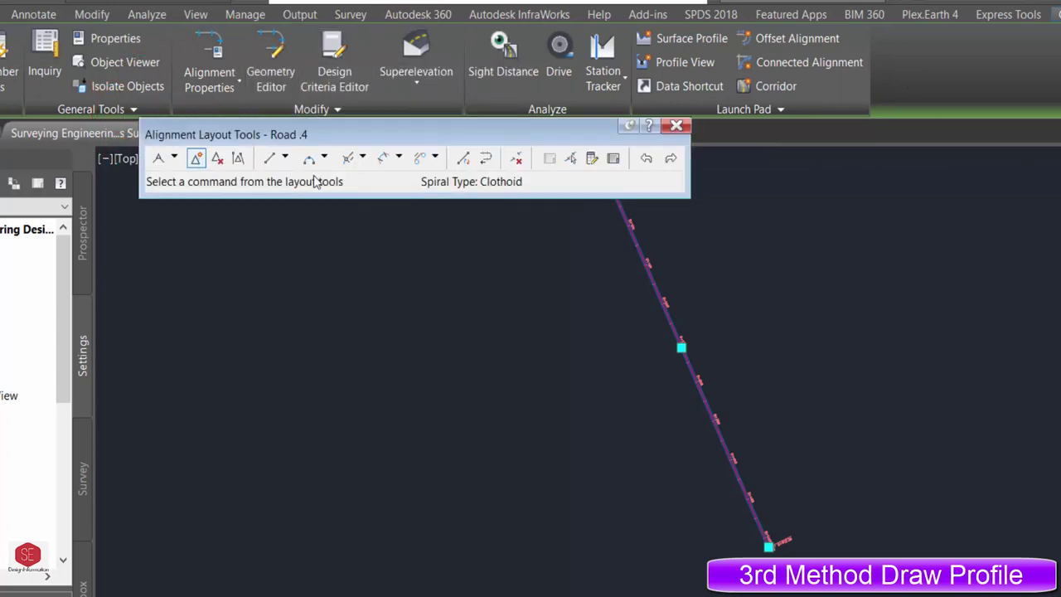
left_click(285, 159)
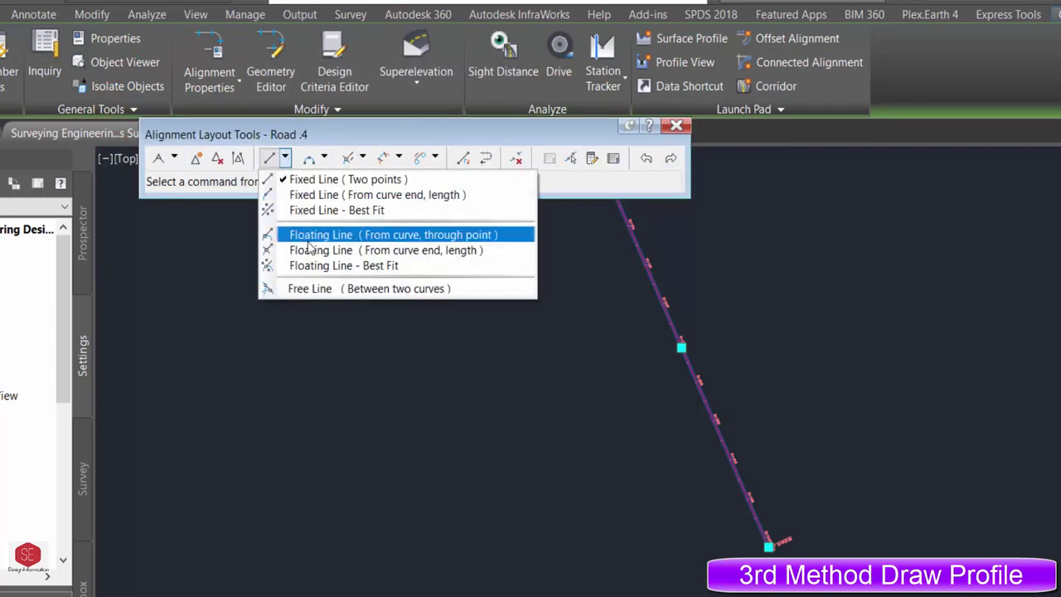
left_click(325, 160)
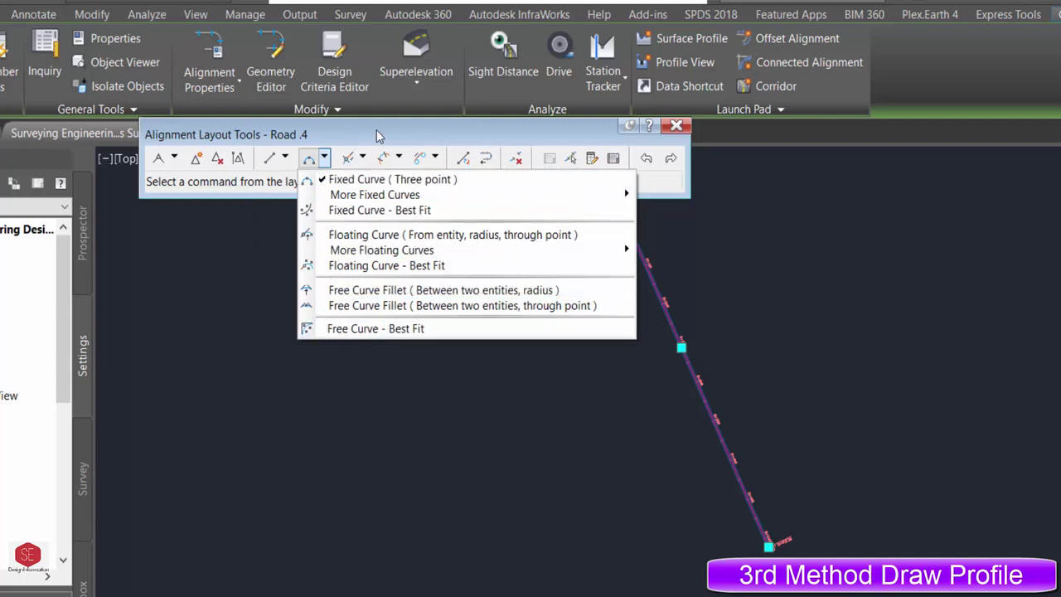
left_click(377, 135)
left_click(285, 158)
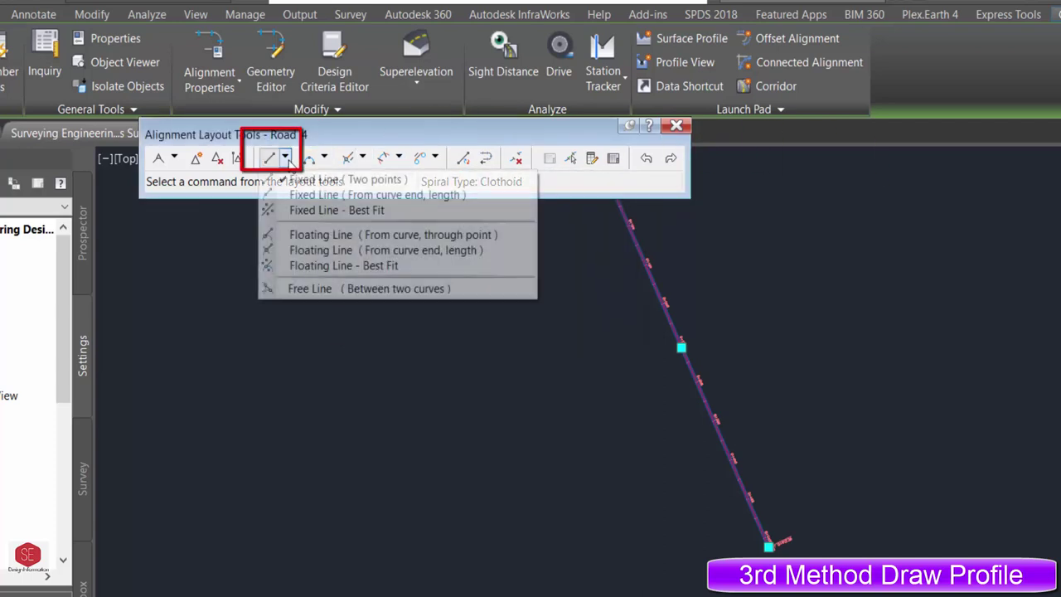
left_click(315, 175)
scroll(765, 273, "down", 3)
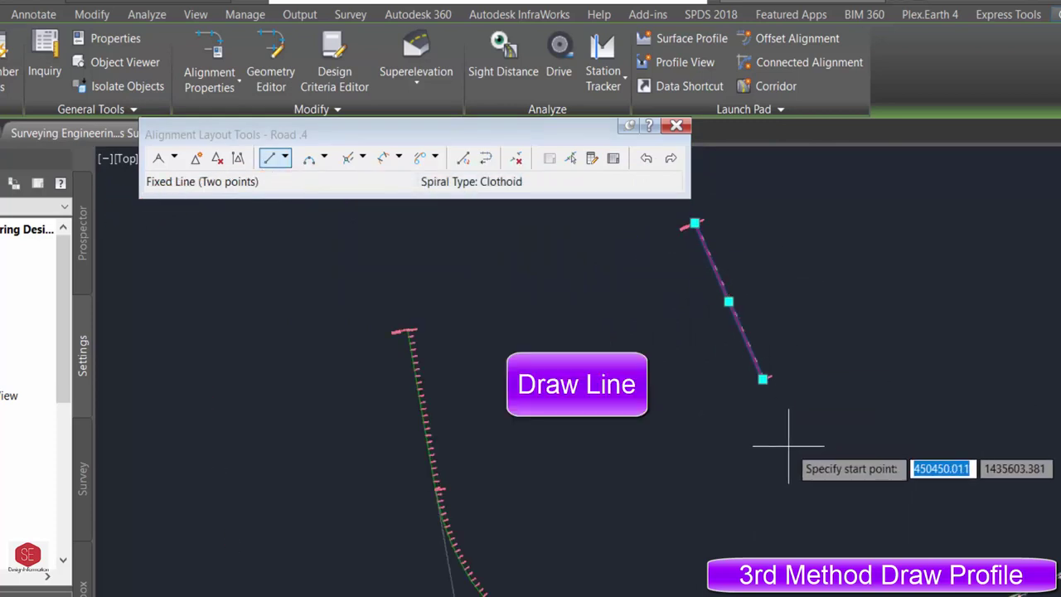
left_click(791, 443)
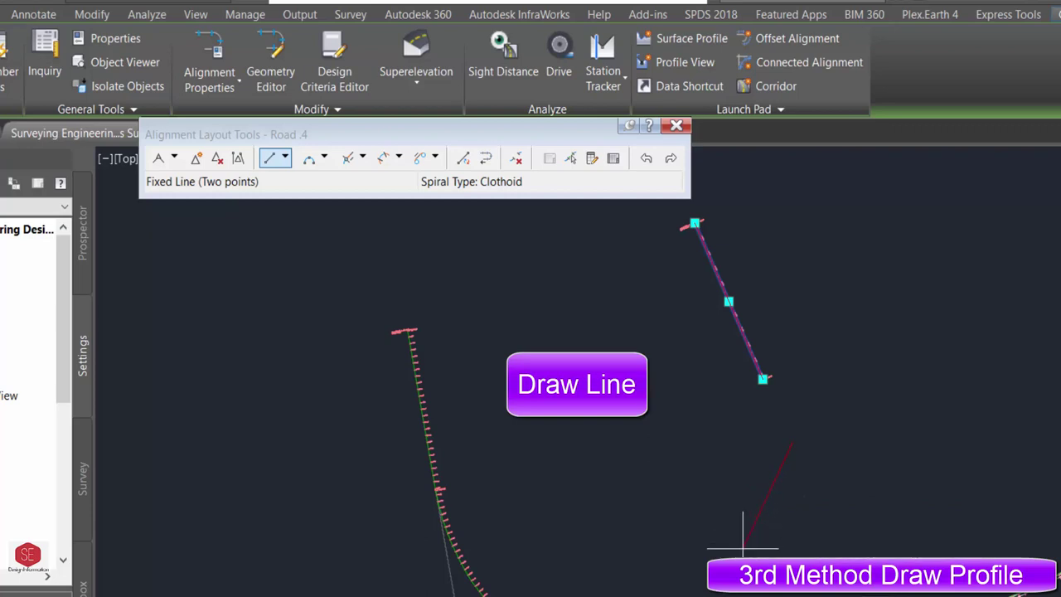
key("Return")
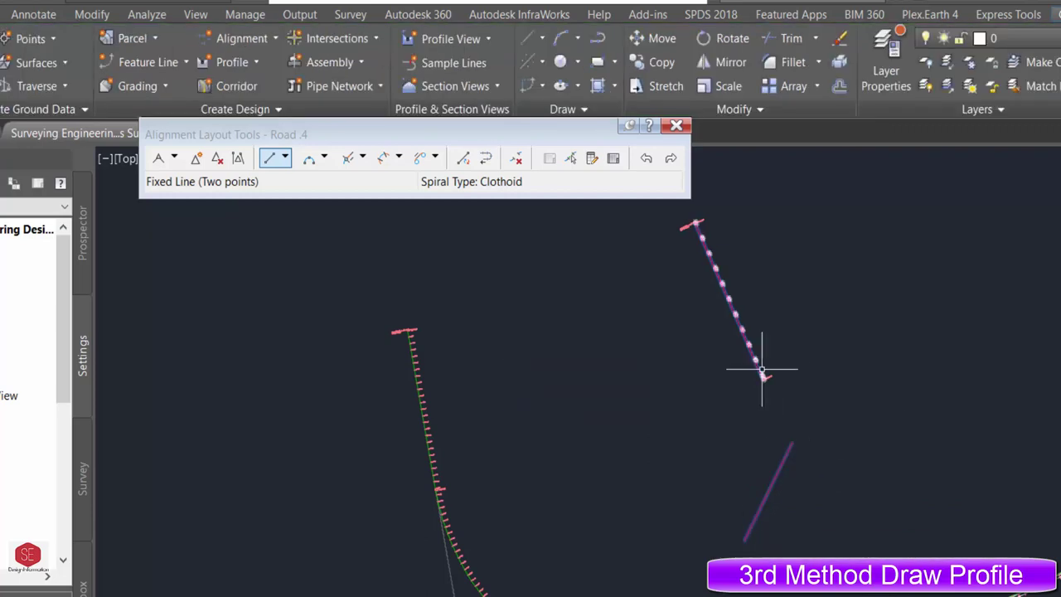
Step: Fillet the upper and lower tangents with a less-than-180° free curve of radius 500
left_click(323, 160)
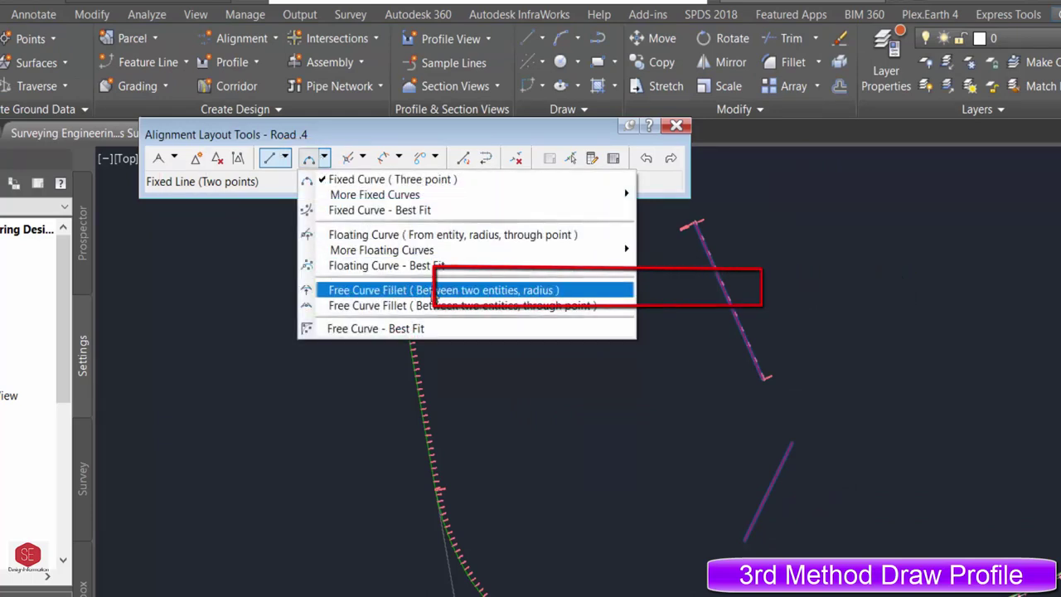
left_click(433, 291)
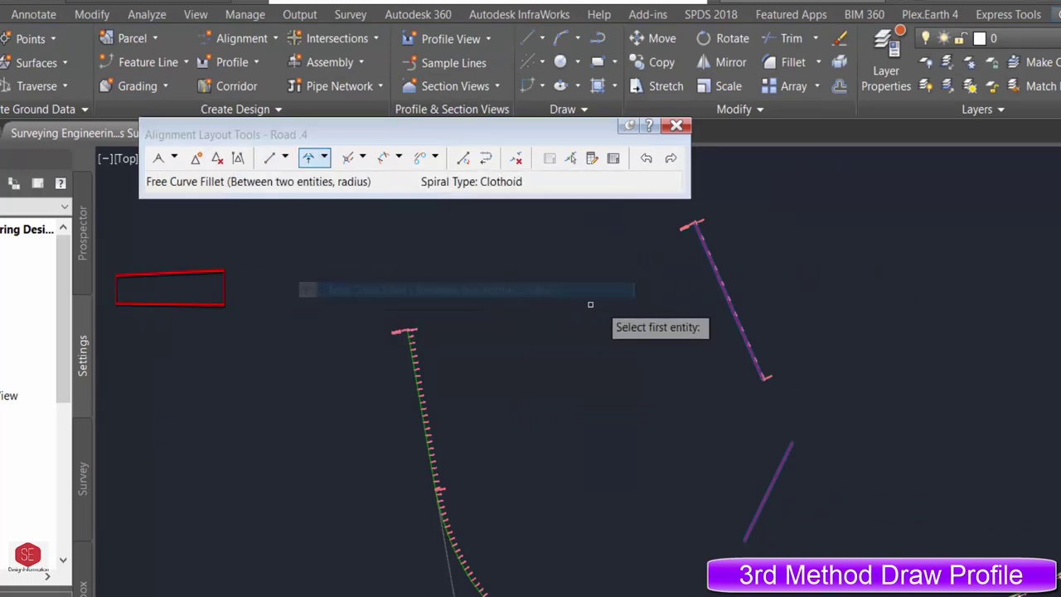
left_click(759, 373)
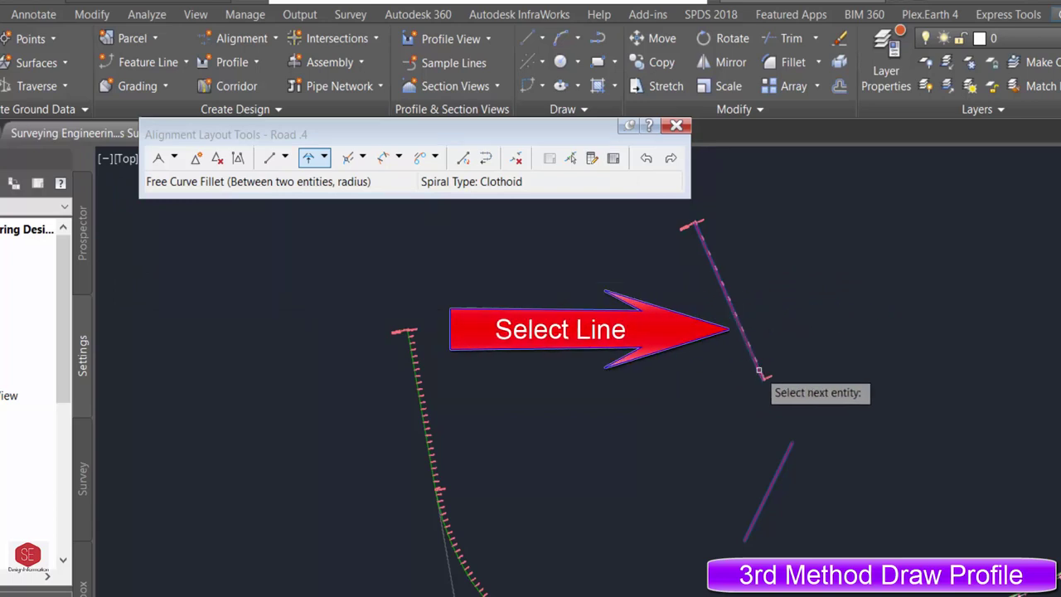
left_click(779, 477)
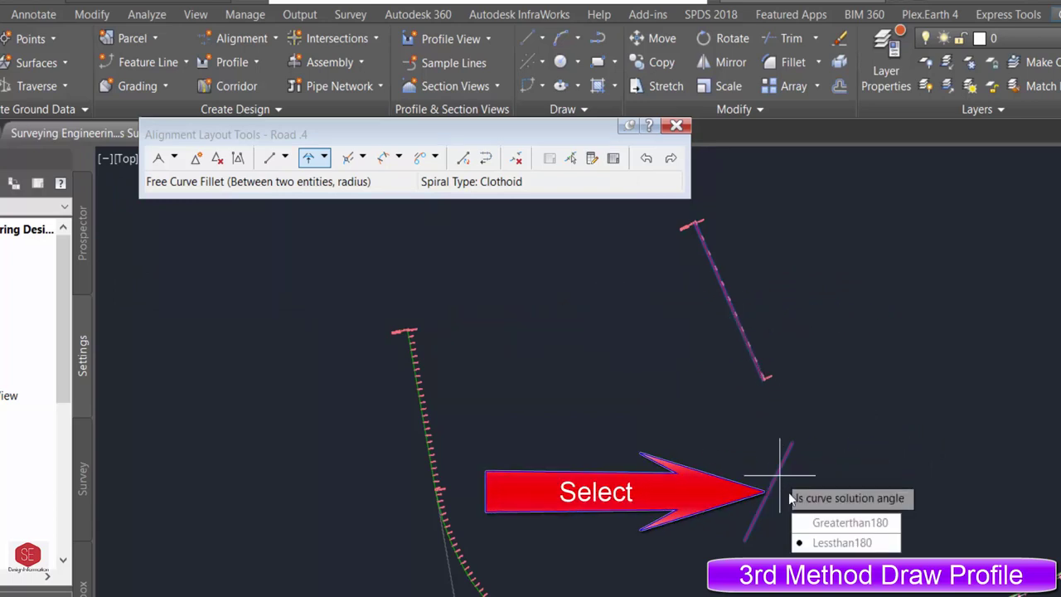
left_click(842, 542)
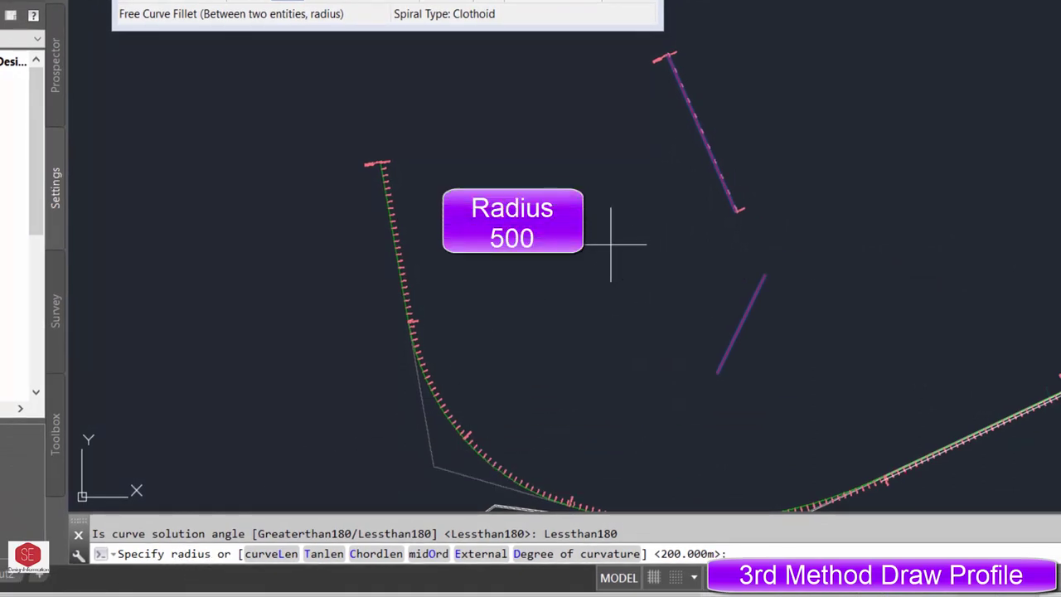
type("500")
key("Return")
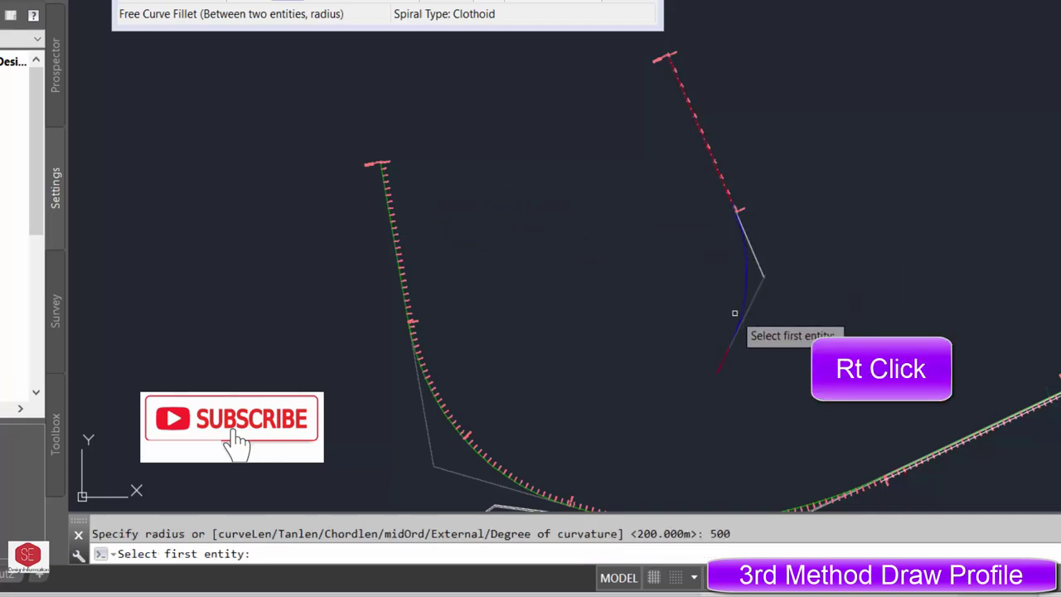
right_click(699, 275)
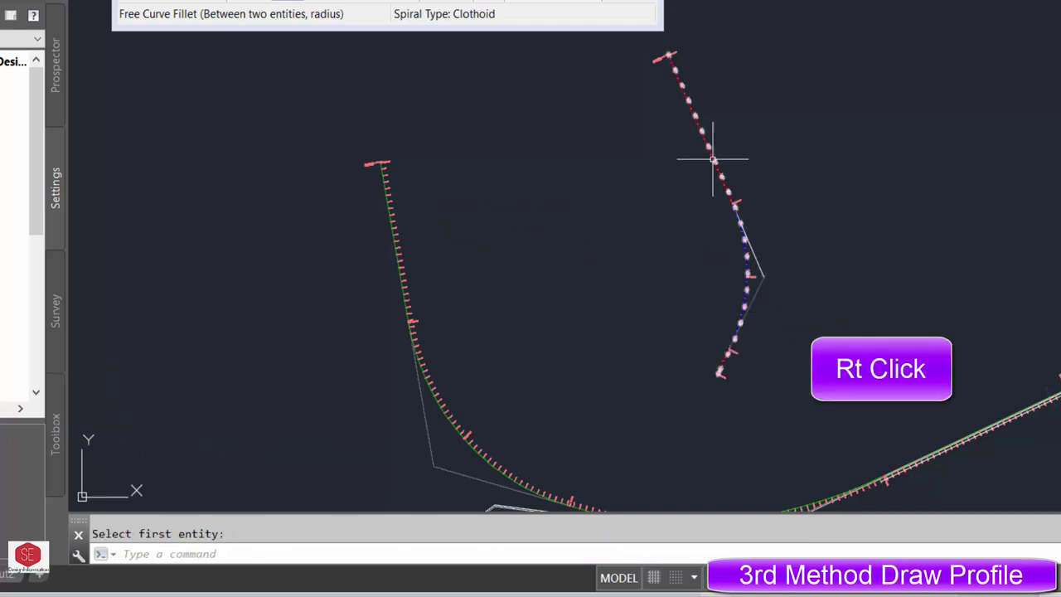
scroll(787, 140, "down", 1)
scroll(744, 340, "up", 2)
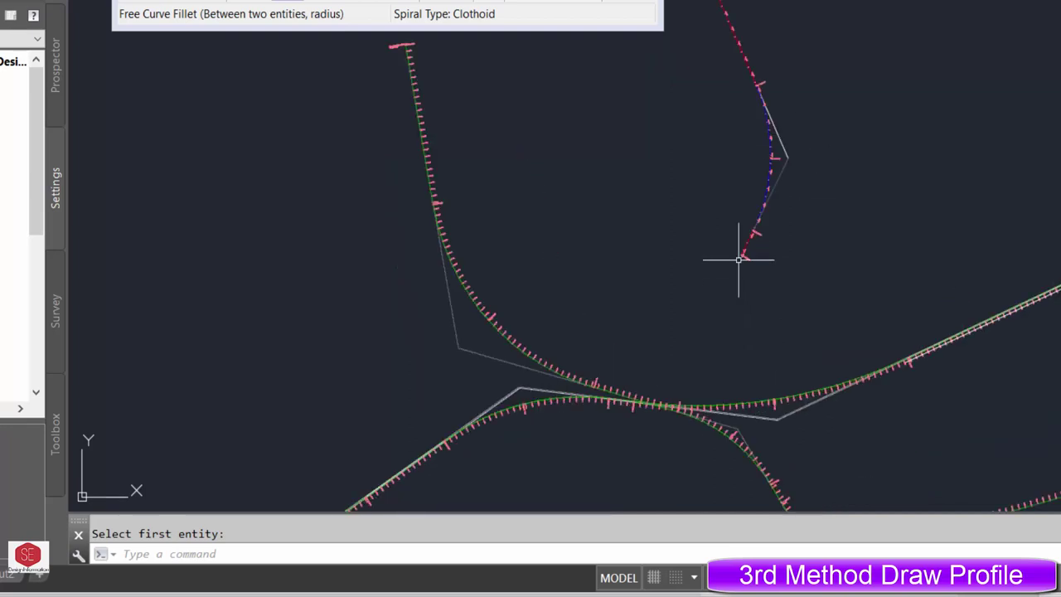
scroll(735, 281, "down", 2)
scroll(721, 334, "up", 2)
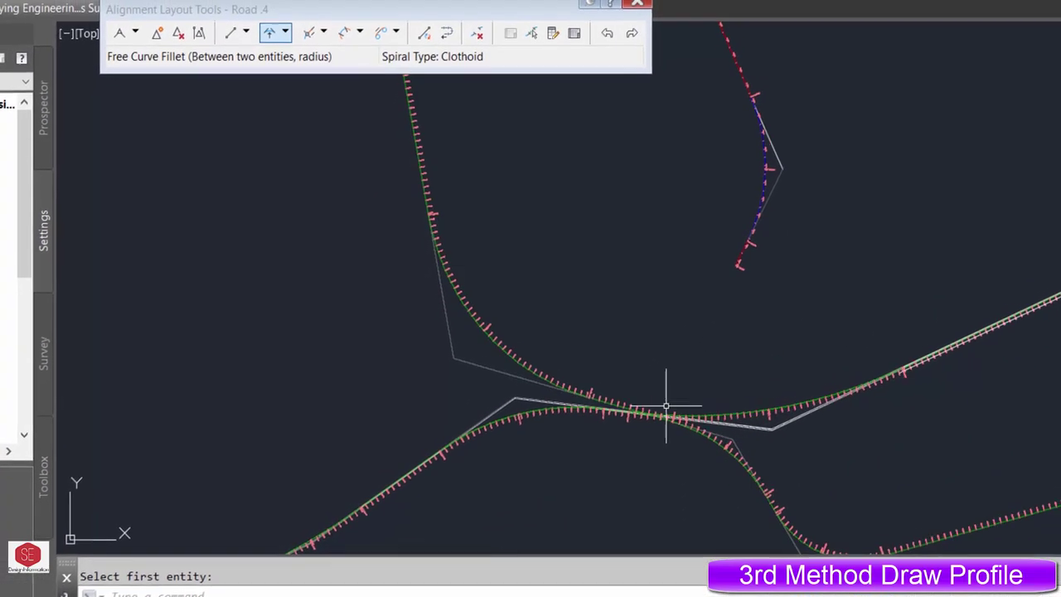
Step: Draw another fixed-line tangent between two picked points
key("Escape")
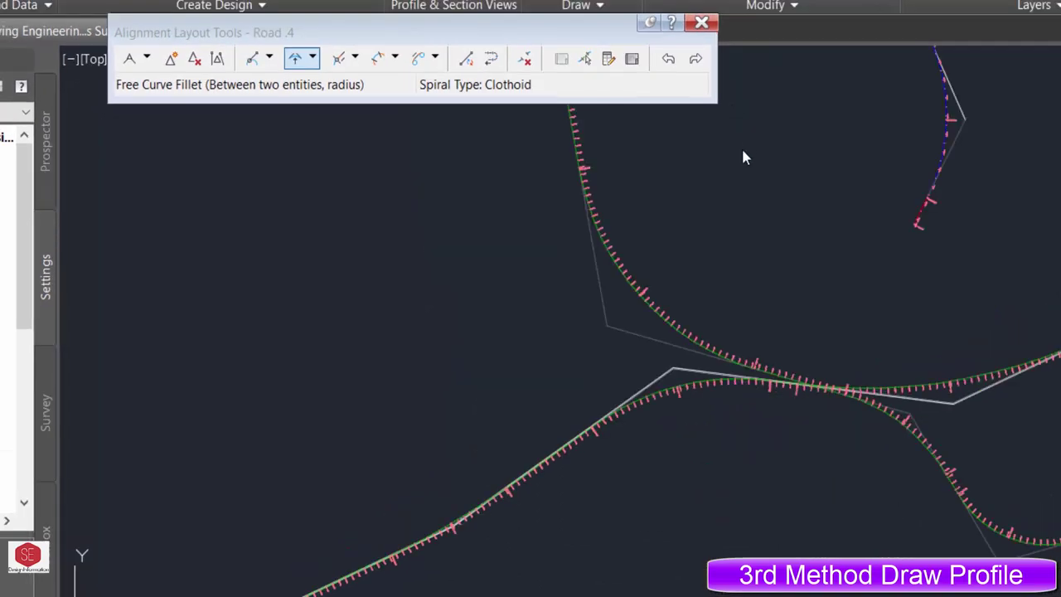
left_click(269, 58)
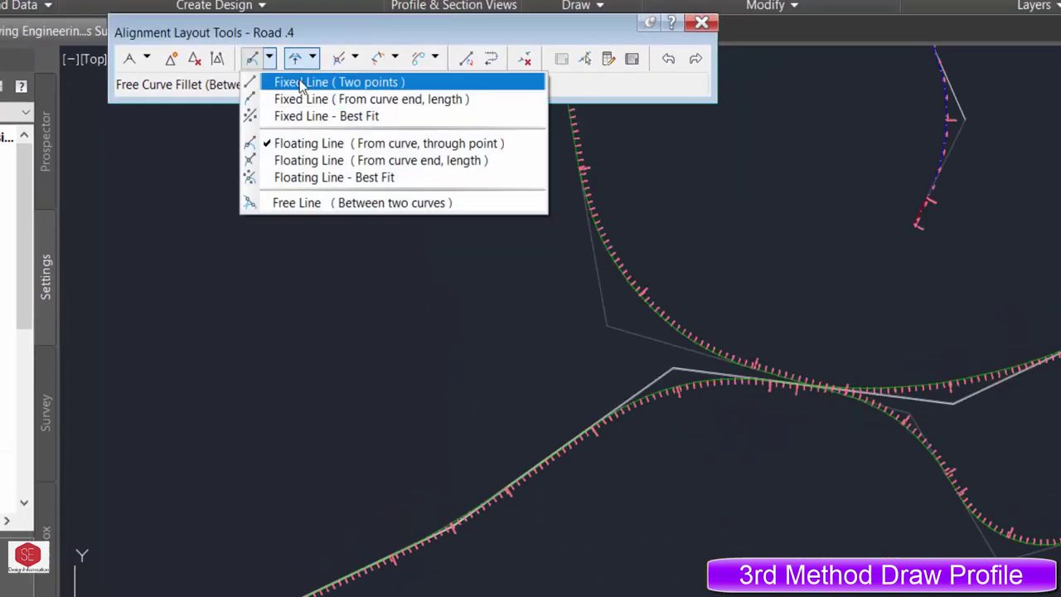
left_click(280, 81)
left_click(804, 240)
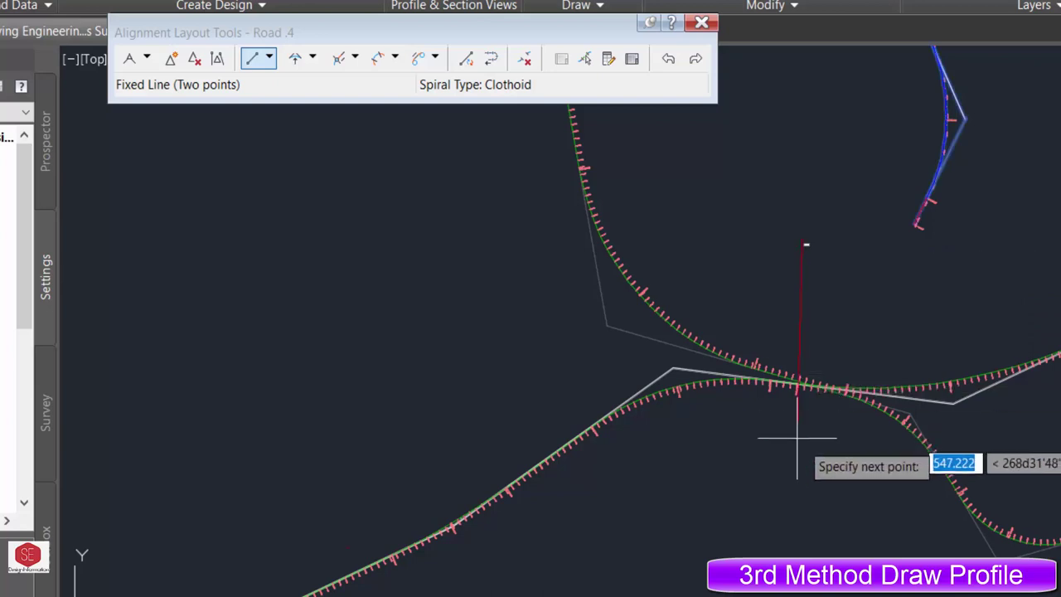
scroll(763, 439, "down", 3)
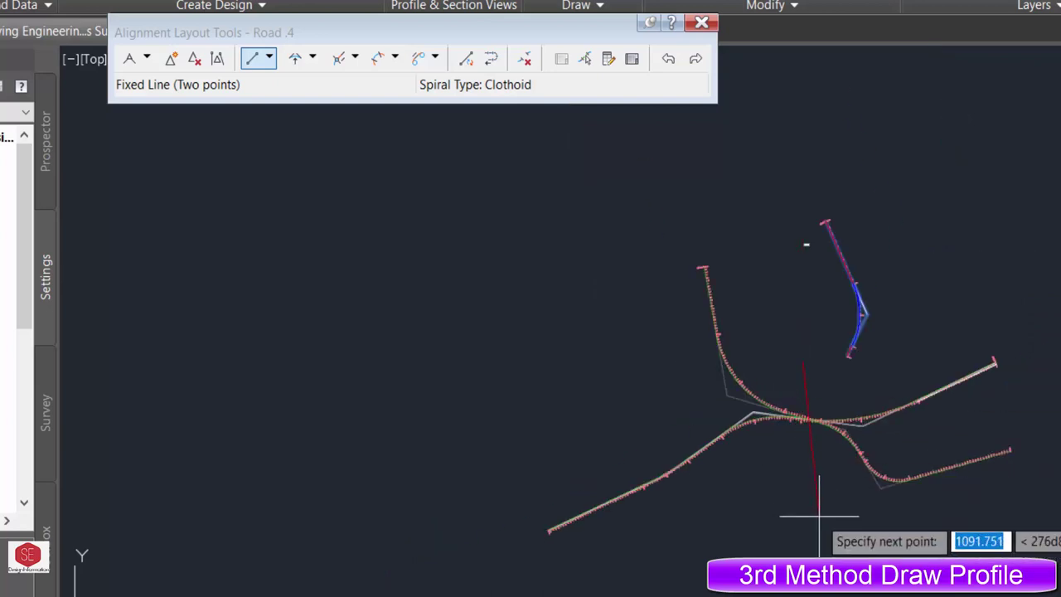
left_click(818, 512)
scroll(861, 364, "up", 2)
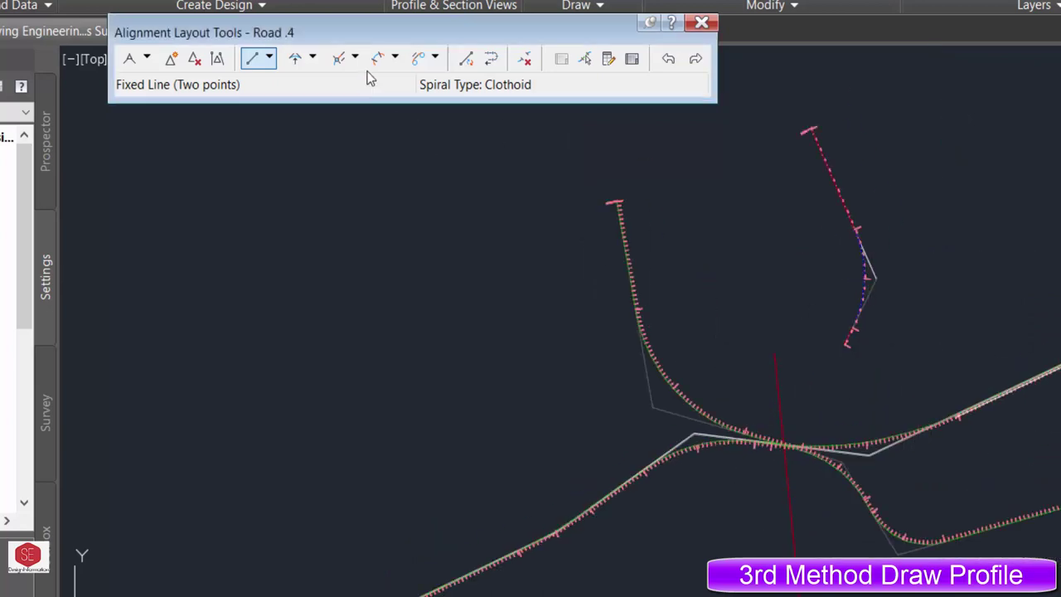
Step: Join the two segments with a less-than-180° free curve fillet of radius 1200
left_click(312, 58)
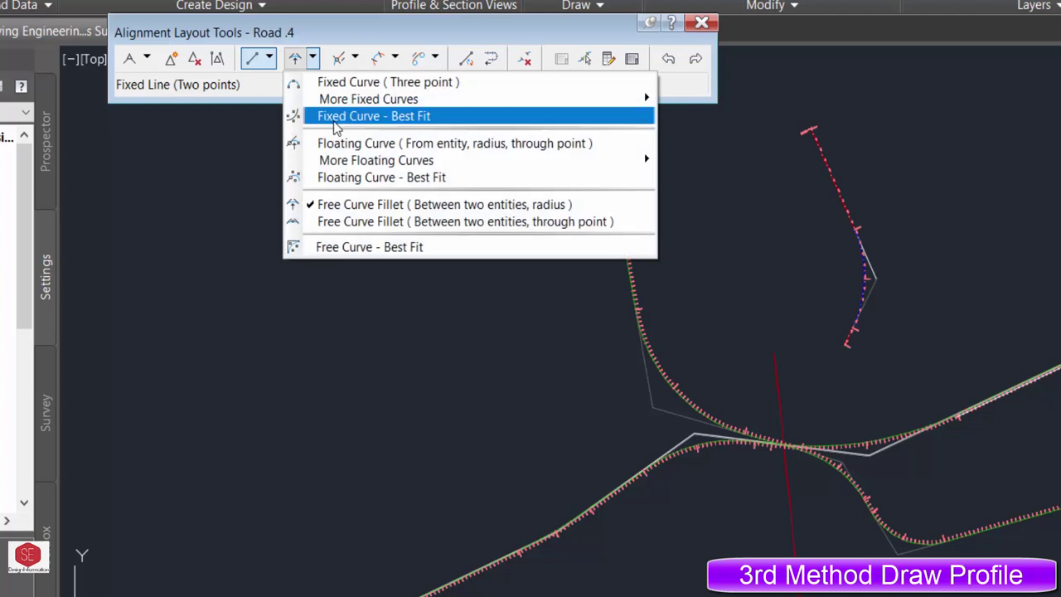
left_click(331, 204)
scroll(852, 339, "up", 1)
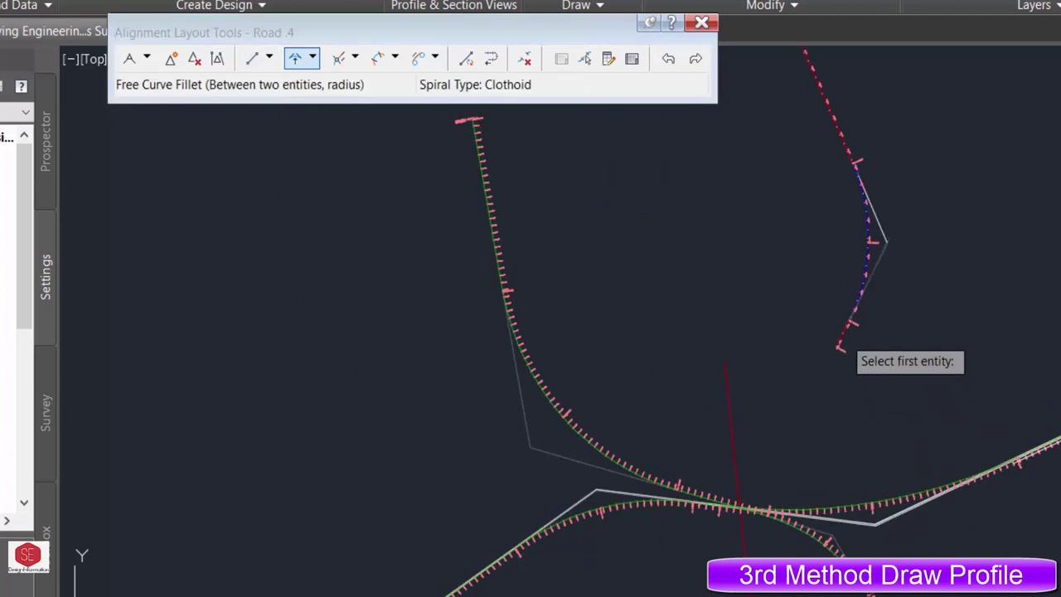
left_click(845, 330)
left_click(730, 432)
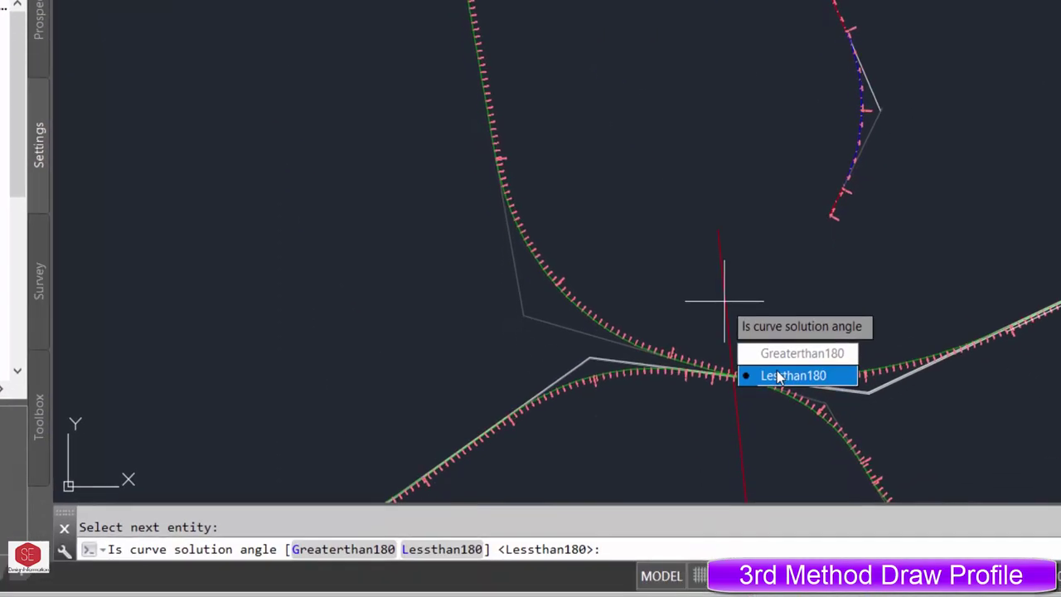
left_click(779, 377)
type("1200")
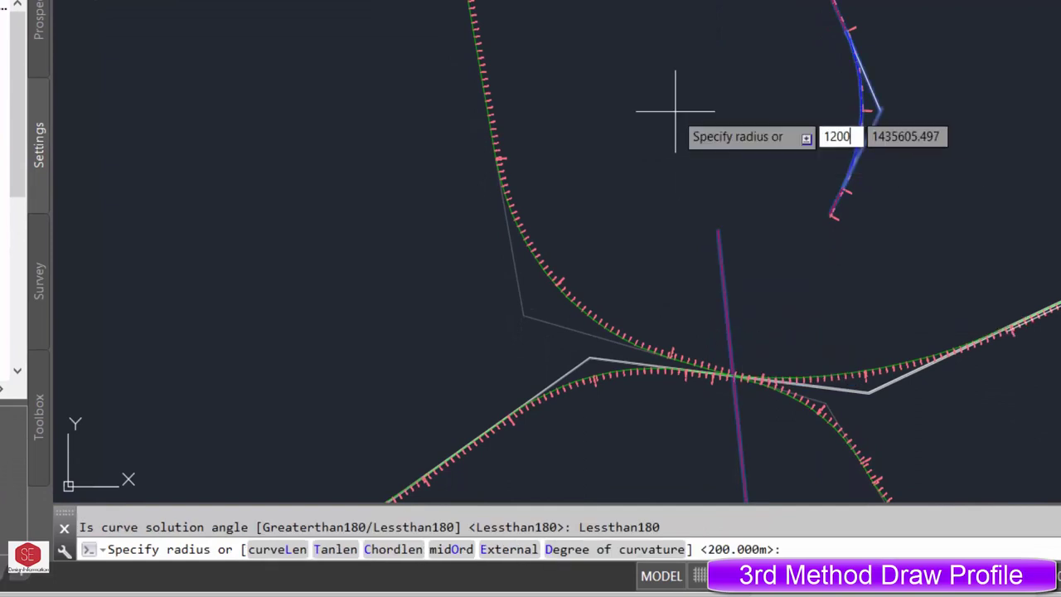
key("Return")
scroll(876, 53, "down", 1)
scroll(862, 125, "down", 1)
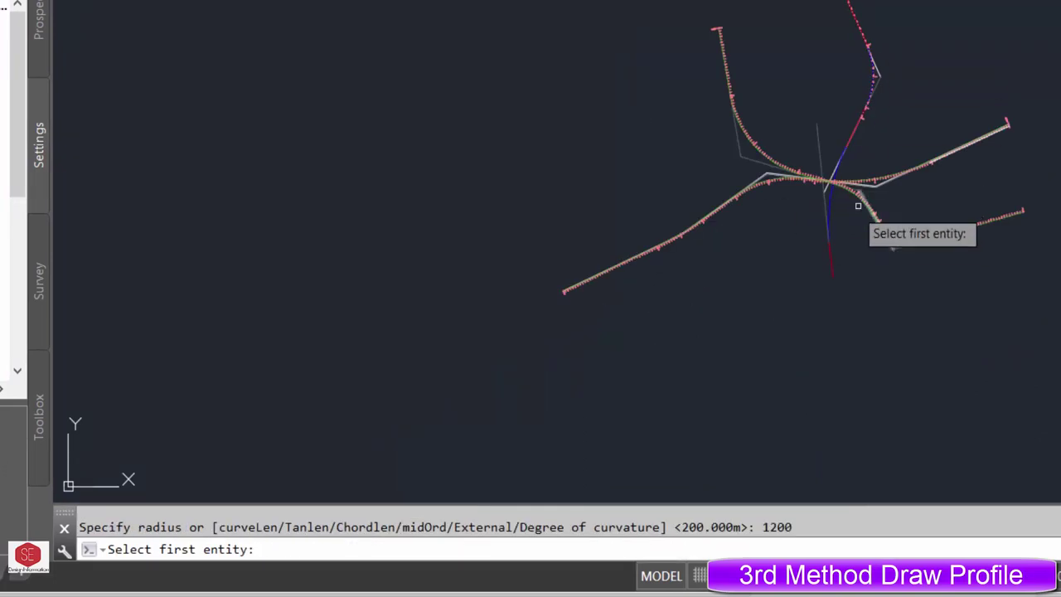
scroll(917, 100, "up", 2)
key("Return")
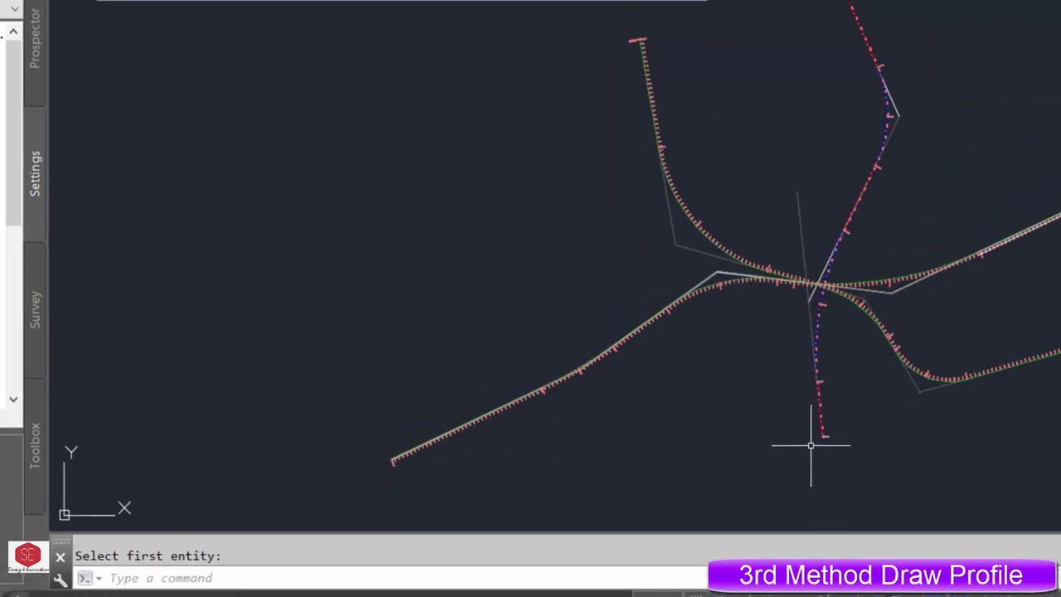
scroll(828, 526, "down", 2)
Step: Drag Road .4's curve grips near the intersection to reshape the alignment
scroll(826, 490, "up", 2)
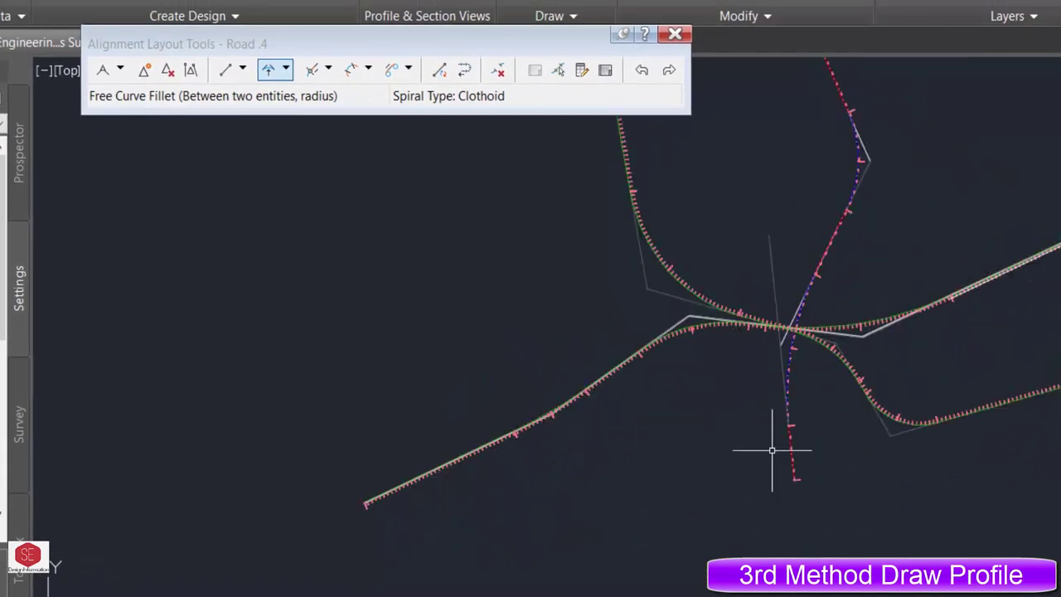
scroll(793, 355, "up", 6)
scroll(792, 465, "down", 2)
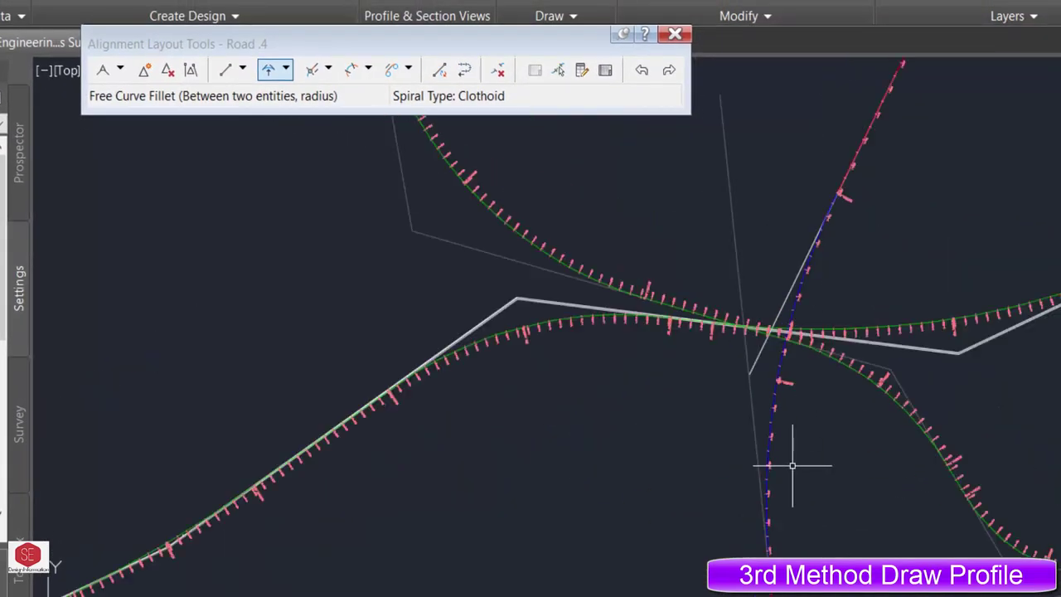
scroll(794, 446, "down", 2)
scroll(785, 411, "up", 2)
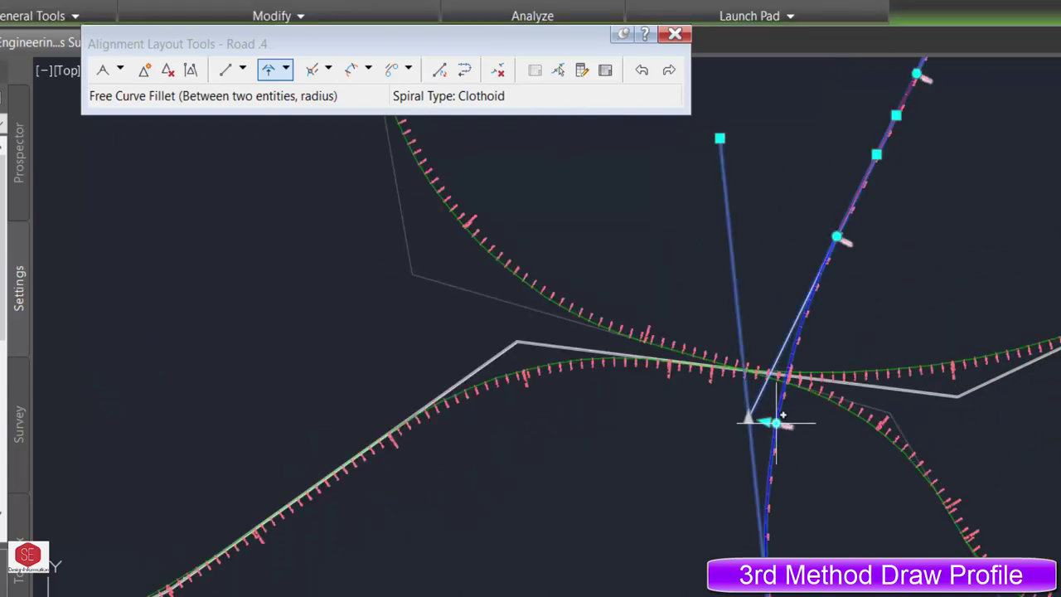
left_click(754, 421)
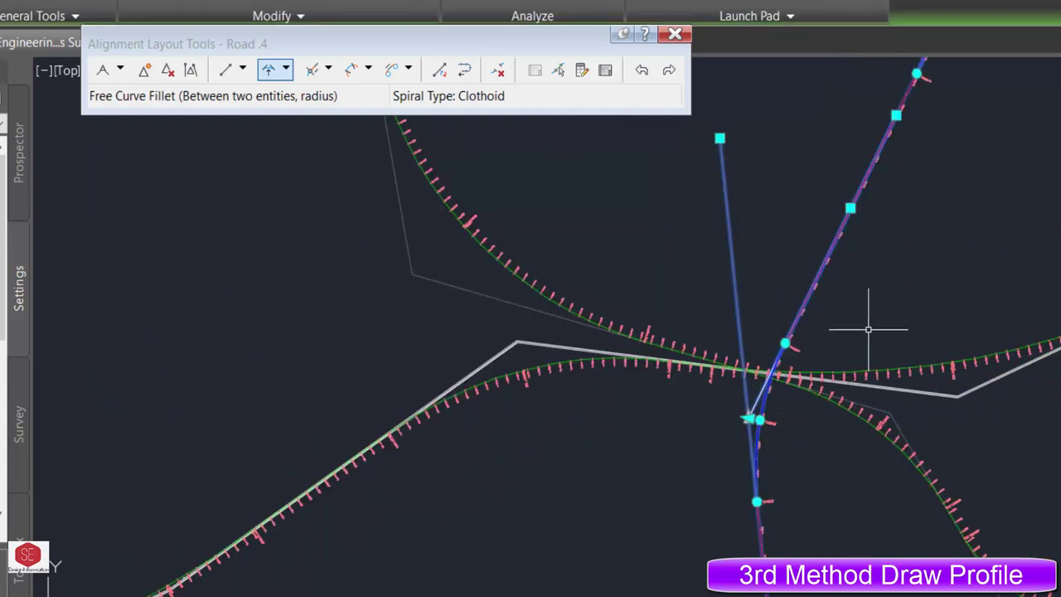
scroll(746, 438, "up", 2)
scroll(752, 375, "up", 2)
left_click(770, 382)
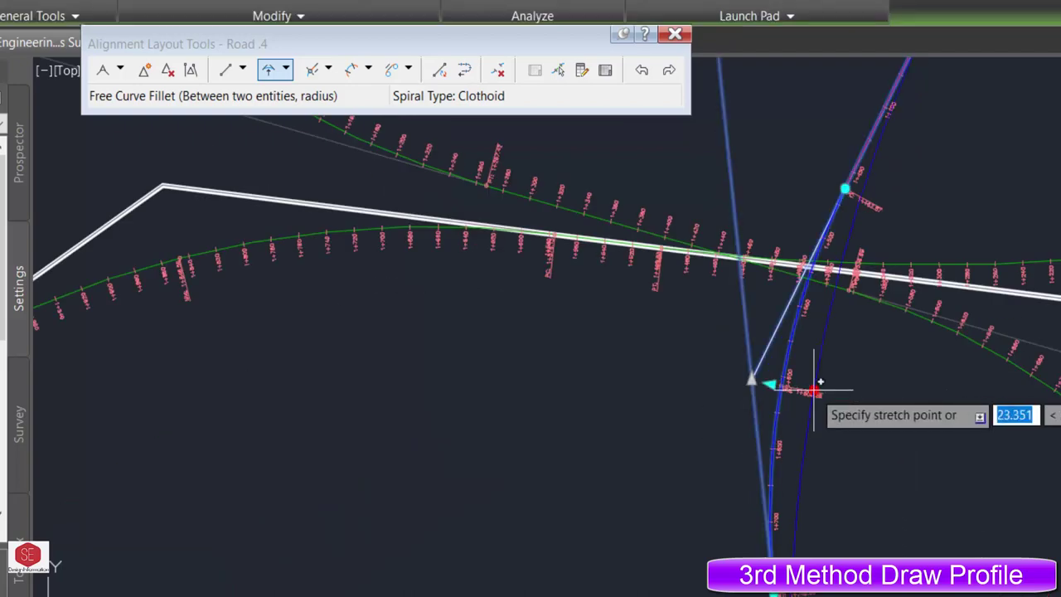
left_click(878, 348)
Step: Reshape the northern bend with grip edits and save the drawing
scroll(916, 324, "down", 3)
scroll(1034, 212, "down", 3)
scroll(1051, 222, "down", 2)
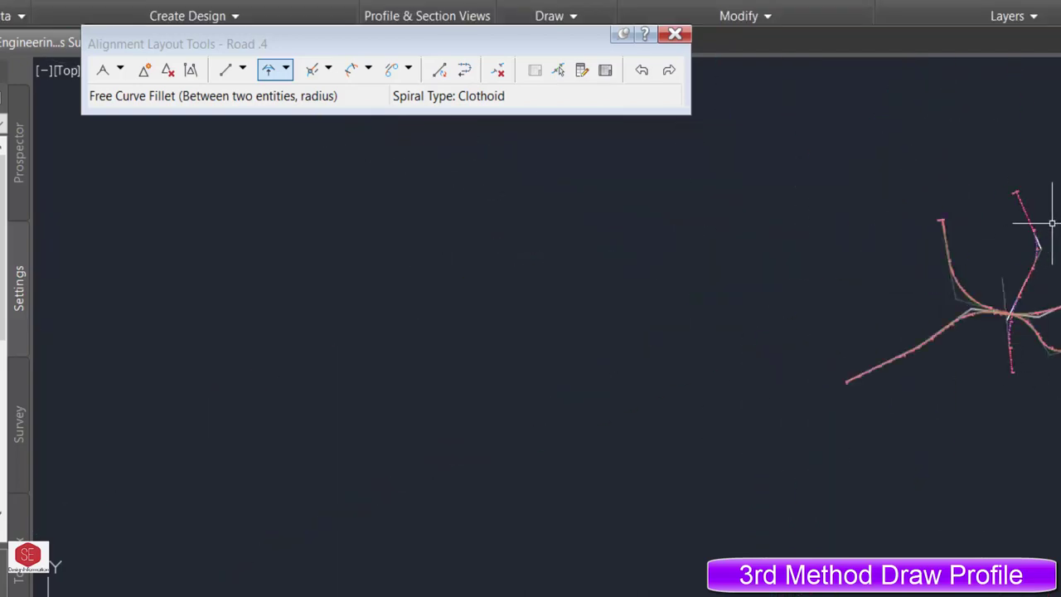
scroll(840, 373, "up", 4)
left_click(863, 445)
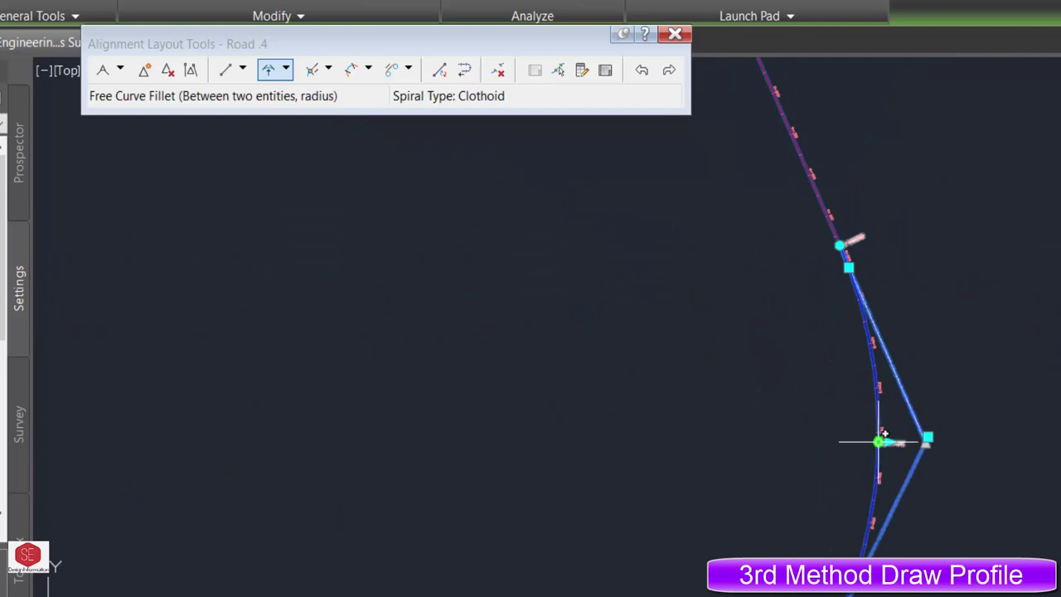
left_click(878, 441)
left_click(881, 436)
left_click(879, 439)
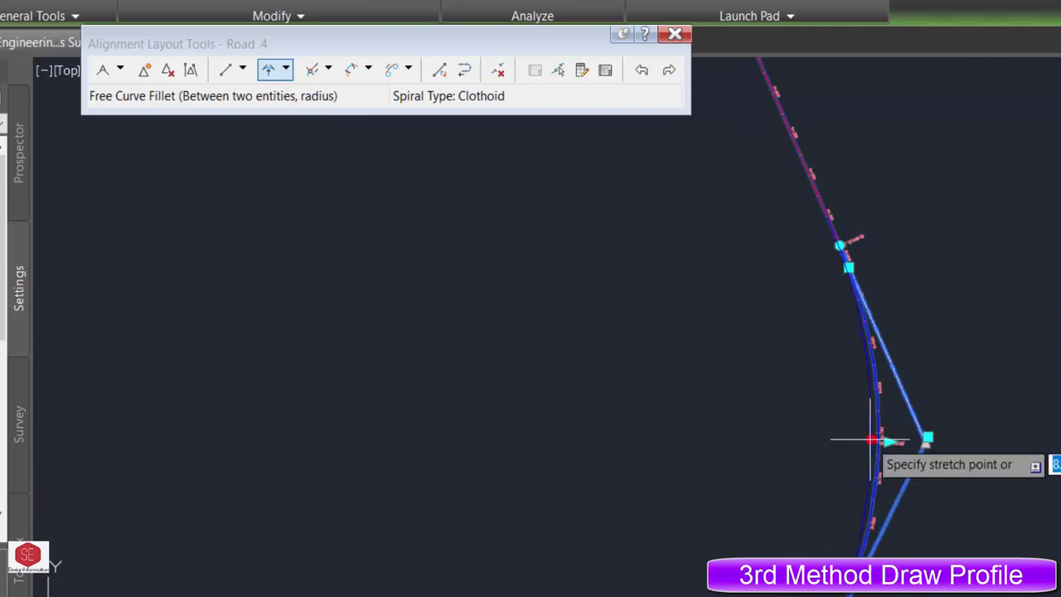
left_click(872, 439)
scroll(945, 315, "down", 3)
key("Escape")
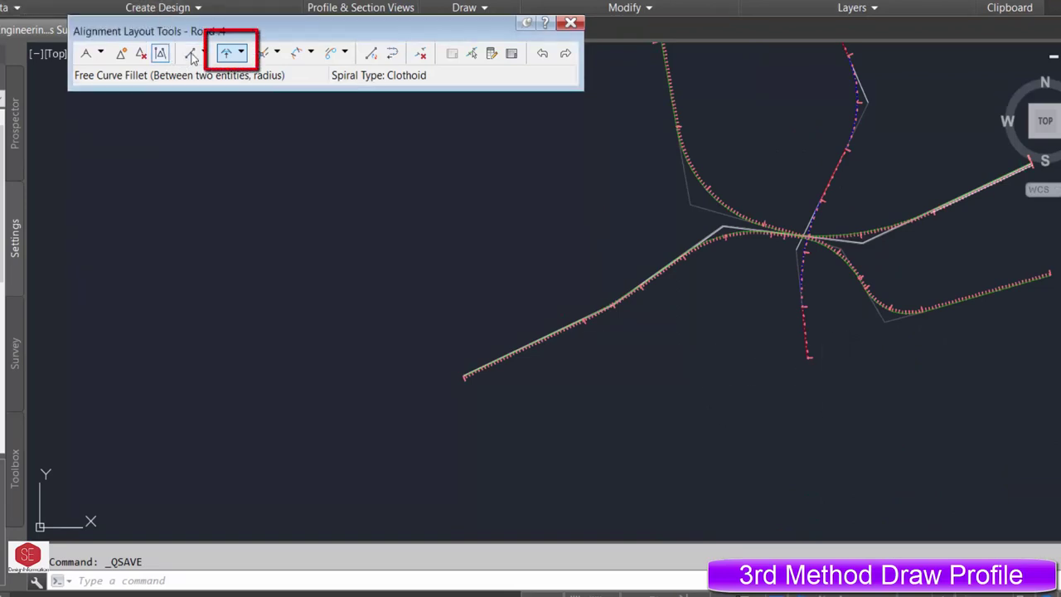
Step: Add a clockwise floating curve at the line's south end, radius 500 and length 1200
left_click(242, 52)
mouse_move(295, 139)
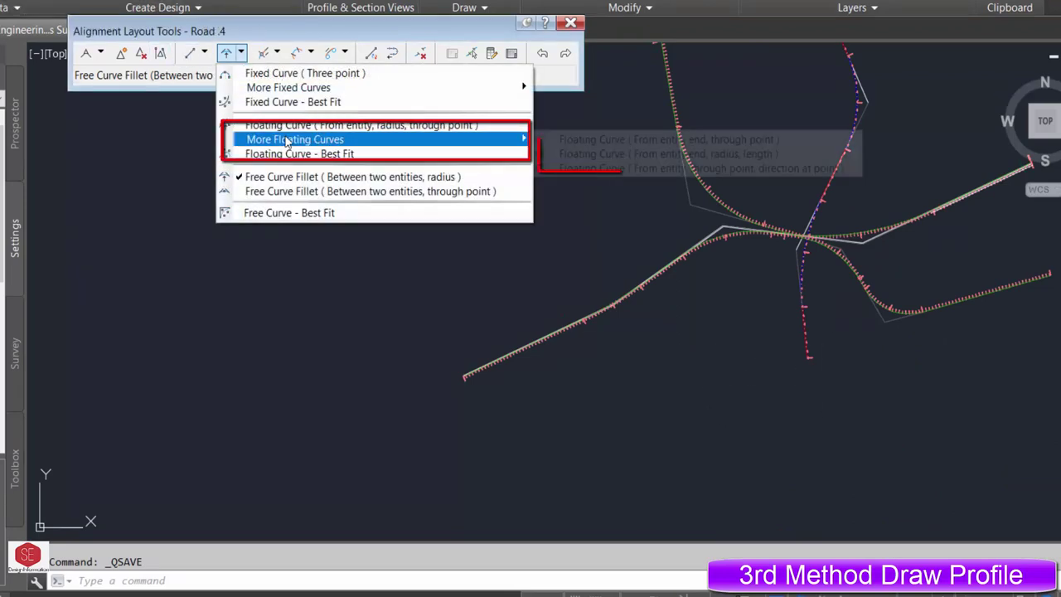
left_click(623, 158)
scroll(805, 356, "up", 2)
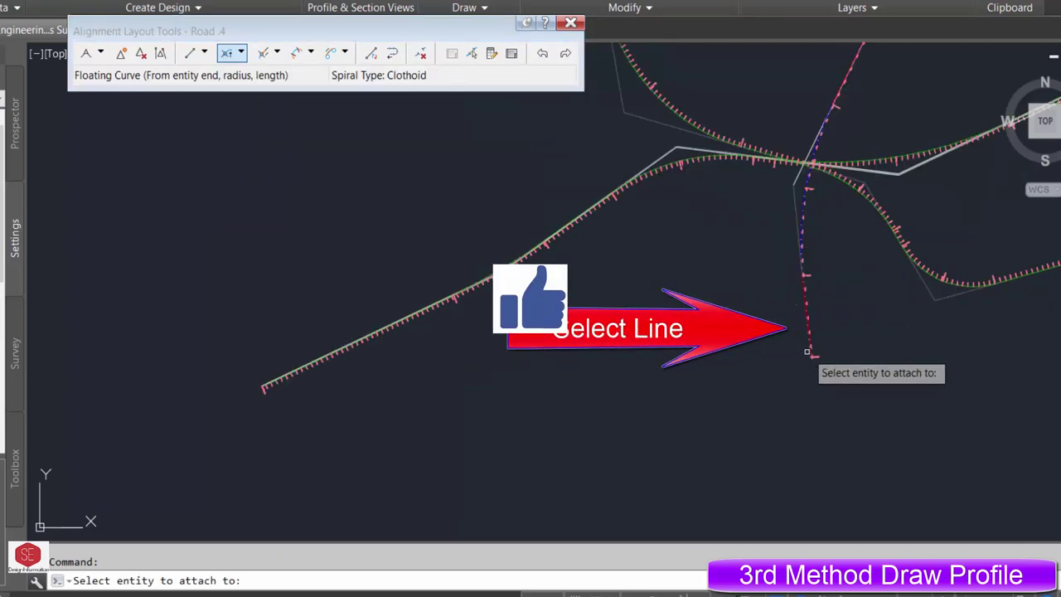
scroll(806, 352, "up", 2)
left_click(806, 353)
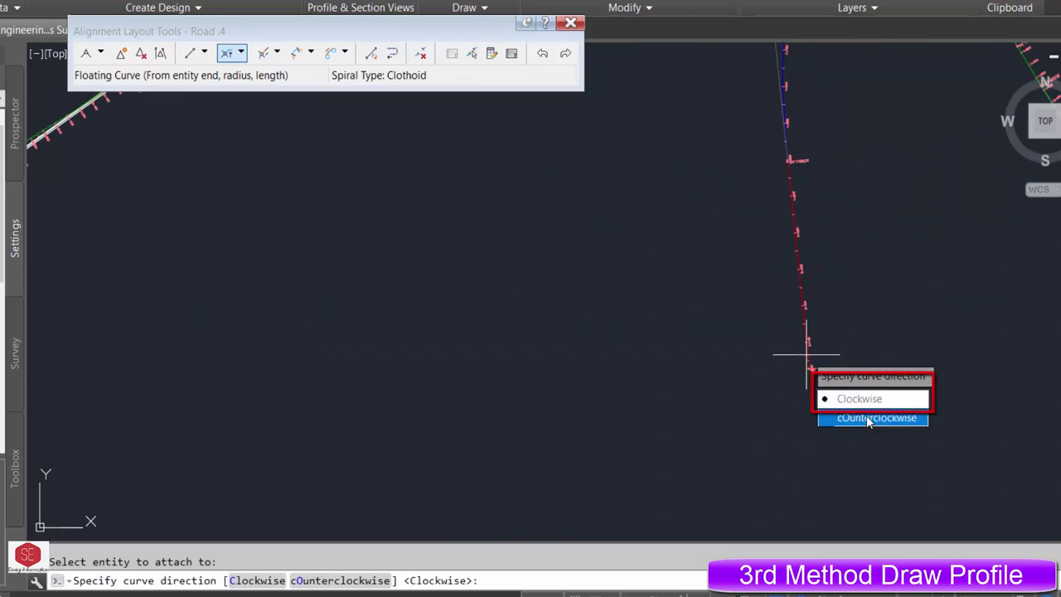
left_click(850, 398)
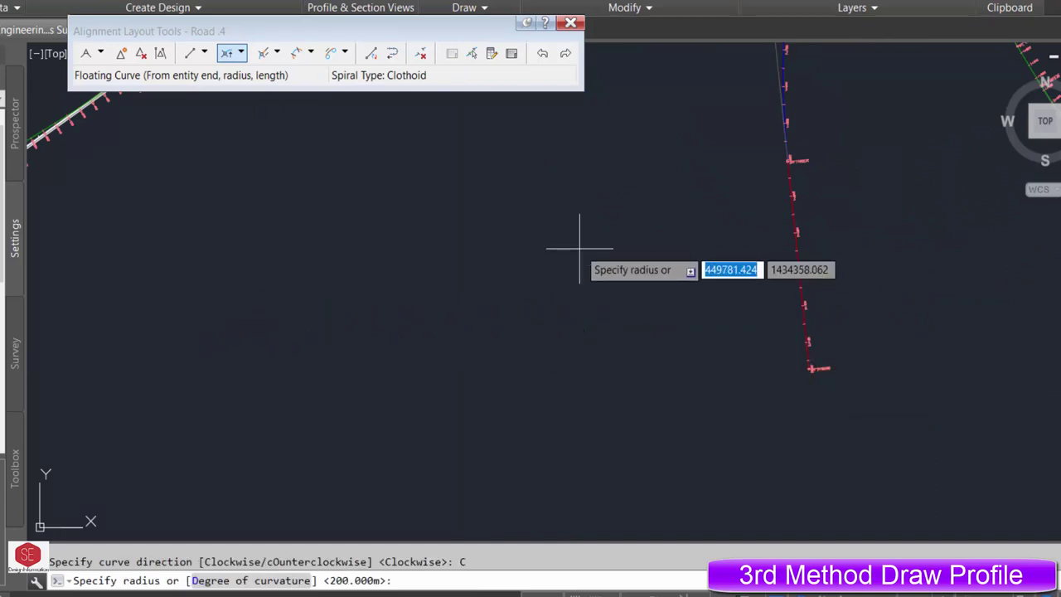
scroll(580, 247, "down", 3)
type("500")
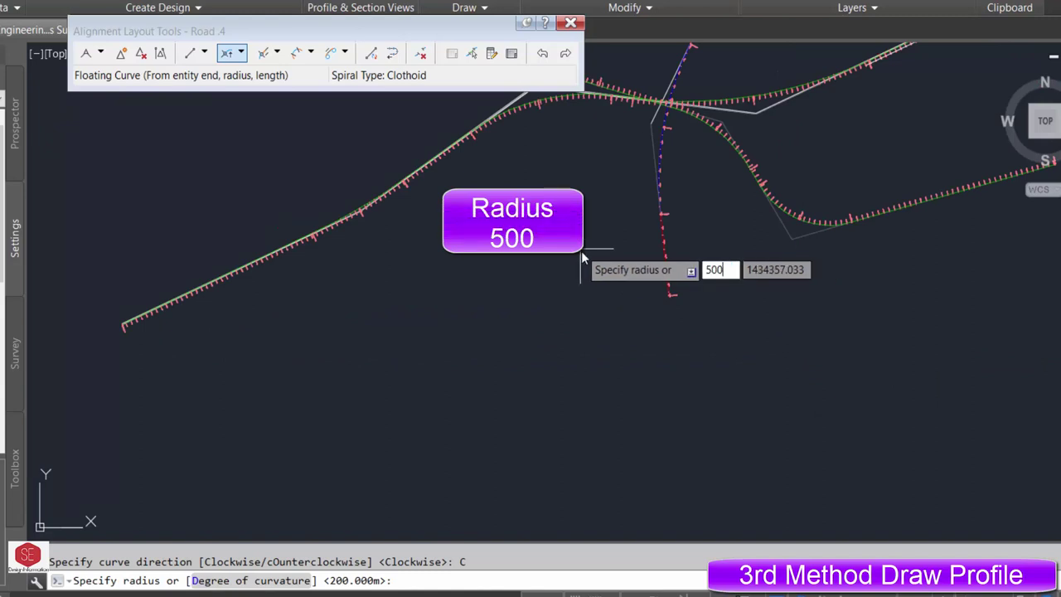
key("Return")
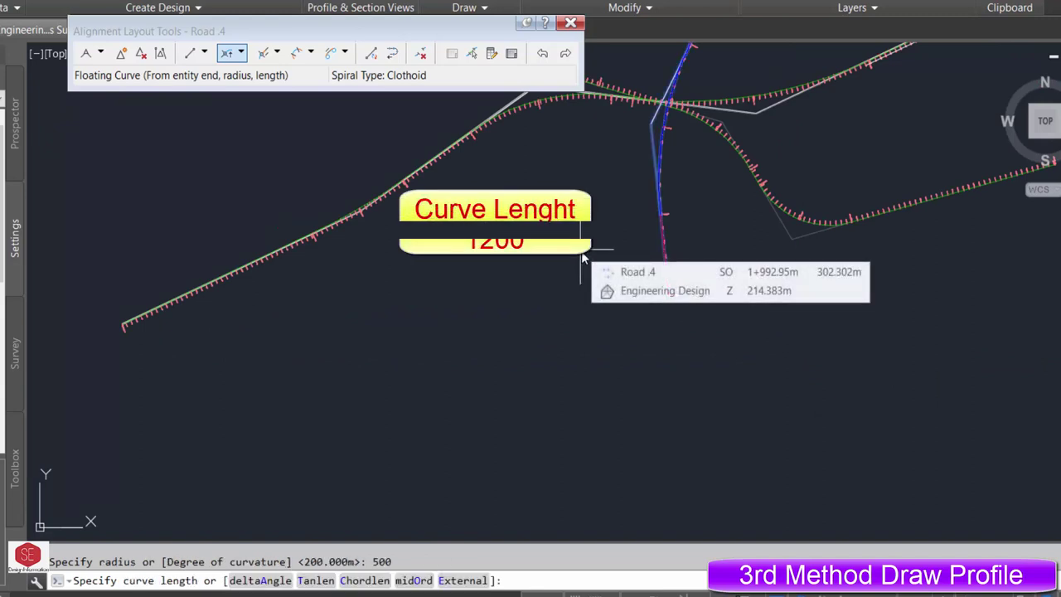
type("1200")
key("Return")
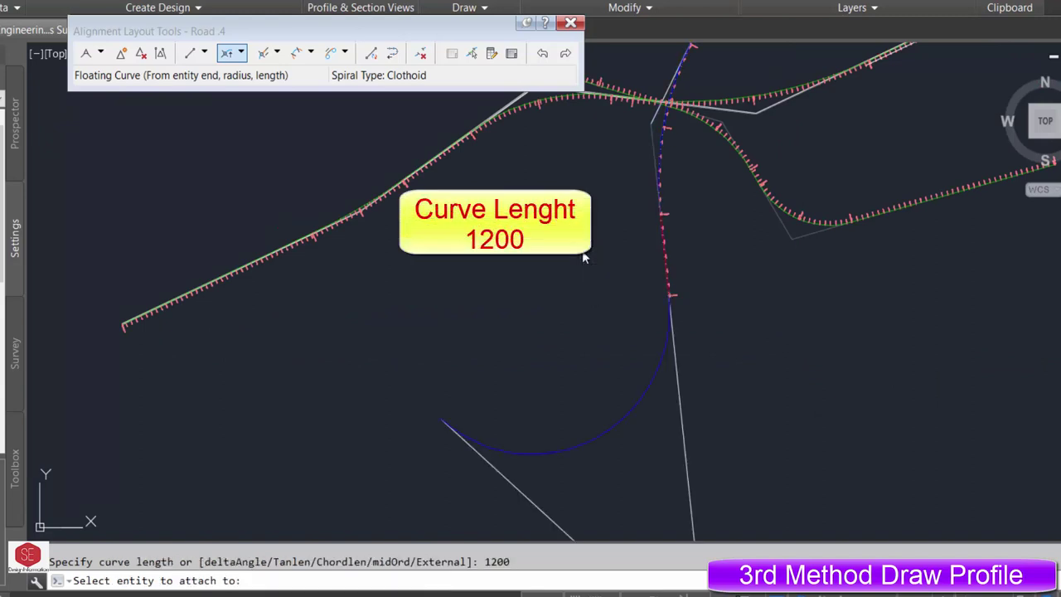
scroll(580, 248, "down", 2)
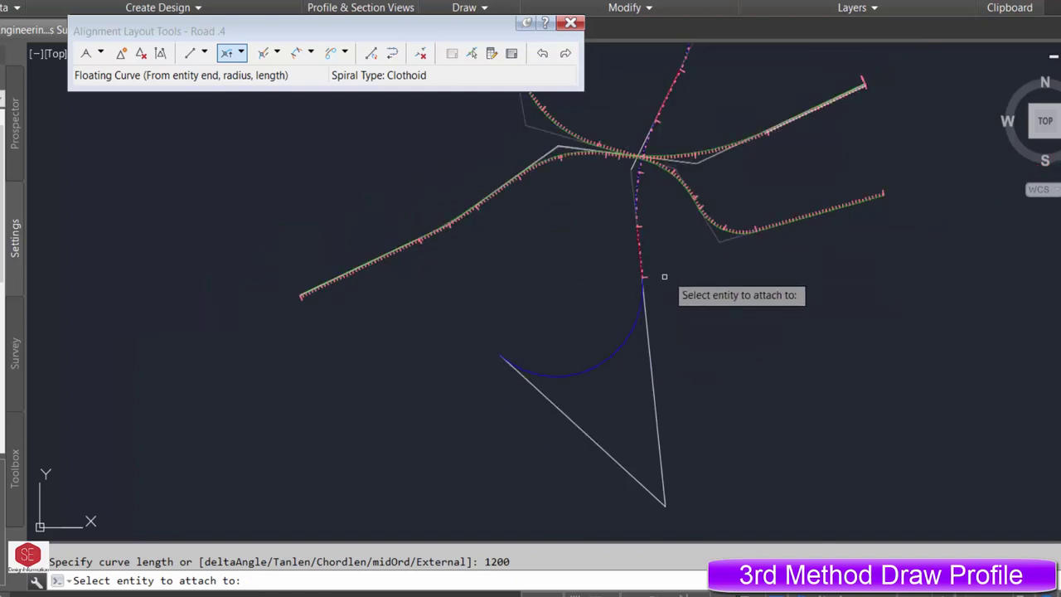
right_click(535, 302)
scroll(578, 304, "up", 2)
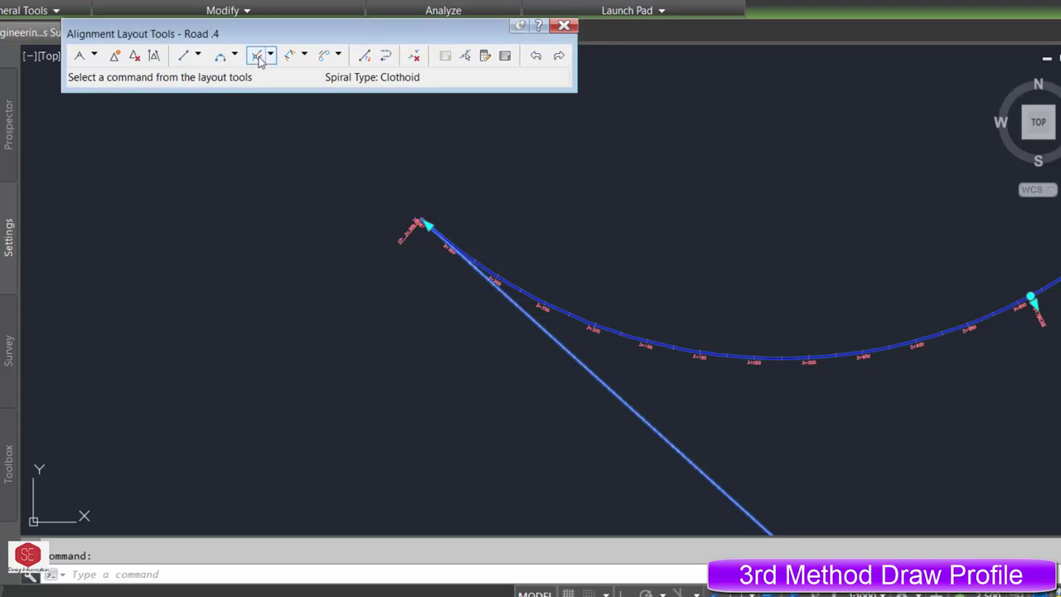
Step: Attach a counterclockwise floating curve to the first curve's end, radius 500, length 800
left_click(234, 56)
mouse_move(289, 141)
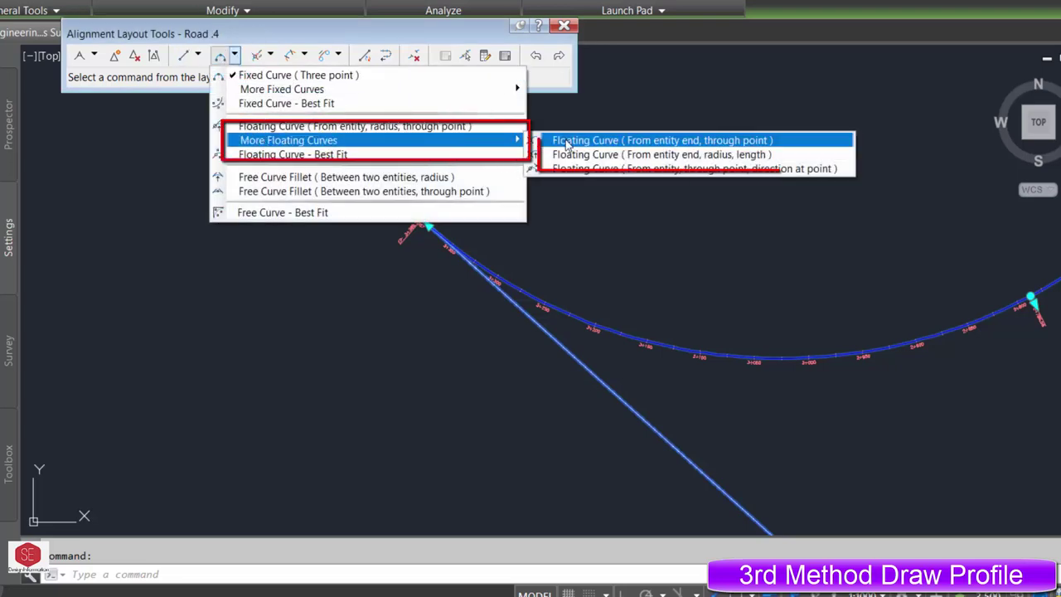
left_click(580, 154)
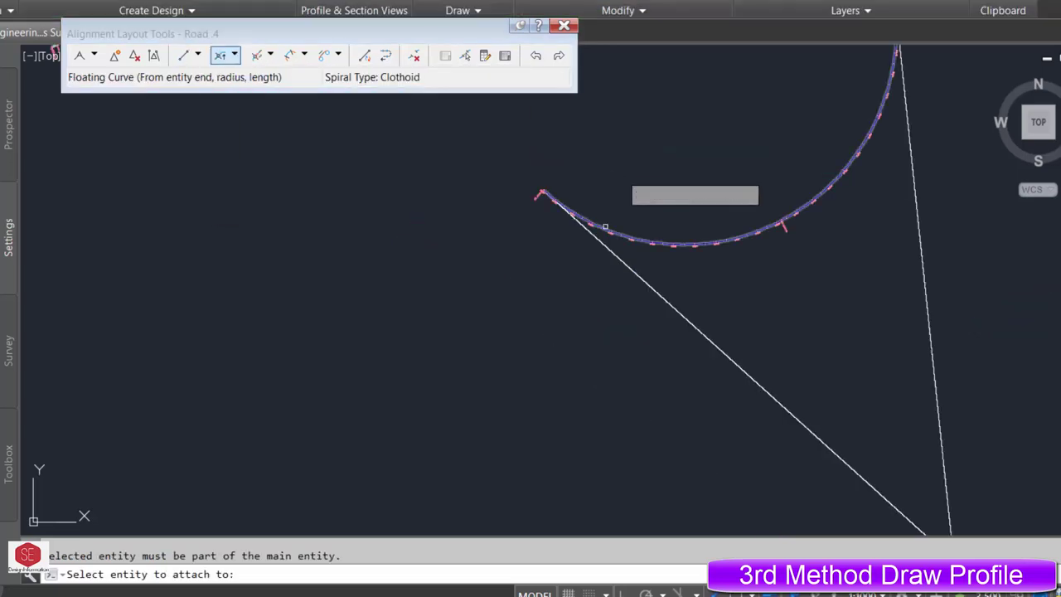
left_click(605, 226)
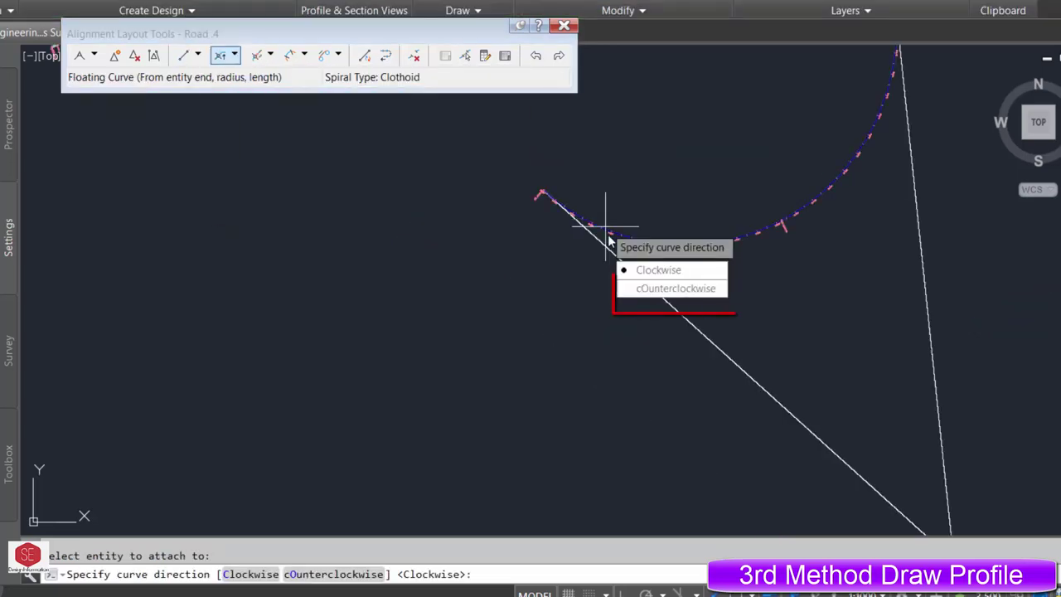
left_click(650, 295)
scroll(386, 206, "down", 2)
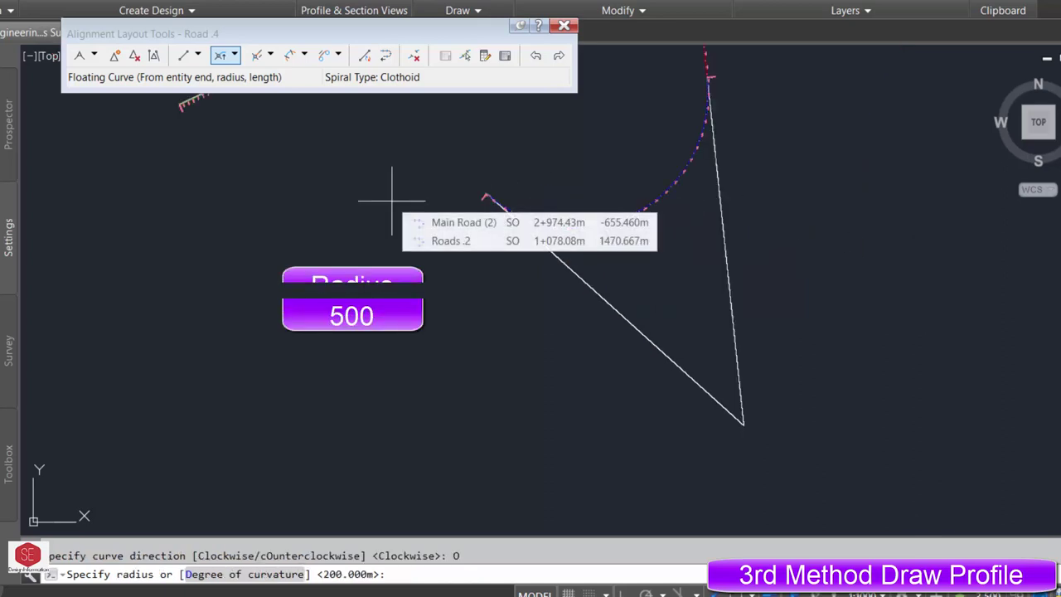
type("500")
key("Return")
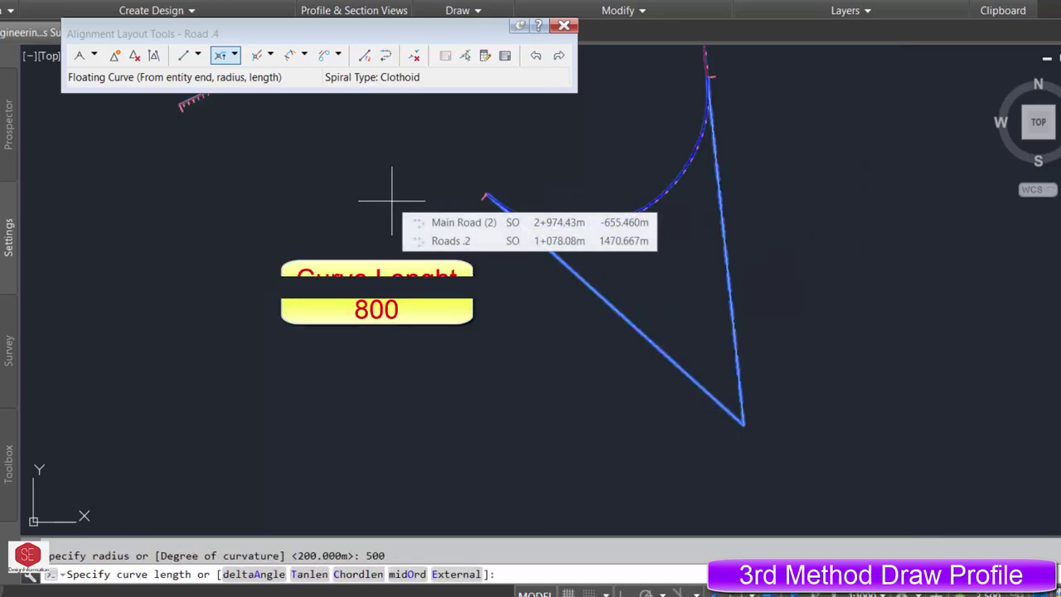
type("800")
key("Return")
scroll(648, 338, "down", 2)
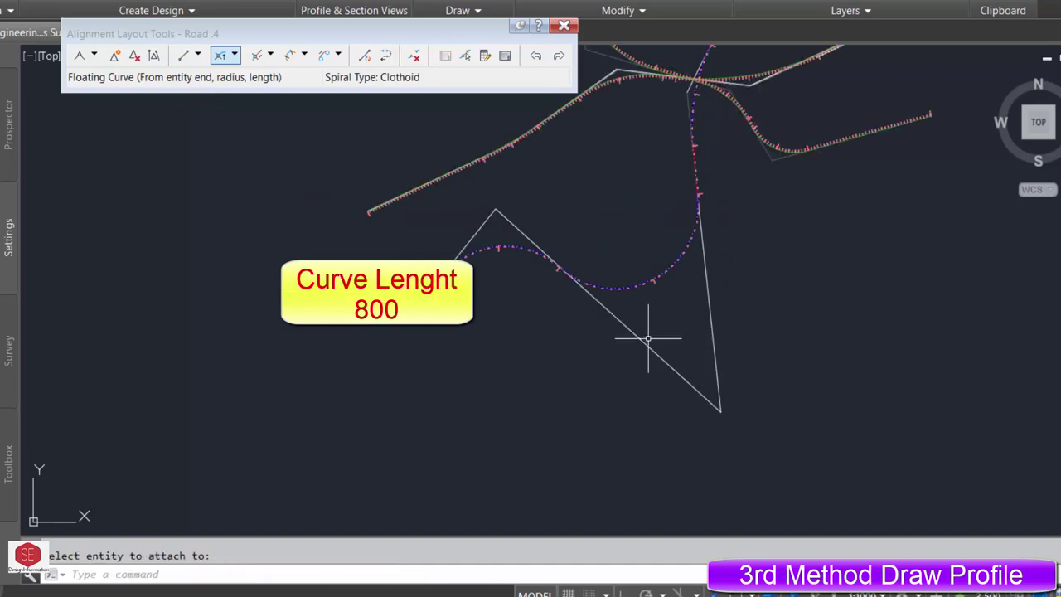
scroll(747, 352, "down", 3)
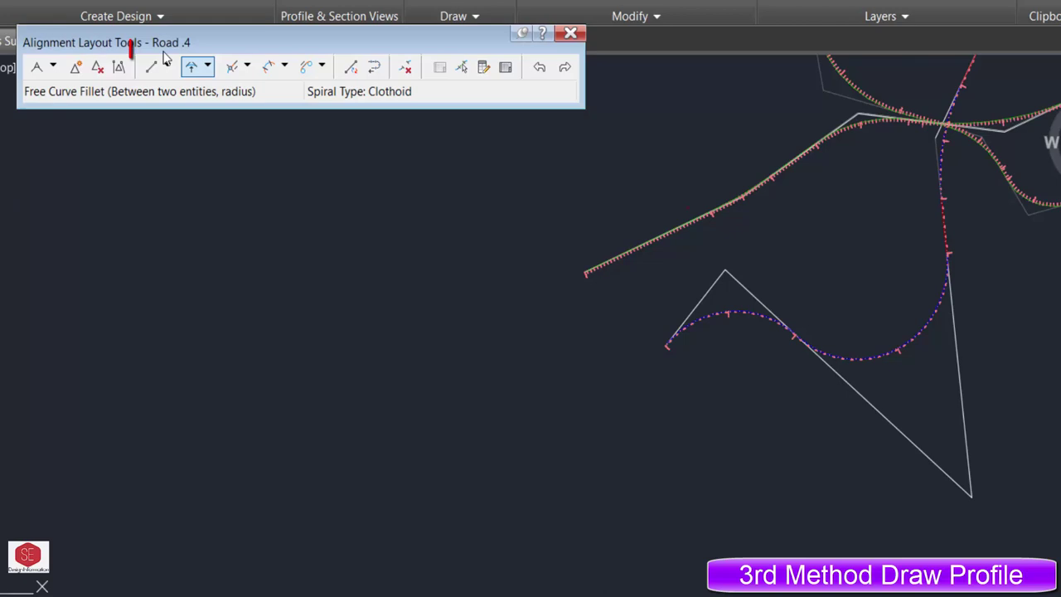
Step: Extend Road .4 past its last curve with a floating straight ending southwest of the curve
left_click(167, 67)
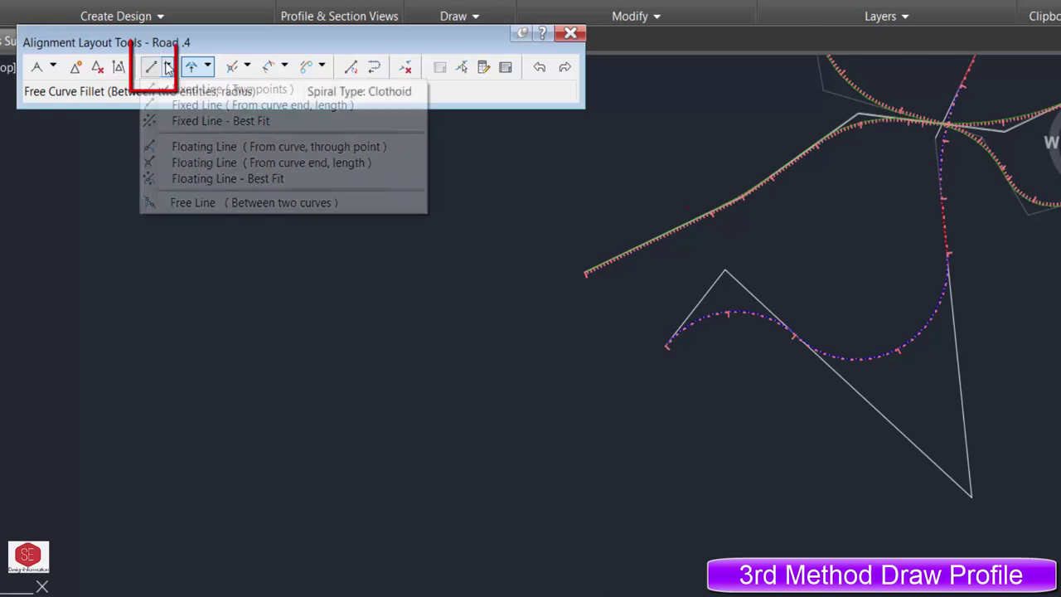
left_click(259, 166)
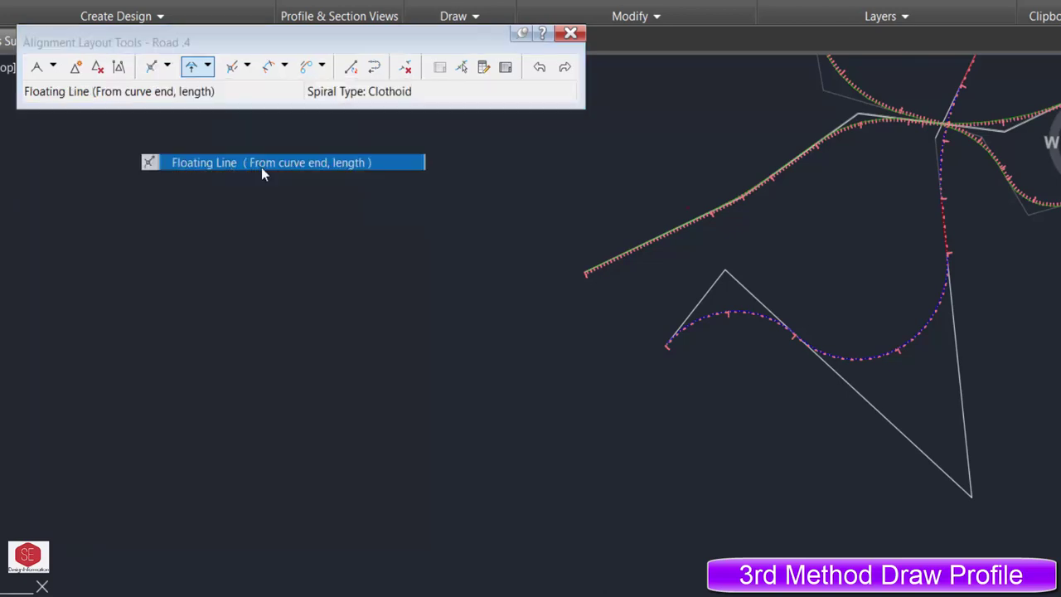
scroll(689, 353, "up", 5)
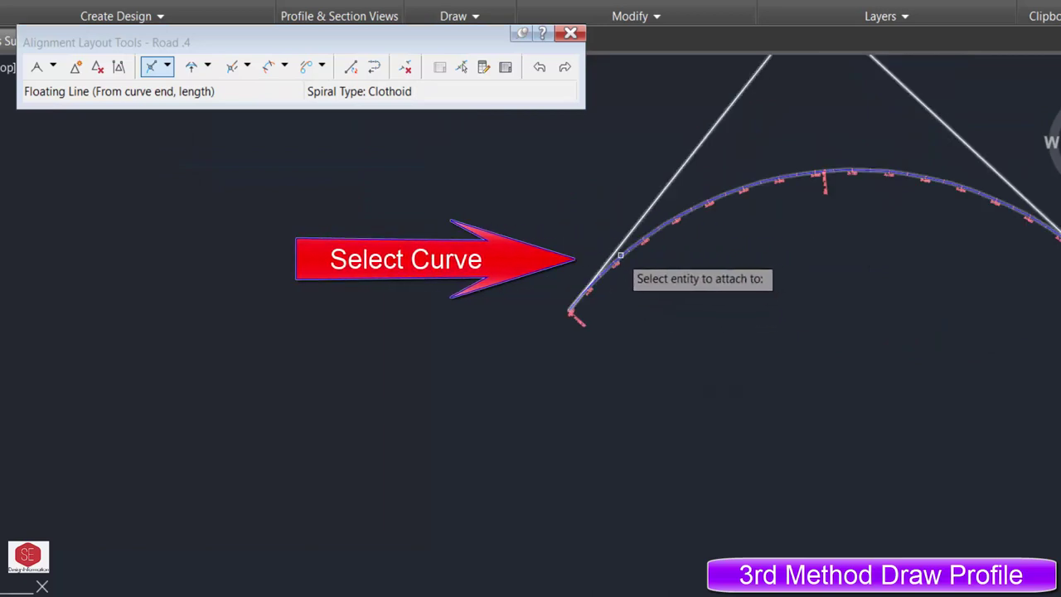
left_click(617, 264)
scroll(621, 244, "down", 3)
left_click(639, 283)
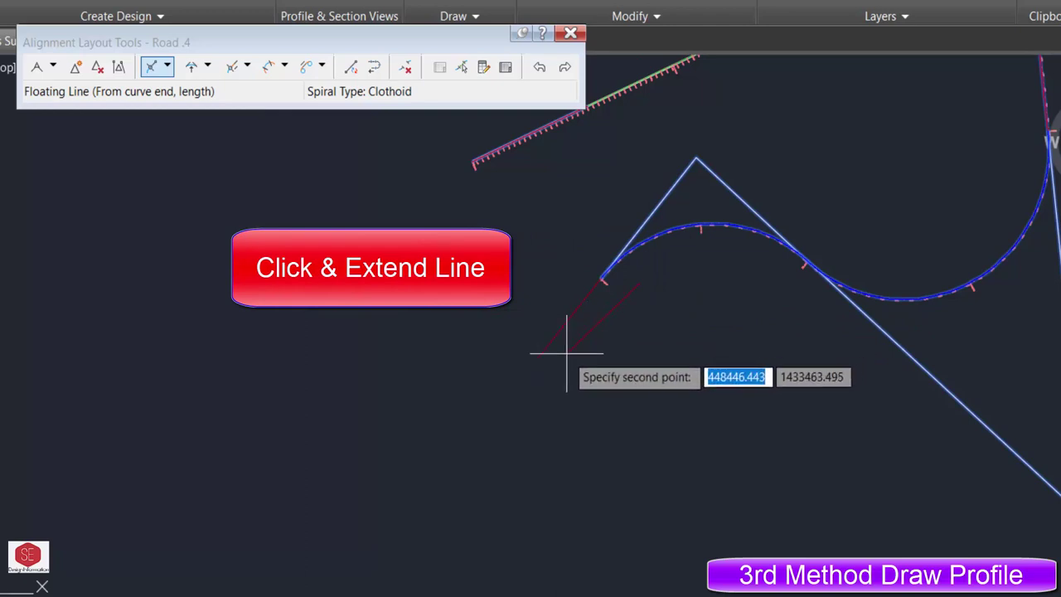
left_click(550, 378)
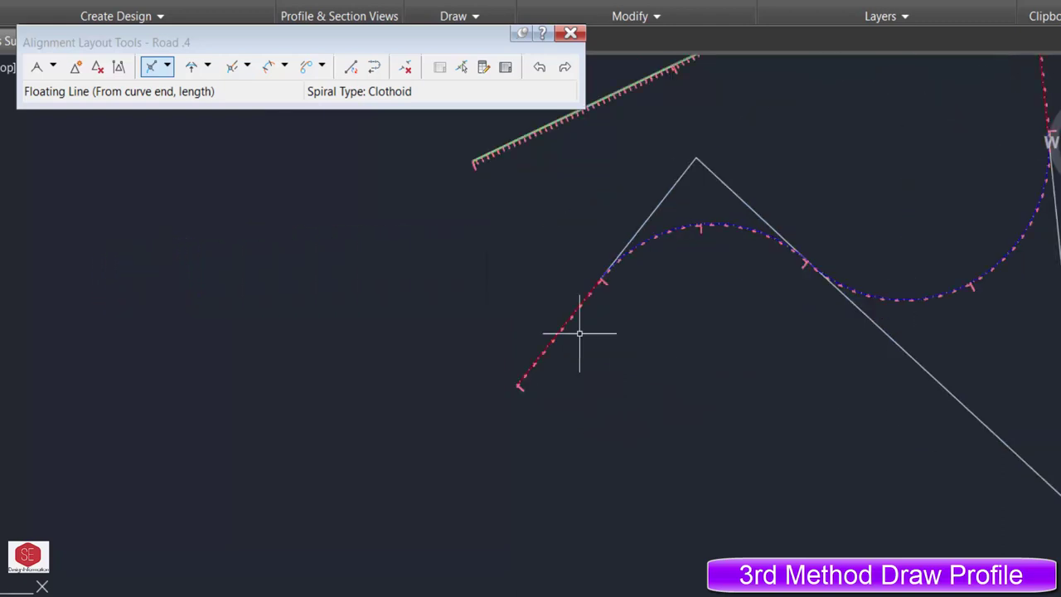
scroll(539, 374, "up", 5)
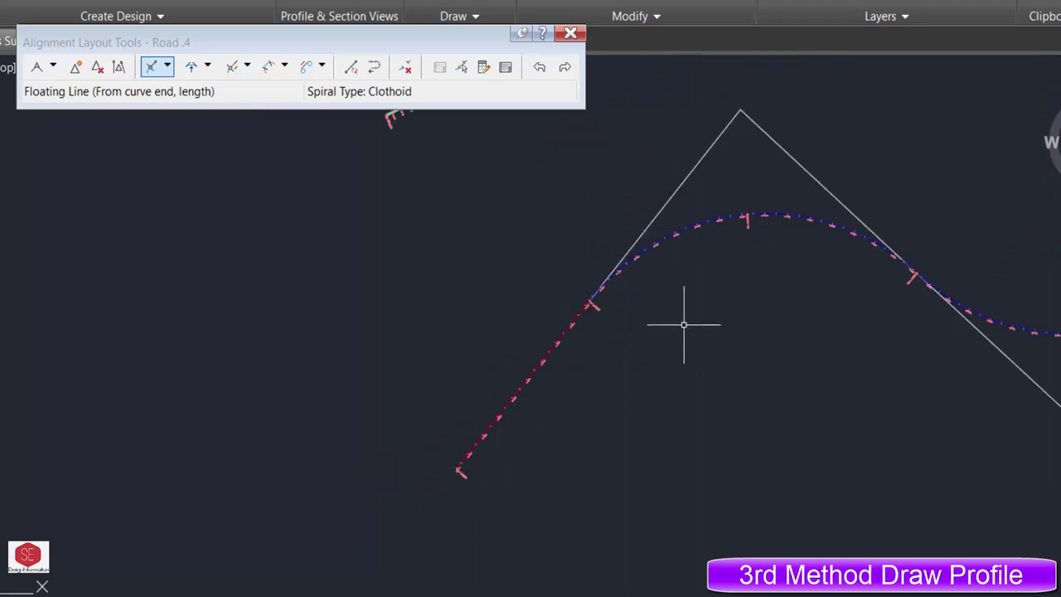
scroll(683, 324, "down", 4)
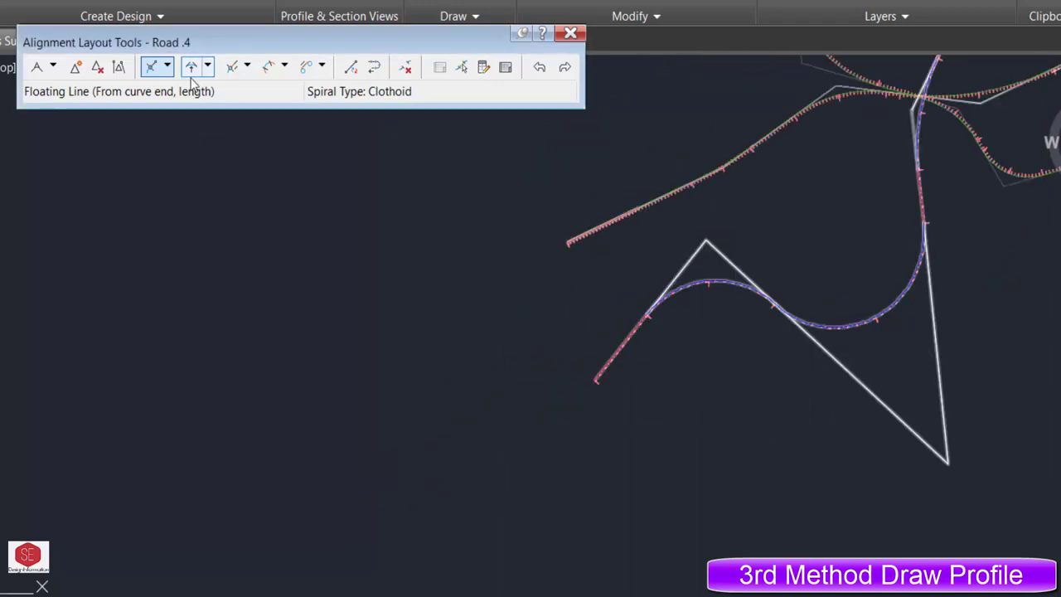
left_click(165, 68)
Step: Draw a new fixed two-point straight at Road .4's lower-left end
left_click(227, 86)
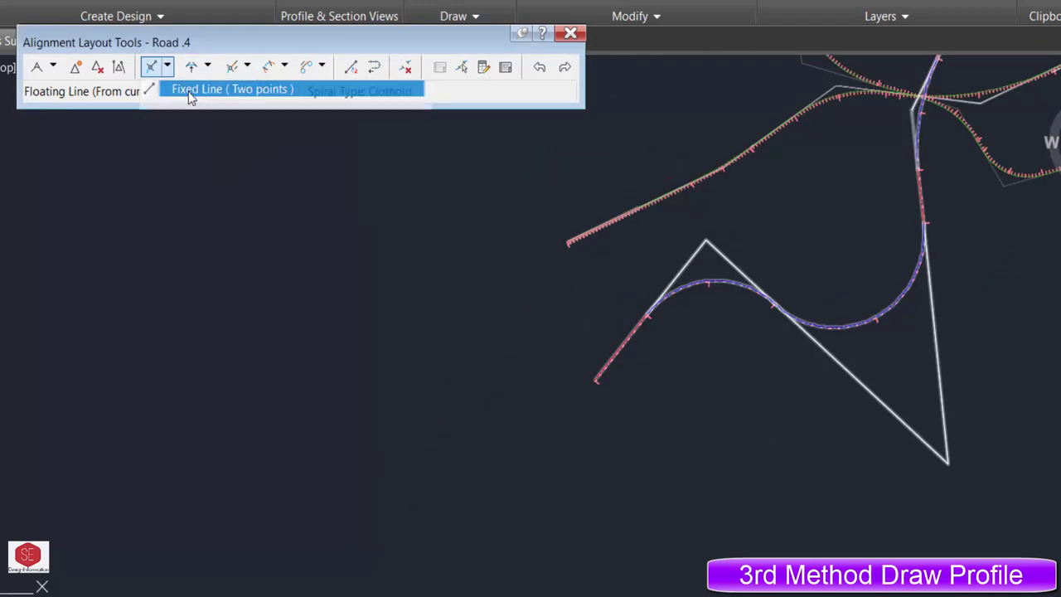
scroll(572, 455, "down", 2)
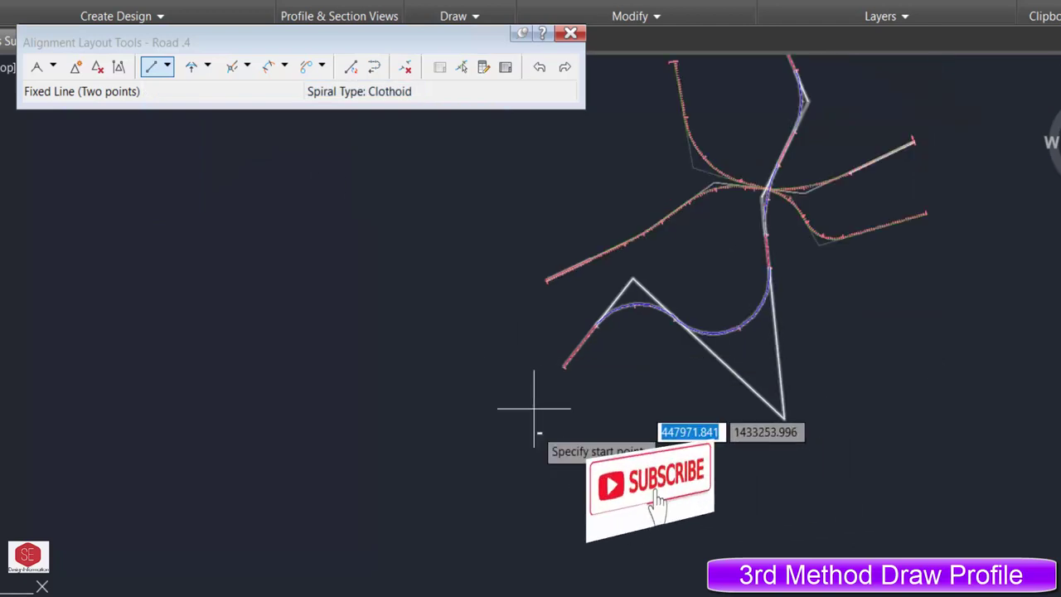
left_click(534, 451)
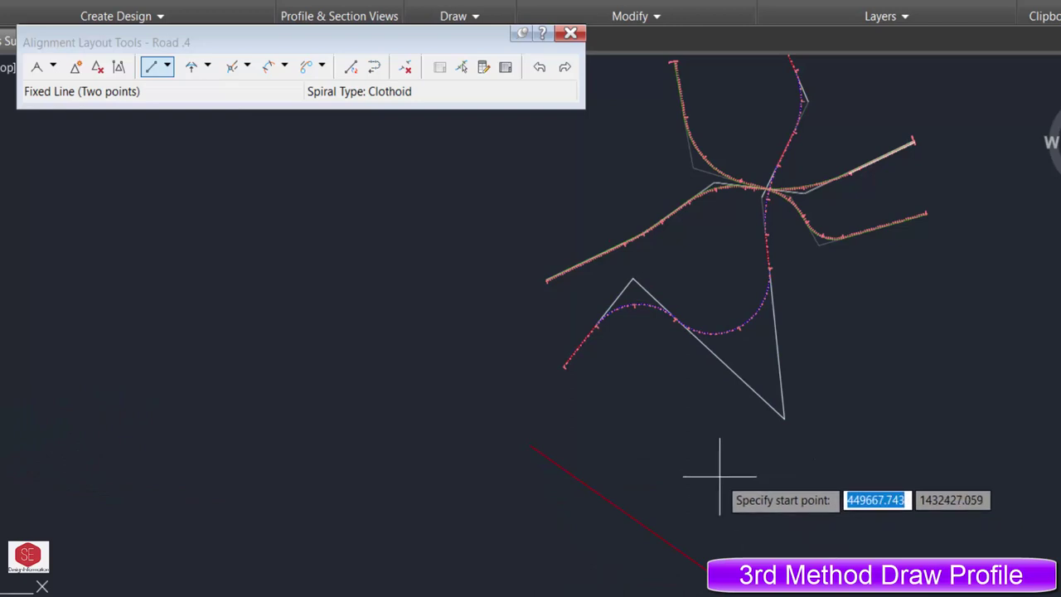
Step: Join the lower-left line and new straight with a less-than-180° fillet of radius 350
left_click(207, 66)
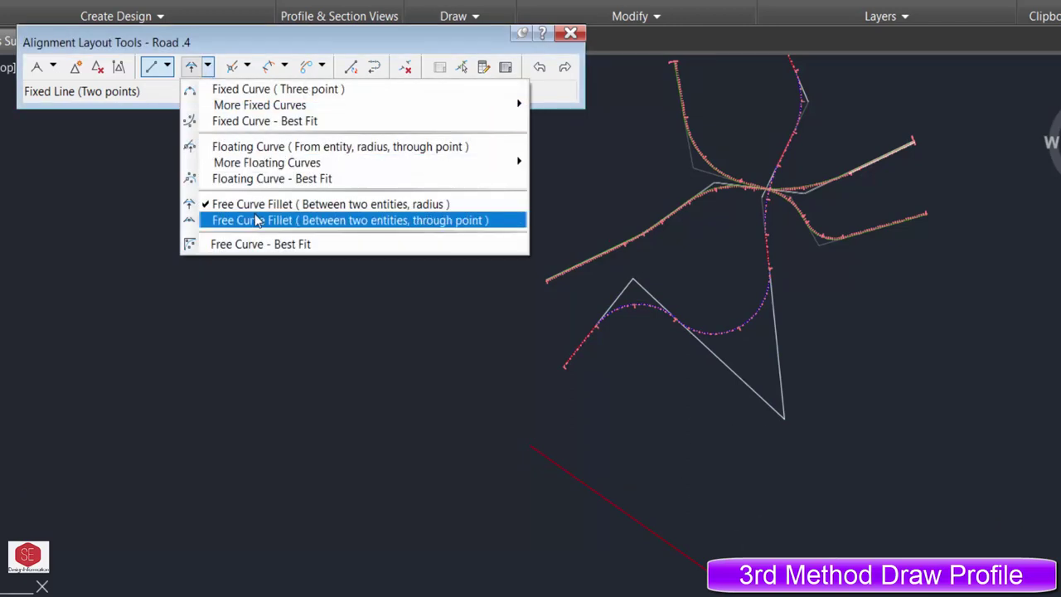
left_click(253, 205)
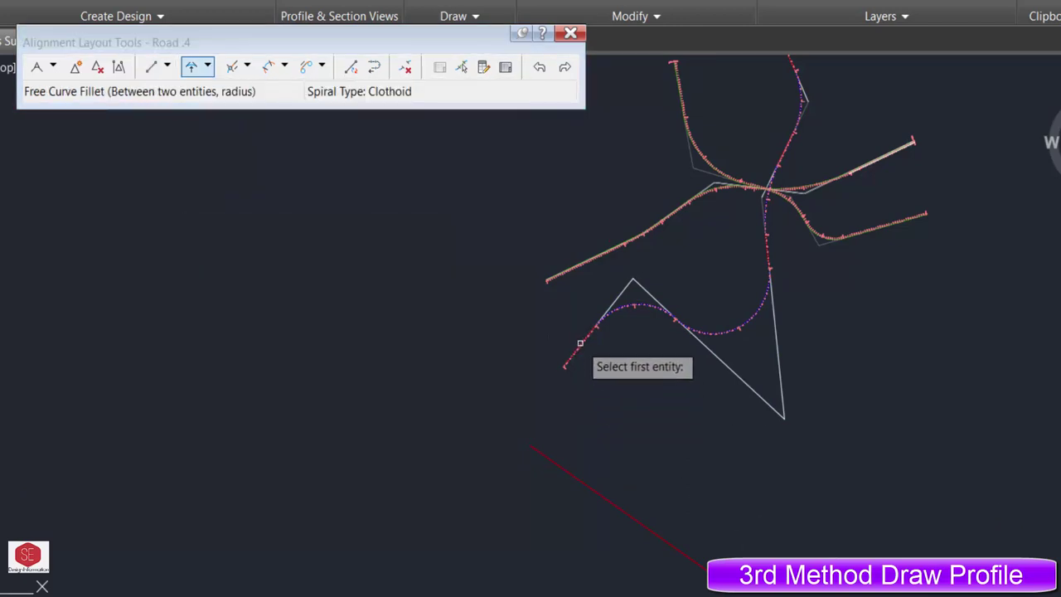
left_click(559, 476)
left_click(561, 467)
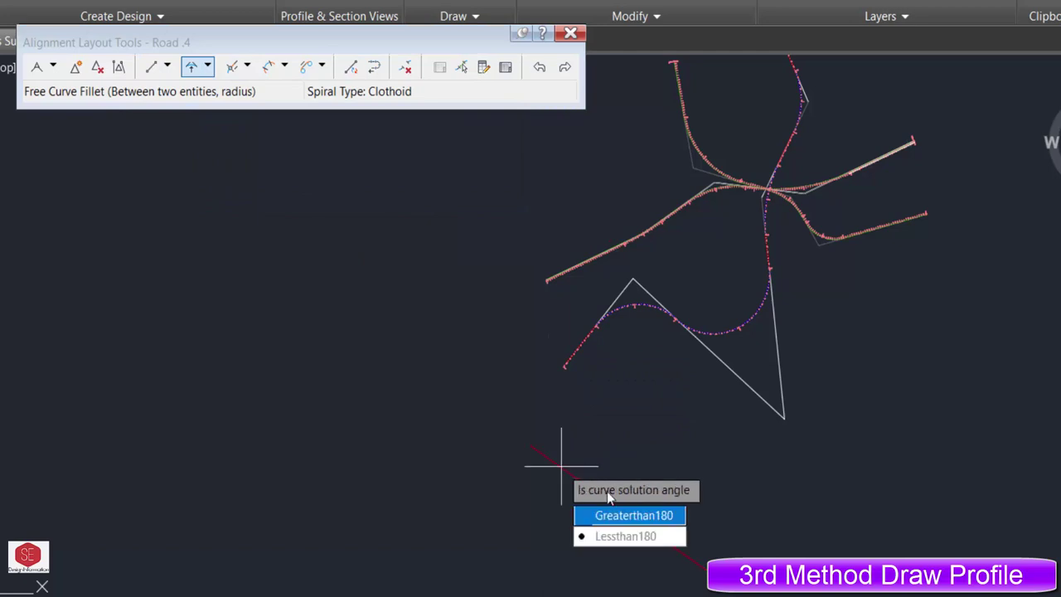
left_click(615, 536)
key("Return")
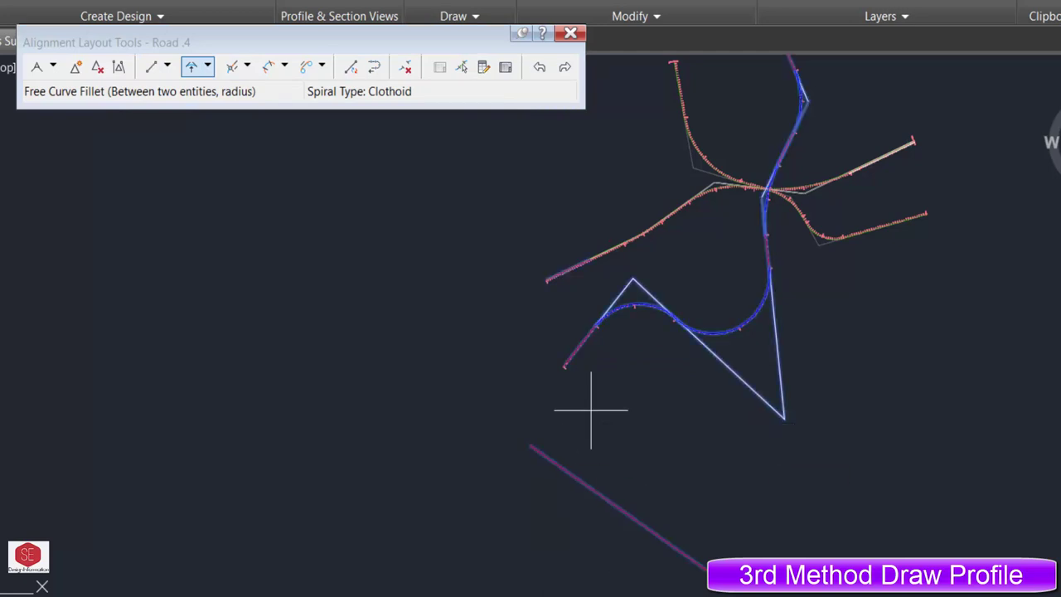
type("350")
key("Return")
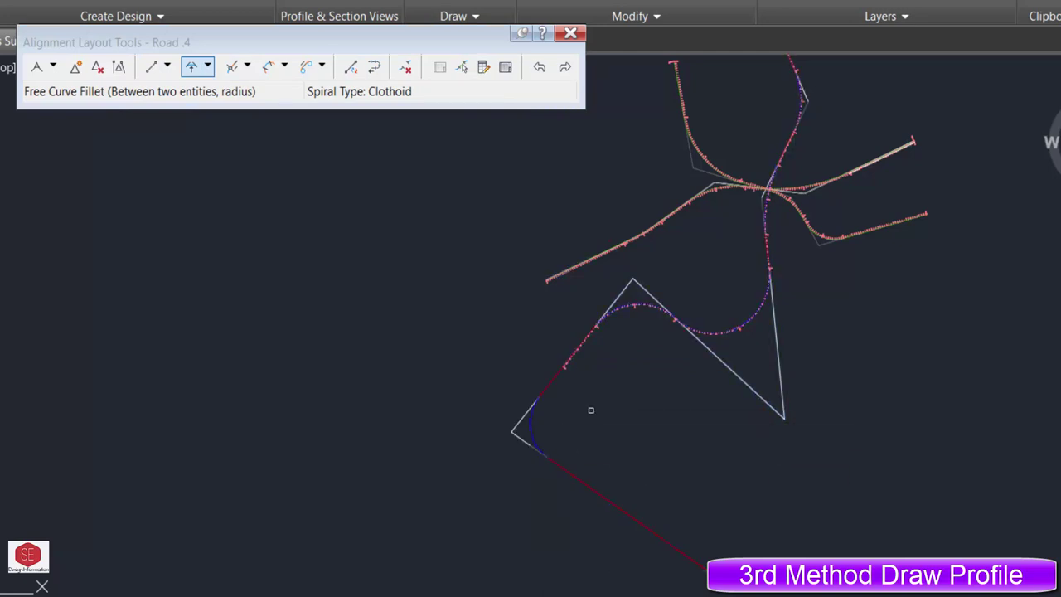
key("Return")
scroll(626, 435, "down", 2)
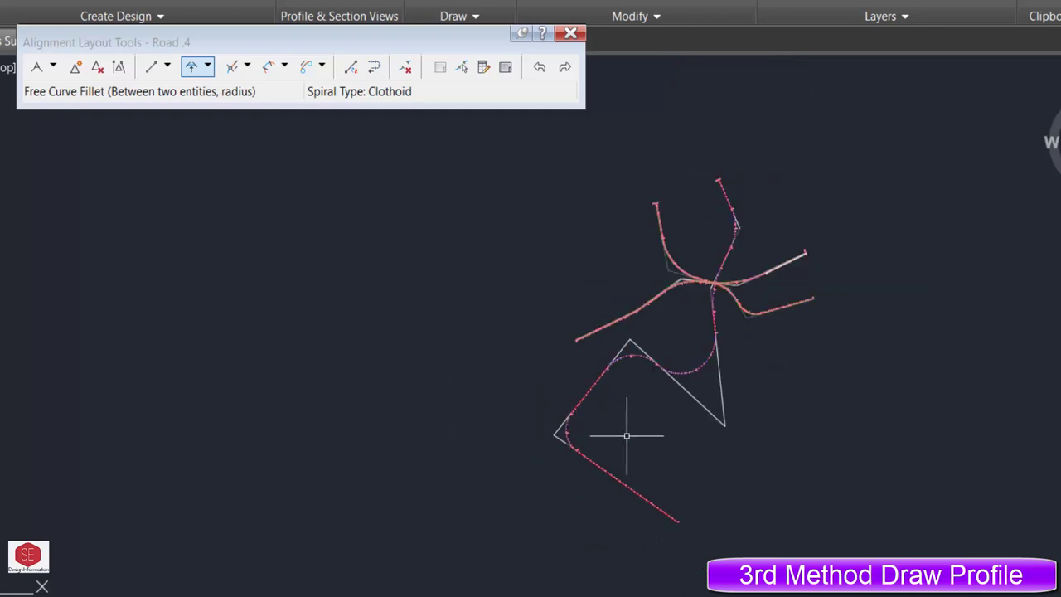
scroll(608, 415, "up", 2)
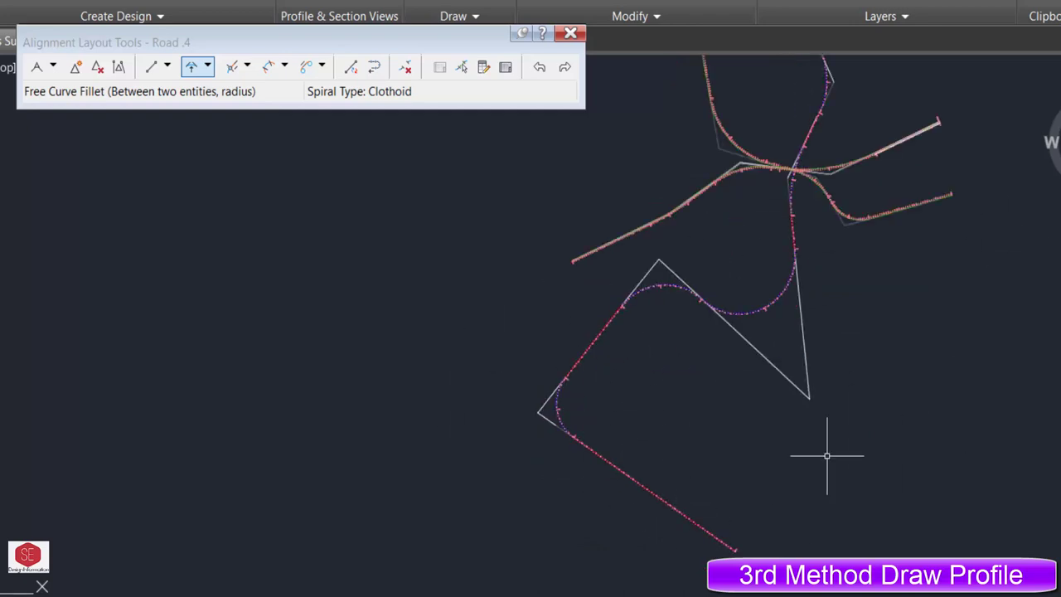
scroll(867, 395, "down", 5)
Step: Open the Alignment creation options on the Home ribbon
scroll(515, 385, "up", 5)
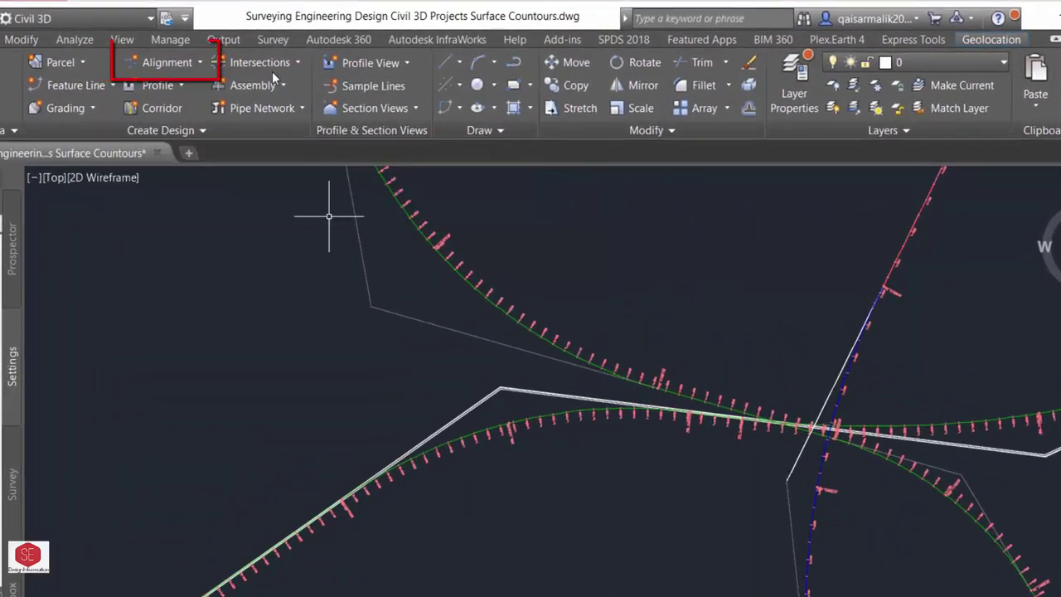
left_click(169, 63)
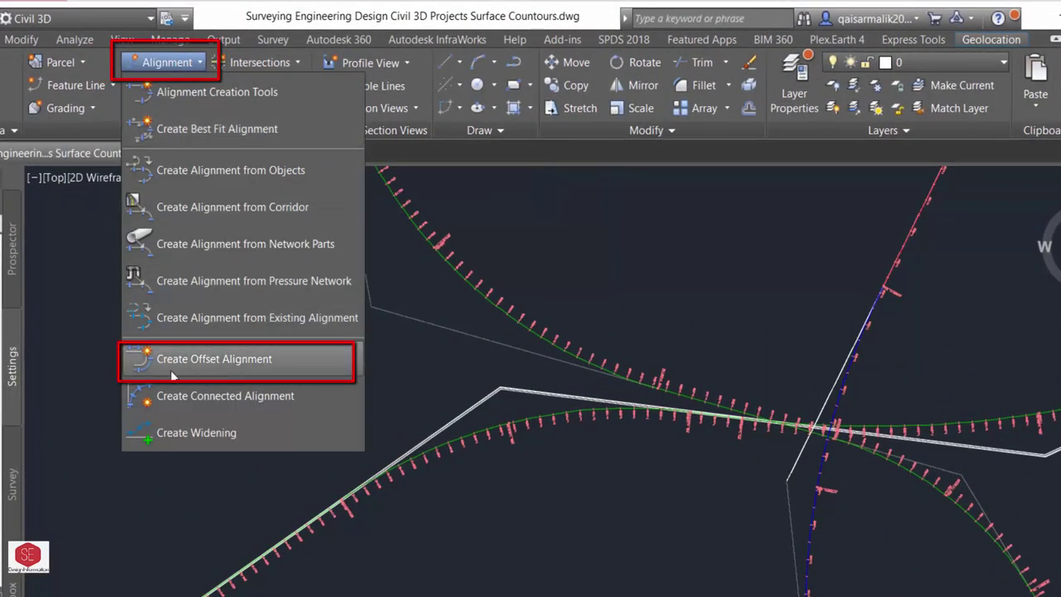
Step: Offset the Main Road centerline by 1.200 m on each side, full length, using the Offsets style
left_click(278, 361)
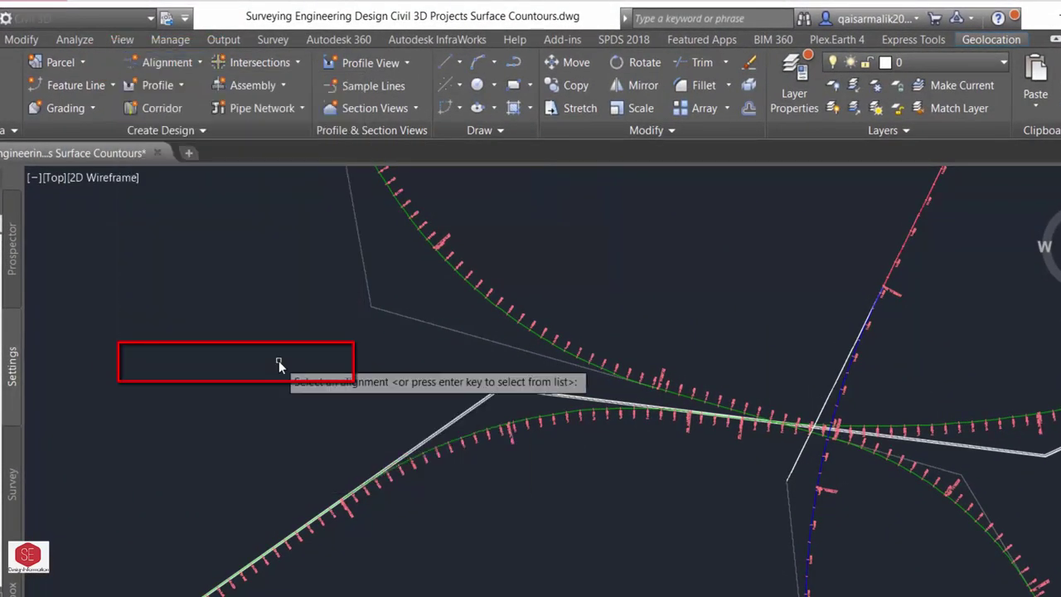
scroll(534, 423, "up", 3)
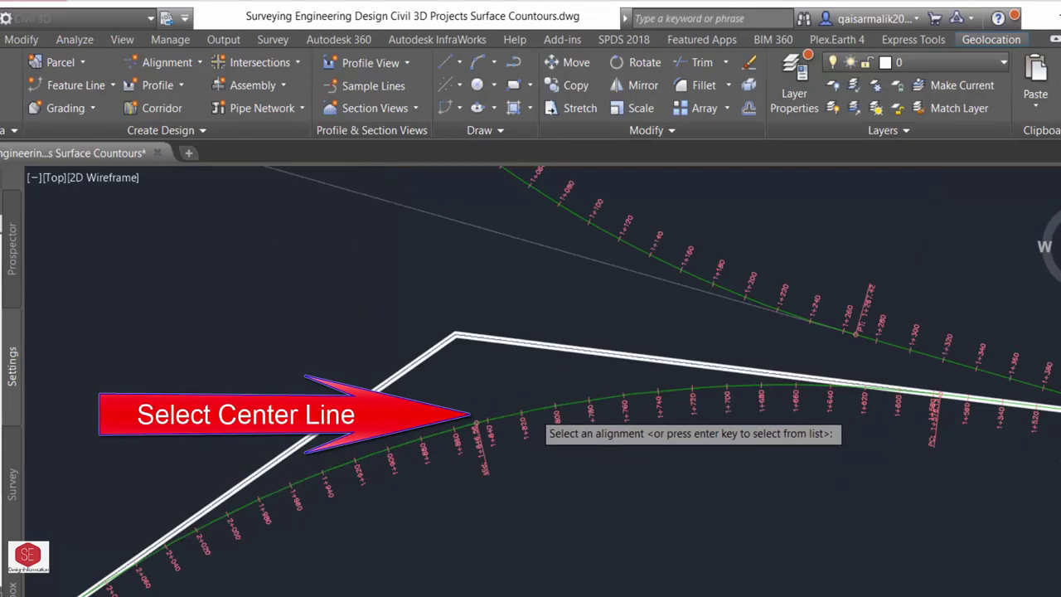
left_click(536, 414)
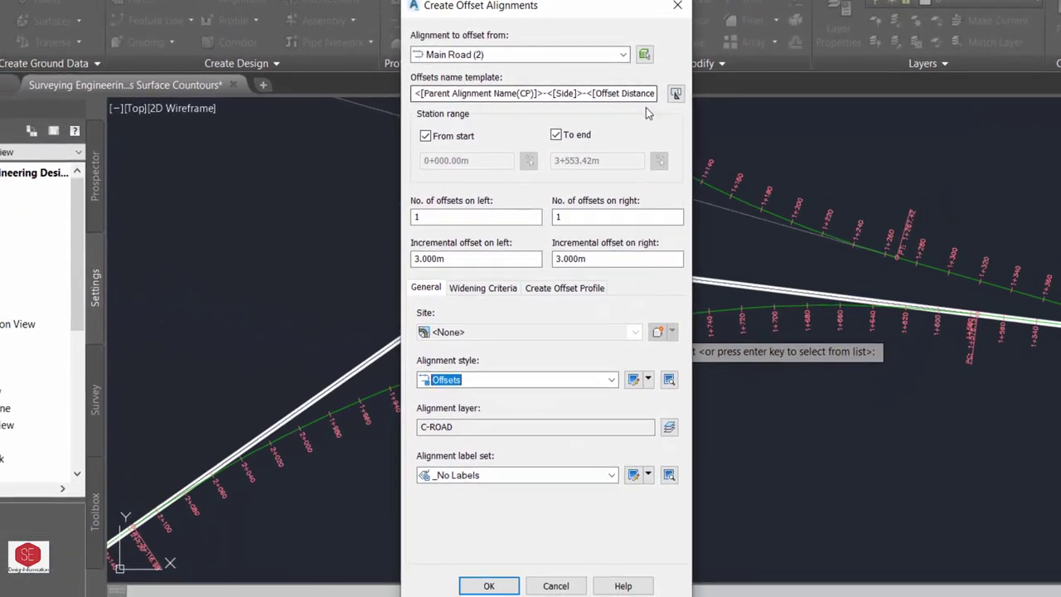
left_click(454, 142)
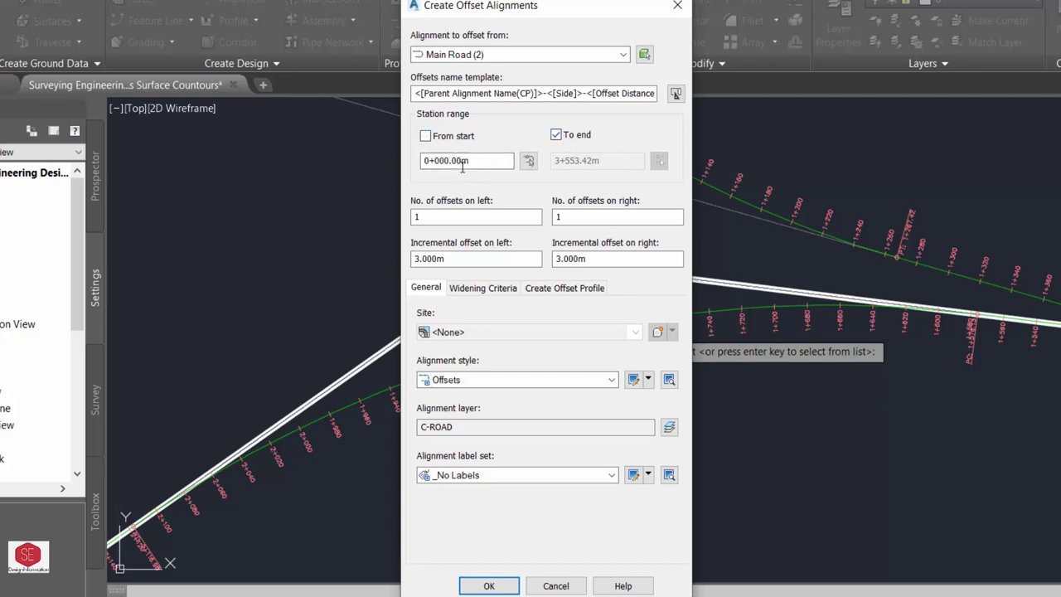
left_click(425, 136)
type("1.2")
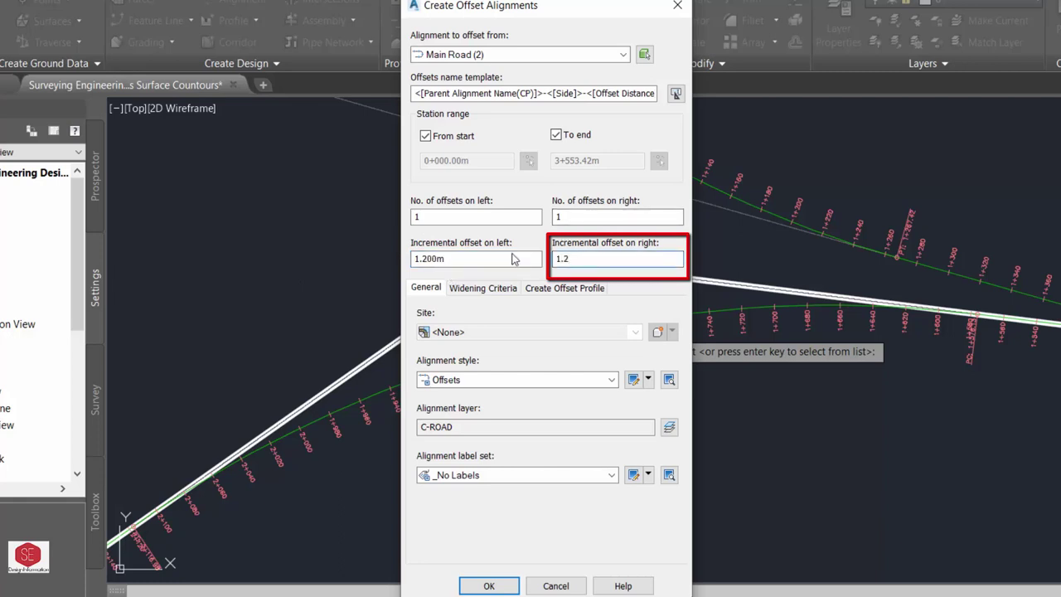
left_click(524, 379)
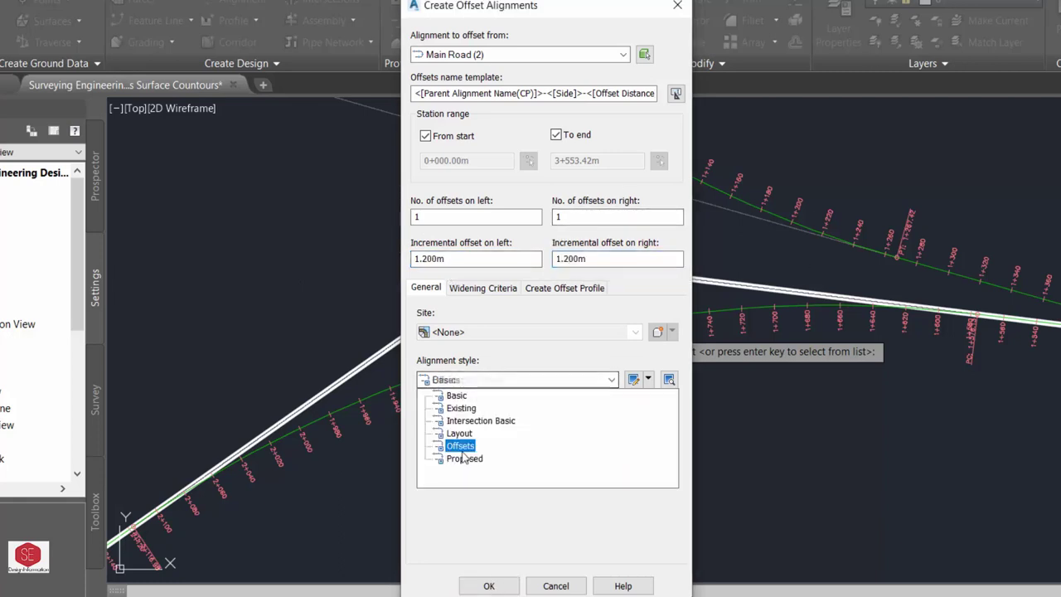
left_click(461, 447)
left_click(564, 427)
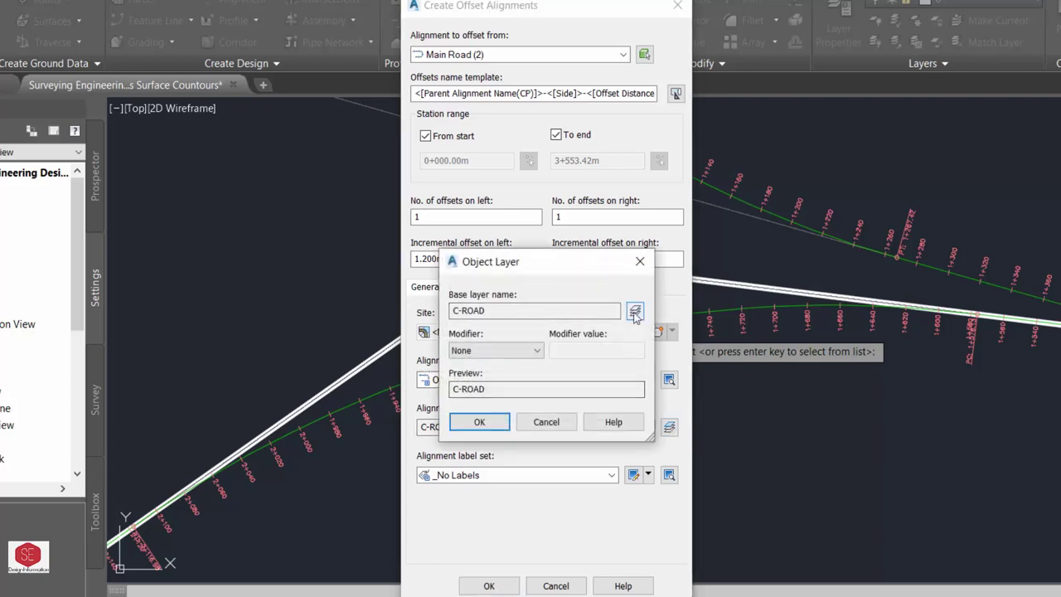
Step: Create a new layer named Offset.1 and set its colour to yellow
left_click(634, 312)
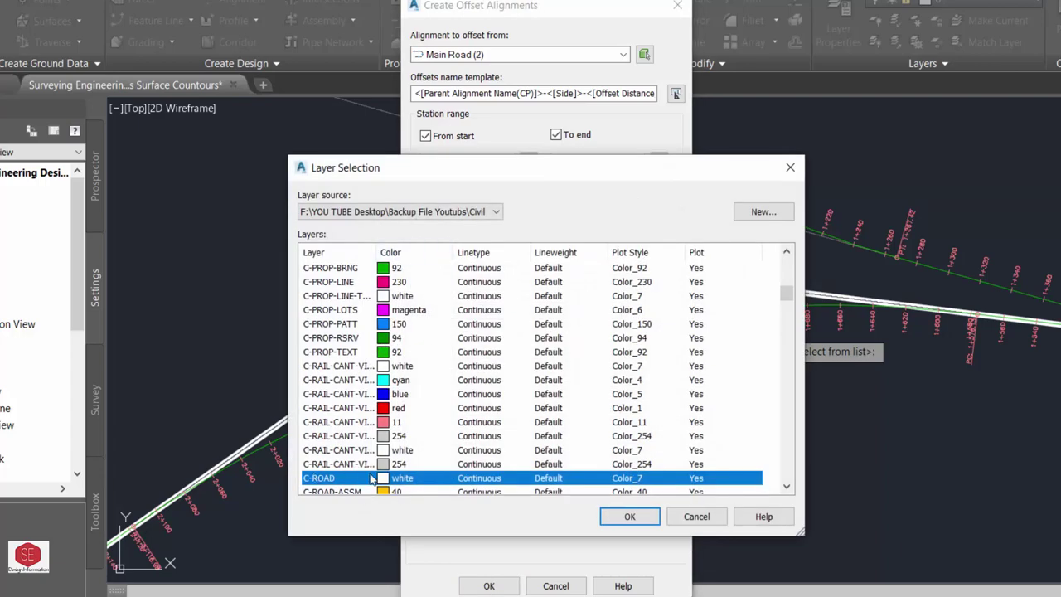
left_click(762, 211)
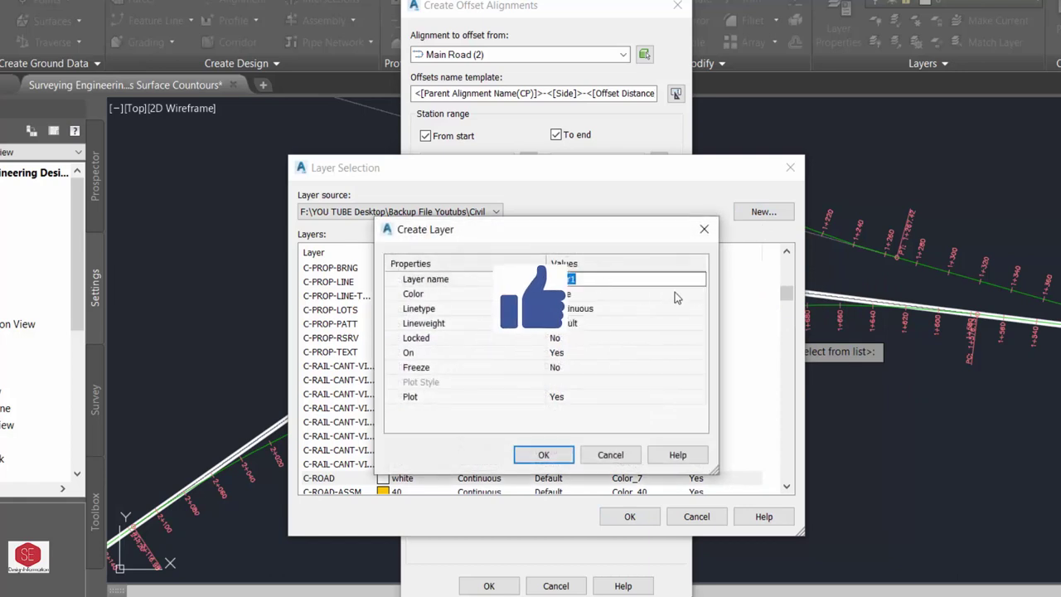
type("Offse")
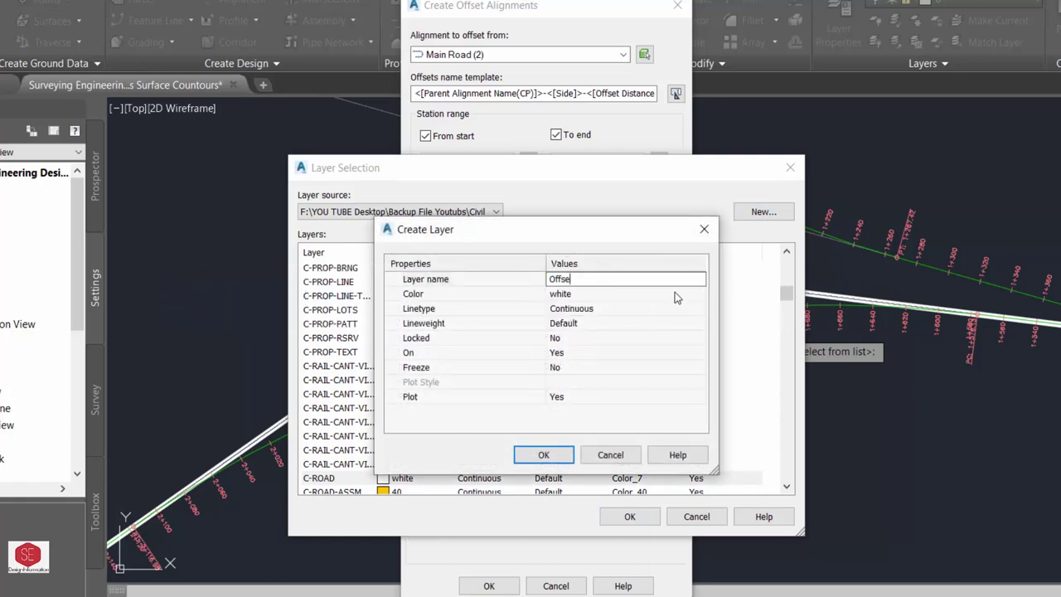
type("t.1")
left_click(699, 294)
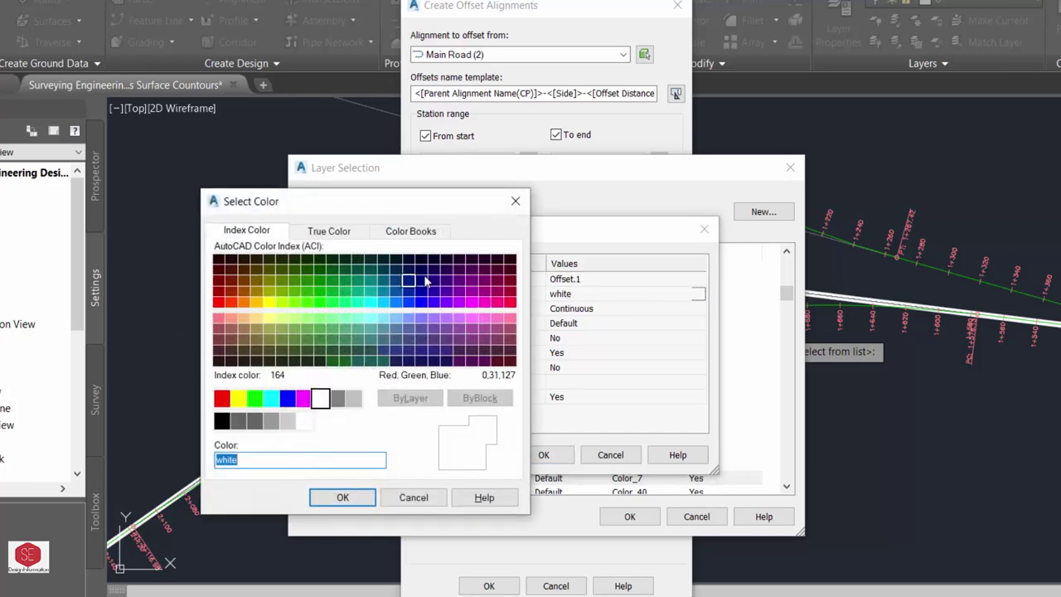
left_click(222, 399)
left_click(238, 398)
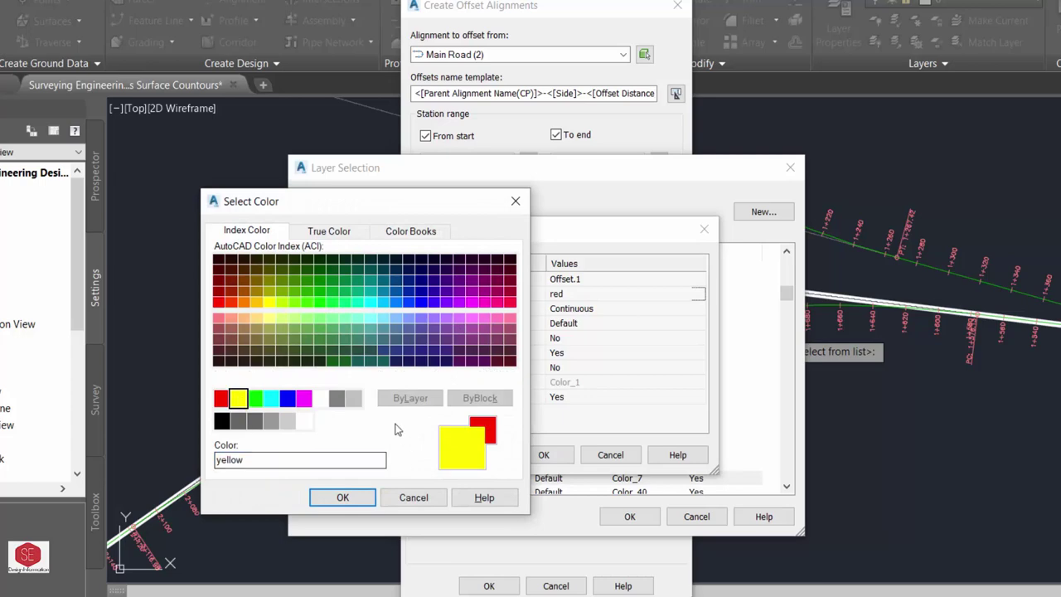
left_click(342, 497)
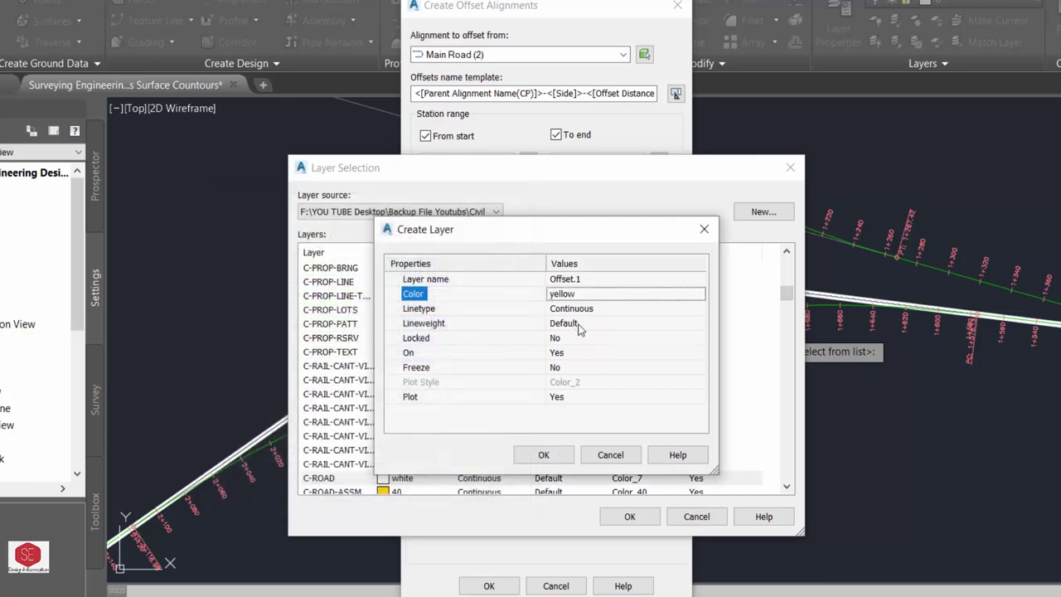
Step: Give Offset.1 a 0.35 mm lineweight and create Main Road's offset alignments on it
left_click(700, 323)
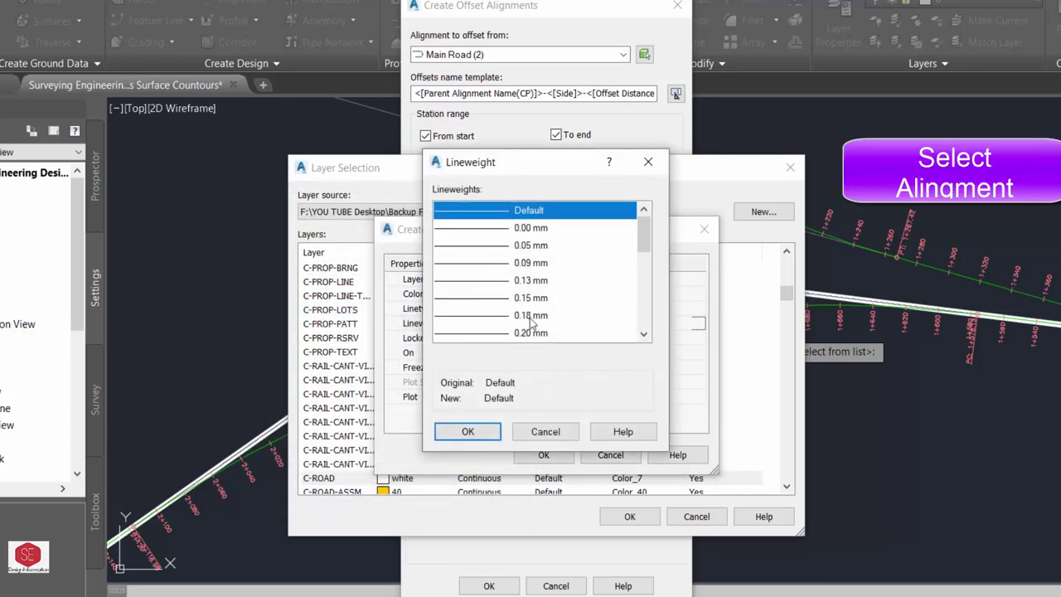
scroll(530, 317, "down", 1)
left_click(558, 329)
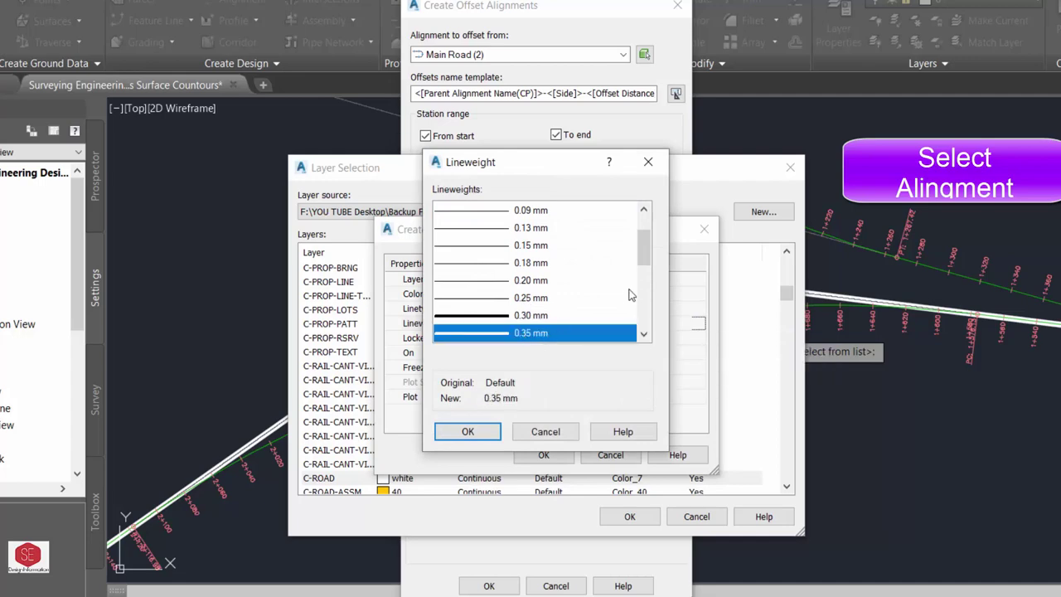
left_click(468, 431)
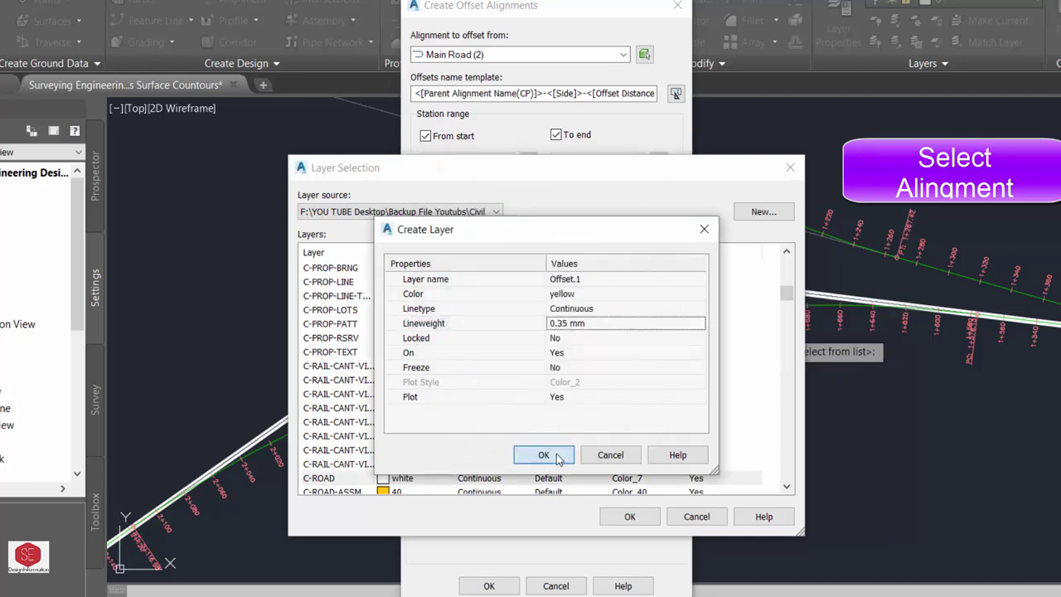
left_click(558, 455)
left_click(629, 516)
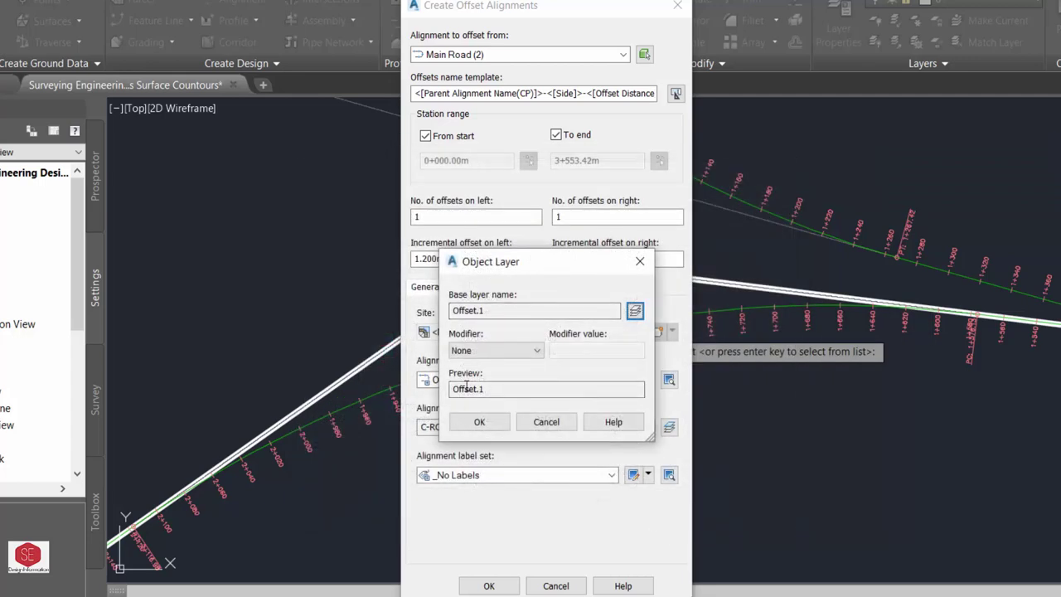
left_click(479, 422)
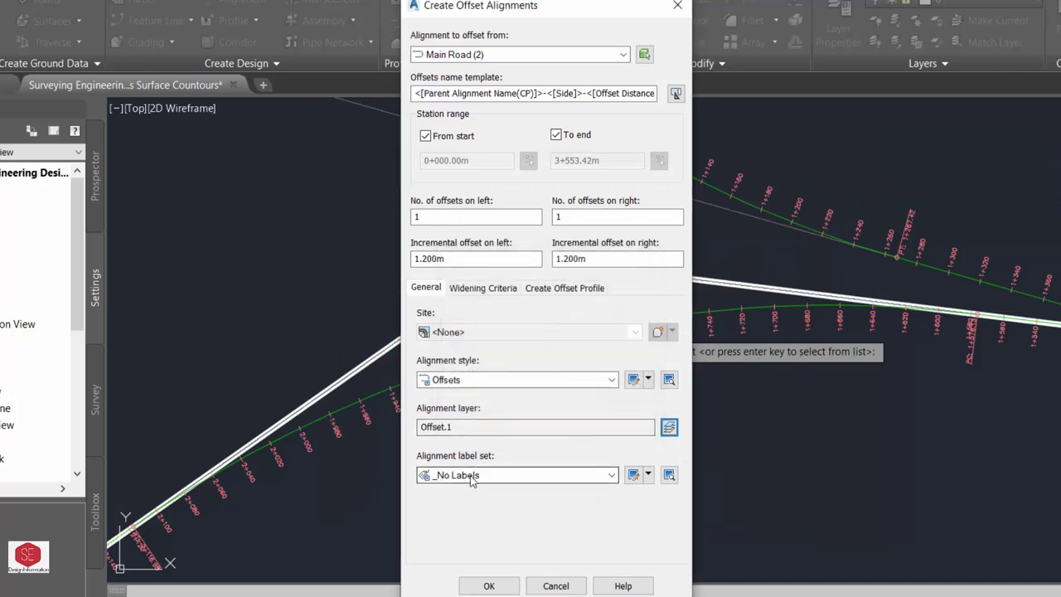
left_click(488, 585)
Step: From Main Road's right yellow edge line, specify two right offsets at 3.650 m and none left
scroll(511, 331, "up", 3)
scroll(522, 323, "up", 4)
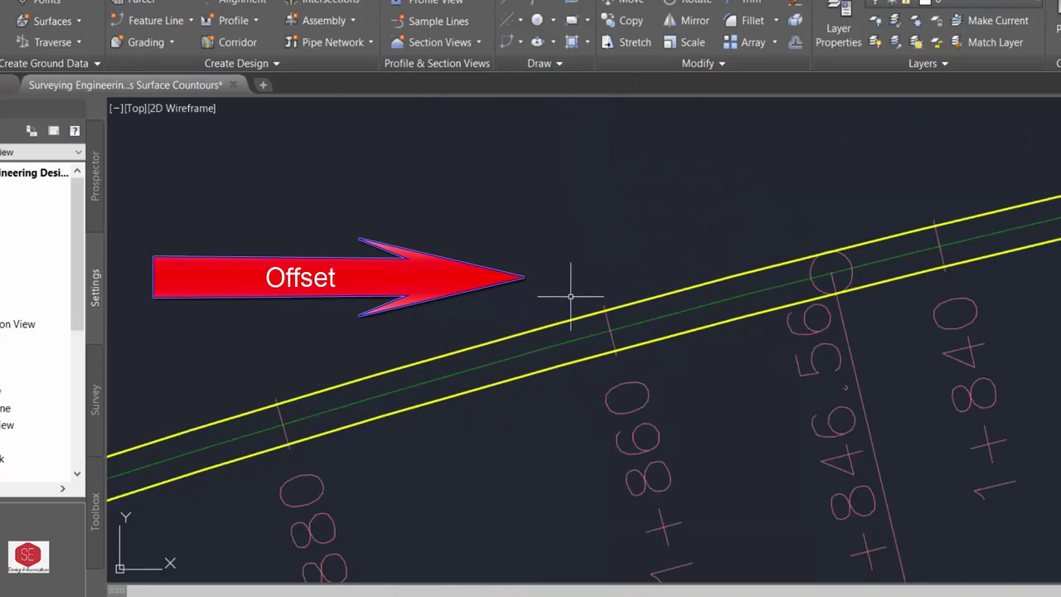
scroll(606, 266, "down", 2)
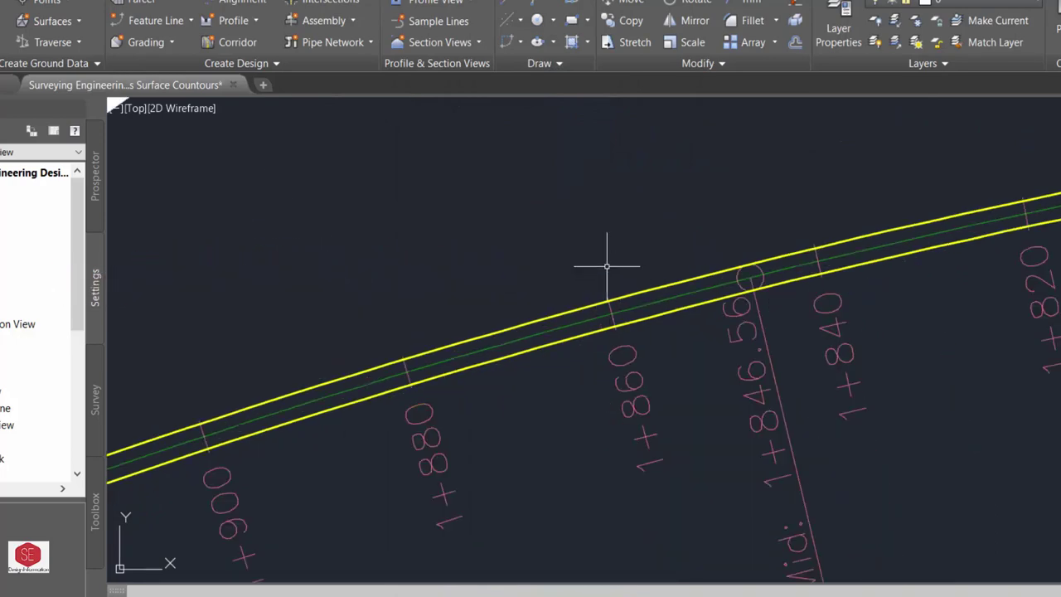
scroll(638, 303, "down", 4)
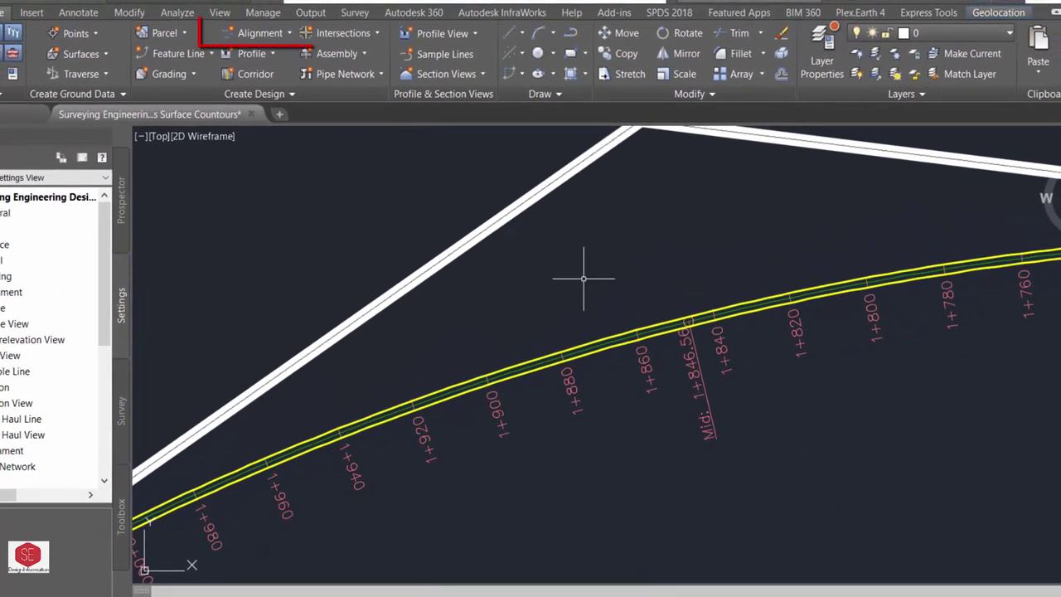
left_click(261, 34)
left_click(282, 295)
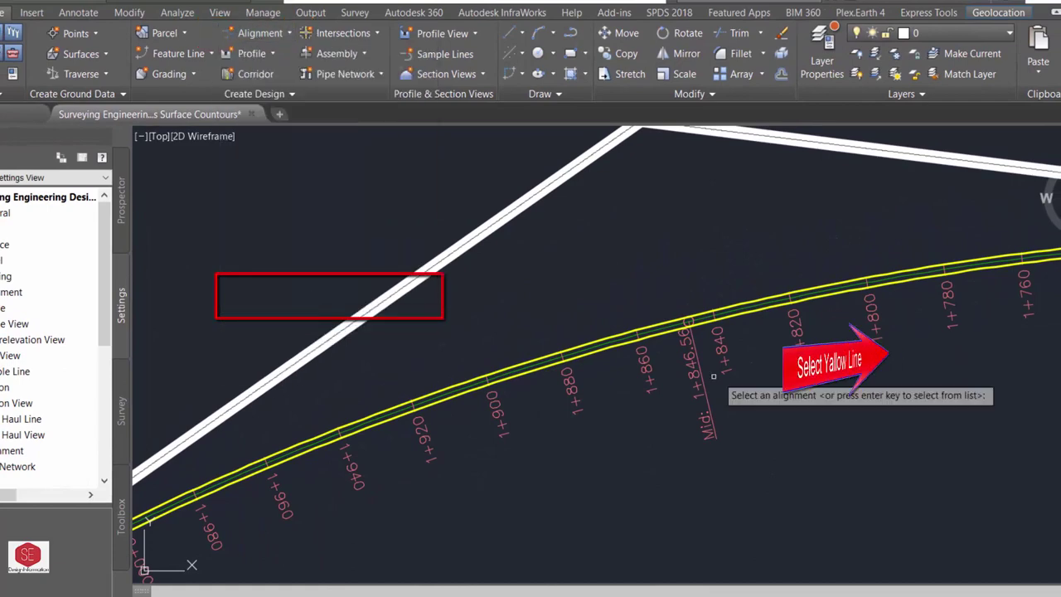
left_click(613, 327)
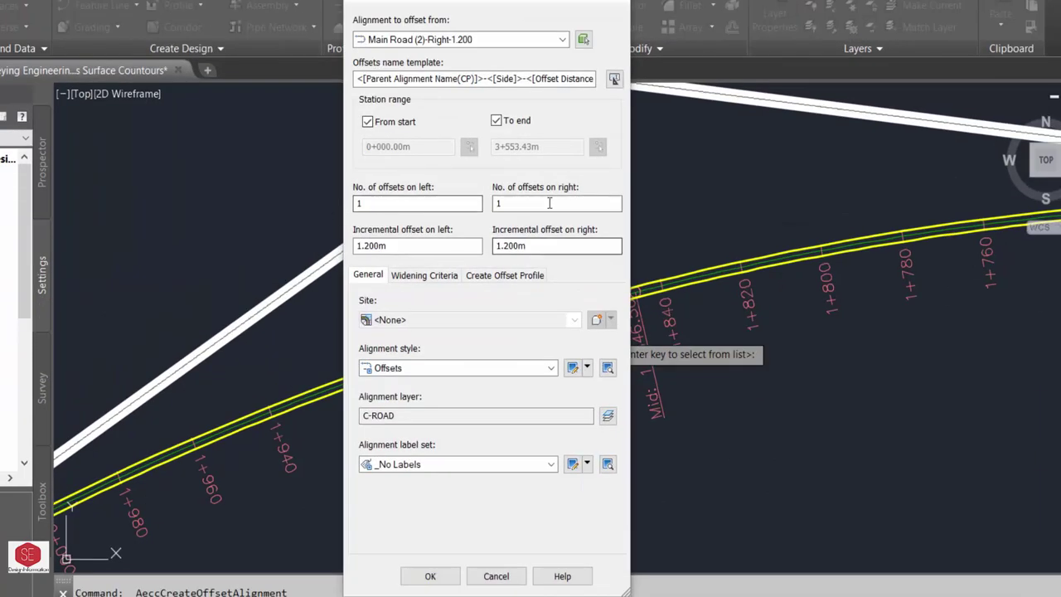
left_click(535, 203)
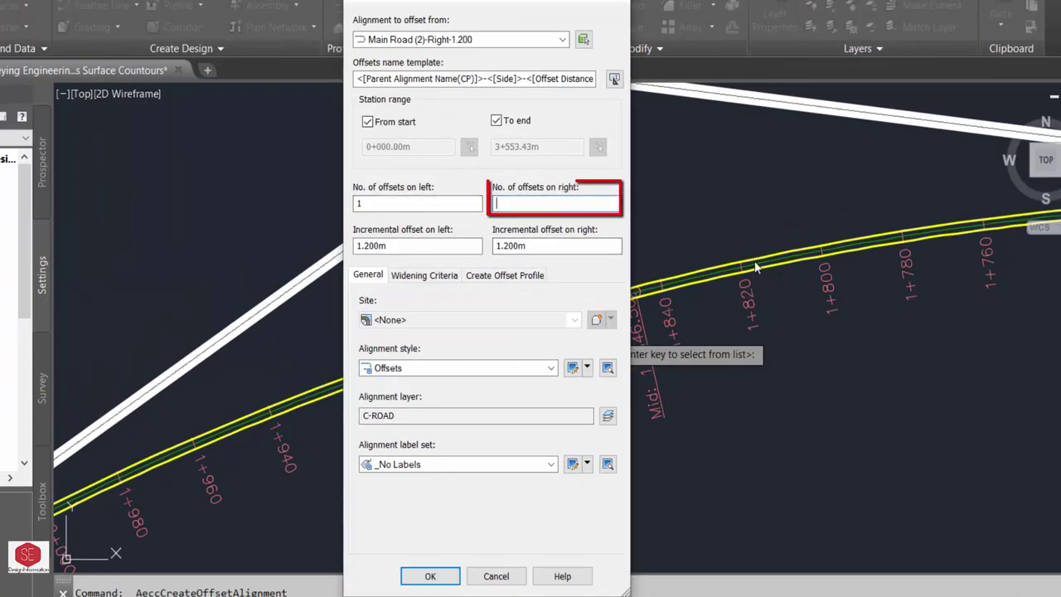
type("2")
key("Tab")
type("3.65")
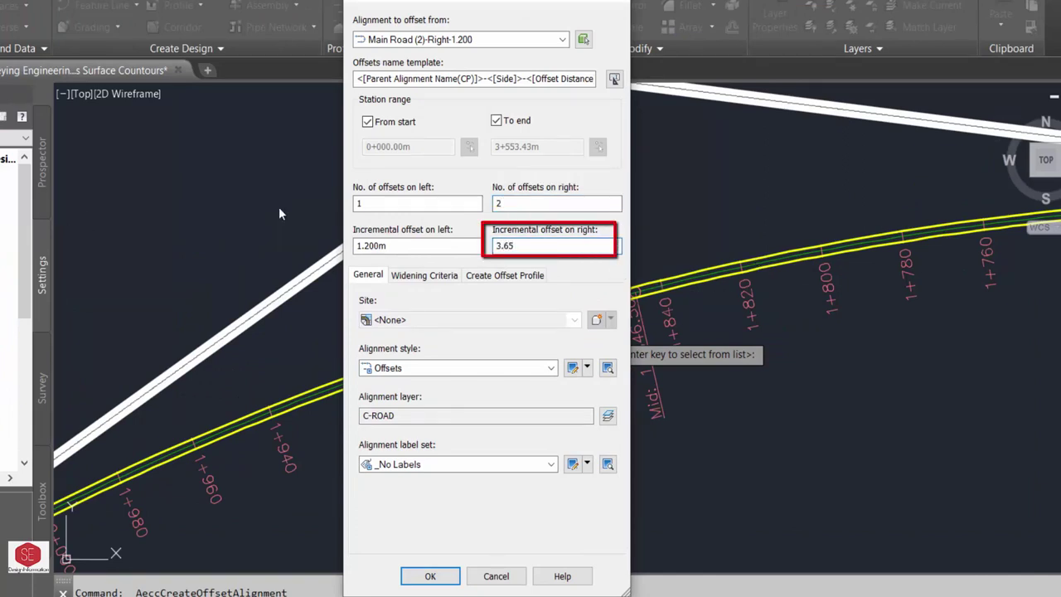
key("shift+Tab")
key("shift+Tab")
key("shift+Tab")
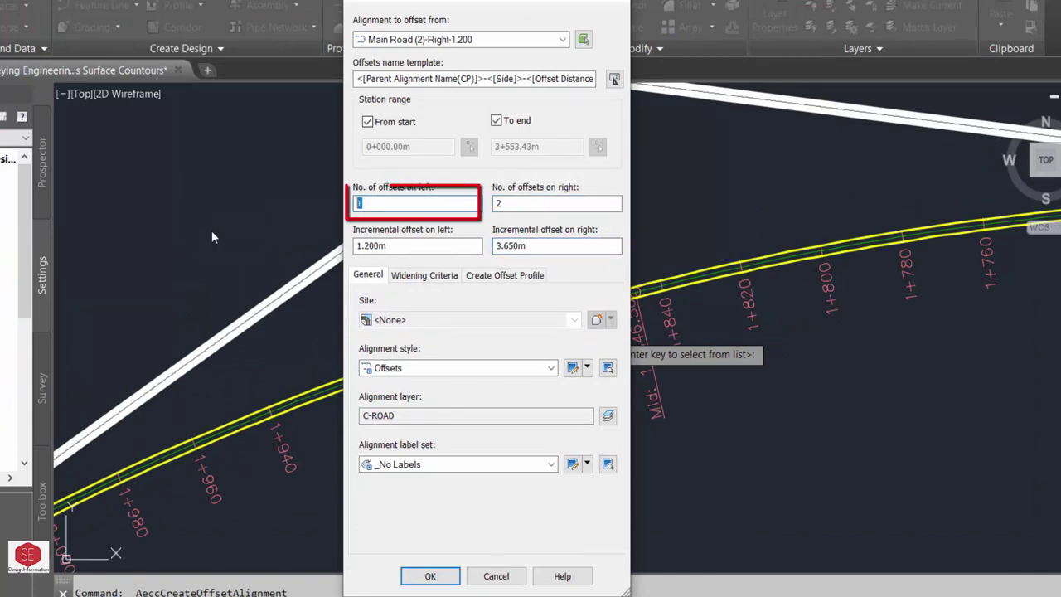
type("0")
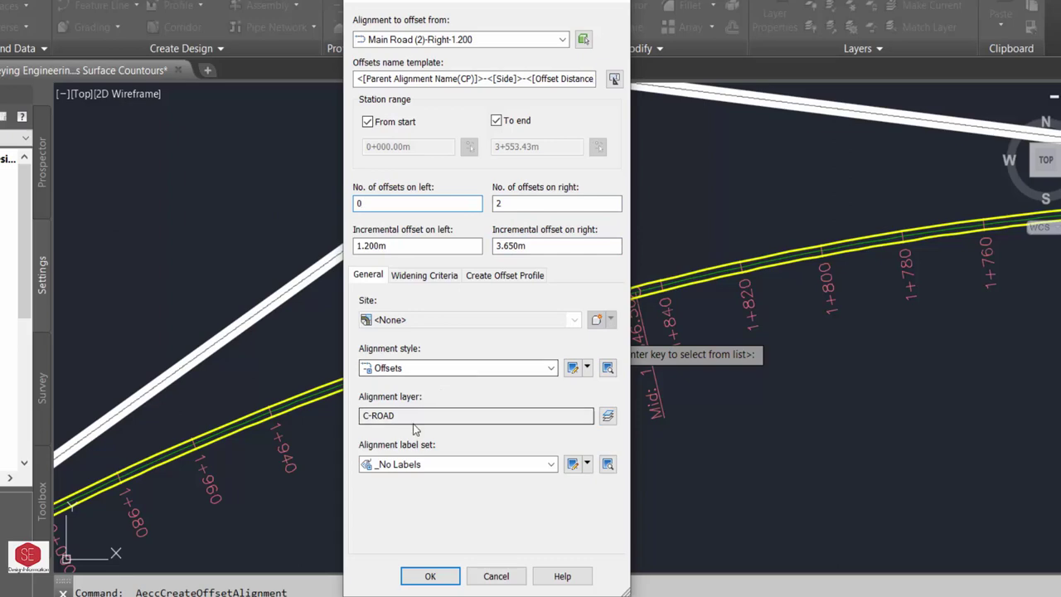
left_click(607, 417)
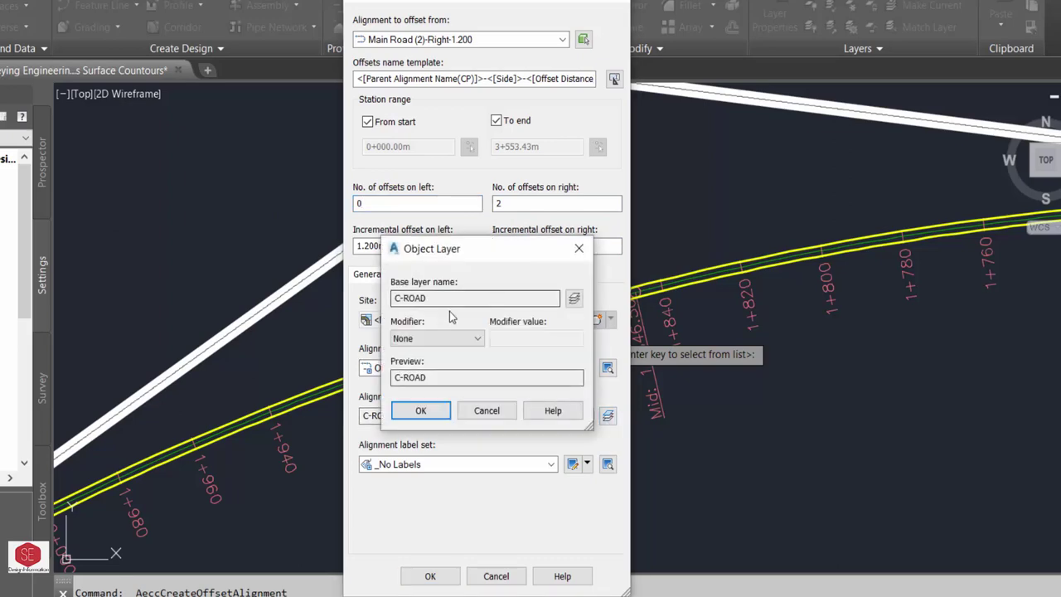
Step: Create a new Lane Marking.1 layer with the DASHED linetype
left_click(574, 298)
left_click(677, 197)
type("Lane Marking.1")
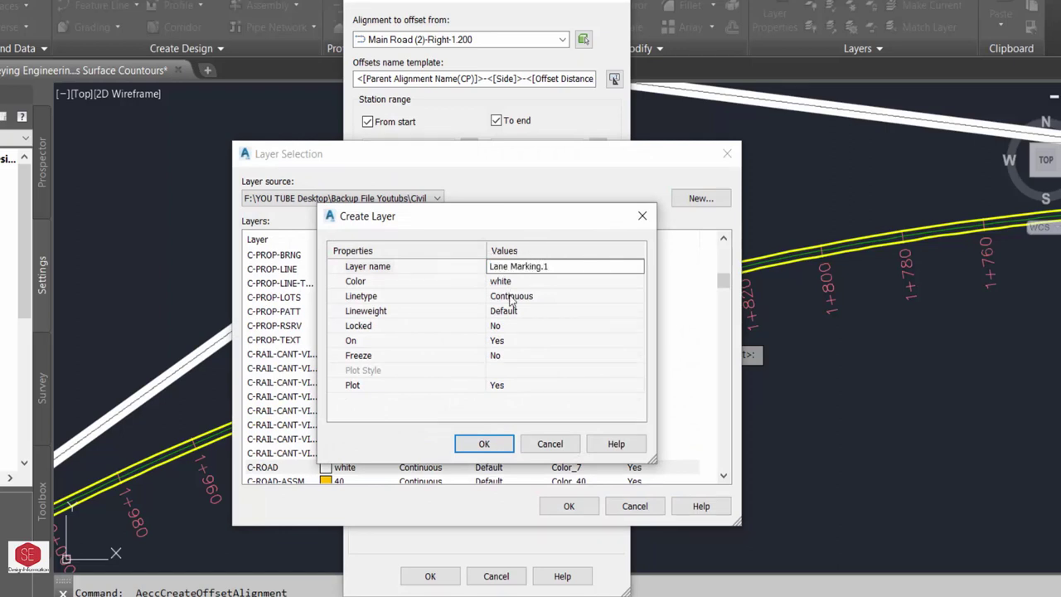
key("Tab")
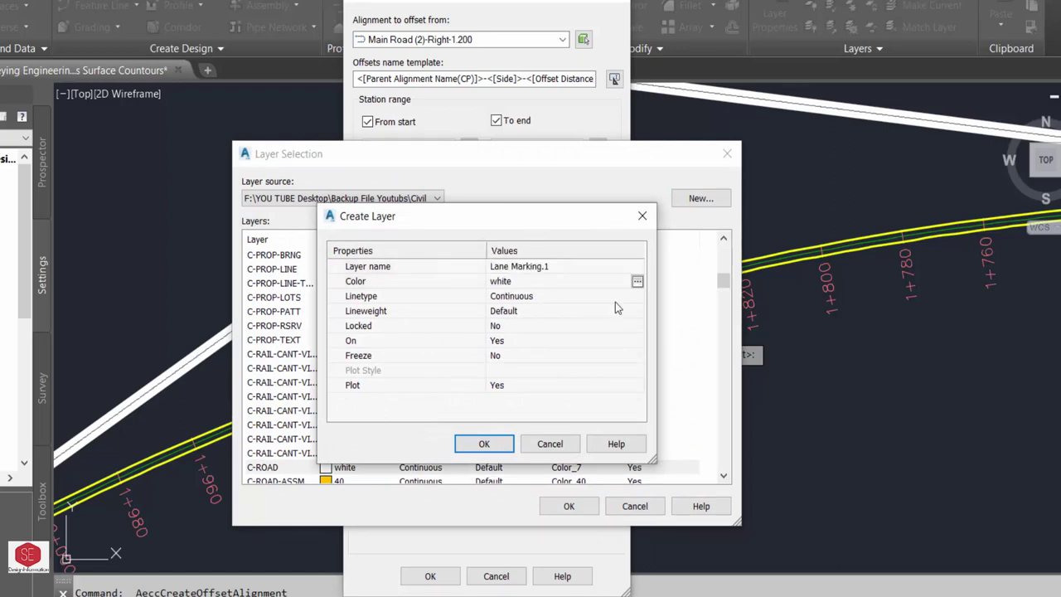
left_click(636, 297)
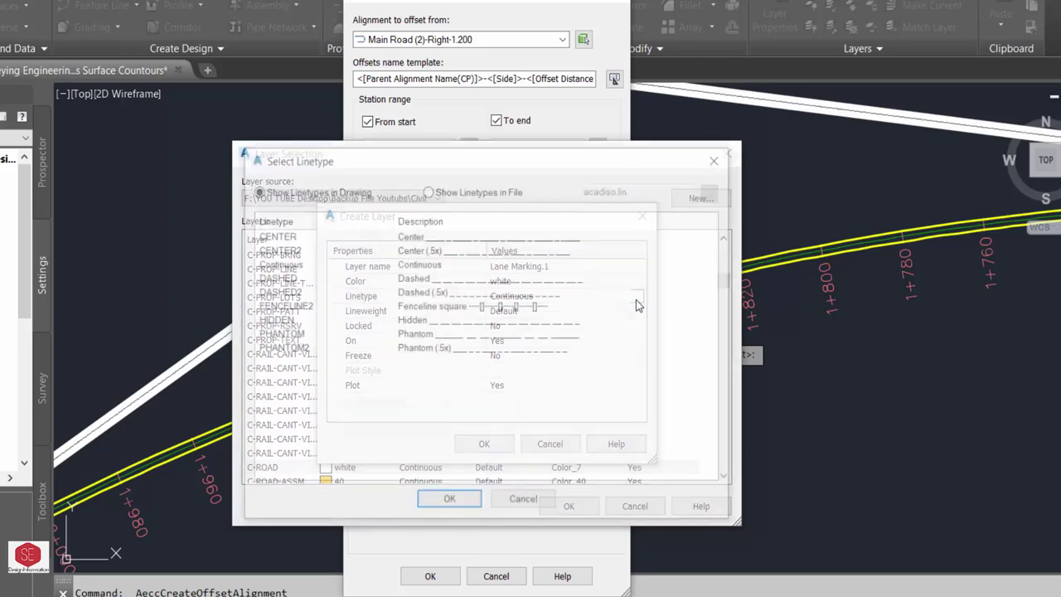
left_click(452, 503)
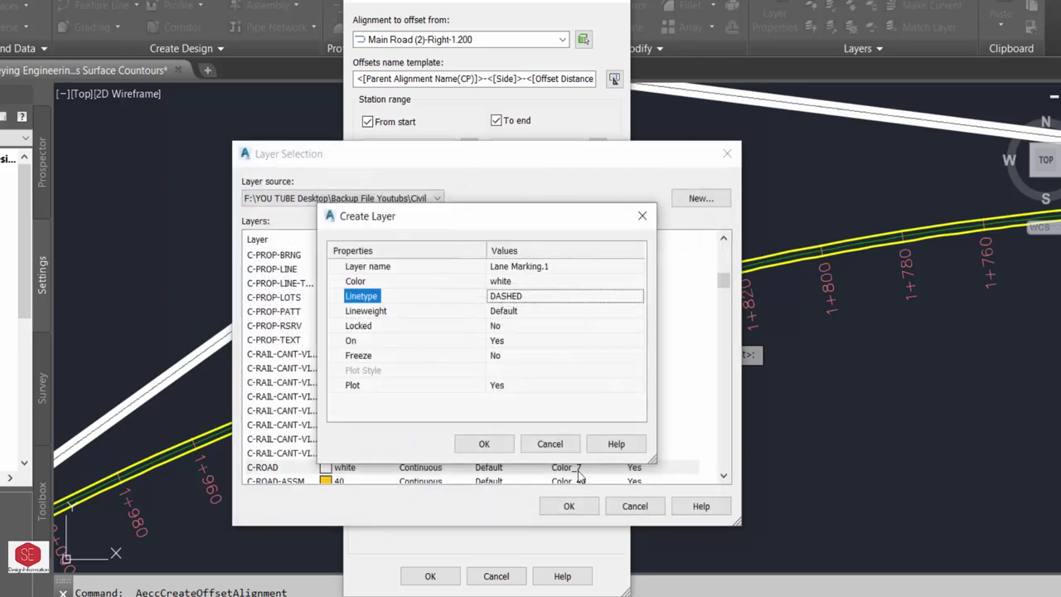
Step: Give Lane Marking.1 a 0.35 mm lineweight and create the right-side offsets on it
left_click(637, 314)
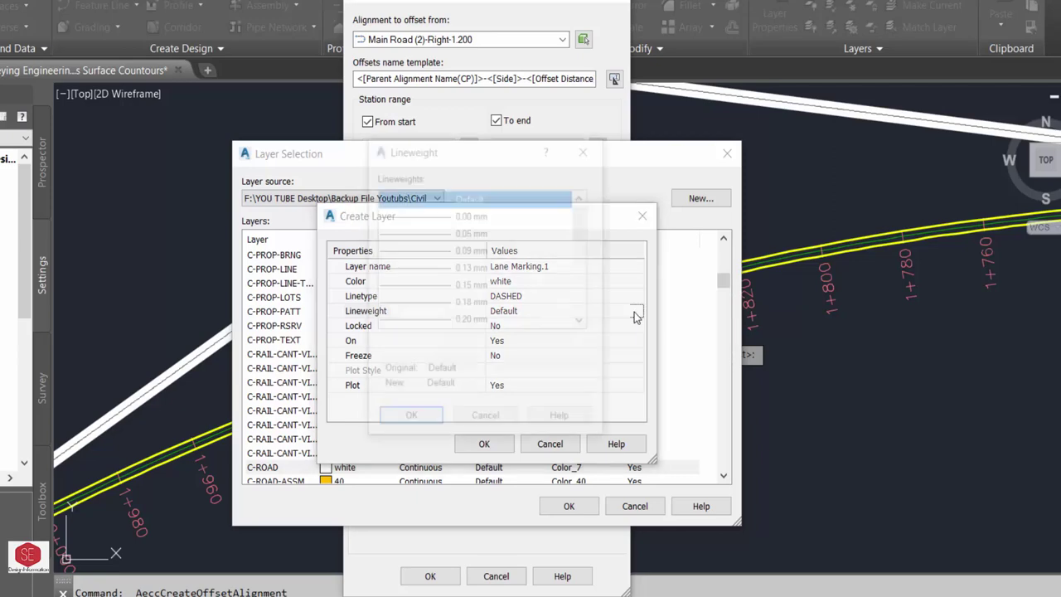
left_click(468, 301)
scroll(468, 303, "down", 1)
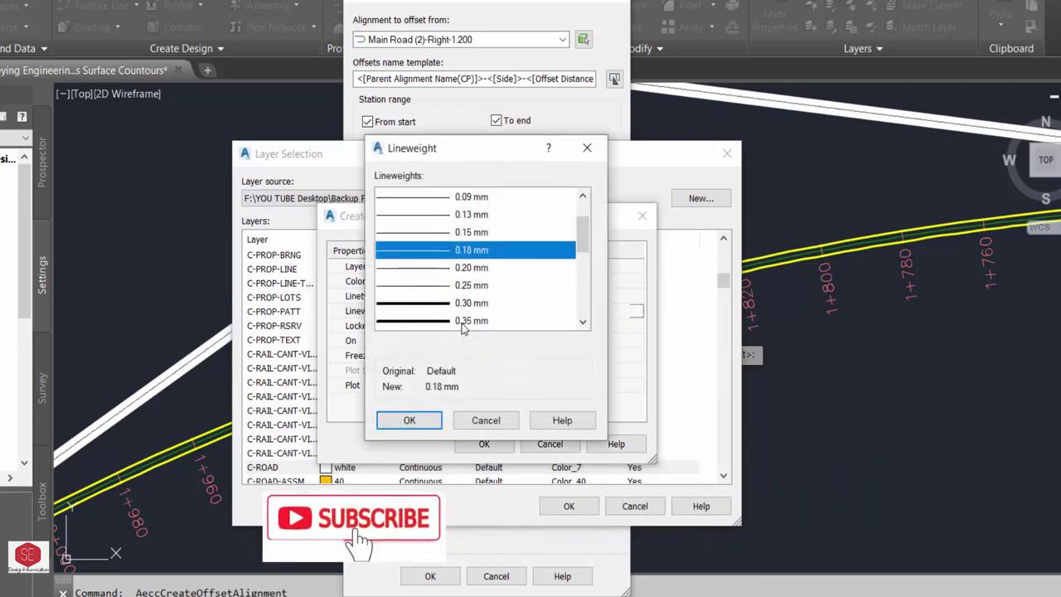
left_click(466, 321)
left_click(402, 422)
left_click(484, 444)
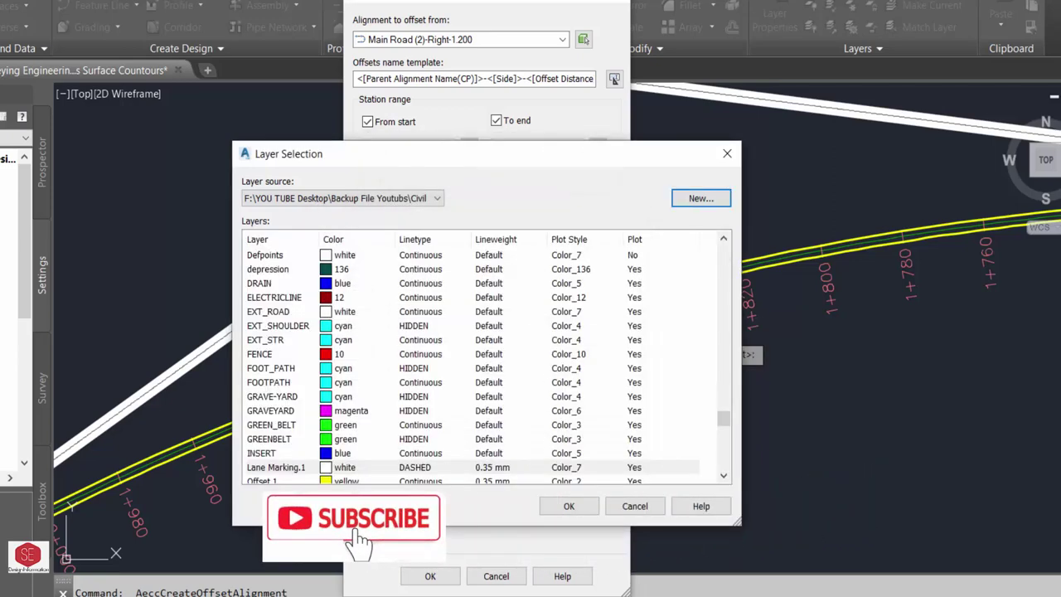
left_click(573, 503)
left_click(419, 411)
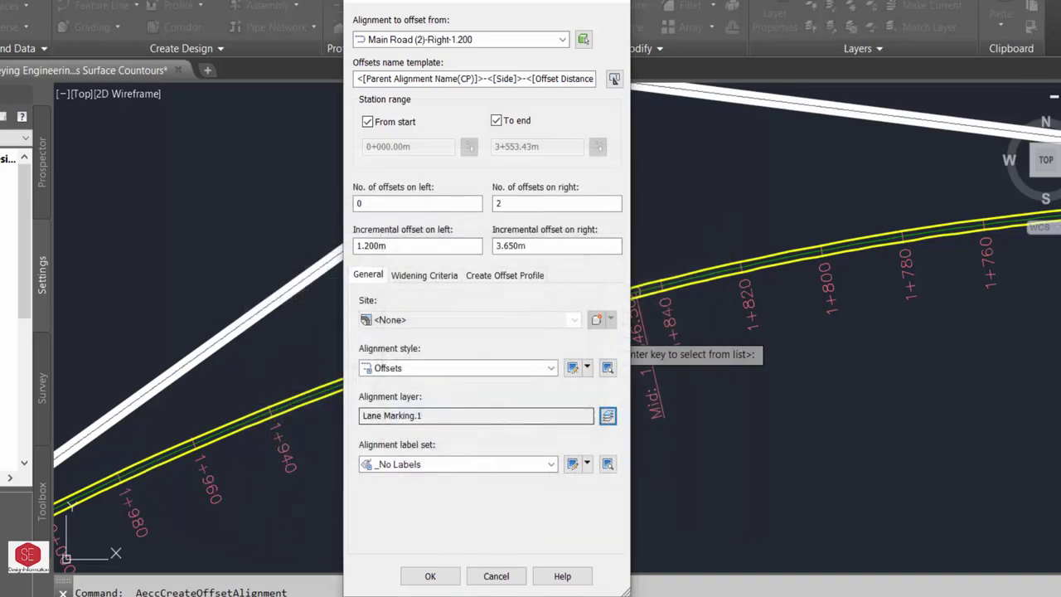
left_click(430, 576)
scroll(486, 296, "up", 2)
Step: Offset Main Road's left yellow edge line with two left offsets at 3.650 m, none right
scroll(489, 298, "up", 3)
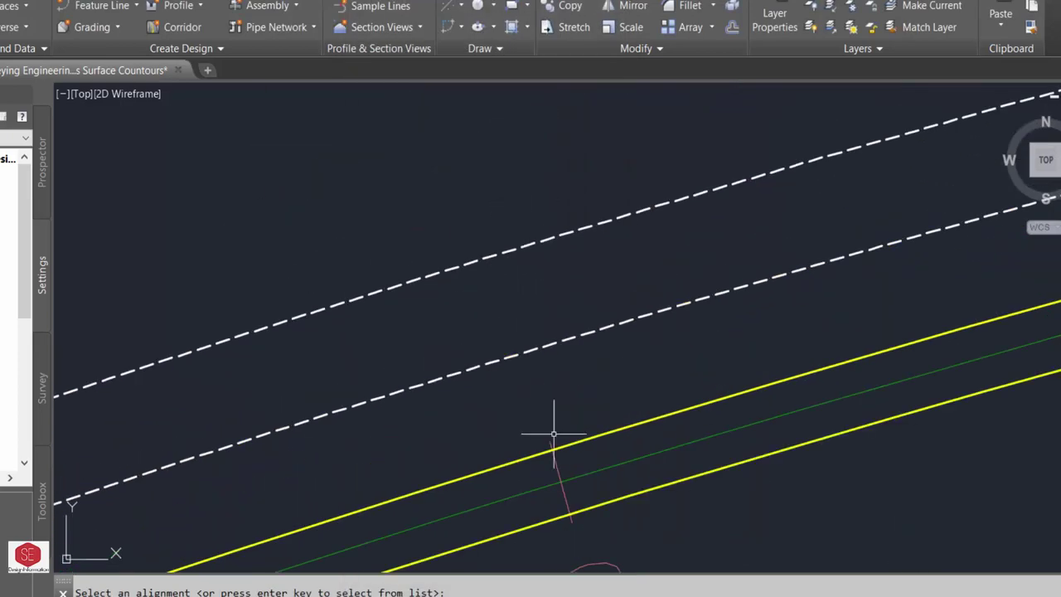
scroll(531, 232, "down", 5)
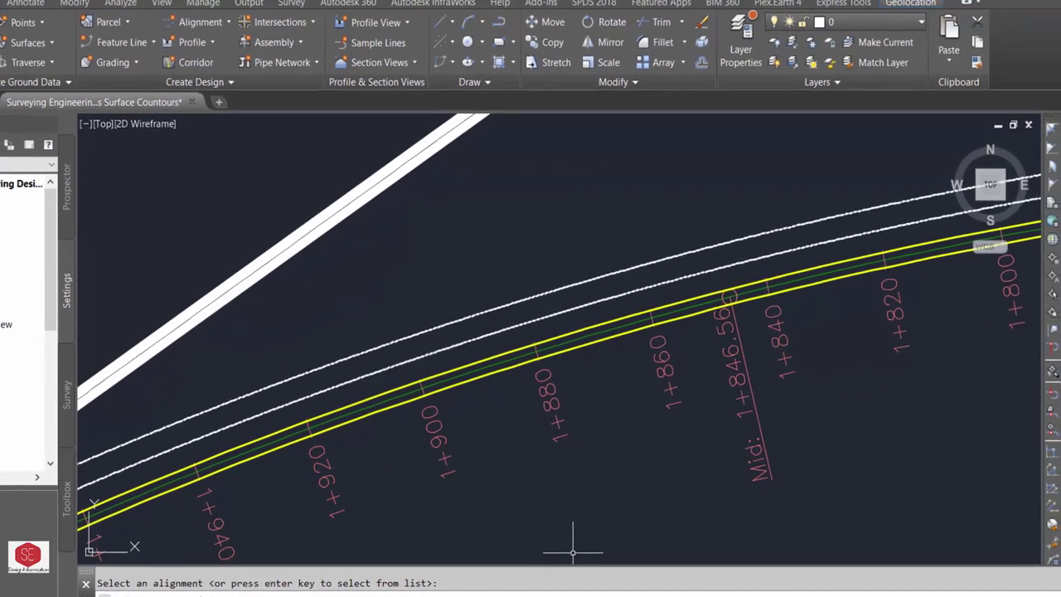
left_click(206, 27)
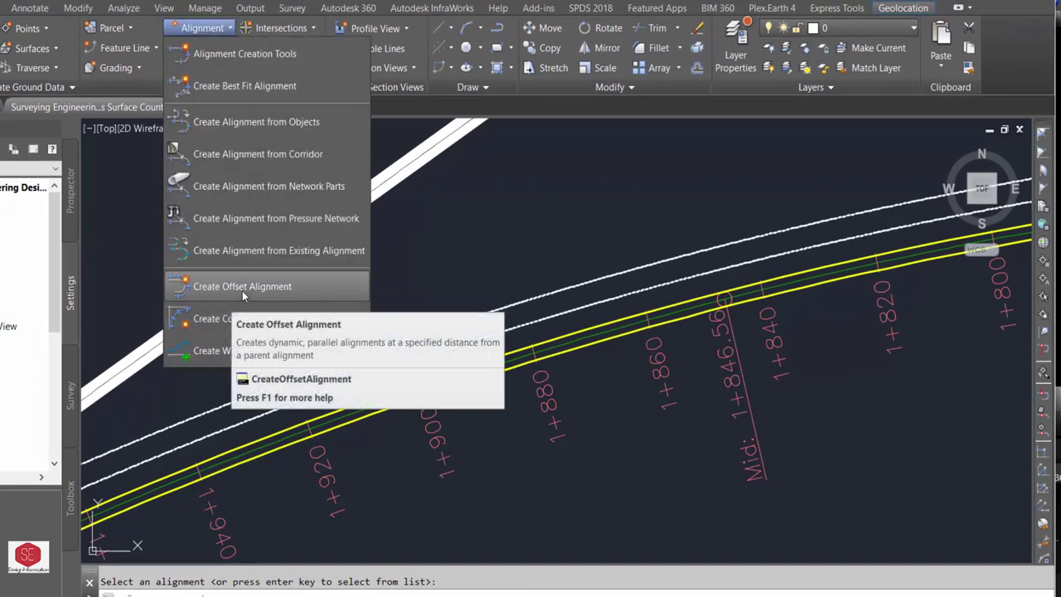
left_click(242, 289)
left_click(517, 354)
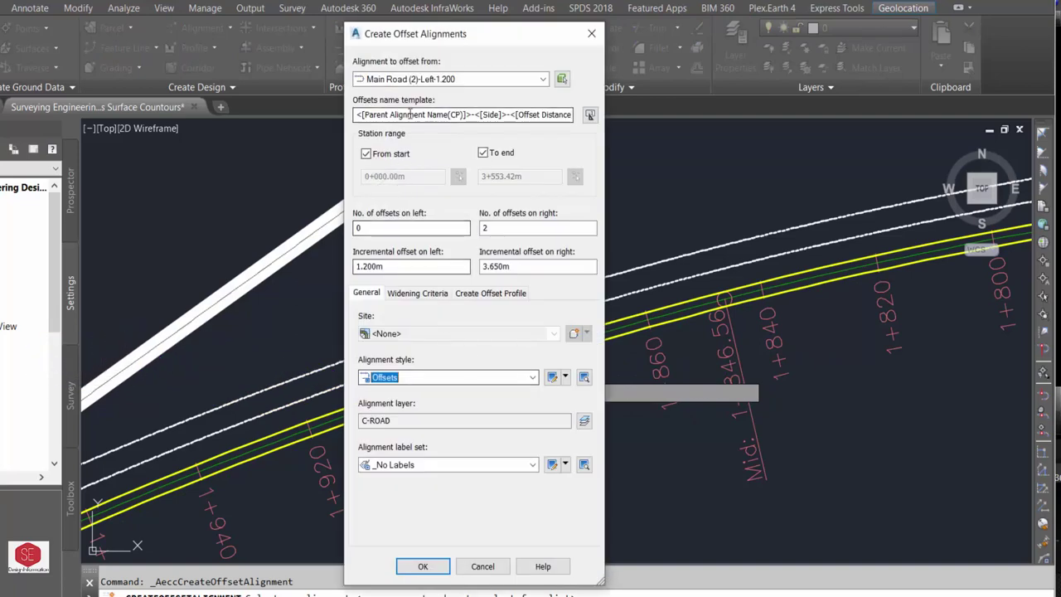
double_click(377, 228)
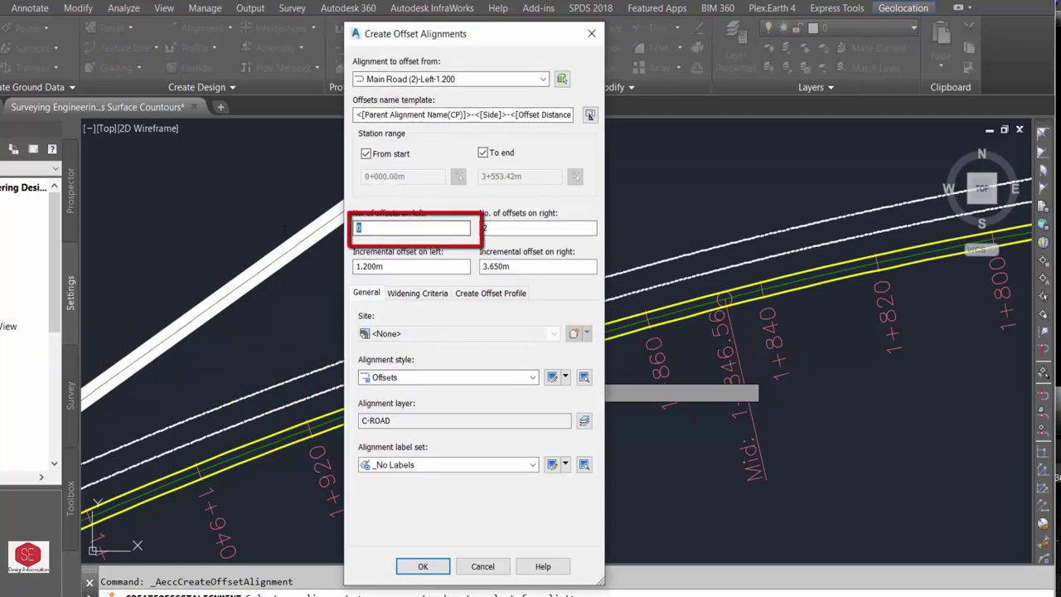
type("2")
key("Tab")
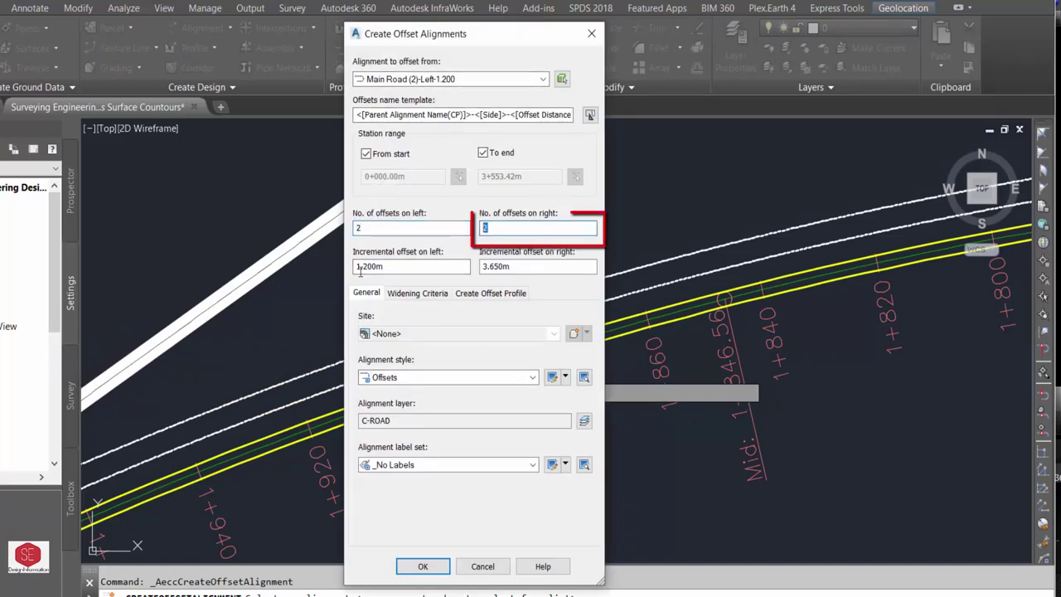
type("0")
key("Tab")
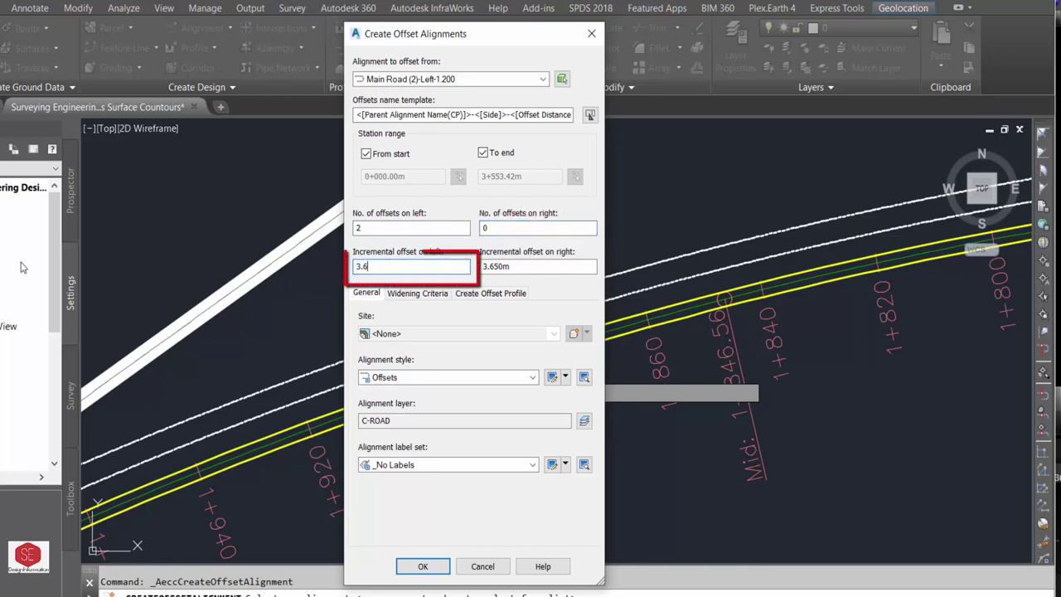
Step: Place the new offsets on layer Lane Marking.1 and create them
left_click(584, 421)
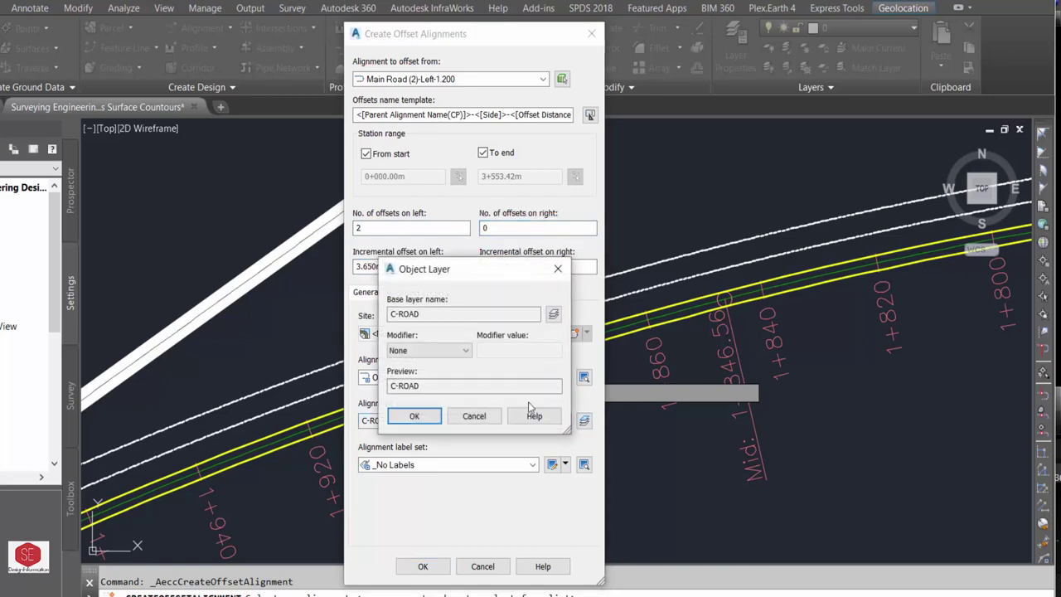
left_click(553, 316)
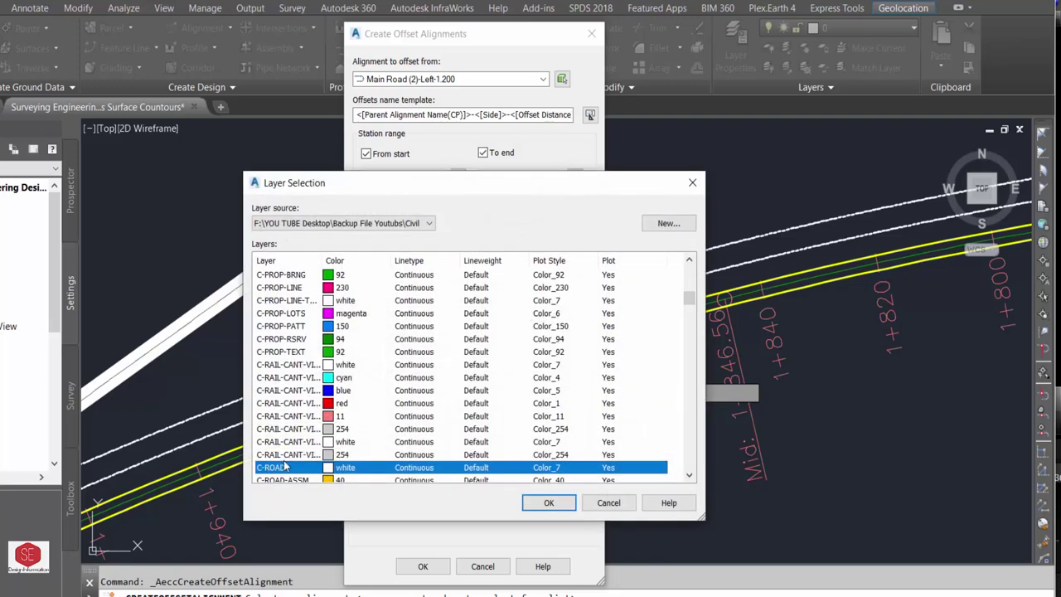
scroll(284, 468, "down", 10)
left_click(288, 415)
left_click(295, 275)
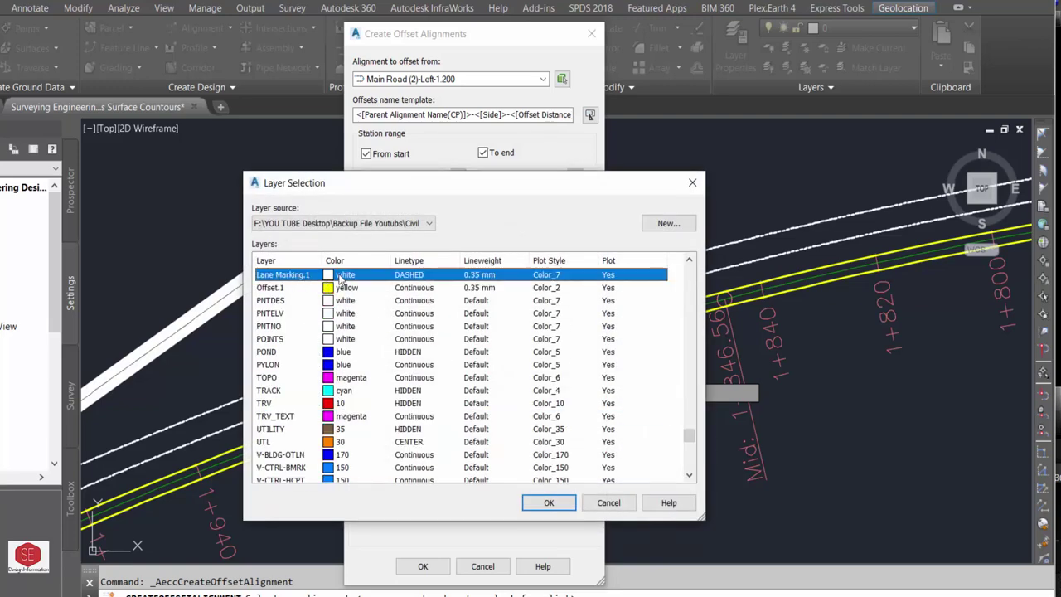
left_click(548, 502)
left_click(414, 416)
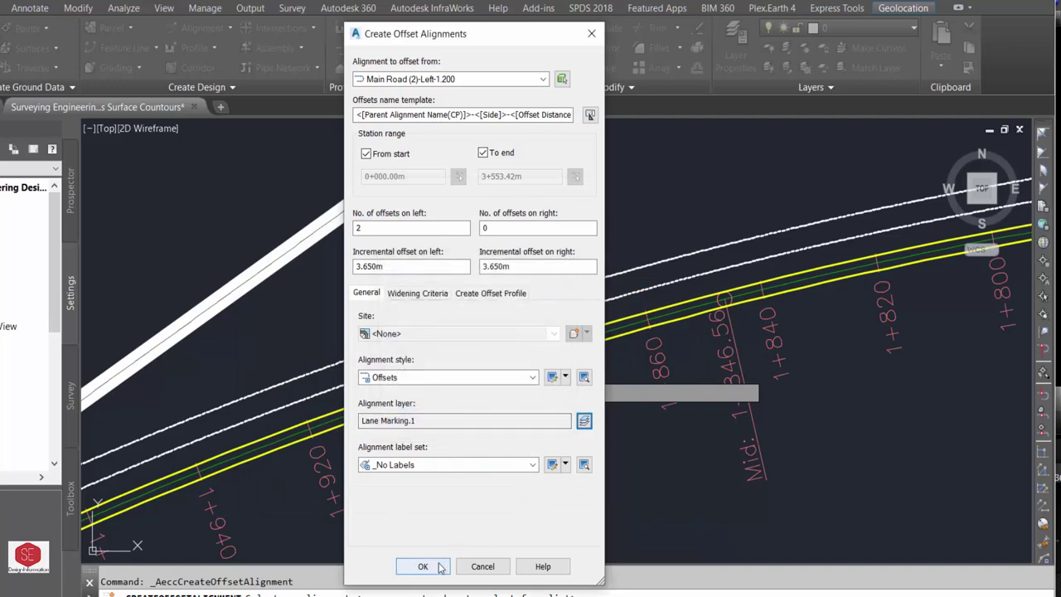
left_click(424, 567)
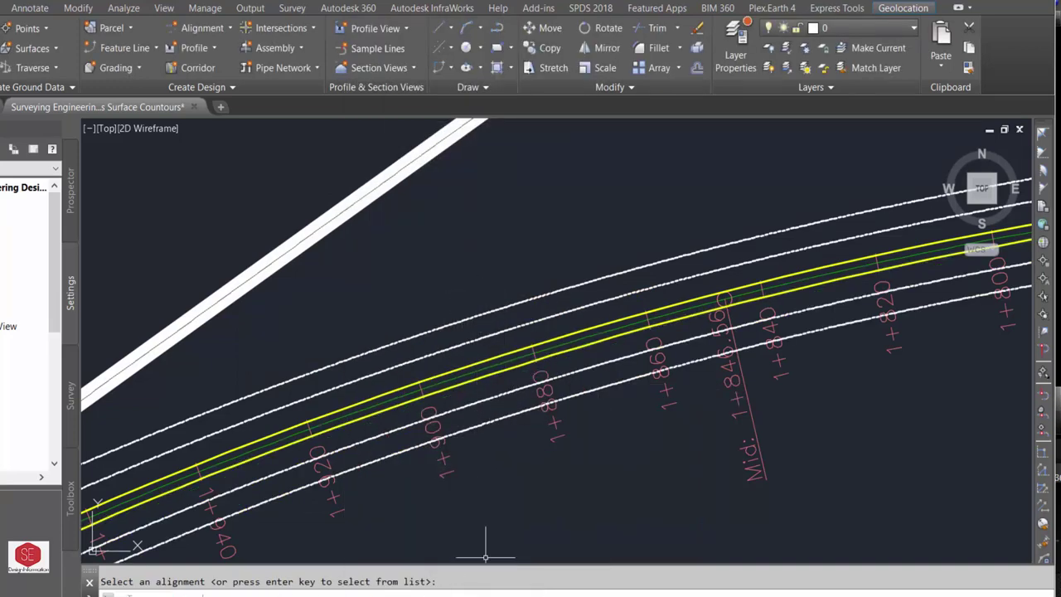
Step: Offset the outermost right lane line with one right offset at 2.4 m, none left
left_click(202, 27)
left_click(214, 287)
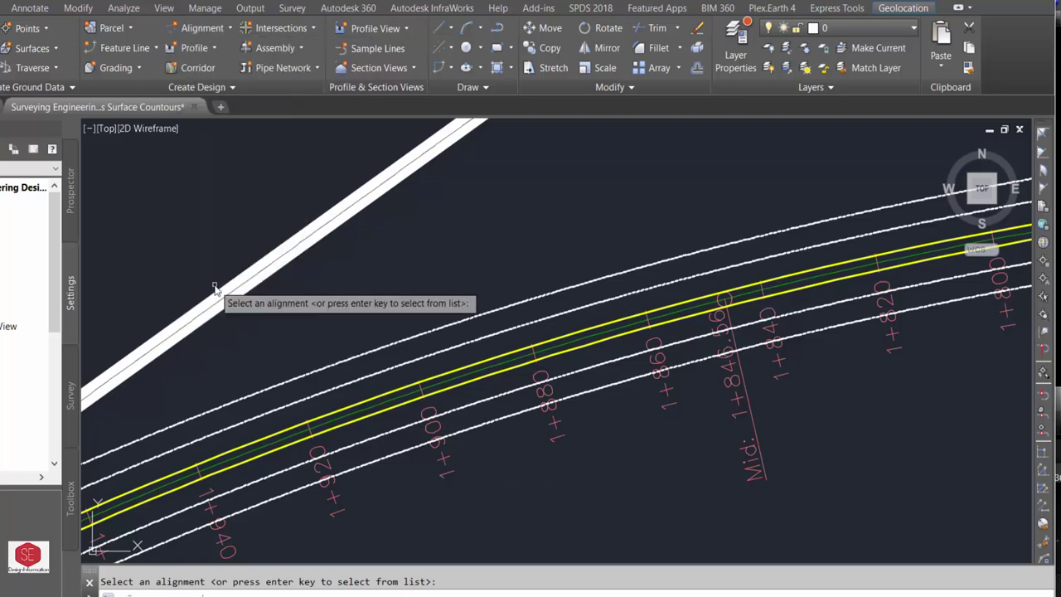
left_click(421, 340)
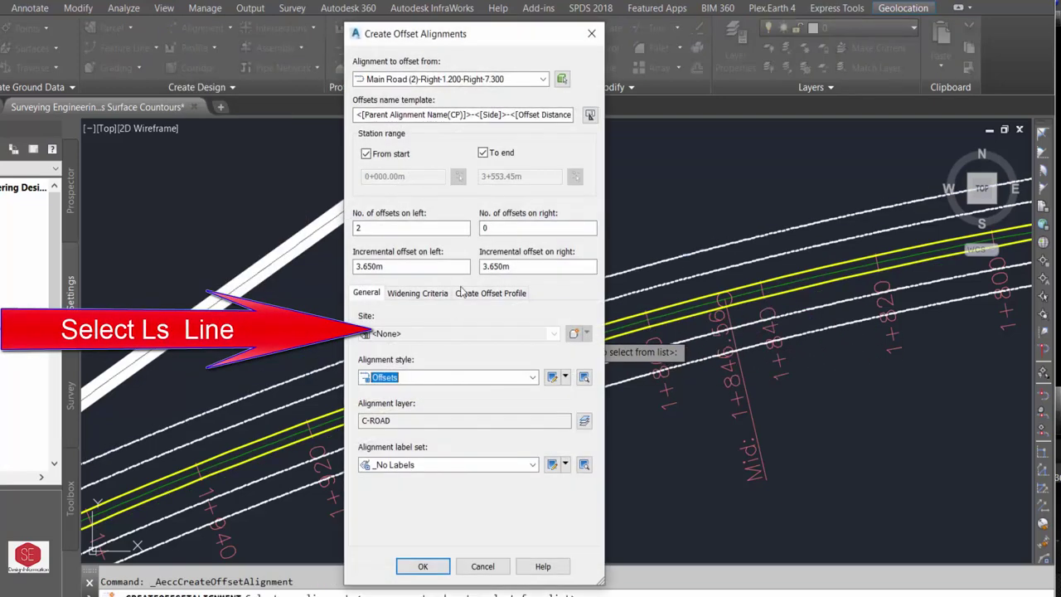
double_click(404, 227)
type("0")
key("Tab")
type("1")
key("Tab")
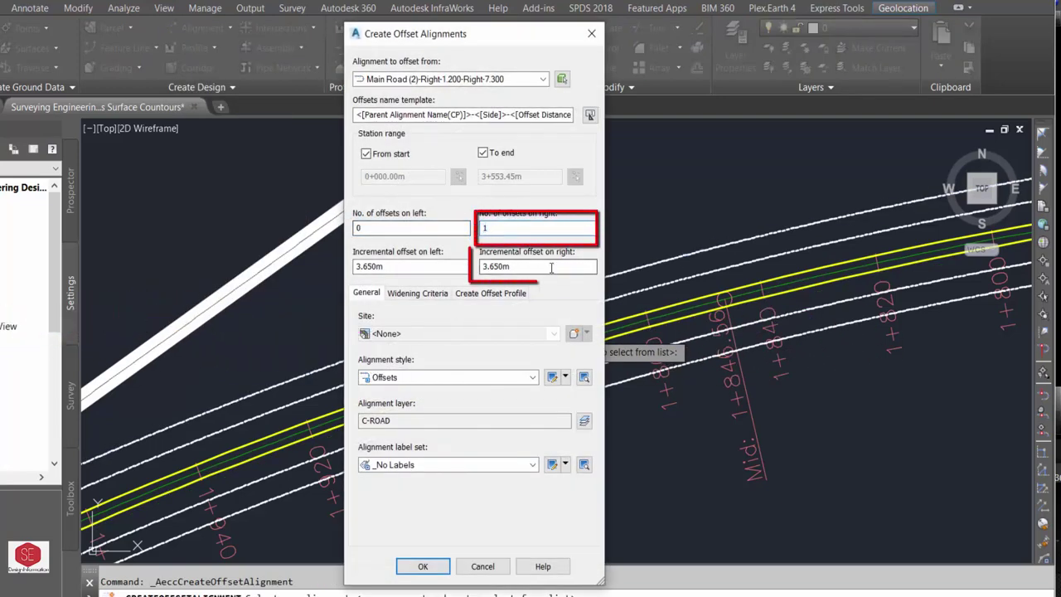
type("2.4")
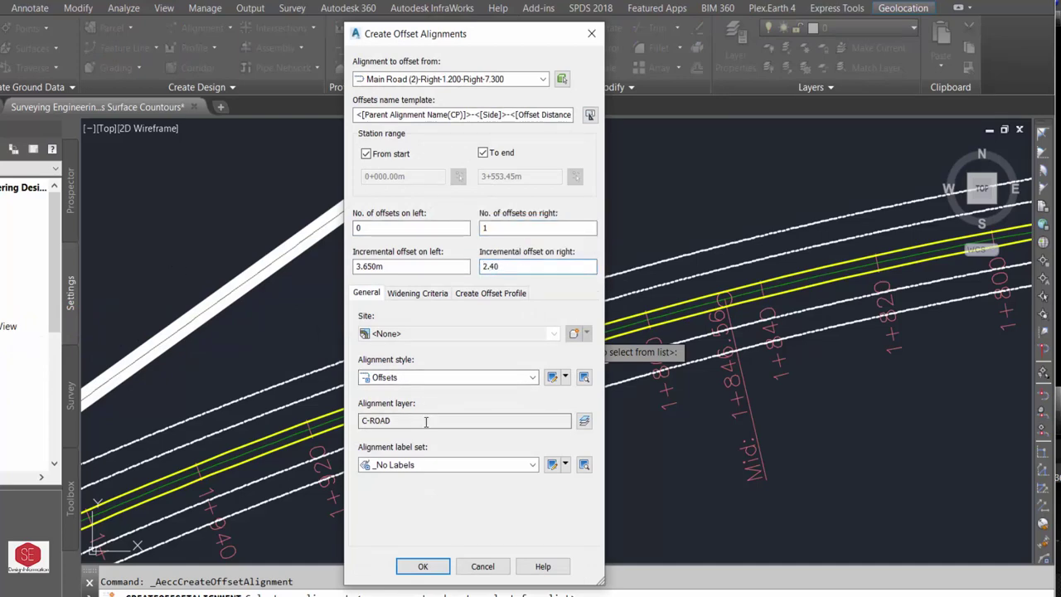
Step: Put the new offset alignment on layer Offset.1 and create it
left_click(584, 422)
left_click(552, 315)
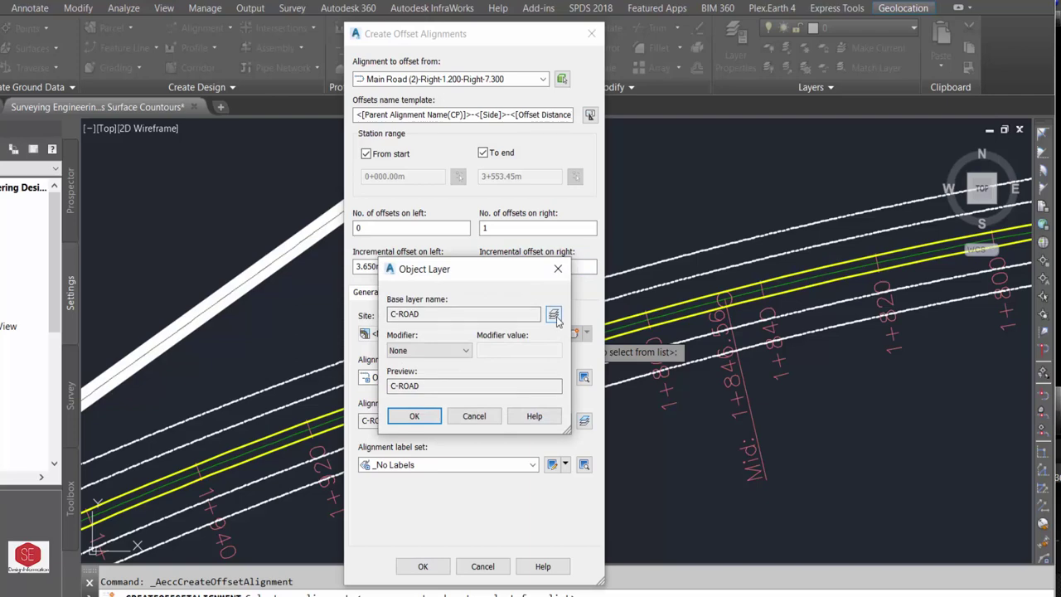
key("o")
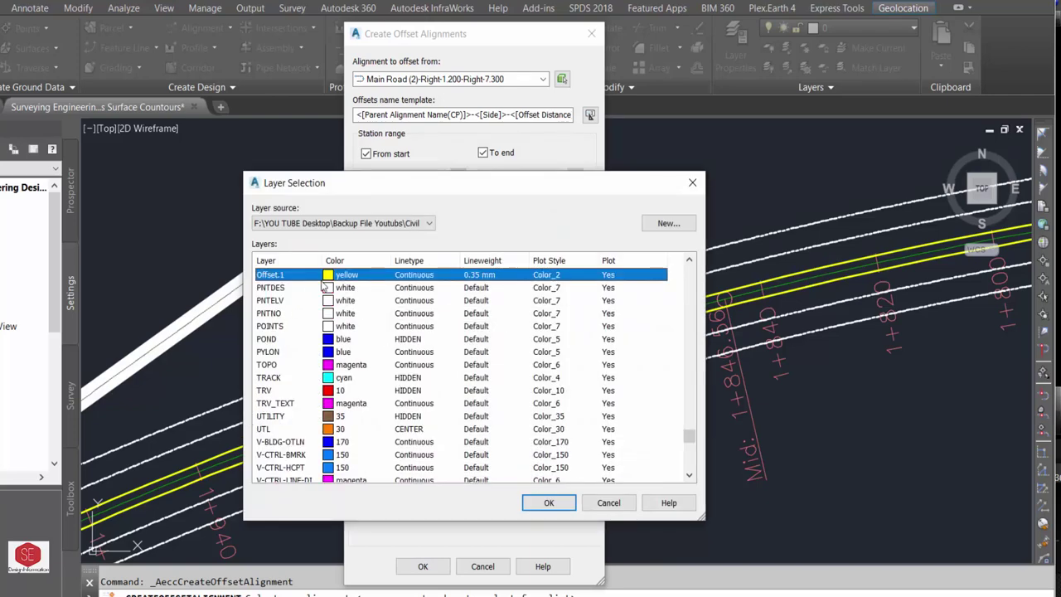
left_click(547, 502)
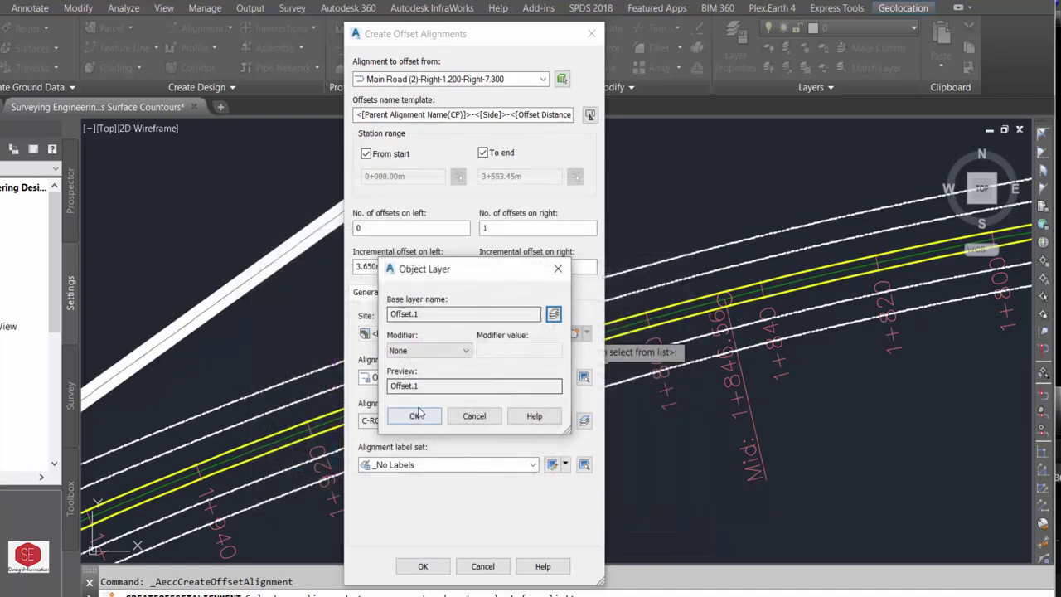
left_click(415, 416)
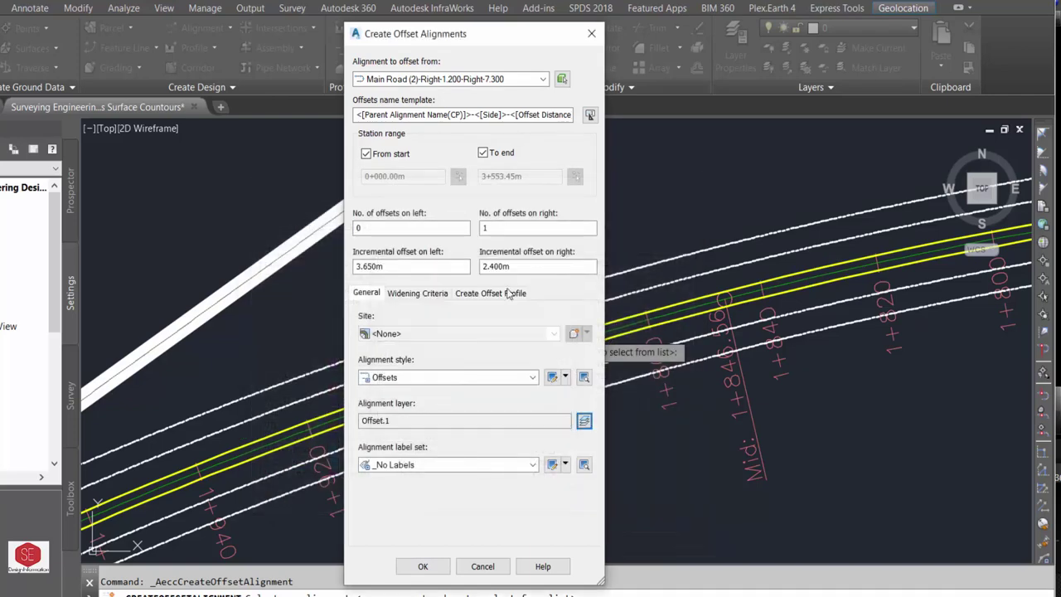
left_click(428, 569)
scroll(464, 292, "up", 2)
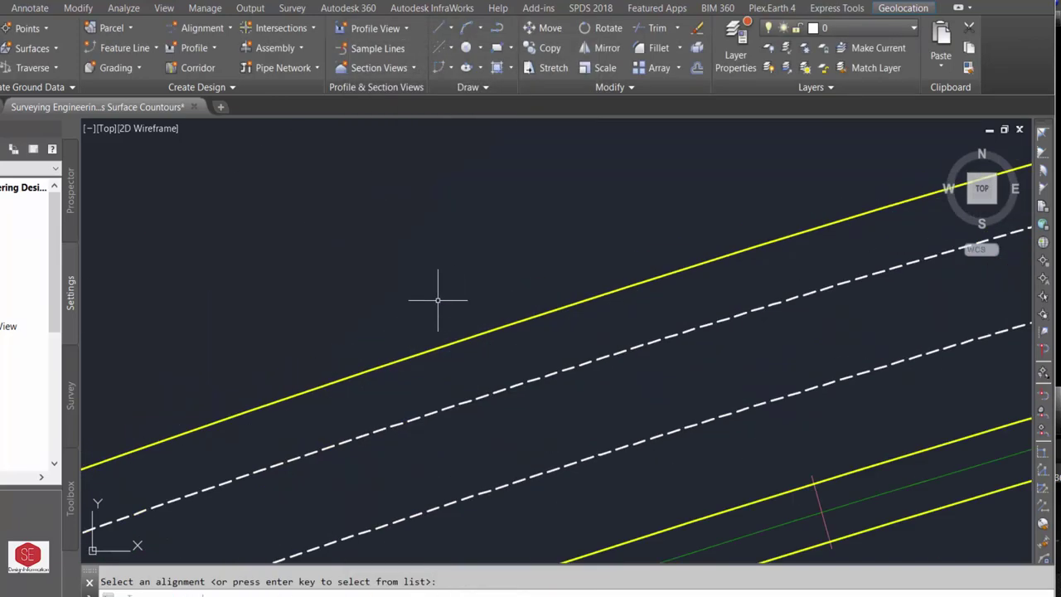
scroll(443, 306, "down", 2)
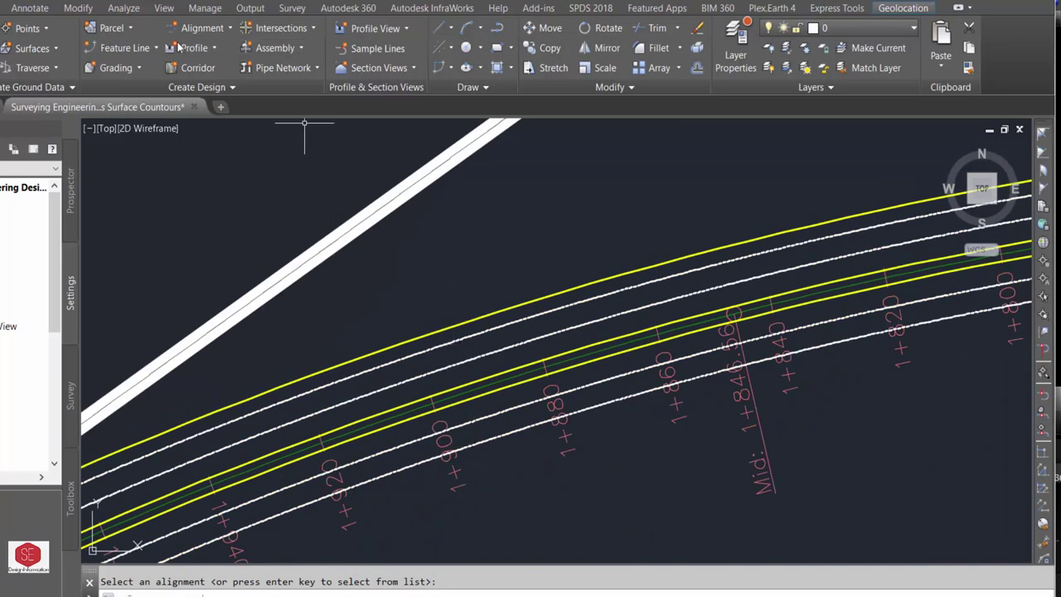
Step: Offset Main Road's outermost left offset with one left offset at 2.4 m, none right
left_click(201, 27)
left_click(224, 286)
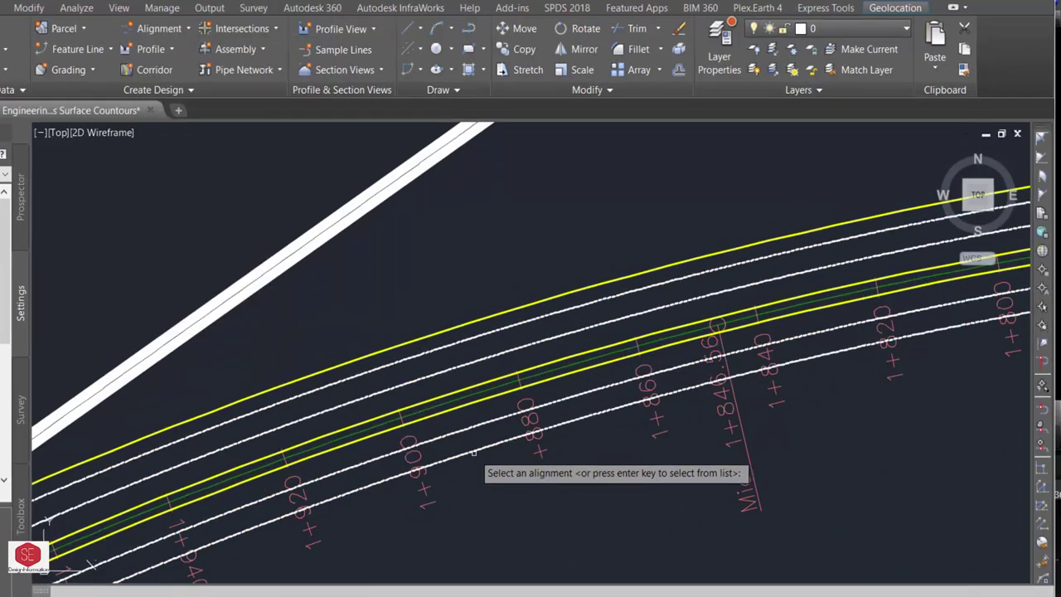
left_click(447, 388)
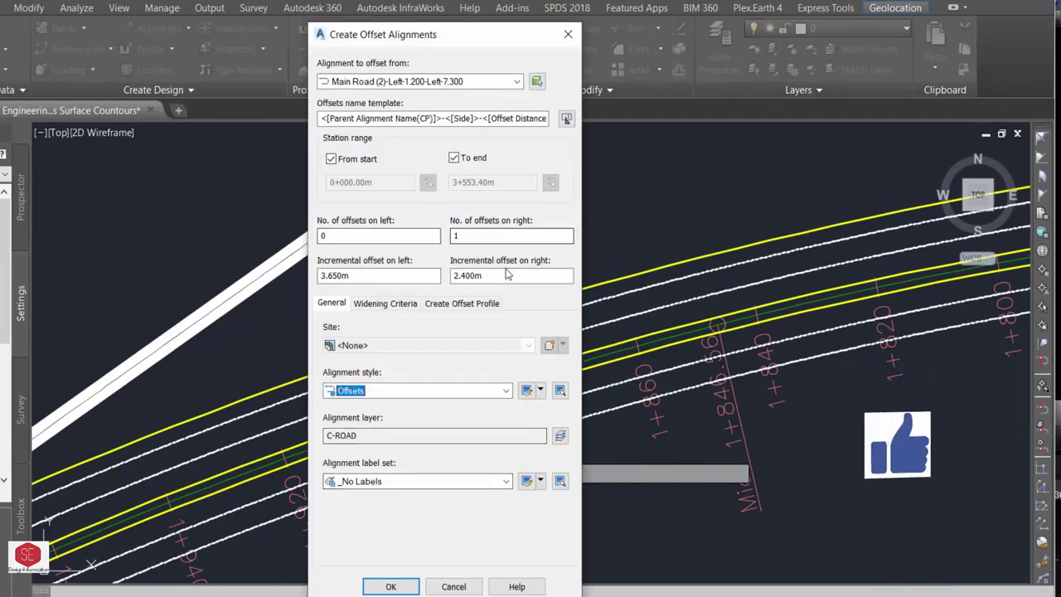
double_click(373, 235)
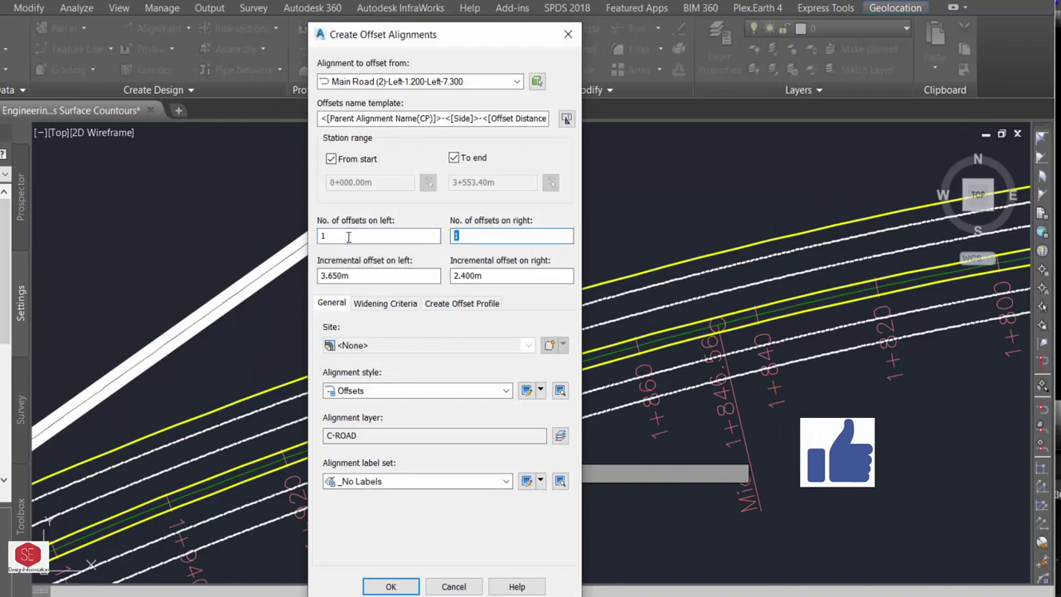
left_click(511, 235)
type("0")
double_click(391, 275)
type("2.4")
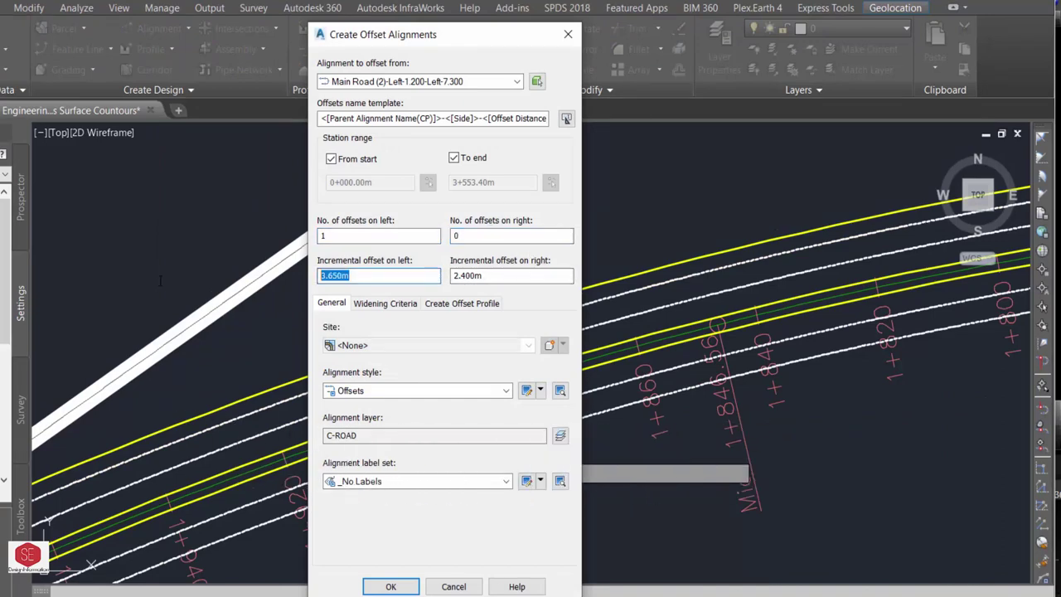
Step: Assign layer Offset.1 to the new alignment and create it
left_click(559, 435)
left_click(529, 325)
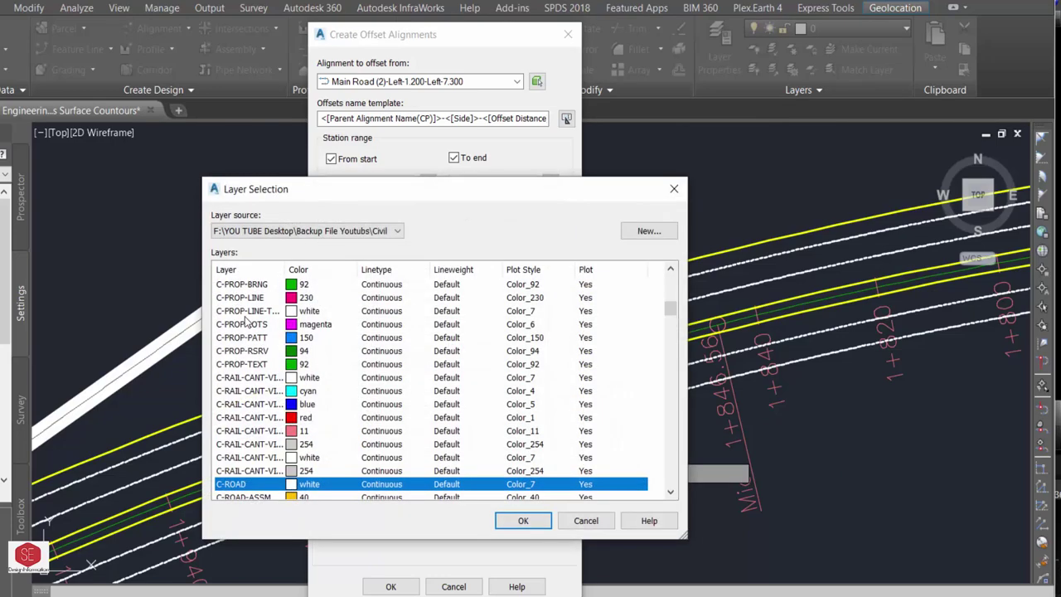
left_click(229, 308)
scroll(248, 331, "down", 10)
left_click(232, 284)
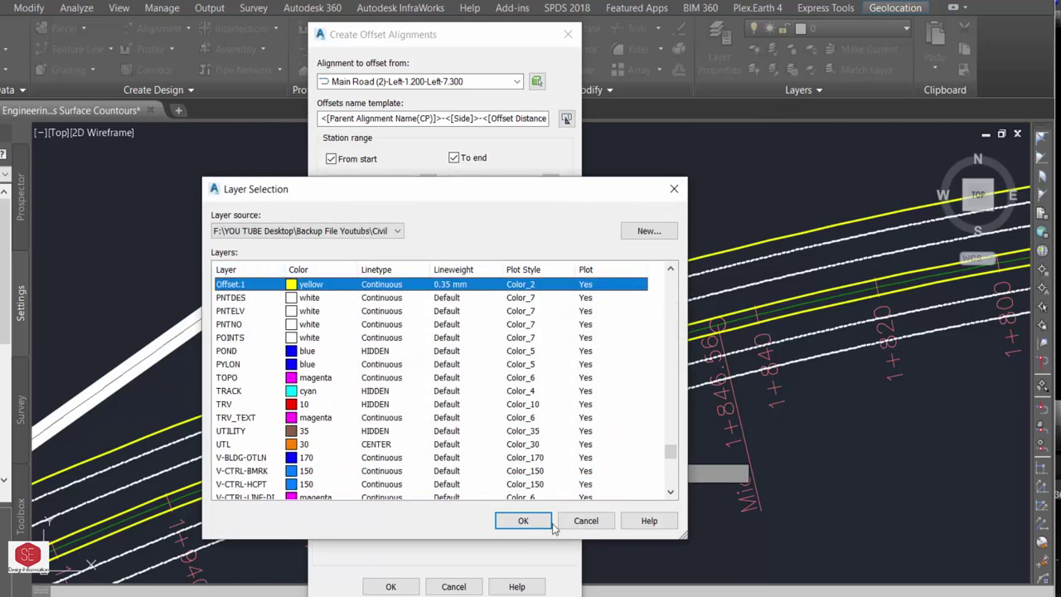
left_click(525, 517)
left_click(379, 429)
left_click(390, 586)
Step: Offset Roads 2 with one left and one right offset at 1.000 m
scroll(539, 319, "down", 2)
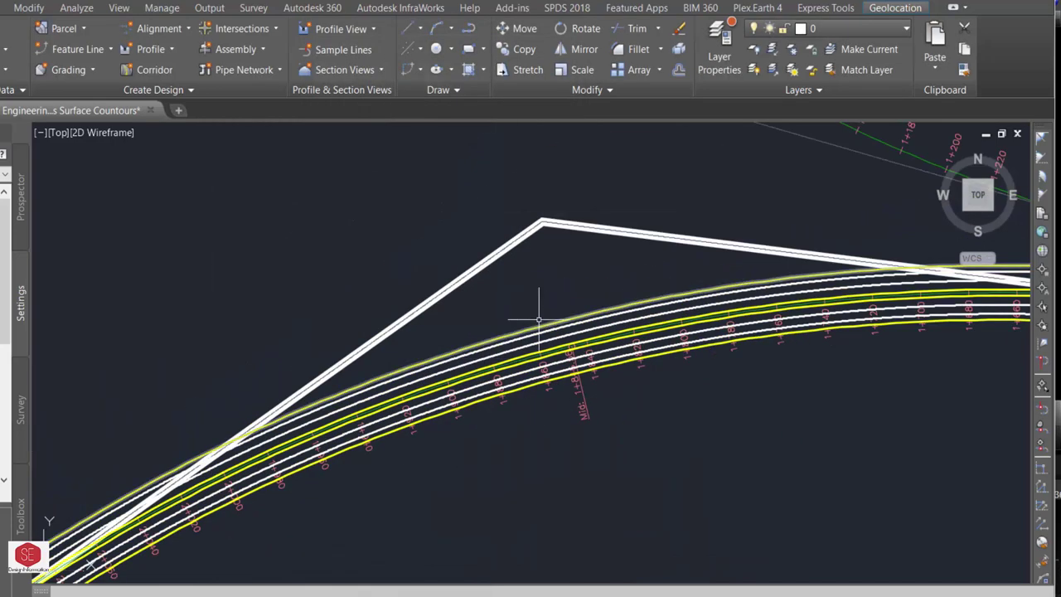
scroll(414, 331, "down", 2)
scroll(414, 331, "down", 2)
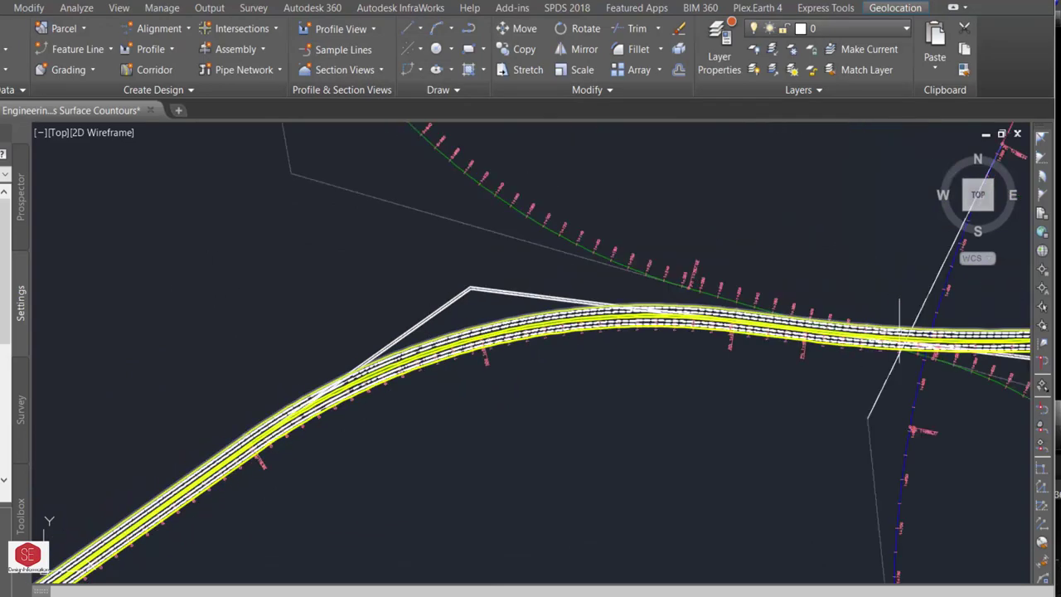
scroll(390, 327, "down", 2)
scroll(721, 329, "up", 5)
scroll(656, 306, "up", 2)
scroll(713, 293, "down", 2)
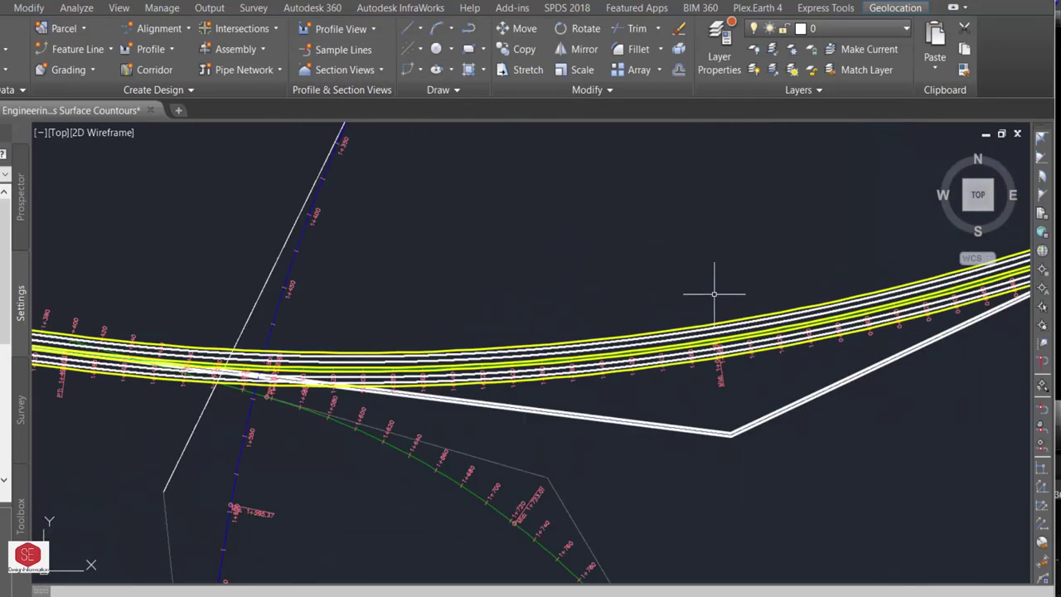
scroll(402, 300, "down", 2)
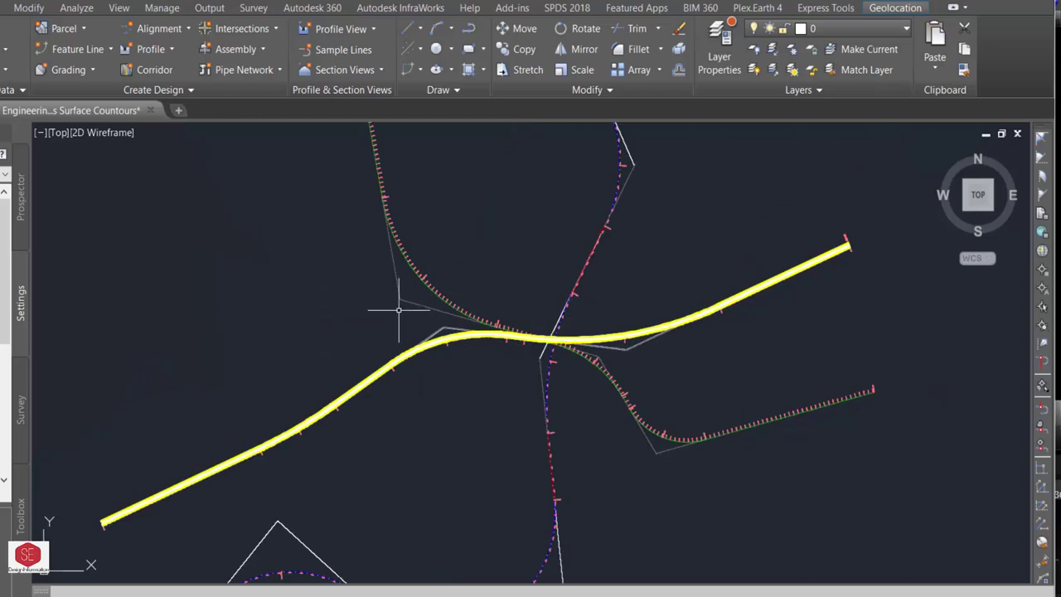
scroll(426, 276, "up", 3)
left_click(157, 28)
left_click(212, 296)
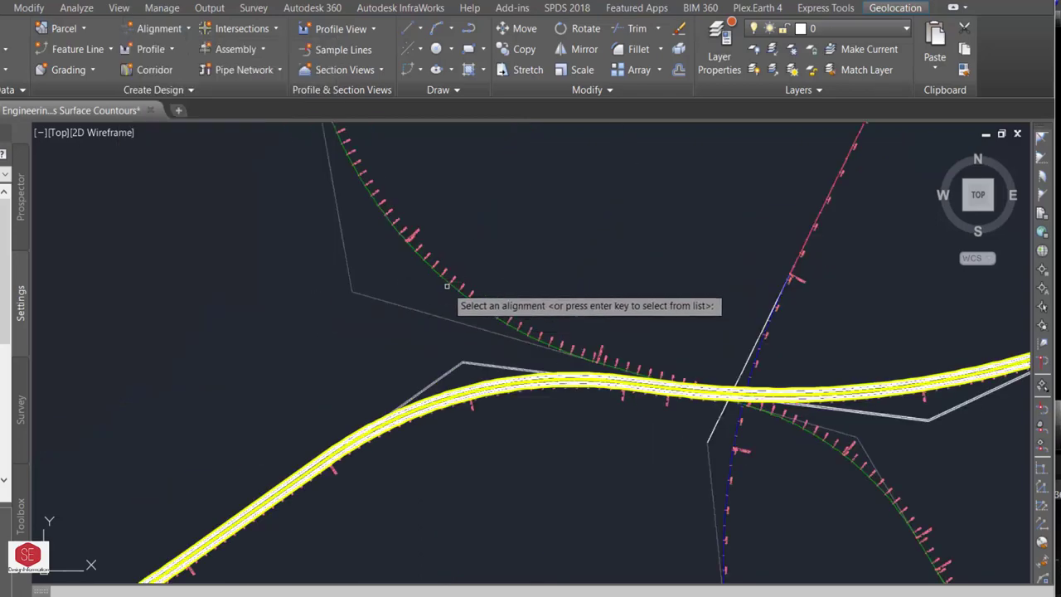
left_click(452, 300)
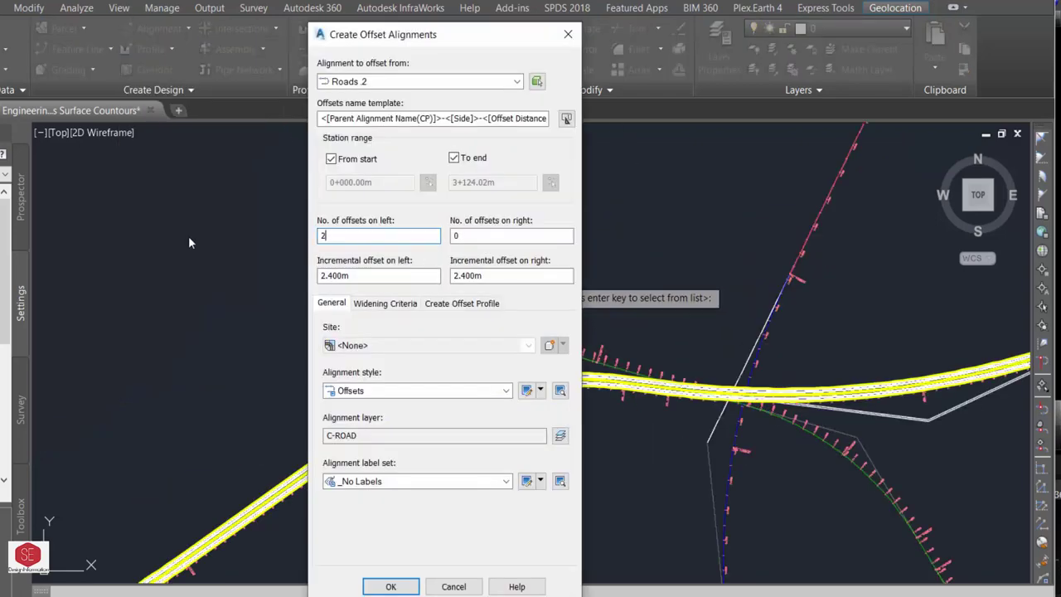
key("BackSpace")
type("1")
key("Tab")
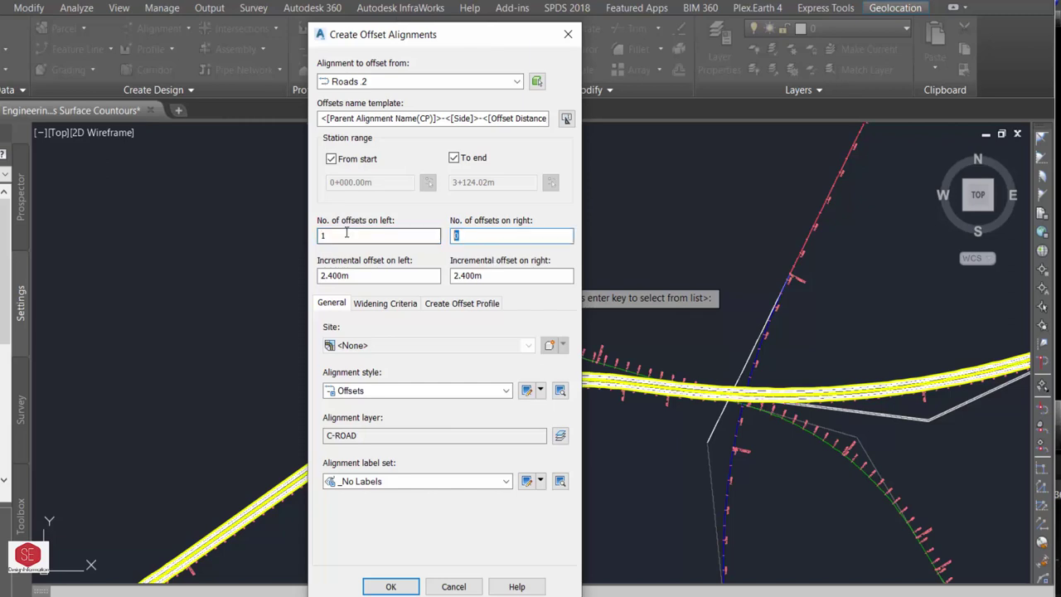
type("1")
key("Tab")
type("1")
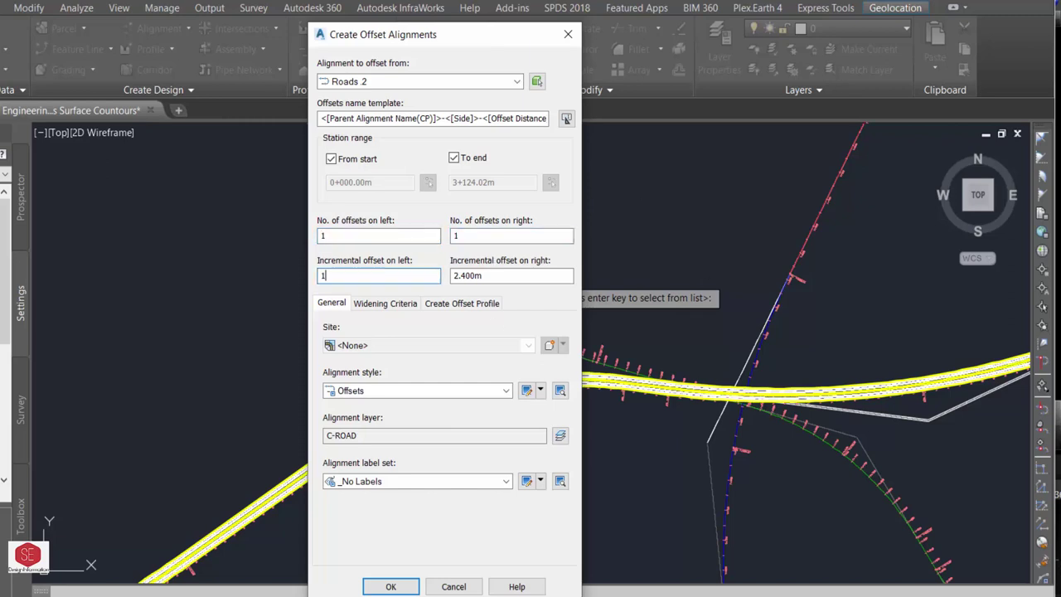
key("Tab")
type("1")
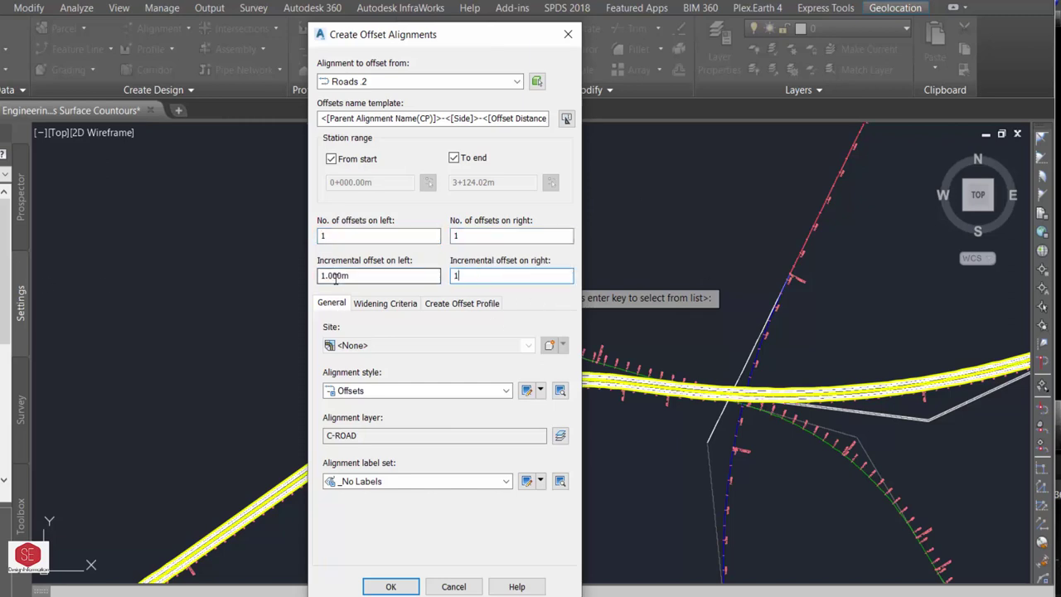
Step: Place the Roads 2 offsets on layer Offset.1 and create them
left_click(560, 437)
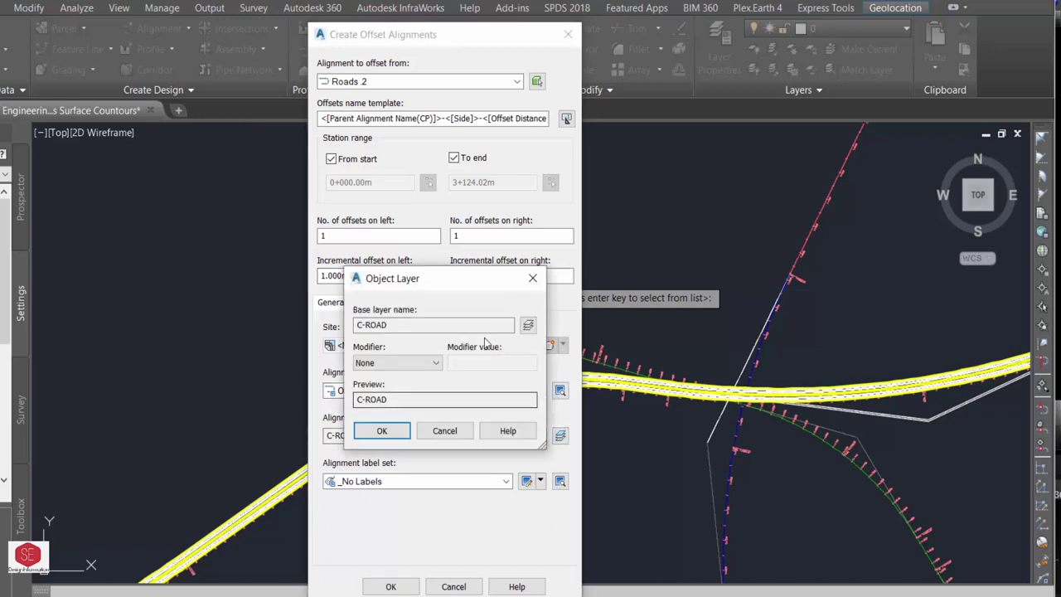
left_click(526, 324)
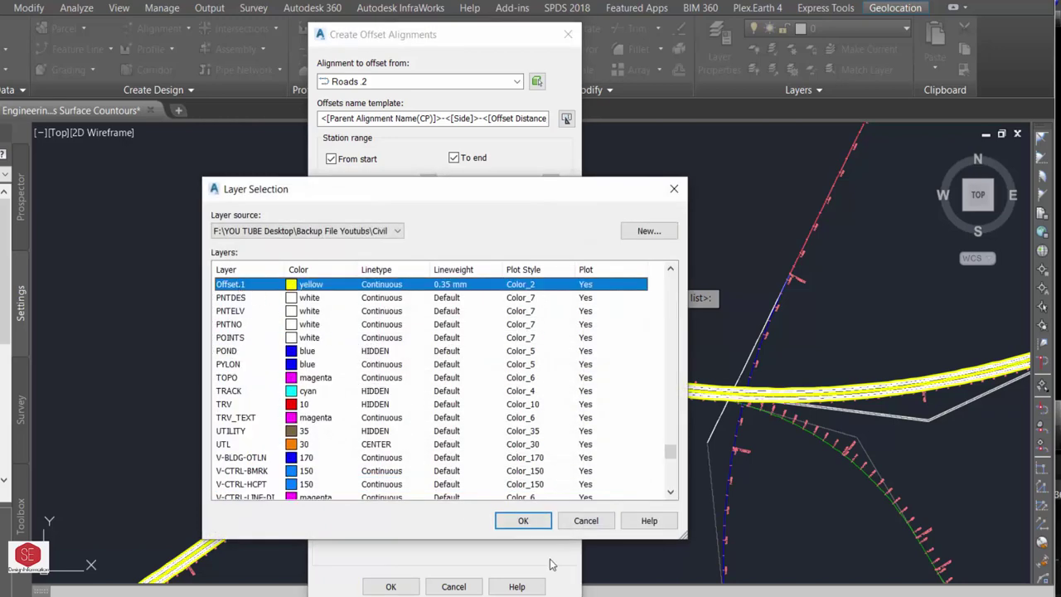
left_click(523, 520)
left_click(380, 433)
left_click(392, 587)
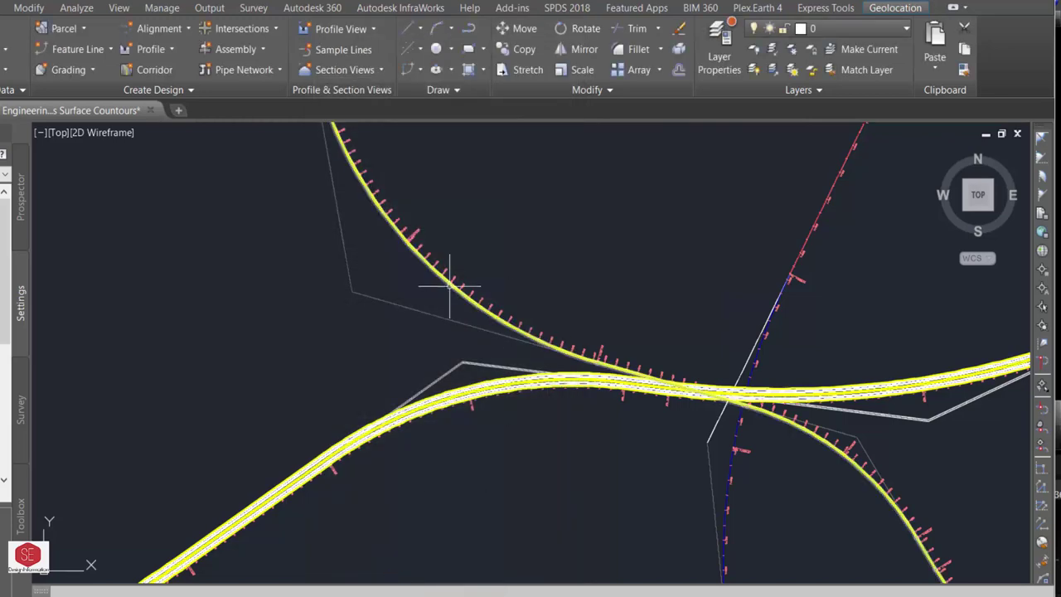
scroll(438, 281, "up", 5)
scroll(451, 294, "up", 1)
scroll(457, 332, "down", 1)
Step: Start a new offset setup on Roads 2 and set 2 offsets on the left
scroll(457, 336, "down", 2)
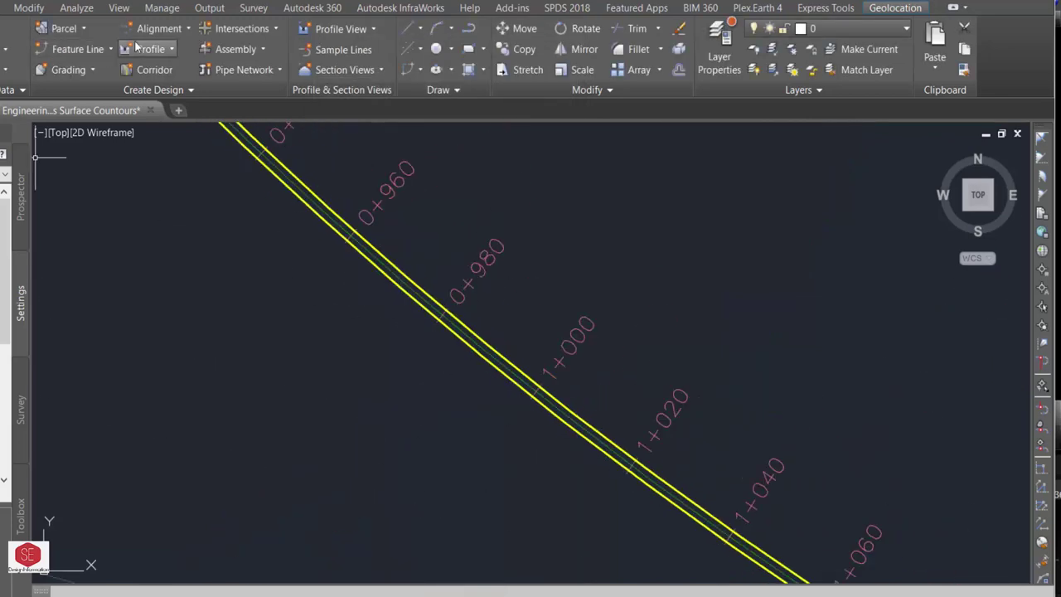
left_click(157, 28)
left_click(229, 306)
scroll(389, 315, "up", 2)
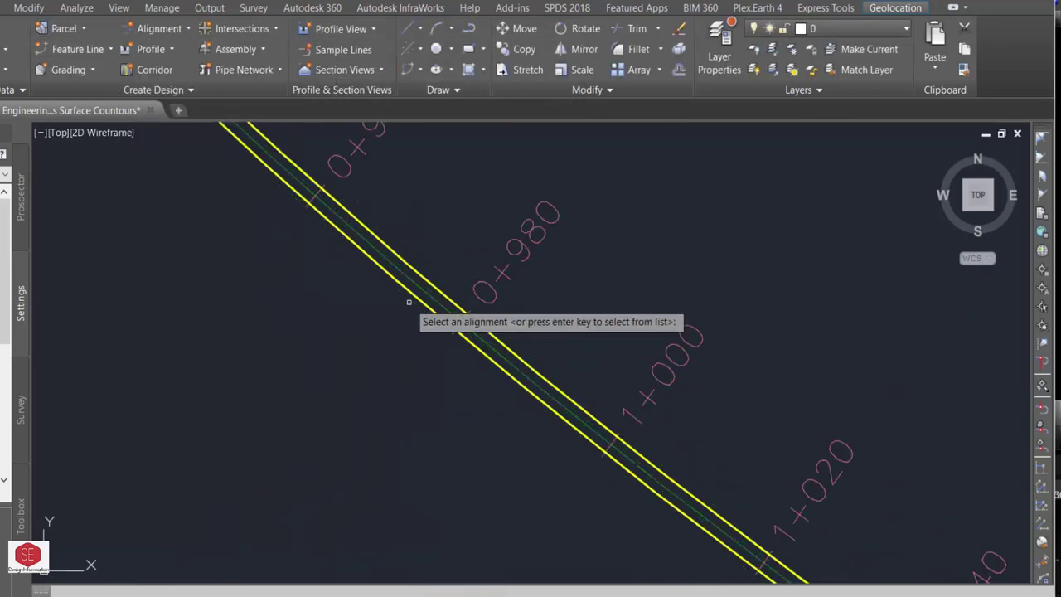
left_click(405, 274)
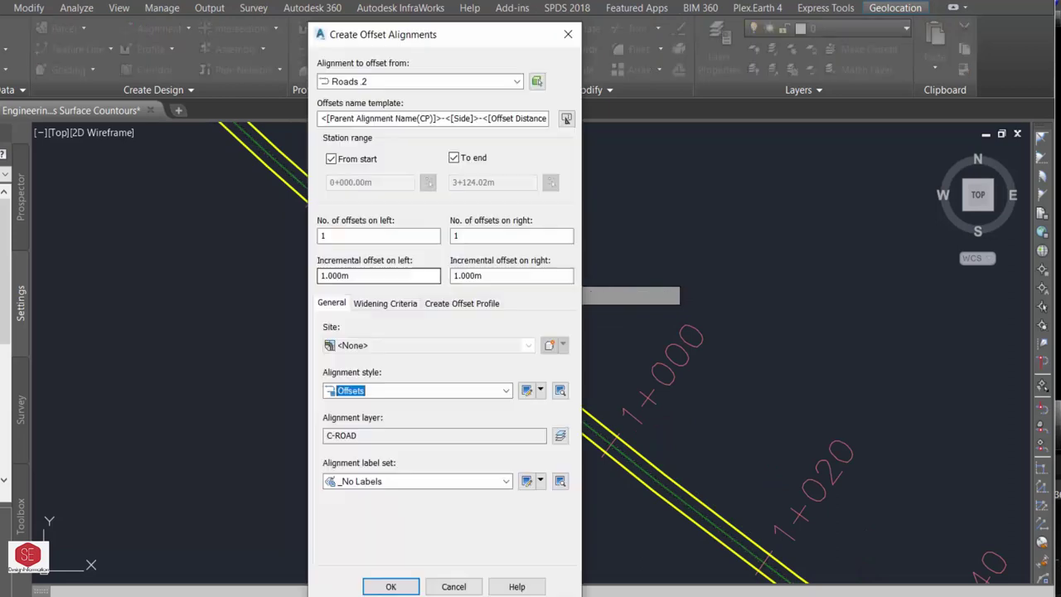
double_click(324, 235)
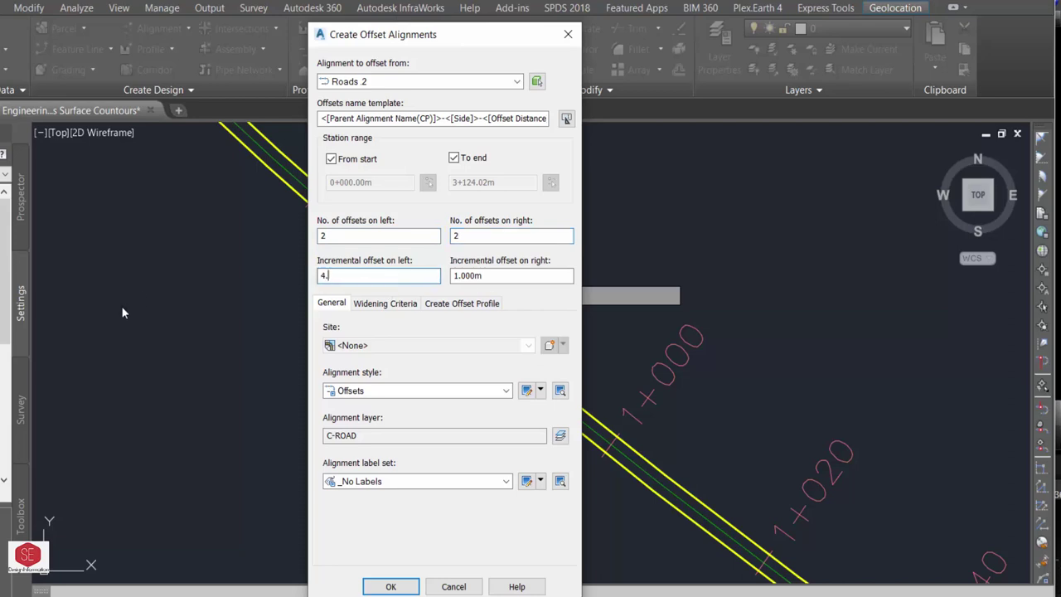
Step: Create the 4.650m offset alignments along Roads 2 on layer Lane Marking.1
key("Tab")
type("4.65")
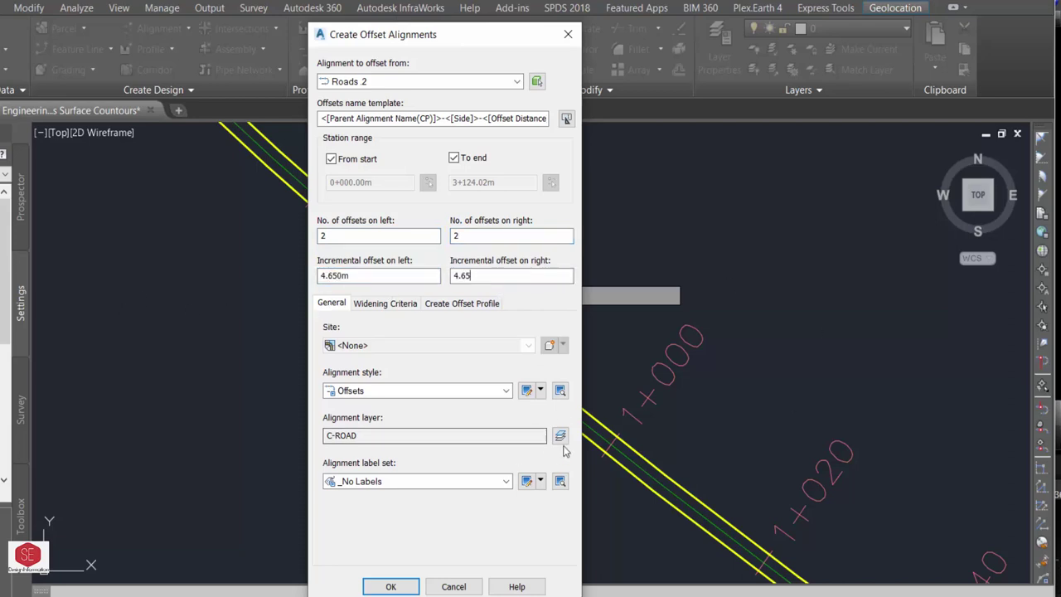
left_click(560, 435)
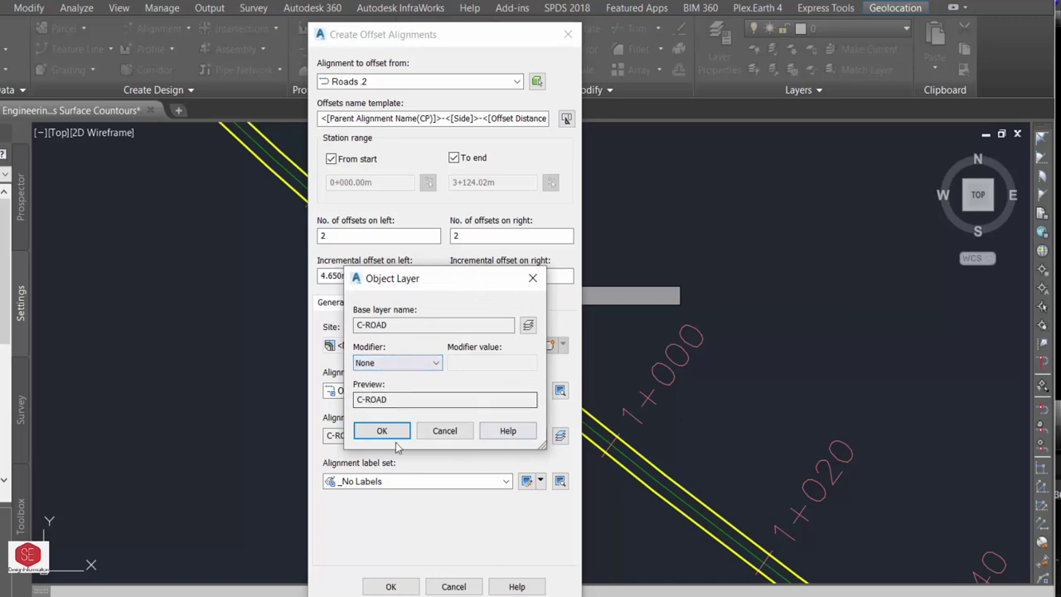
left_click(528, 326)
left_click(259, 353)
key("l")
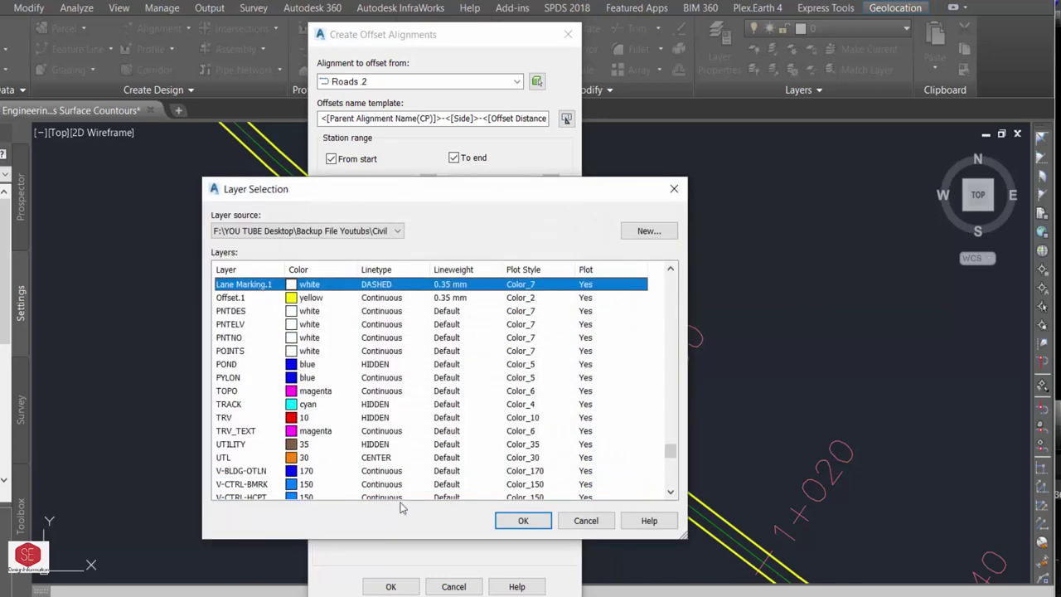
left_click(523, 520)
left_click(382, 431)
left_click(391, 586)
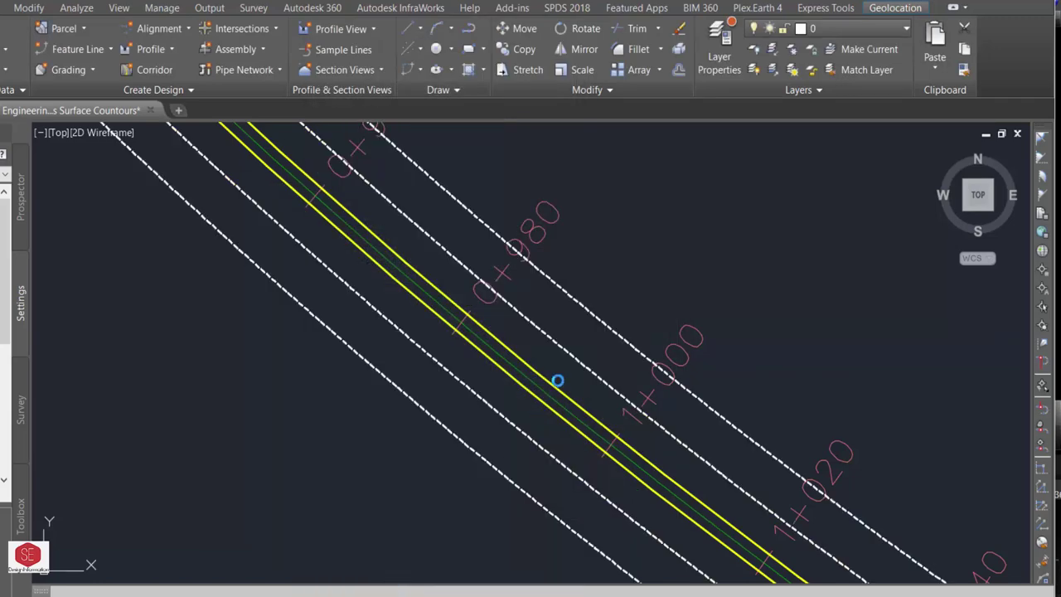
scroll(634, 273, "down", 4)
scroll(583, 277, "up", 5)
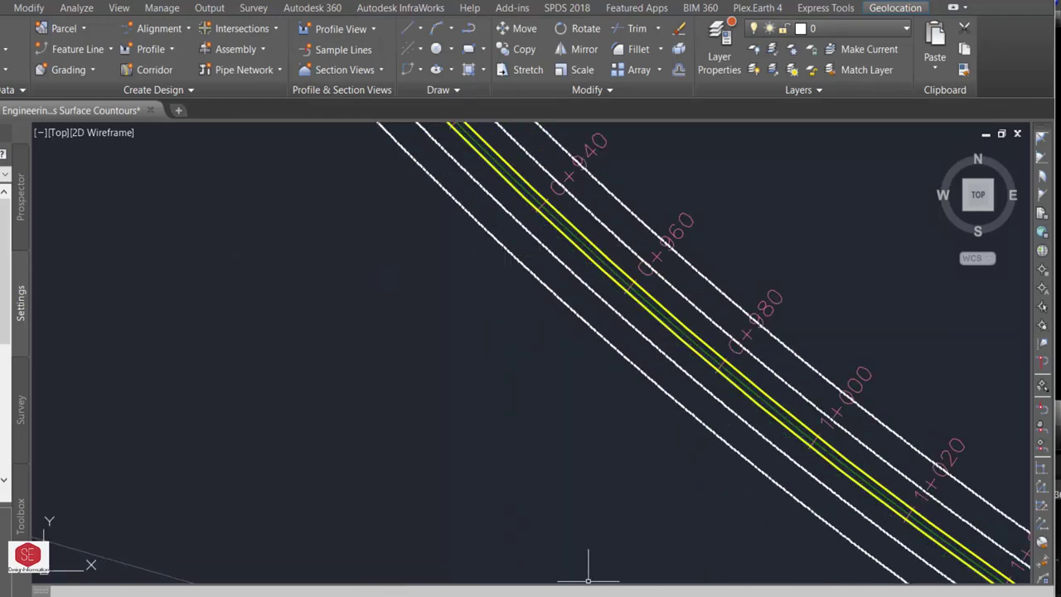
Step: Start another Create Offset Alignments run from the alignment creation options
left_click(185, 34)
left_click(201, 296)
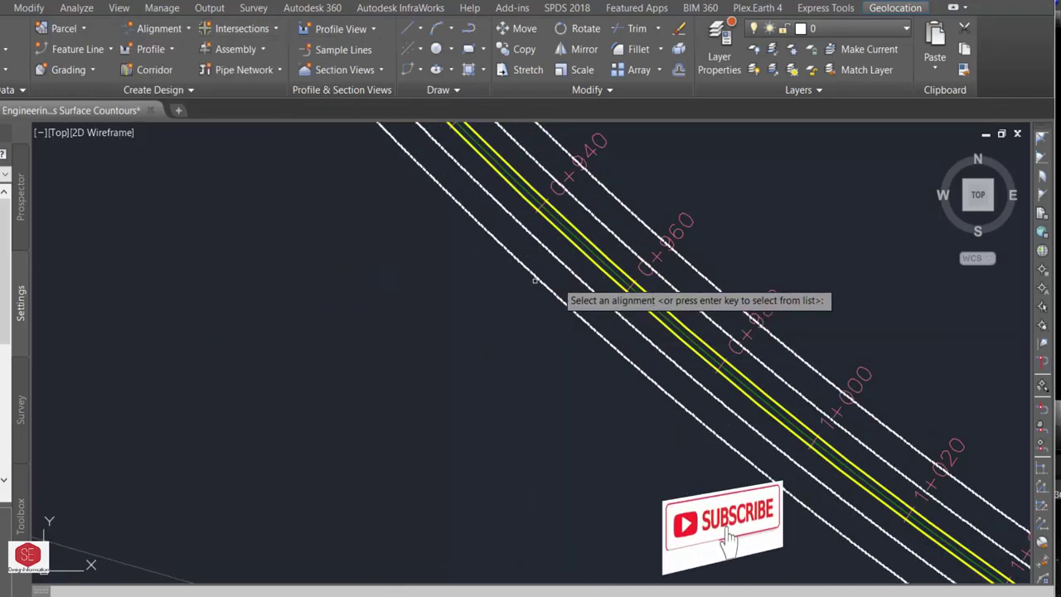
scroll(559, 290, "up", 3)
Step: Pick Roads 2 and set one offset per side at 10.700m
left_click(572, 336)
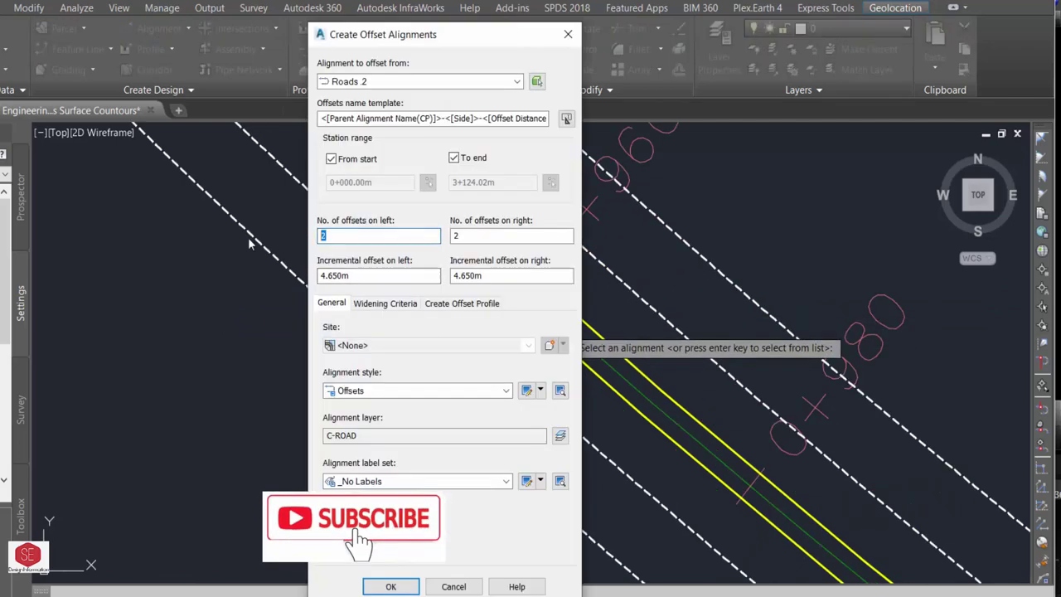
double_click(478, 236)
type("1")
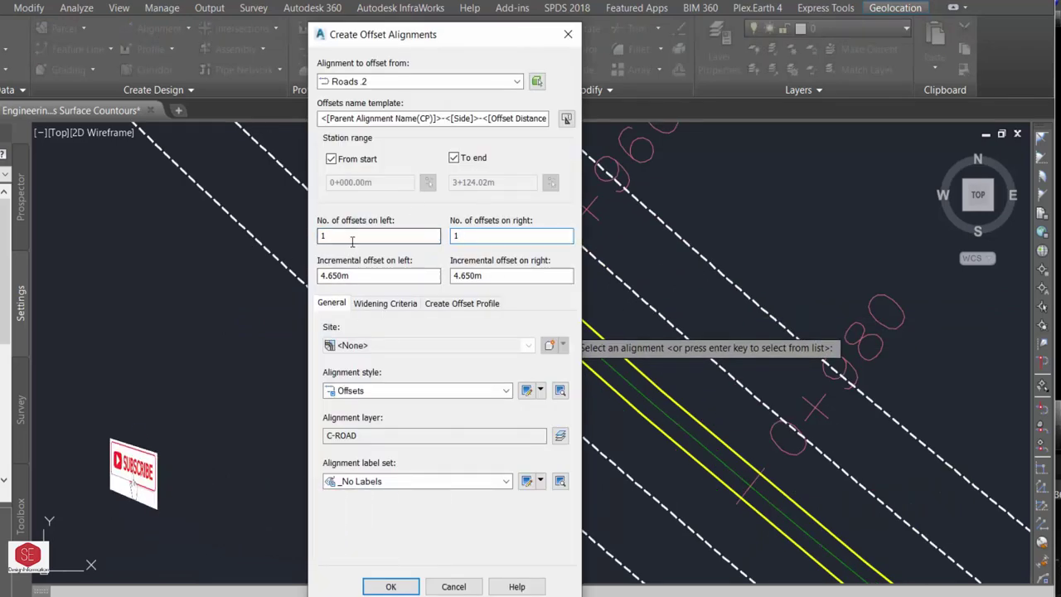
left_click_drag(351, 275, 309, 270)
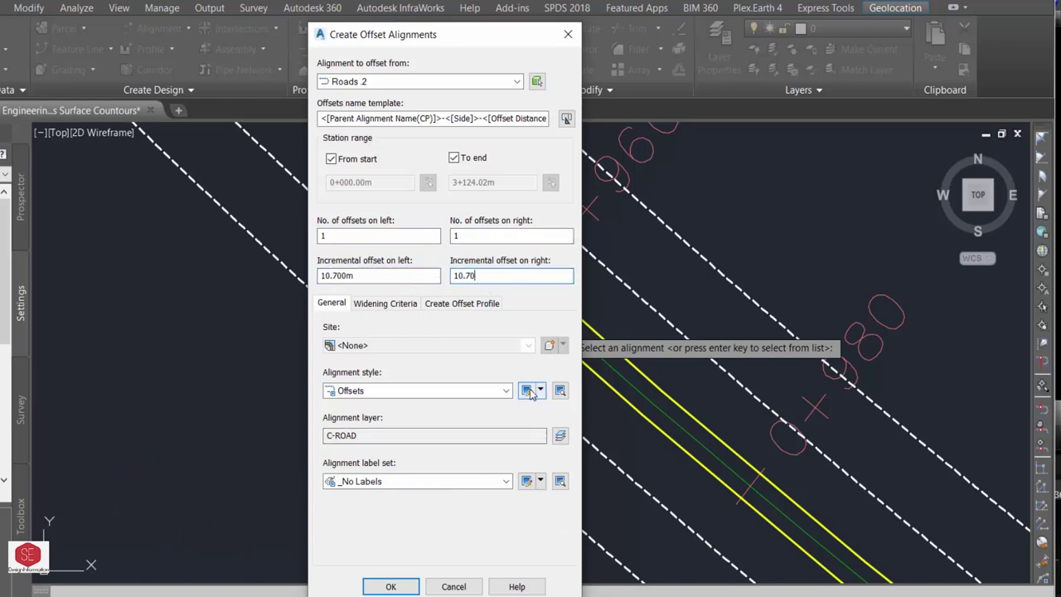
Step: Put the new offsets on layer Offset.1 and create them along Roads 2
left_click(560, 435)
left_click(527, 327)
left_click(245, 338)
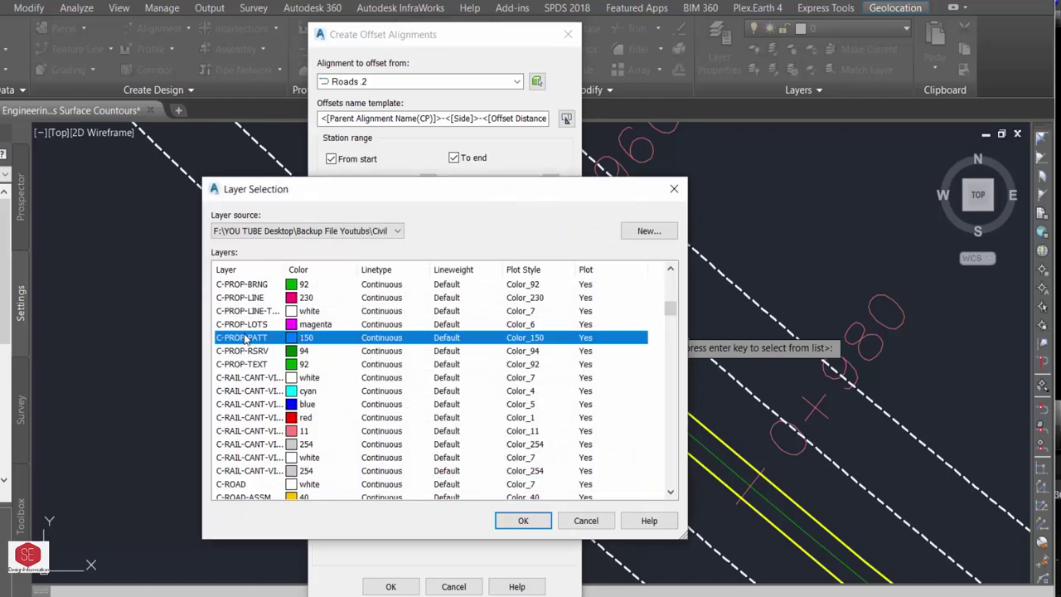
key("o")
left_click(523, 521)
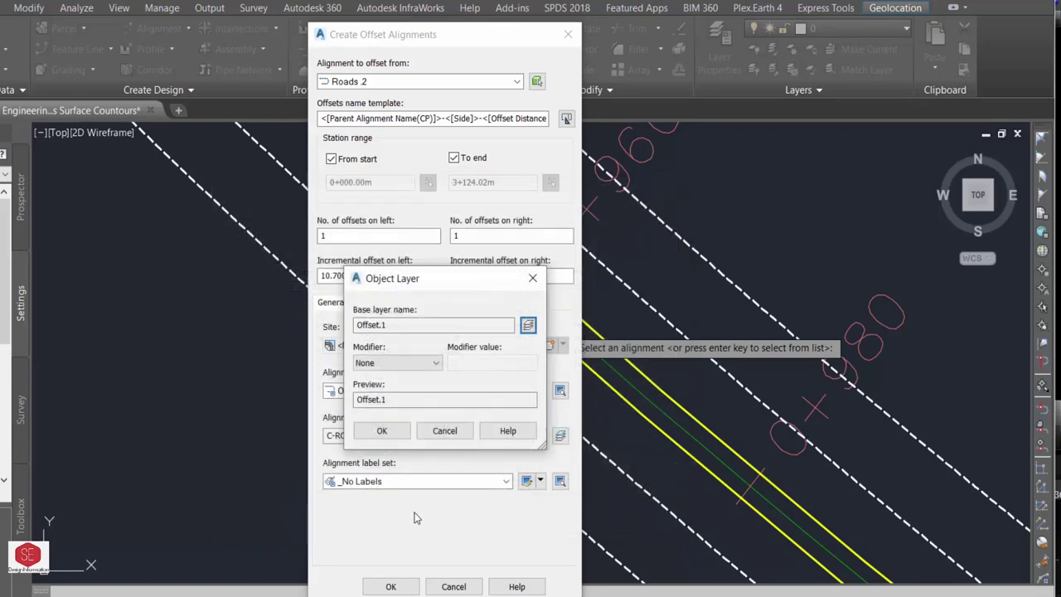
left_click(381, 430)
left_click(390, 586)
scroll(458, 420, "up", 2)
scroll(458, 420, "down", 5)
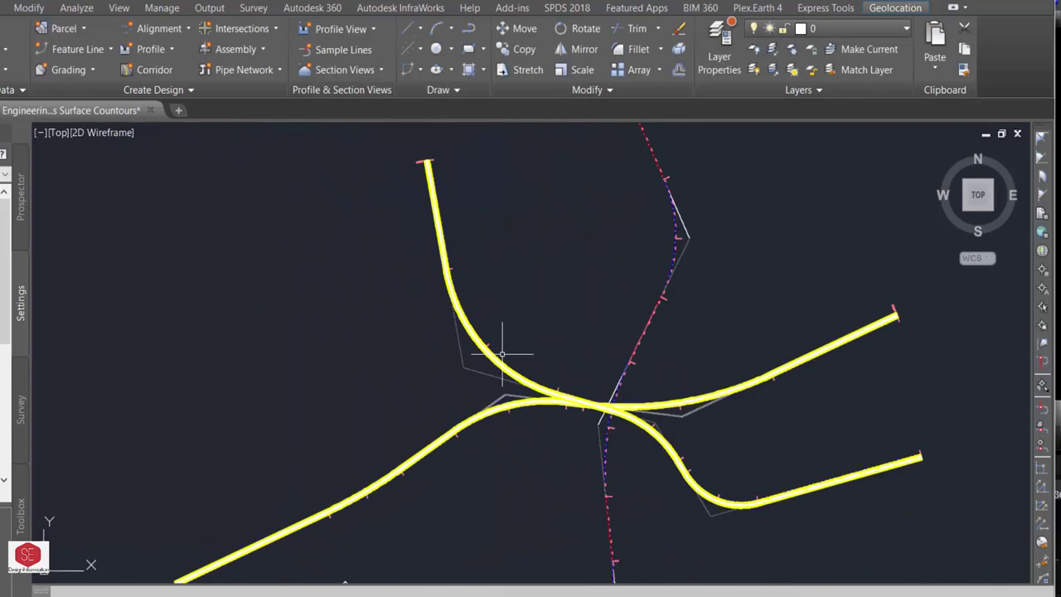
scroll(504, 355, "up", 3)
scroll(580, 295, "up", 2)
scroll(350, 220, "down", 1)
scroll(497, 381, "down", 1)
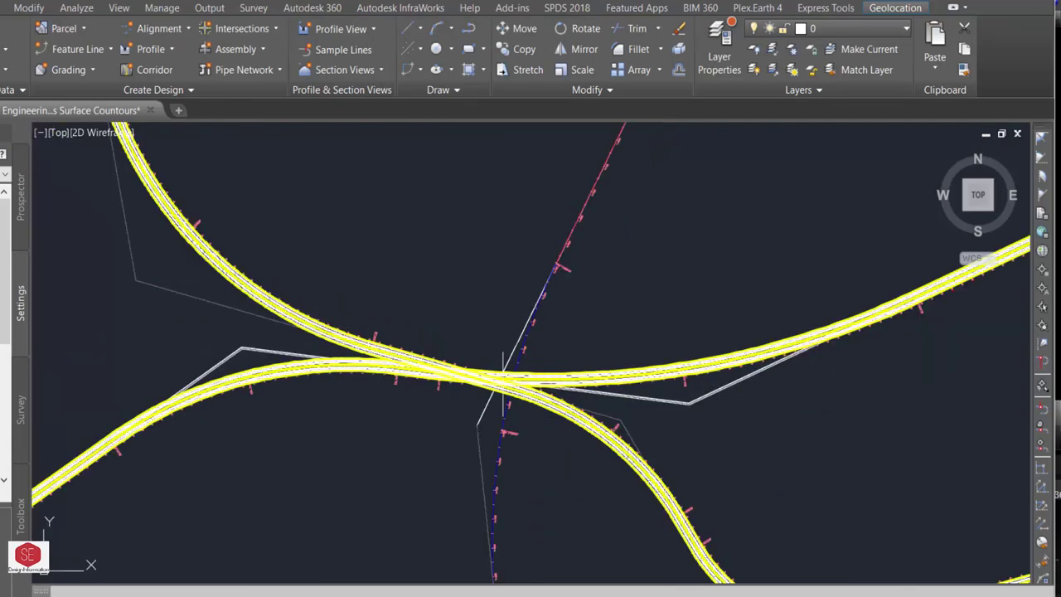
scroll(625, 293, "down", 1)
scroll(635, 279, "down", 1)
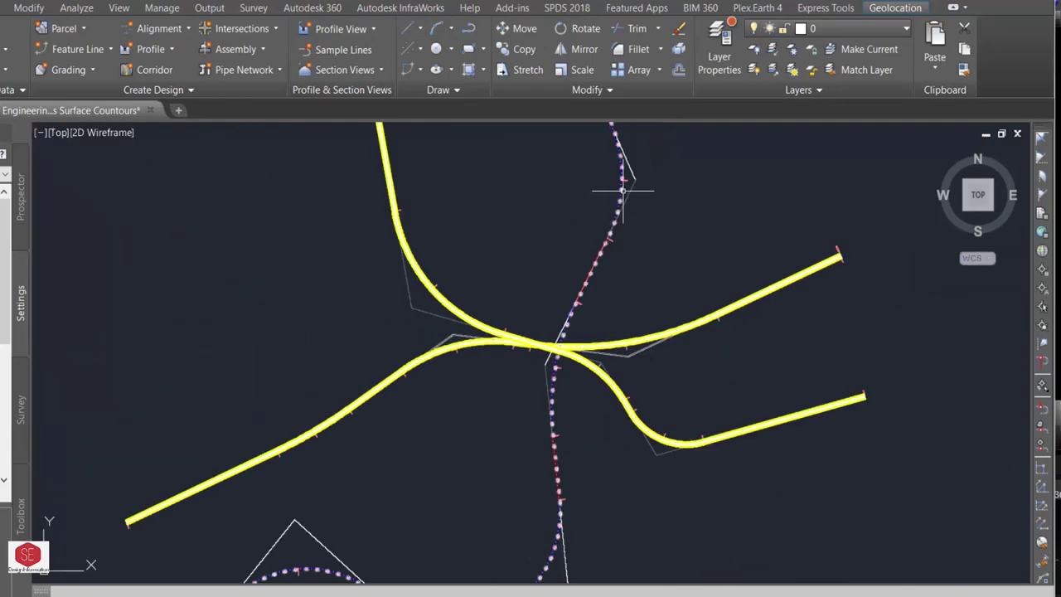
scroll(679, 192, "up", 2)
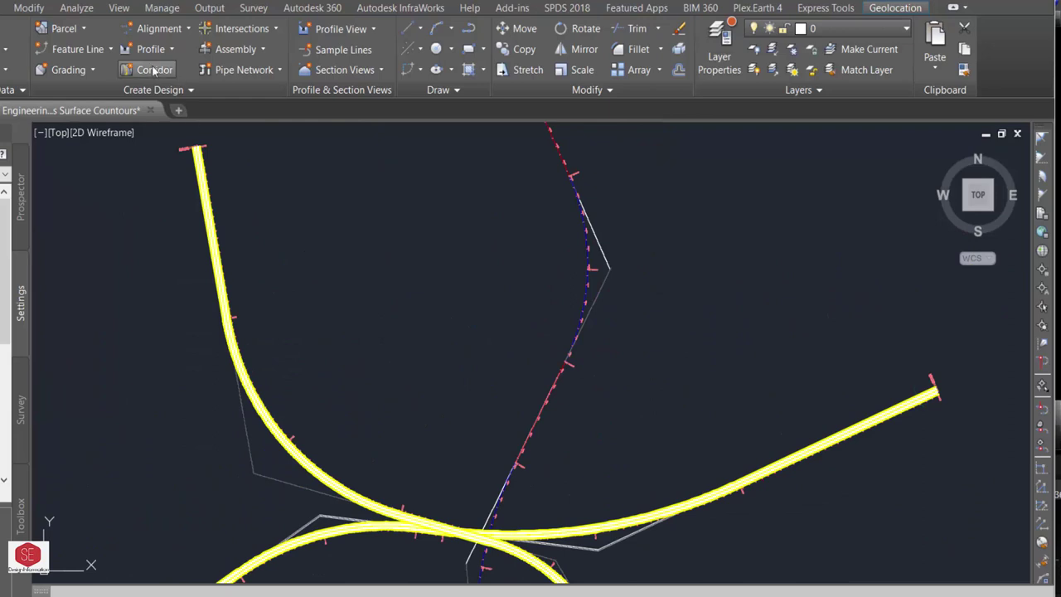
Step: Start another Create Offset Alignment command
left_click(159, 28)
left_click(237, 294)
scroll(595, 271, "up", 2)
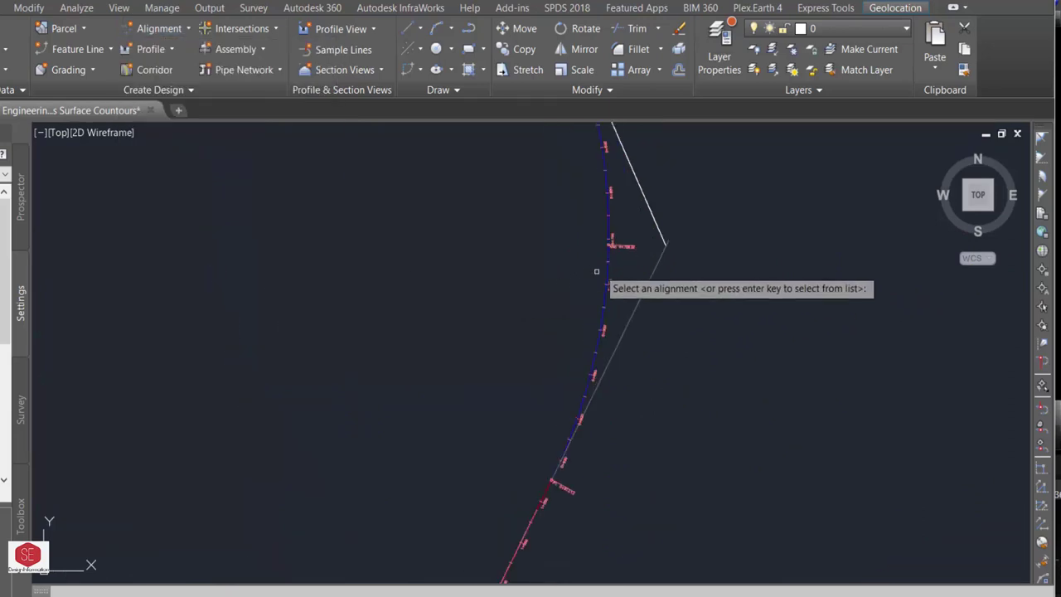
Step: Create 10.700m offset alignments on both sides of Road 4 on layer Offset.1
left_click(605, 264)
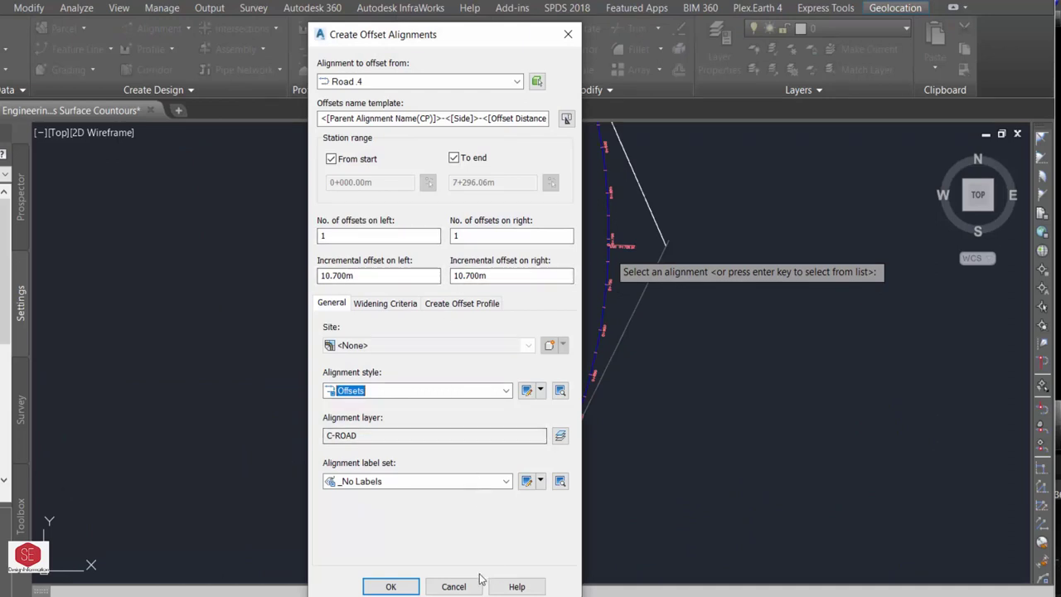
left_click(560, 437)
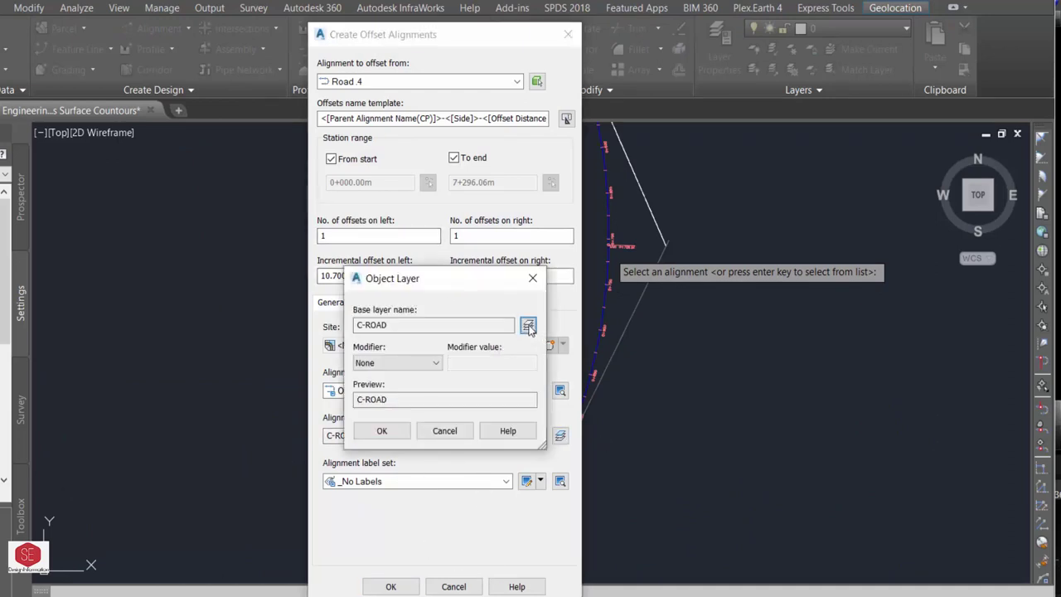
left_click(528, 326)
key("o")
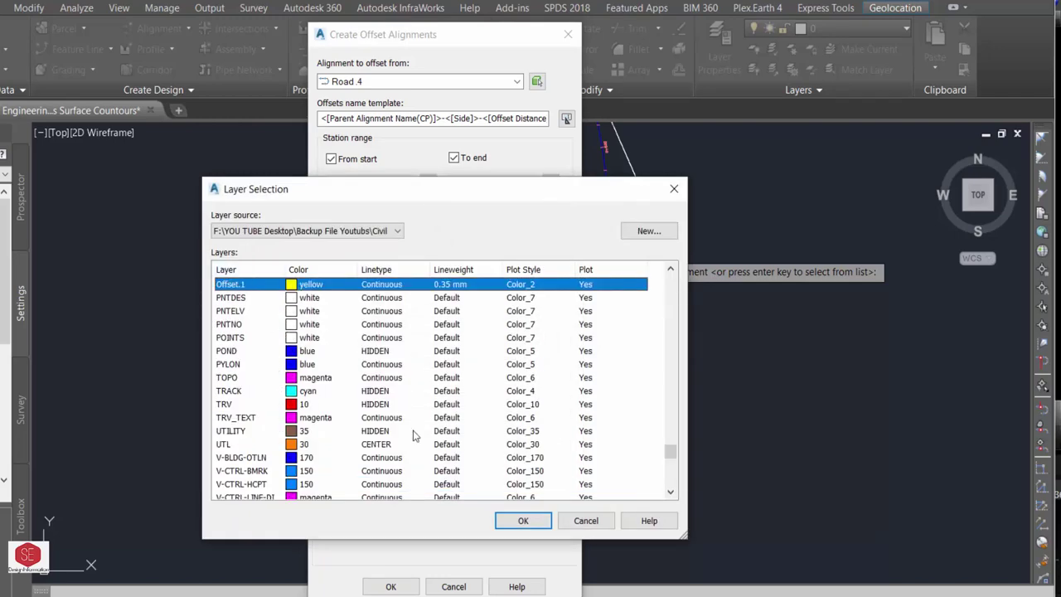
left_click(523, 522)
left_click(419, 431)
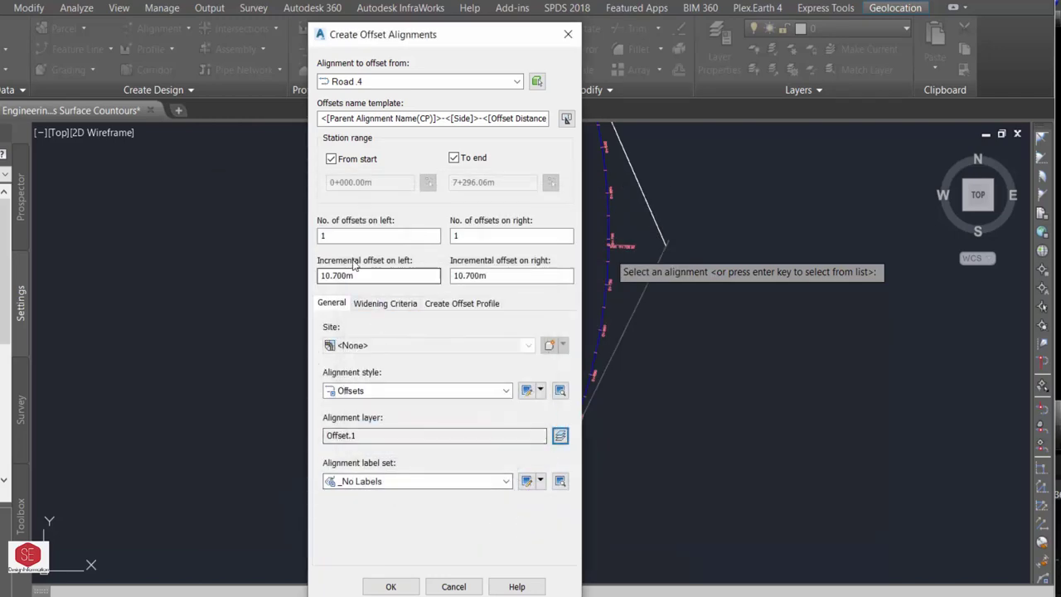
left_click(402, 585)
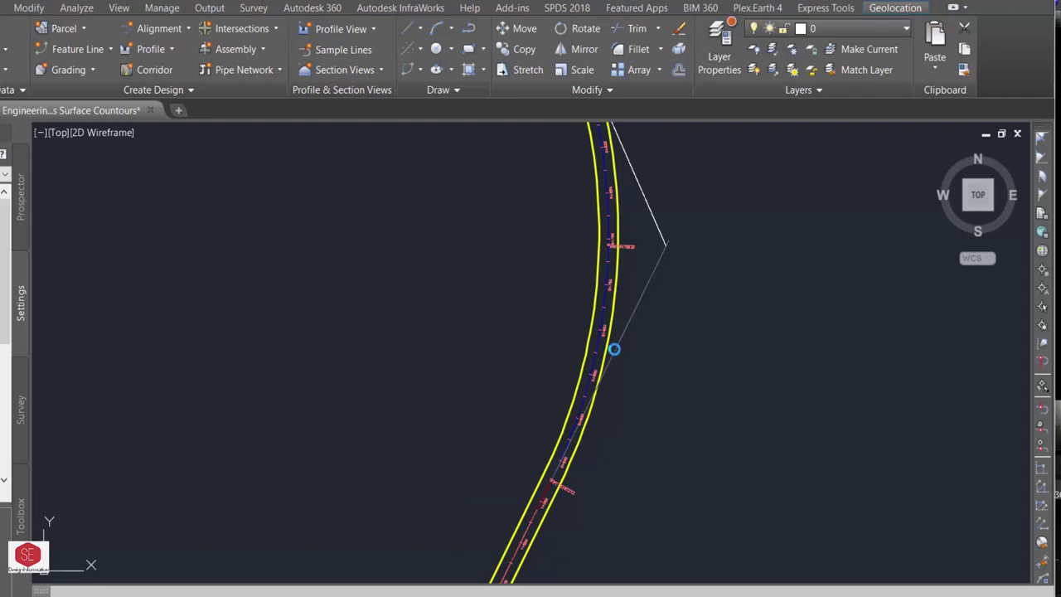
scroll(617, 349, "down", 5)
scroll(562, 522, "up", 4)
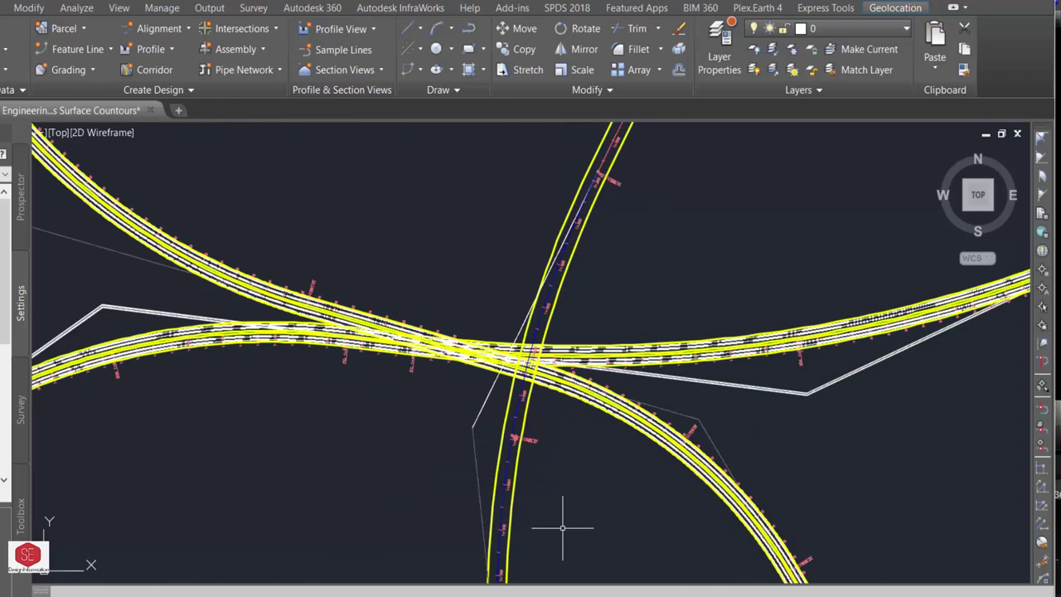
scroll(621, 551, "up", 1)
scroll(635, 561, "up", 2)
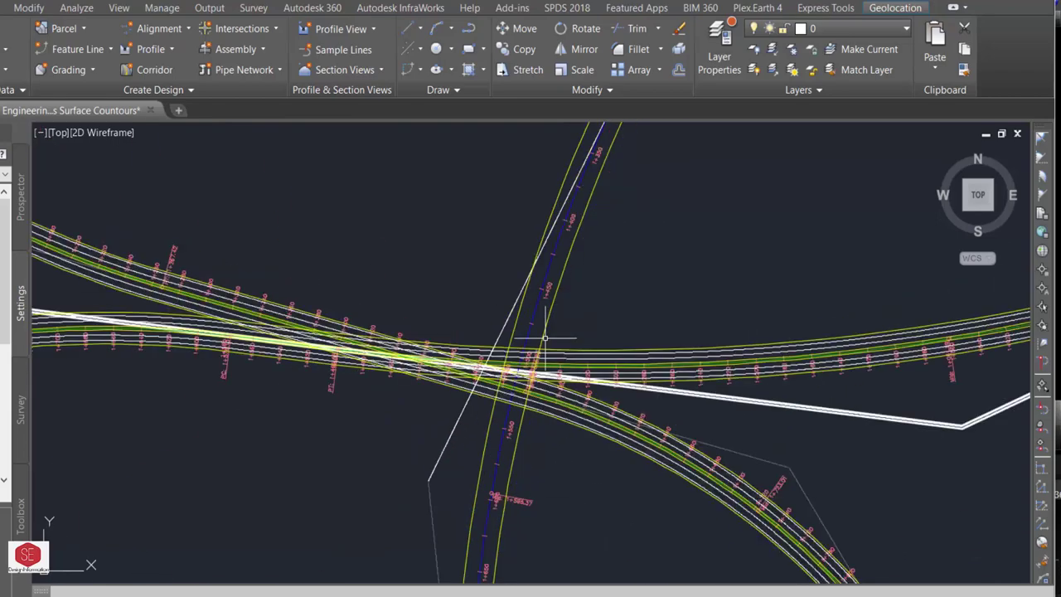
type("re")
Step: Regenerate the drawing so the alignment curves redraw smoothly
key("Return")
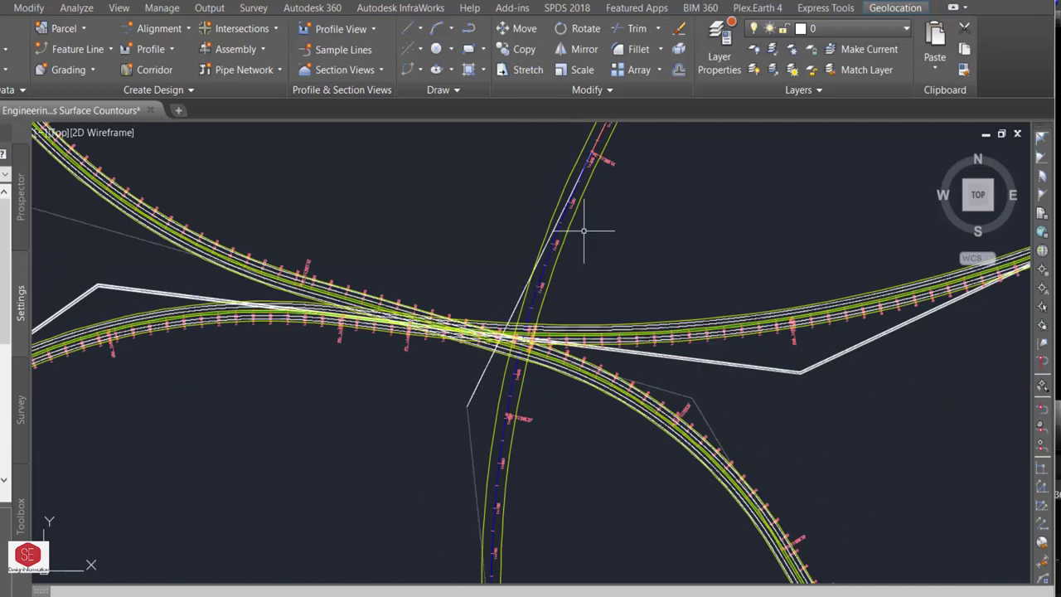
scroll(375, 326, "up", 4)
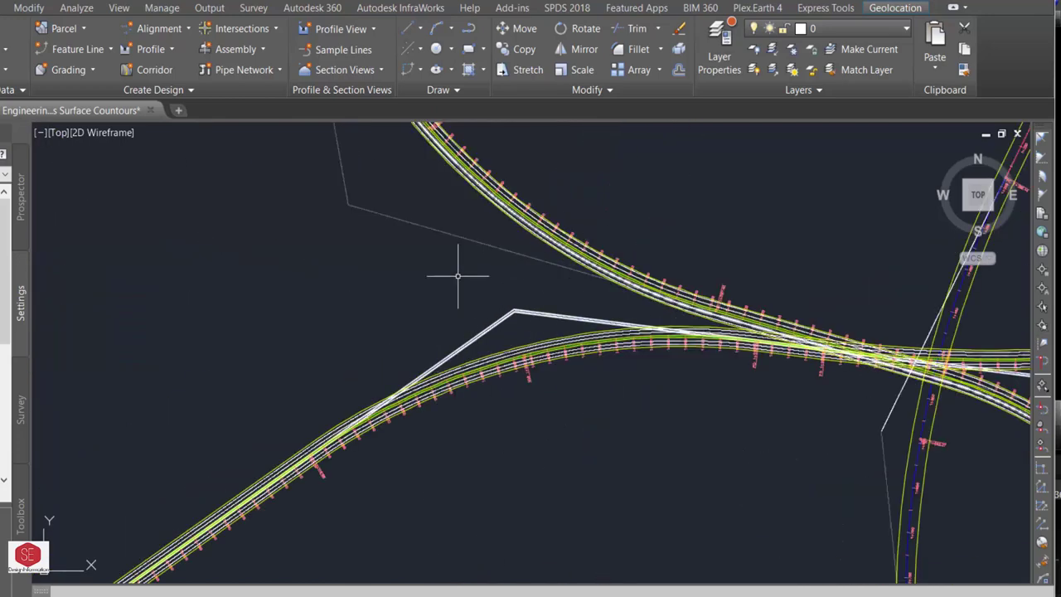
scroll(457, 279, "down", 4)
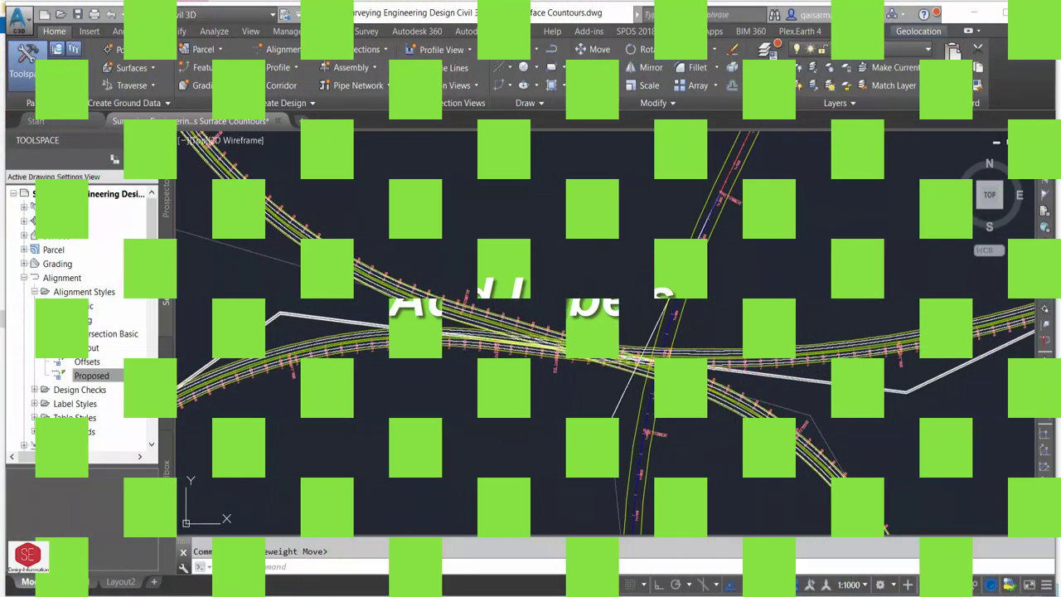
scroll(591, 266, "up", 3)
Step: Select the road alignment and set Add Labels to Alignment with Multiple Segment type
scroll(431, 282, "up", 3)
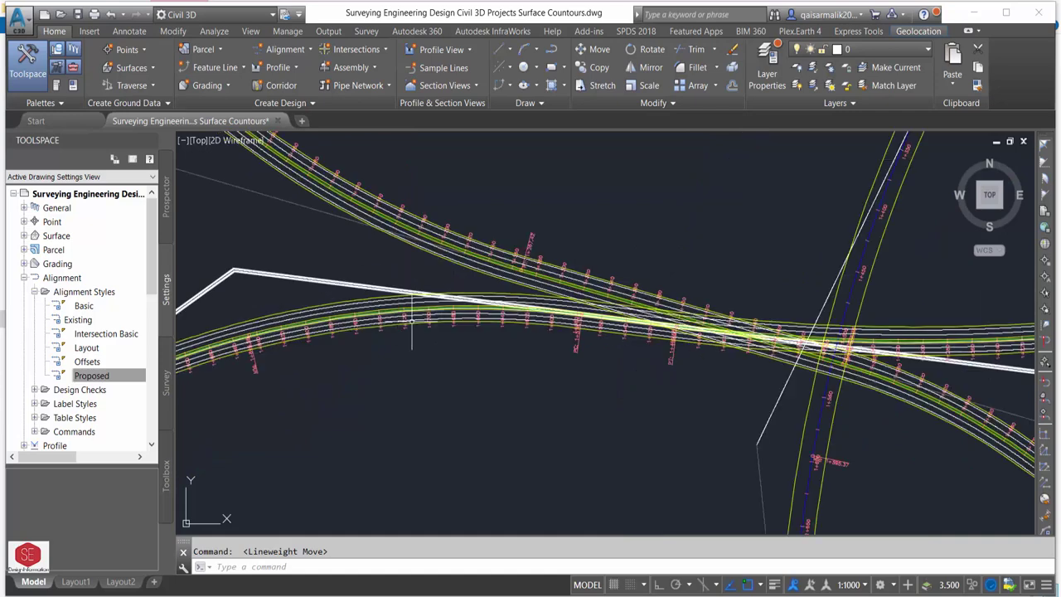
left_click(375, 332)
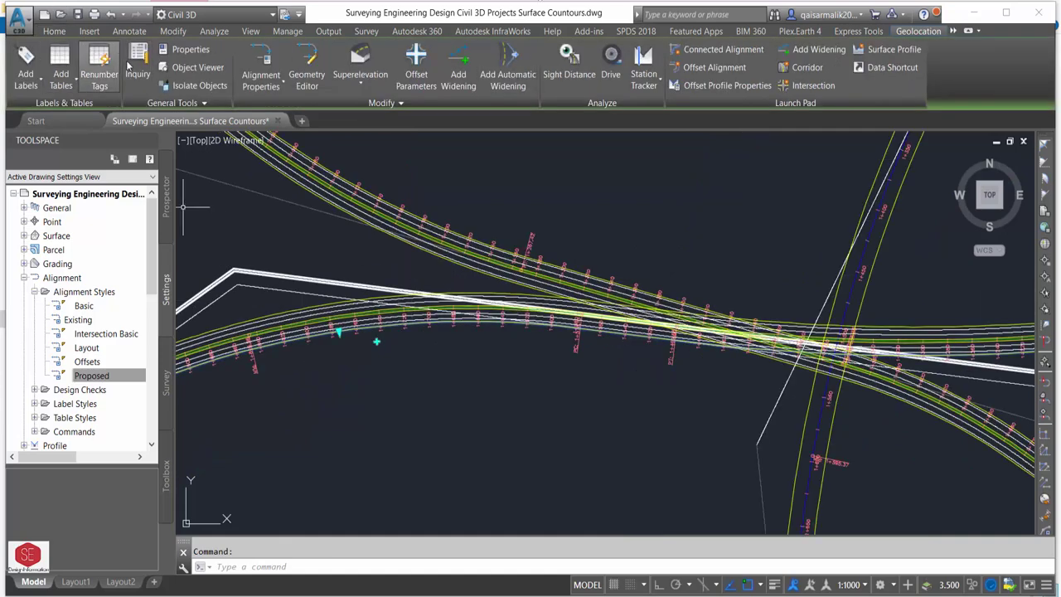
key("Escape")
left_click(303, 319)
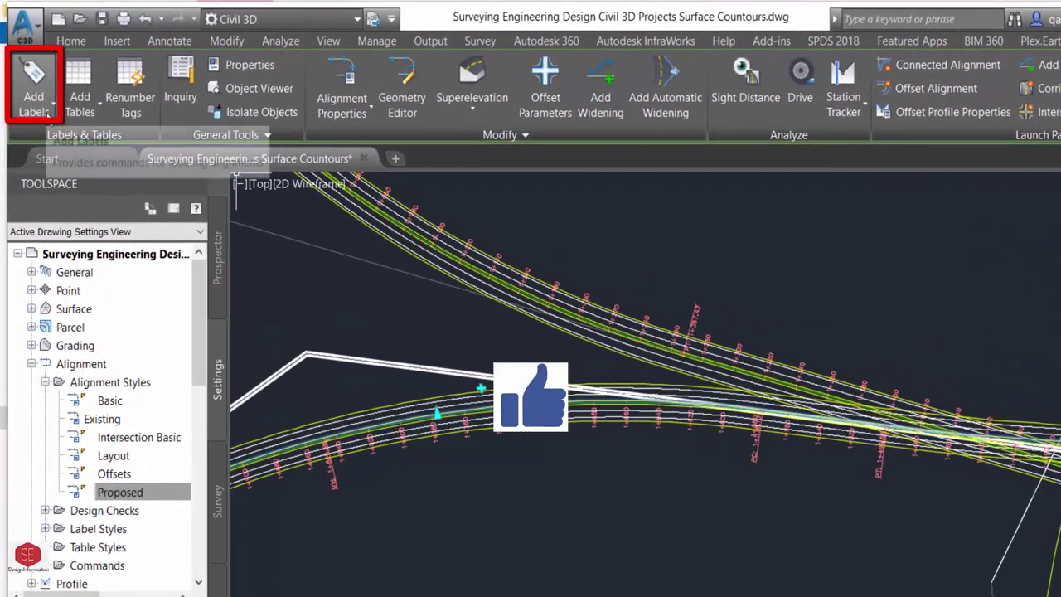
left_click(47, 109)
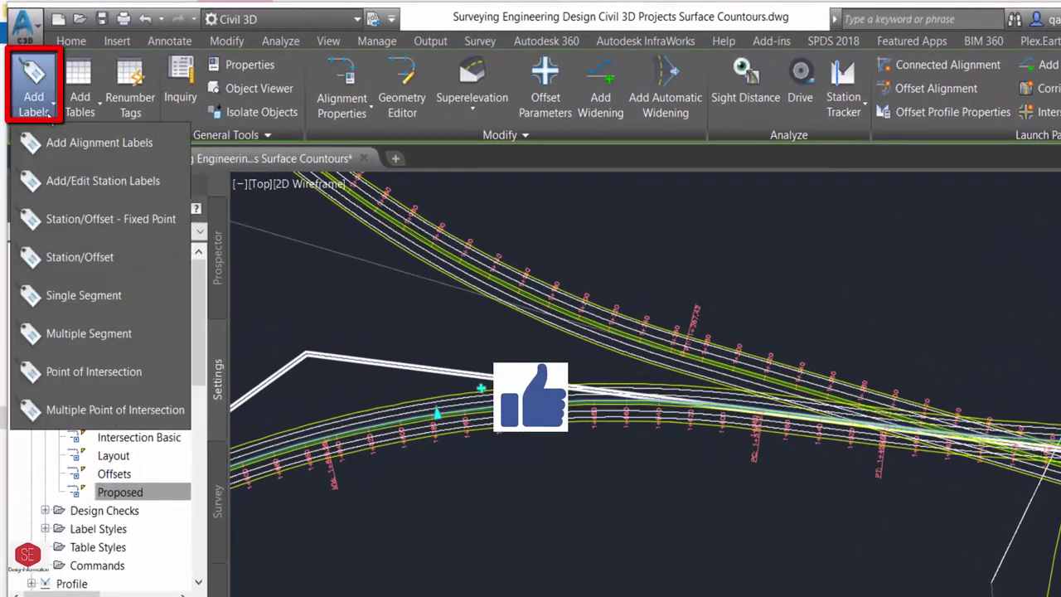
left_click(127, 141)
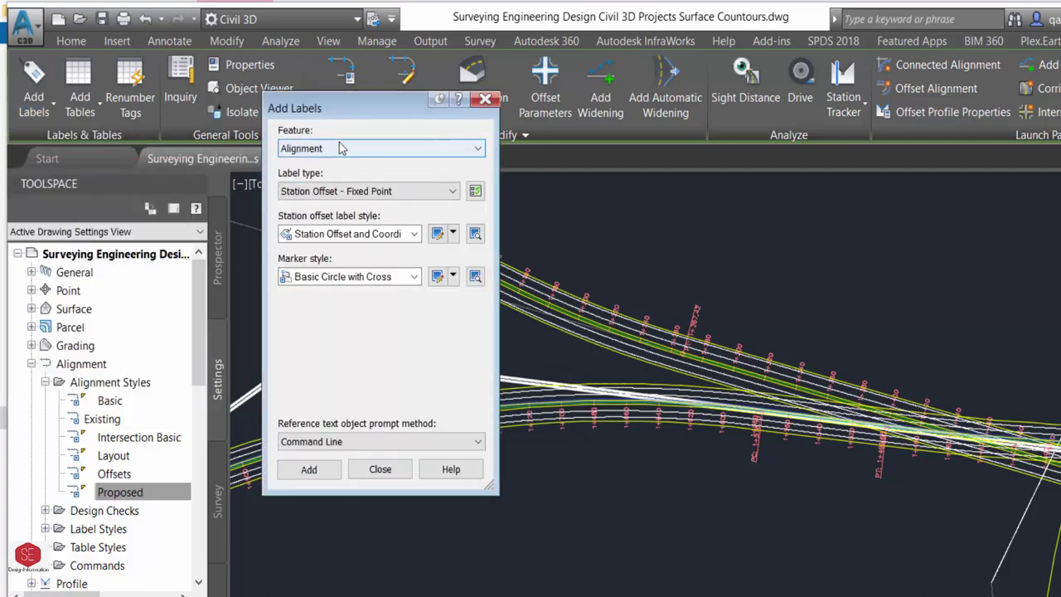
left_click(340, 147)
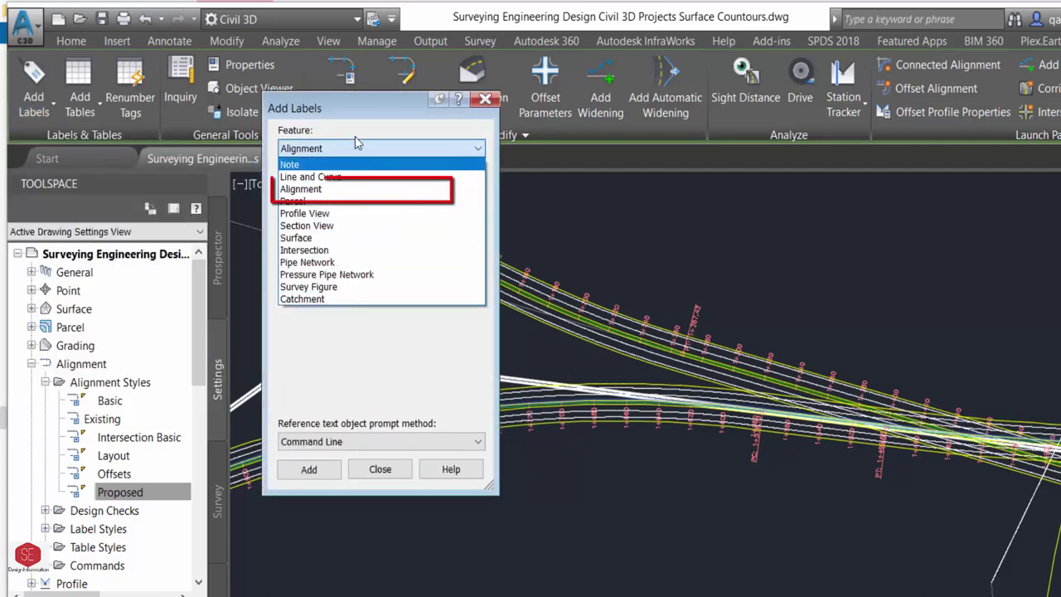
left_click(341, 189)
left_click(390, 194)
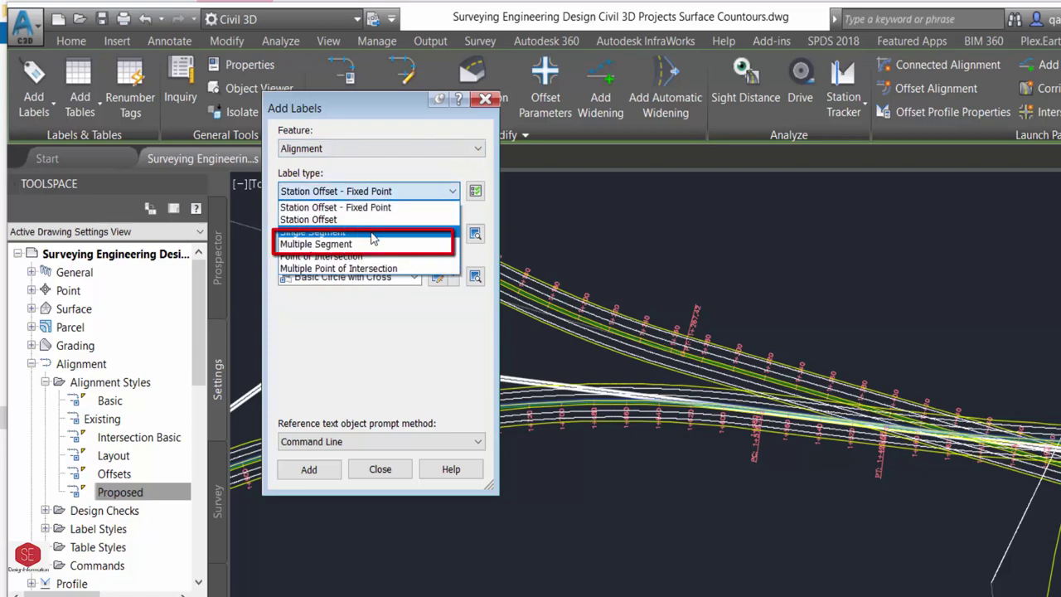
left_click(329, 245)
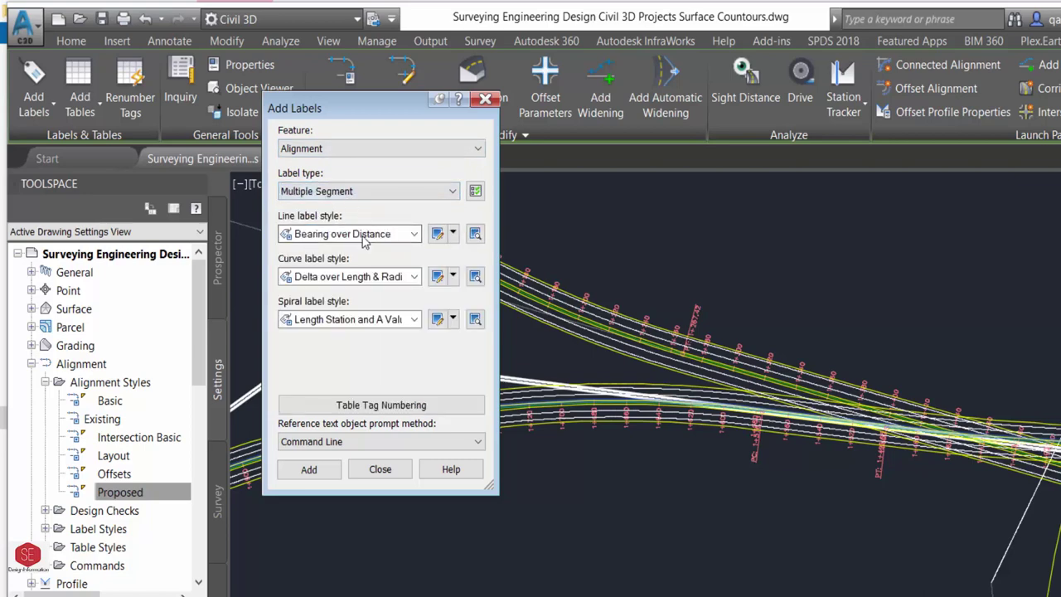
Step: Use Bearing over Distance for lines, Distance-Radius and Delta for curves, then Add
left_click(348, 234)
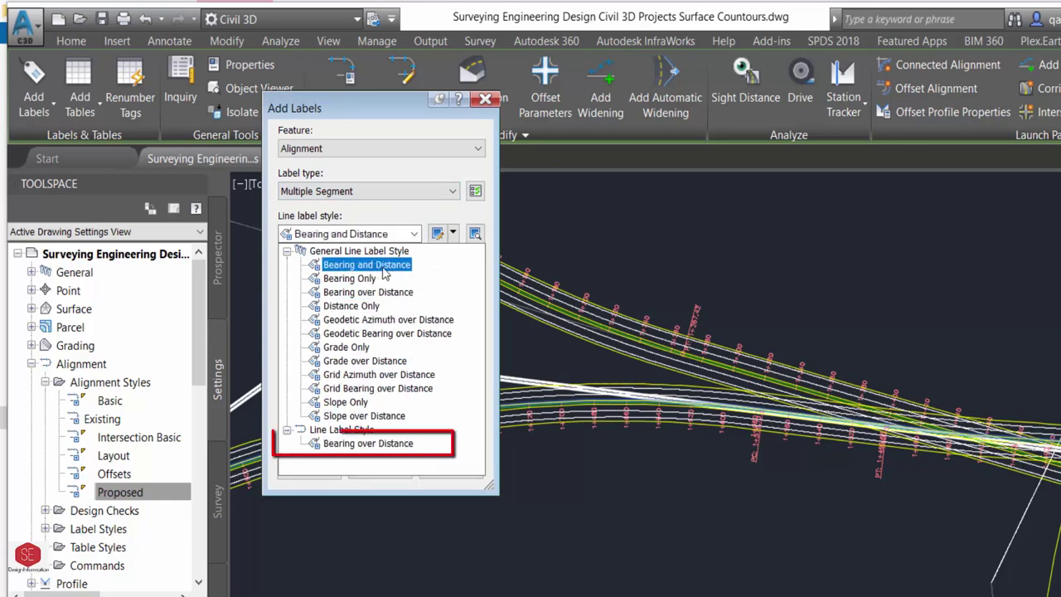
left_click(370, 444)
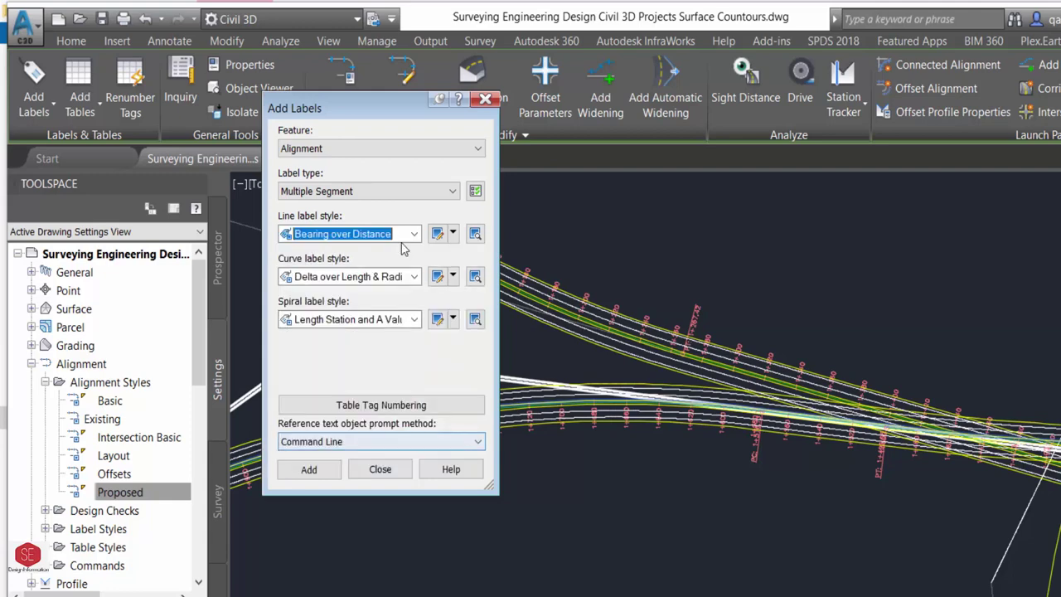
left_click(361, 277)
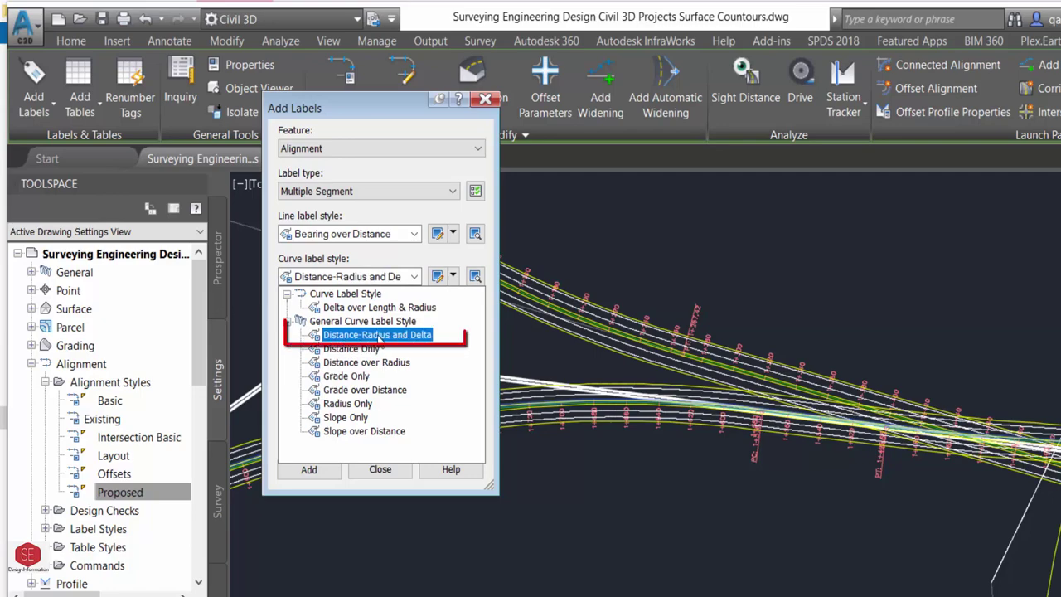
left_click(387, 336)
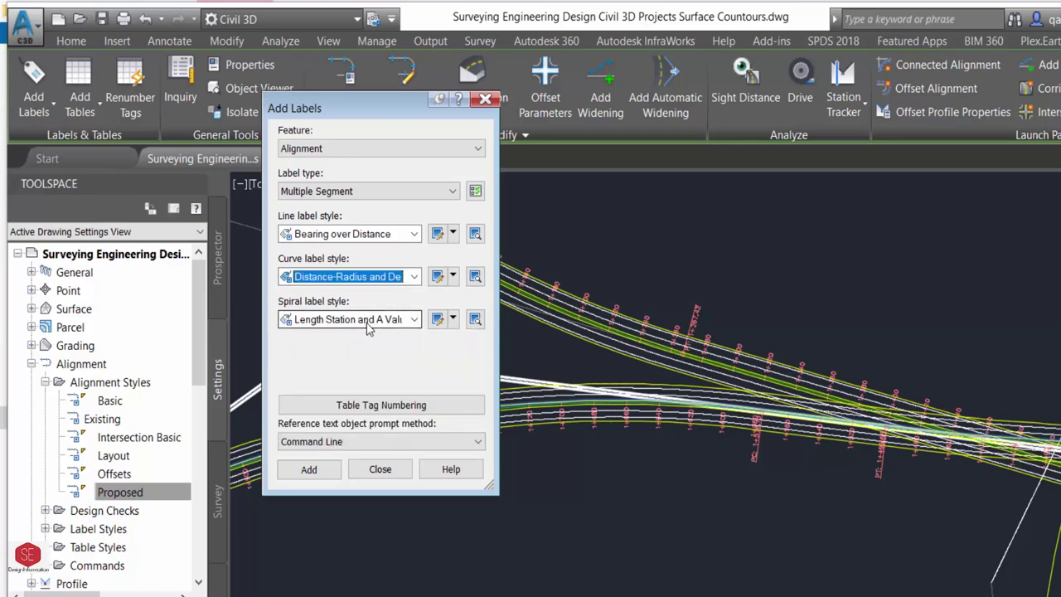
left_click(369, 323)
left_click(384, 347)
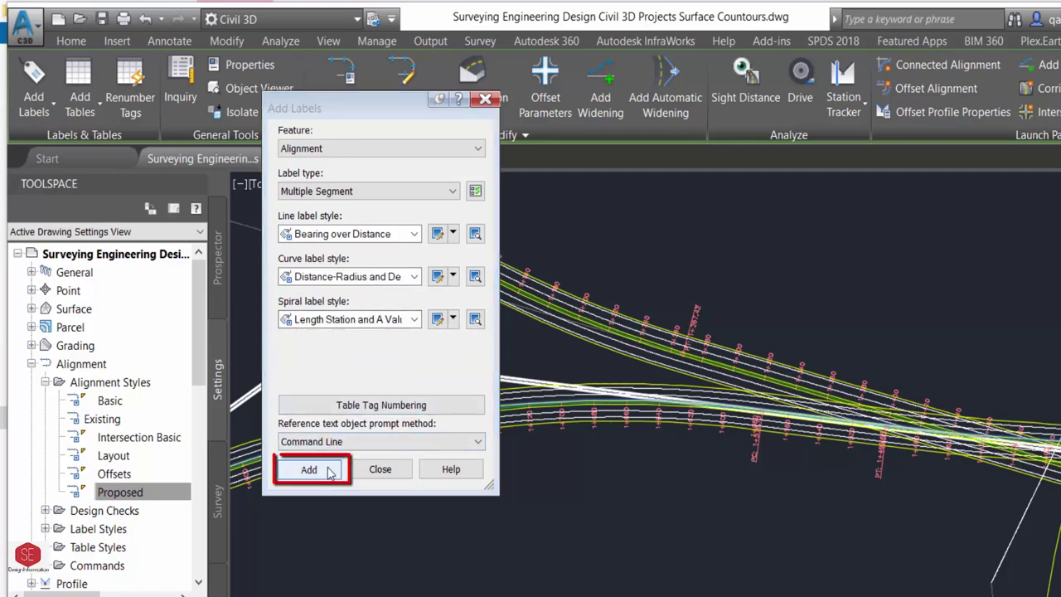
left_click(329, 471)
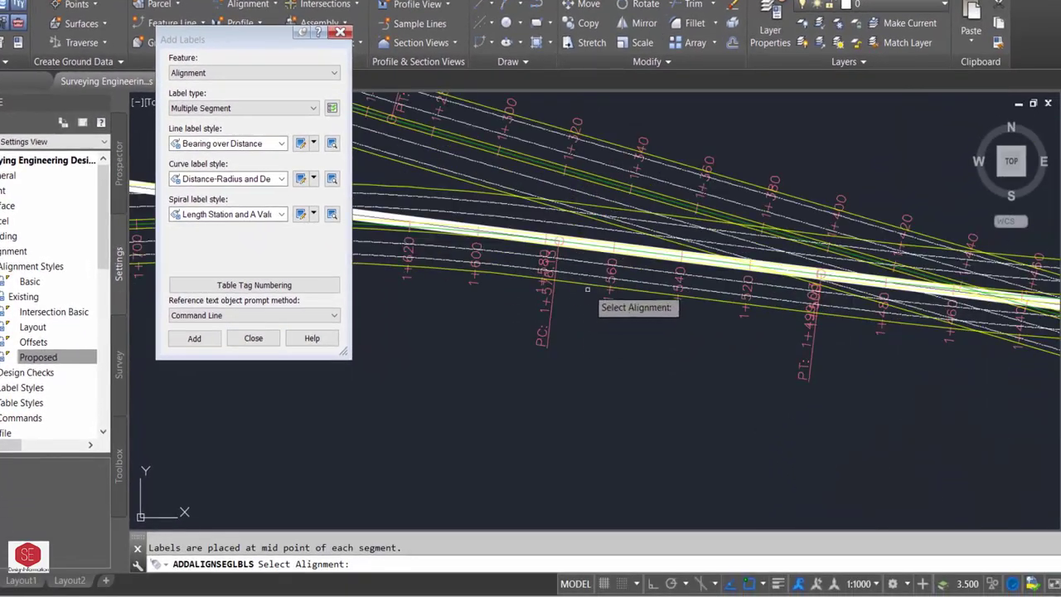
Step: Pick the road centreline alignment so each segment gets a midpoint bearing, distance or curve label
scroll(855, 289, "down", 3)
scroll(655, 360, "up", 3)
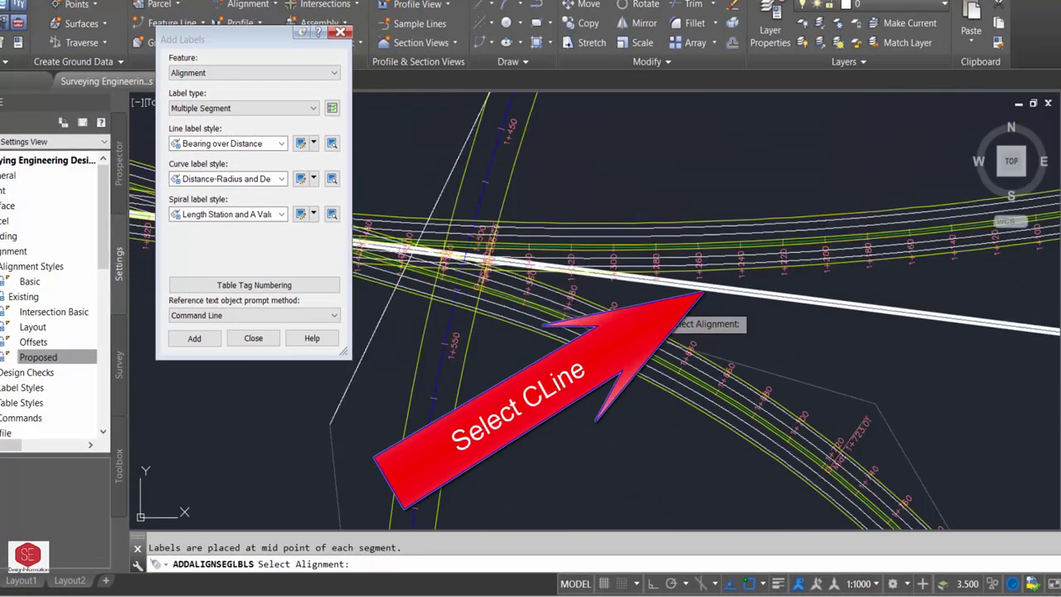
scroll(595, 249, "up", 2)
scroll(696, 195, "down", 2)
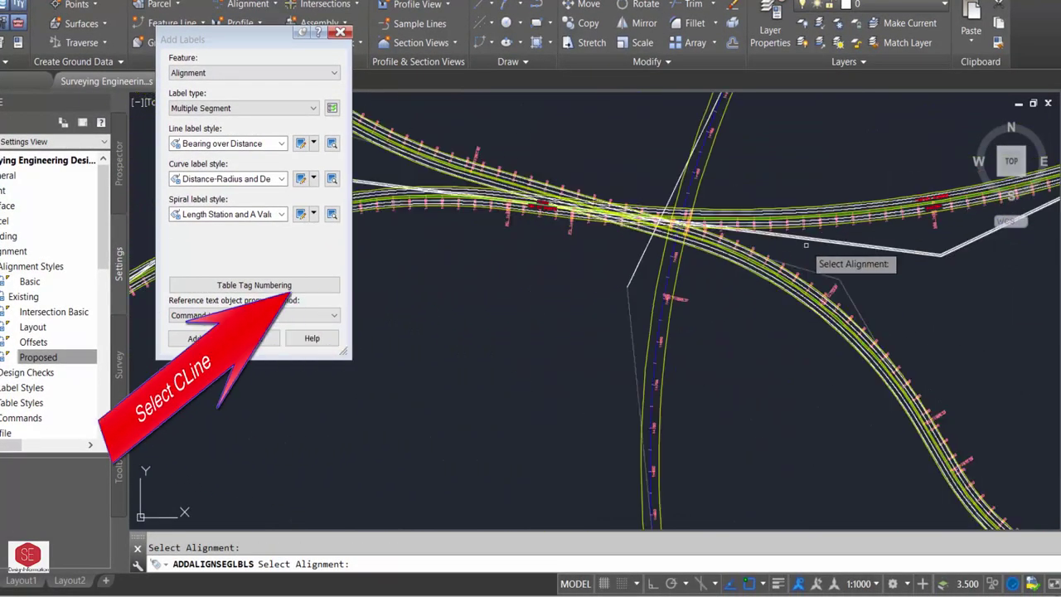
scroll(766, 247, "down", 2)
scroll(847, 241, "up", 3)
scroll(837, 237, "up", 2)
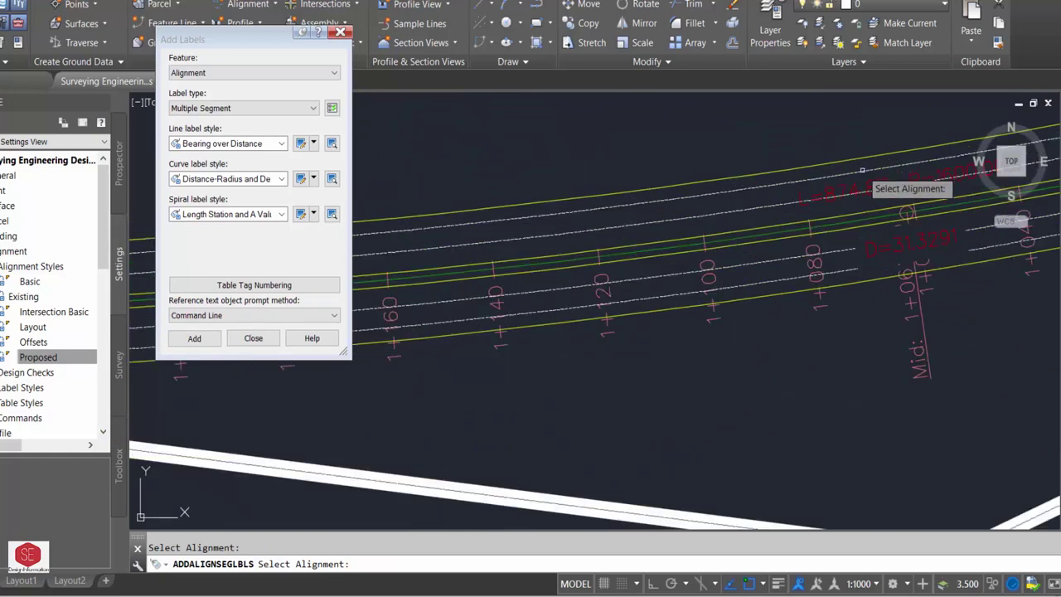
scroll(887, 300, "down", 3)
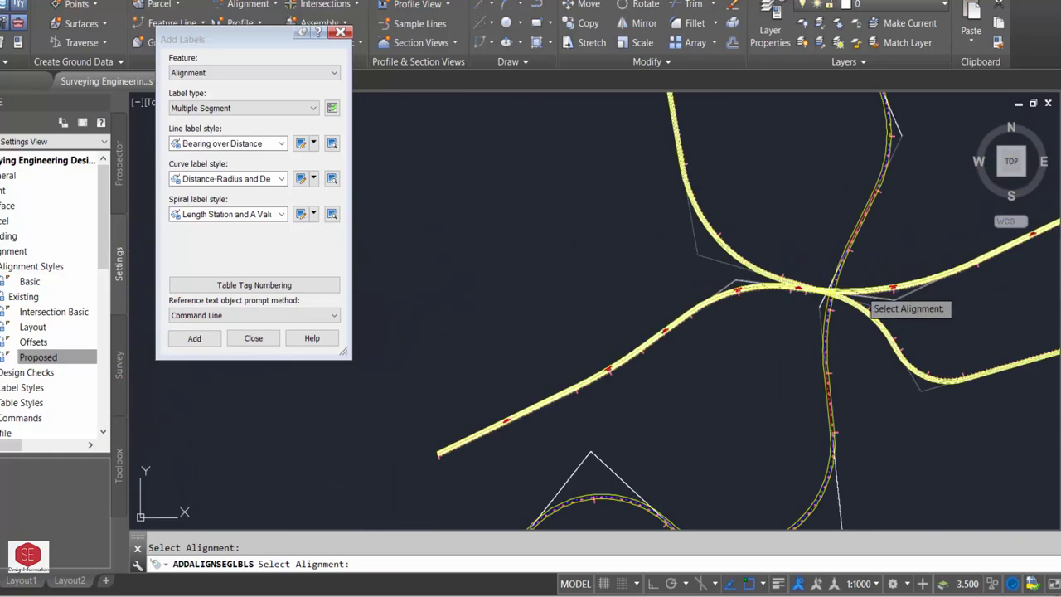
scroll(920, 305, "up", 2)
scroll(922, 273, "up", 2)
left_click(921, 267)
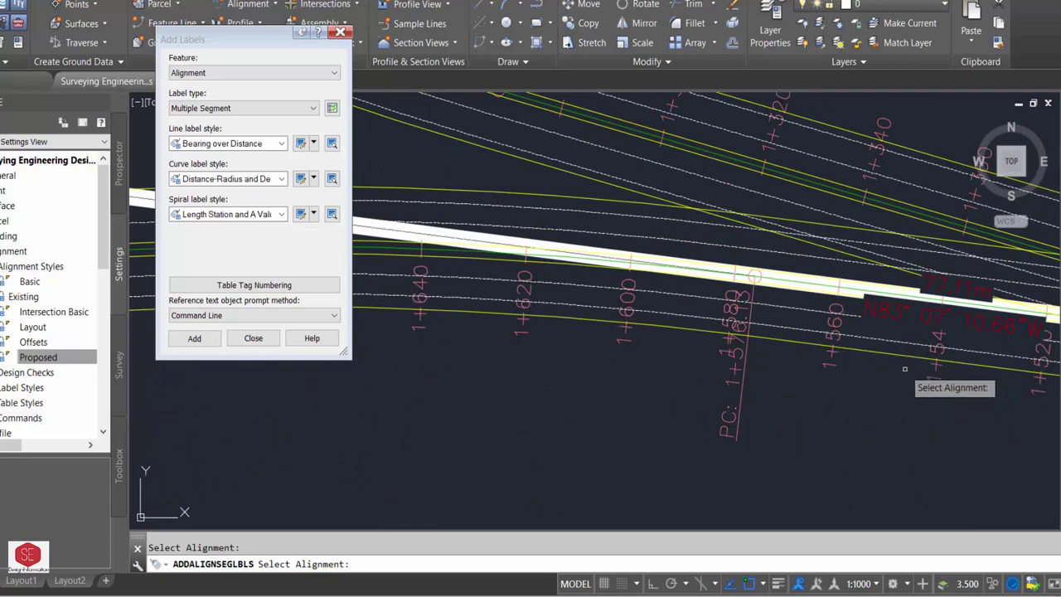
scroll(900, 406, "down", 2)
scroll(539, 435, "down", 2)
scroll(452, 347, "up", 3)
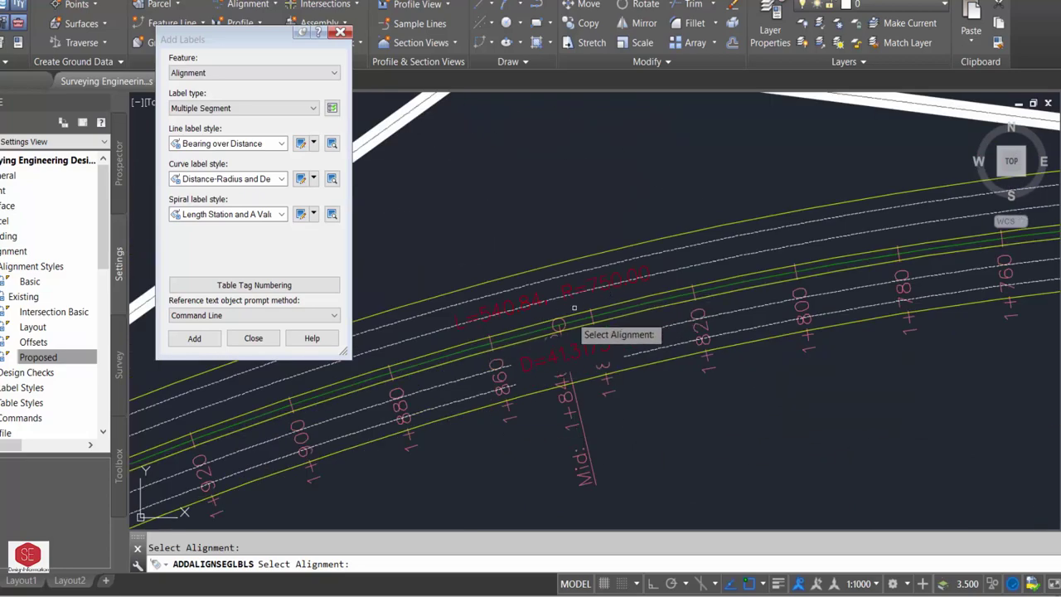
scroll(817, 360, "down", 3)
scroll(610, 464, "up", 2)
scroll(582, 417, "up", 2)
scroll(521, 311, "down", 2)
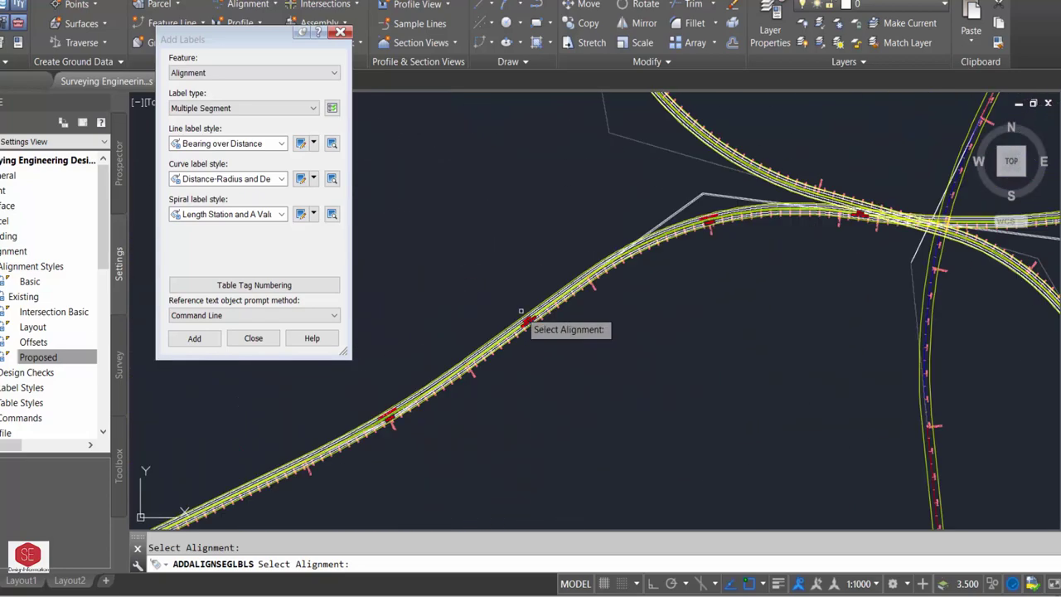
scroll(413, 383, "down", 3)
scroll(701, 294, "up", 3)
scroll(693, 300, "up", 1)
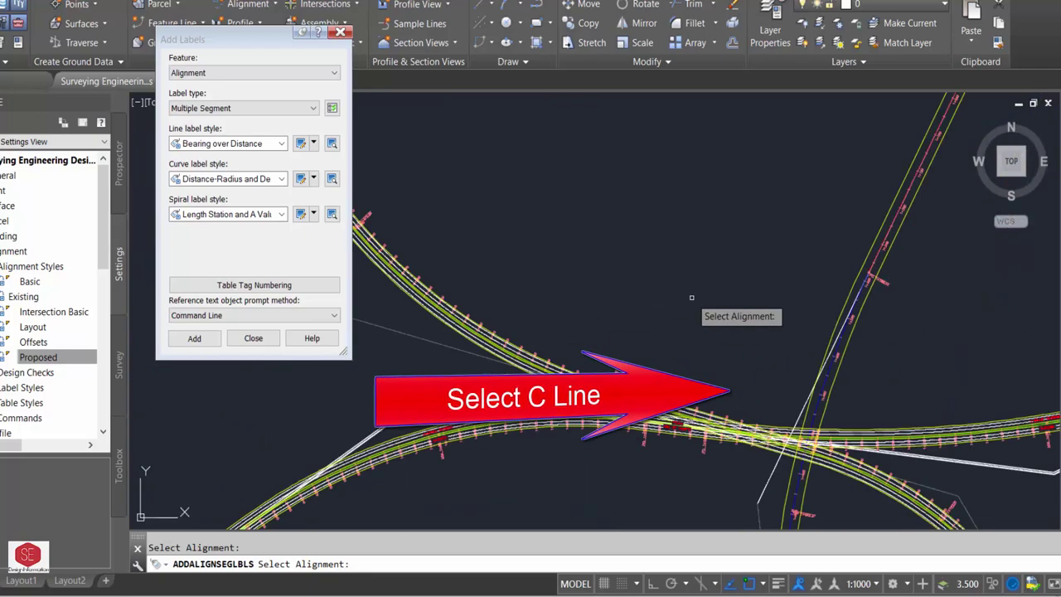
scroll(580, 387, "up", 1)
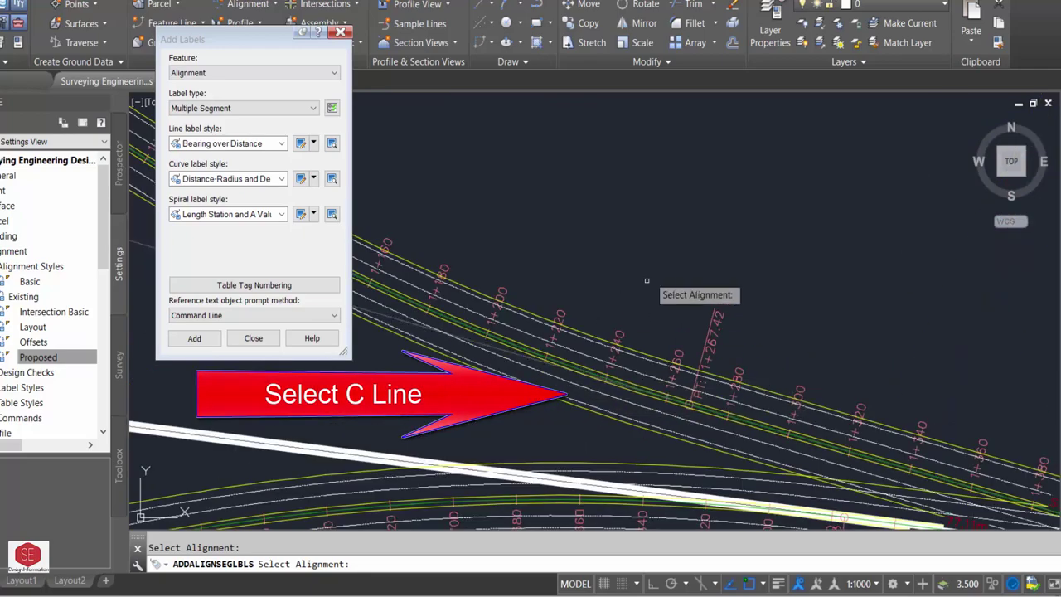
scroll(644, 279, "down", 3)
scroll(504, 177, "up", 3)
scroll(416, 272, "down", 3)
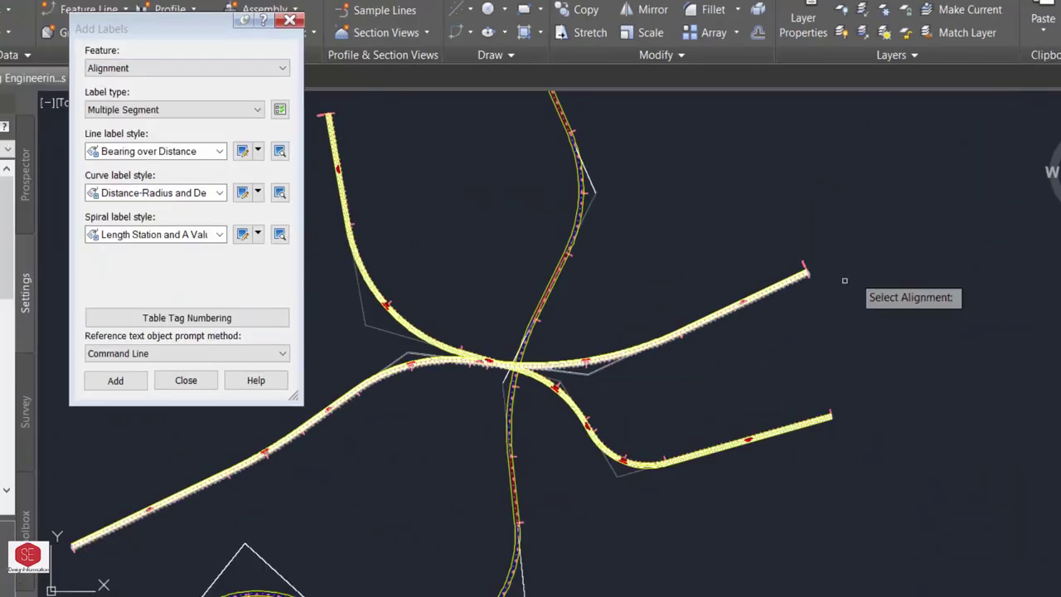
scroll(580, 149, "up", 3)
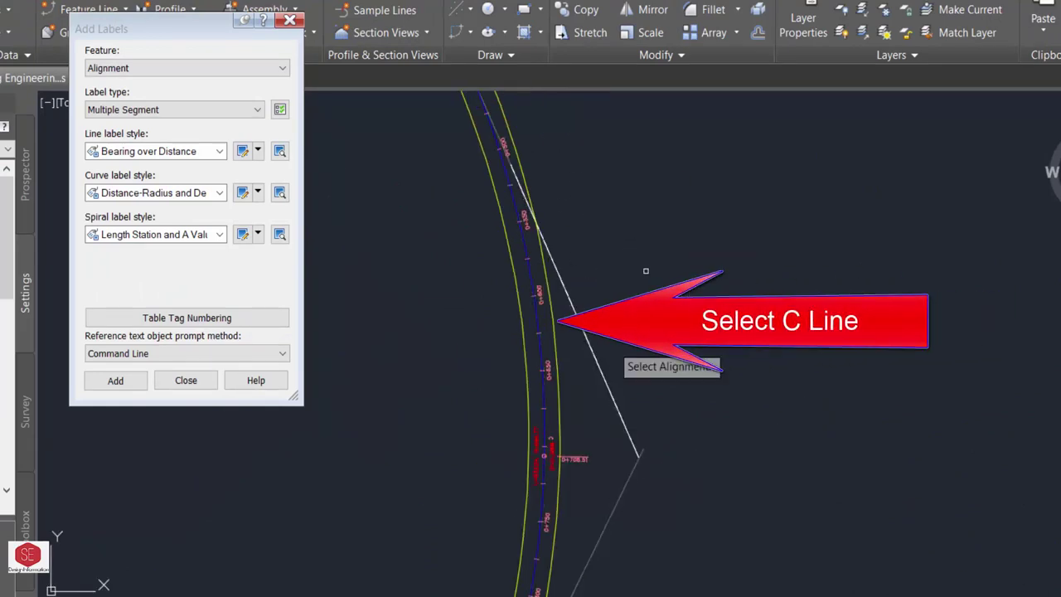
scroll(580, 397, "up", 3)
scroll(563, 356, "down", 1)
scroll(629, 288, "down", 3)
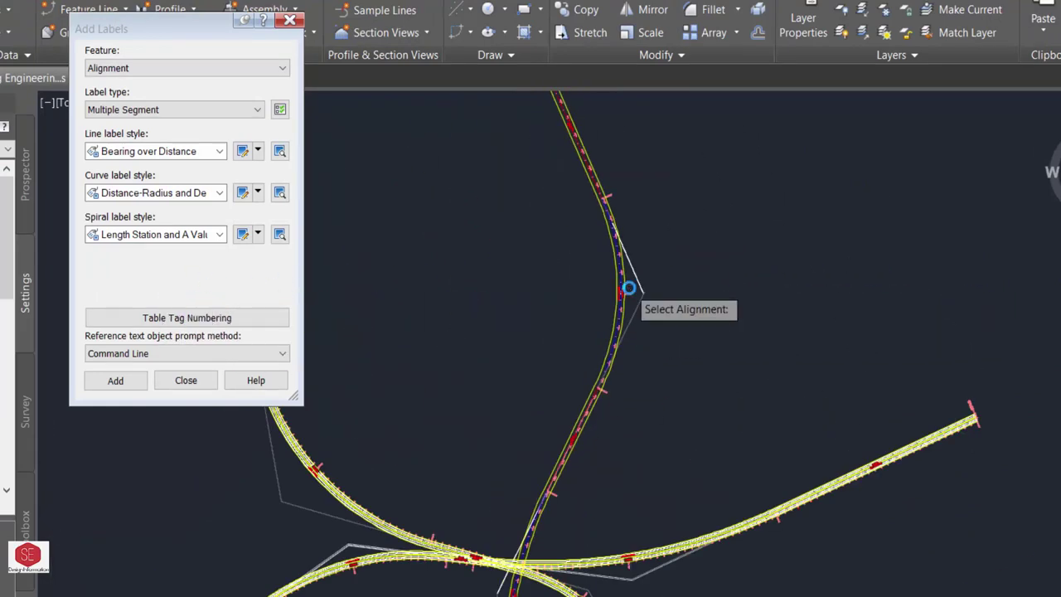
scroll(628, 288, "down", 1)
scroll(490, 260, "up", 3)
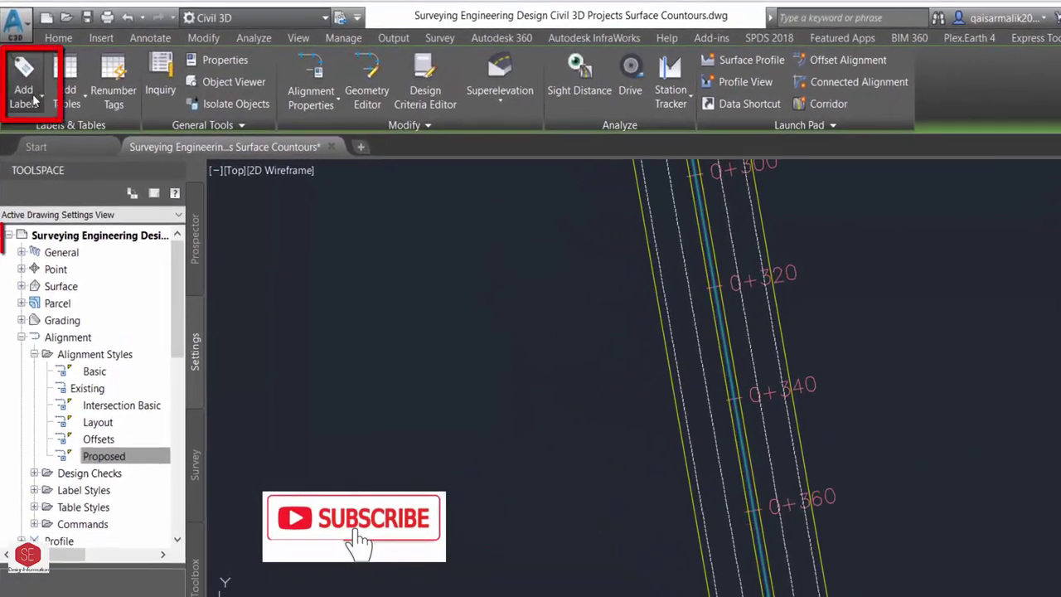
Step: Place two station/offset labels for points beside the road near 0+320, then end the command
left_click(37, 99)
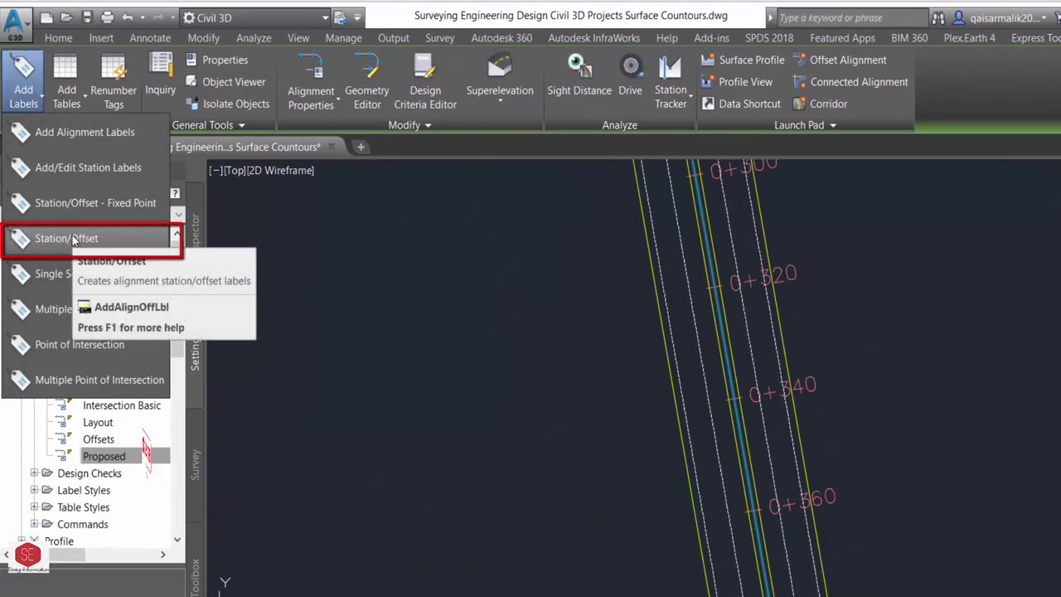
left_click(73, 239)
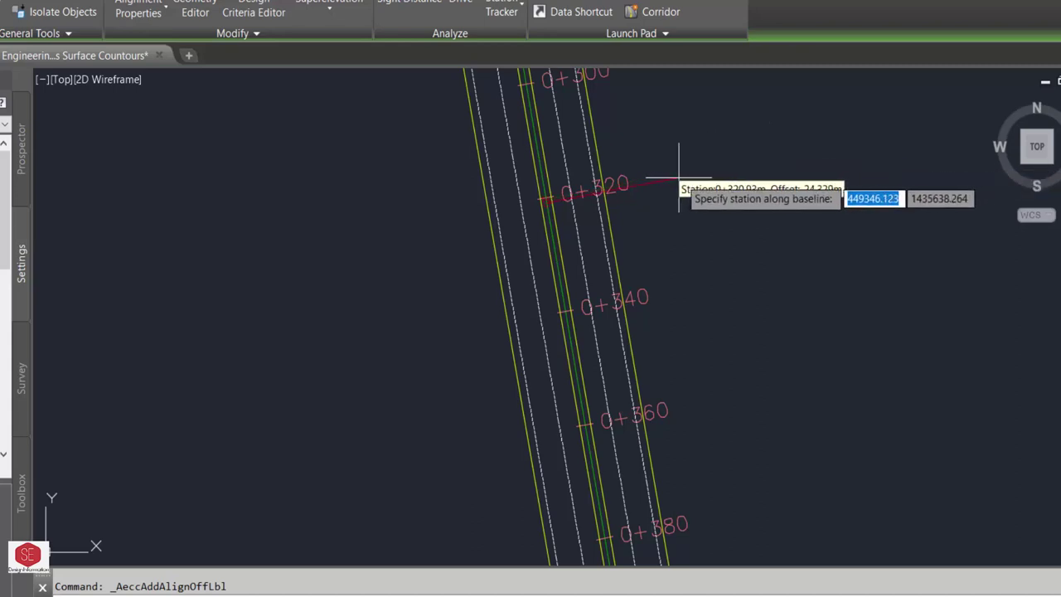
left_click(741, 160)
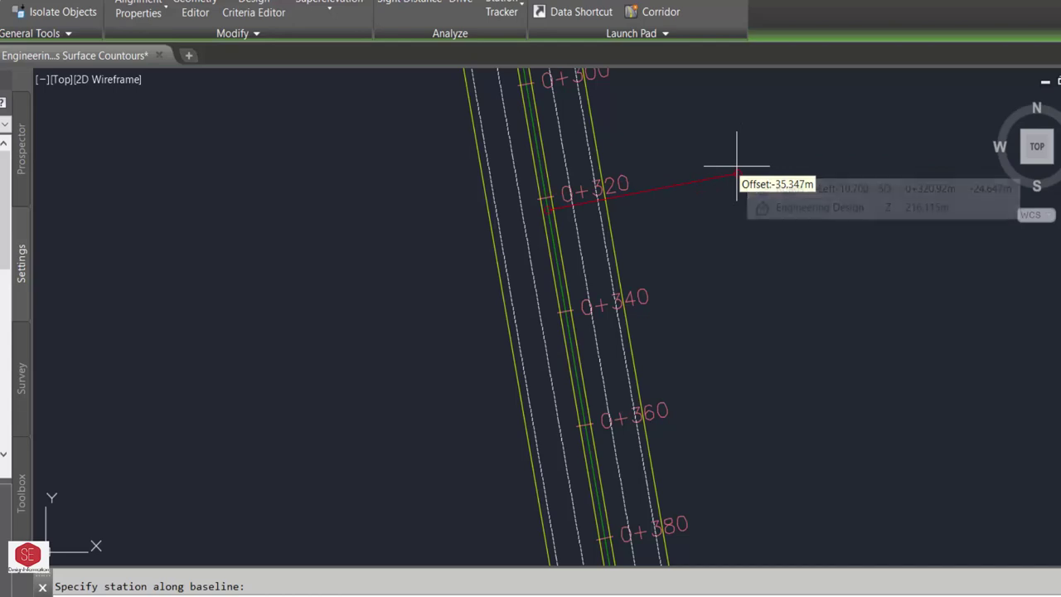
left_click(737, 171)
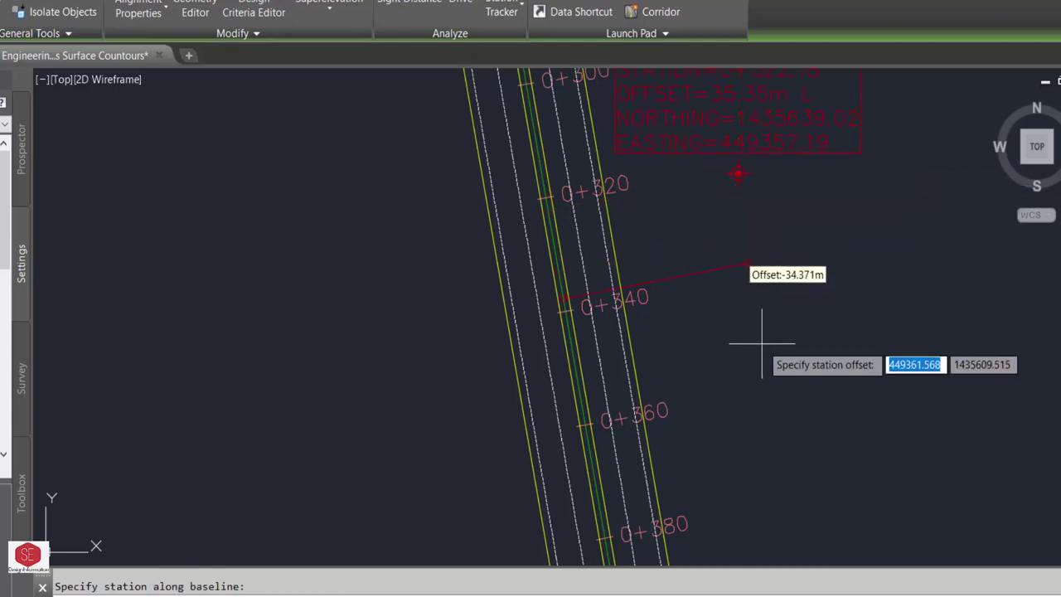
left_click(916, 342)
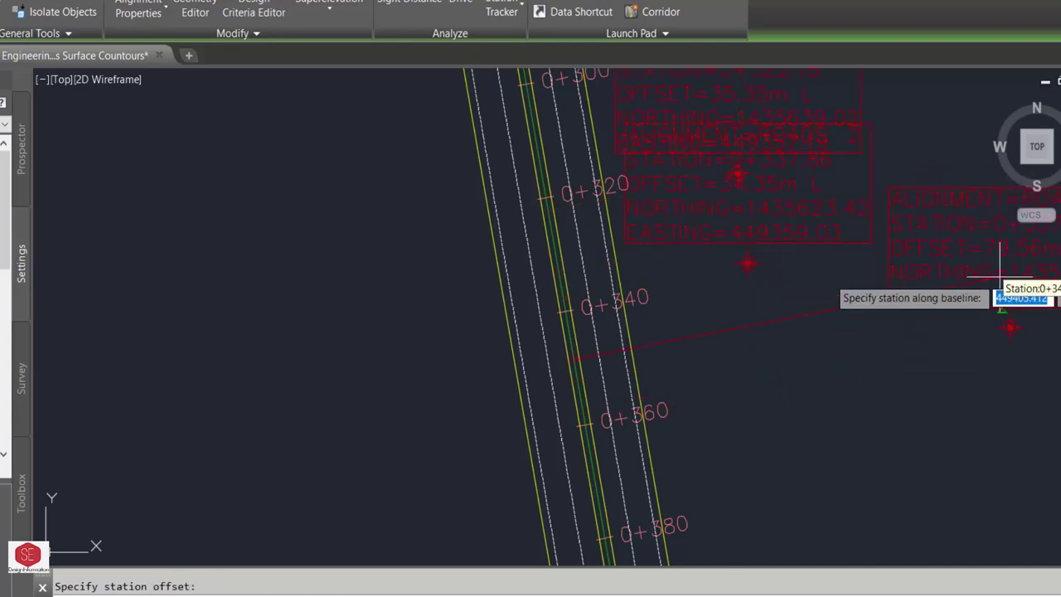
left_click(1009, 327)
key("Escape")
Step: Offset the road line 50 to one side with the O command
scroll(466, 136, "down", 5)
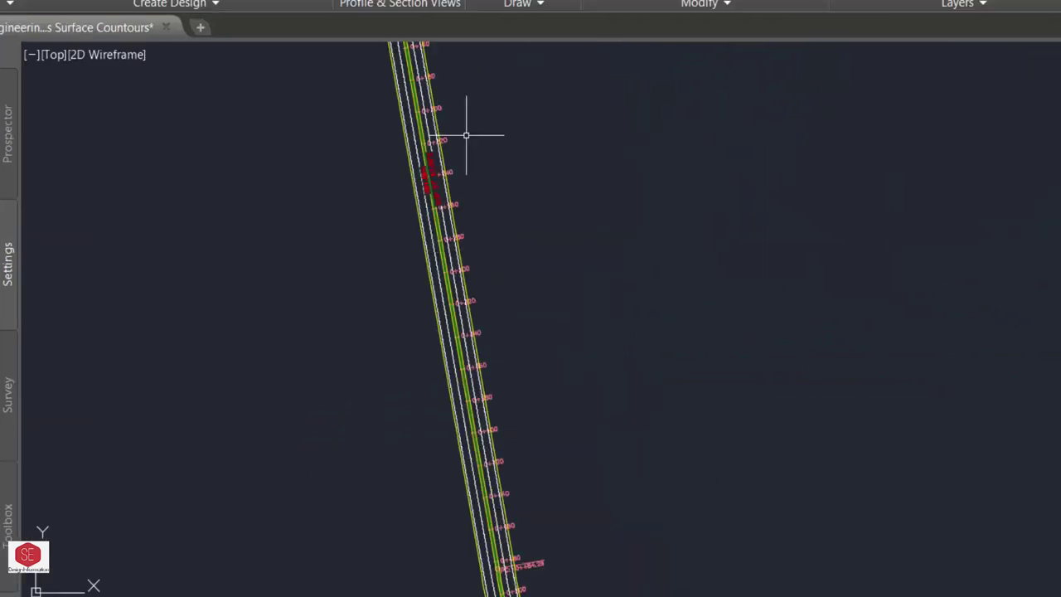
scroll(441, 266, "up", 2)
type("o")
key("Return")
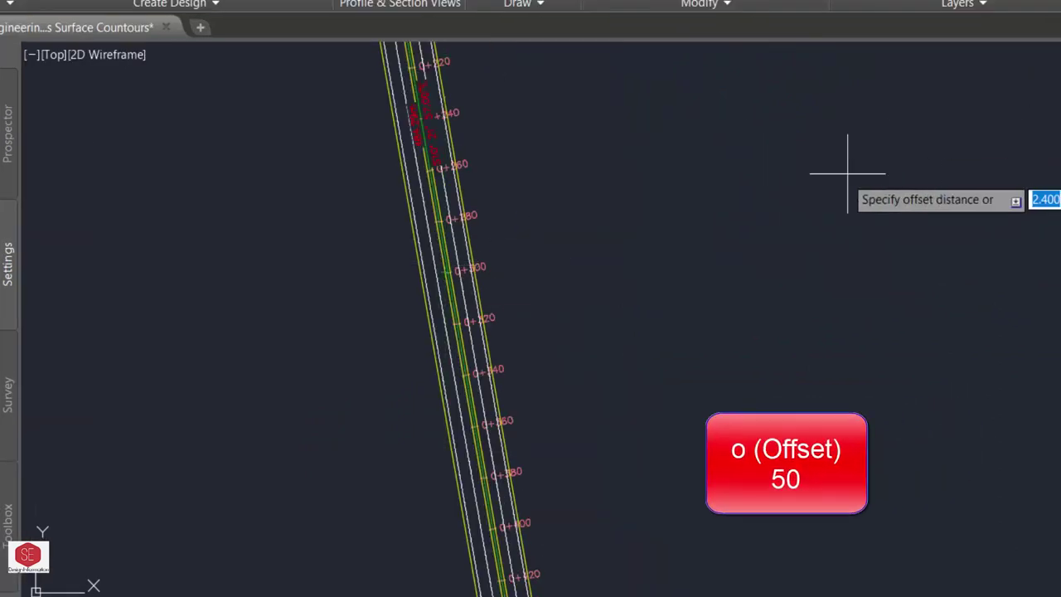
key("Return")
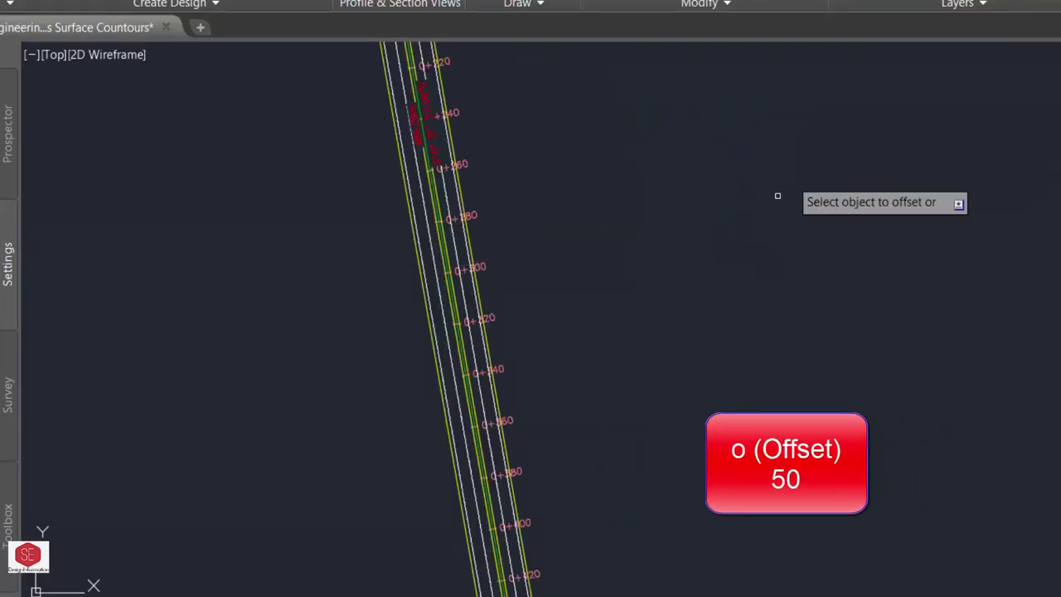
scroll(476, 278, "up", 4)
left_click(401, 243)
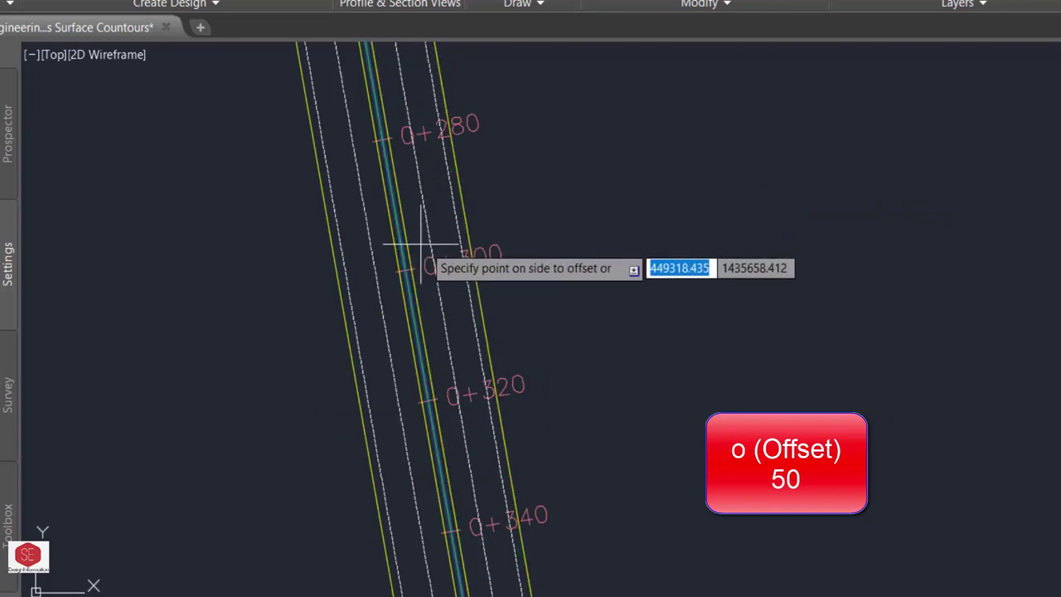
left_click(647, 216)
scroll(646, 218, "down", 5)
scroll(696, 290, "up", 2)
Step: Offset the road line 25 to the other side
key("Return")
key("Return")
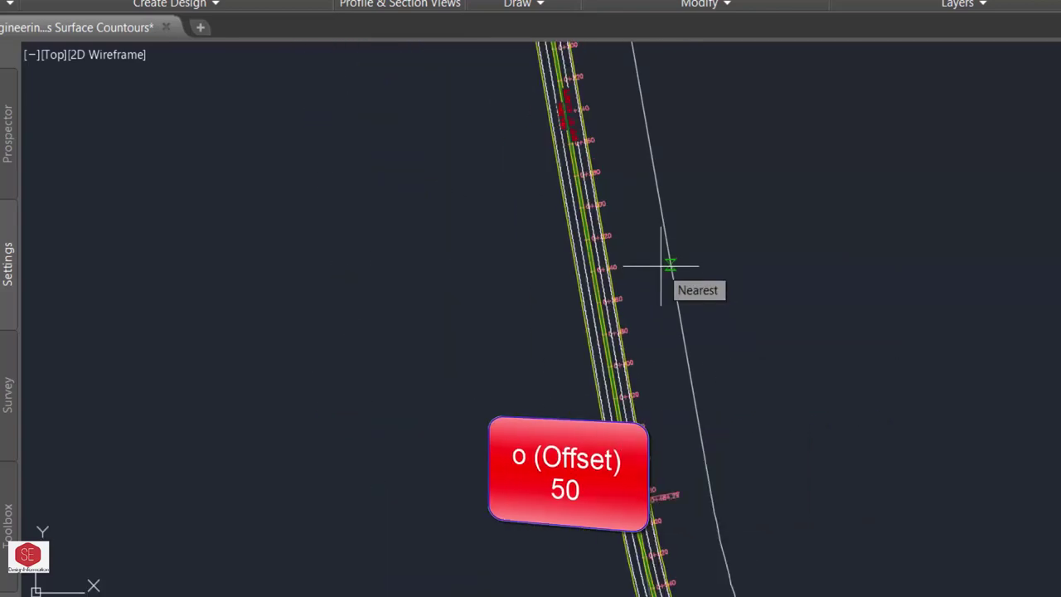
type("25")
key("Return")
scroll(511, 251, "up", 3)
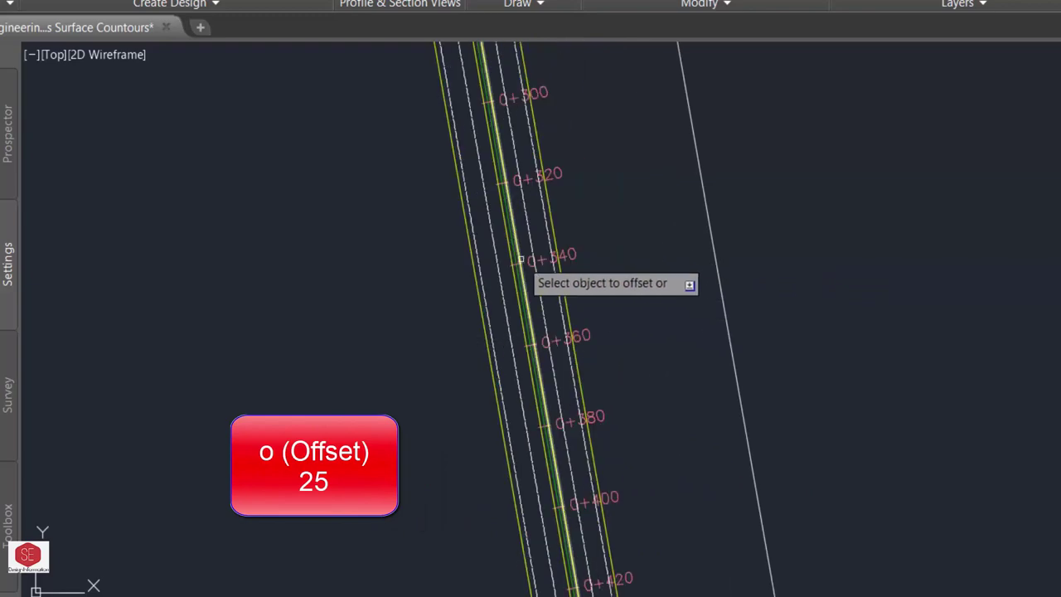
scroll(512, 247, "up", 3)
left_click(511, 246)
left_click(346, 284)
scroll(602, 196, "down", 5)
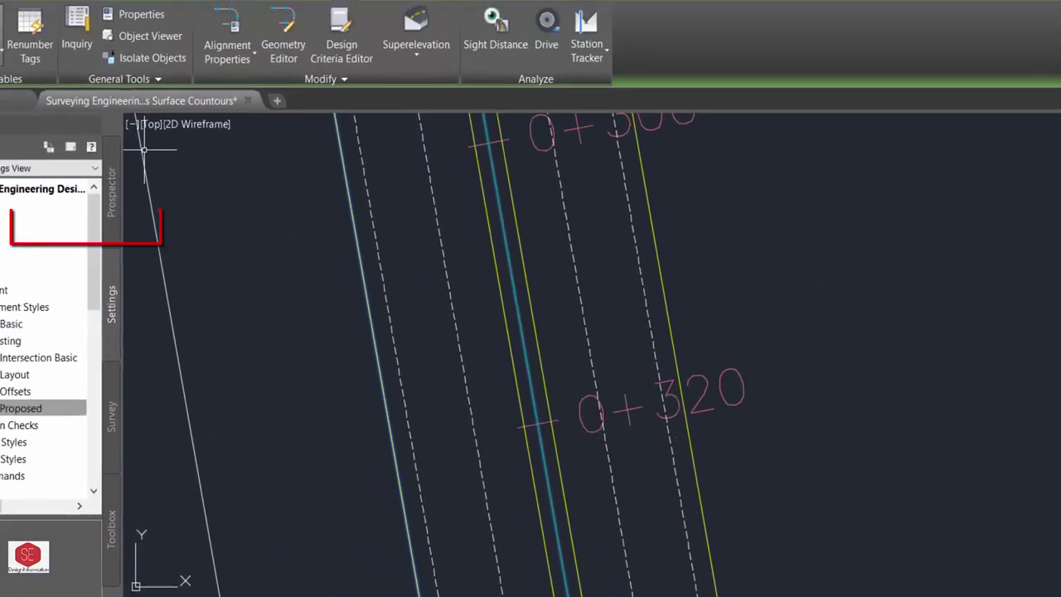
Step: Start Station/Offset labelling with the road alignment as the baseline
left_click(28, 92)
left_click(82, 229)
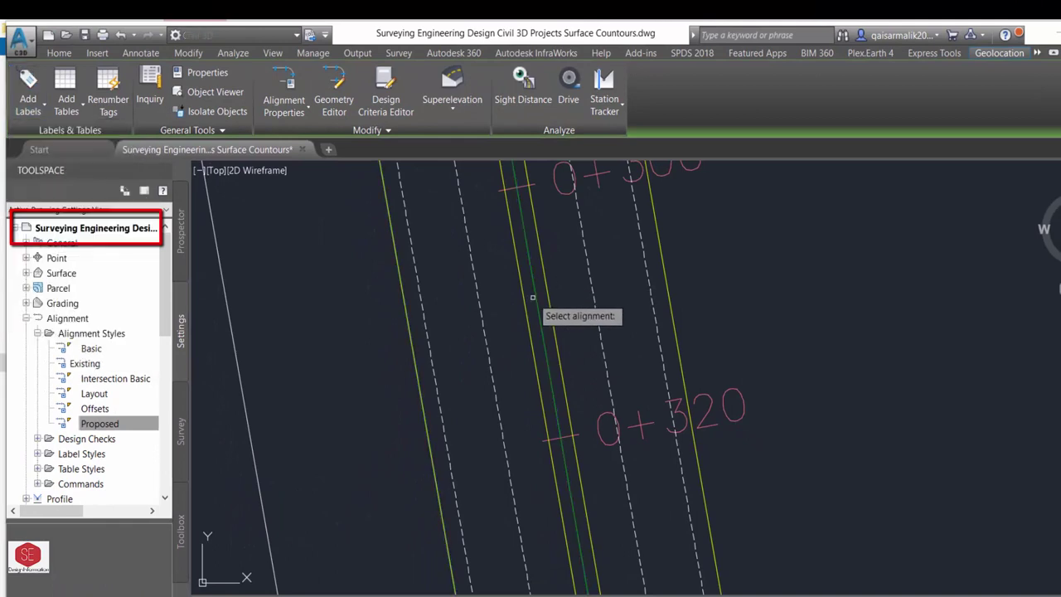
left_click(532, 296)
scroll(605, 296, "down", 2)
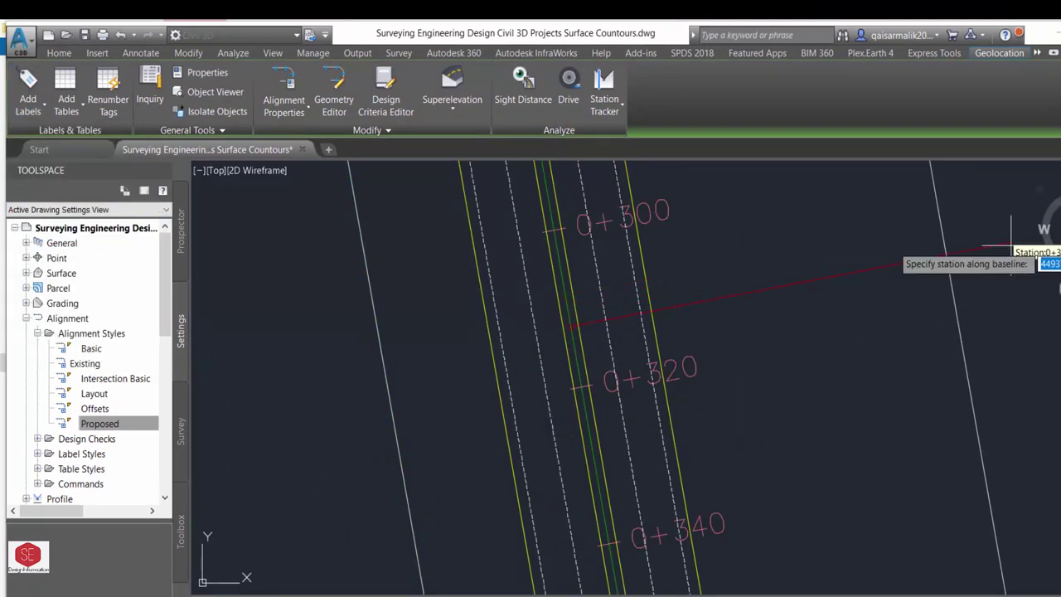
scroll(845, 297, "down", 3)
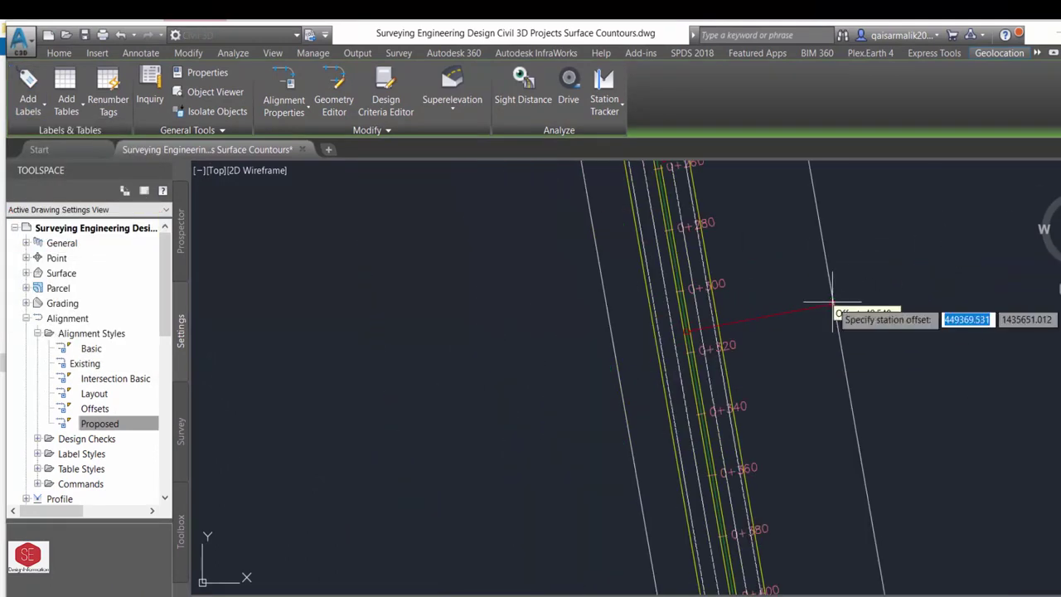
scroll(819, 274, "up", 2)
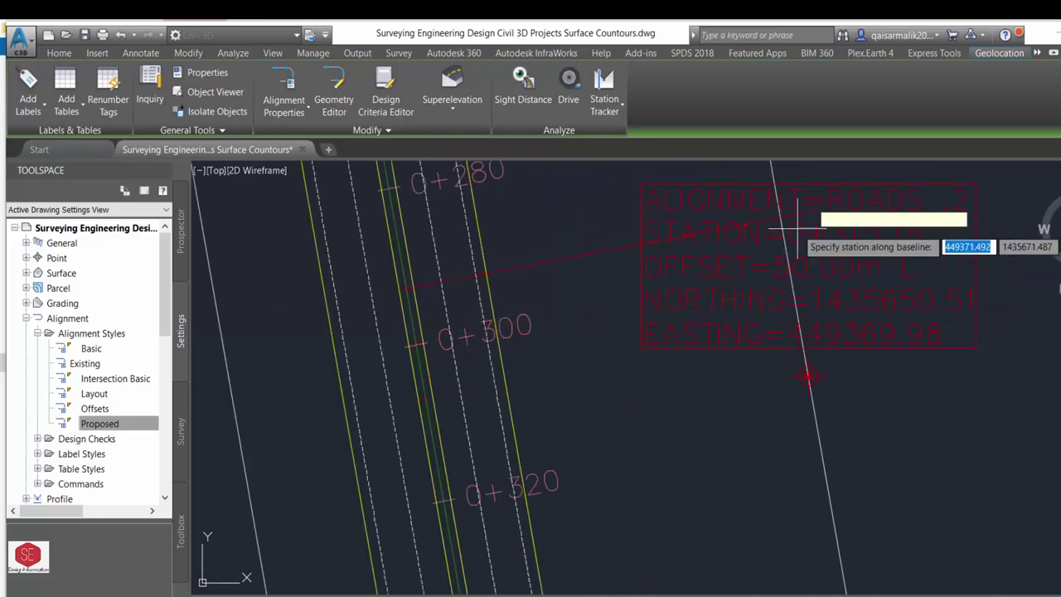
scroll(811, 333, "down", 3)
scroll(816, 477, "up", 2)
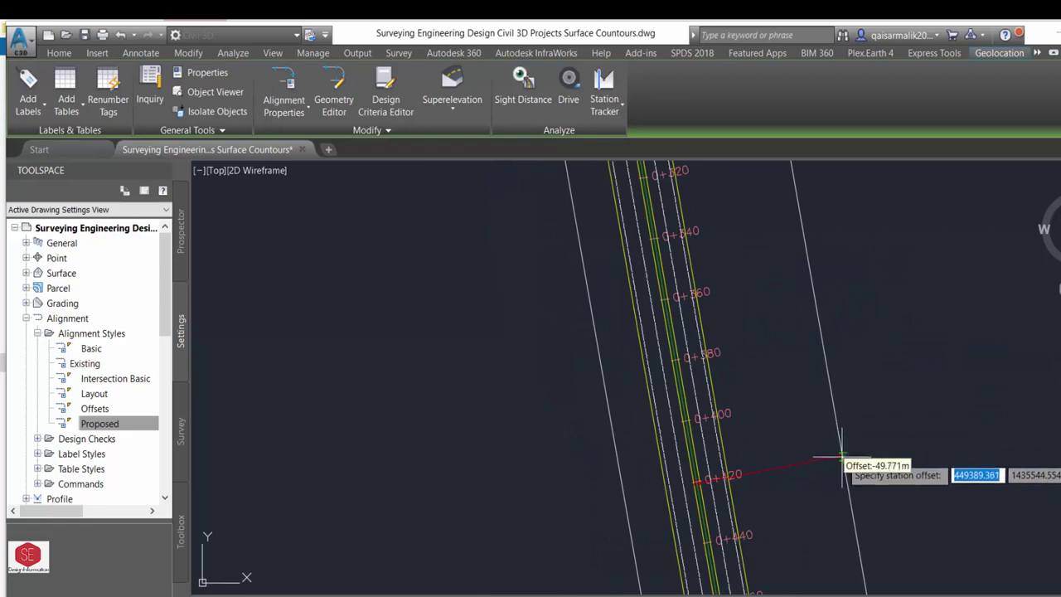
scroll(843, 419, "up", 2)
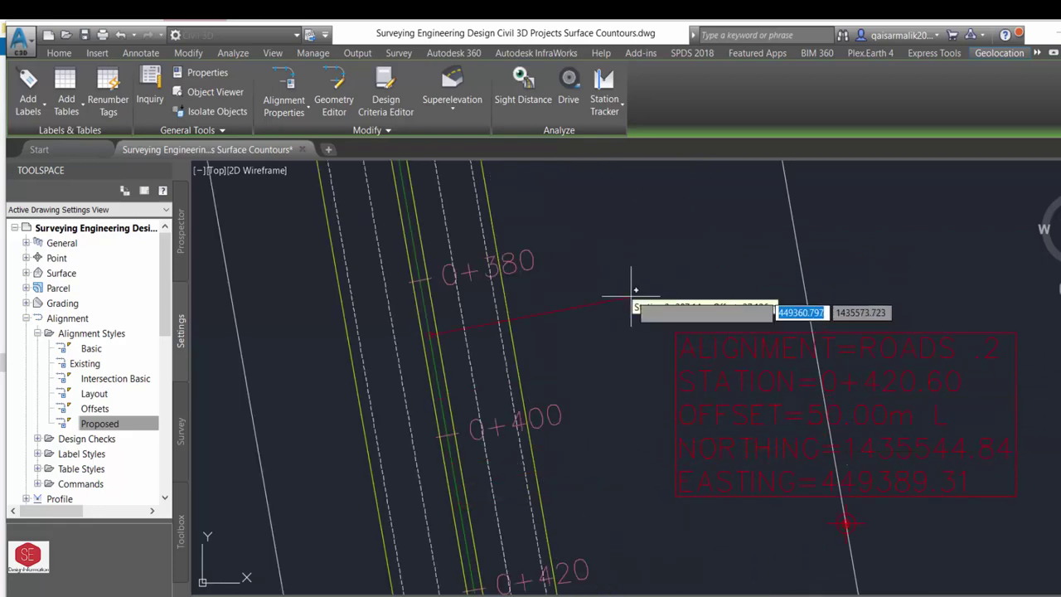
scroll(655, 373, "down", 3)
scroll(701, 450, "up", 3)
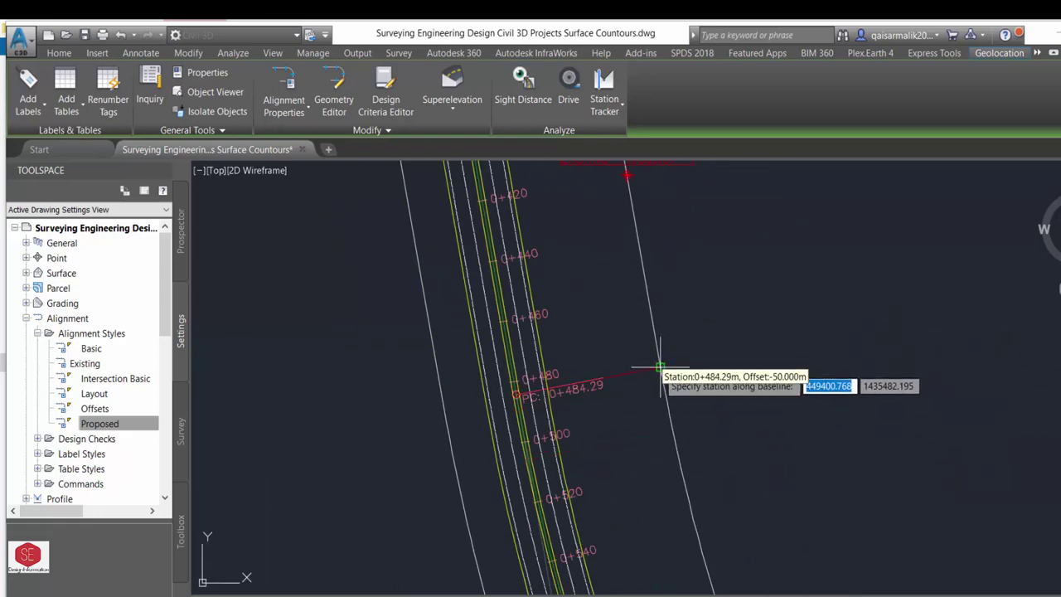
scroll(722, 307, "down", 2)
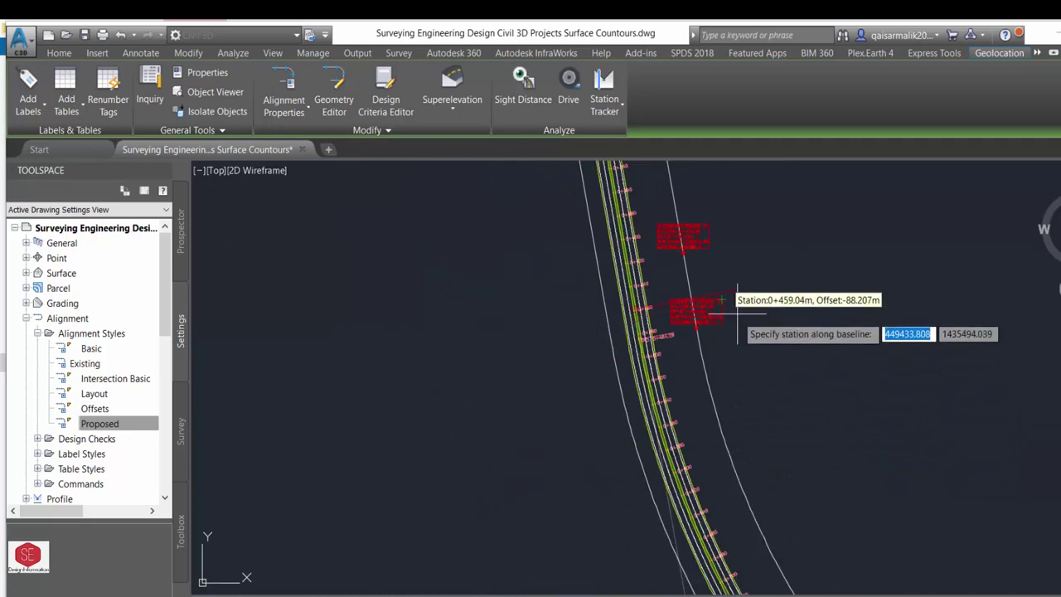
scroll(607, 364, "up", 2)
scroll(618, 300, "up", 3)
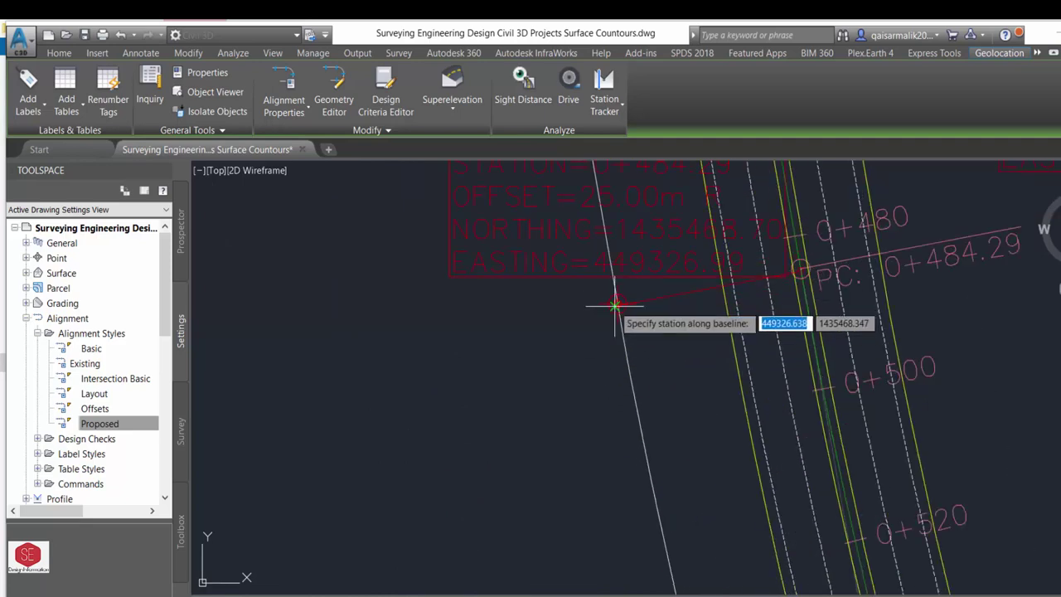
scroll(614, 305, "down", 2)
scroll(580, 296, "down", 2)
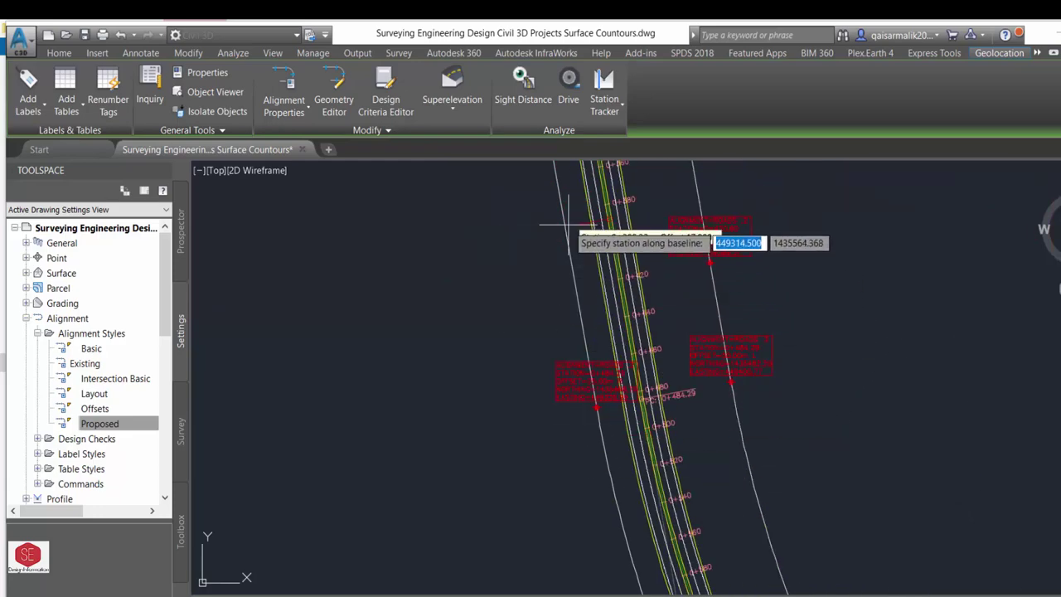
scroll(580, 218, "up", 5)
scroll(580, 303, "down", 5)
scroll(569, 217, "up", 2)
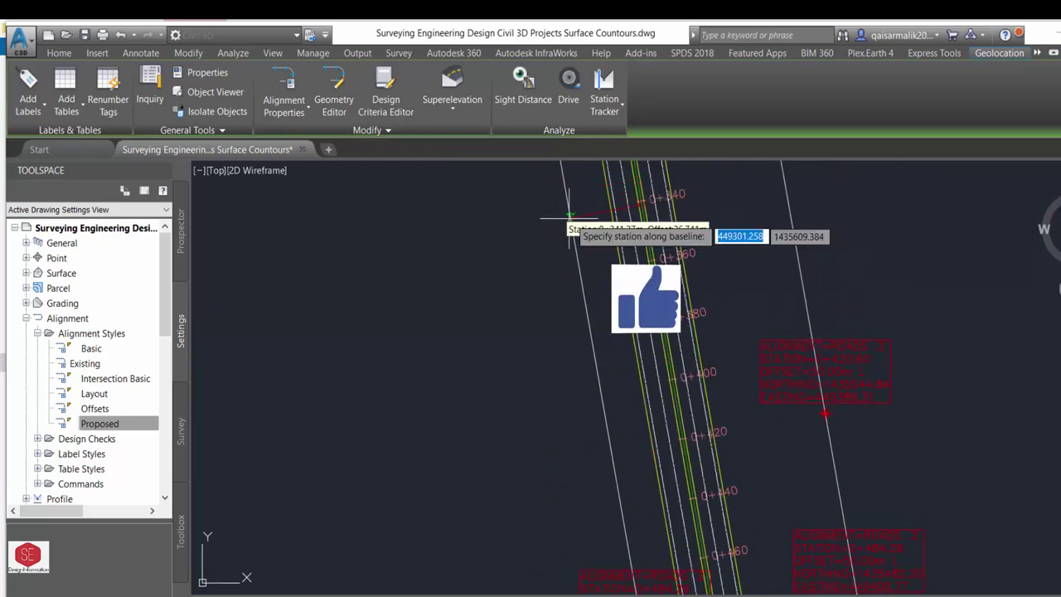
Step: Place station-offset labels (OFFSET=50.00m L) on the offset line, including at the curve
left_click(569, 217)
left_click(570, 218)
scroll(733, 331, "down", 2)
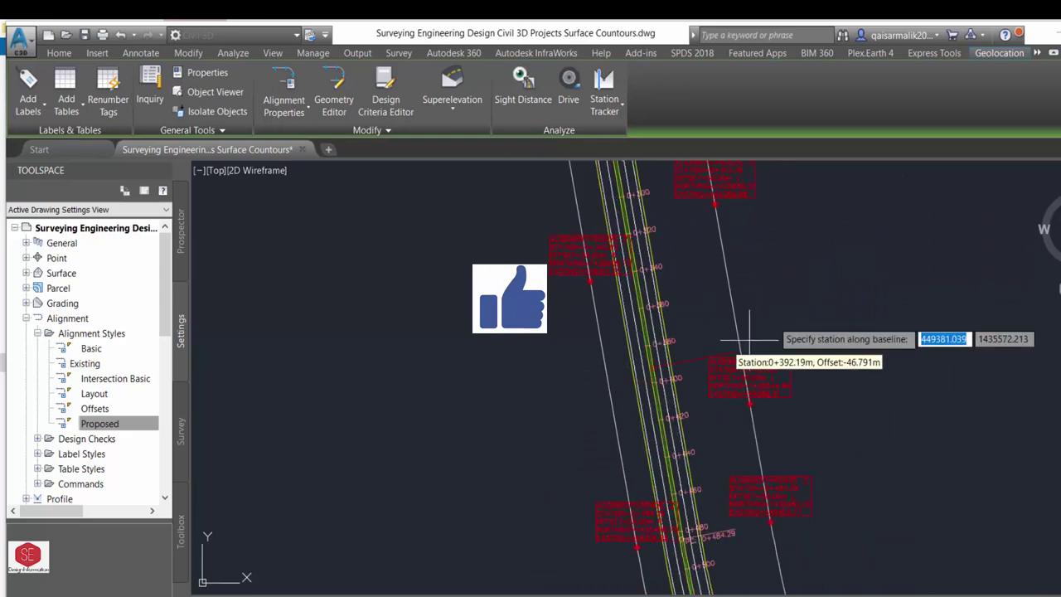
scroll(745, 274, "down", 2)
scroll(776, 307, "down", 1)
scroll(896, 553, "up", 2)
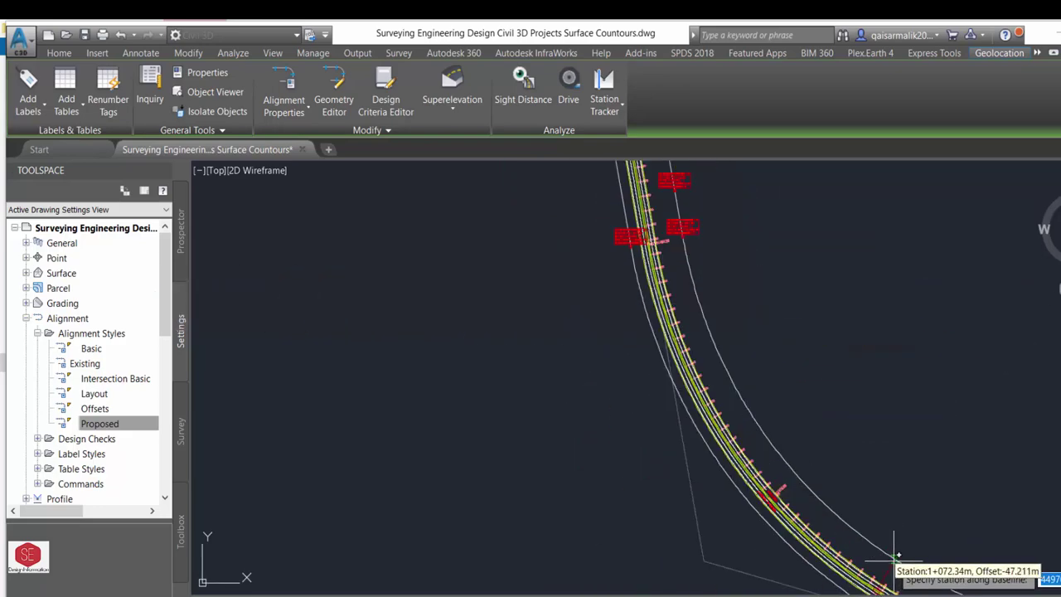
left_click(893, 557)
scroll(920, 534, "up", 3)
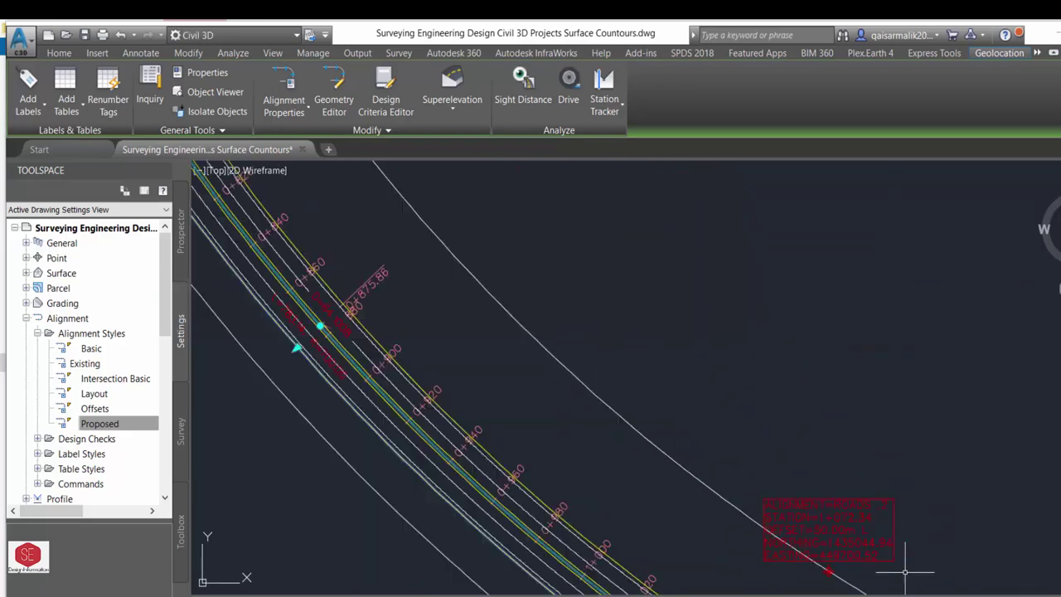
scroll(774, 386, "down", 2)
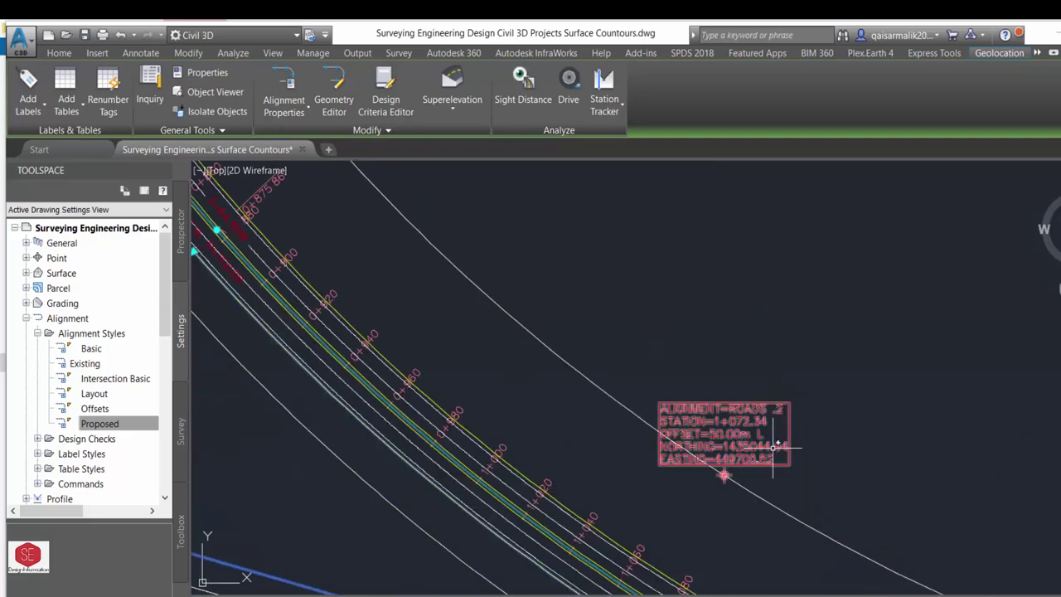
scroll(727, 354, "up", 4)
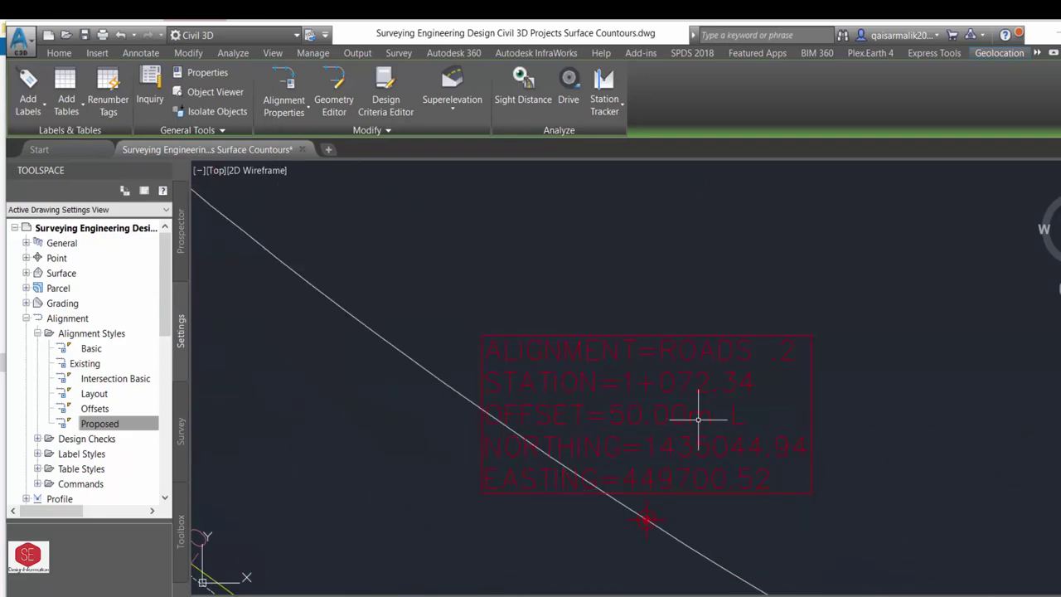
scroll(646, 439, "down", 5)
scroll(563, 351, "up", 3)
key("Escape")
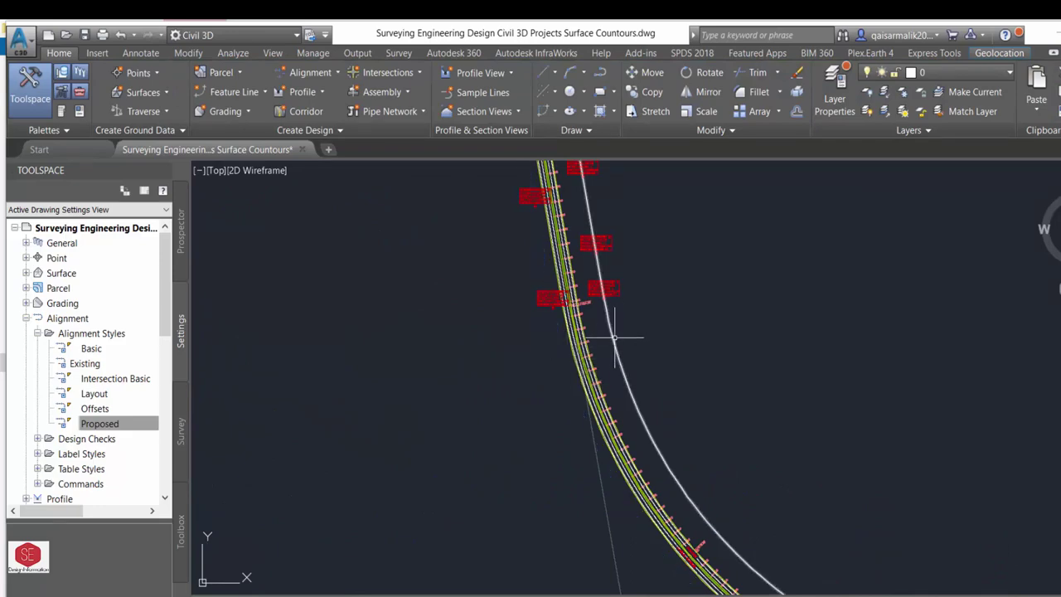
scroll(617, 361, "down", 4)
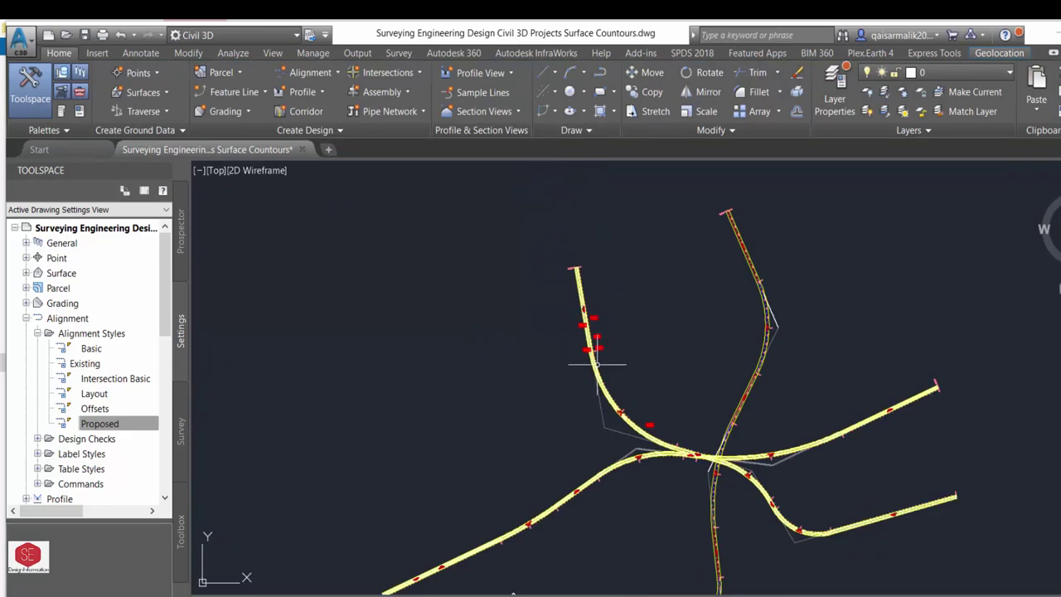
scroll(580, 348, "up", 3)
scroll(414, 284, "up", 2)
scroll(524, 398, "up", 2)
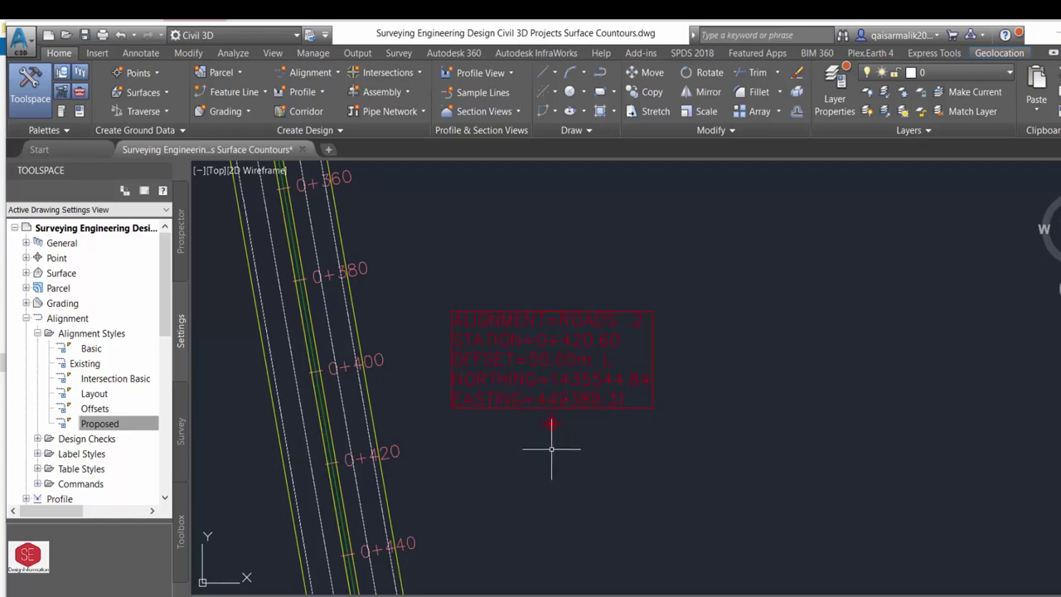
scroll(551, 450, "down", 3)
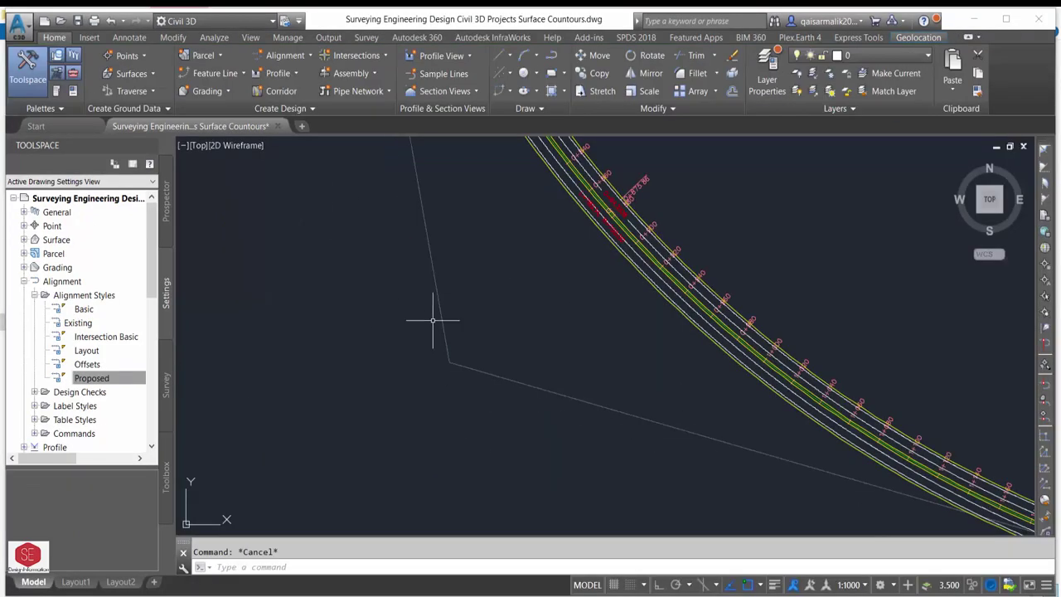
Step: Start point-of-intersection labelling and pick the curved road alignment for its PI labels
left_click(440, 320)
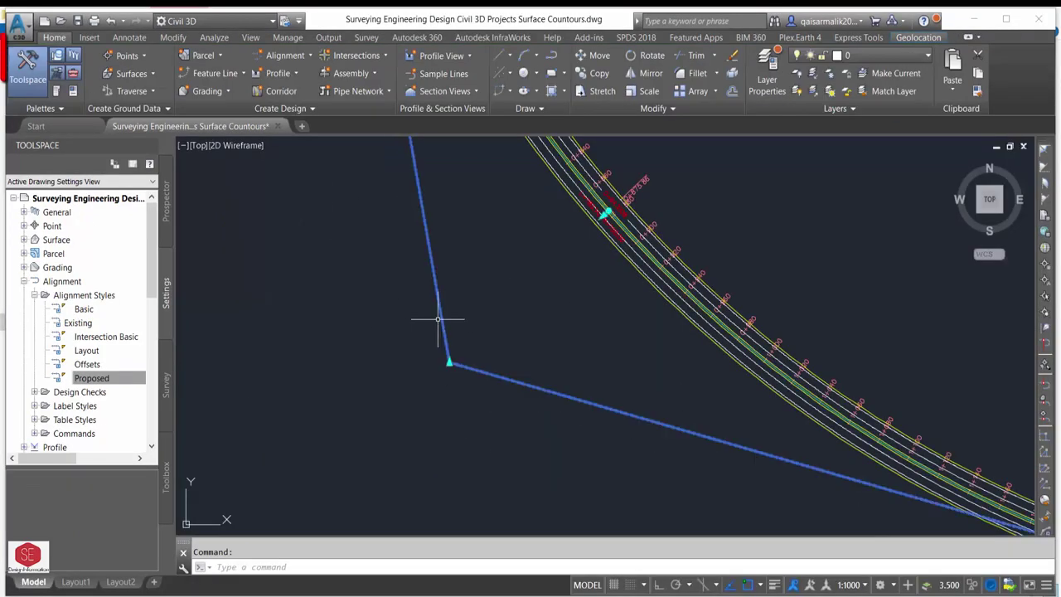
left_click(26, 83)
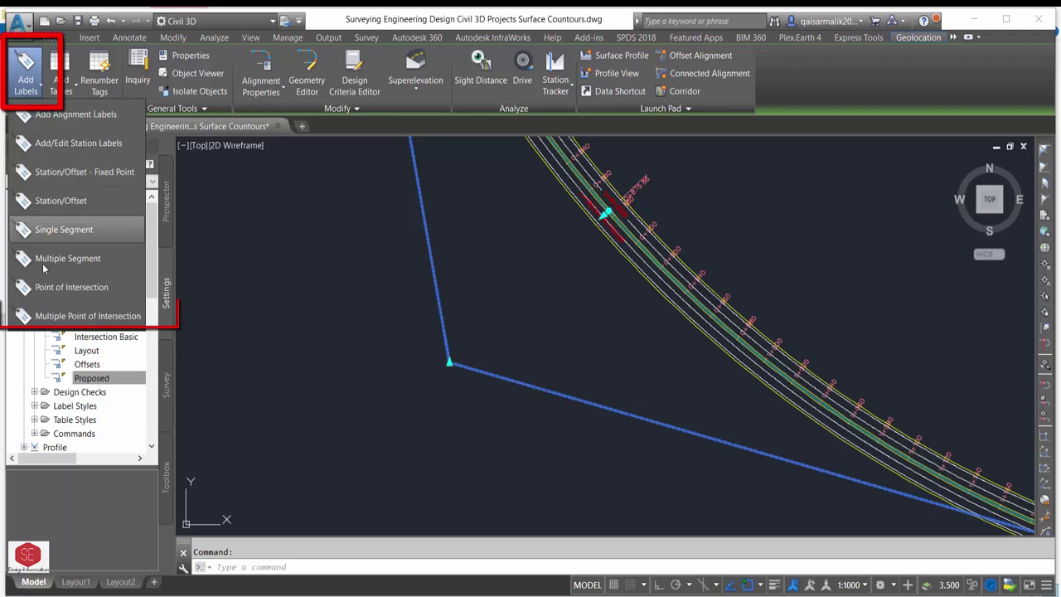
left_click(68, 321)
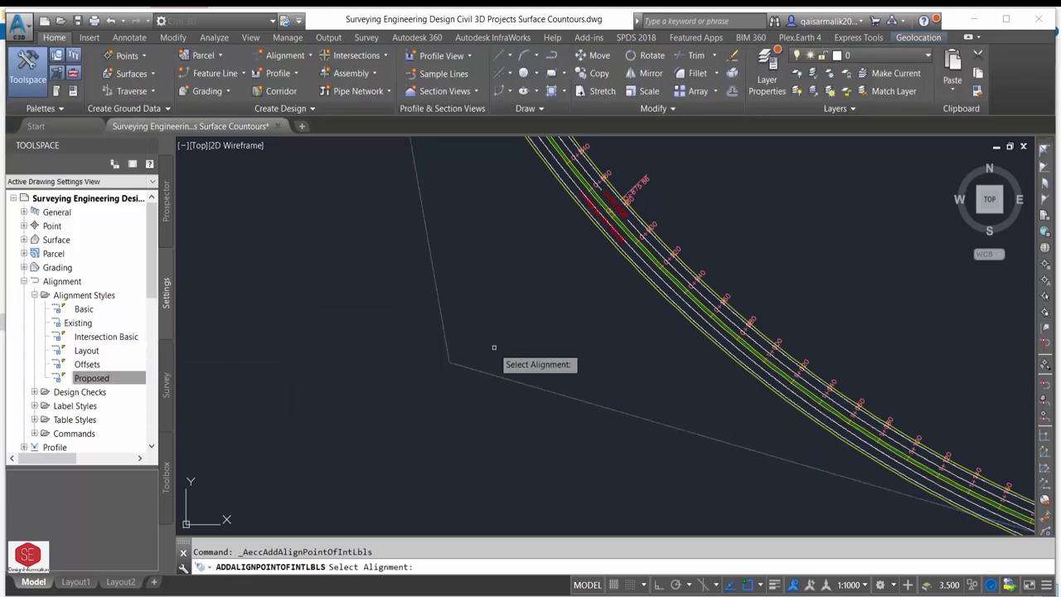
scroll(415, 318, "up", 3)
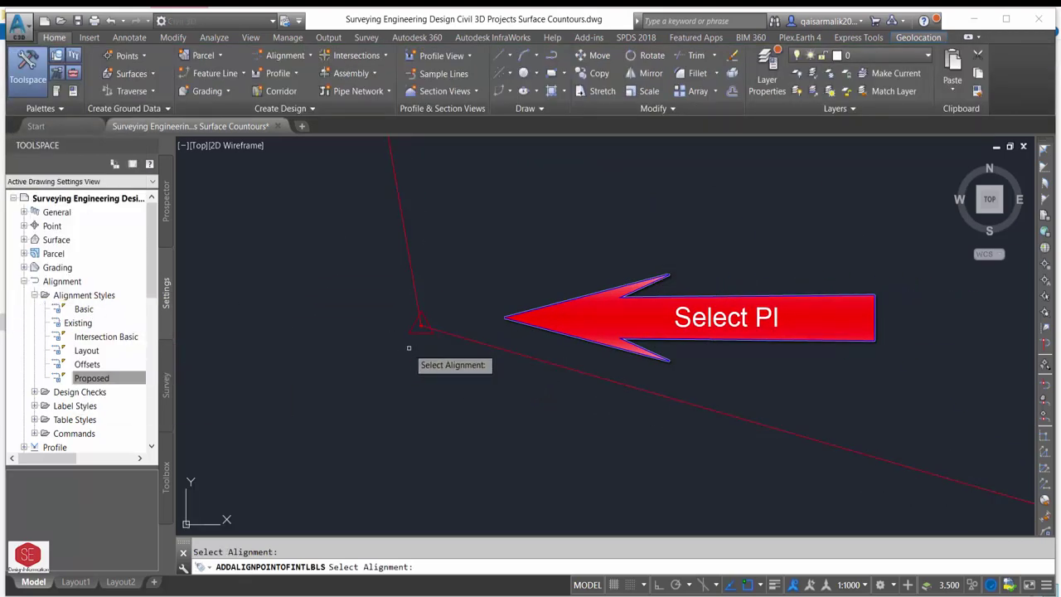
scroll(408, 348, "down", 3)
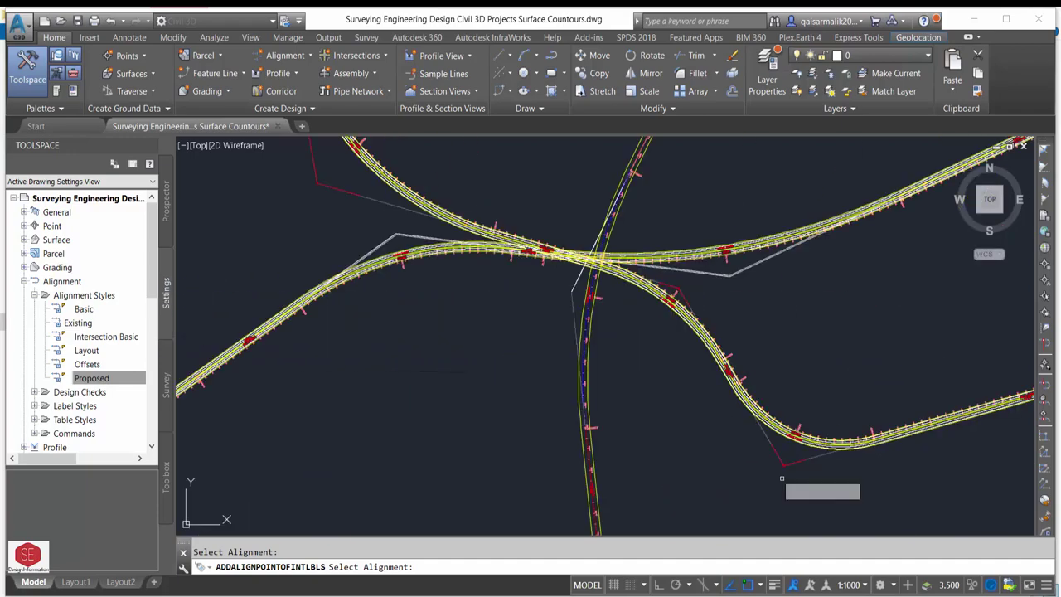
scroll(575, 327, "up", 4)
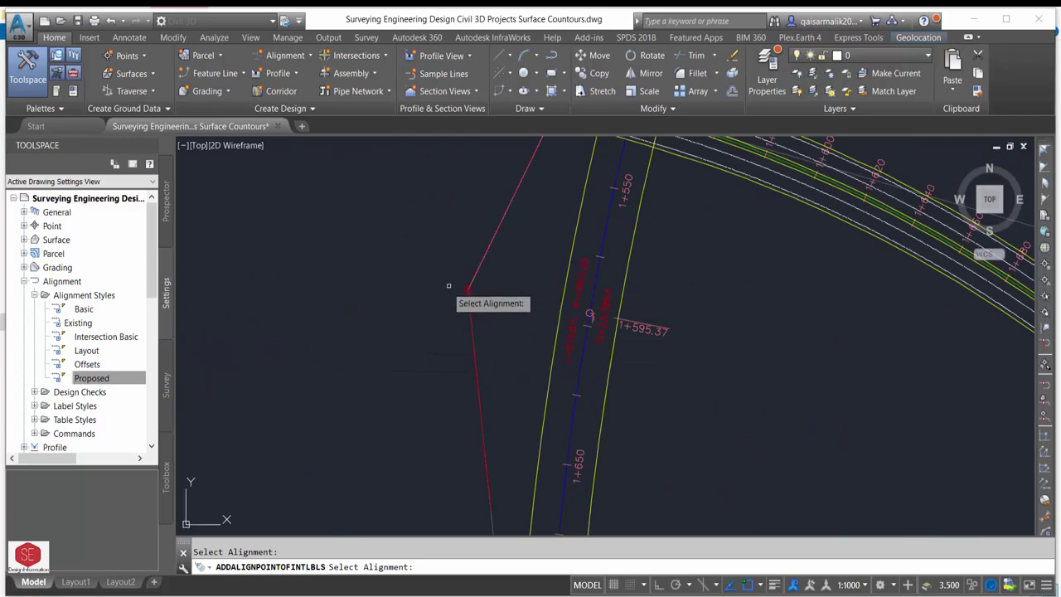
scroll(542, 327, "down", 5)
scroll(498, 295, "up", 2)
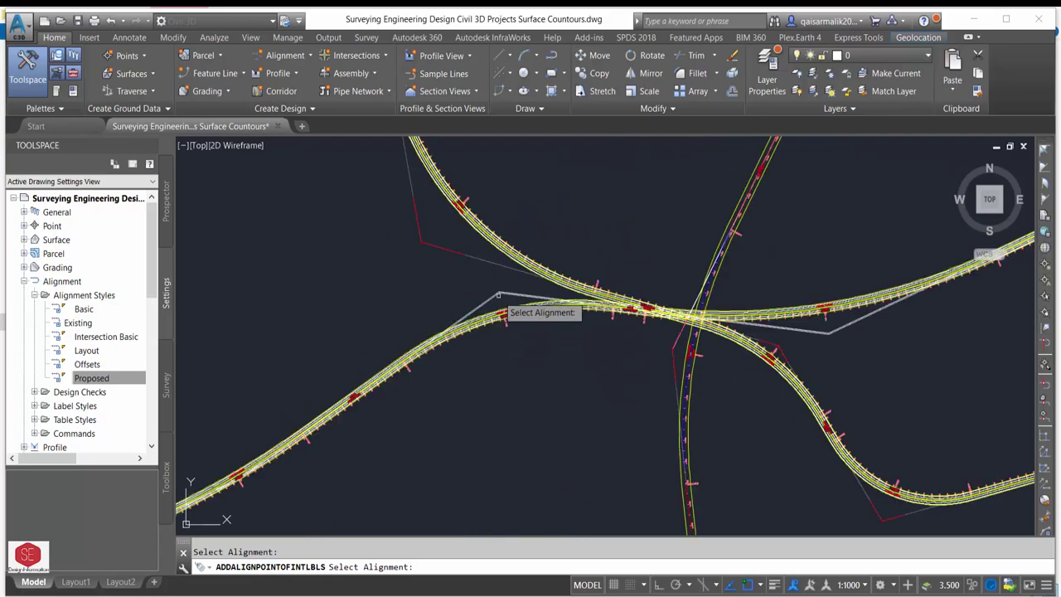
scroll(580, 249, "up", 4)
scroll(630, 248, "down", 1)
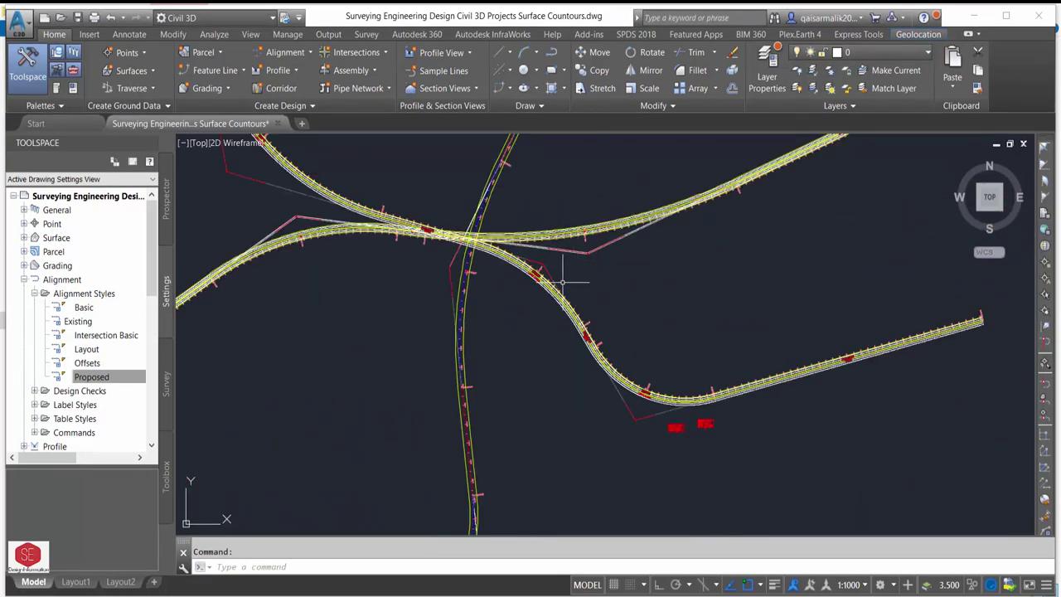
left_click(500, 286)
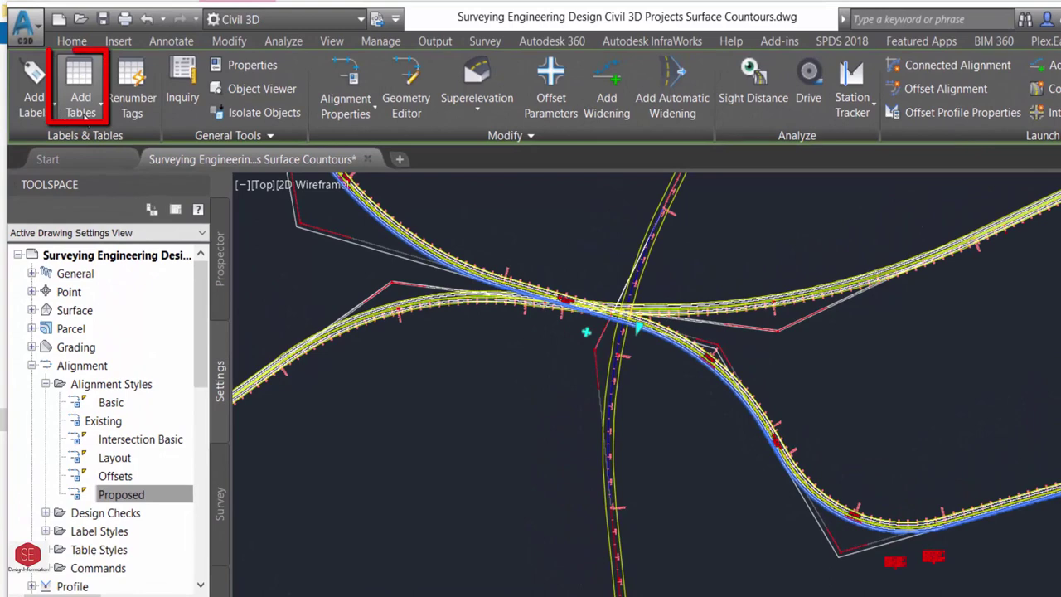
Step: Place a Main Road (2) segments table in Radius Length Direction and A Value style, right of the curved road
left_click(84, 115)
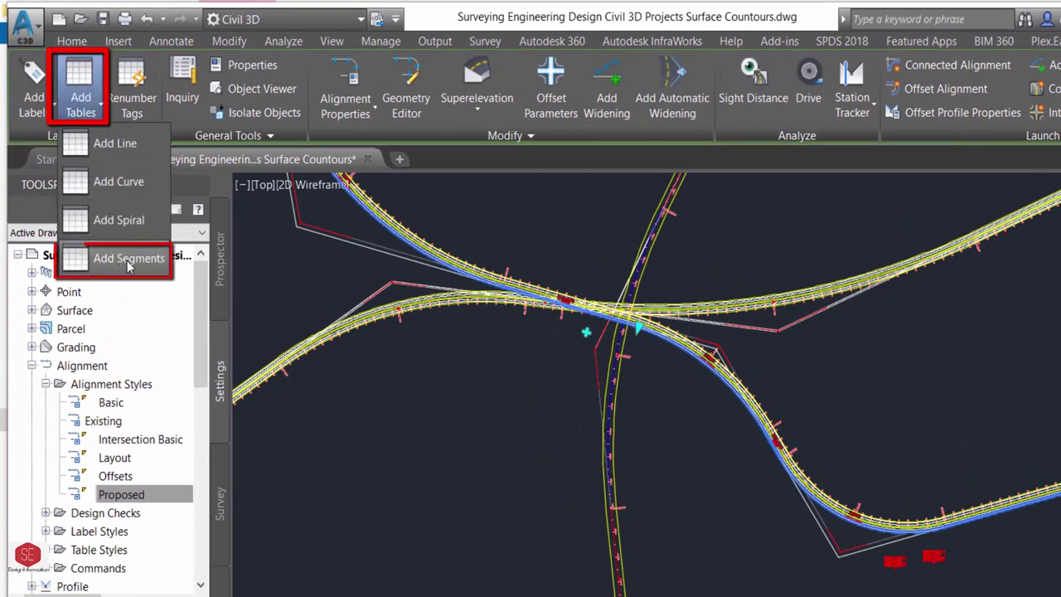
left_click(126, 260)
left_click(509, 267)
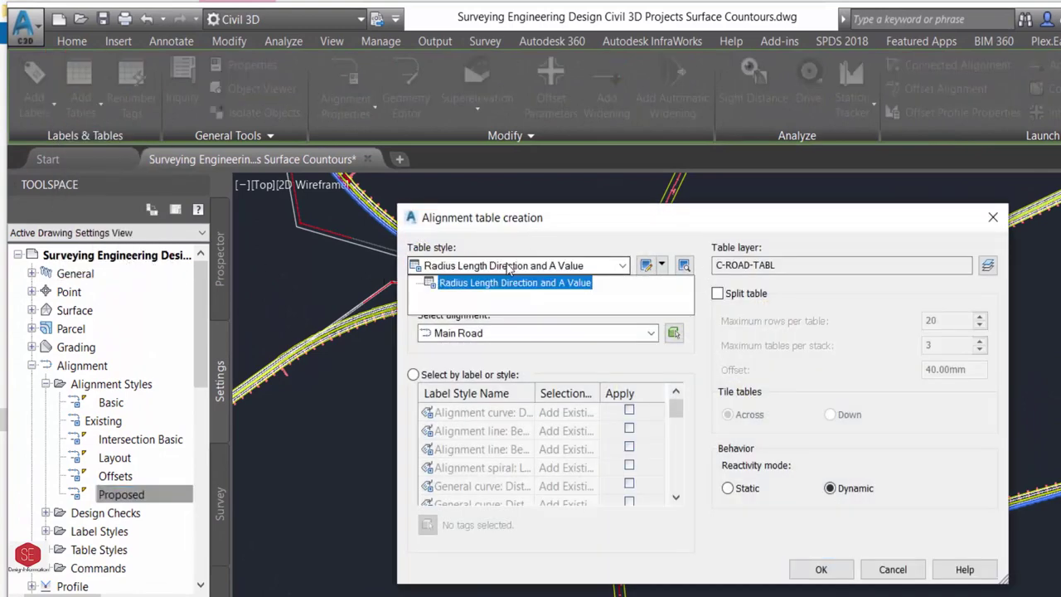
left_click(509, 279)
left_click(472, 335)
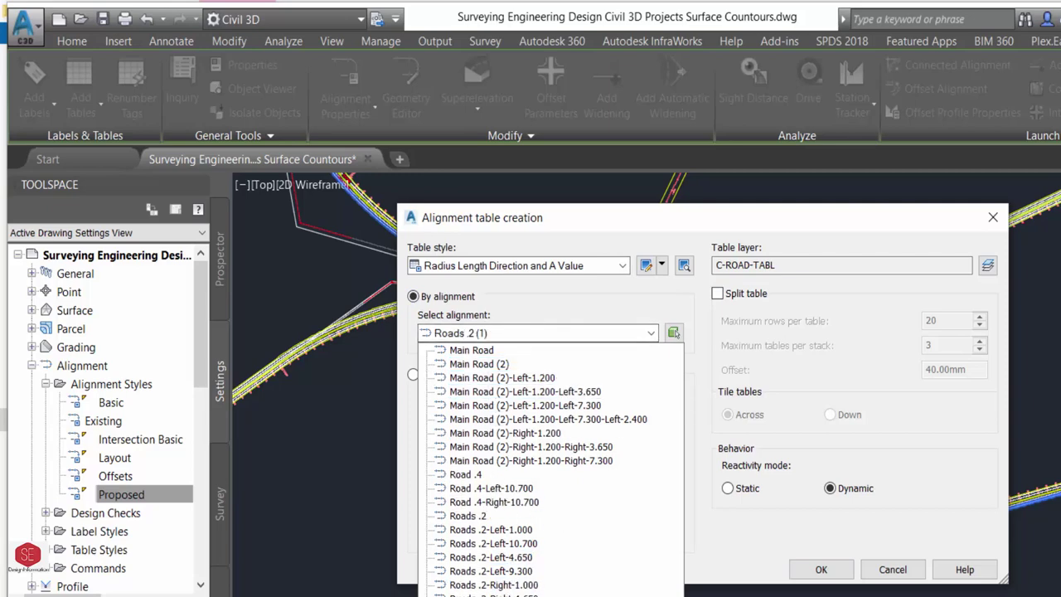
left_click(483, 365)
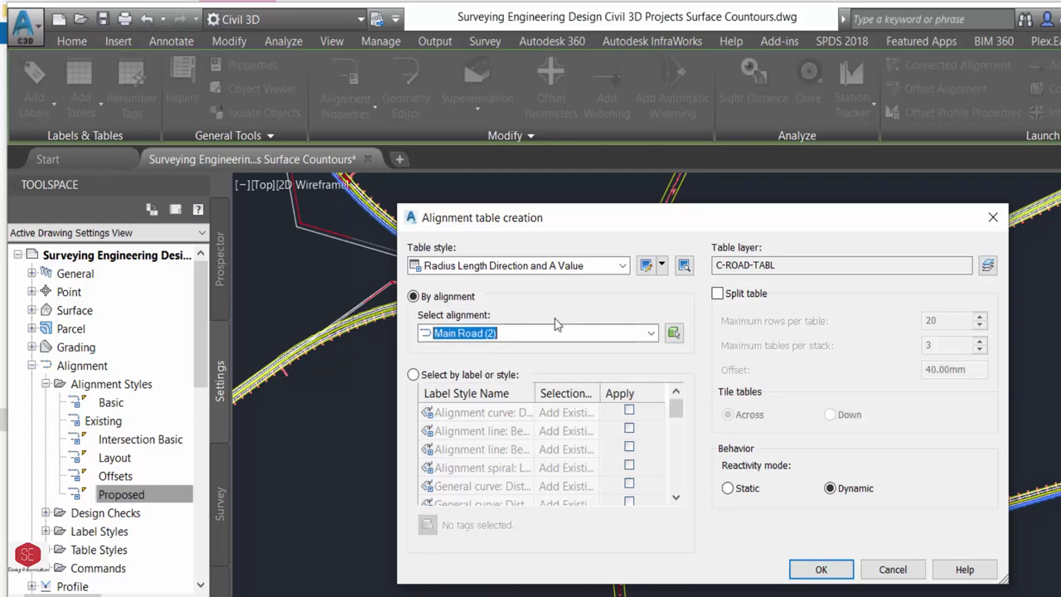
left_click(842, 572)
scroll(840, 507, "up", 2)
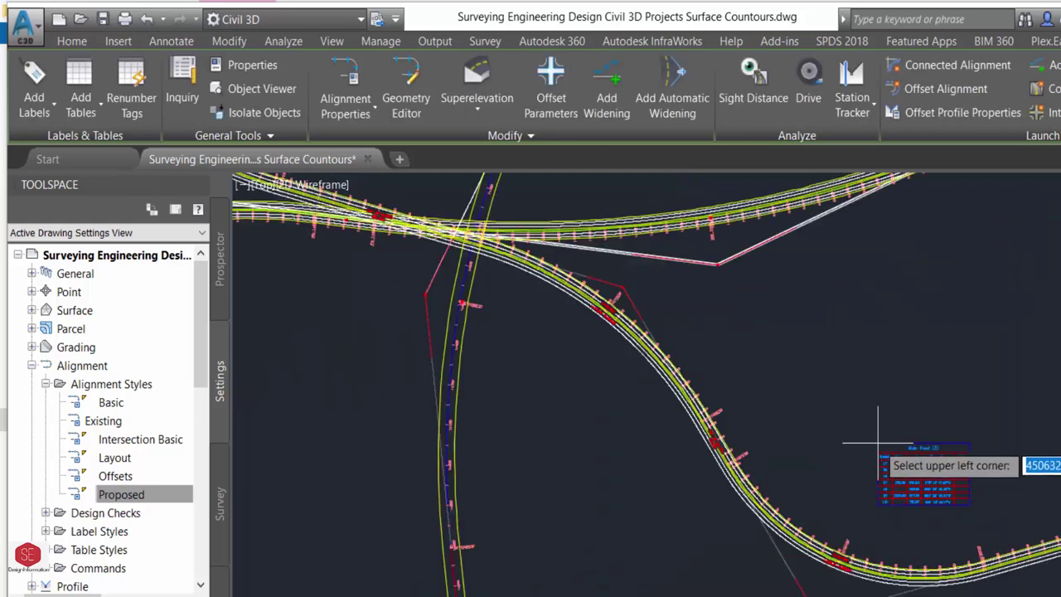
left_click(842, 454)
scroll(878, 481, "up", 5)
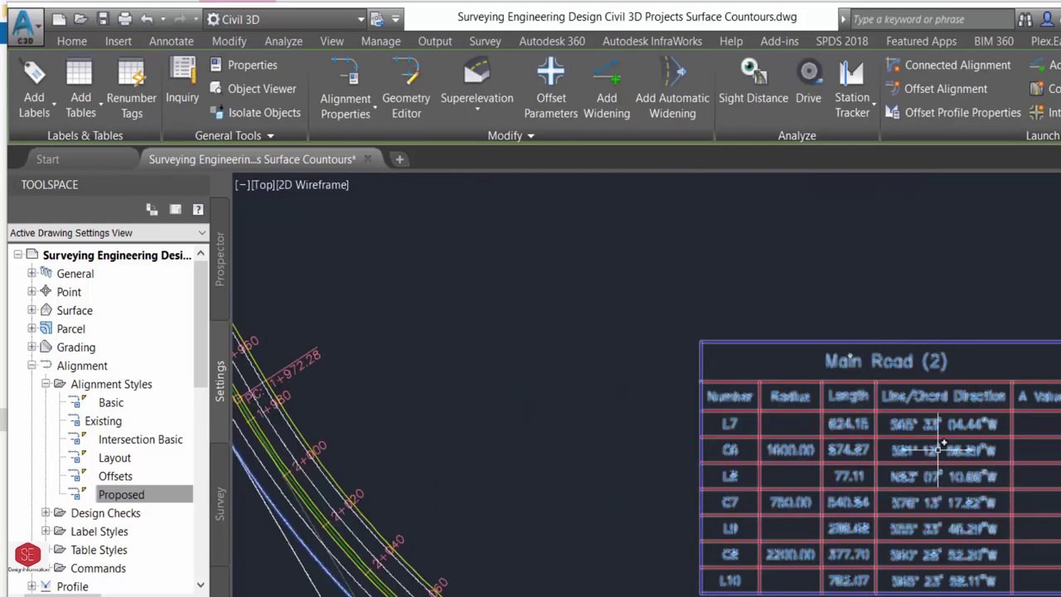
scroll(796, 481, "down", 3)
scroll(770, 447, "up", 3)
scroll(725, 411, "up", 1)
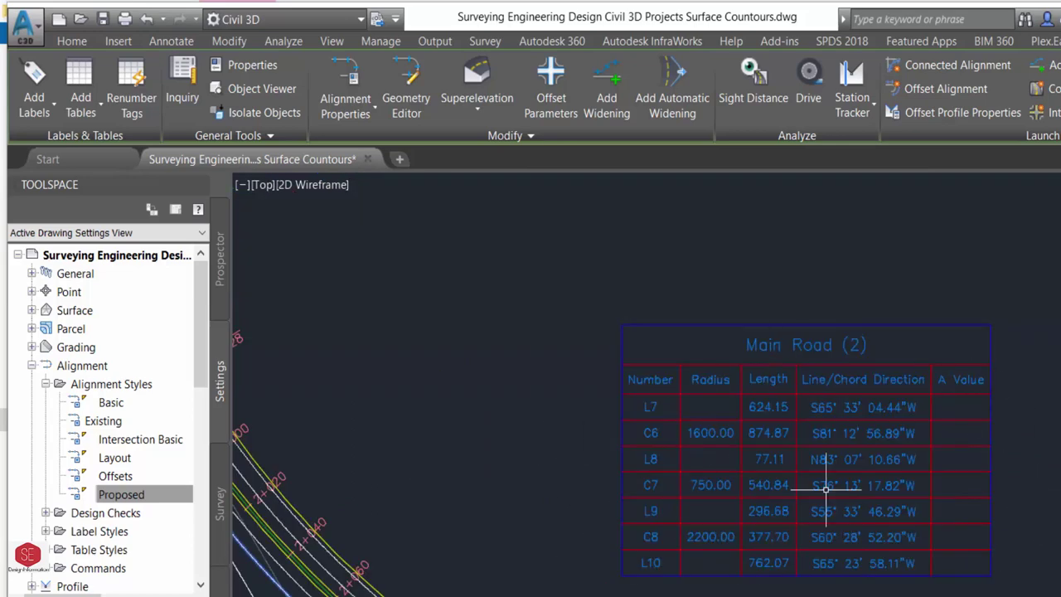
scroll(1023, 479, "down", 5)
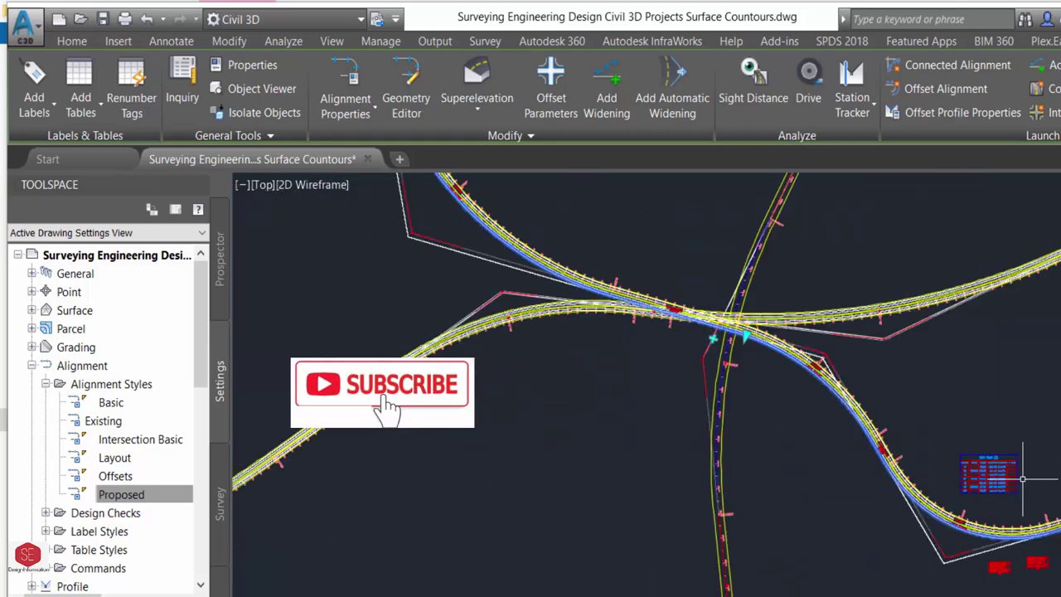
Step: Place another Main Road (2) segments table left of the road intersection
left_click(79, 121)
left_click(124, 256)
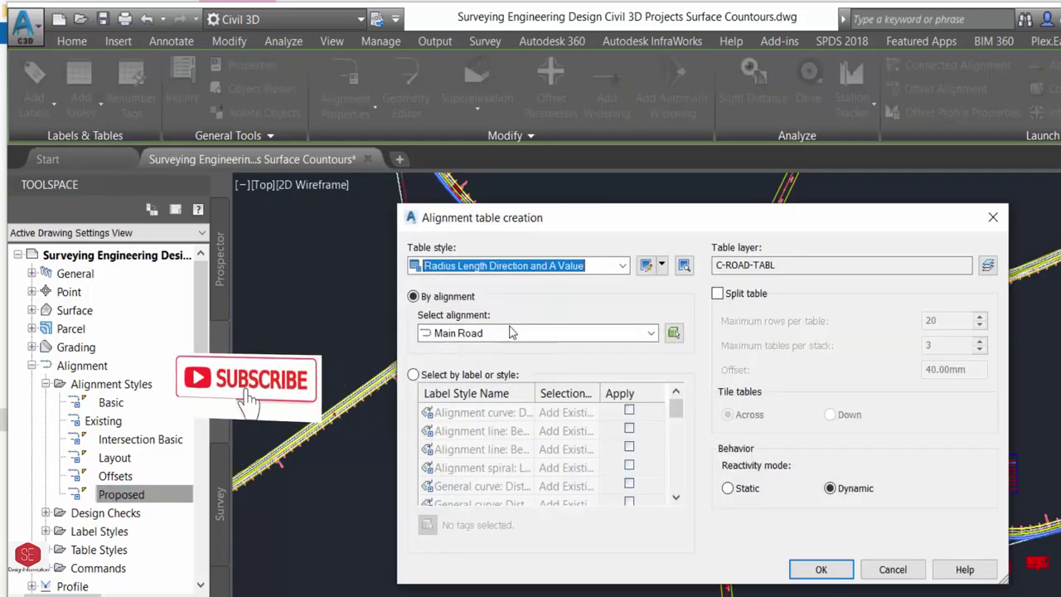
left_click(511, 332)
left_click(493, 333)
left_click(491, 333)
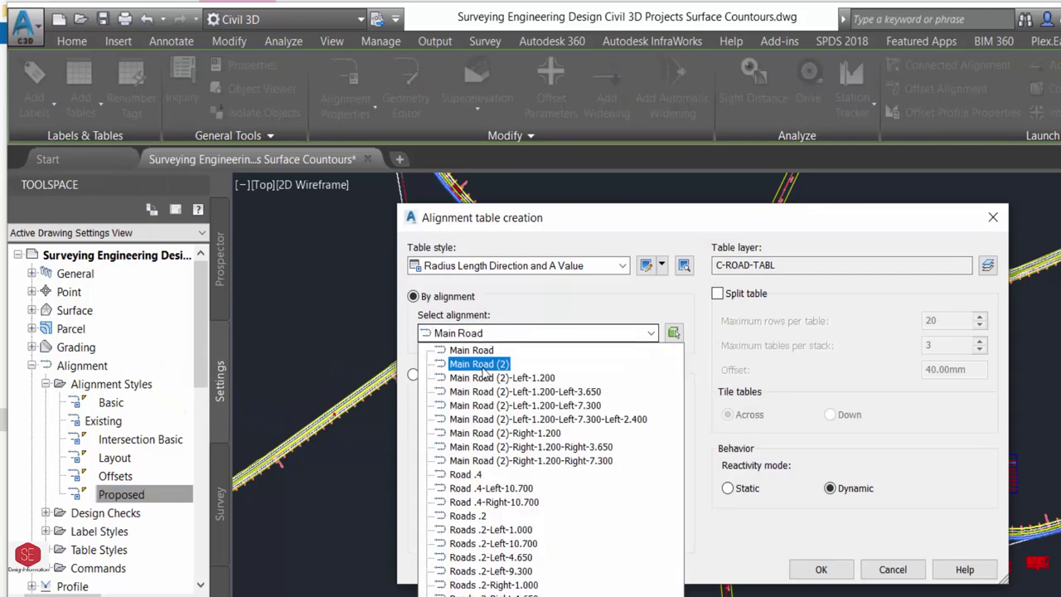
left_click(486, 362)
left_click(819, 569)
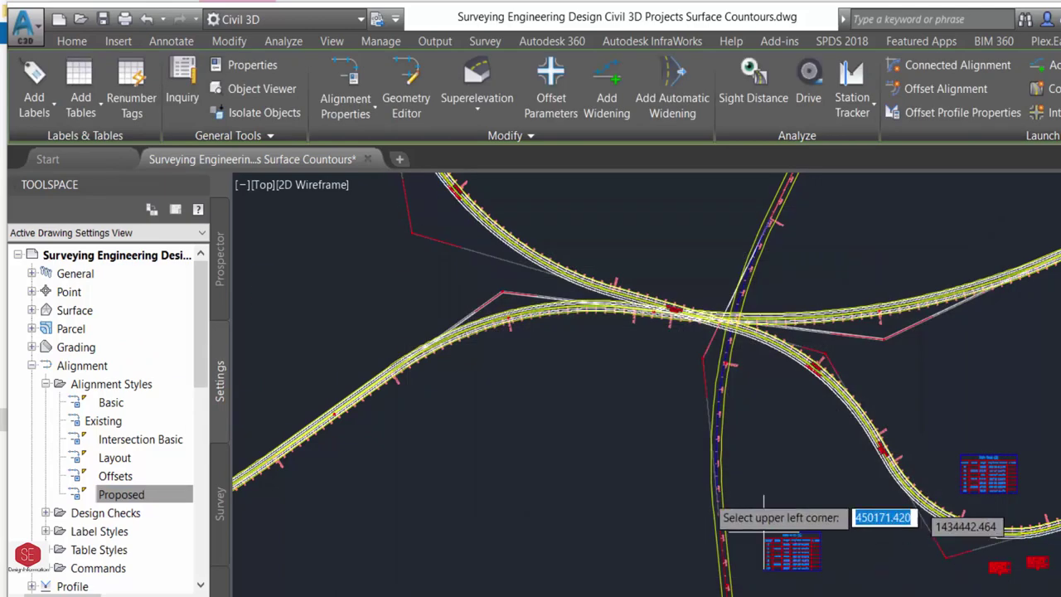
left_click(374, 429)
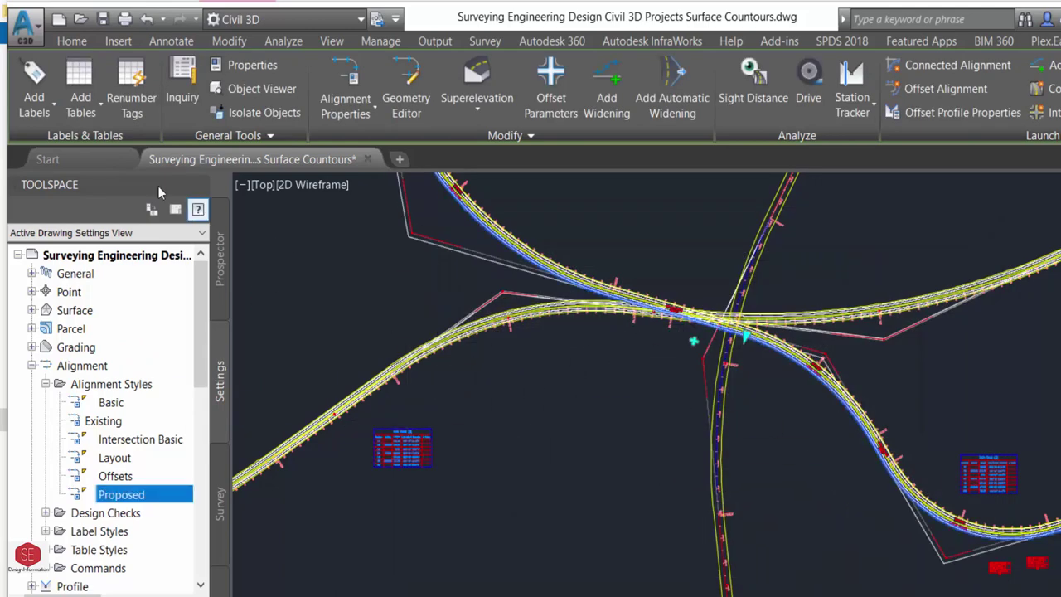
Step: Place a Roads .2 segments table above the right-hand road
left_click(80, 116)
left_click(120, 257)
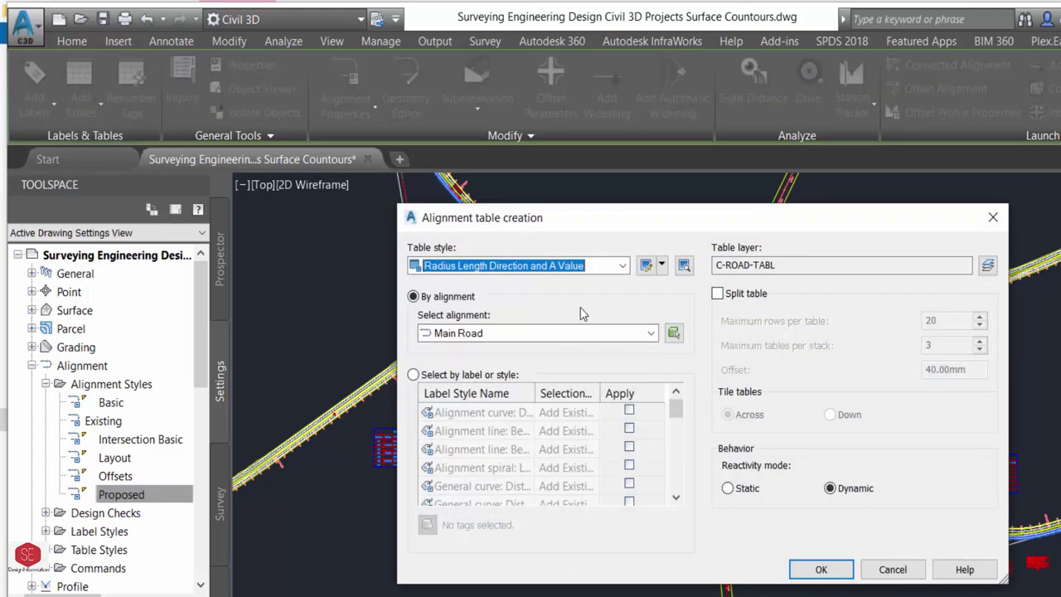
left_click(557, 333)
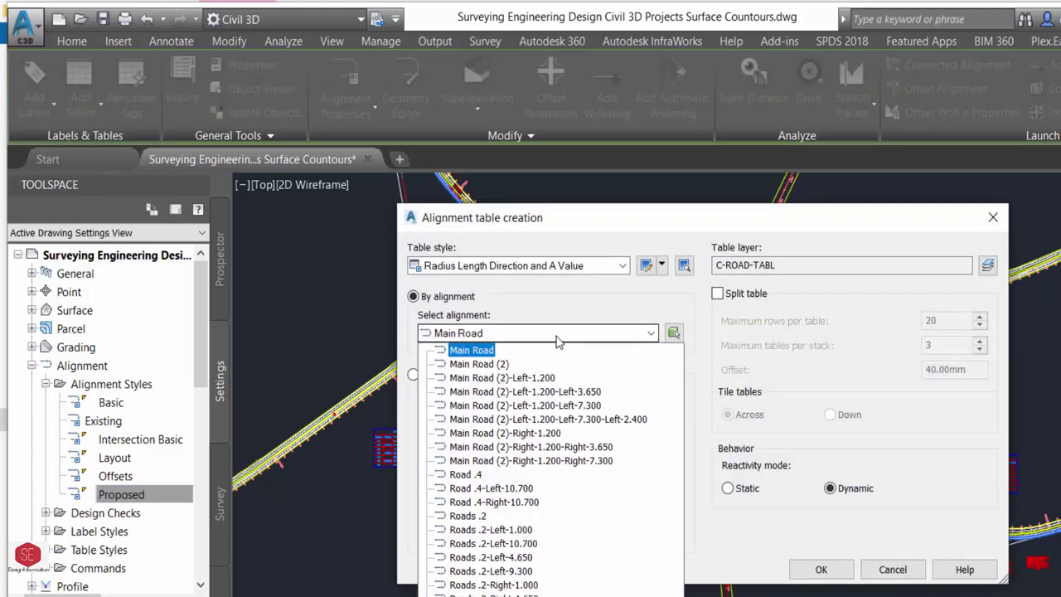
left_click(468, 516)
left_click(831, 576)
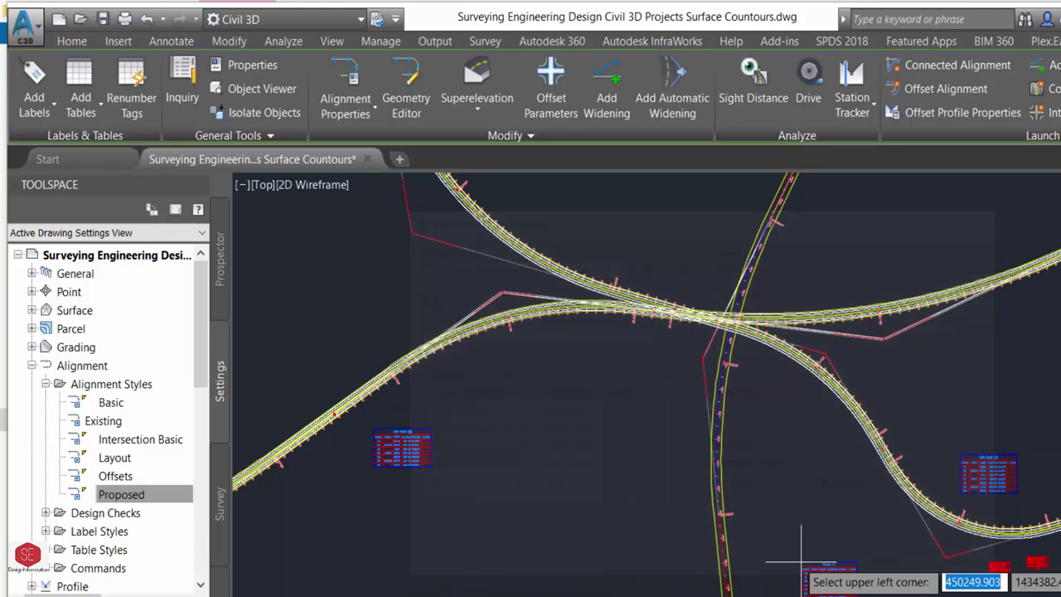
left_click(912, 305)
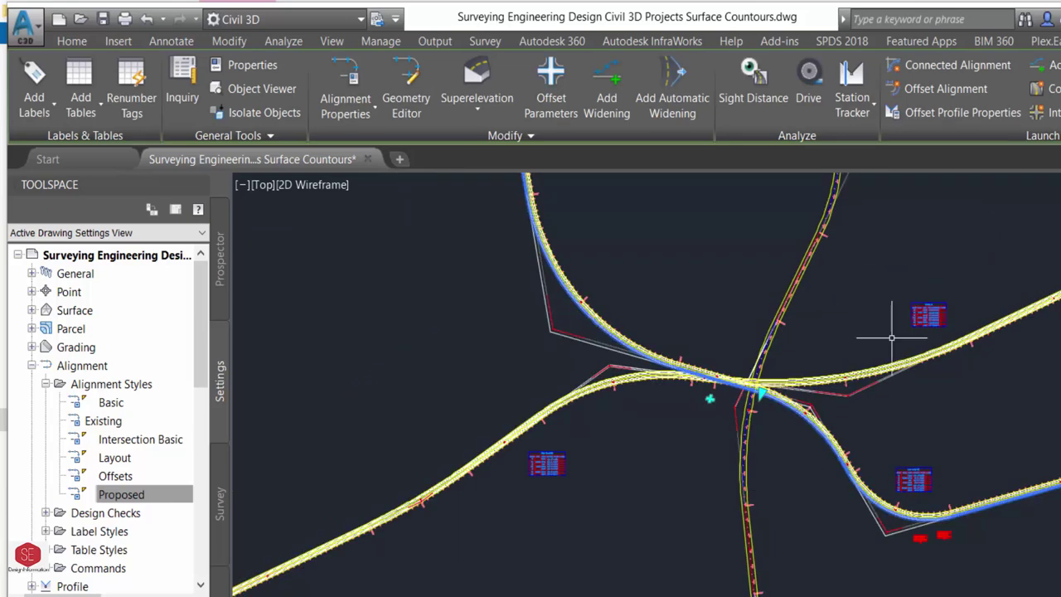
scroll(903, 323, "up", 8)
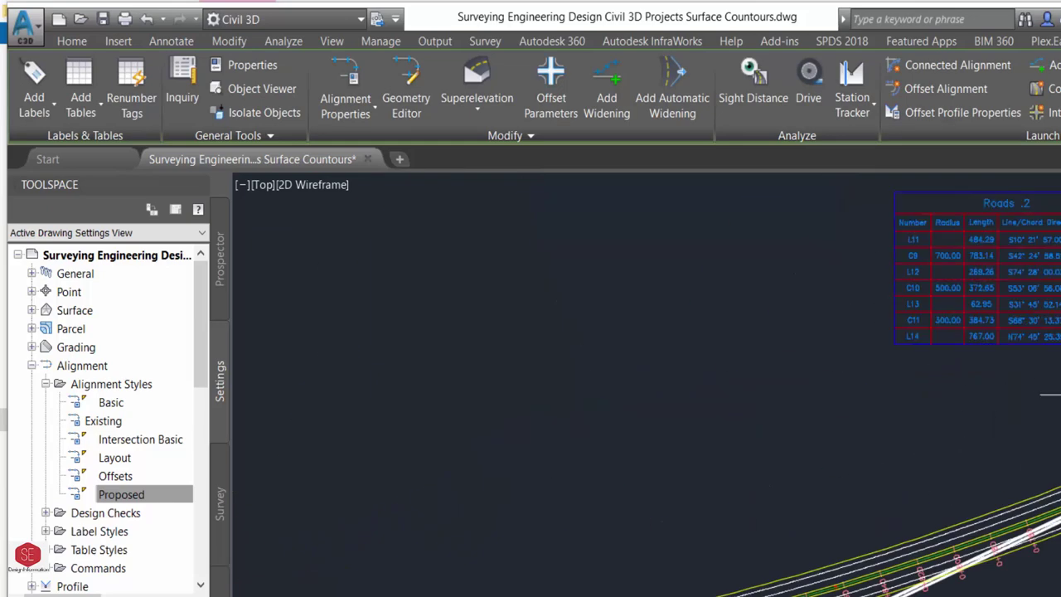
scroll(911, 414, "down", 5)
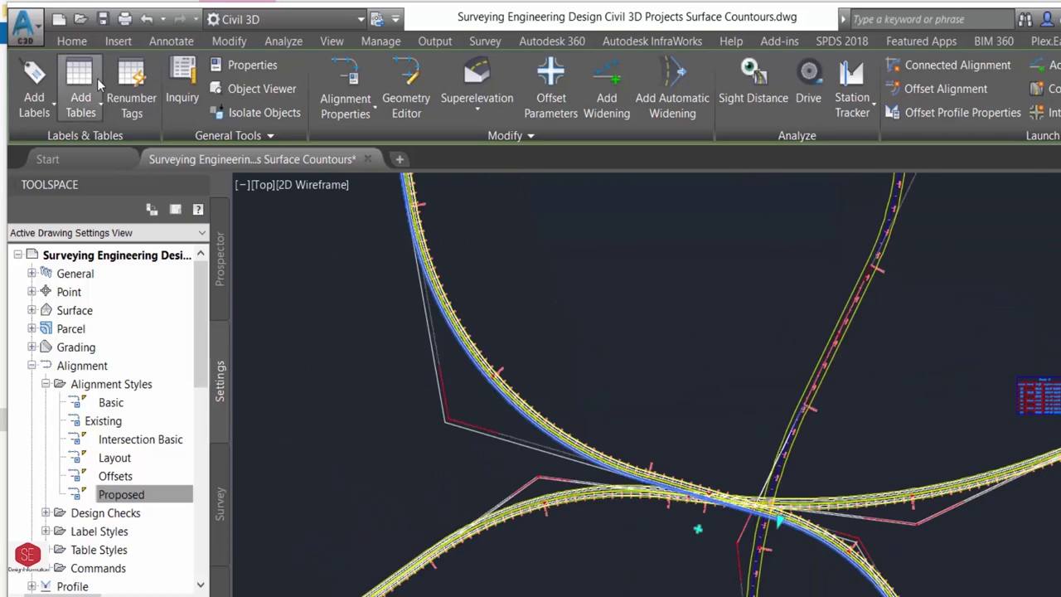
Step: Set up another segments table for the Roads .2 alignment and confirm its settings
left_click(97, 78)
left_click(128, 259)
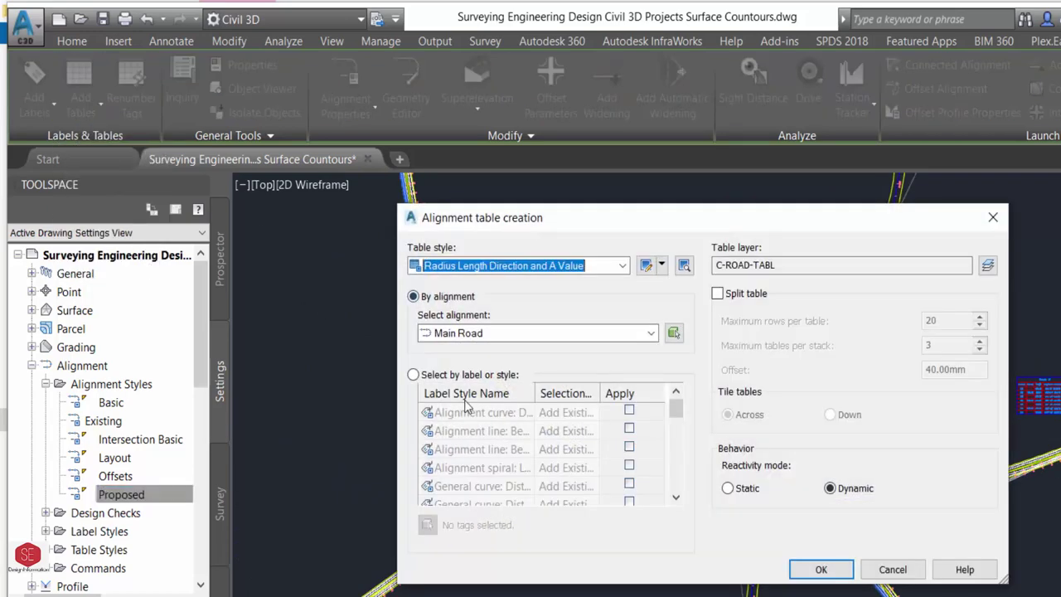
left_click(501, 334)
left_click(478, 515)
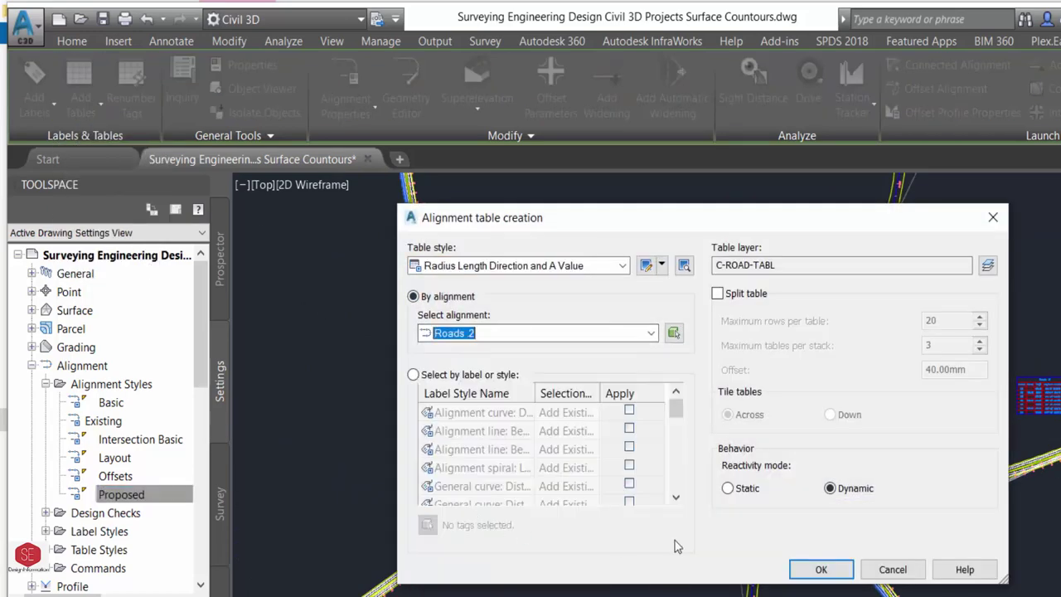
left_click(820, 569)
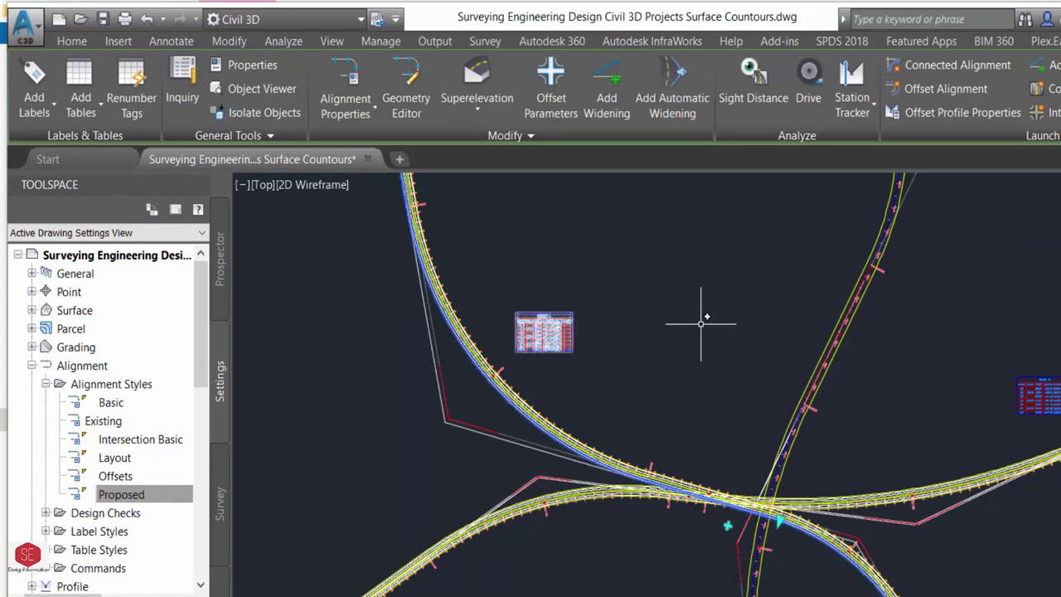
Step: Add a Road .4 segments table listing radius, length and direction beside the road
left_click(72, 106)
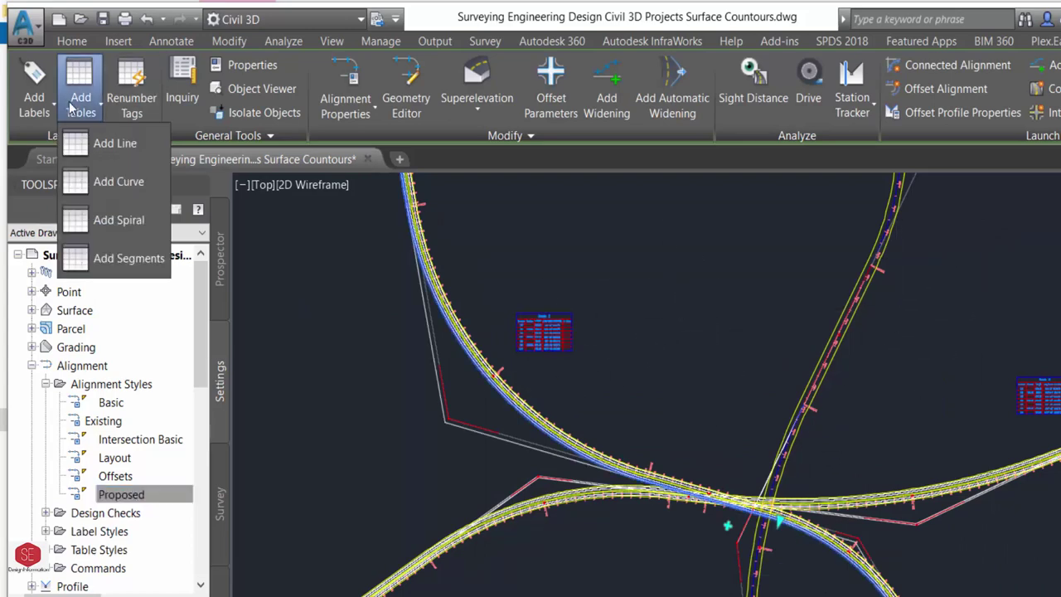
left_click(110, 248)
left_click(584, 333)
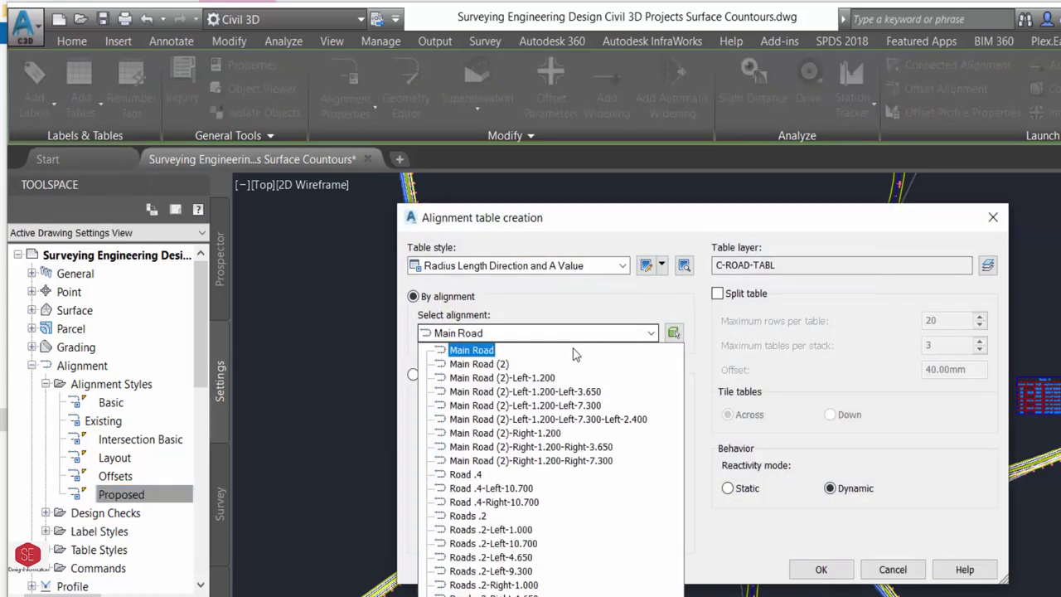
left_click(466, 474)
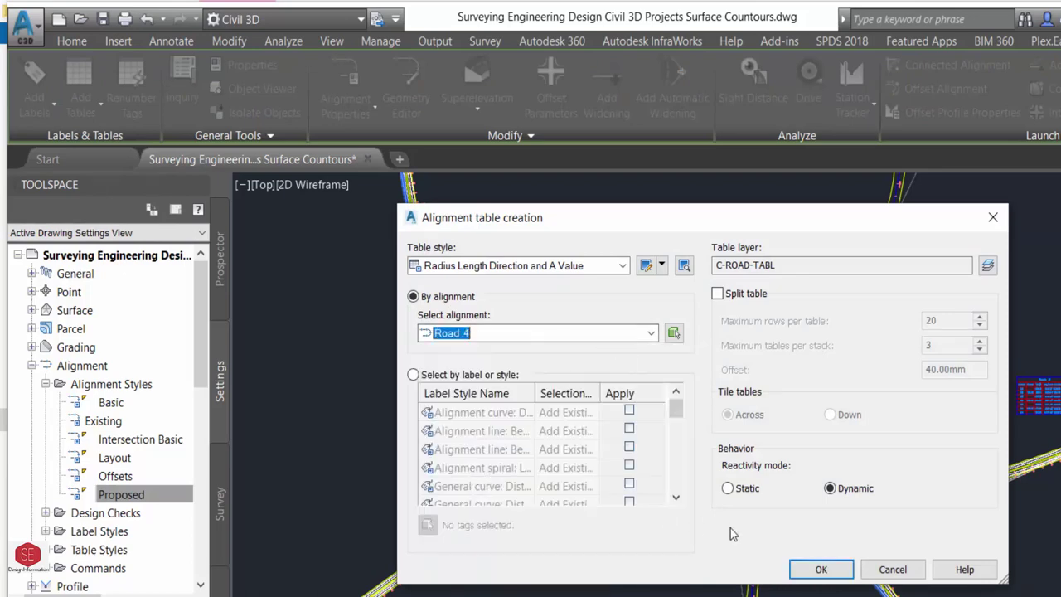
left_click(821, 569)
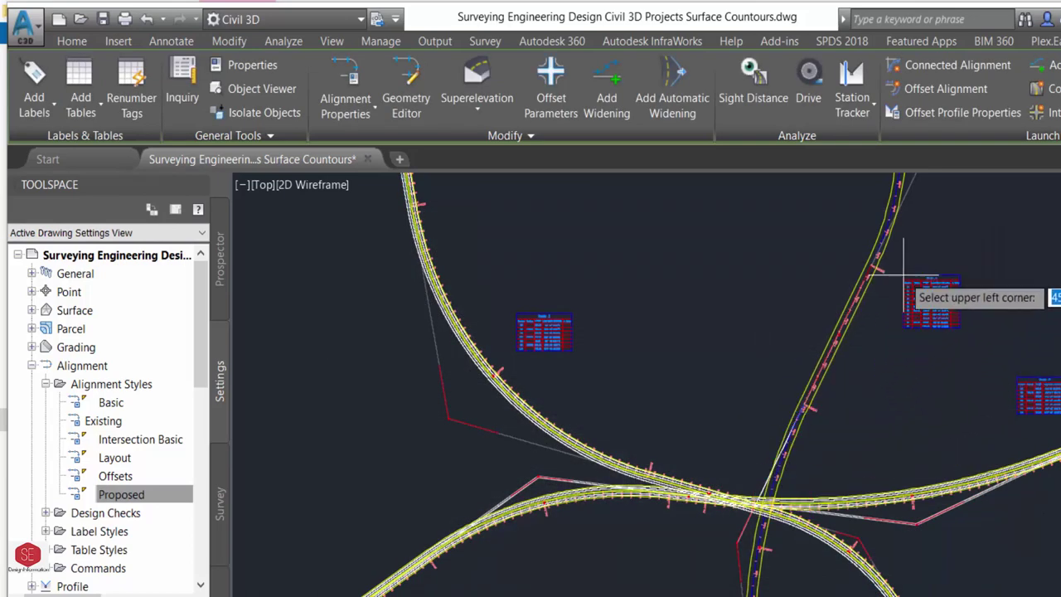
scroll(941, 258, "up", 5)
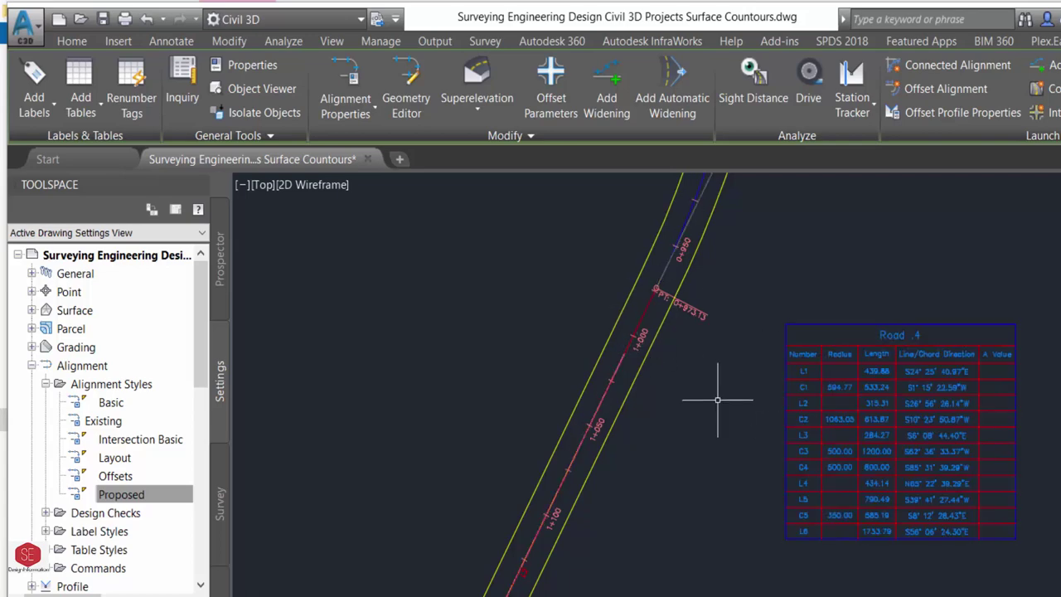
scroll(903, 423, "down", 5)
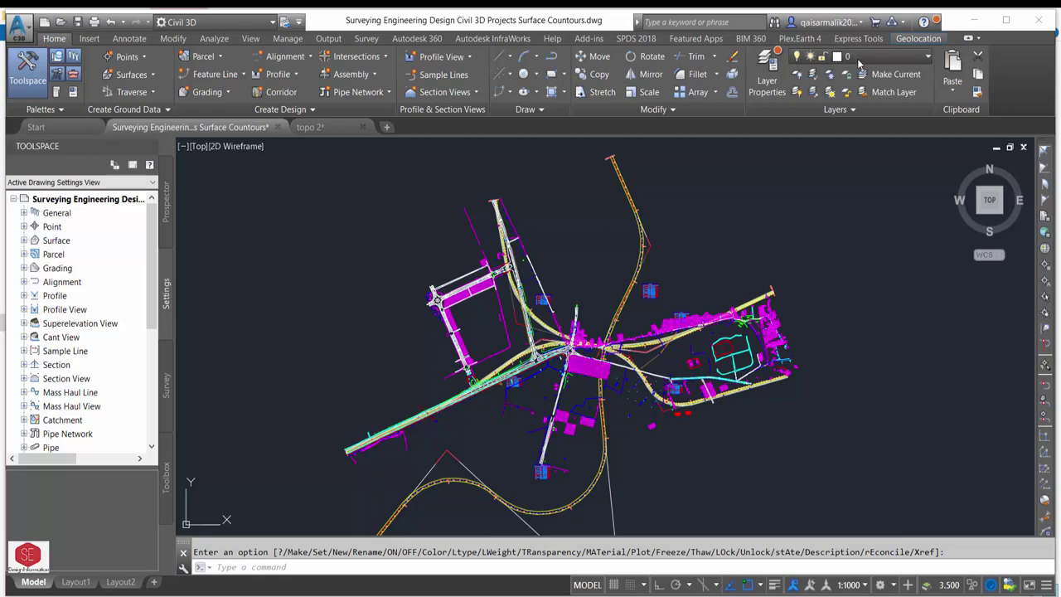
left_click(860, 58)
Step: Open the surface style editor for the Engineering Design surface in Prospector
scroll(837, 421, "down", 5)
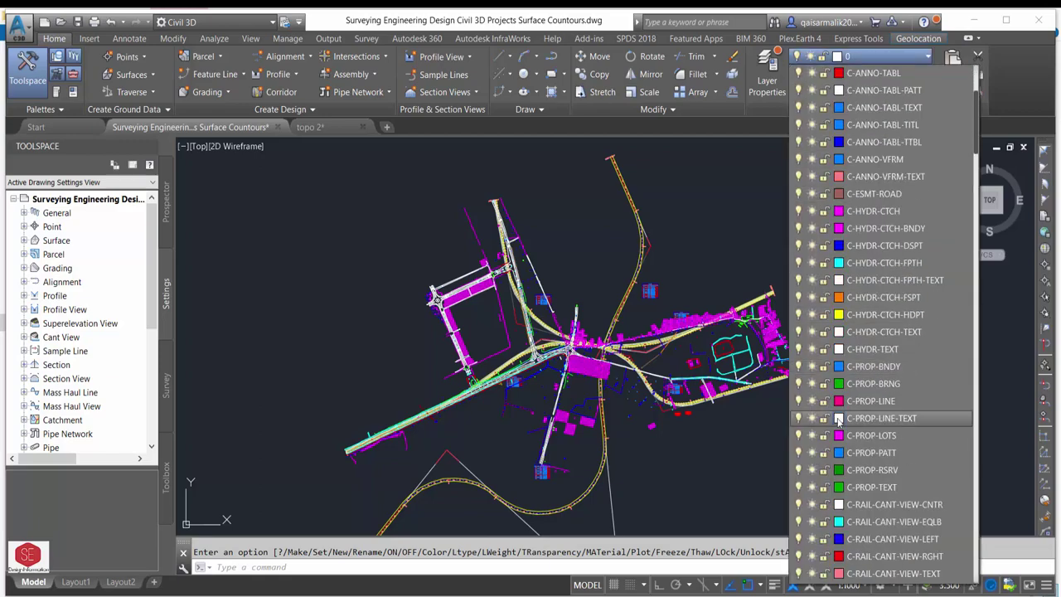
scroll(837, 421, "down", 5)
left_click(722, 243)
scroll(629, 397, "up", 2)
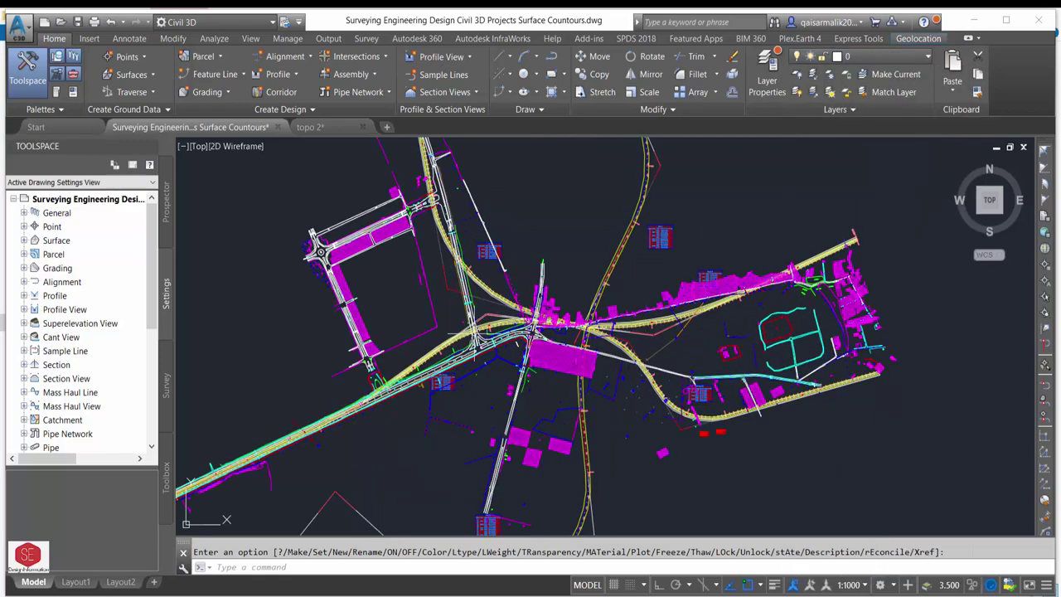
scroll(628, 397, "up", 2)
left_click(24, 240)
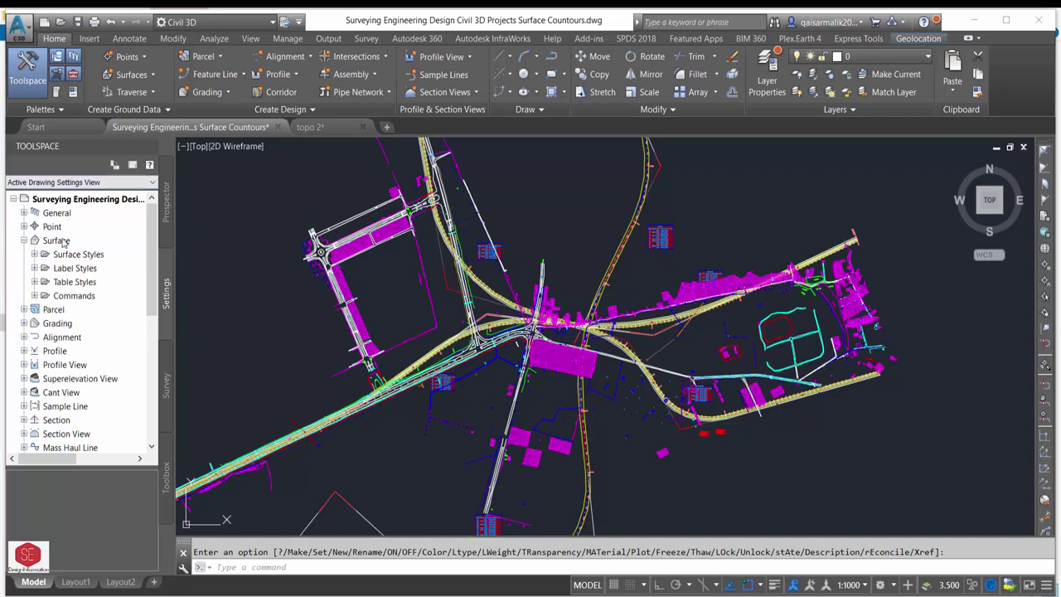
left_click(165, 199)
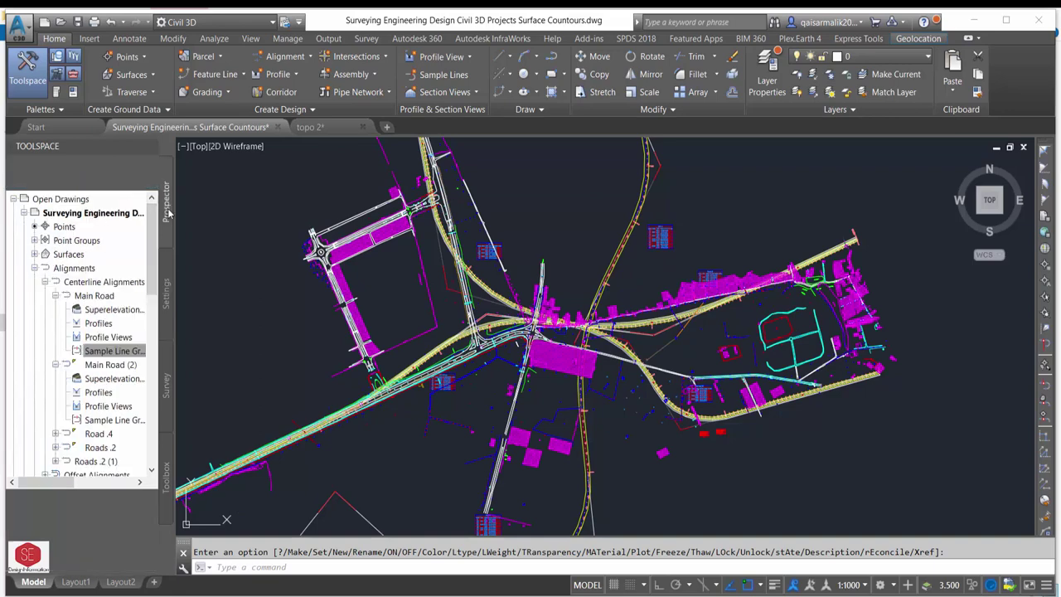
left_click(35, 268)
left_click(69, 253)
left_click(34, 254)
left_click(90, 267)
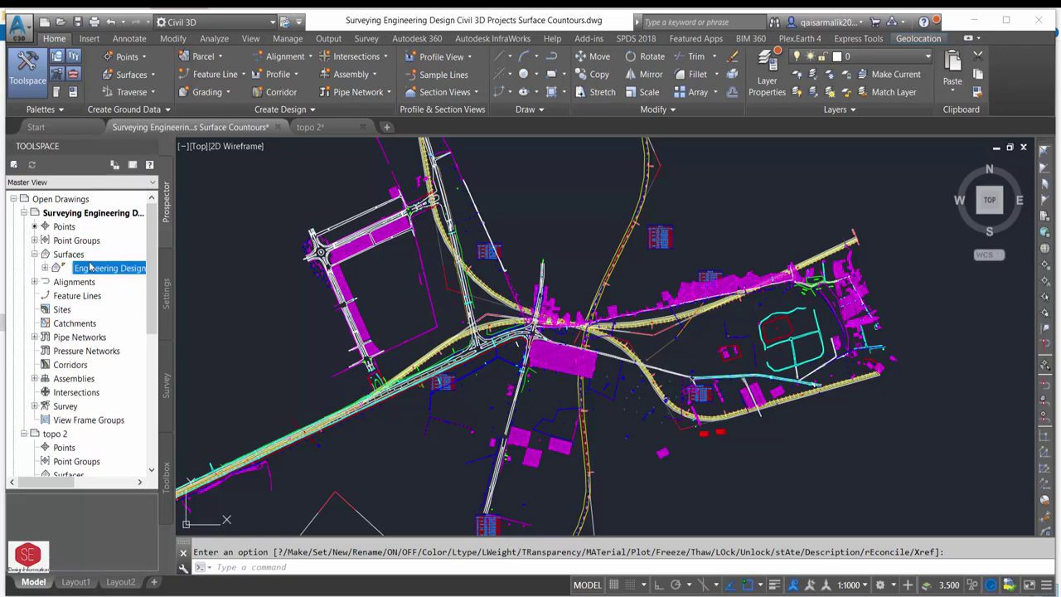
right_click(89, 268)
left_click(170, 283)
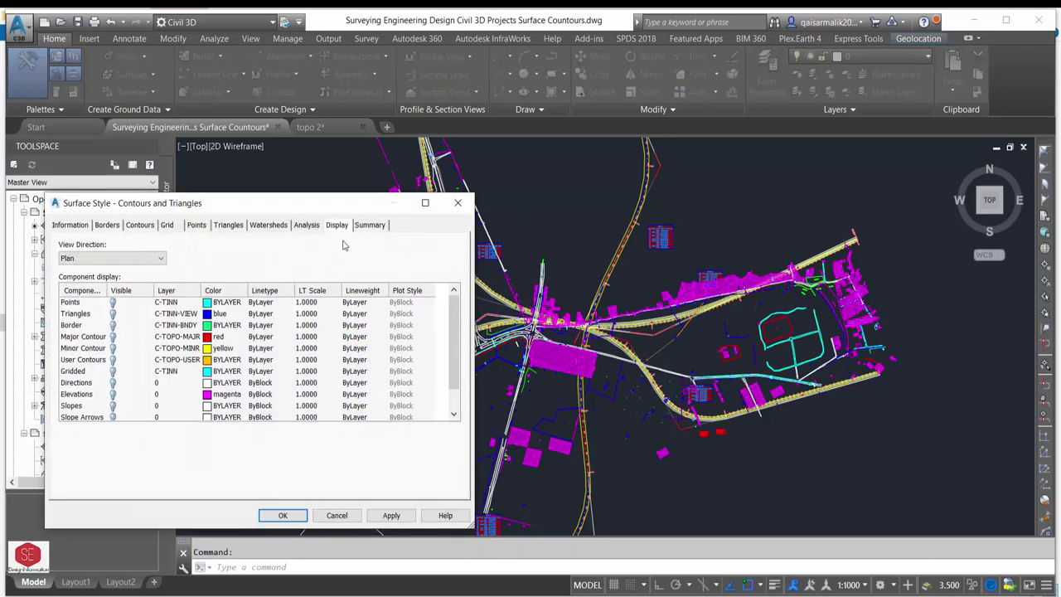
Step: Turn on Triangles, Border, Major, Minor and User Contours in the style and apply
left_click(113, 313)
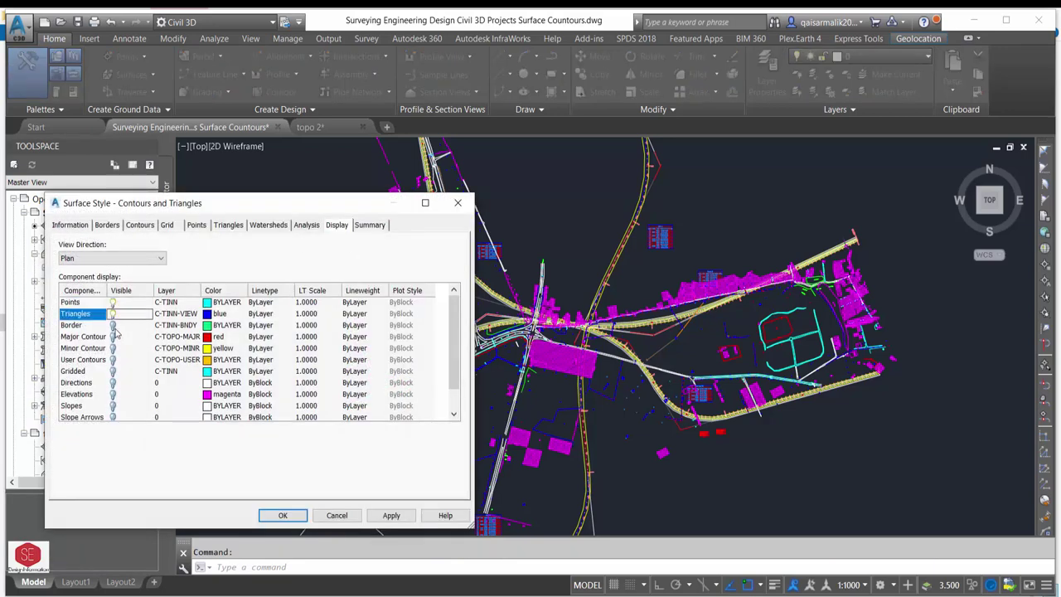
left_click(113, 325)
left_click(112, 336)
left_click(113, 348)
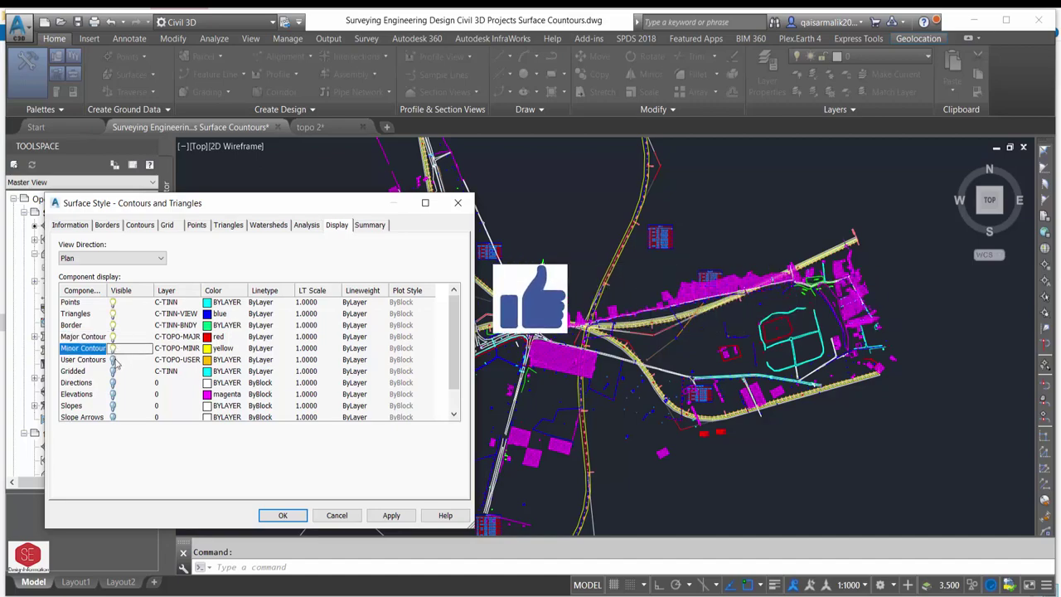
left_click(113, 360)
left_click(391, 514)
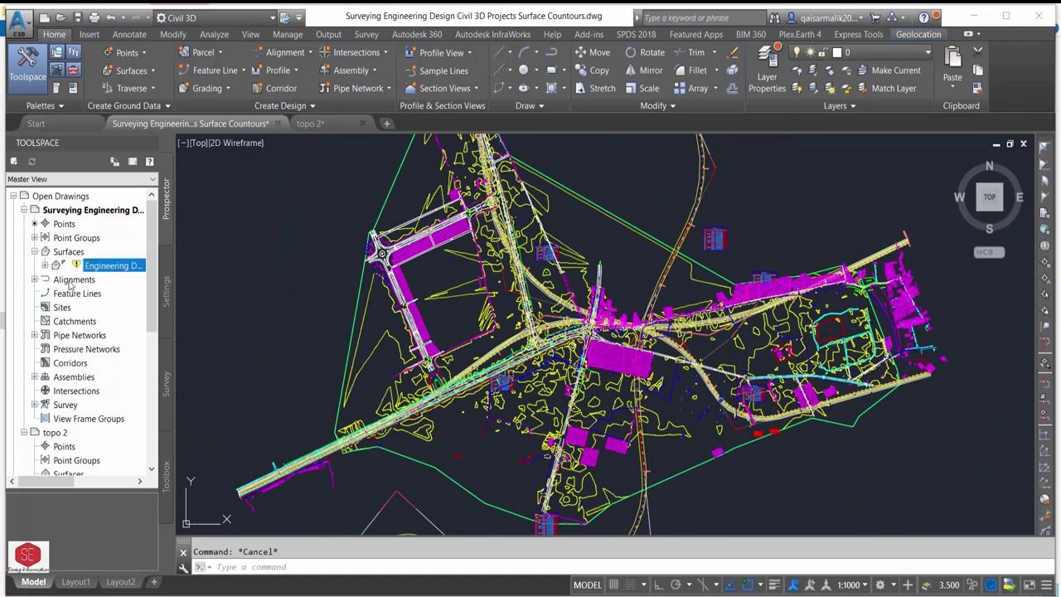
Step: Give the Survey Data point group Basic point style and Elevation and Description labels
left_click(35, 238)
right_click(97, 252)
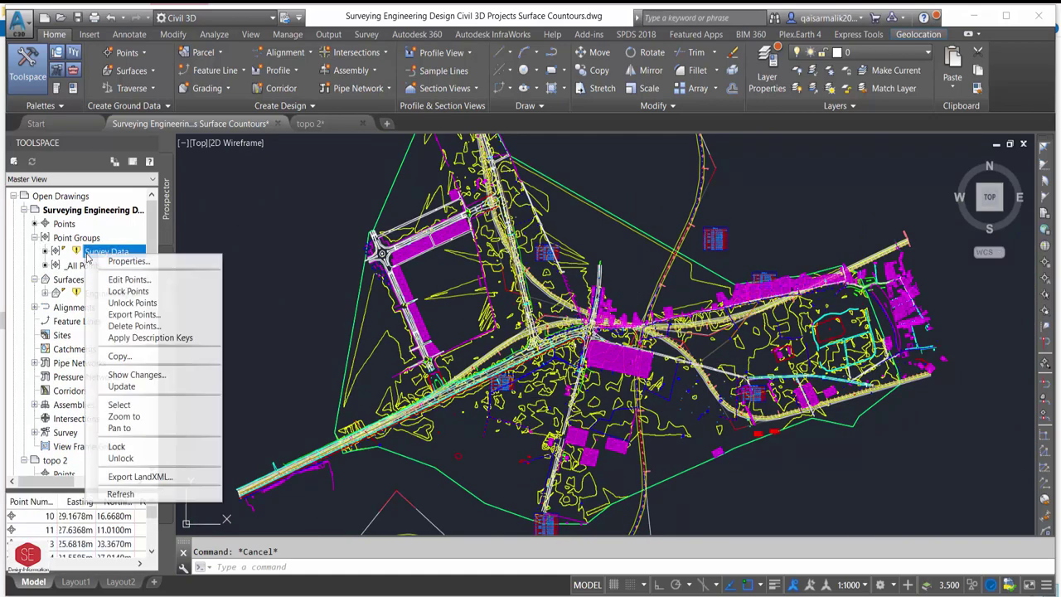
left_click(124, 262)
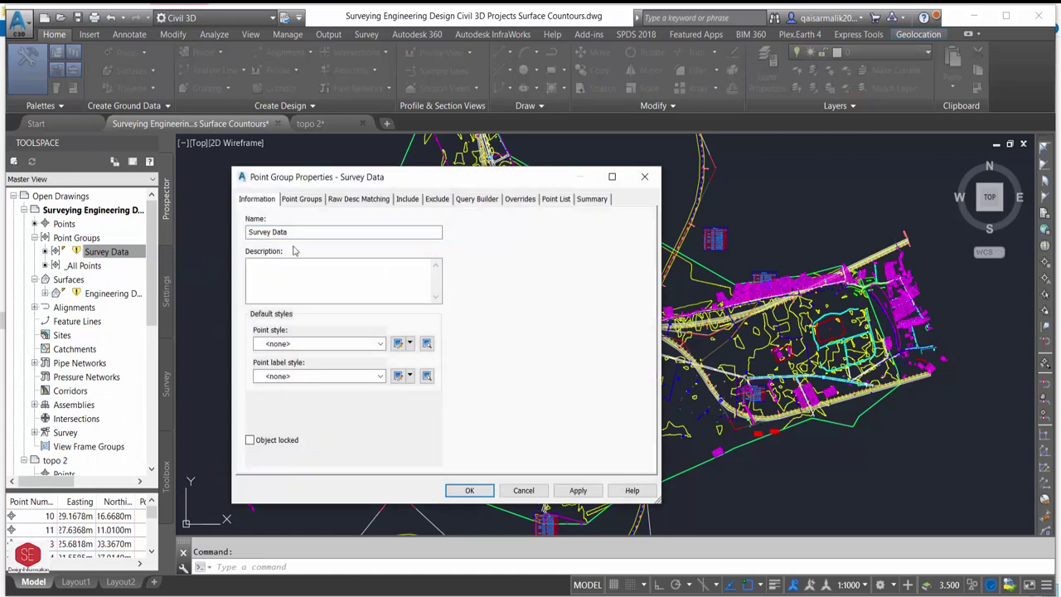
left_click(322, 344)
left_click(286, 367)
left_click(322, 377)
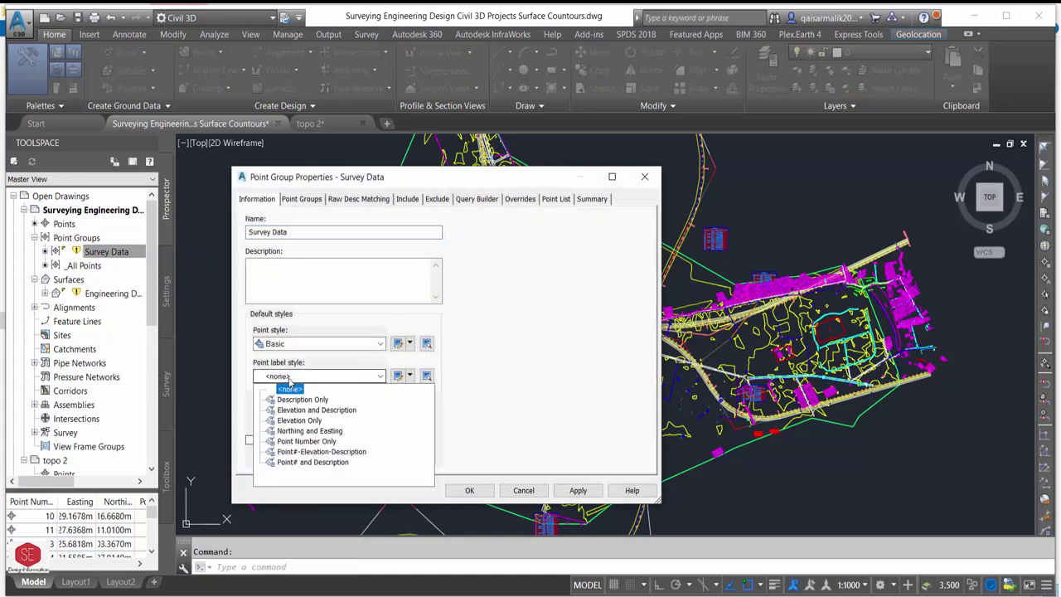
left_click(302, 411)
left_click(578, 490)
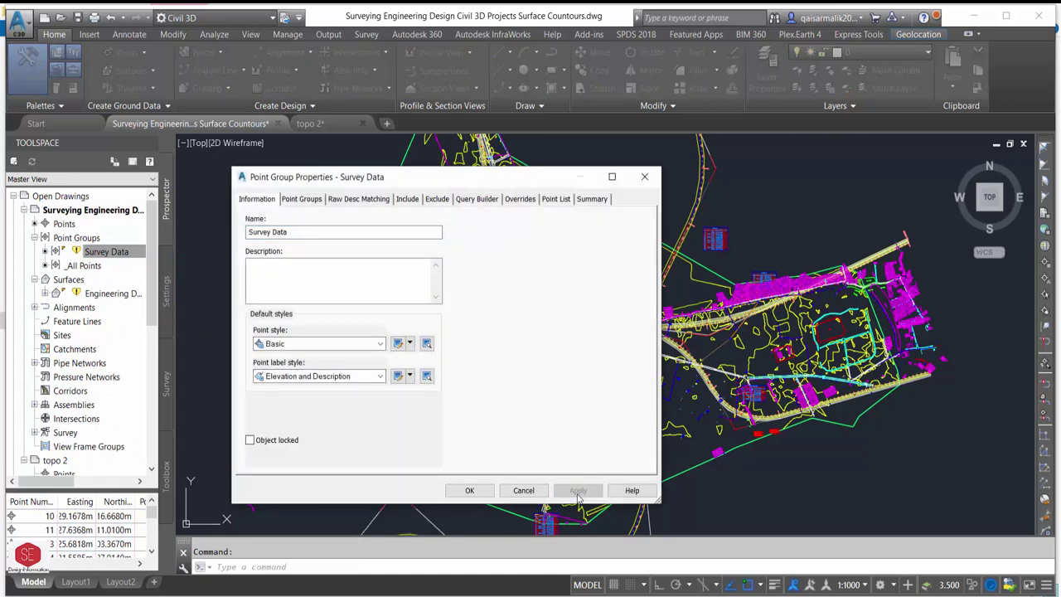
left_click(469, 490)
scroll(431, 427, "up", 5)
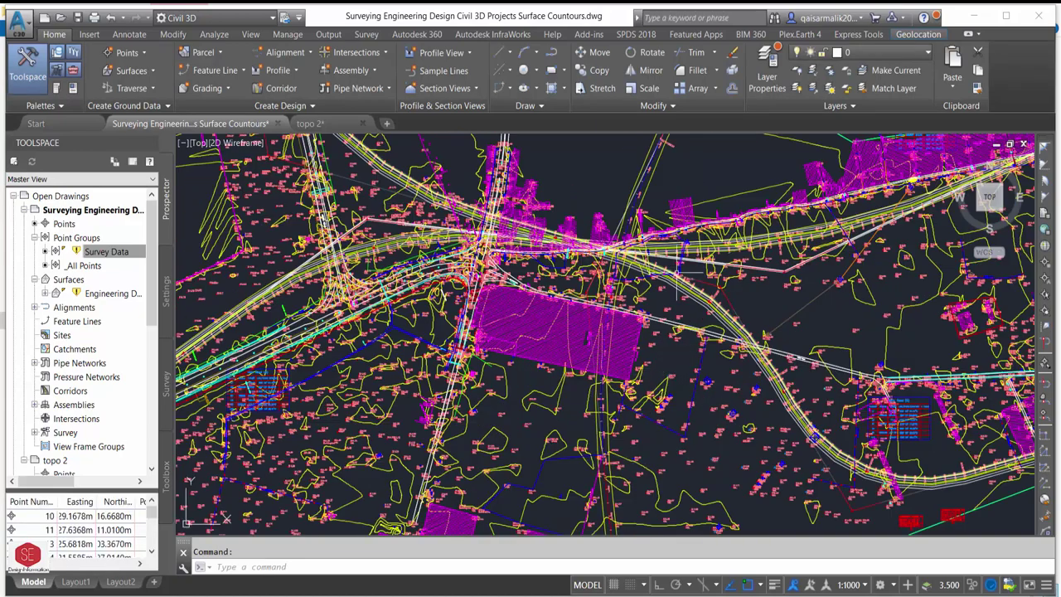
scroll(431, 427, "down", 5)
scroll(609, 277, "up", 3)
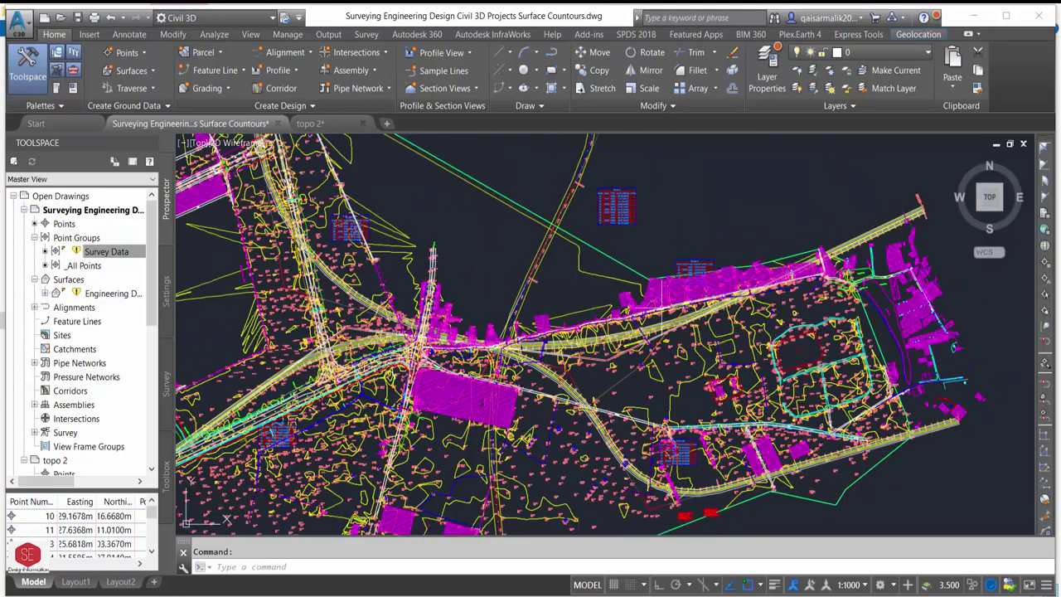
scroll(655, 307, "down", 2)
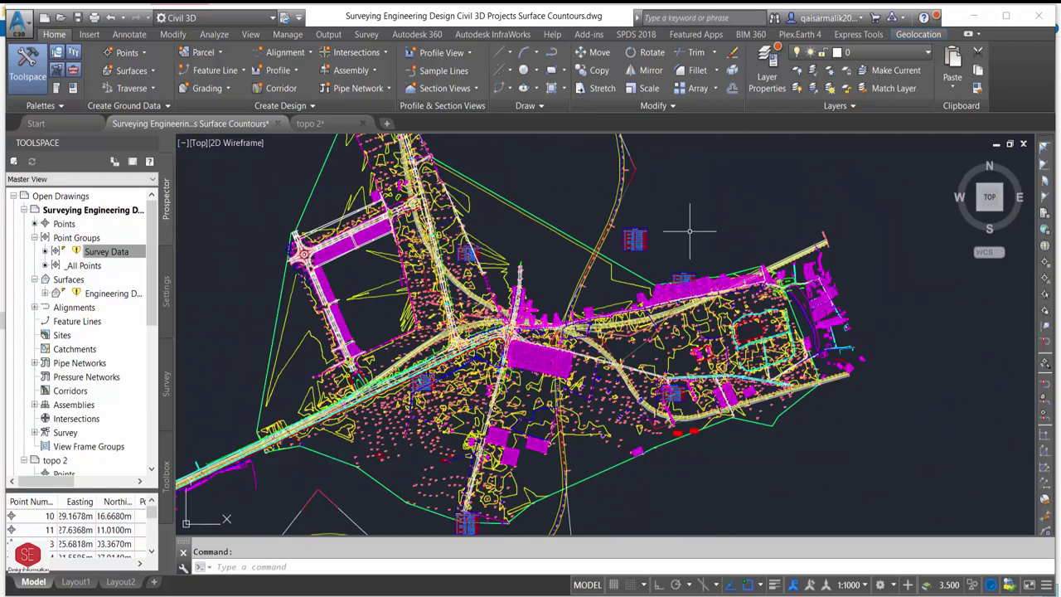
Step: Update the Survey Data point group and set the Engineering Design surface to Rebuild - Automatic
right_click(108, 251)
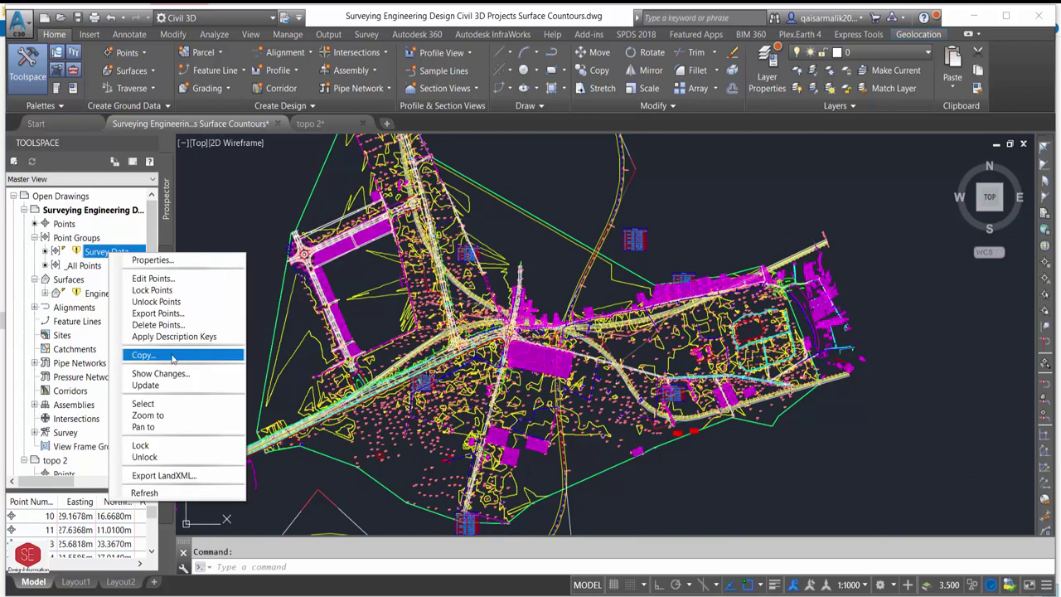
left_click(145, 384)
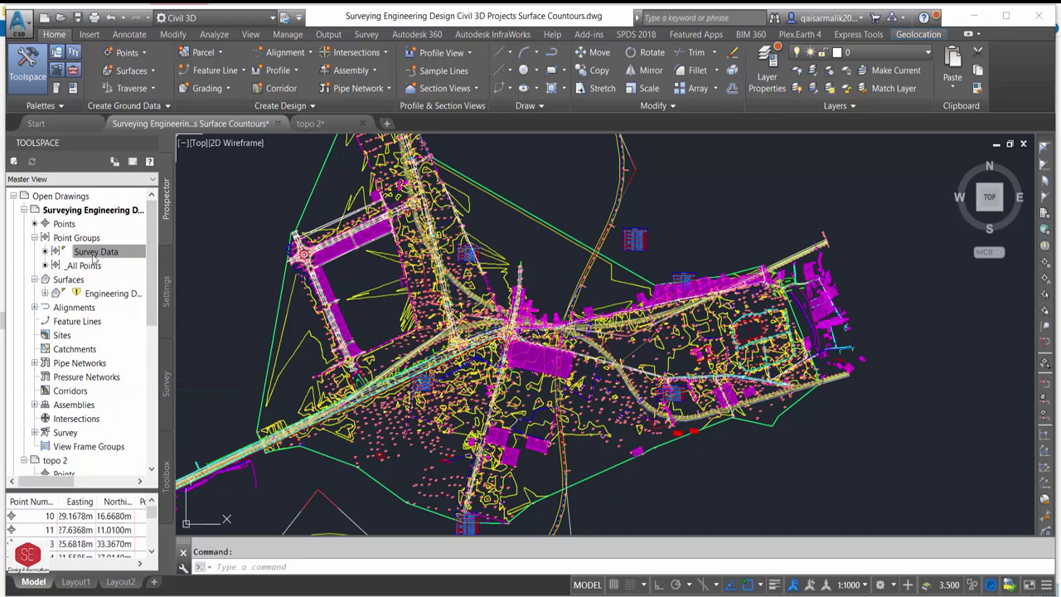
right_click(119, 295)
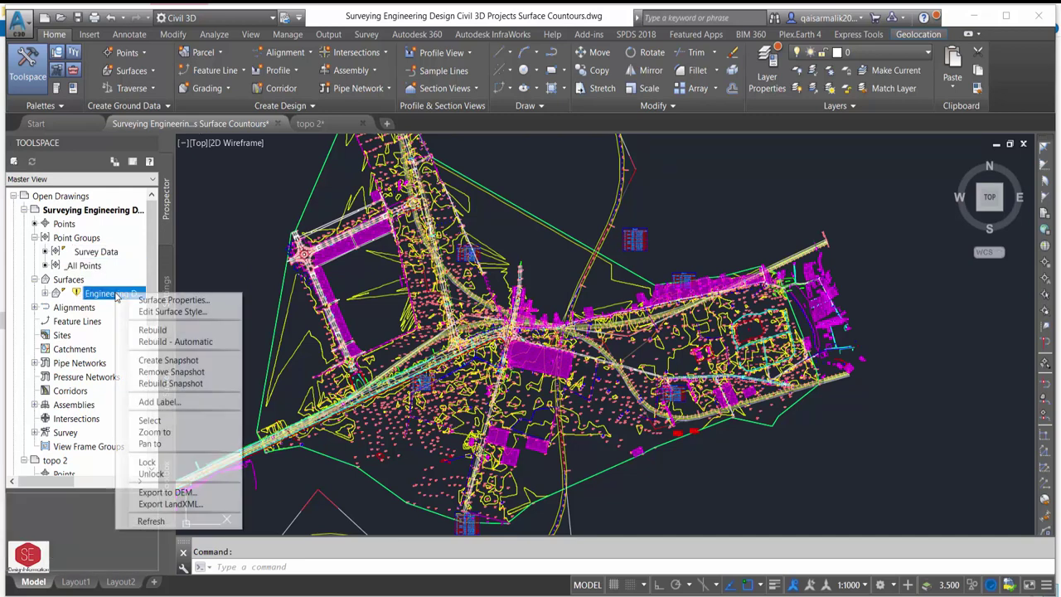
left_click(201, 344)
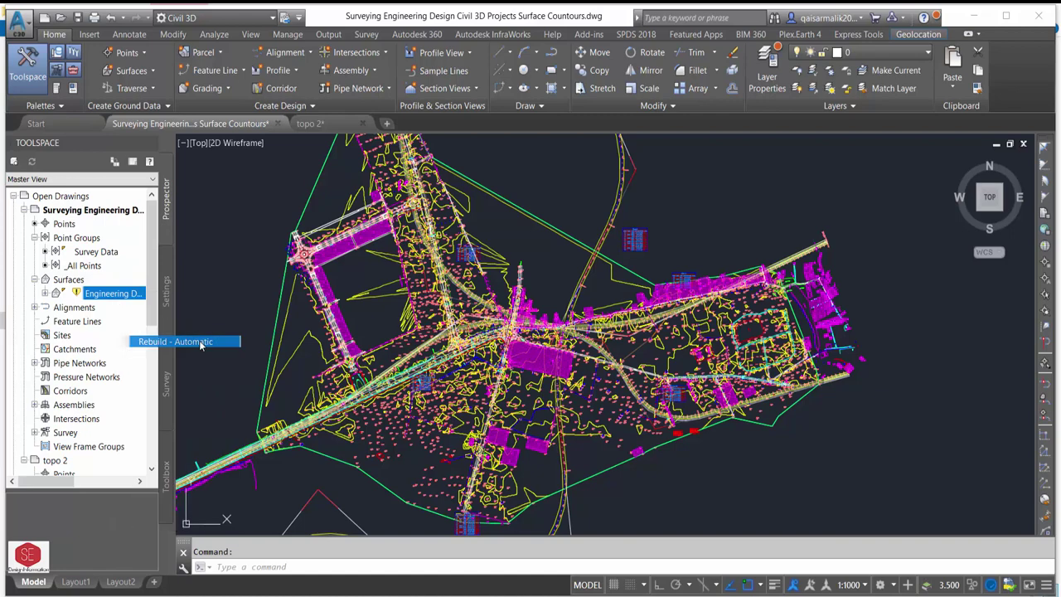
left_click(34, 279)
scroll(531, 331, "down", 2)
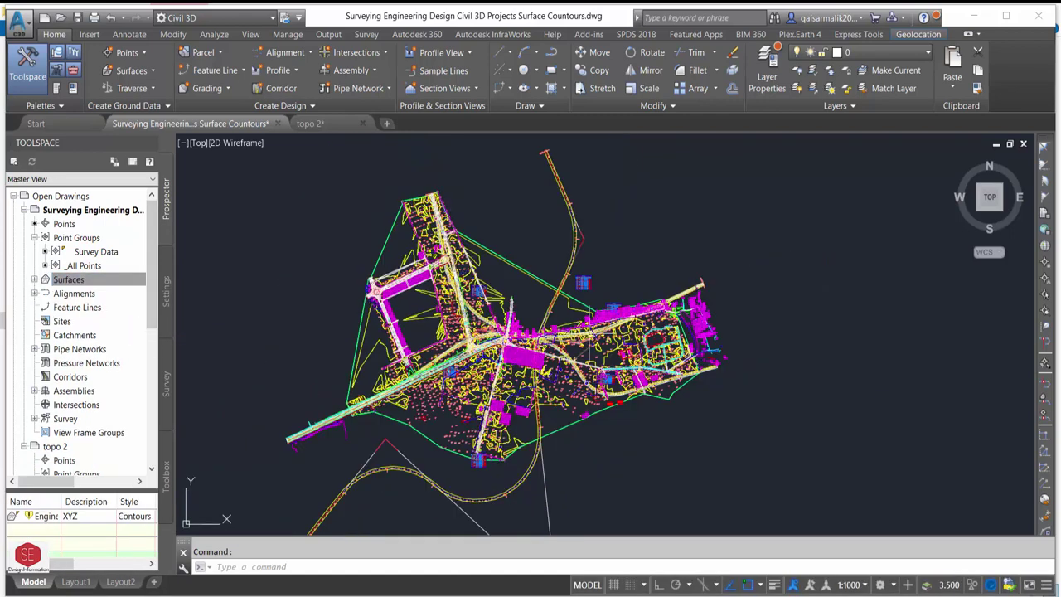
scroll(543, 235, "up", 4)
scroll(544, 235, "down", 1)
scroll(538, 234, "down", 2)
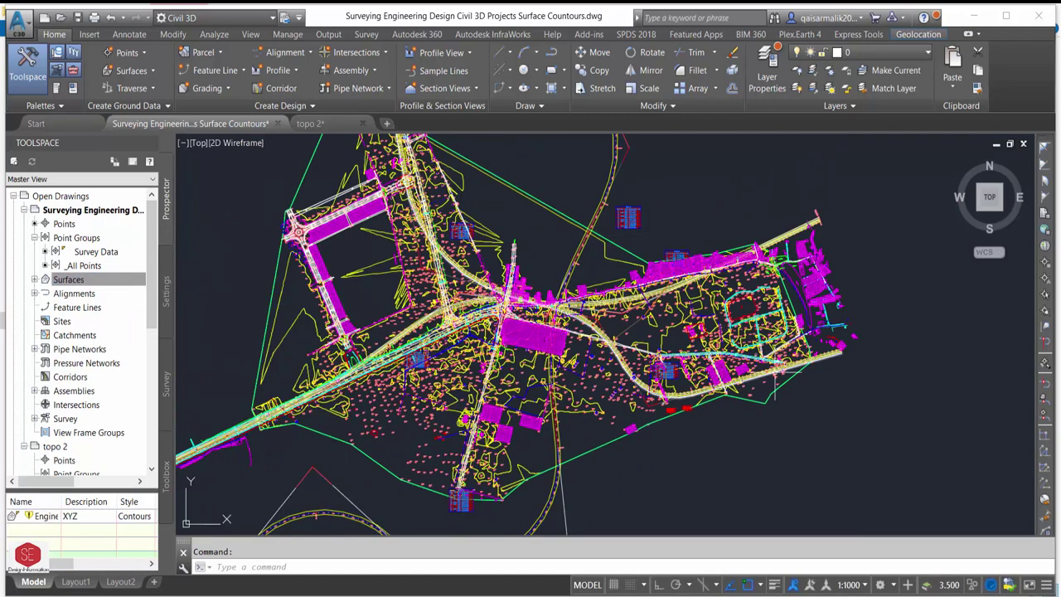
scroll(522, 232, "up", 1)
scroll(522, 232, "down", 1)
scroll(597, 224, "down", 1)
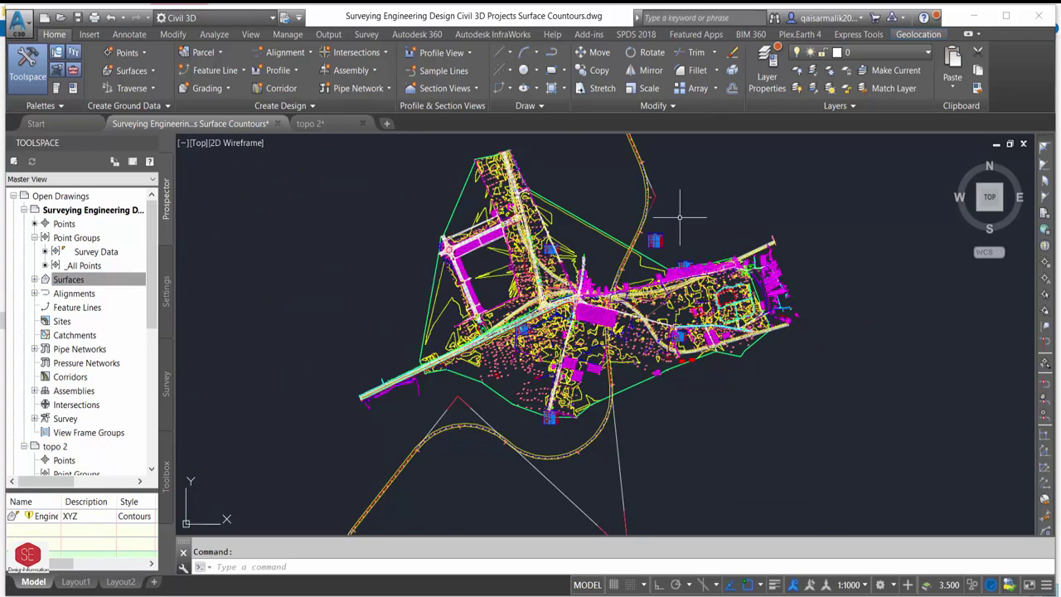